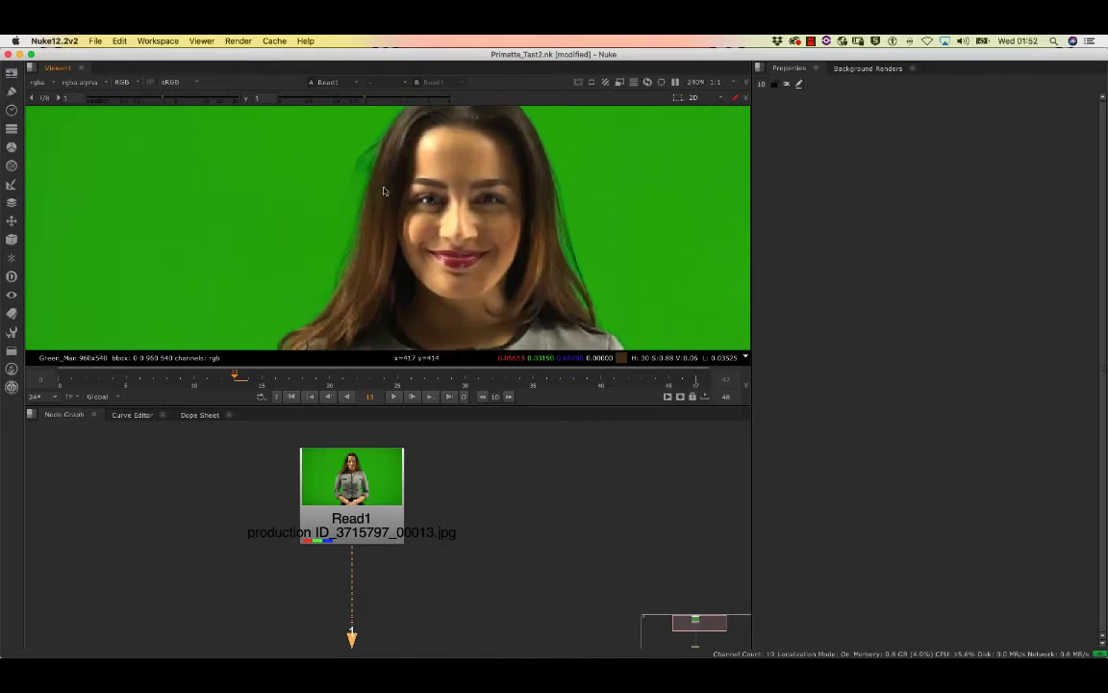
Step: Play the green-screen footage to review the shot and stop it at frame 37
{"action": "scroll", "coordinate": [364, 186], "scroll_direction": "down", "scroll_amount": 3}
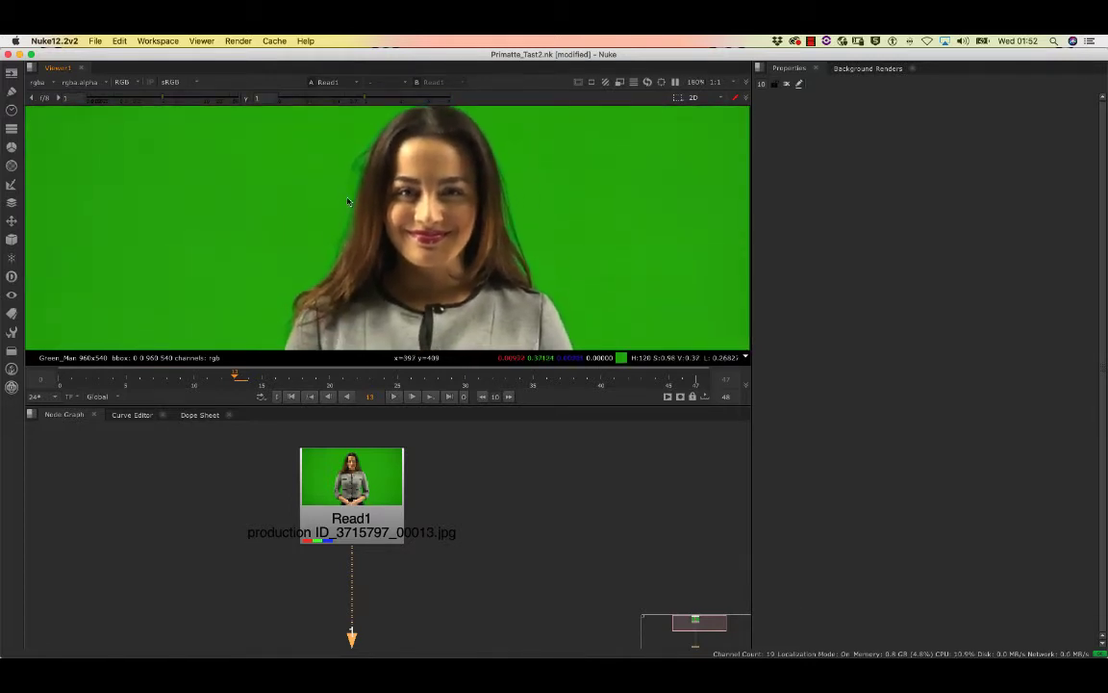
{"action": "middle_click_drag", "start_coordinate": [393, 555], "coordinate": [398, 574]}
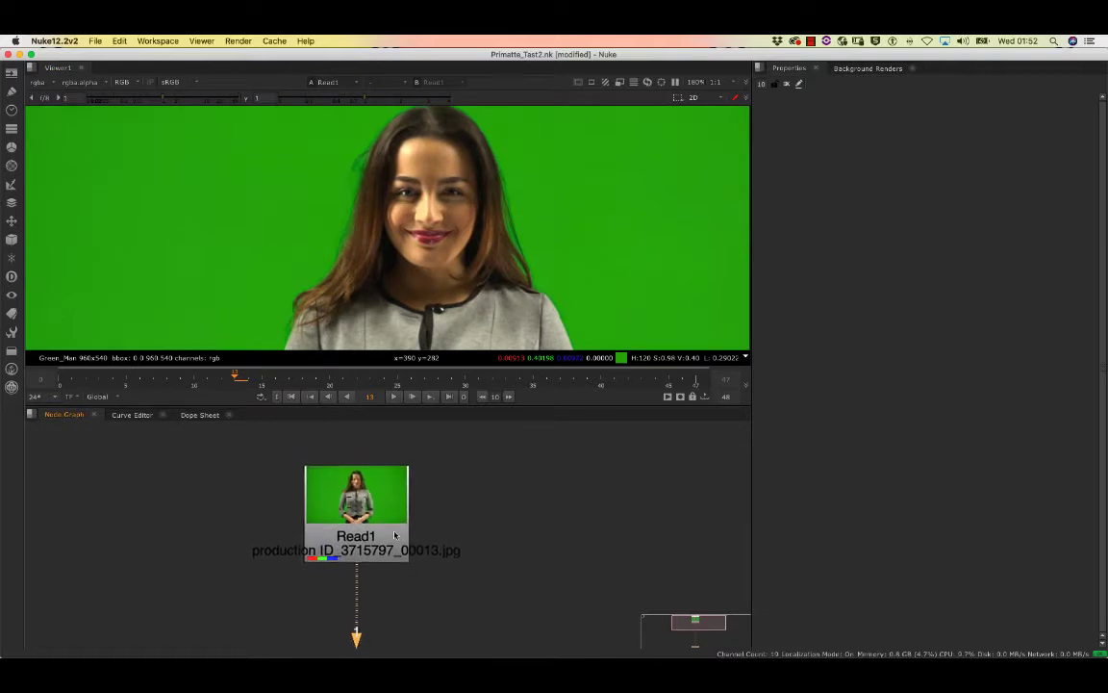
{"action": "middle_click_drag", "start_coordinate": [378, 242], "coordinate": [390, 256]}
{"action": "scroll", "coordinate": [391, 234], "scroll_direction": "down", "scroll_amount": 3}
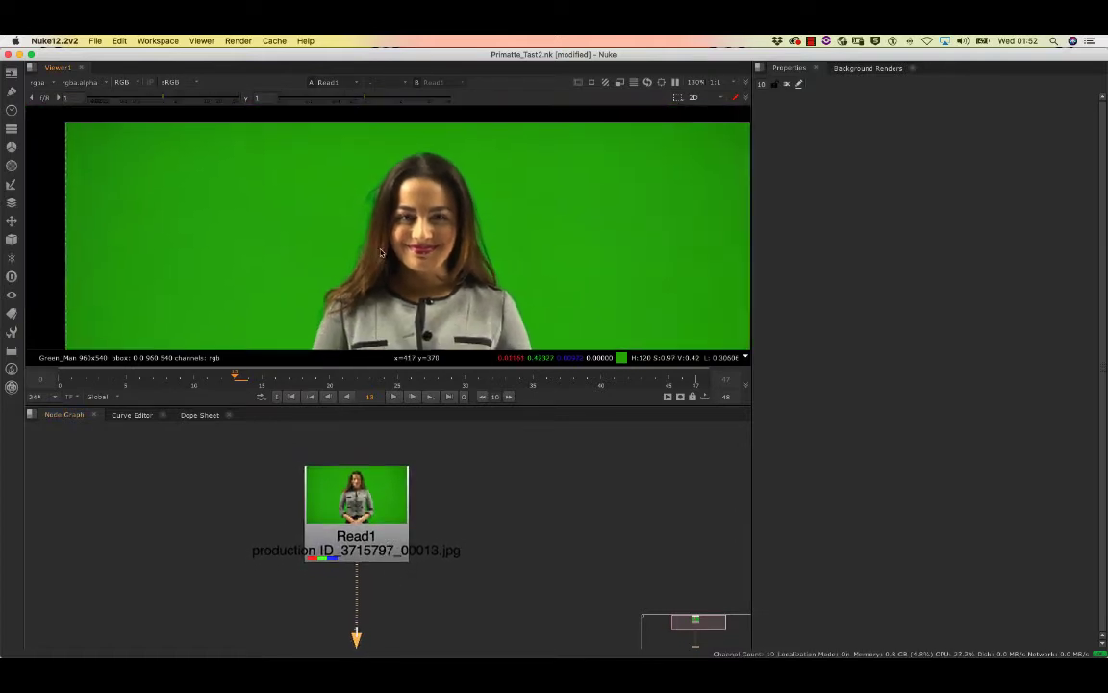
{"action": "scroll", "coordinate": [391, 233], "scroll_direction": "up", "scroll_amount": 3}
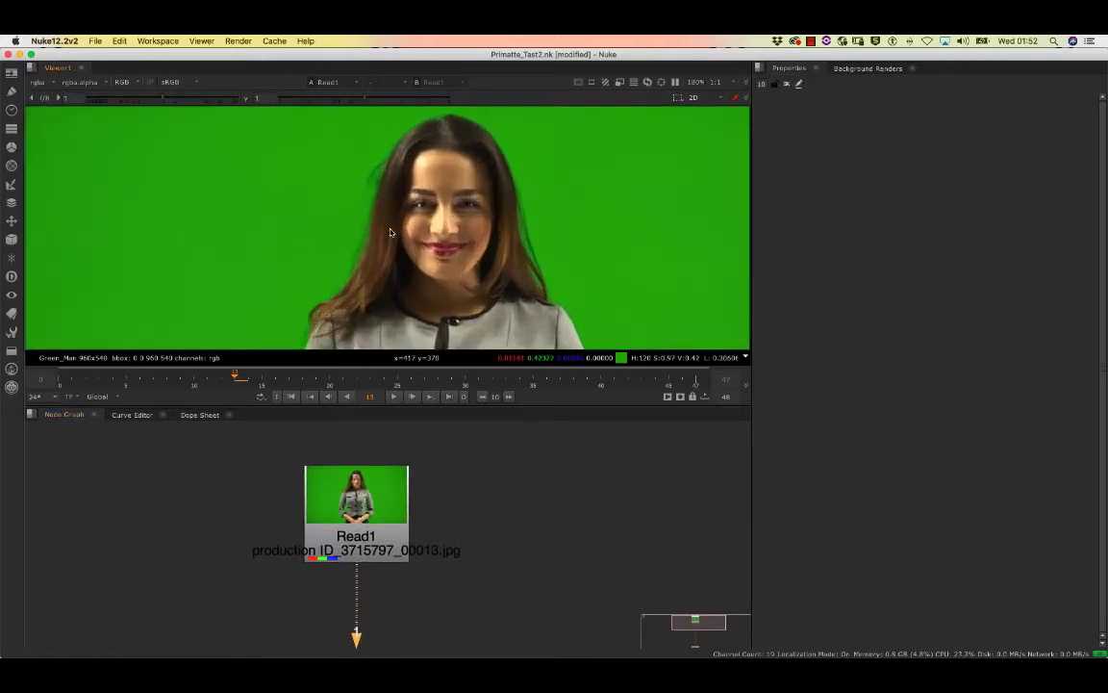
{"action": "left_click", "coordinate": [394, 397]}
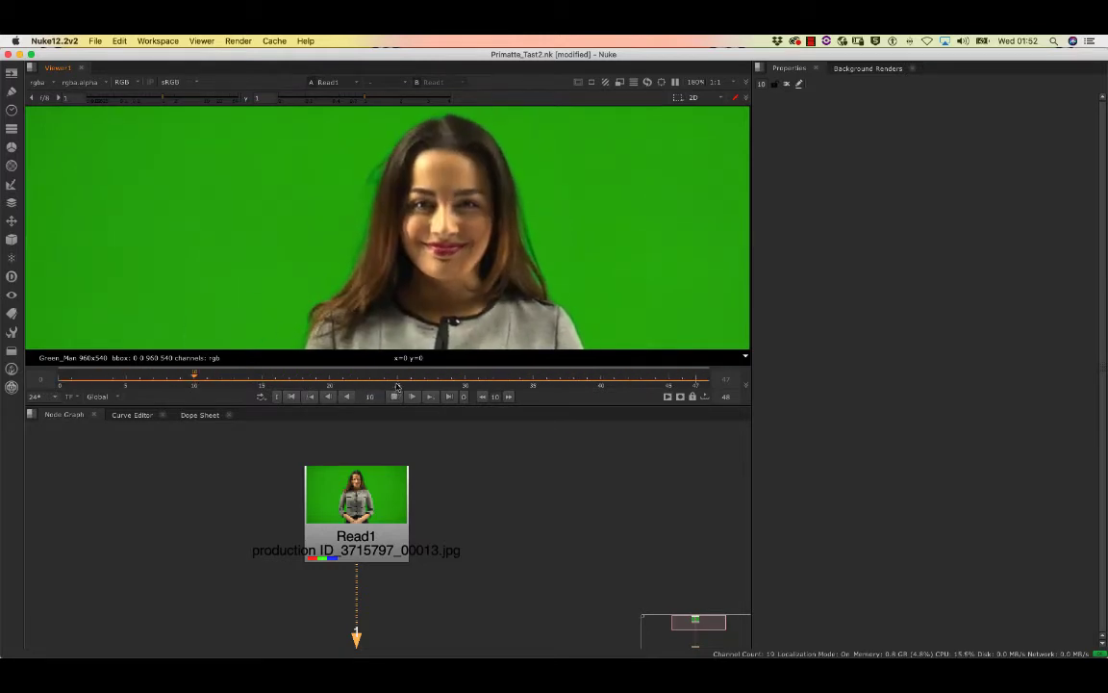
{"action": "left_click", "coordinate": [393, 397]}
Step: Examine the fine hair edges on both sides of the woman's head and shoulders against the green screen
{"action": "scroll", "coordinate": [391, 195], "scroll_direction": "up", "scroll_amount": 5}
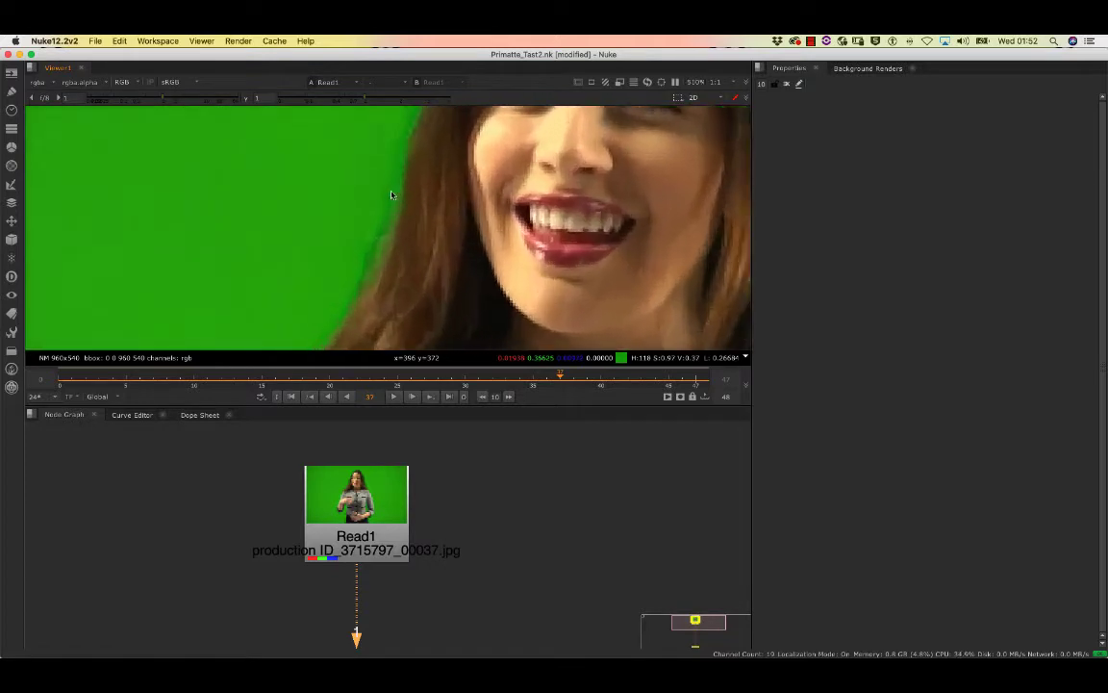
{"action": "scroll", "coordinate": [391, 195], "scroll_direction": "up", "scroll_amount": 5}
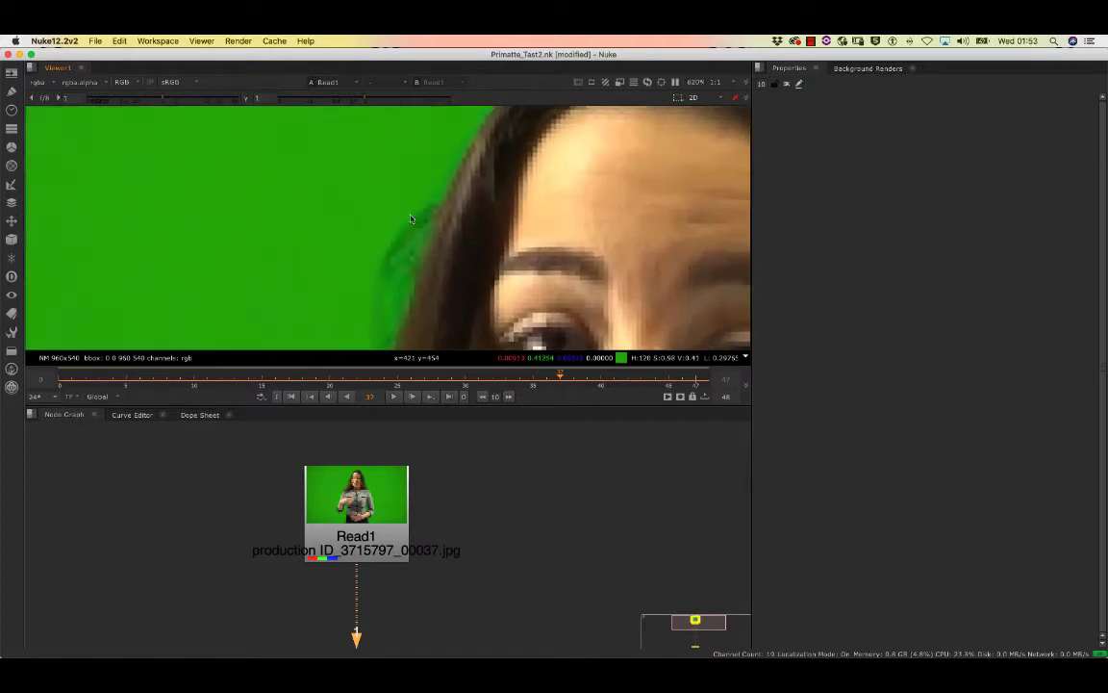
{"action": "scroll", "coordinate": [404, 226], "scroll_direction": "down", "scroll_amount": 10}
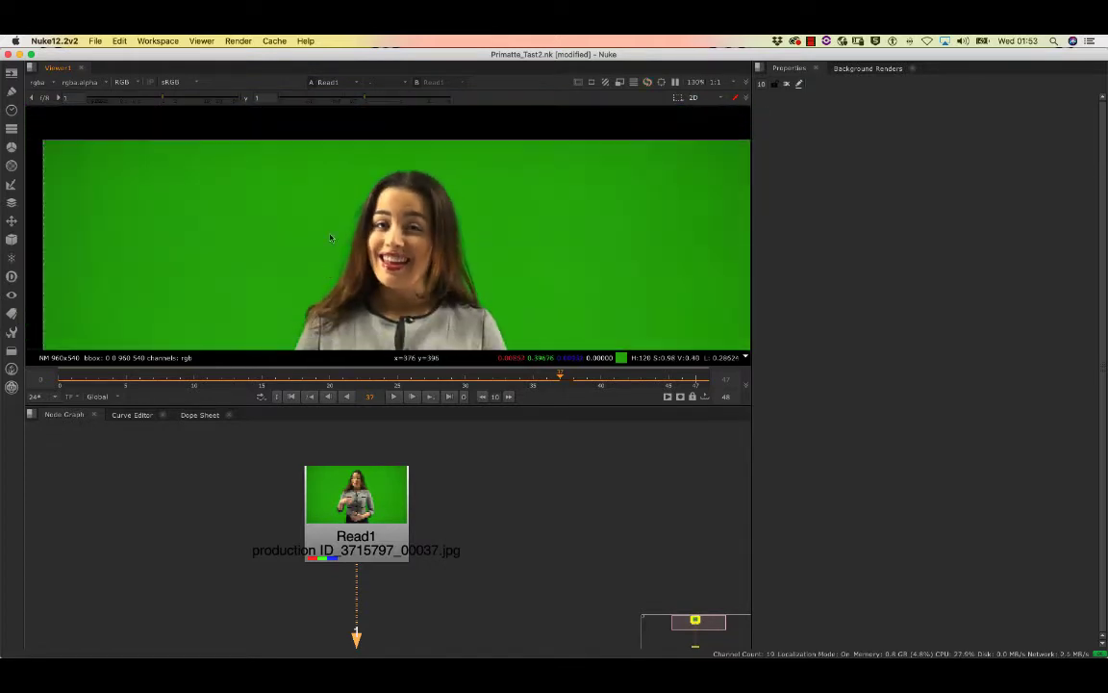
{"action": "scroll", "coordinate": [330, 238], "scroll_direction": "up", "scroll_amount": 3}
{"action": "scroll", "coordinate": [446, 224], "scroll_direction": "up", "scroll_amount": 3}
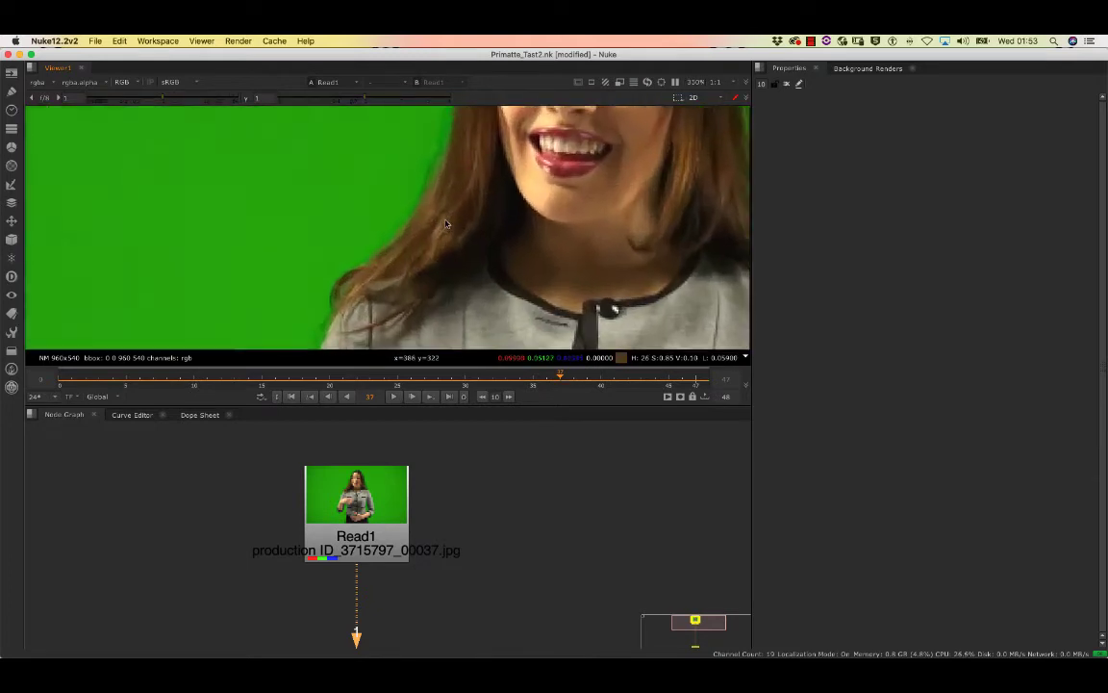
{"action": "scroll", "coordinate": [424, 245], "scroll_direction": "up", "scroll_amount": 3}
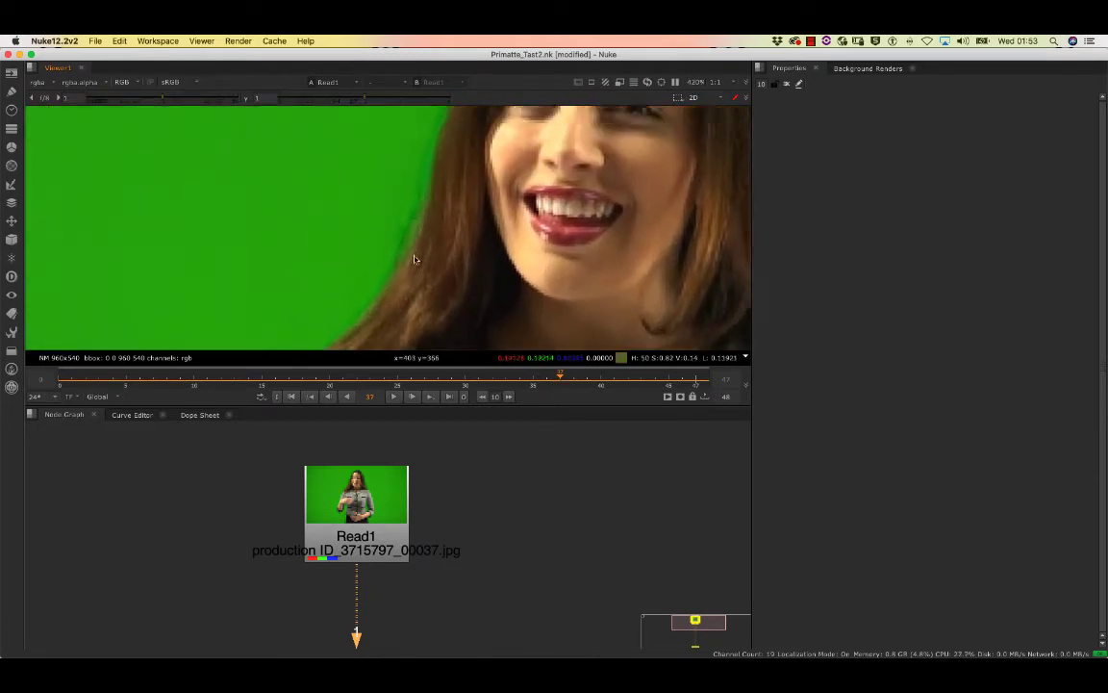
{"action": "scroll", "coordinate": [422, 236], "scroll_direction": "up", "scroll_amount": 2}
{"action": "scroll", "coordinate": [423, 241], "scroll_direction": "up", "scroll_amount": 3}
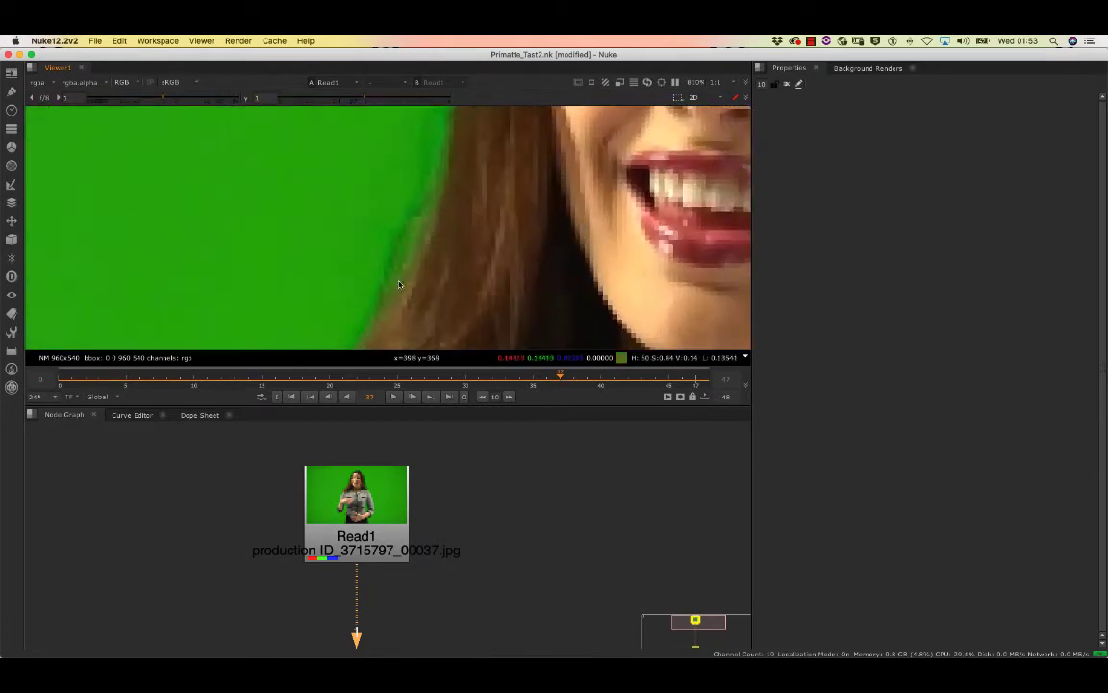
{"action": "scroll", "coordinate": [399, 283], "scroll_direction": "up", "scroll_amount": 10}
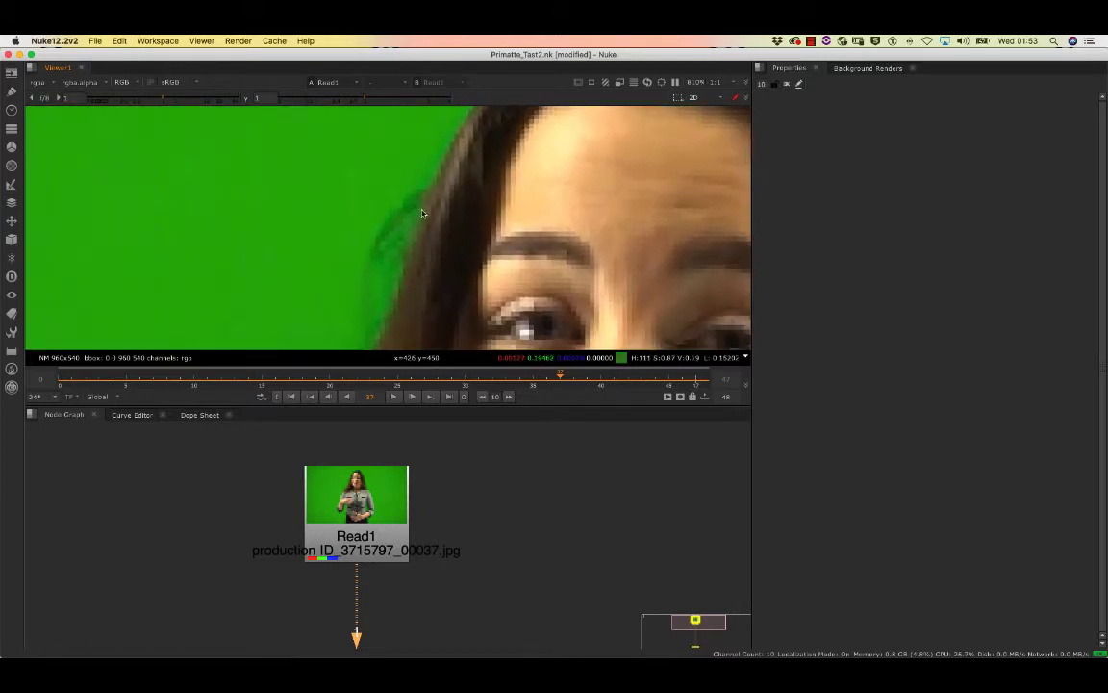
{"action": "scroll", "coordinate": [421, 212], "scroll_direction": "down", "scroll_amount": 5}
{"action": "scroll", "coordinate": [396, 226], "scroll_direction": "up", "scroll_amount": 2}
{"action": "scroll", "coordinate": [481, 216], "scroll_direction": "down", "scroll_amount": 2}
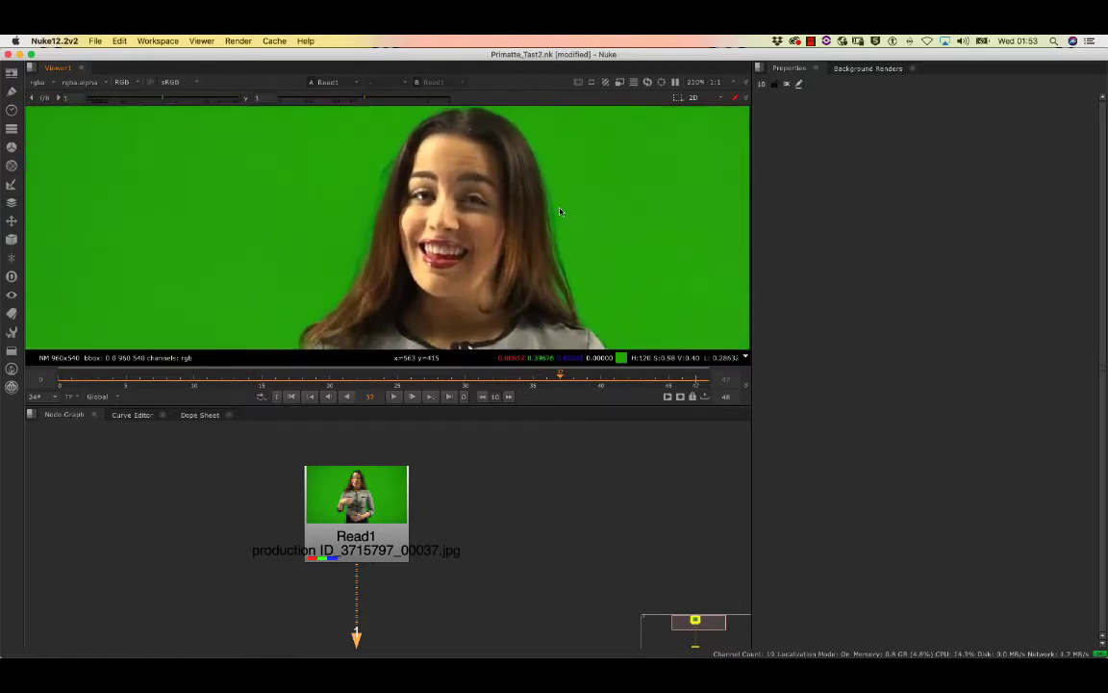
{"action": "scroll", "coordinate": [530, 198], "scroll_direction": "up", "scroll_amount": 2}
{"action": "scroll", "coordinate": [497, 192], "scroll_direction": "down", "scroll_amount": 4}
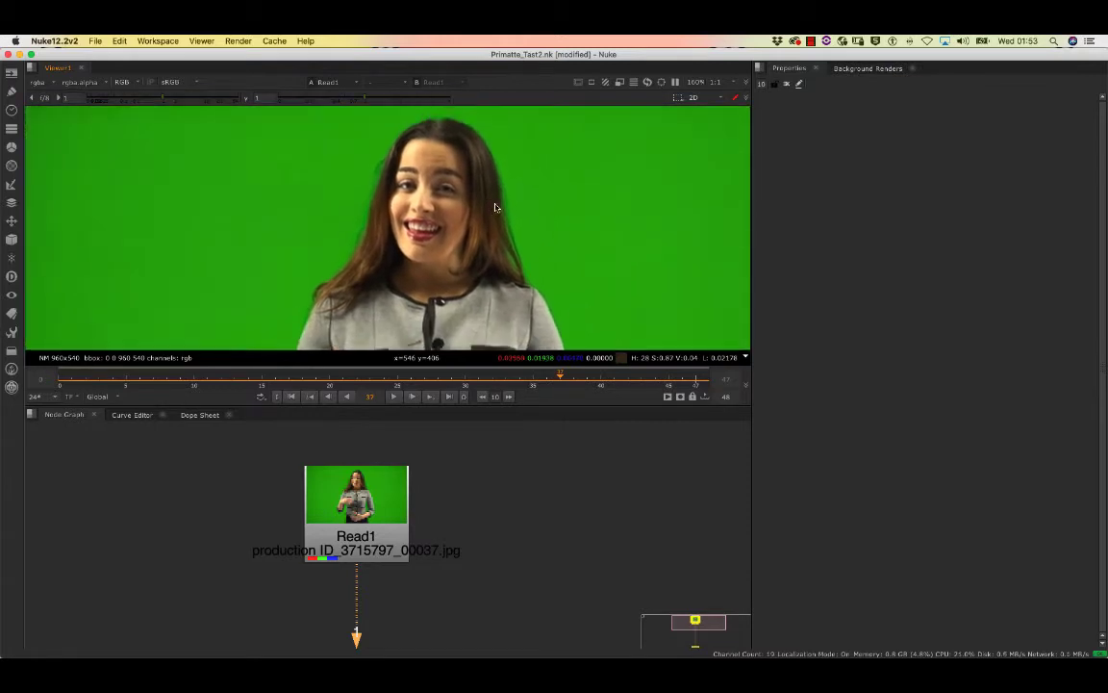
{"action": "scroll", "coordinate": [496, 207], "scroll_direction": "down", "scroll_amount": 2}
{"action": "scroll", "coordinate": [495, 212], "scroll_direction": "up", "scroll_amount": 1}
{"action": "scroll", "coordinate": [498, 226], "scroll_direction": "down", "scroll_amount": 2}
{"action": "scroll", "coordinate": [499, 245], "scroll_direction": "up", "scroll_amount": 3}
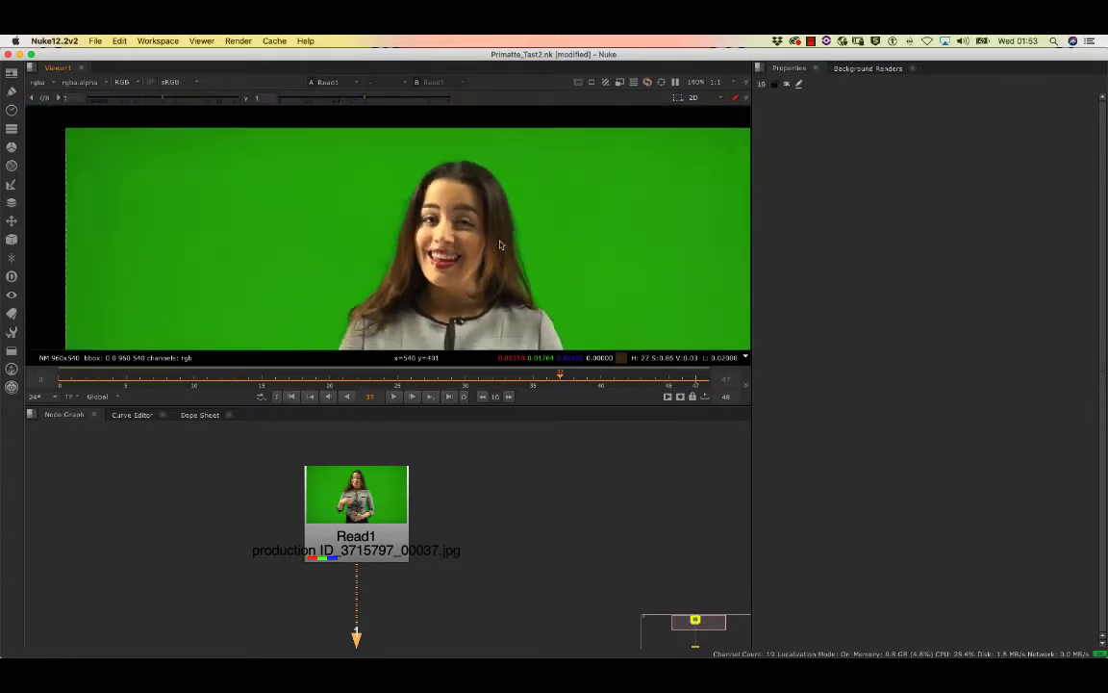
{"action": "scroll", "coordinate": [499, 245], "scroll_direction": "down", "scroll_amount": 3}
{"action": "middle_click_drag", "start_coordinate": [504, 248], "coordinate": [447, 199]}
{"action": "mouse_move", "coordinate": [430, 269]}
{"action": "middle_mouse_down"}
{"action": "mouse_move", "coordinate": [424, 216]}
{"action": "mouse_move", "coordinate": [418, 251]}
{"action": "middle_mouse_up"}
{"action": "scroll", "coordinate": [380, 550], "scroll_direction": "down", "scroll_amount": 1}
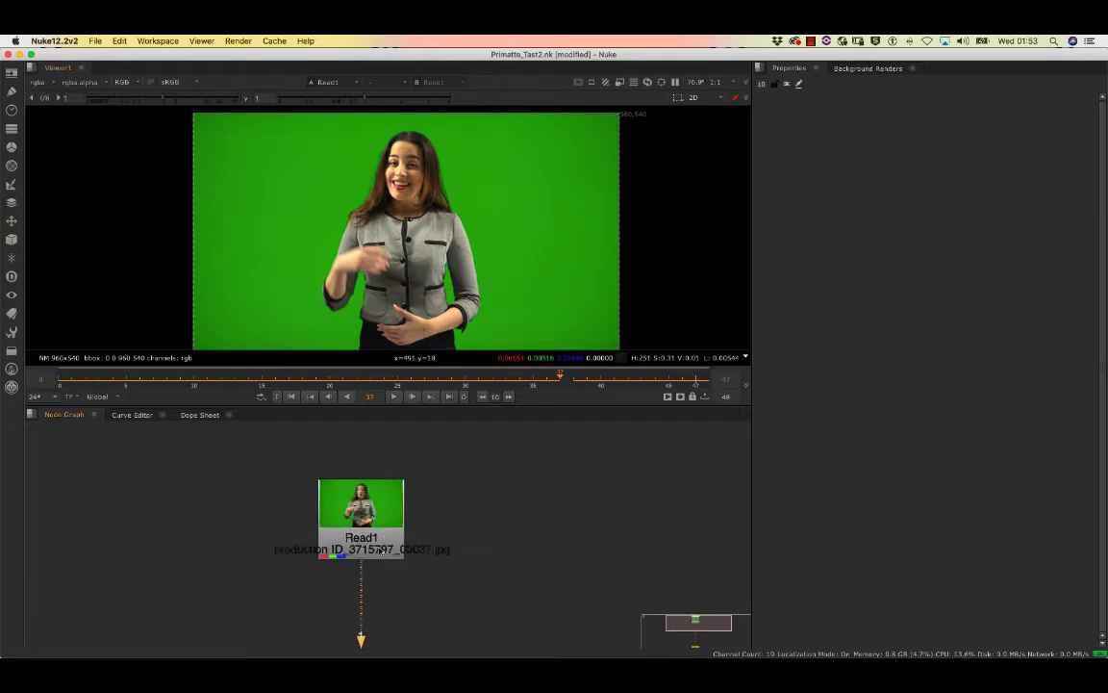
Step: Add a Primatte keyer node to the node graph
{"action": "scroll", "coordinate": [381, 550], "scroll_direction": "down", "scroll_amount": 3}
{"action": "middle_click_drag", "start_coordinate": [379, 562], "coordinate": [388, 523]}
{"action": "left_click", "coordinate": [394, 501]}
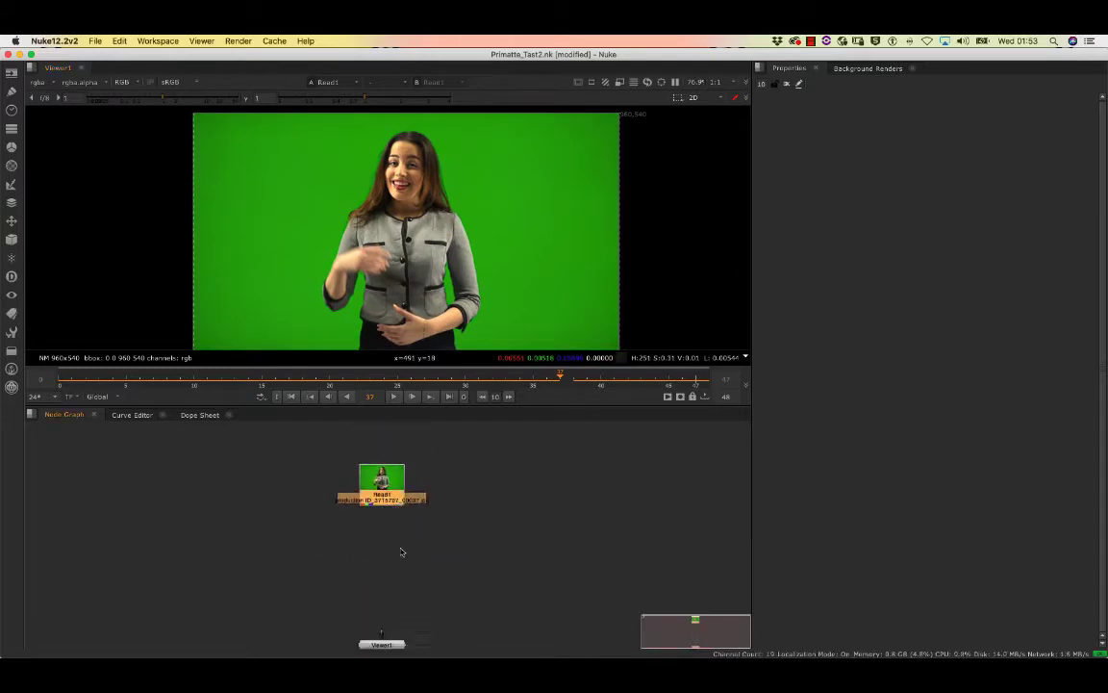
{"action": "key", "text": "Tab"}
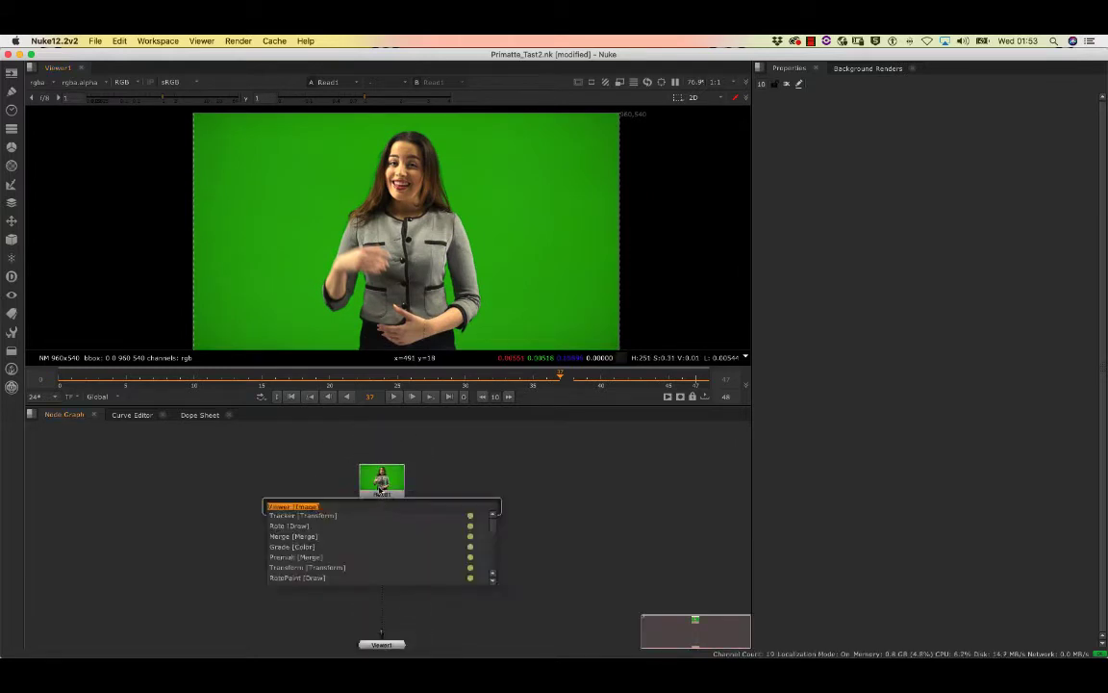
{"action": "type", "text": "p"}
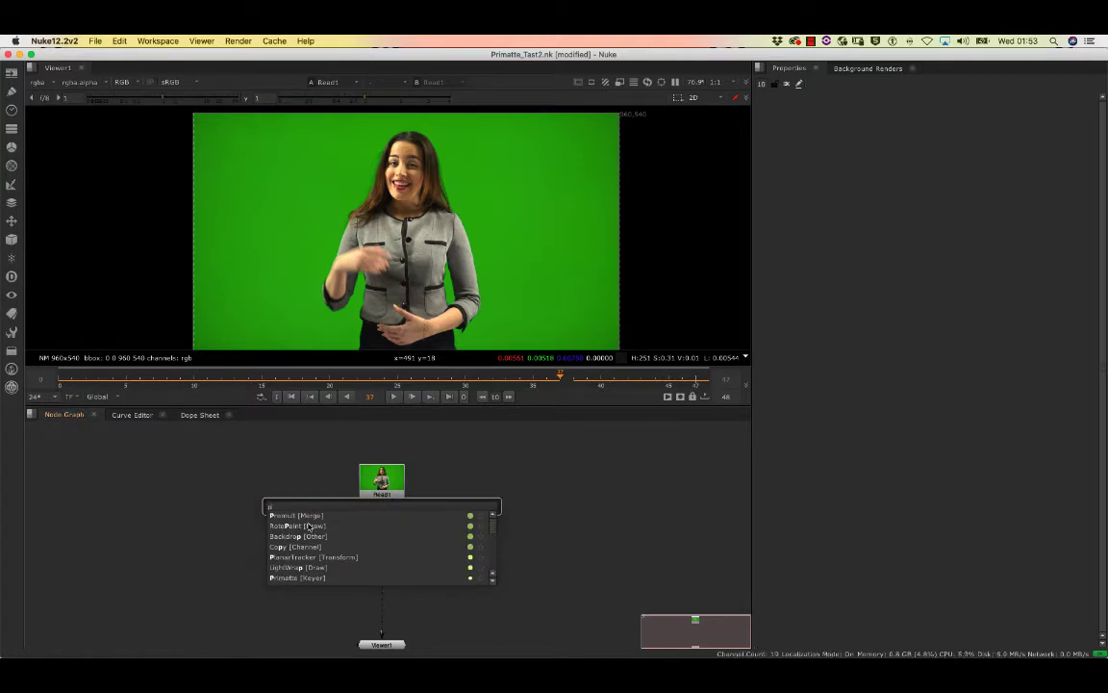
{"action": "type", "text": "rimatte [Keyer"}
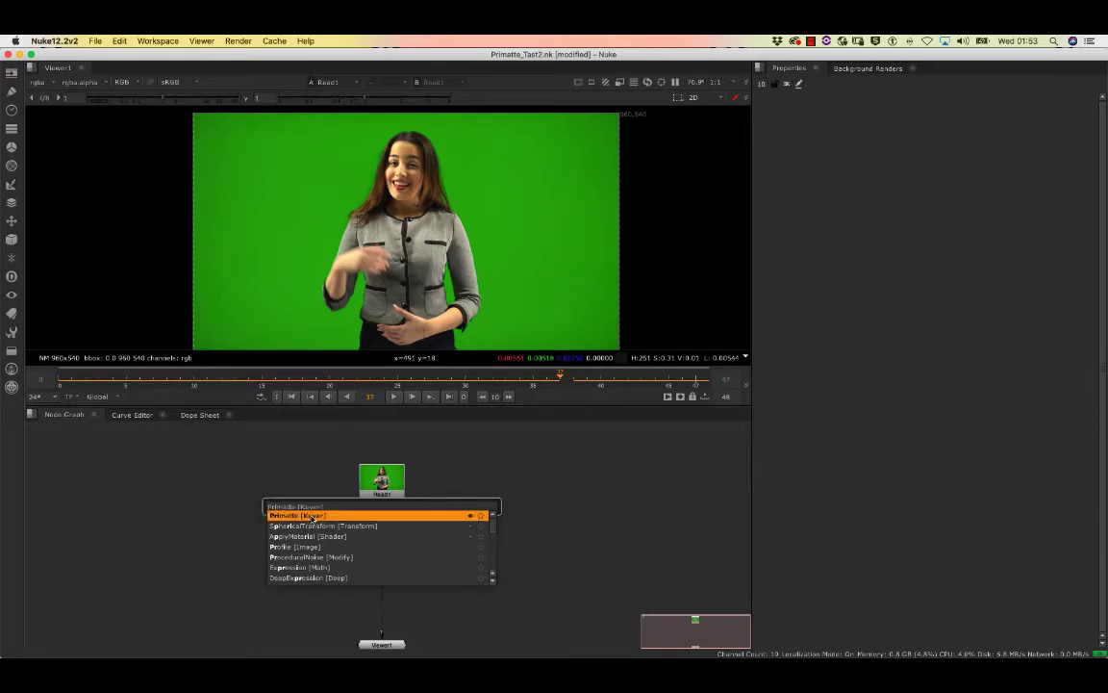
{"action": "left_click", "coordinate": [300, 516]}
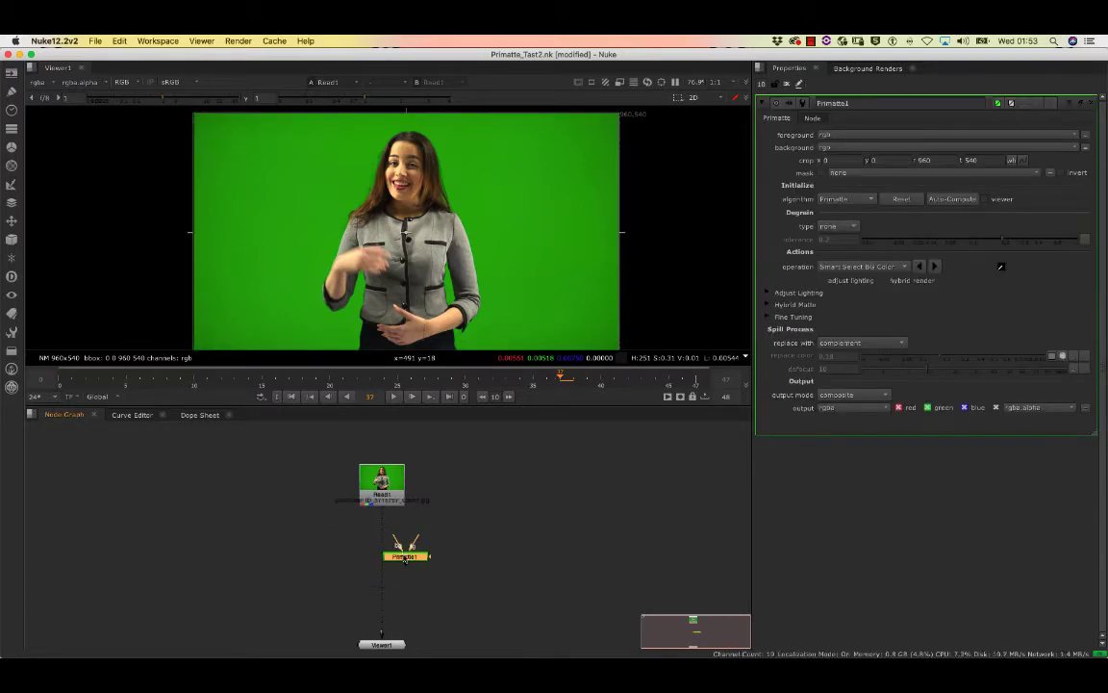
Step: Place the Primatte node beside Read1, connect its foreground input to Read1, and align the Viewer node beneath it
{"action": "left_click_drag", "start_coordinate": [404, 558], "coordinate": [257, 514]}
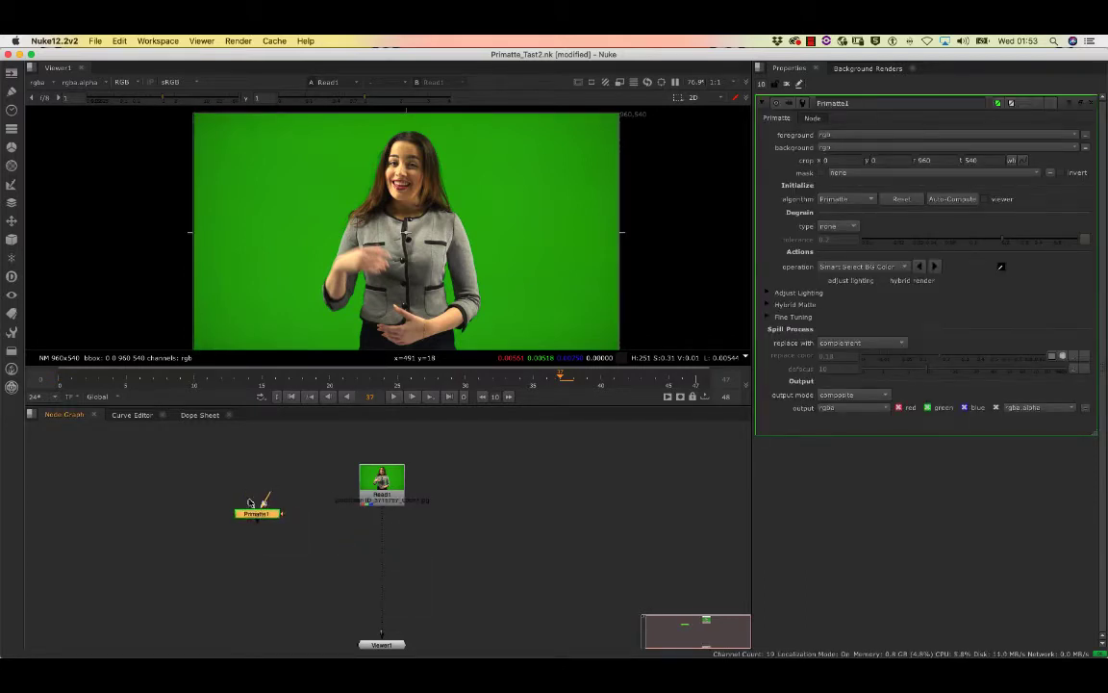
{"action": "left_click_drag", "start_coordinate": [274, 463], "coordinate": [381, 483]}
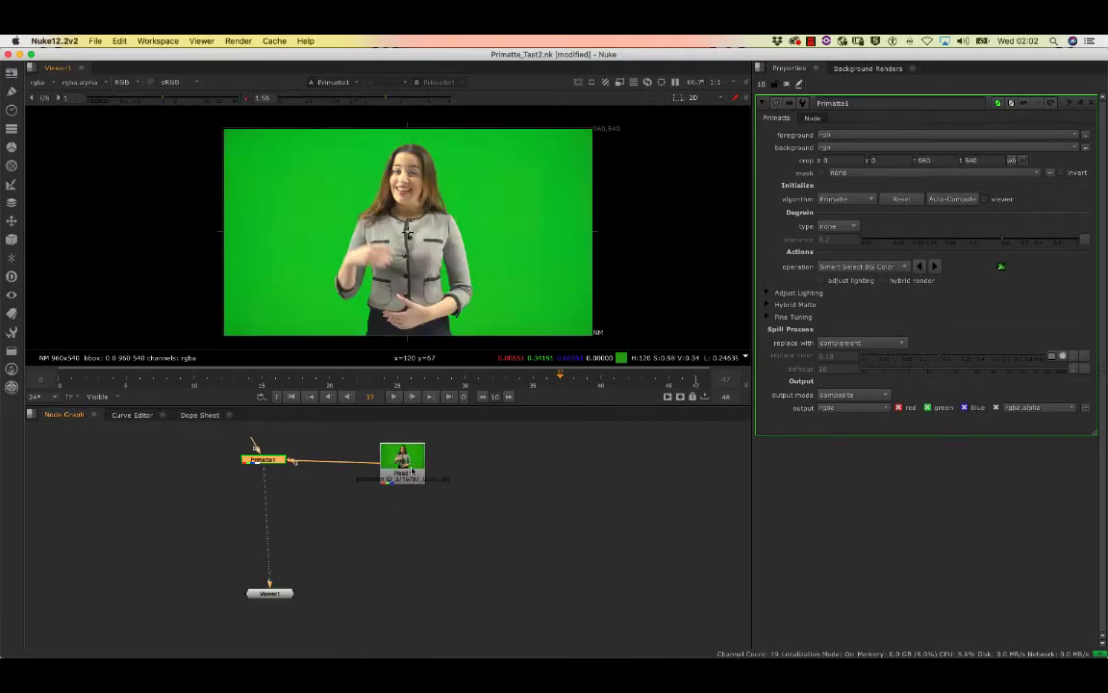
{"action": "left_click", "coordinate": [414, 471]}
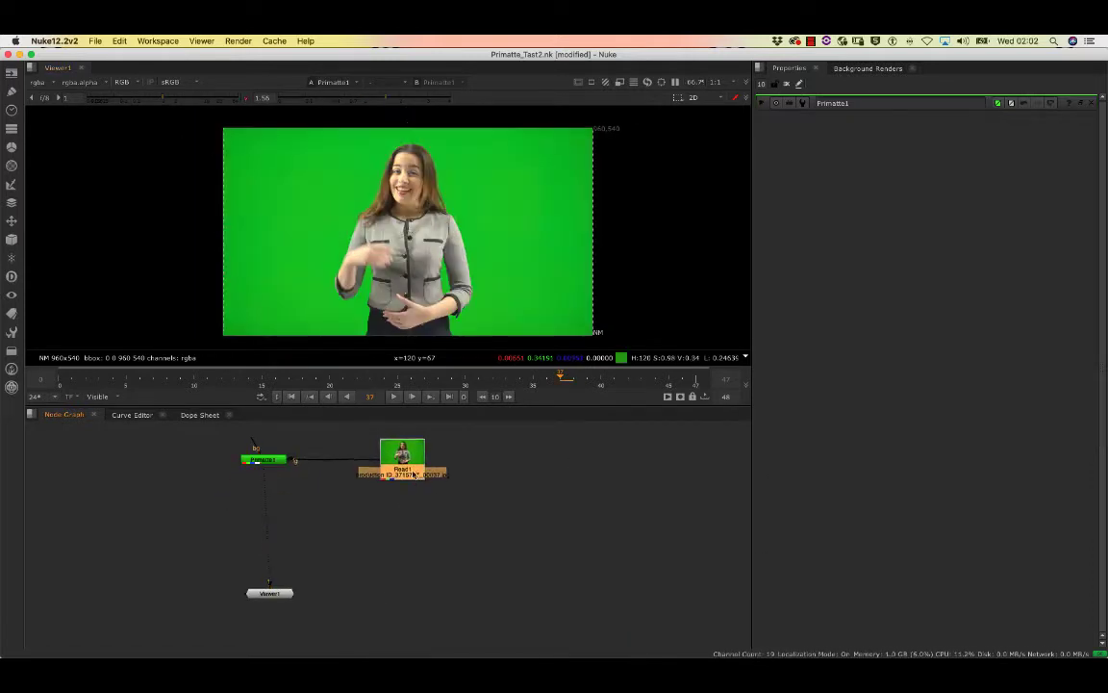
{"action": "left_click_drag", "start_coordinate": [282, 590], "coordinate": [276, 593]}
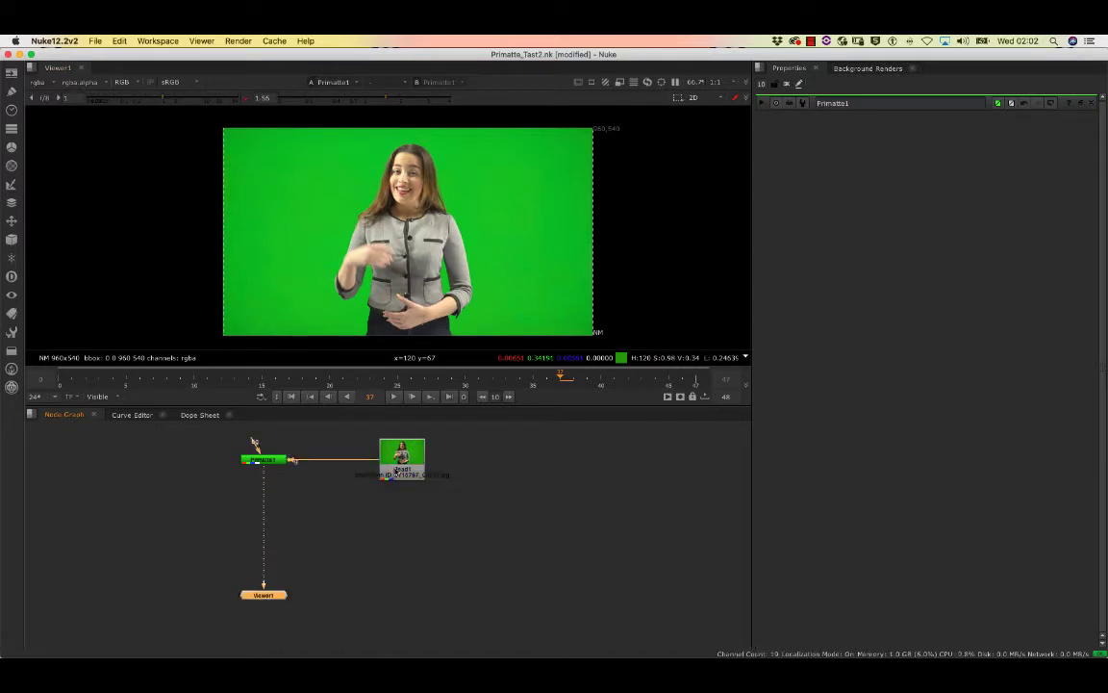
Step: Open the Primatte node's properties and sample the green background beside the woman with the Smart Select BG Color operation
{"action": "double_click", "coordinate": [268, 461]}
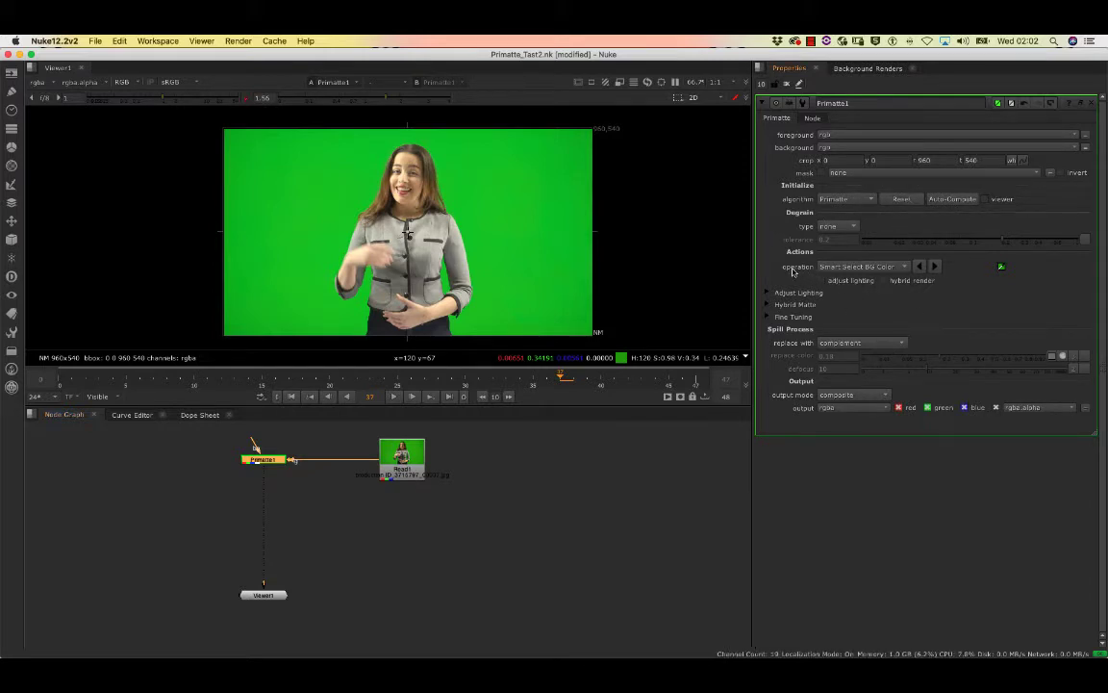
{"action": "left_click", "coordinate": [854, 268]}
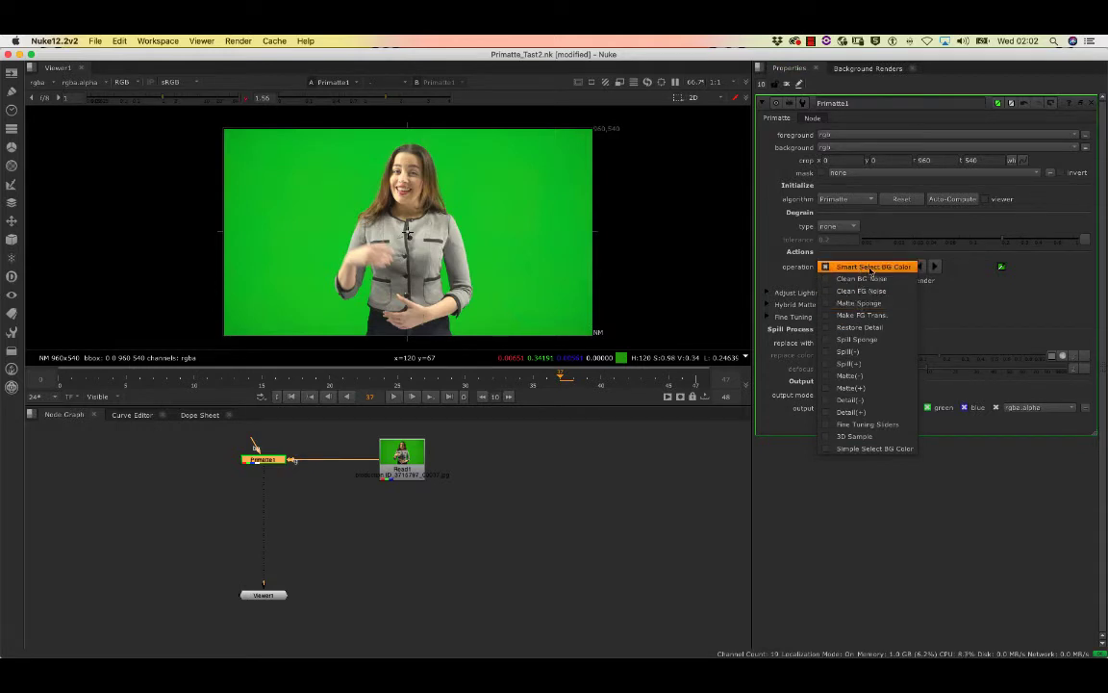
{"action": "left_click", "coordinate": [871, 270]}
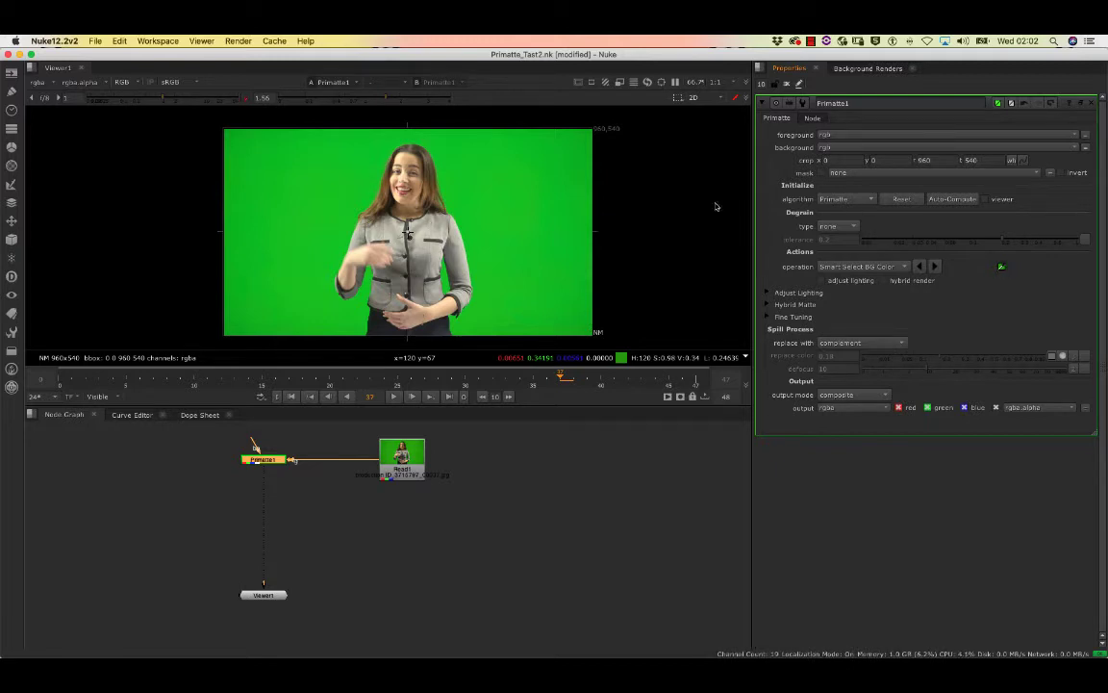
{"action": "left_click", "coordinate": [486, 195], "text": "ctrl"}
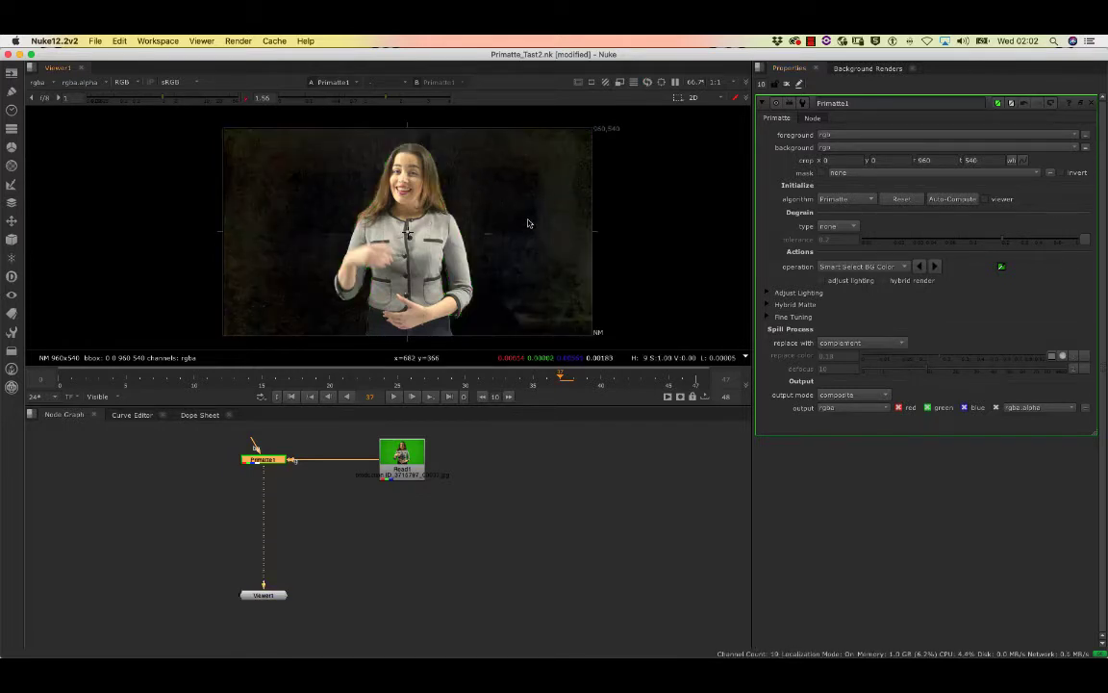
Step: Display the alpha channel and lower the viewer gamma to about 0.35 to check the matte
{"action": "key", "text": "a"}
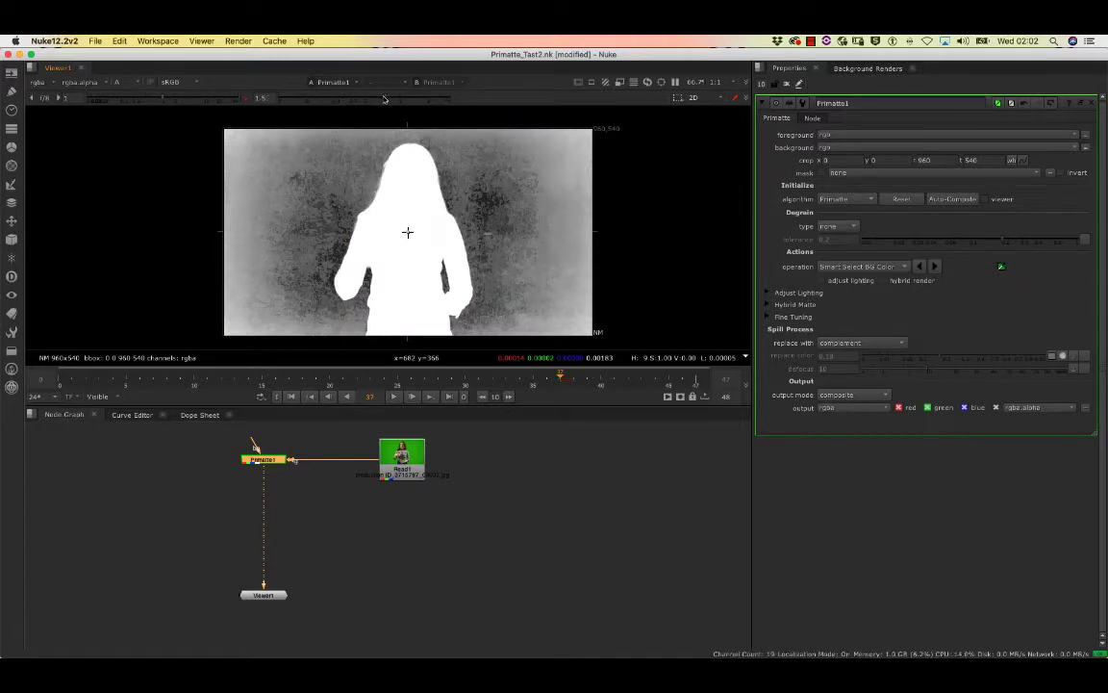
{"action": "left_click_drag", "start_coordinate": [380, 97], "coordinate": [336, 103]}
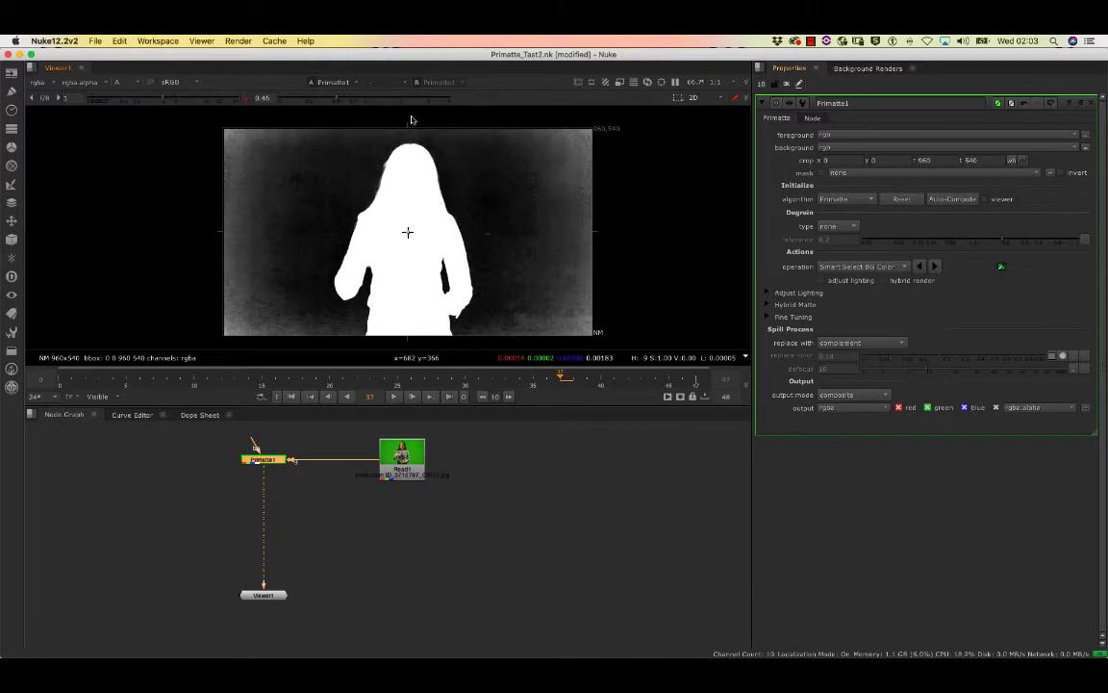
{"action": "left_click_drag", "start_coordinate": [336, 104], "coordinate": [330, 102]}
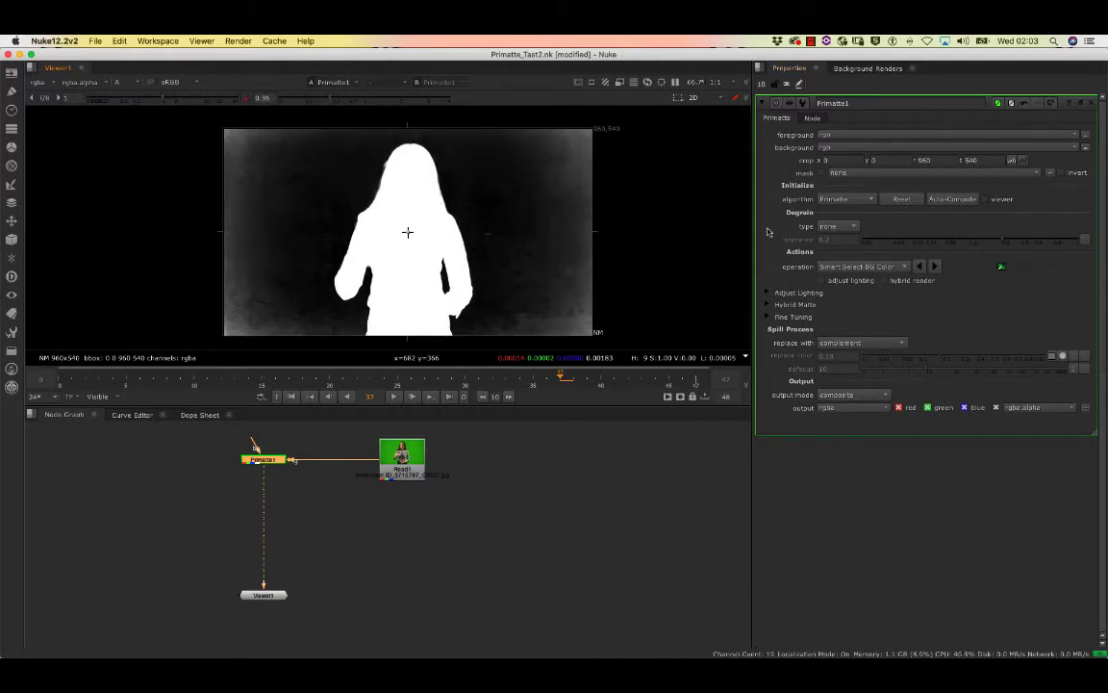
Step: Switch the Primatte operation to Clean BG Noise and sample the grey noise in the matte's background around the woman
{"action": "left_click", "coordinate": [885, 268]}
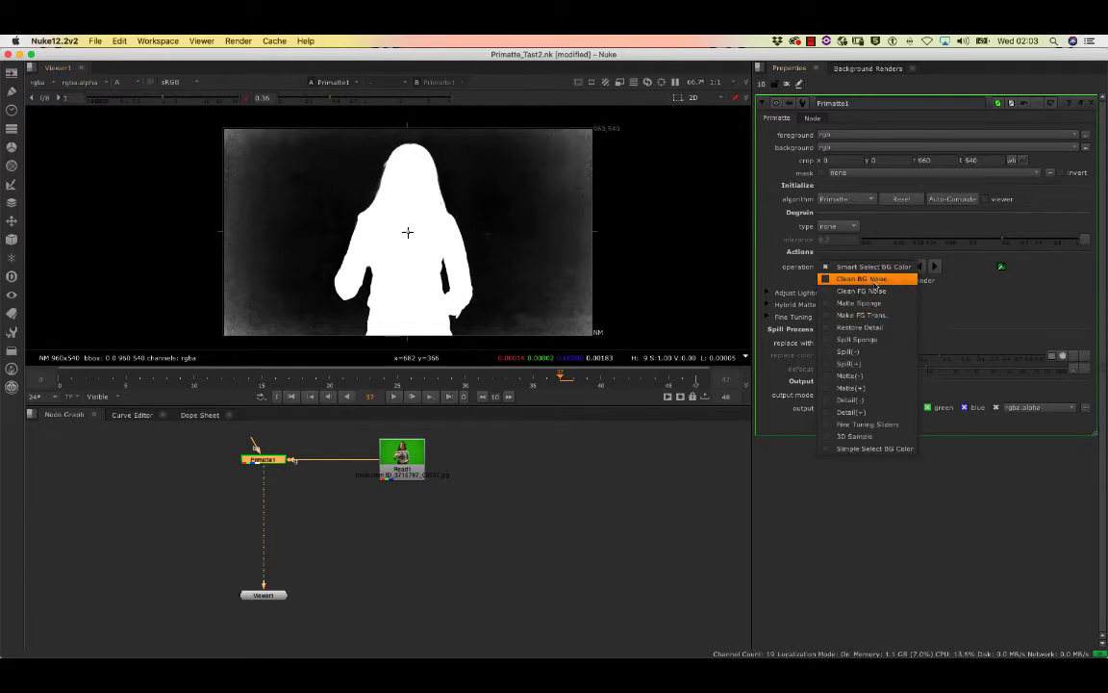
{"action": "left_click", "coordinate": [876, 279]}
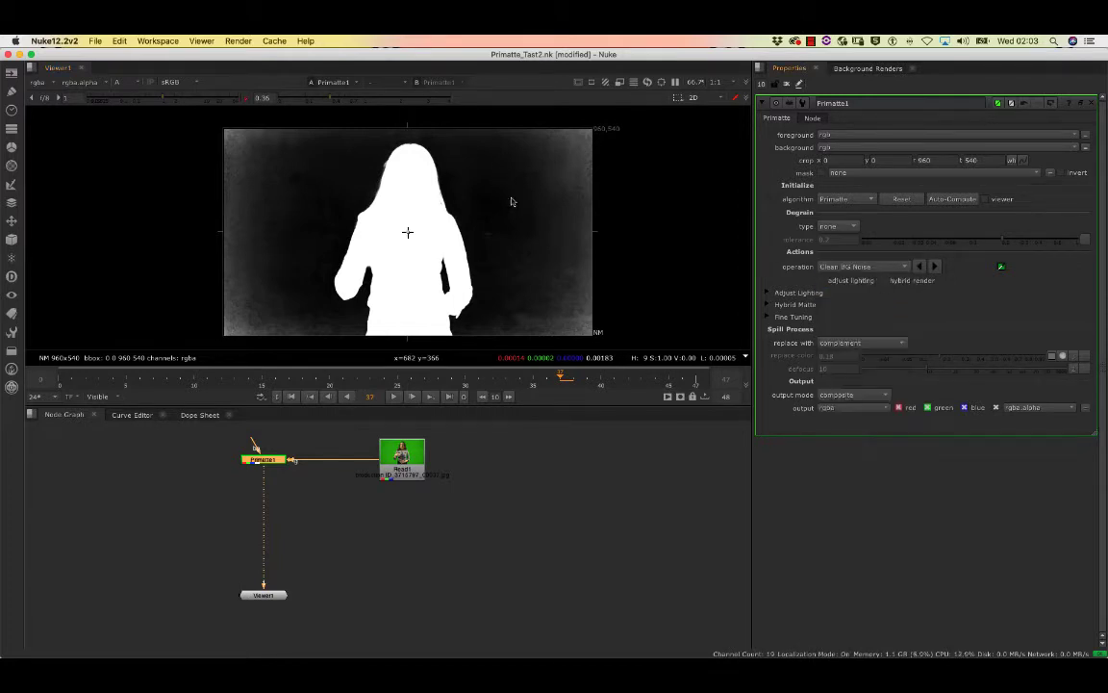
{"action": "mouse_move", "coordinate": [534, 165]}
{"action": "left_mouse_down", "text": "ctrl"}
{"action": "mouse_move", "coordinate": [559, 204]}
{"action": "mouse_move", "coordinate": [562, 170]}
{"action": "mouse_move", "coordinate": [551, 175]}
{"action": "mouse_move", "coordinate": [565, 138]}
{"action": "mouse_move", "coordinate": [581, 140]}
{"action": "mouse_move", "coordinate": [573, 151]}
{"action": "left_mouse_up", "text": "ctrl"}
{"action": "left_click_drag", "start_coordinate": [541, 337], "coordinate": [545, 344]}
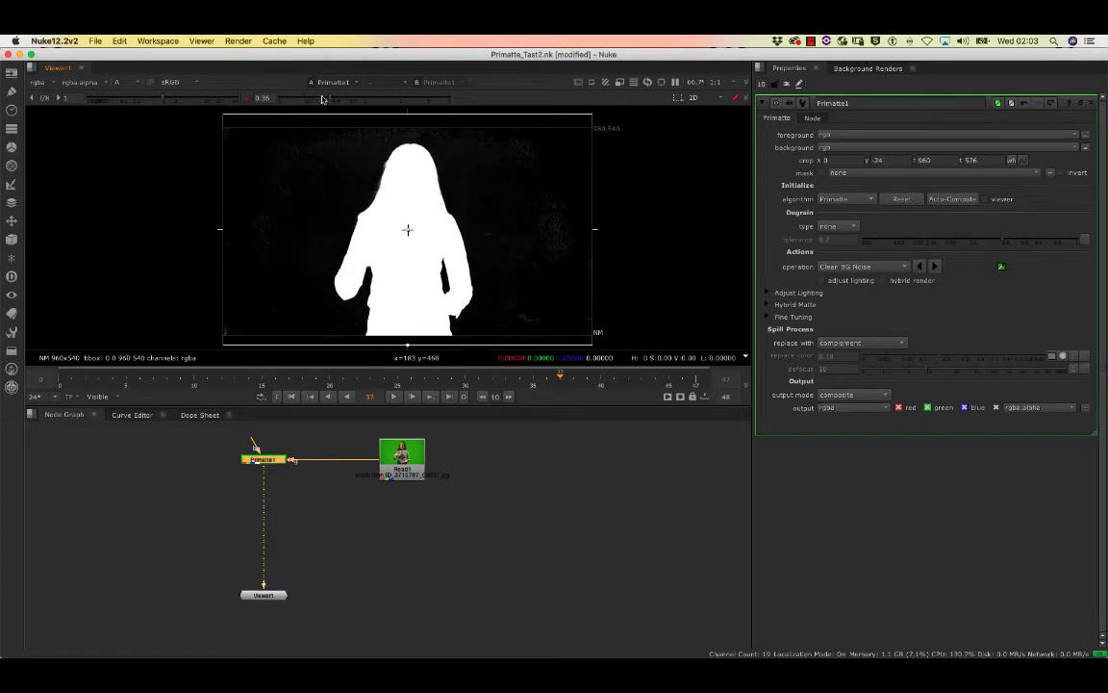
Step: Reset the viewer gamma to 1 and tighten the Primatte crop around the woman, with x at 173, y at -15 and r at about 779
{"action": "left_click_drag", "start_coordinate": [323, 100], "coordinate": [364, 99]}
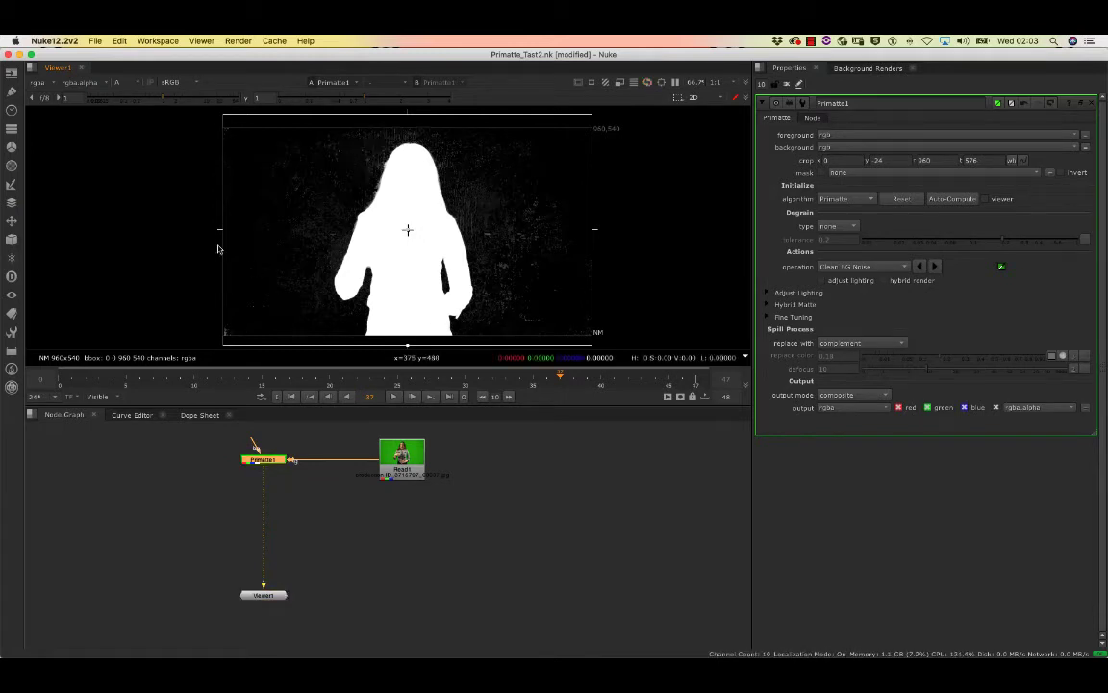
{"action": "left_click_drag", "start_coordinate": [225, 232], "coordinate": [289, 232]}
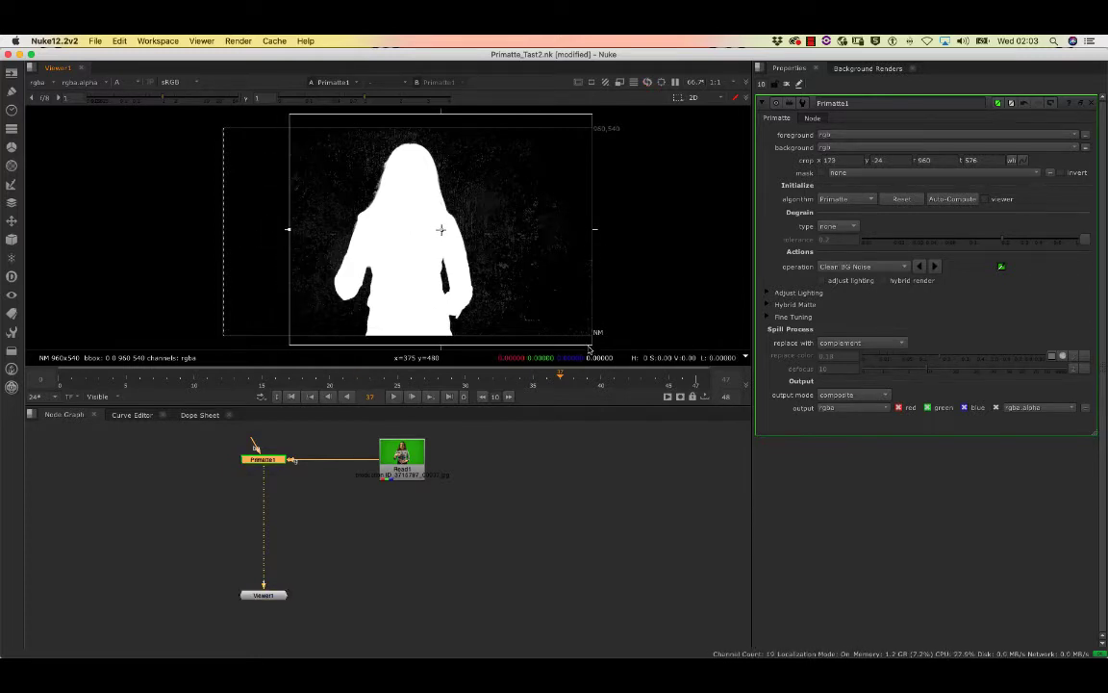
{"action": "left_click_drag", "start_coordinate": [593, 344], "coordinate": [523, 340]}
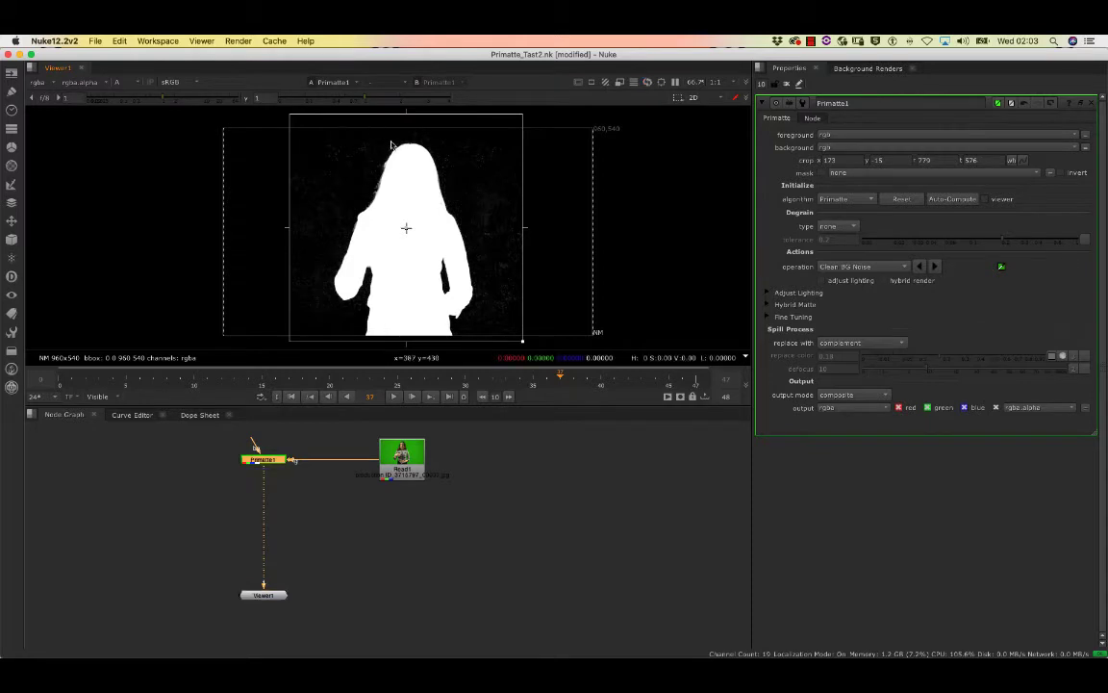
Step: Sample the remaining grey noise inside the crop around the woman's head and shoulders with Clean BG Noise, keeping clear of the hair edges
{"action": "scroll", "coordinate": [433, 124], "scroll_direction": "up", "scroll_amount": 5}
{"action": "scroll", "coordinate": [436, 230], "scroll_direction": "down", "scroll_amount": 3}
{"action": "scroll", "coordinate": [361, 241], "scroll_direction": "up", "scroll_amount": 1}
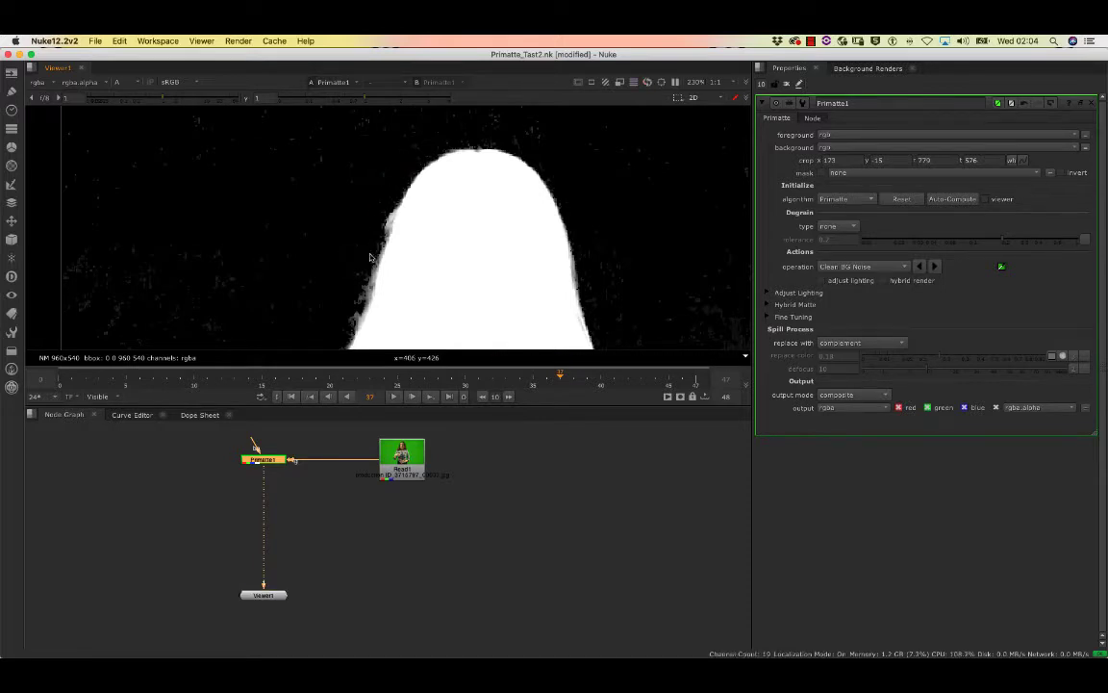
{"action": "scroll", "coordinate": [620, 202], "scroll_direction": "down", "scroll_amount": 5}
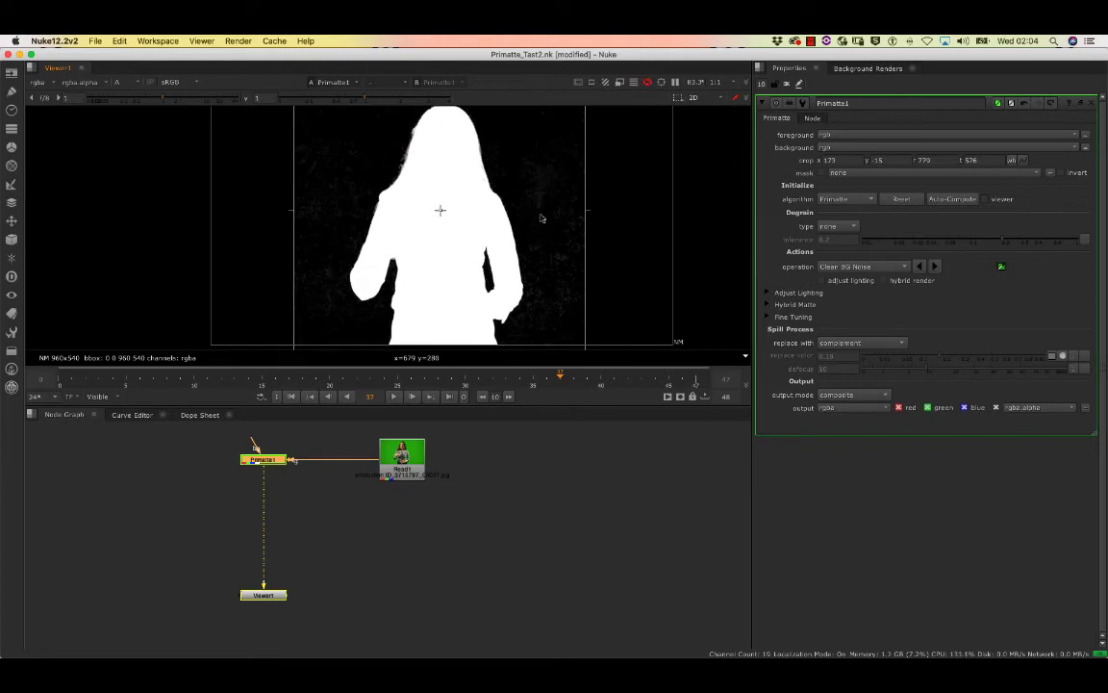
{"action": "scroll", "coordinate": [572, 245], "scroll_direction": "down", "scroll_amount": 3}
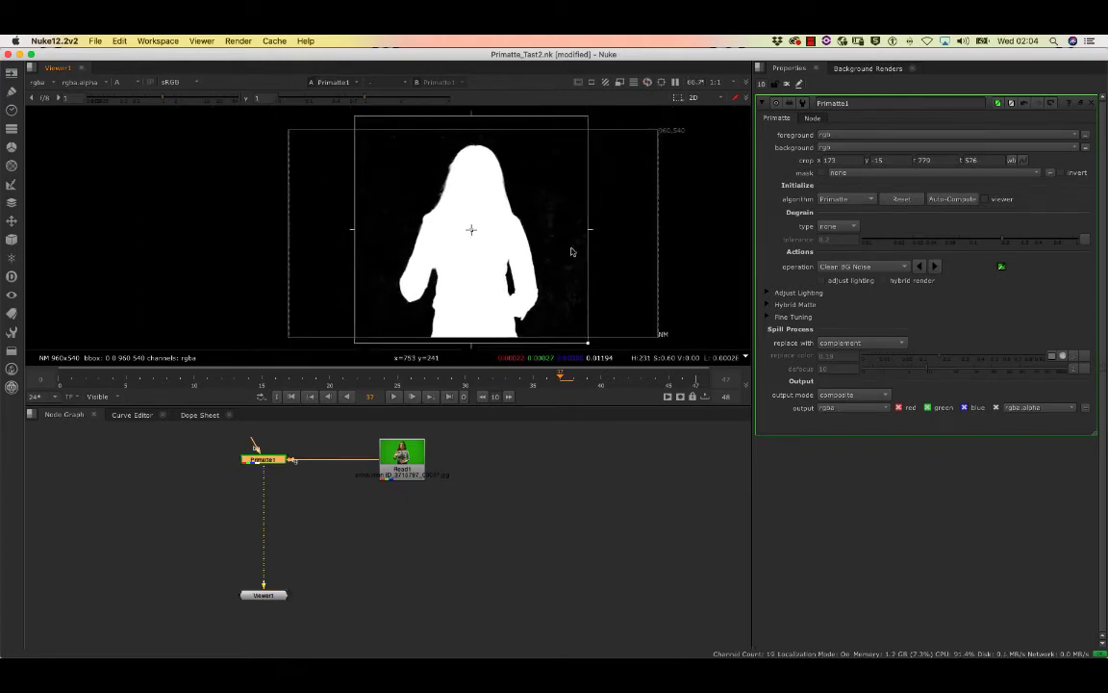
{"action": "scroll", "coordinate": [566, 281], "scroll_direction": "up", "scroll_amount": 5}
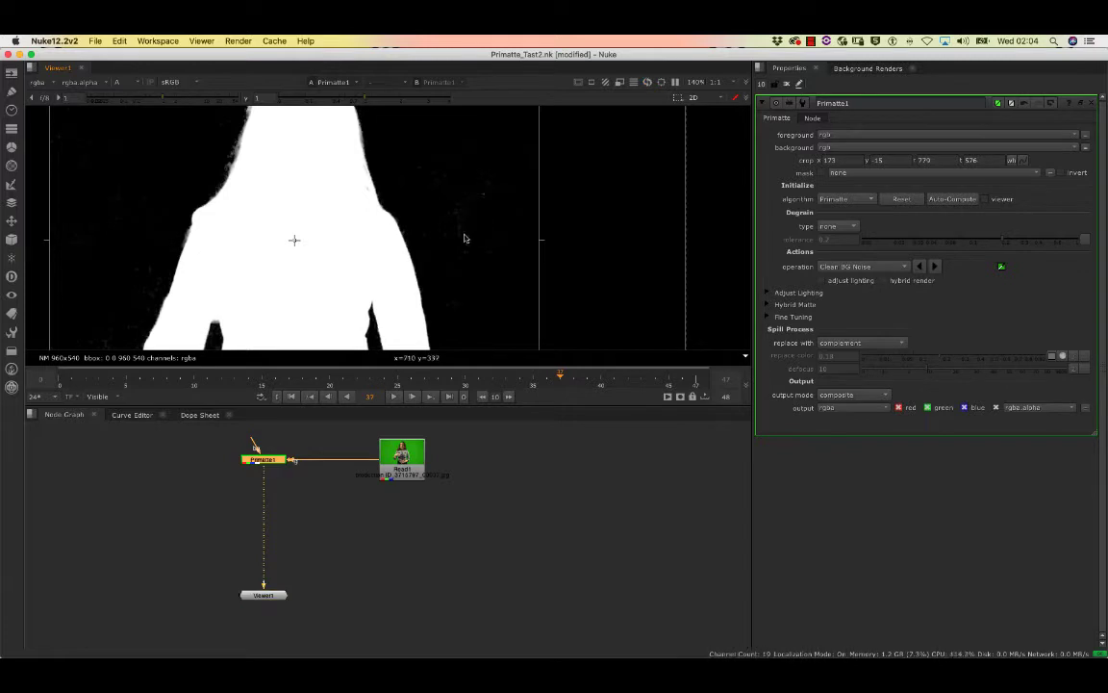
{"action": "scroll", "coordinate": [481, 245], "scroll_direction": "down", "scroll_amount": 5}
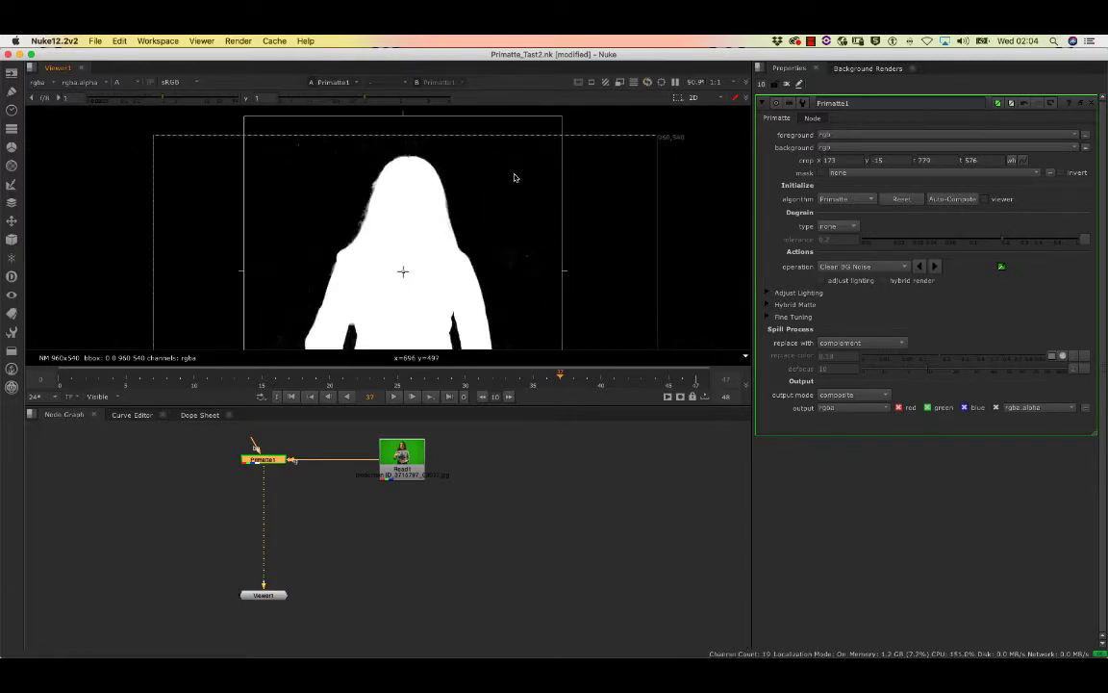
Step: Sample the faint noise pixels in the matte's background to the left of the woman's hair
{"action": "scroll", "coordinate": [358, 176], "scroll_direction": "up", "scroll_amount": 10}
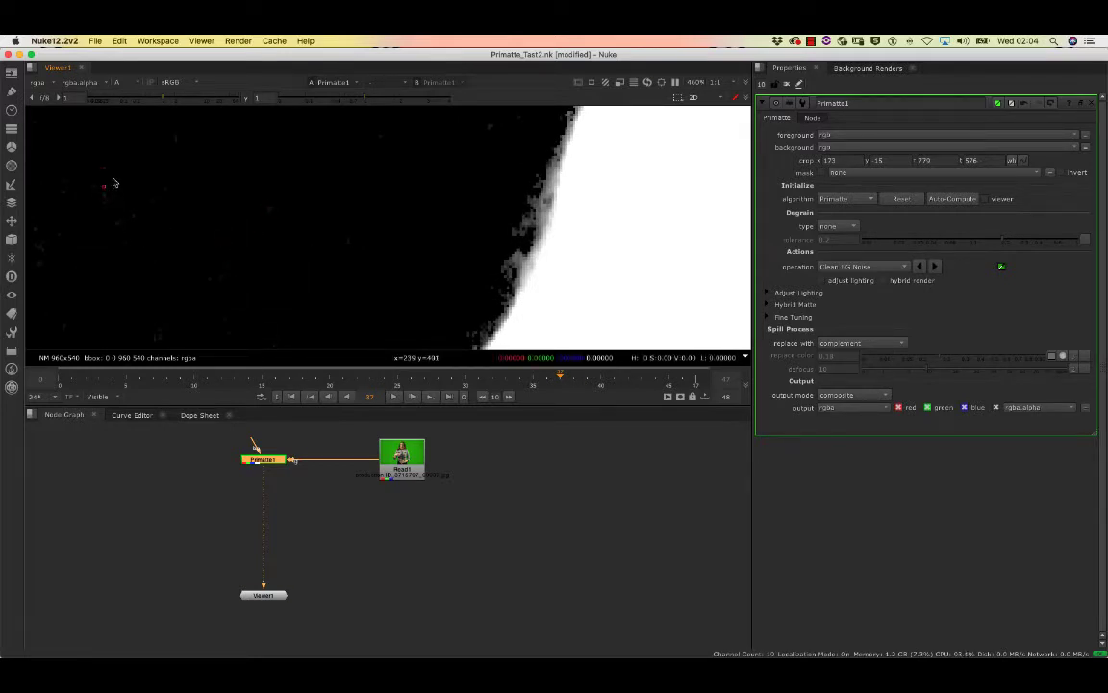
{"action": "scroll", "coordinate": [163, 158], "scroll_direction": "down", "scroll_amount": 5}
{"action": "scroll", "coordinate": [161, 174], "scroll_direction": "up", "scroll_amount": 8}
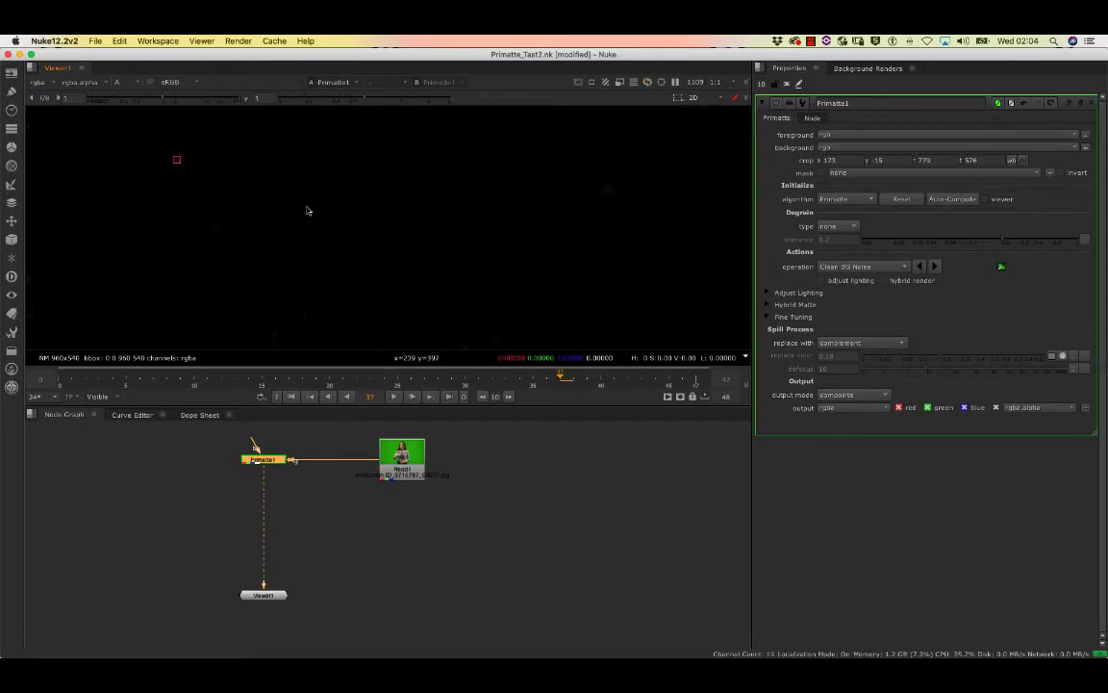
{"action": "scroll", "coordinate": [288, 259], "scroll_direction": "down", "scroll_amount": 8}
{"action": "scroll", "coordinate": [311, 245], "scroll_direction": "up", "scroll_amount": 8}
{"action": "middle_click_drag", "start_coordinate": [312, 245], "coordinate": [433, 264]}
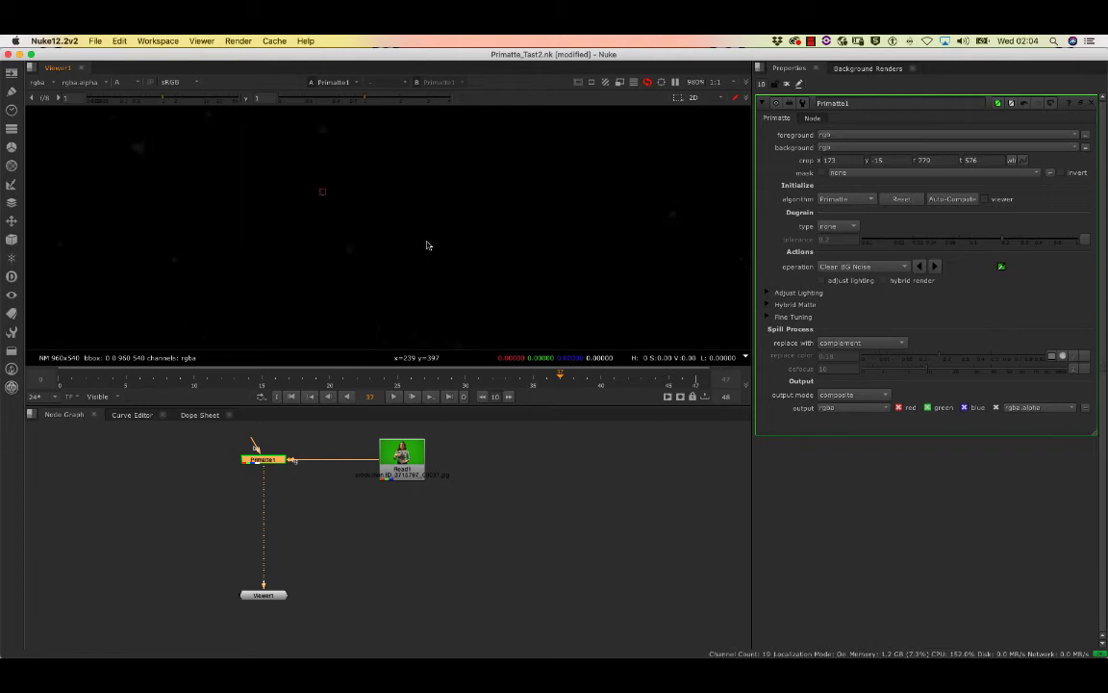
{"action": "left_click", "coordinate": [177, 260], "text": "super"}
{"action": "middle_click_drag", "start_coordinate": [165, 161], "coordinate": [251, 340]}
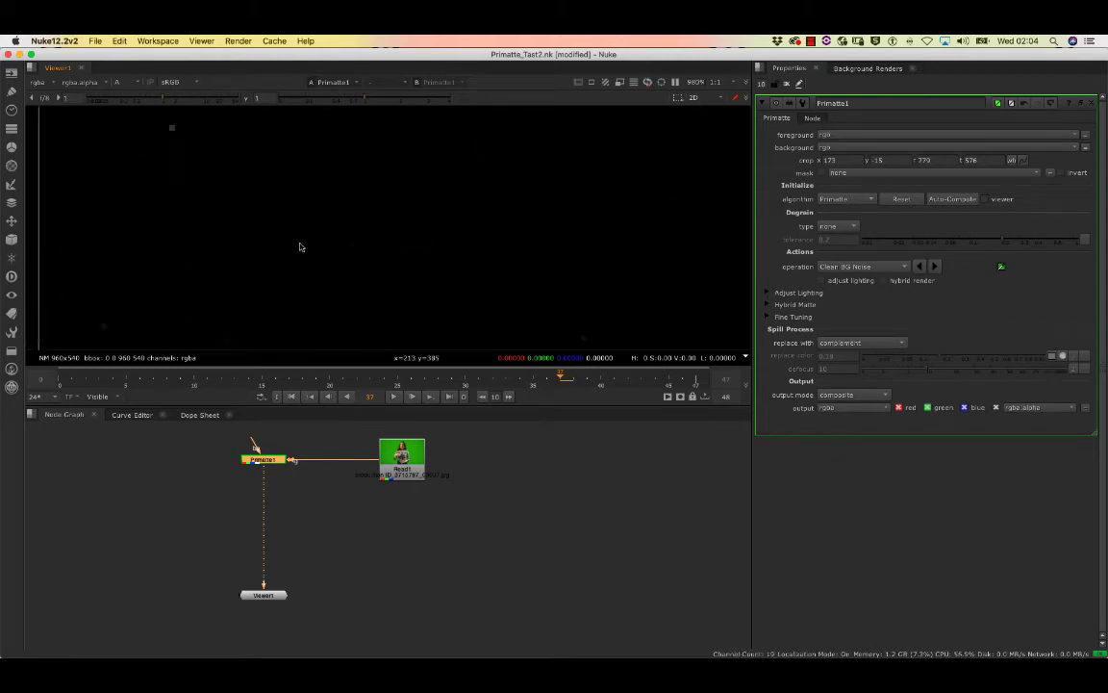
Step: Sample the isolated specks higher up along the left edge of the crop region
{"action": "middle_click_drag", "start_coordinate": [288, 207], "coordinate": [291, 267]}
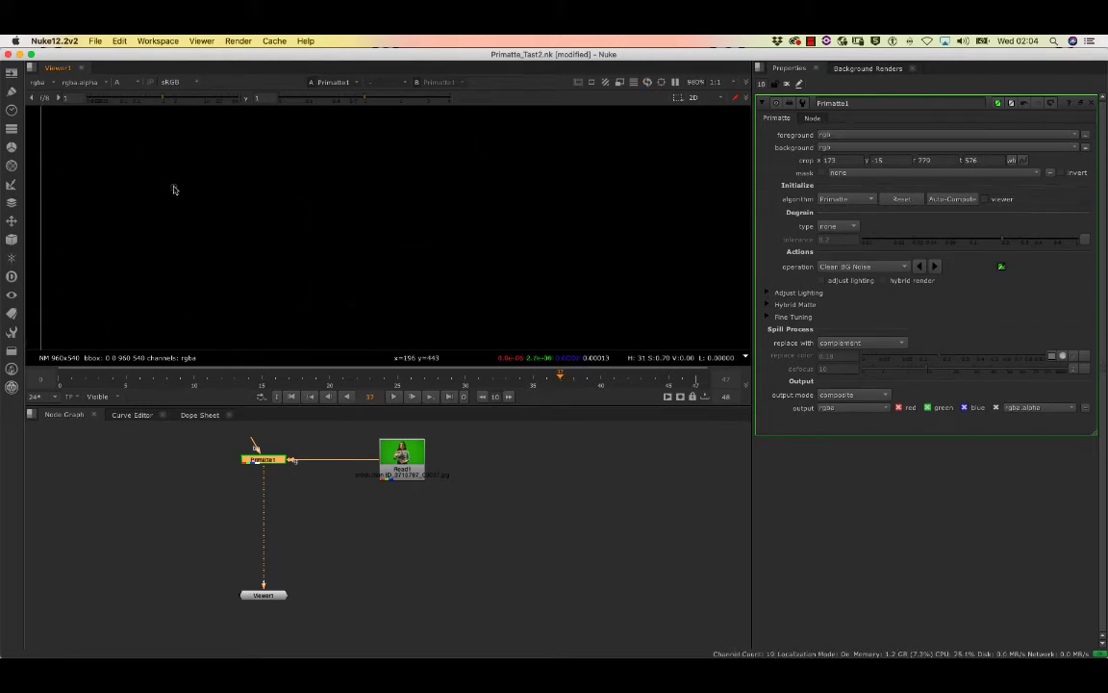
{"action": "left_click", "coordinate": [173, 187], "text": "super"}
{"action": "middle_click_drag", "start_coordinate": [230, 99], "coordinate": [191, 241]}
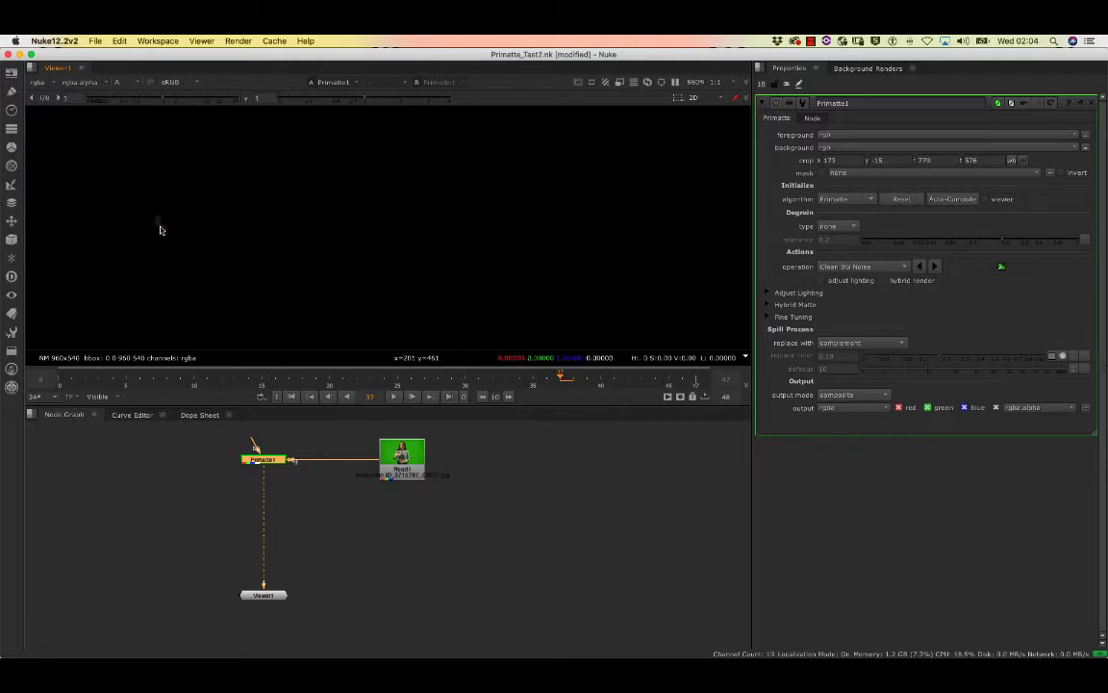
{"action": "left_click", "coordinate": [160, 225], "text": "super"}
{"action": "middle_click_drag", "start_coordinate": [262, 190], "coordinate": [210, 326]}
Step: Sample the faint specks in the background above and to the left of the woman's head
{"action": "scroll", "coordinate": [229, 229], "scroll_direction": "down", "scroll_amount": 3}
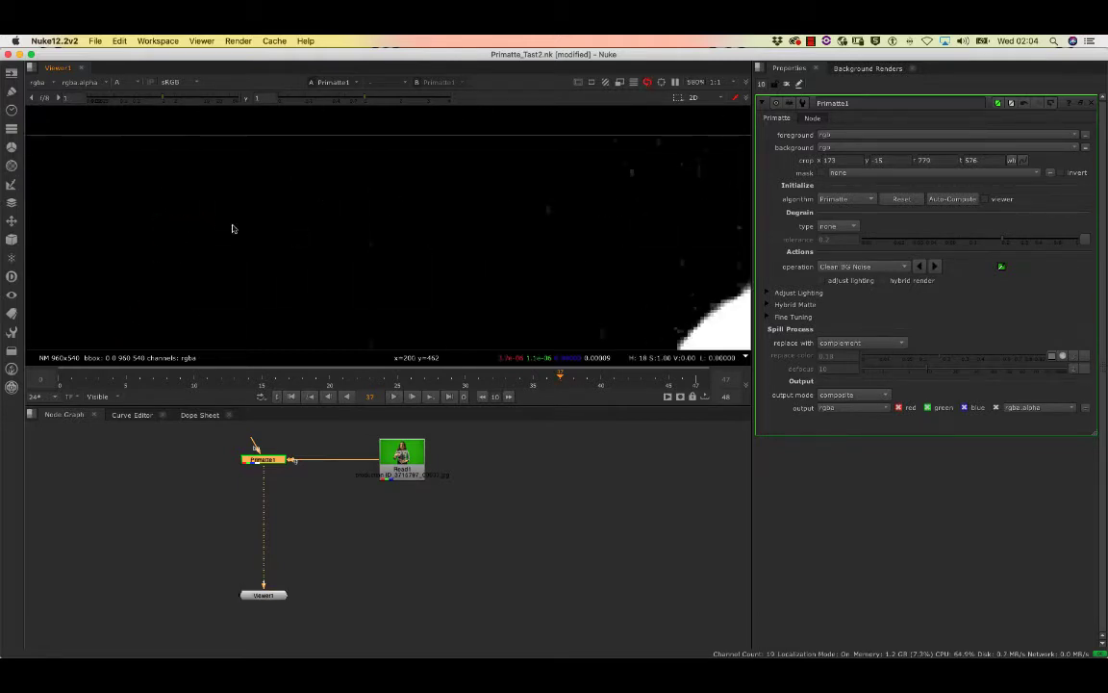
{"action": "left_click", "coordinate": [364, 191], "text": "super"}
{"action": "left_click", "coordinate": [390, 161], "text": "super"}
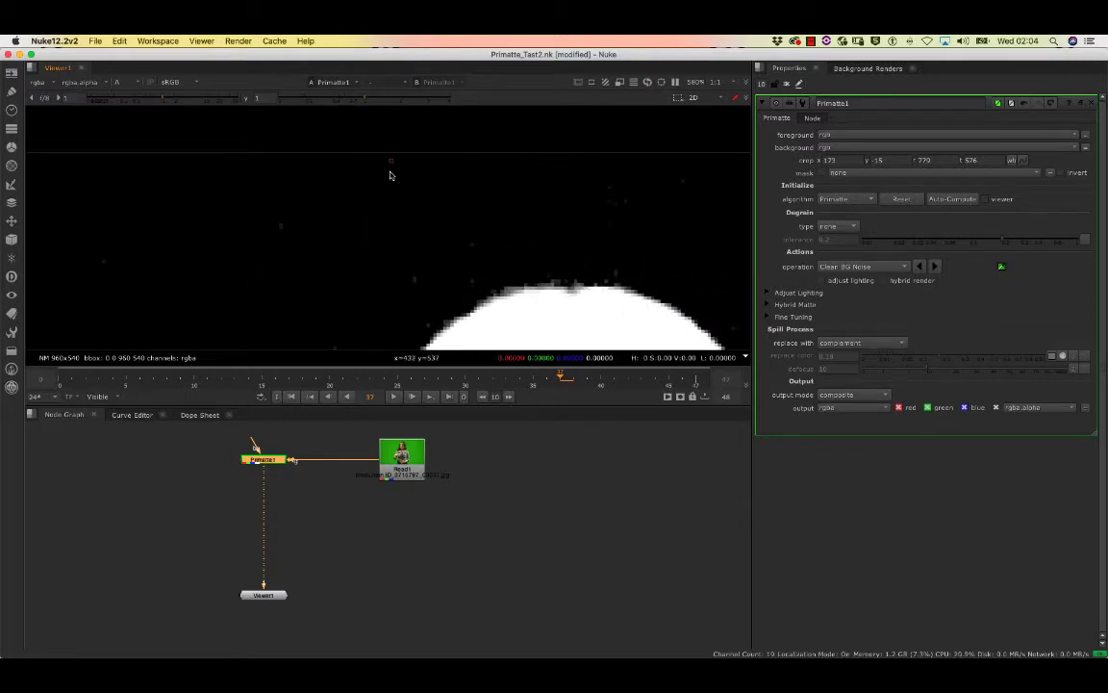
{"action": "left_click", "coordinate": [281, 228], "text": "super"}
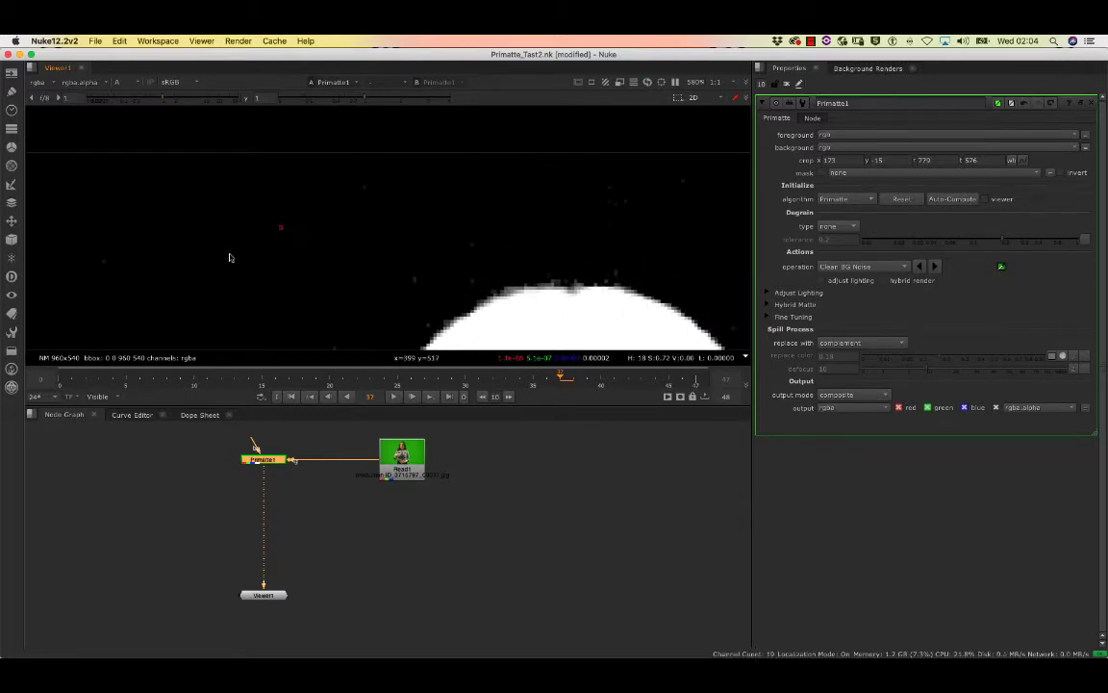
{"action": "left_click", "coordinate": [102, 260], "text": "super"}
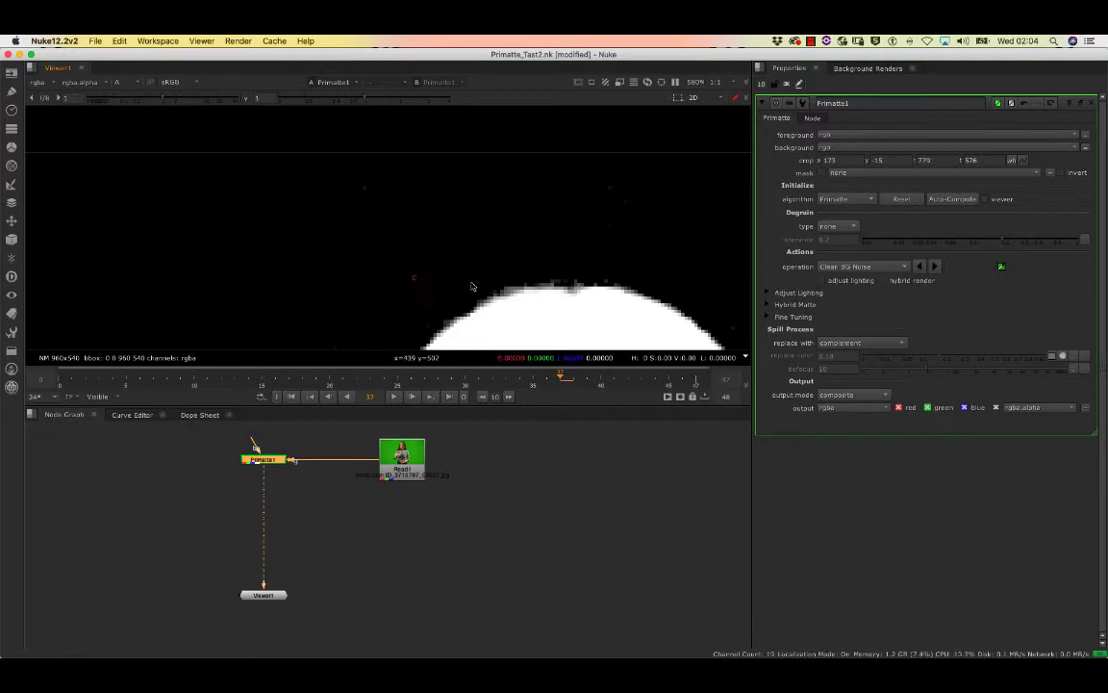
{"action": "middle_click_drag", "start_coordinate": [568, 215], "coordinate": [349, 232]}
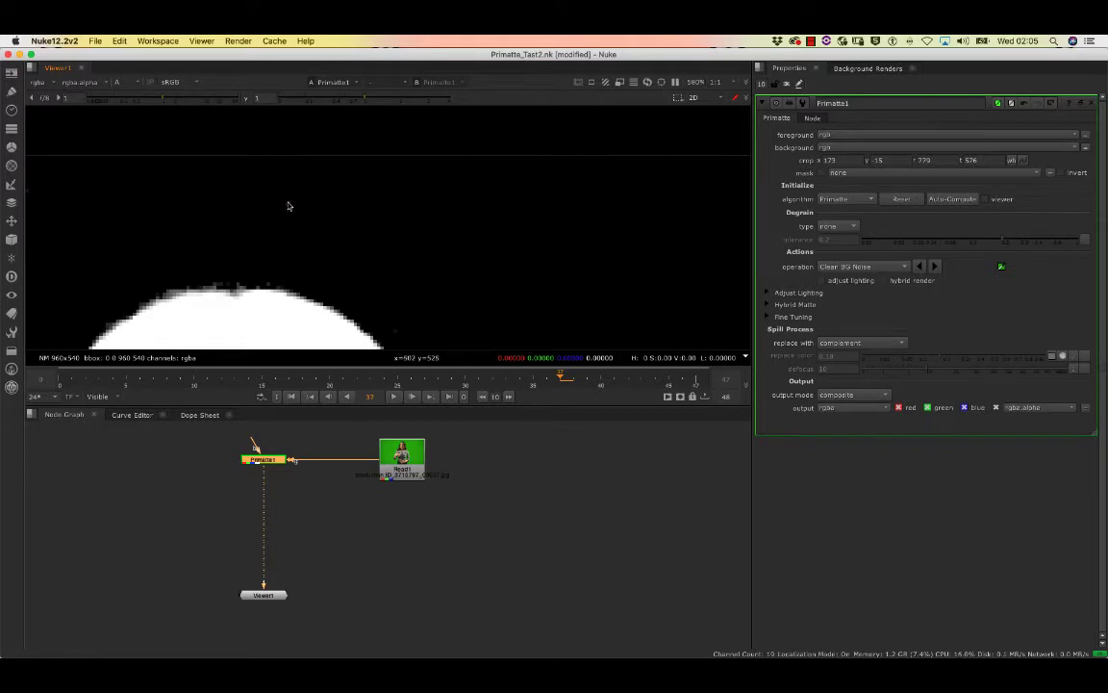
Step: Sample the cluster of grey noise in the background to the right of the woman's shoulder
{"action": "scroll", "coordinate": [497, 228], "scroll_direction": "up", "scroll_amount": 5}
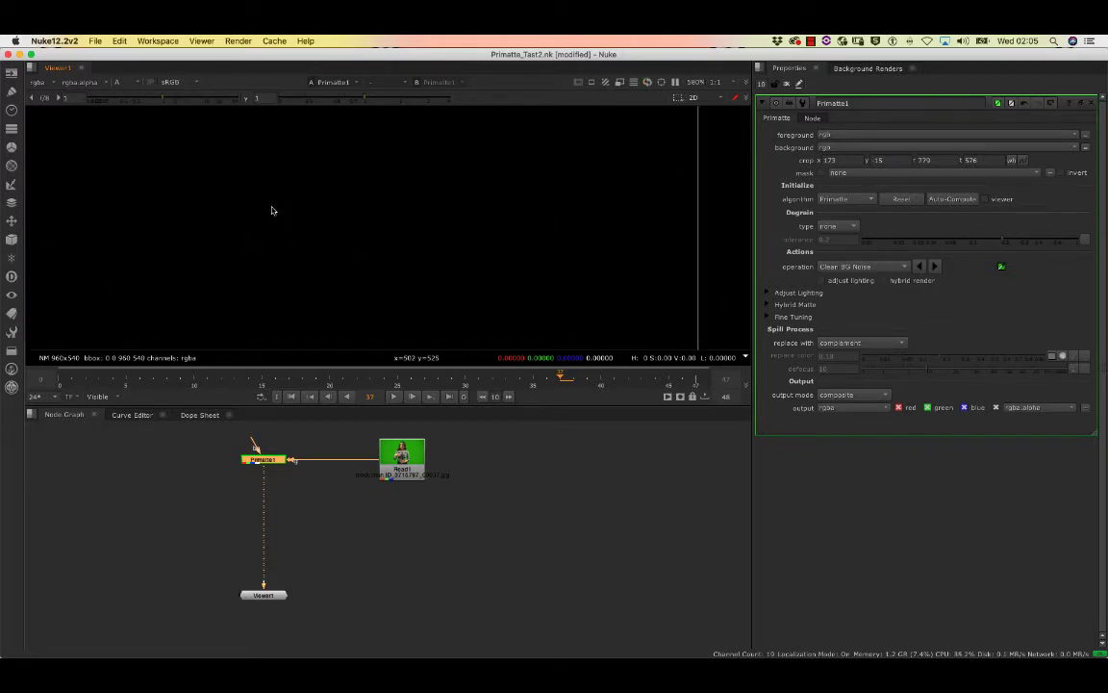
{"action": "scroll", "coordinate": [509, 240], "scroll_direction": "down", "scroll_amount": 5}
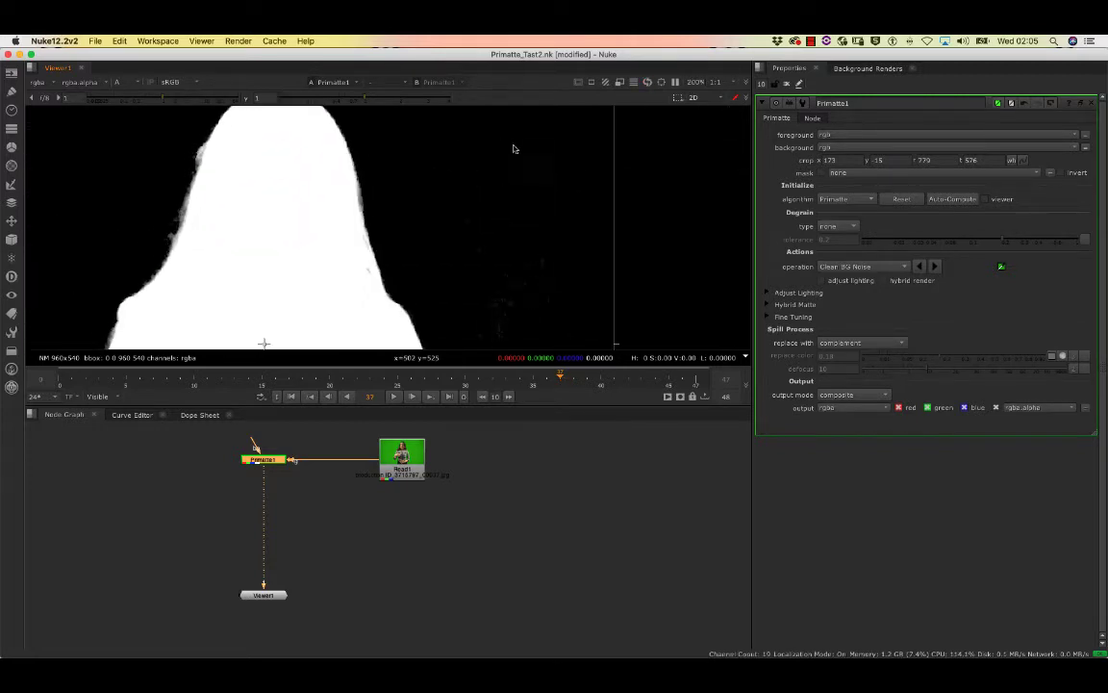
{"action": "middle_click_drag", "start_coordinate": [539, 131], "coordinate": [460, 217]}
{"action": "scroll", "coordinate": [502, 218], "scroll_direction": "up", "scroll_amount": 2}
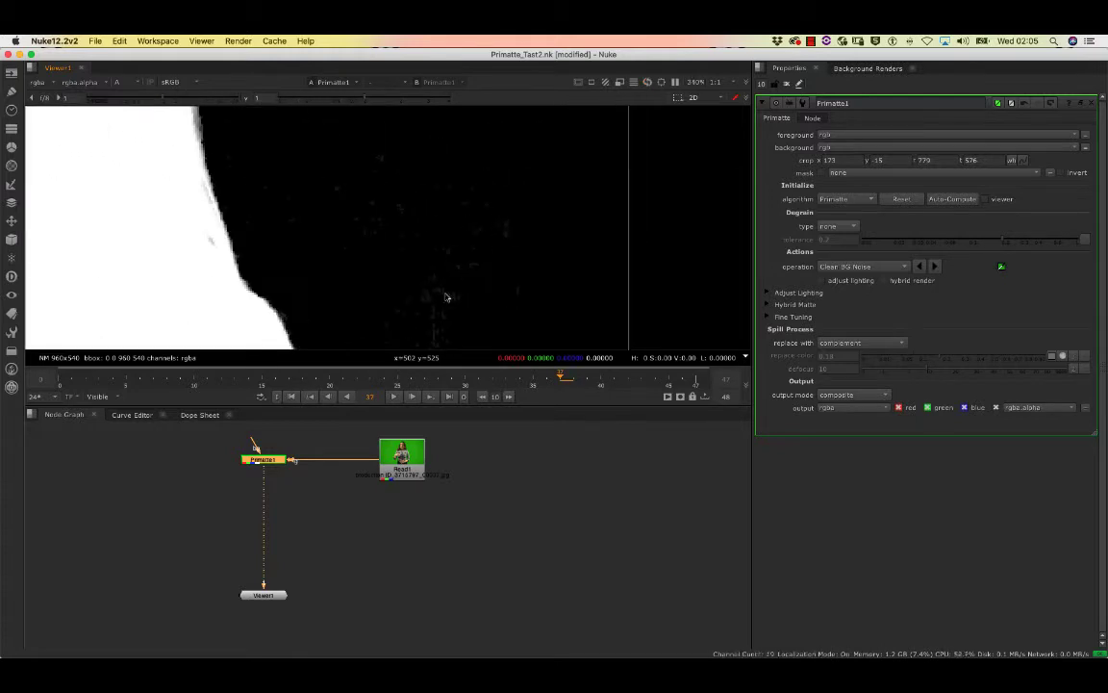
{"action": "scroll", "coordinate": [471, 241], "scroll_direction": "up", "scroll_amount": 4}
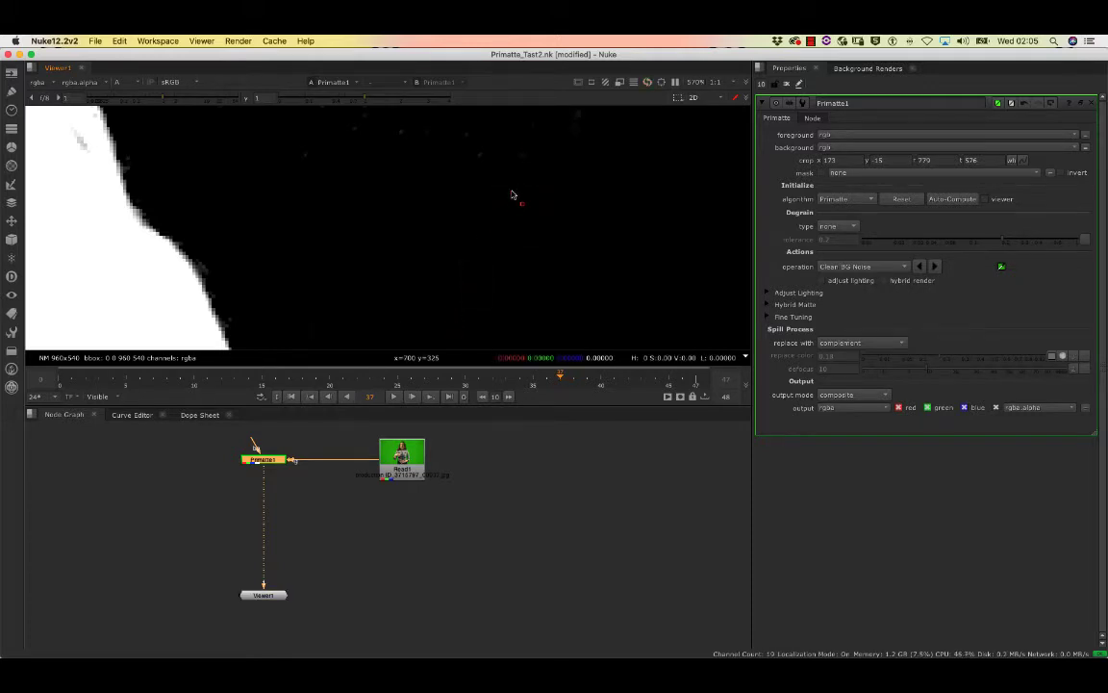
{"action": "scroll", "coordinate": [414, 265], "scroll_direction": "down", "scroll_amount": 5}
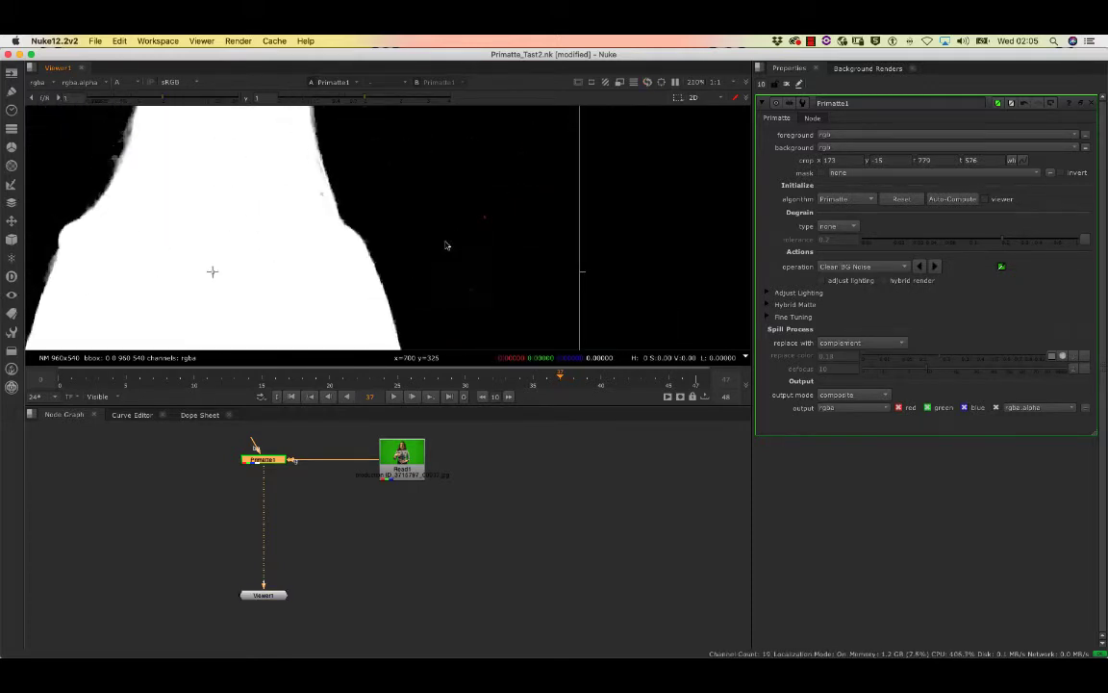
{"action": "scroll", "coordinate": [447, 247], "scroll_direction": "up", "scroll_amount": 2}
{"action": "scroll", "coordinate": [510, 215], "scroll_direction": "up", "scroll_amount": 1}
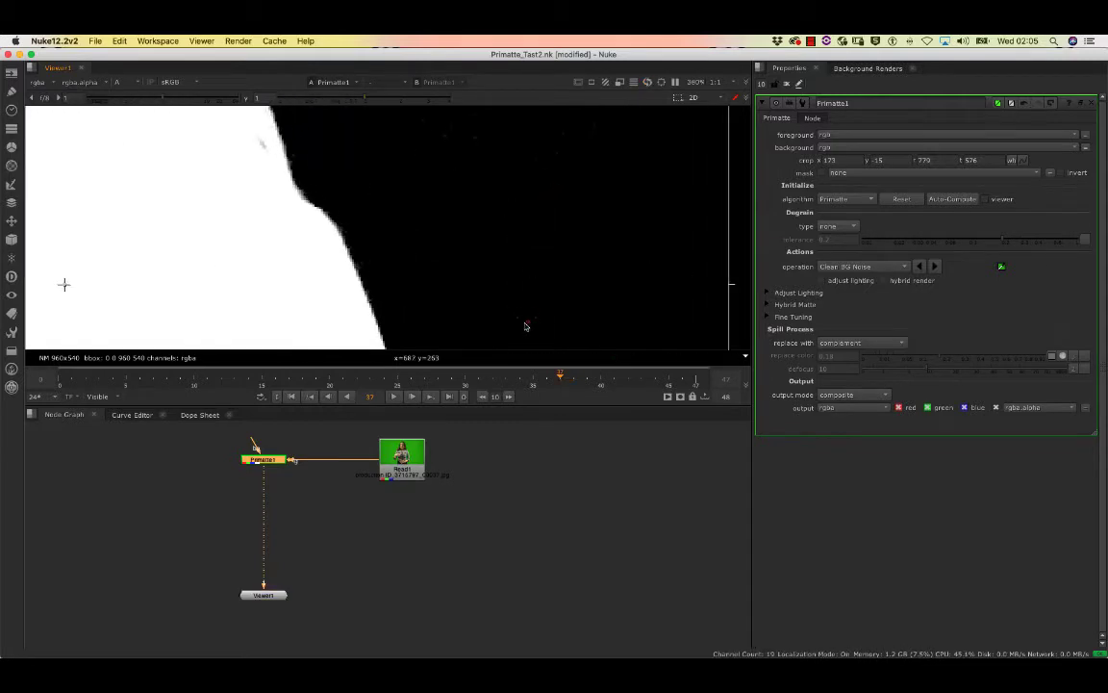
Step: Sample the leftover single-pixel specks between the right side of the woman's hair and the crop's right edge
{"action": "left_click", "coordinate": [449, 229], "text": "ctrl"}
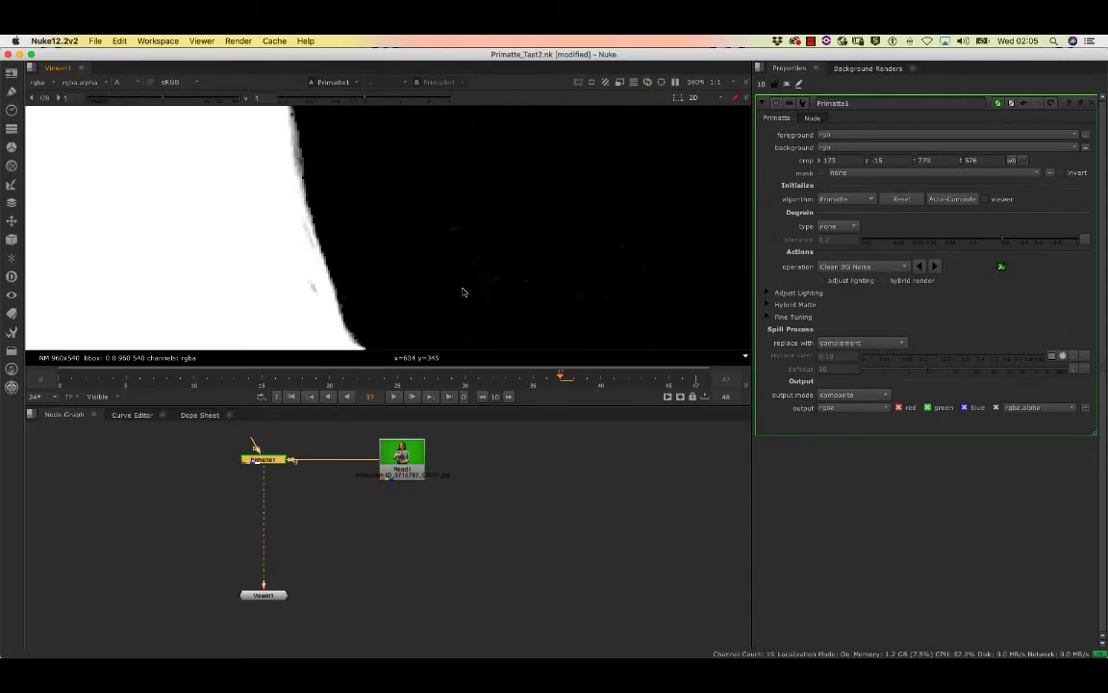
{"action": "scroll", "coordinate": [465, 235], "scroll_direction": "up", "scroll_amount": 1}
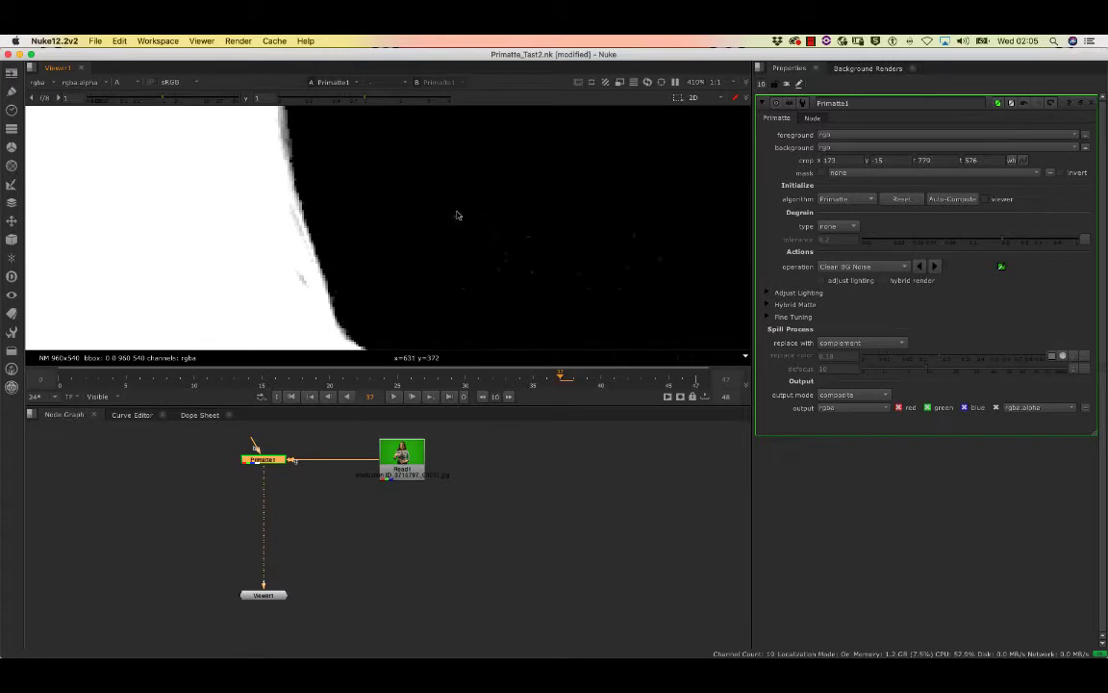
{"action": "left_click", "coordinate": [524, 234], "text": "ctrl"}
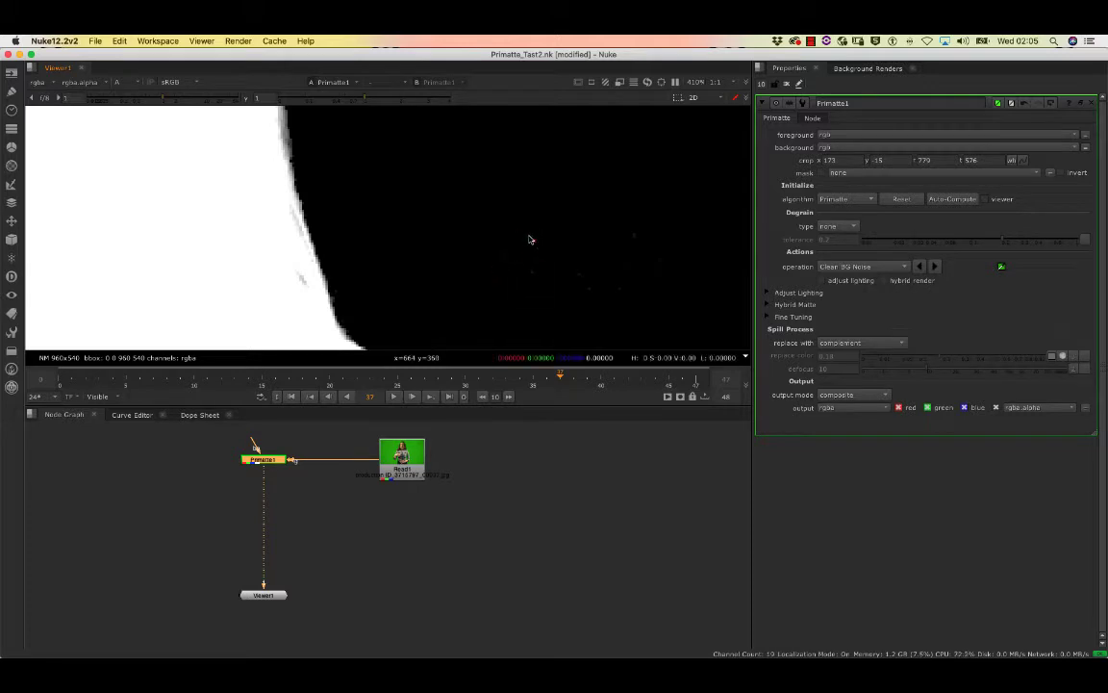
{"action": "left_click", "coordinate": [533, 271], "text": "ctrl"}
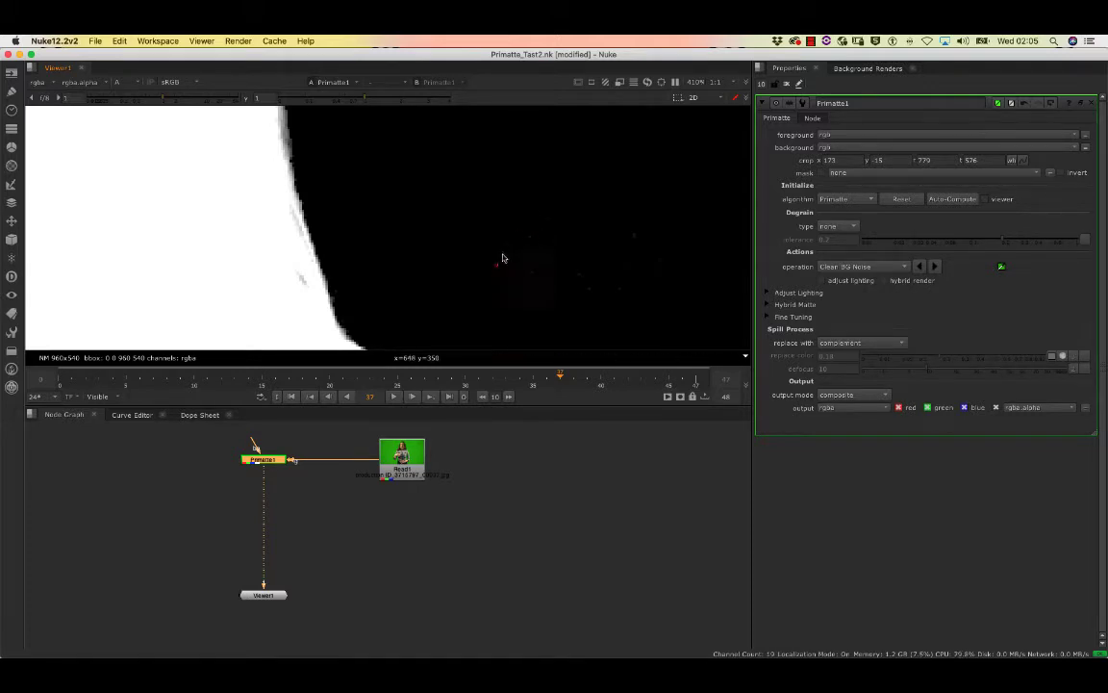
{"action": "left_click", "coordinate": [505, 258], "text": "ctrl"}
{"action": "scroll", "coordinate": [543, 229], "scroll_direction": "up", "scroll_amount": 5}
{"action": "left_click", "coordinate": [525, 224], "text": "ctrl"}
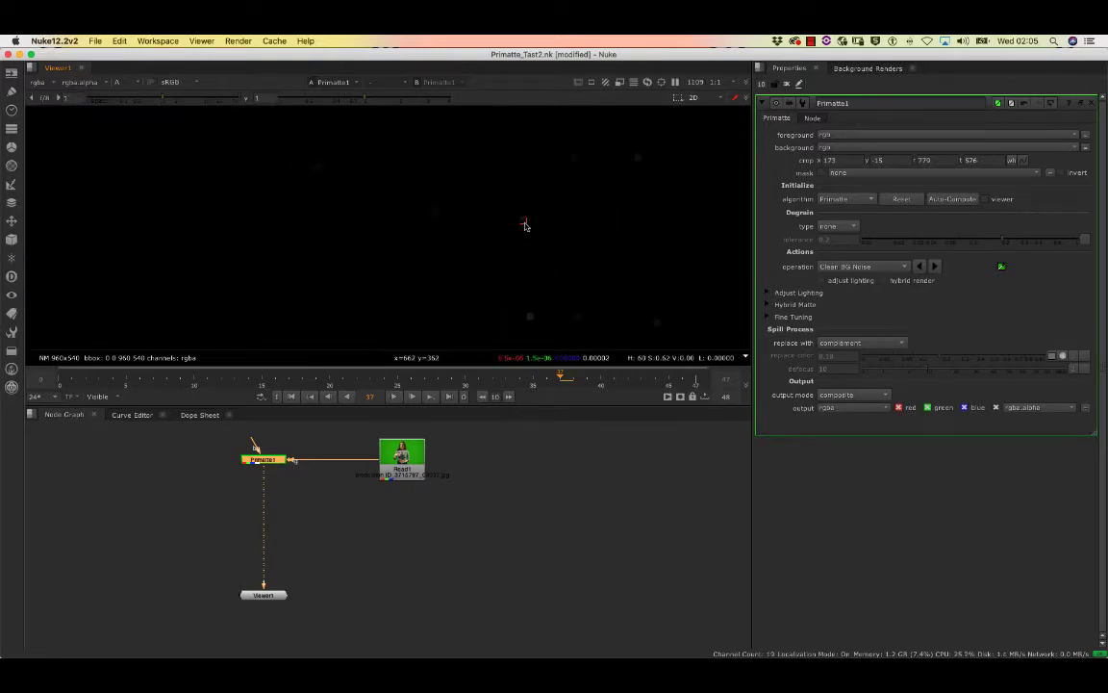
{"action": "left_click", "coordinate": [529, 317], "text": "ctrl"}
{"action": "left_click", "coordinate": [655, 322], "text": "ctrl"}
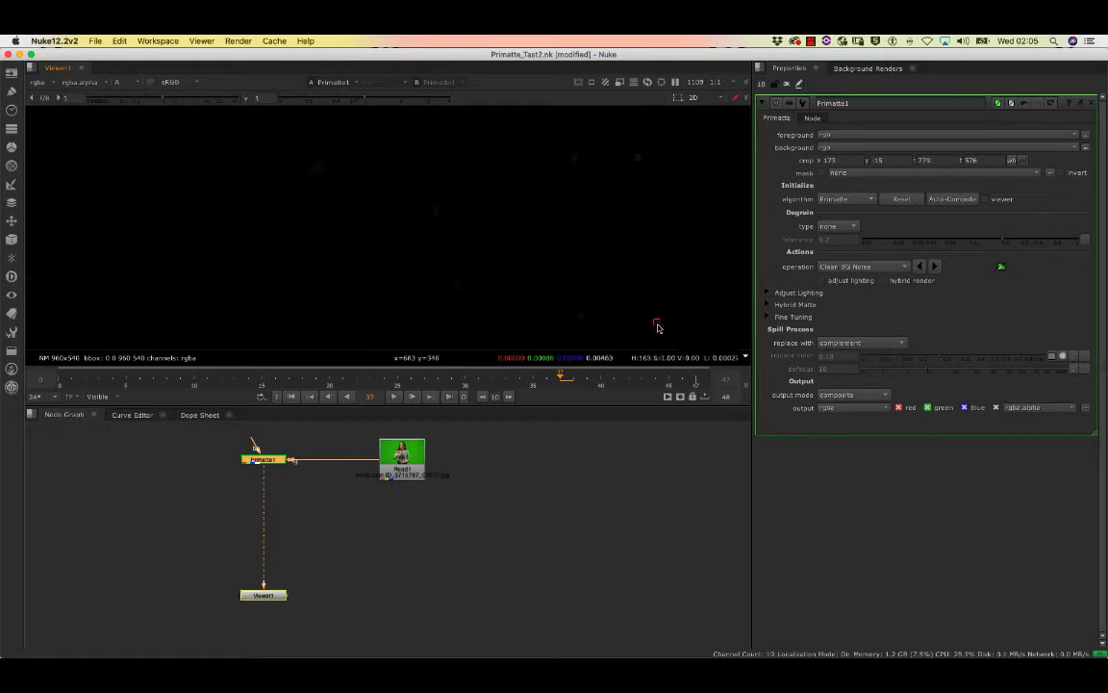
{"action": "left_click", "coordinate": [637, 157], "text": "ctrl"}
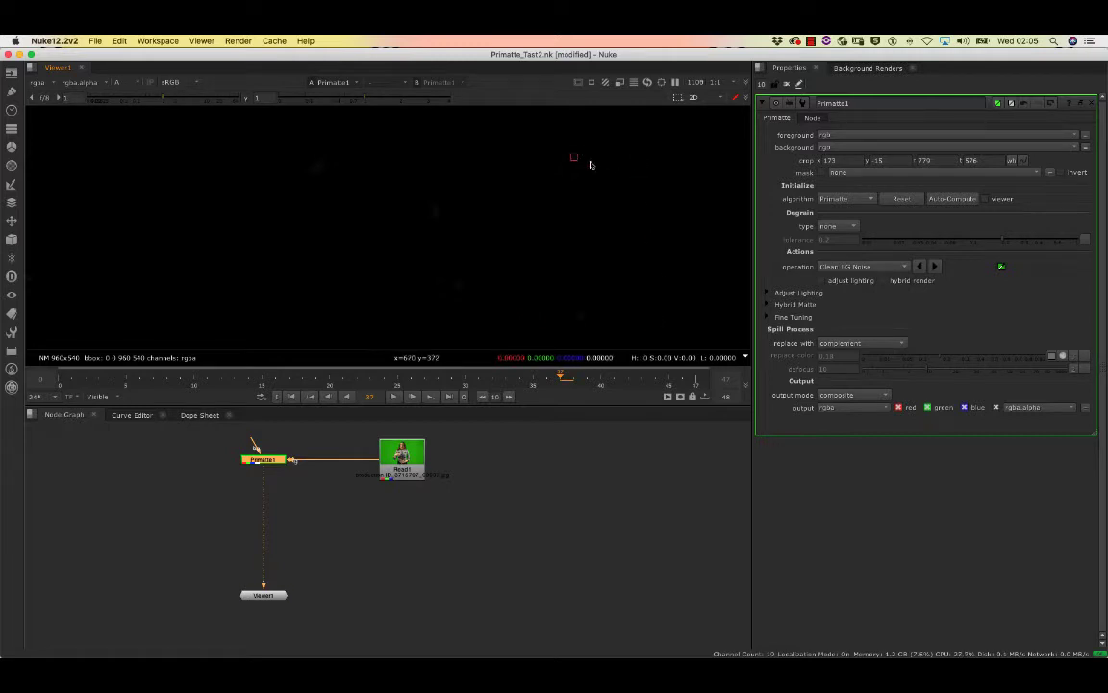
Step: Lower the viewer gamma to about 0.04 and inspect the woman's silhouette for holes in the foreground matte
{"action": "scroll", "coordinate": [577, 192], "scroll_direction": "down", "scroll_amount": 5}
{"action": "middle_click_drag", "start_coordinate": [573, 227], "coordinate": [458, 218]}
{"action": "scroll", "coordinate": [531, 178], "scroll_direction": "down", "scroll_amount": 3}
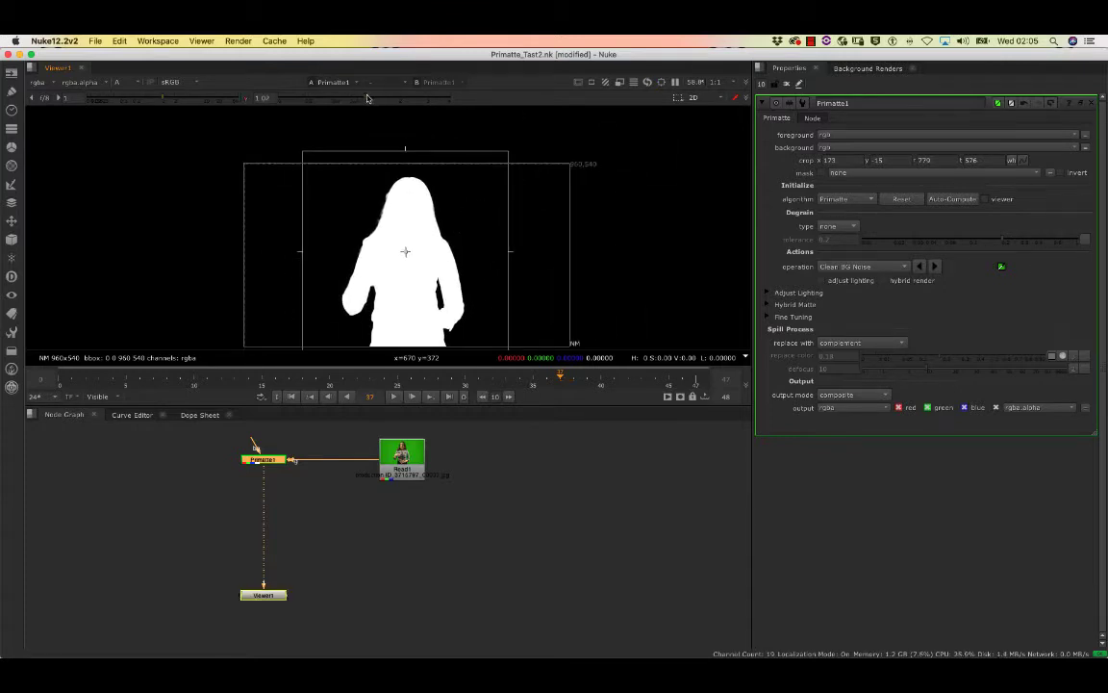
{"action": "left_click_drag", "start_coordinate": [369, 101], "coordinate": [297, 101]}
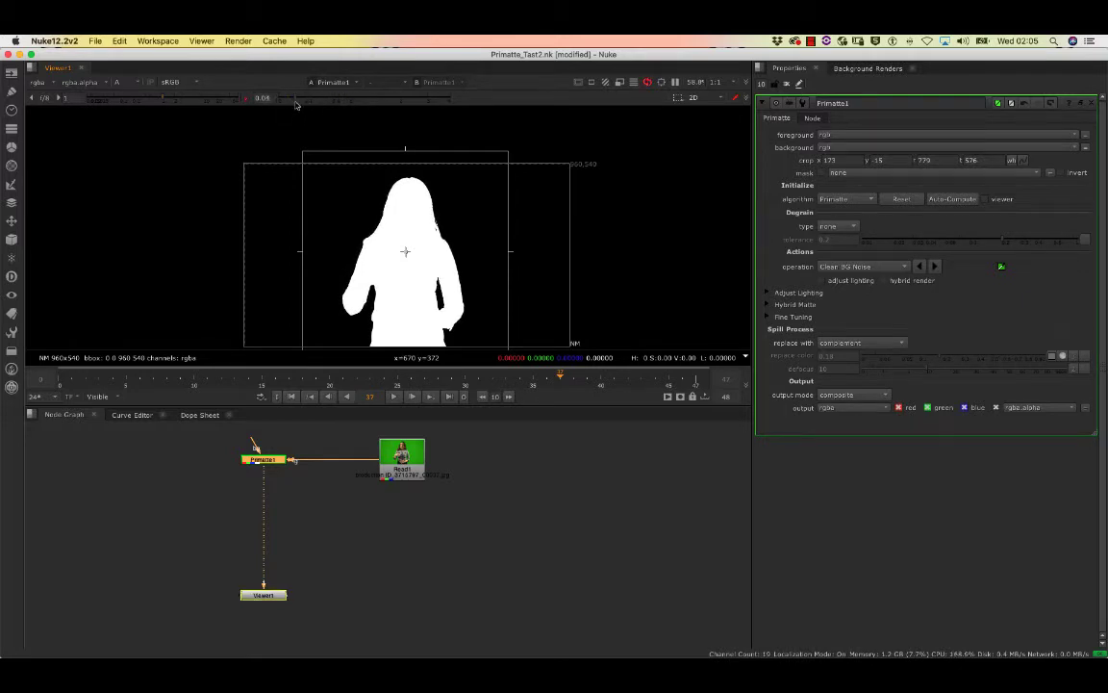
{"action": "scroll", "coordinate": [386, 116], "scroll_direction": "up", "scroll_amount": 6}
{"action": "scroll", "coordinate": [473, 257], "scroll_direction": "down", "scroll_amount": 1}
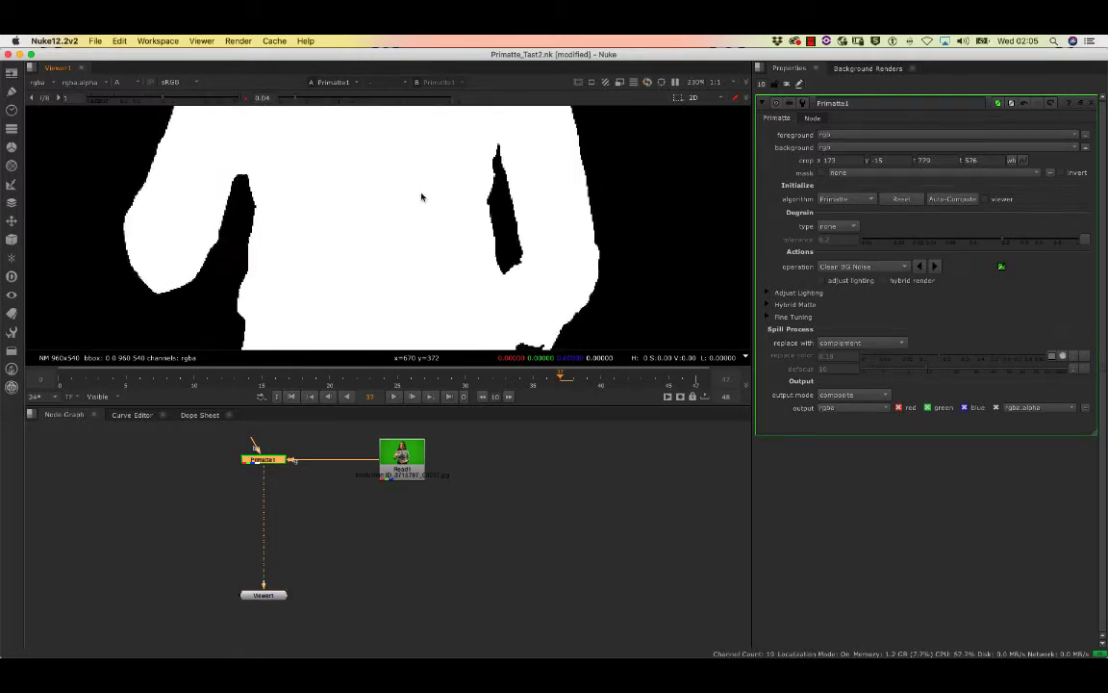
Step: Check the rest of the woman's silhouette in the alpha, then show the RGB channels again with the viewer gamma reset to 1
{"action": "middle_click_drag", "start_coordinate": [424, 195], "coordinate": [378, 191]}
{"action": "scroll", "coordinate": [418, 272], "scroll_direction": "up", "scroll_amount": 4}
{"action": "scroll", "coordinate": [417, 276], "scroll_direction": "down", "scroll_amount": 7}
{"action": "scroll", "coordinate": [377, 191], "scroll_direction": "down", "scroll_amount": 3}
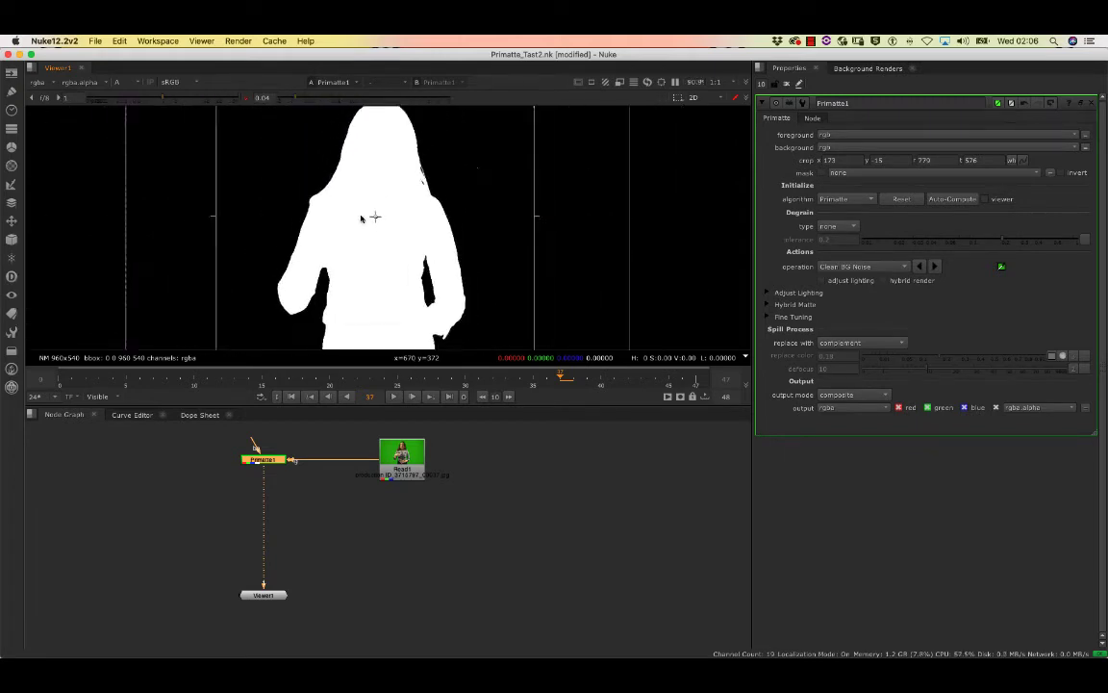
{"action": "key", "text": "a"}
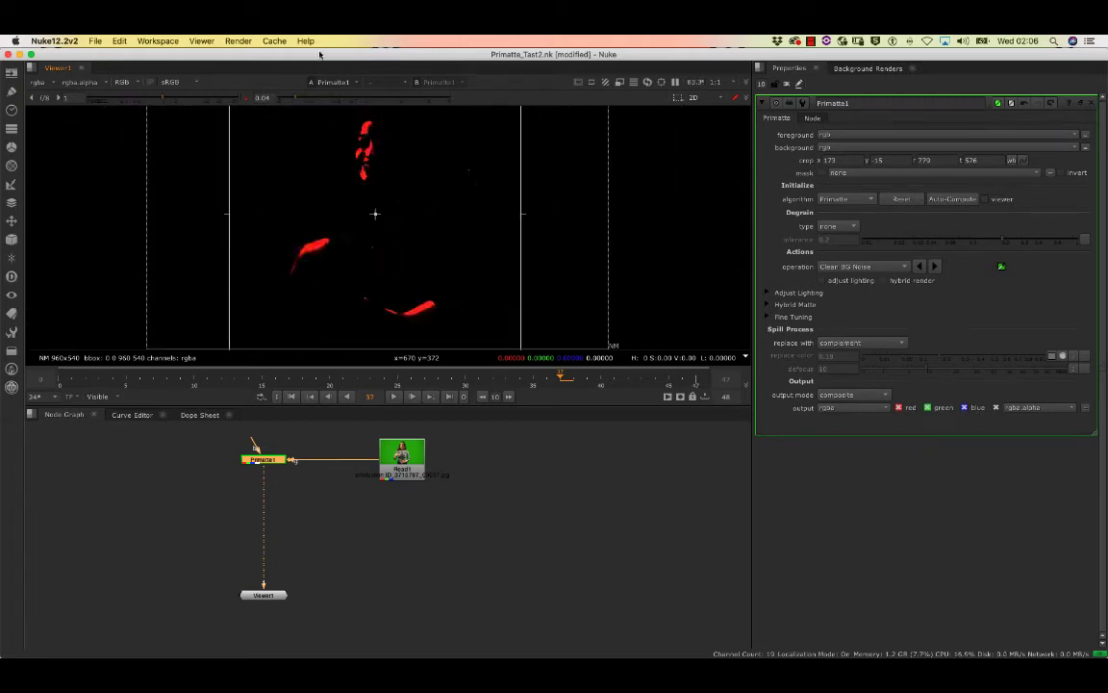
{"action": "left_click", "coordinate": [247, 101]}
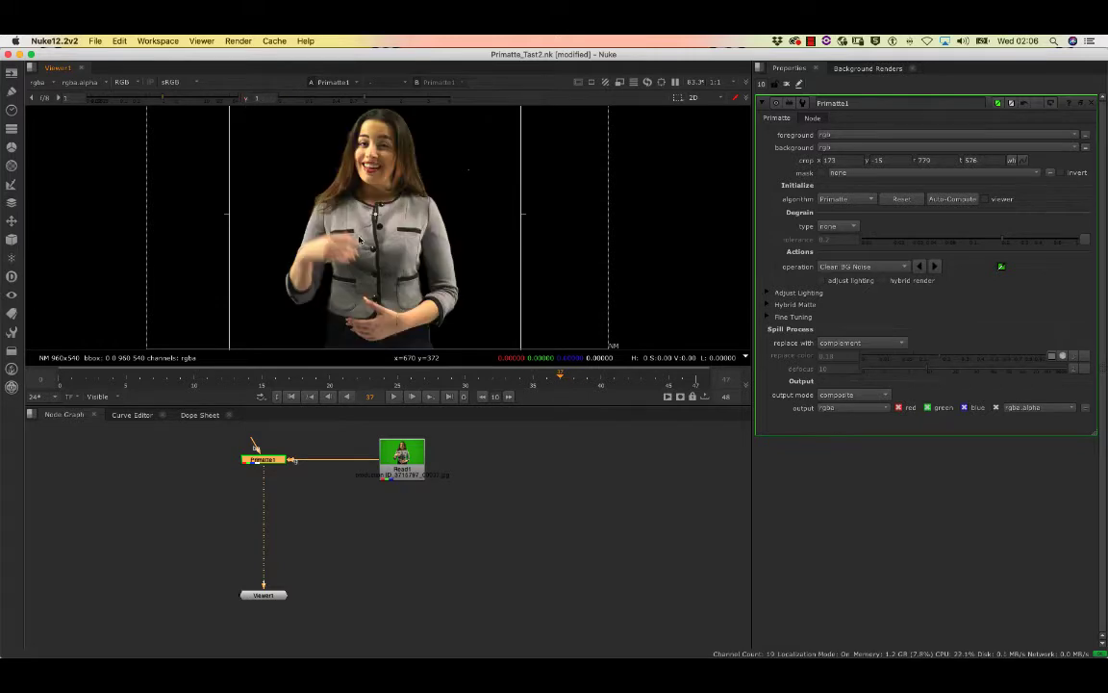
Step: Examine the edges of the woman's hair and face in the colour view of the keyed result
{"action": "scroll", "coordinate": [361, 239], "scroll_direction": "up", "scroll_amount": 2}
{"action": "scroll", "coordinate": [363, 245], "scroll_direction": "down", "scroll_amount": 4}
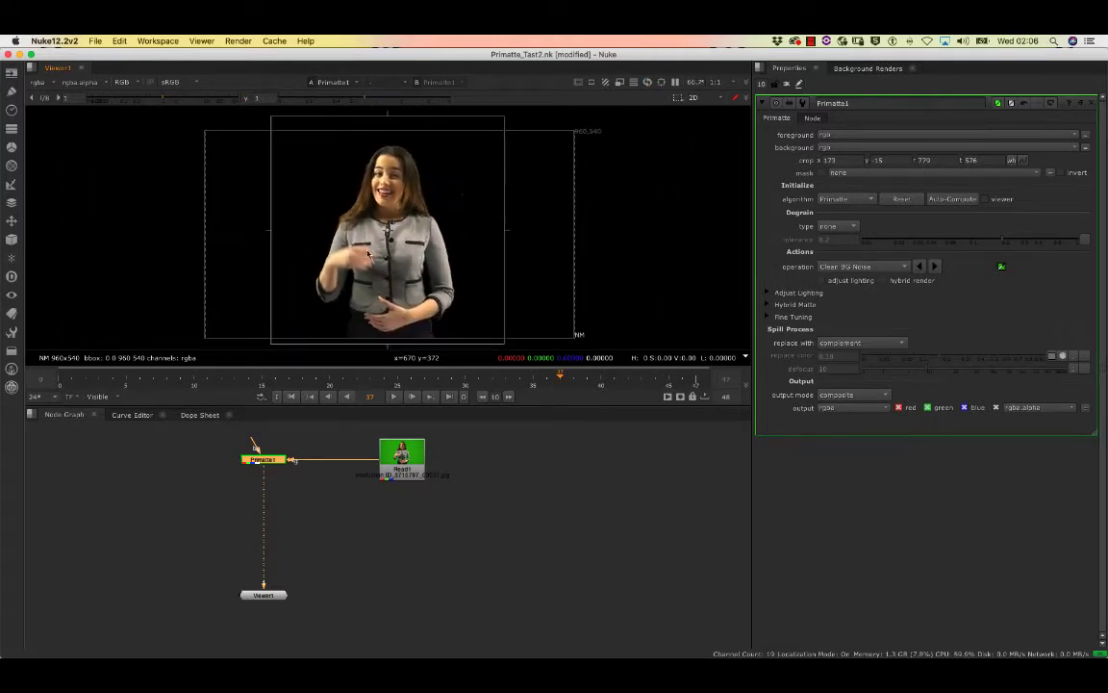
{"action": "scroll", "coordinate": [365, 220], "scroll_direction": "up", "scroll_amount": 8}
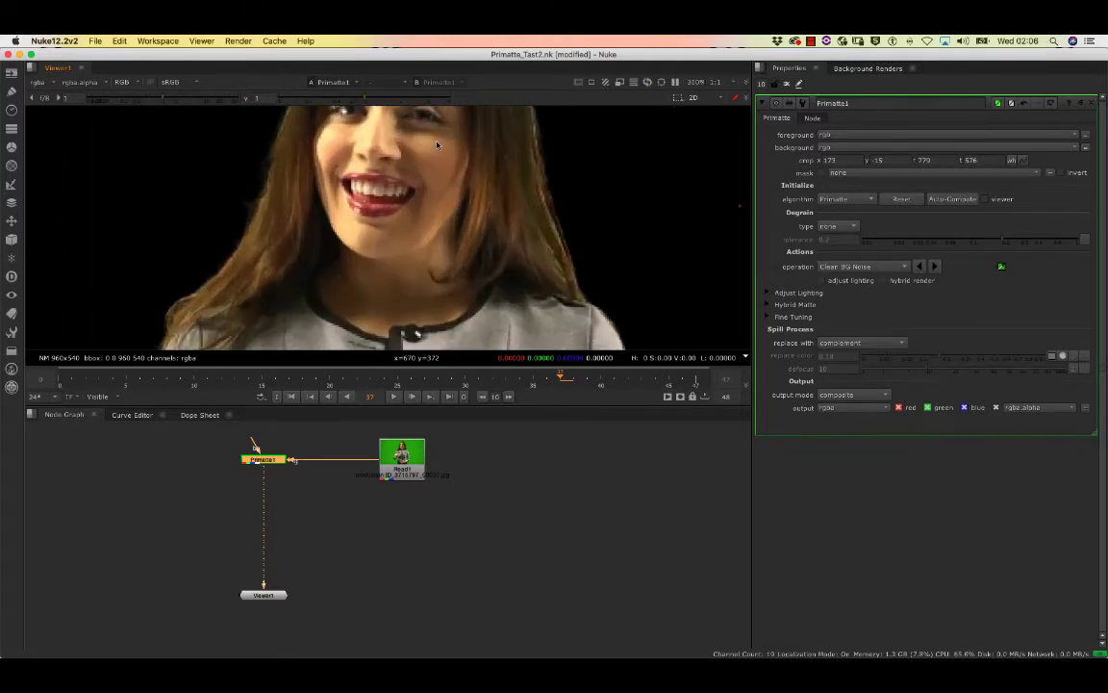
{"action": "mouse_move", "coordinate": [325, 165]}
{"action": "middle_mouse_down"}
{"action": "mouse_move", "coordinate": [349, 203]}
{"action": "mouse_move", "coordinate": [397, 207]}
{"action": "mouse_move", "coordinate": [311, 322]}
{"action": "middle_mouse_up"}
{"action": "scroll", "coordinate": [382, 229], "scroll_direction": "up", "scroll_amount": 5}
{"action": "mouse_move", "coordinate": [389, 203]}
{"action": "middle_mouse_down"}
{"action": "mouse_move", "coordinate": [366, 250]}
{"action": "mouse_move", "coordinate": [373, 336]}
{"action": "middle_mouse_up"}
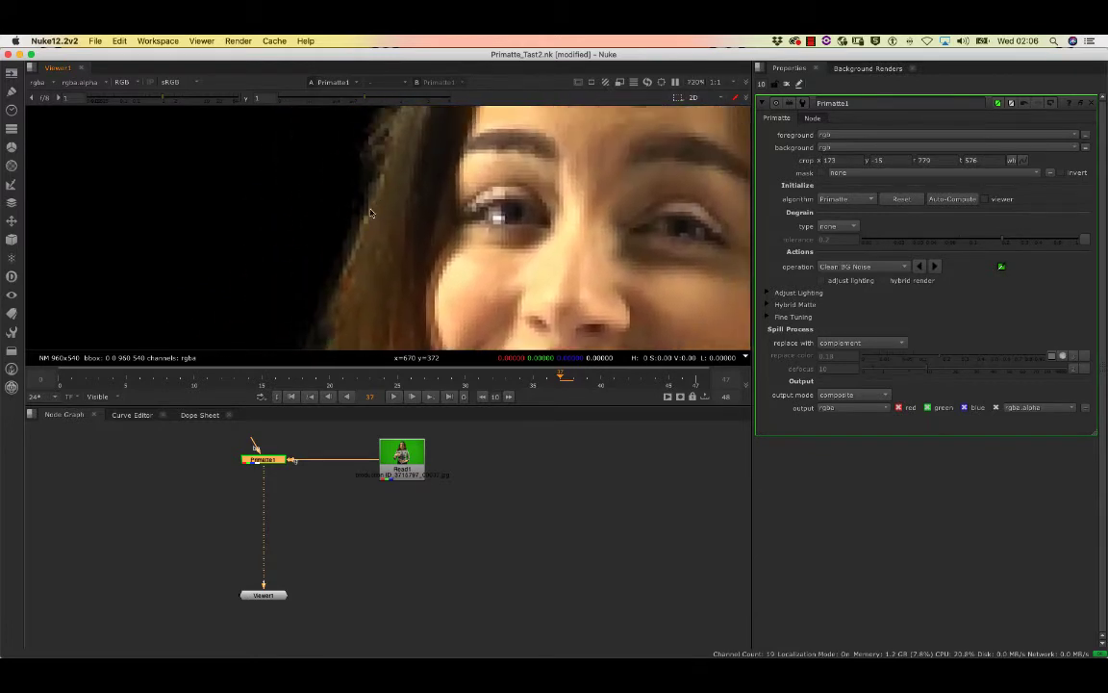
{"action": "mouse_move", "coordinate": [420, 123]}
{"action": "middle_mouse_down"}
{"action": "mouse_move", "coordinate": [368, 209]}
{"action": "mouse_move", "coordinate": [342, 224]}
{"action": "mouse_move", "coordinate": [280, 173]}
{"action": "mouse_move", "coordinate": [272, 208]}
{"action": "mouse_move", "coordinate": [250, 215]}
{"action": "middle_mouse_up"}
{"action": "mouse_move", "coordinate": [578, 223]}
{"action": "middle_mouse_down"}
{"action": "mouse_move", "coordinate": [591, 143]}
{"action": "mouse_move", "coordinate": [528, 95]}
{"action": "middle_mouse_up"}
{"action": "mouse_move", "coordinate": [545, 252]}
{"action": "middle_mouse_down"}
{"action": "mouse_move", "coordinate": [539, 94]}
{"action": "mouse_move", "coordinate": [553, 7]}
{"action": "middle_mouse_up"}
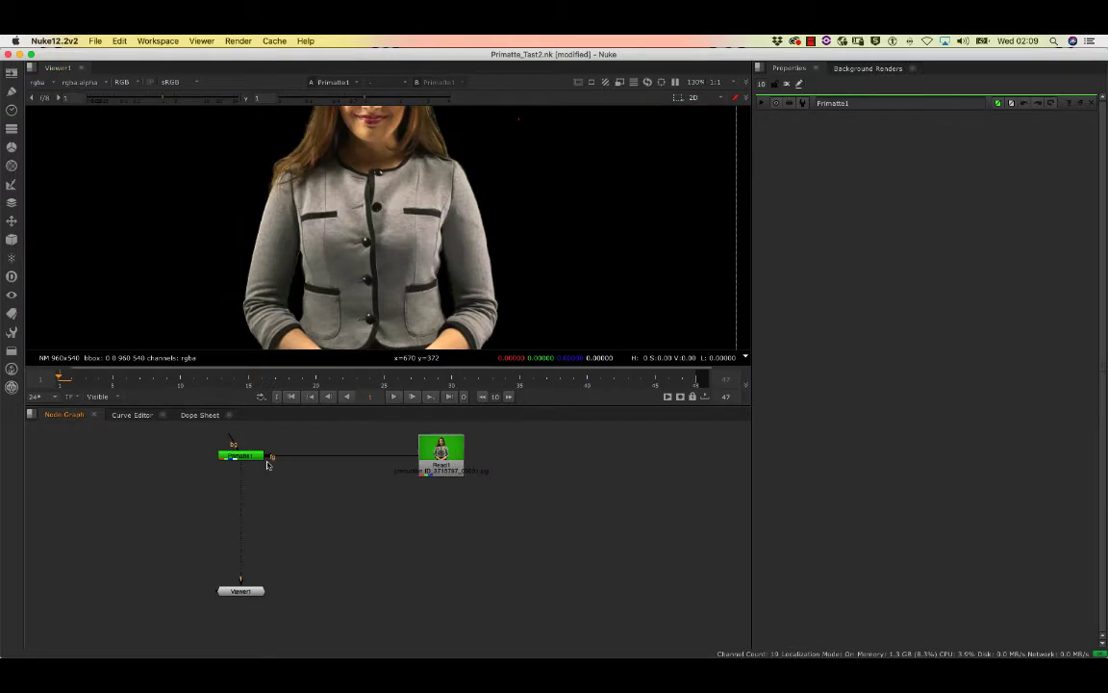
Step: Reopen the Primatte node's settings, play to the raised-hand frame near 47, and extend the left crop edge to about x 152
{"action": "double_click", "coordinate": [253, 456]}
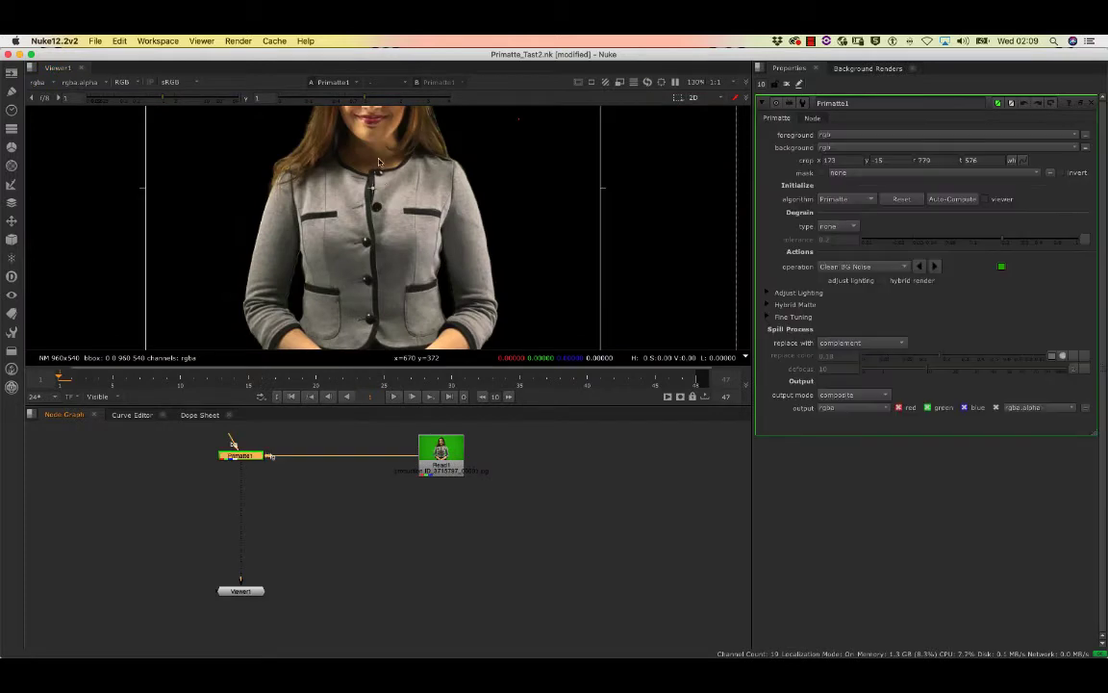
{"action": "scroll", "coordinate": [379, 161], "scroll_direction": "down", "scroll_amount": 5}
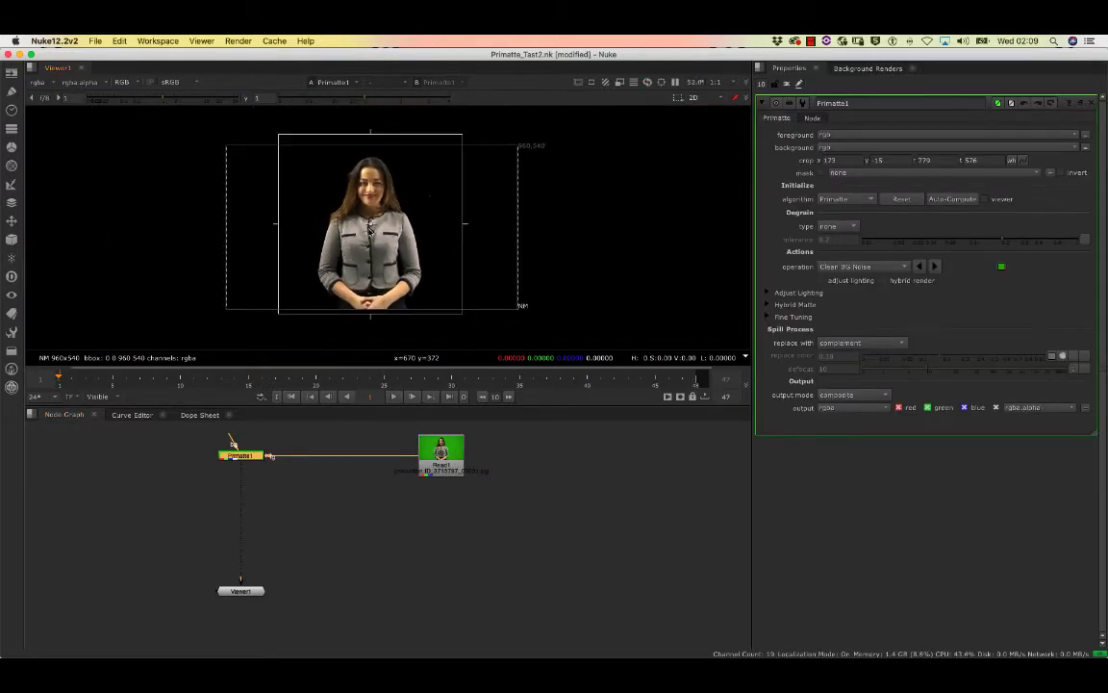
{"action": "left_click_drag", "start_coordinate": [328, 380], "coordinate": [301, 388]}
{"action": "left_click", "coordinate": [391, 398]}
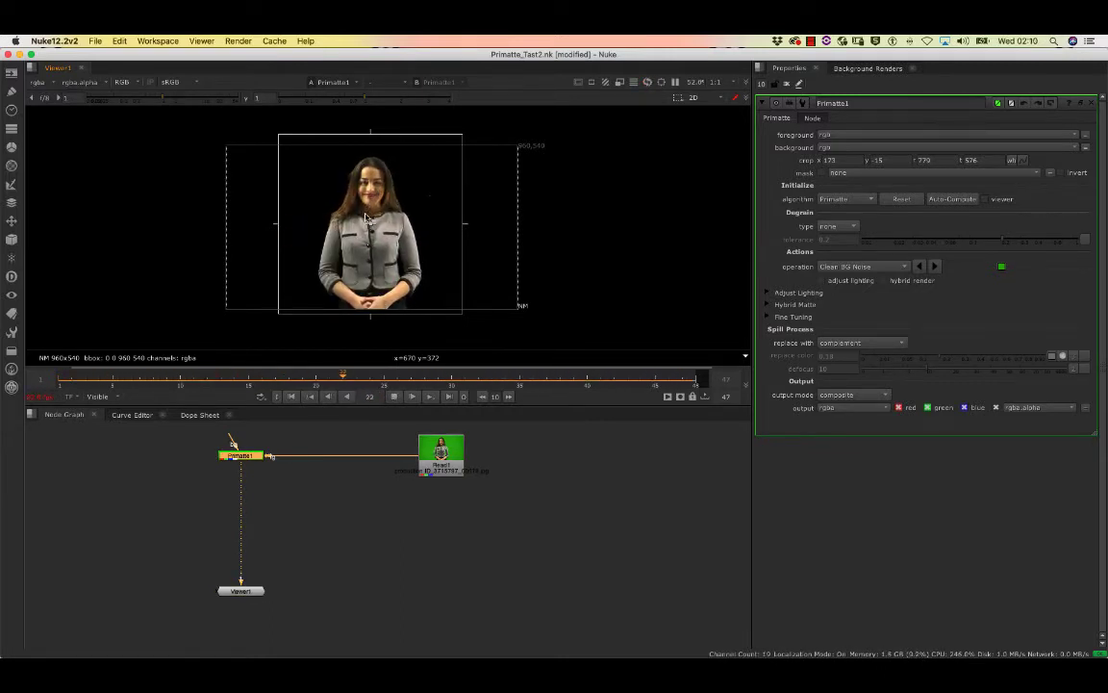
{"action": "left_click", "coordinate": [394, 398]}
{"action": "left_click", "coordinate": [437, 375]}
{"action": "left_click_drag", "start_coordinate": [437, 375], "coordinate": [680, 374]}
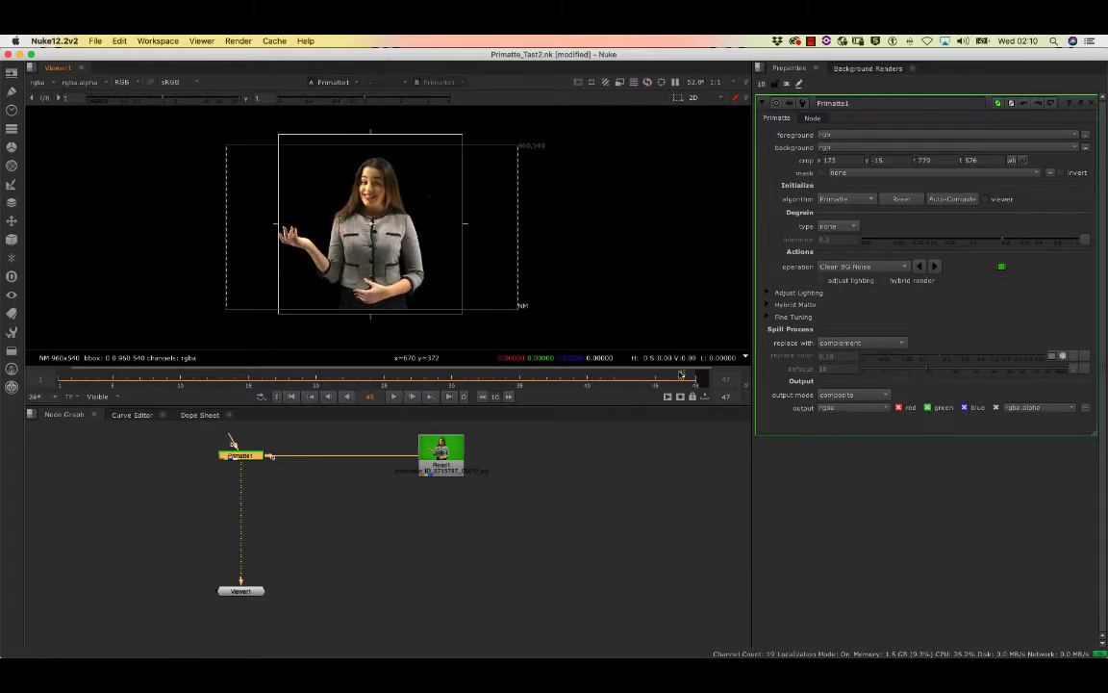
{"action": "mouse_move", "coordinate": [285, 274]}
{"action": "left_mouse_down"}
{"action": "mouse_move", "coordinate": [255, 260]}
{"action": "mouse_move", "coordinate": [278, 274]}
{"action": "left_mouse_up"}
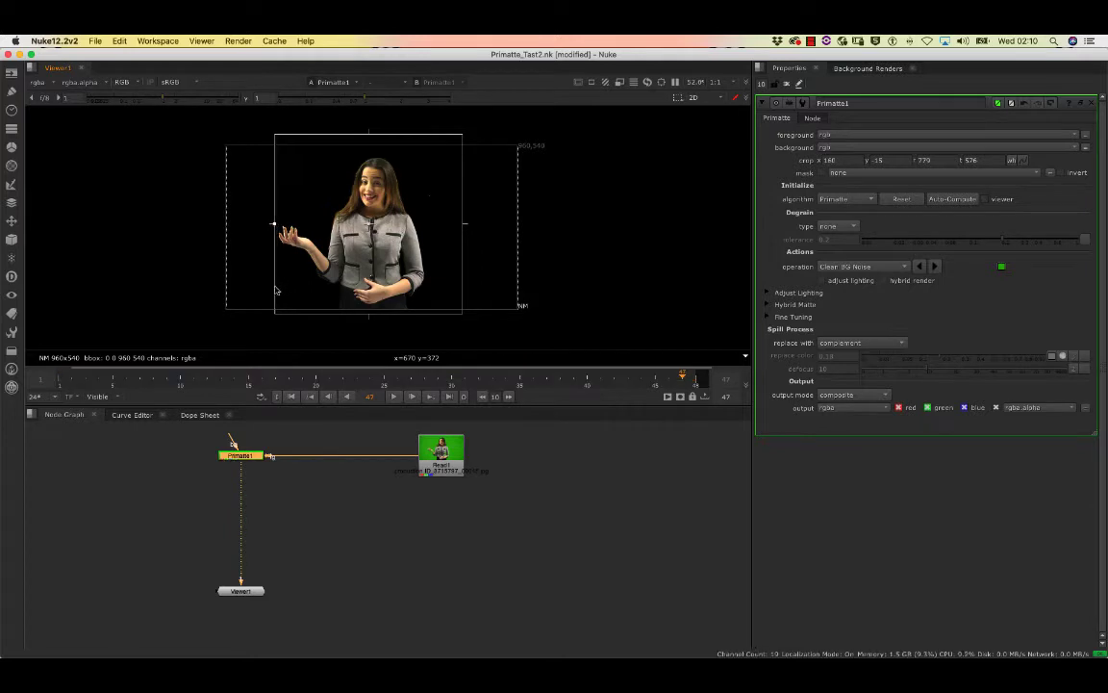
Step: Go back to about frame 23 and examine the fine hair beside the woman's forehead across the neighbouring frames
{"action": "left_click_drag", "start_coordinate": [681, 376], "coordinate": [357, 374]}
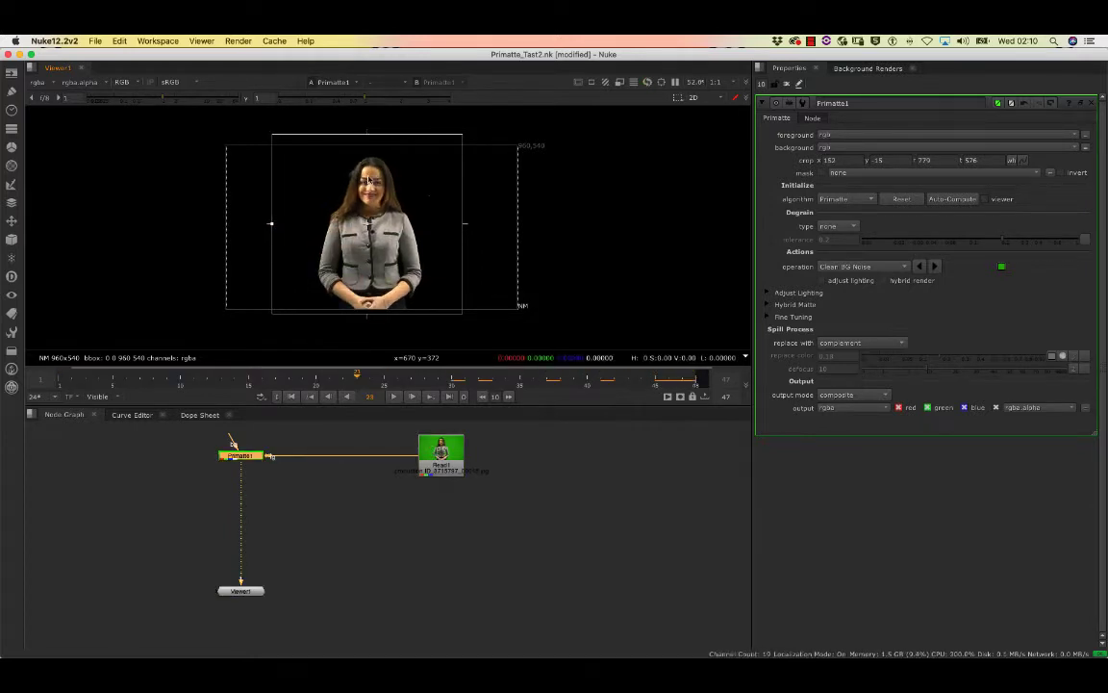
{"action": "scroll", "coordinate": [428, 226], "scroll_direction": "up", "scroll_amount": 5}
{"action": "scroll", "coordinate": [428, 226], "scroll_direction": "up", "scroll_amount": 5}
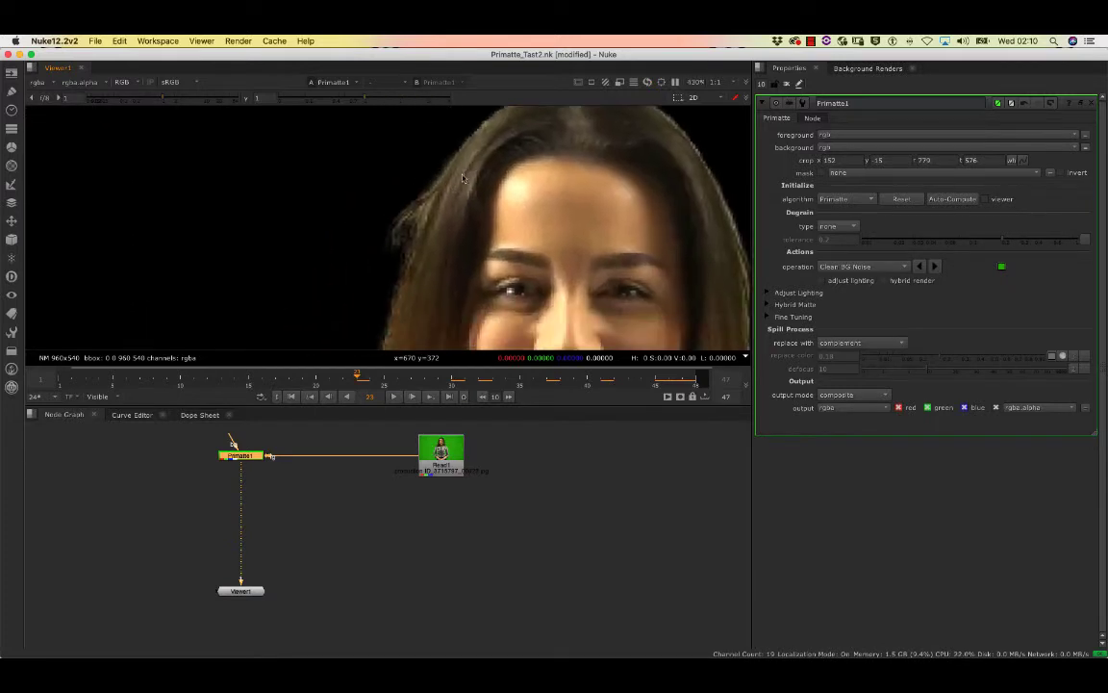
{"action": "left_click_drag", "start_coordinate": [479, 383], "coordinate": [357, 375]}
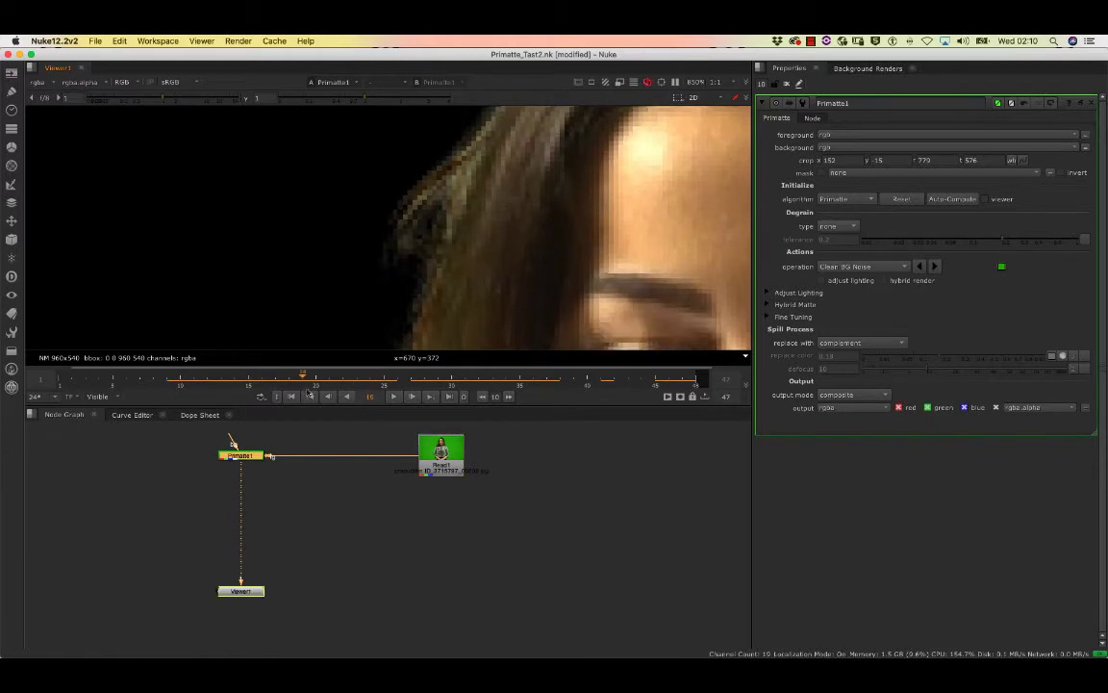
{"action": "scroll", "coordinate": [424, 162], "scroll_direction": "down", "scroll_amount": 8}
{"action": "scroll", "coordinate": [426, 162], "scroll_direction": "down", "scroll_amount": 3}
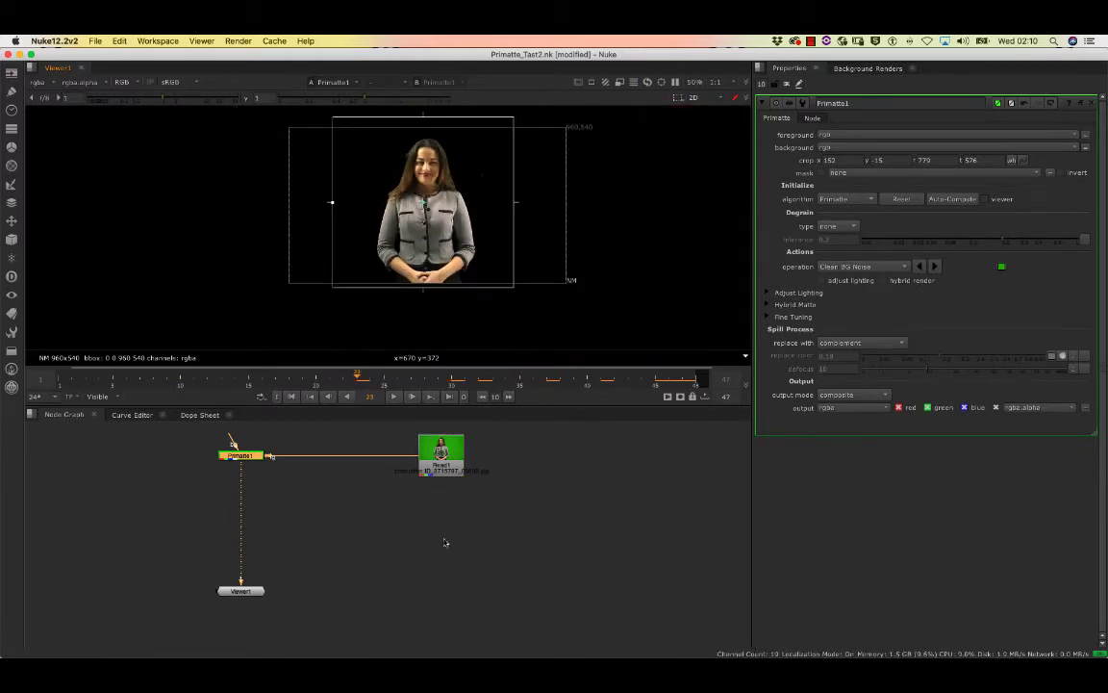
Step: Add a Copy node, connect its B input to the Read node, and place it directly beneath the footage
{"action": "left_click", "coordinate": [450, 468]}
{"action": "key", "text": "Tab"}
{"action": "type", "text": "co"}
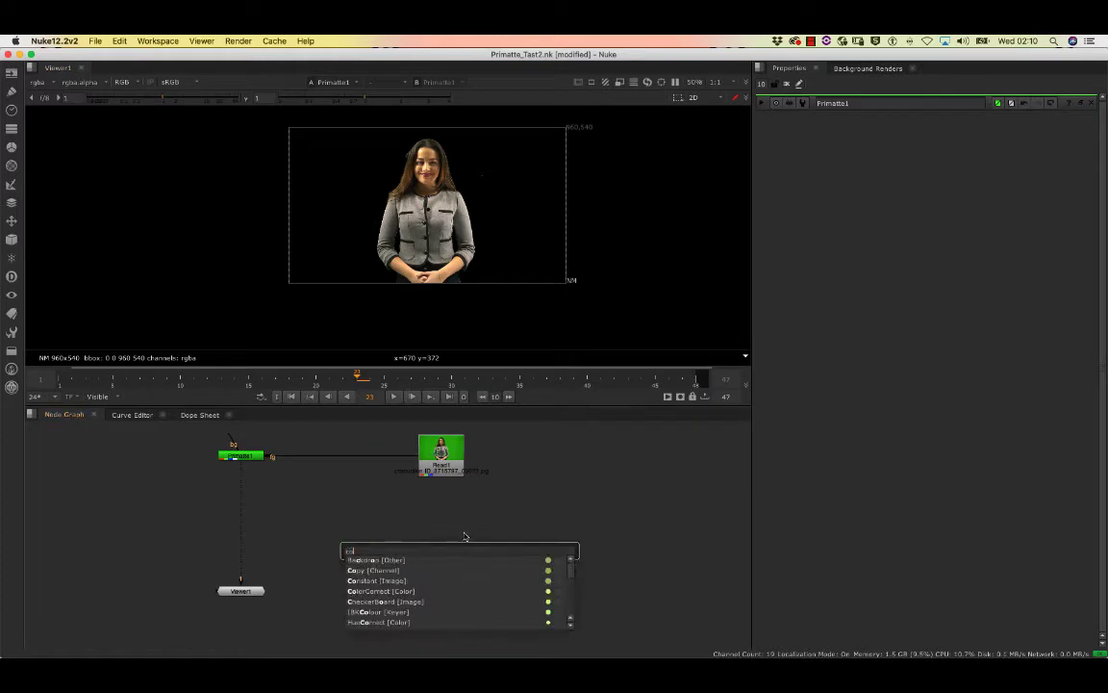
{"action": "left_click", "coordinate": [373, 570]}
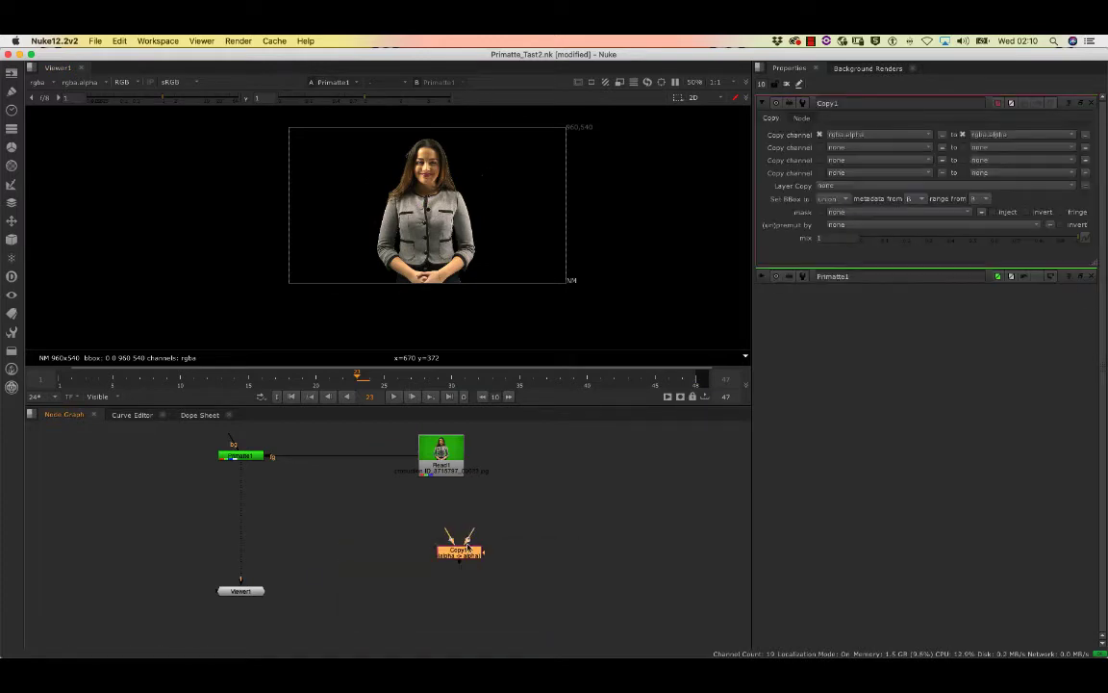
{"action": "left_click_drag", "start_coordinate": [470, 533], "coordinate": [453, 484]}
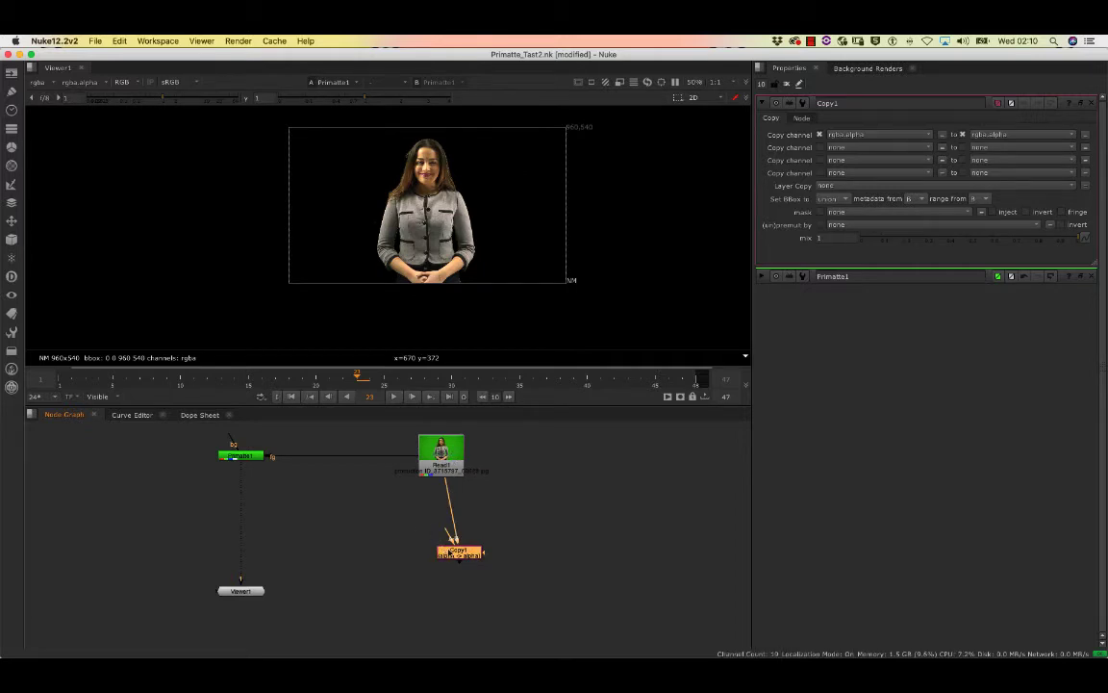
{"action": "left_click_drag", "start_coordinate": [452, 549], "coordinate": [434, 562]}
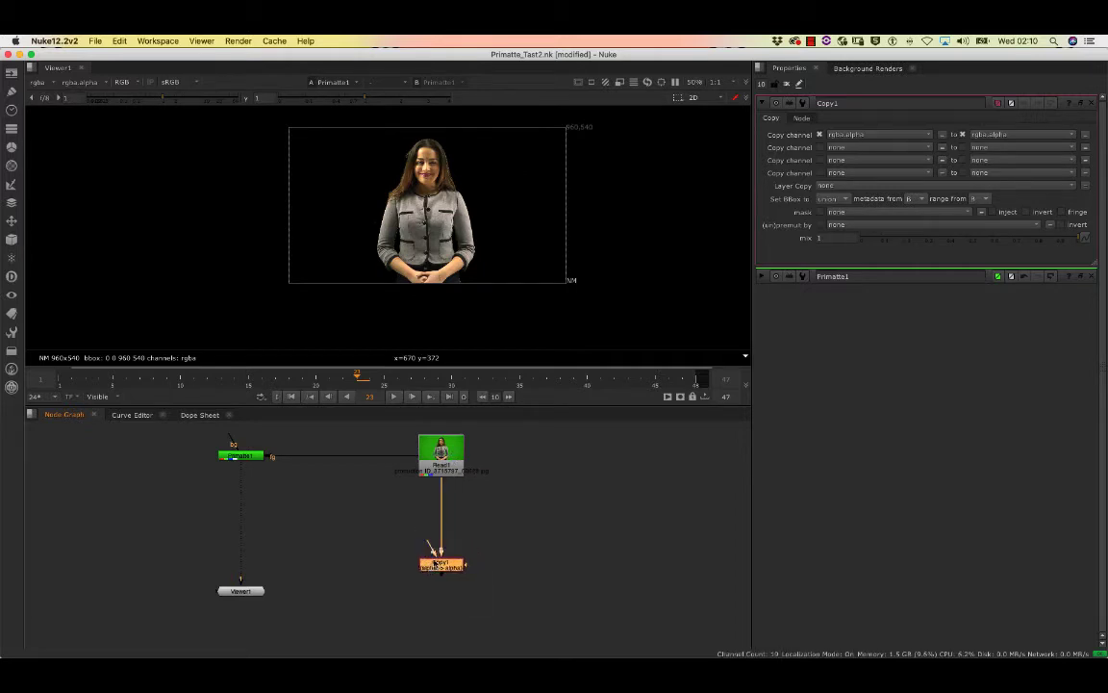
Step: Insert a Dot below the Primatte node, connect the Copy node's A input to it, and move the Viewer node lower
{"action": "left_click", "coordinate": [242, 524], "text": "ctrl"}
{"action": "left_click_drag", "start_coordinate": [430, 549], "coordinate": [243, 524]}
{"action": "left_click", "coordinate": [245, 593]}
{"action": "left_click_drag", "start_coordinate": [246, 597], "coordinate": [248, 637]}
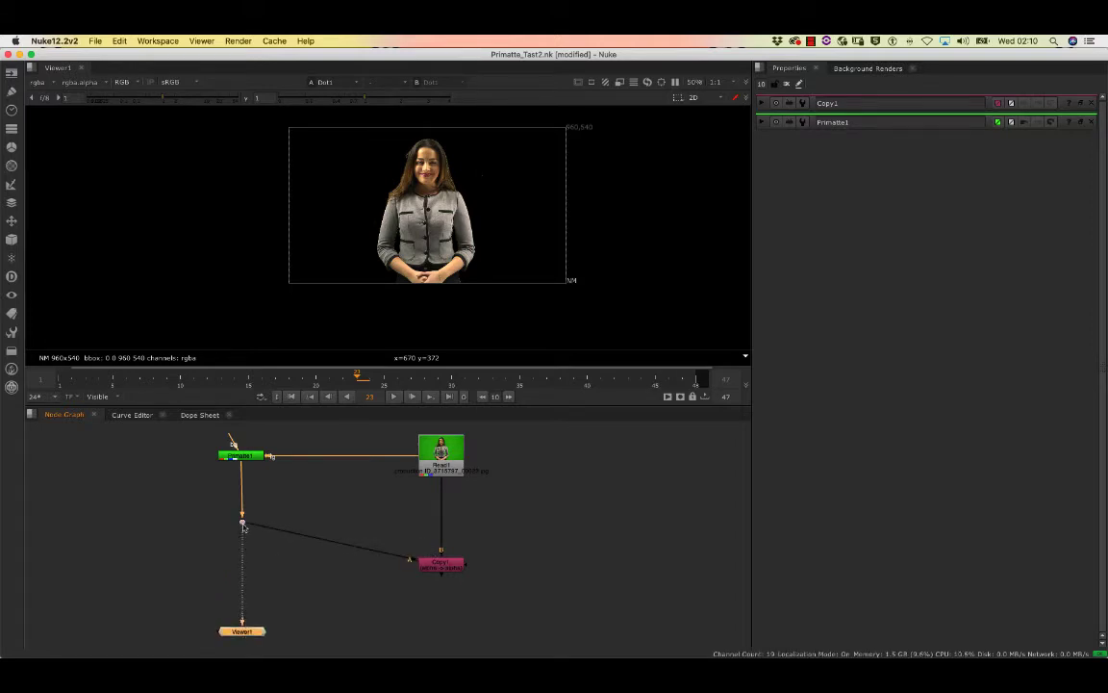
Step: Align the Dot level with the Copy node, move the Viewer aside, and shift the Read and Copy nodes farther from Primatte
{"action": "left_click_drag", "start_coordinate": [242, 523], "coordinate": [243, 557]}
{"action": "left_click_drag", "start_coordinate": [435, 564], "coordinate": [434, 589]}
{"action": "left_click_drag", "start_coordinate": [241, 560], "coordinate": [240, 590]}
{"action": "left_click", "coordinate": [235, 635]}
{"action": "left_click_drag", "start_coordinate": [235, 637], "coordinate": [109, 610]}
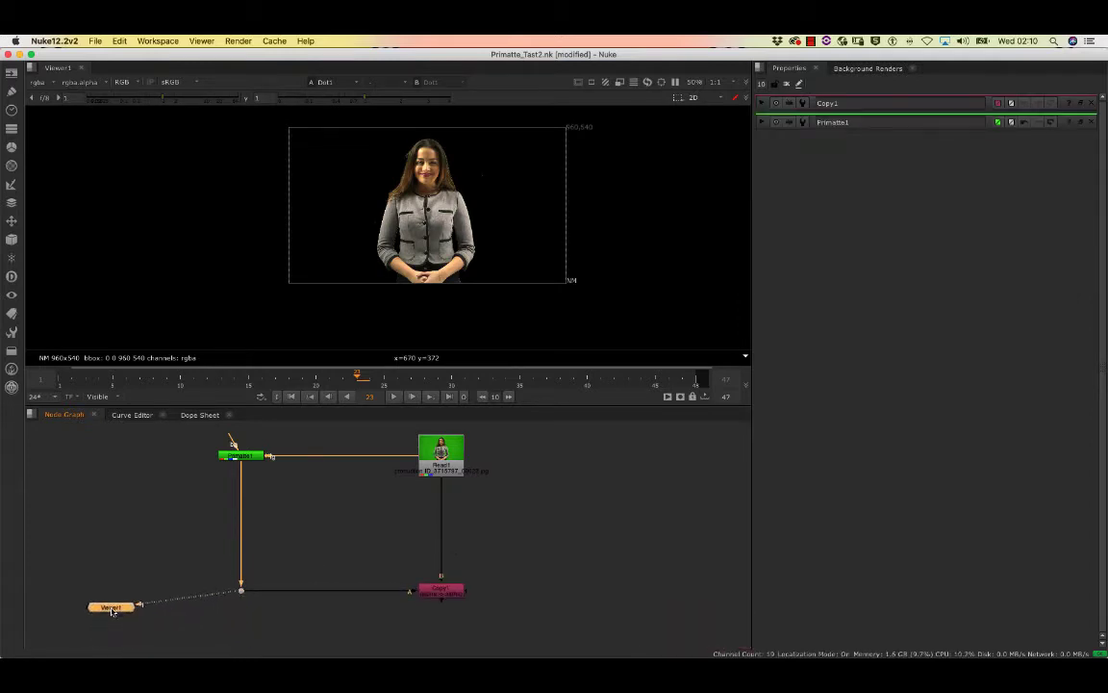
{"action": "left_click_drag", "start_coordinate": [451, 476], "coordinate": [581, 478]}
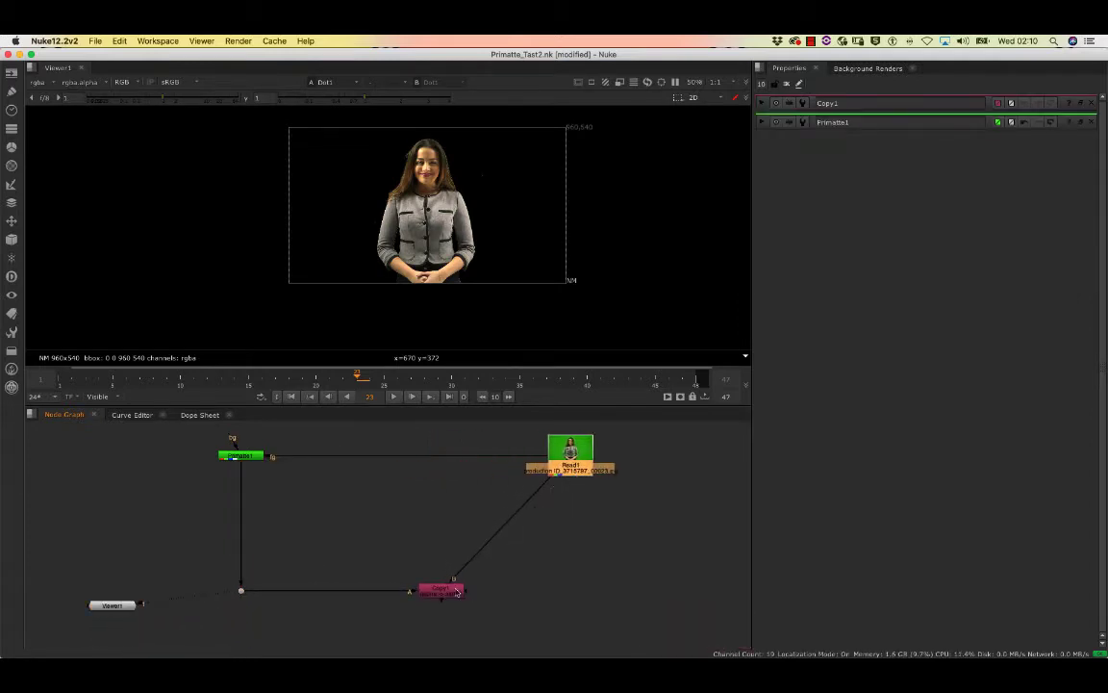
{"action": "left_click_drag", "start_coordinate": [444, 590], "coordinate": [580, 589]}
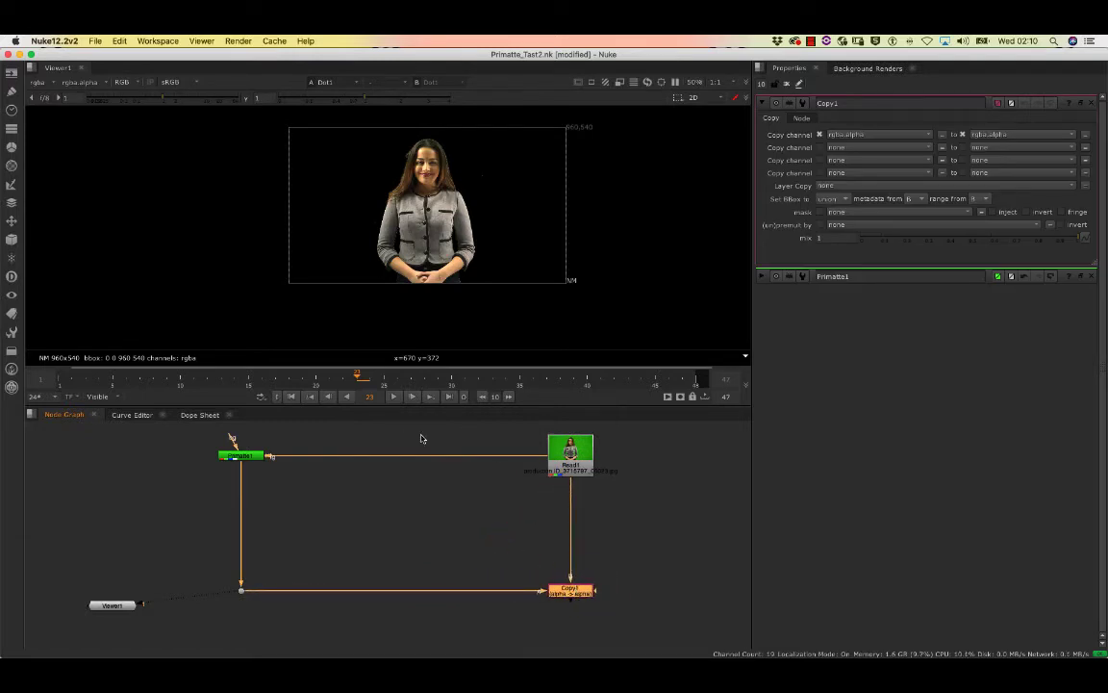
Step: Add a Premult node after the Copy node and place it slightly beneath it
{"action": "left_click", "coordinate": [570, 468]}
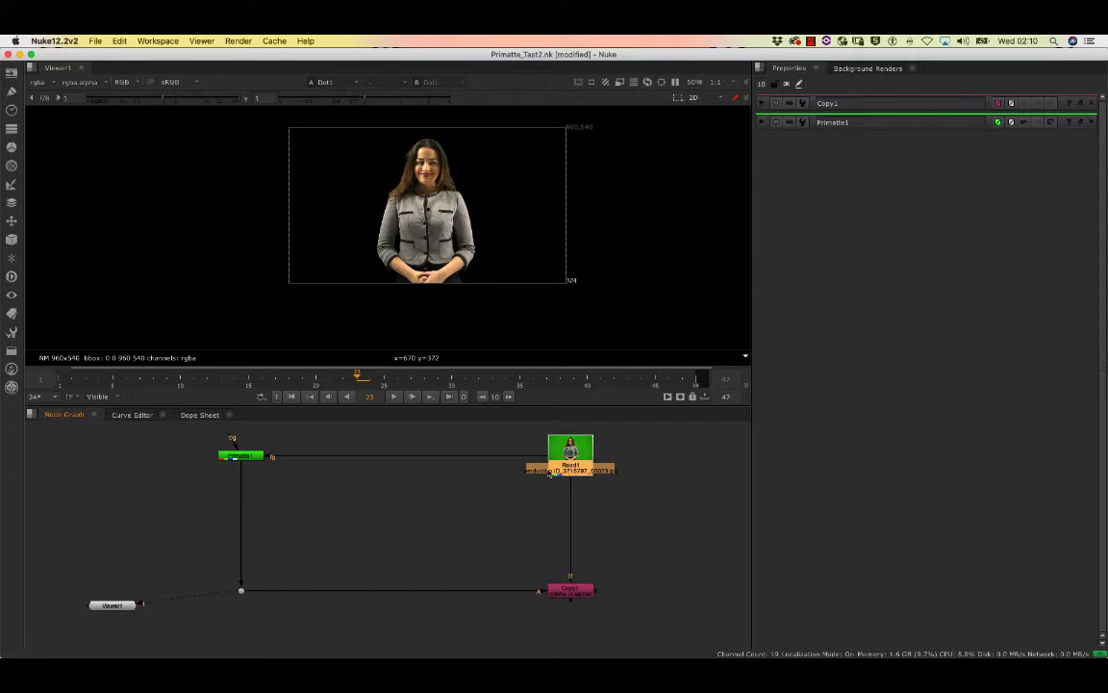
{"action": "left_click", "coordinate": [578, 594]}
{"action": "key", "text": "Tab"}
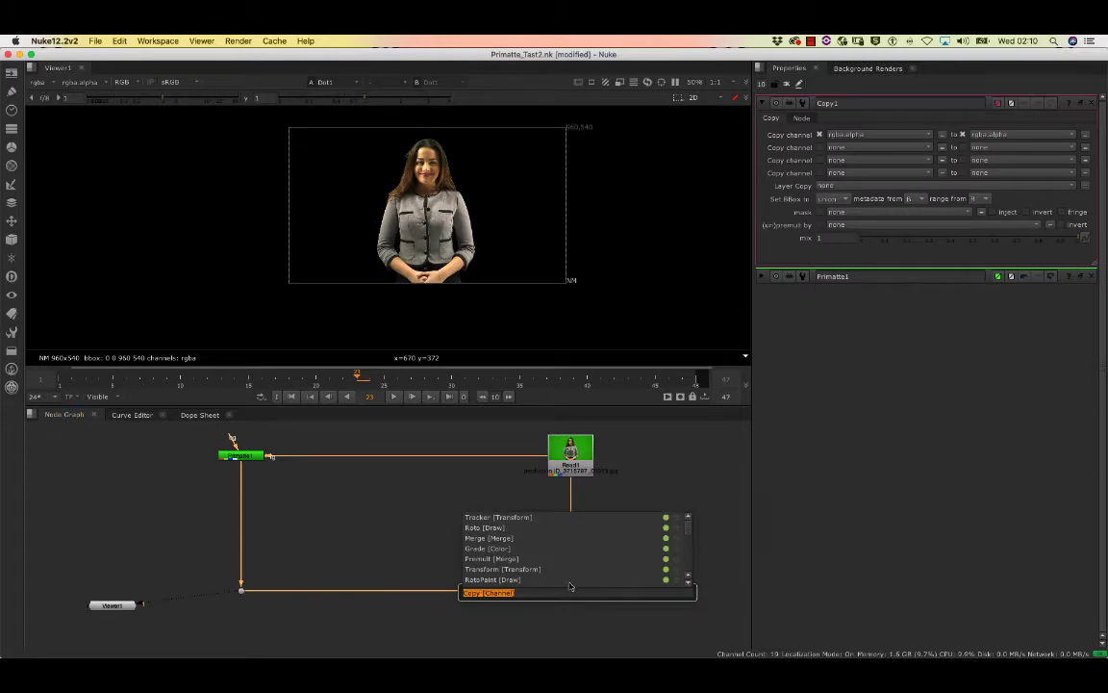
{"action": "type", "text": "pri"}
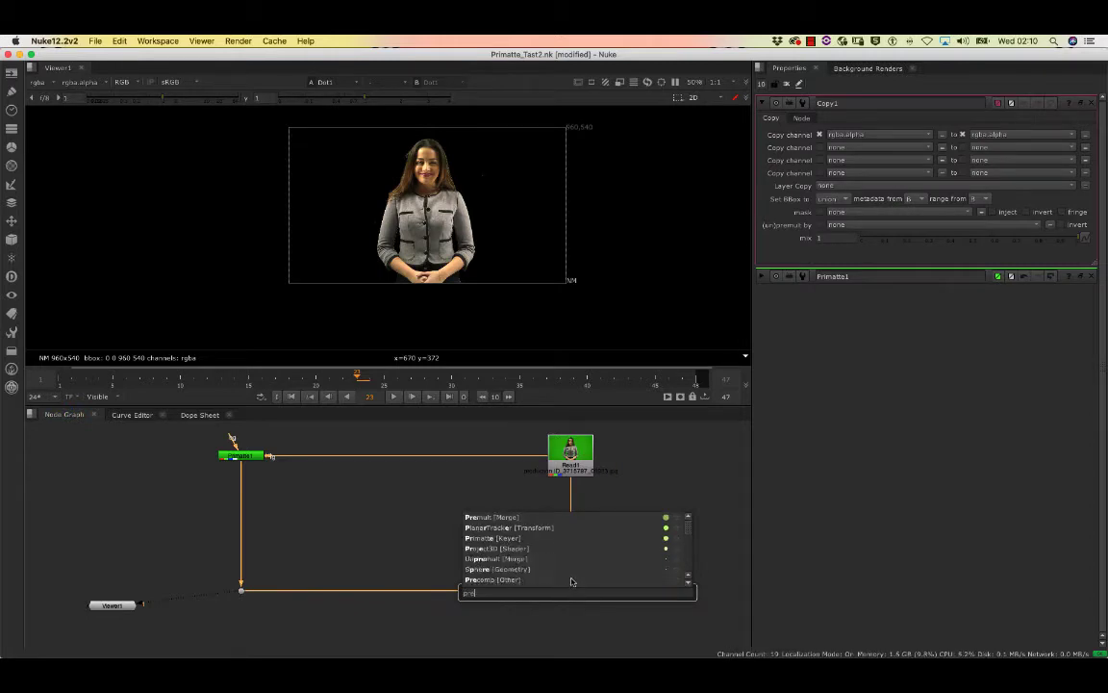
{"action": "left_click", "coordinate": [501, 517]}
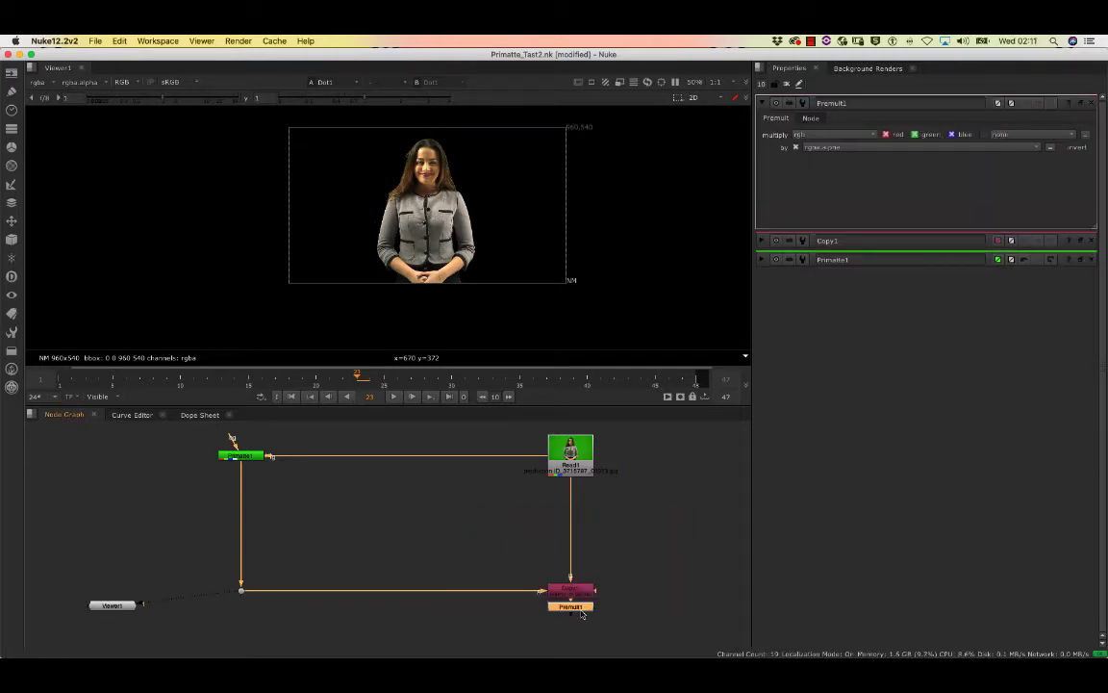
{"action": "left_click_drag", "start_coordinate": [581, 606], "coordinate": [582, 610]}
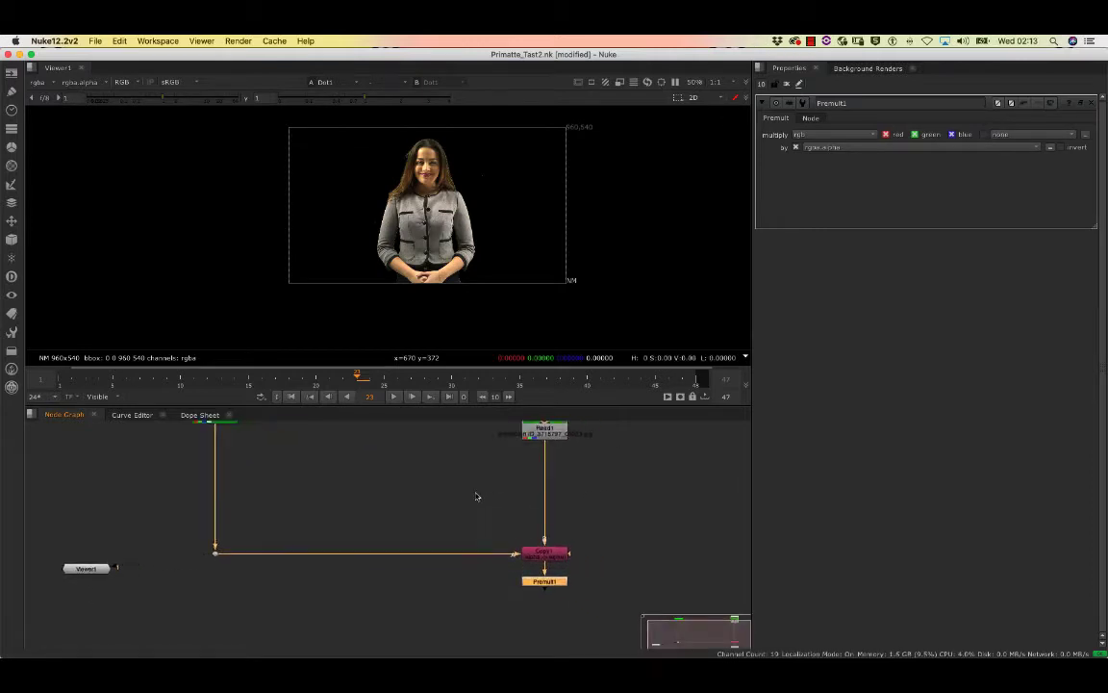
Step: Add a Merge node connected to the output of the Premult node
{"action": "middle_click_drag", "start_coordinate": [477, 494], "coordinate": [444, 532]}
{"action": "key", "text": "f"}
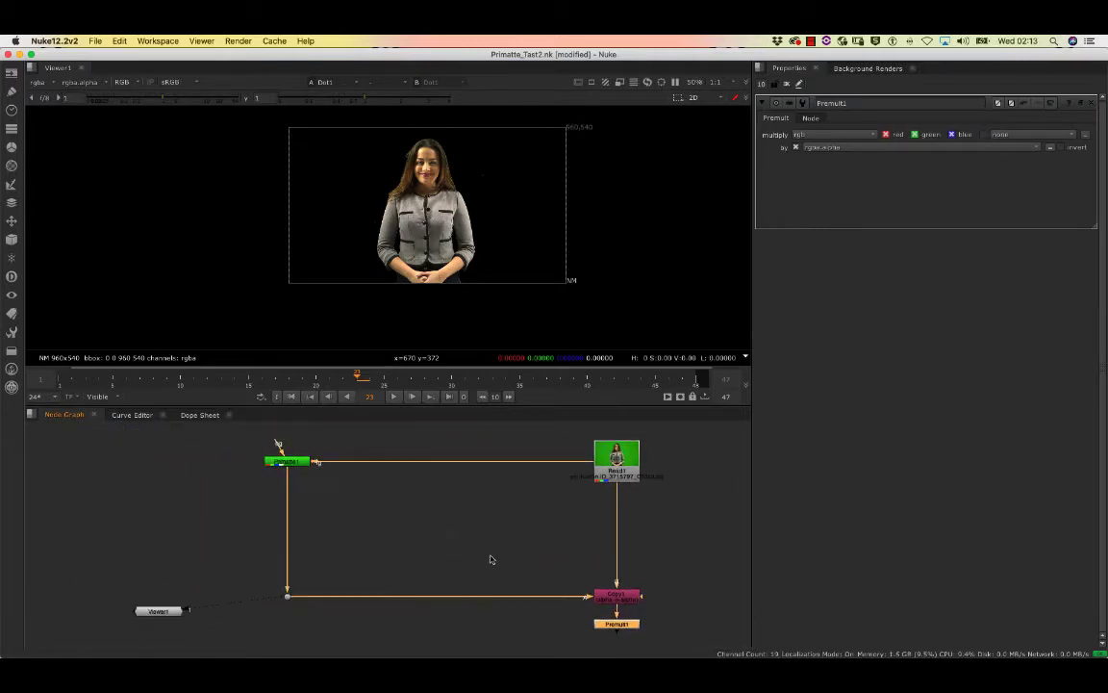
{"action": "middle_click_drag", "start_coordinate": [515, 542], "coordinate": [419, 505]}
{"action": "scroll", "coordinate": [484, 585], "scroll_direction": "down", "scroll_amount": 3}
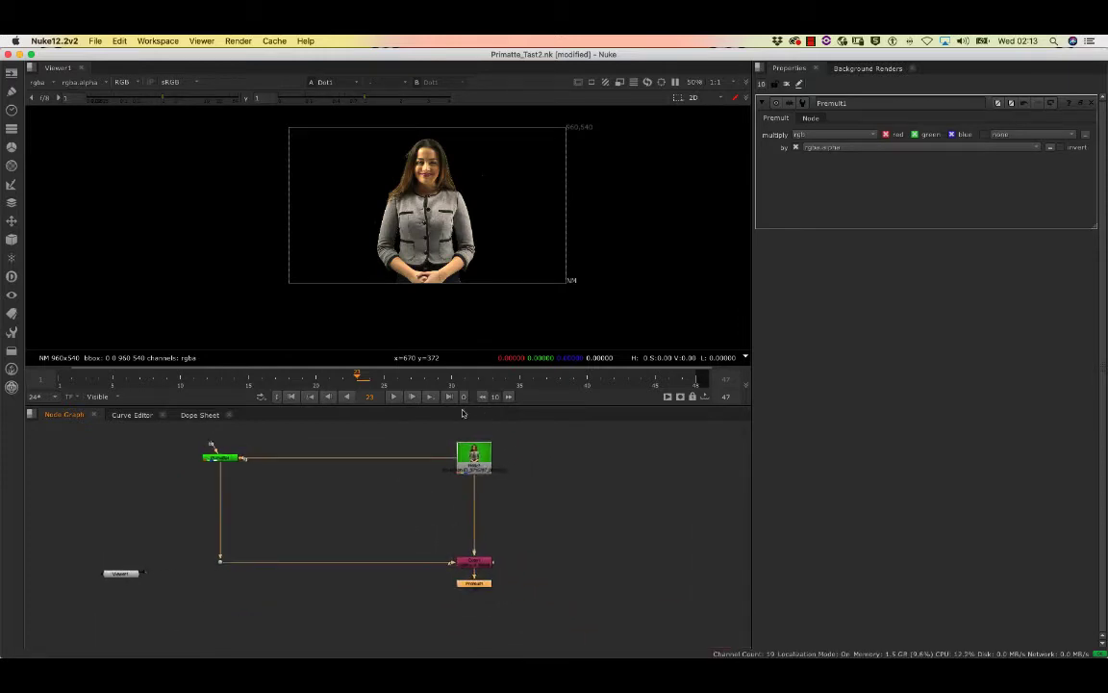
{"action": "left_click", "coordinate": [480, 468]}
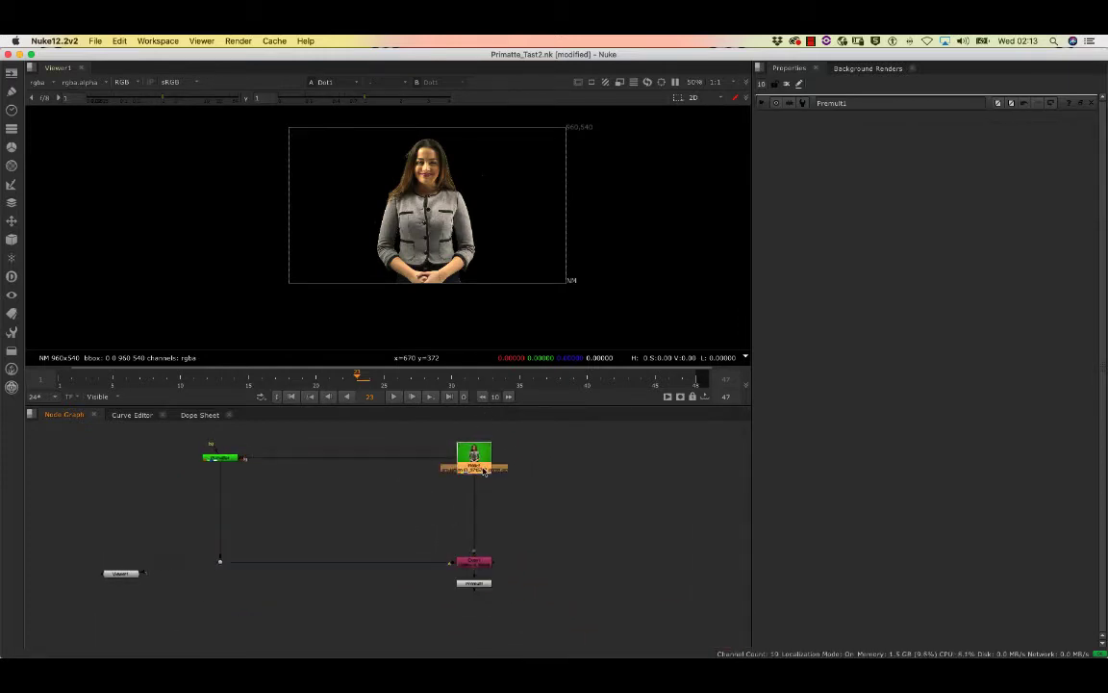
{"action": "left_click", "coordinate": [478, 583]}
{"action": "double_click", "coordinate": [479, 584]}
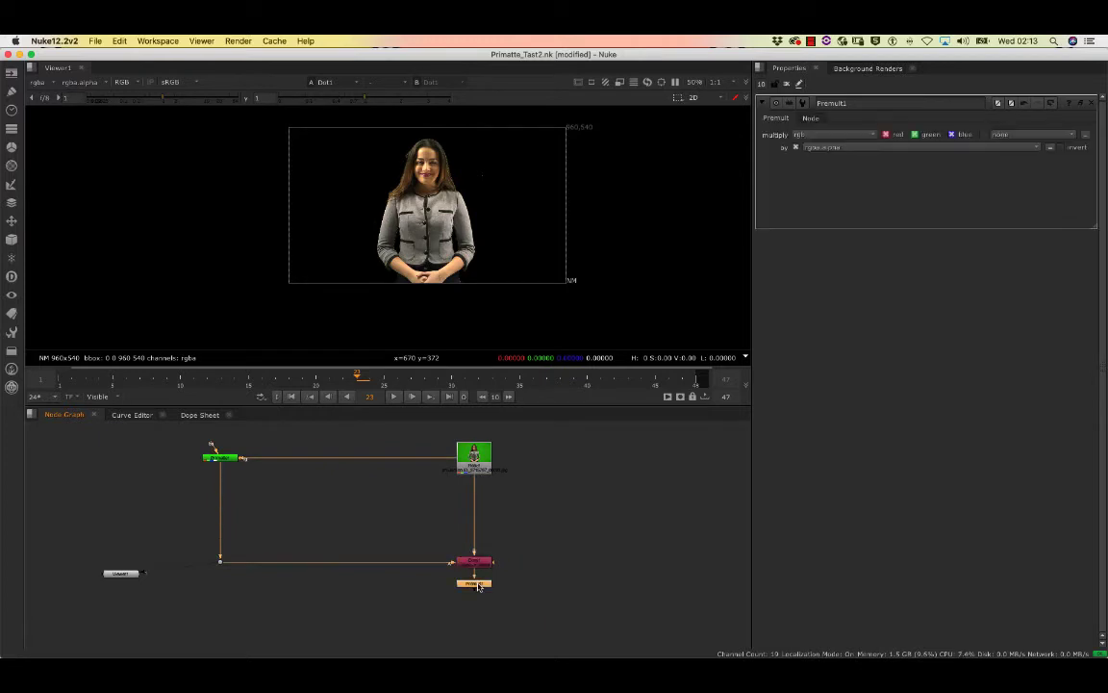
{"action": "key", "text": "Tab"}
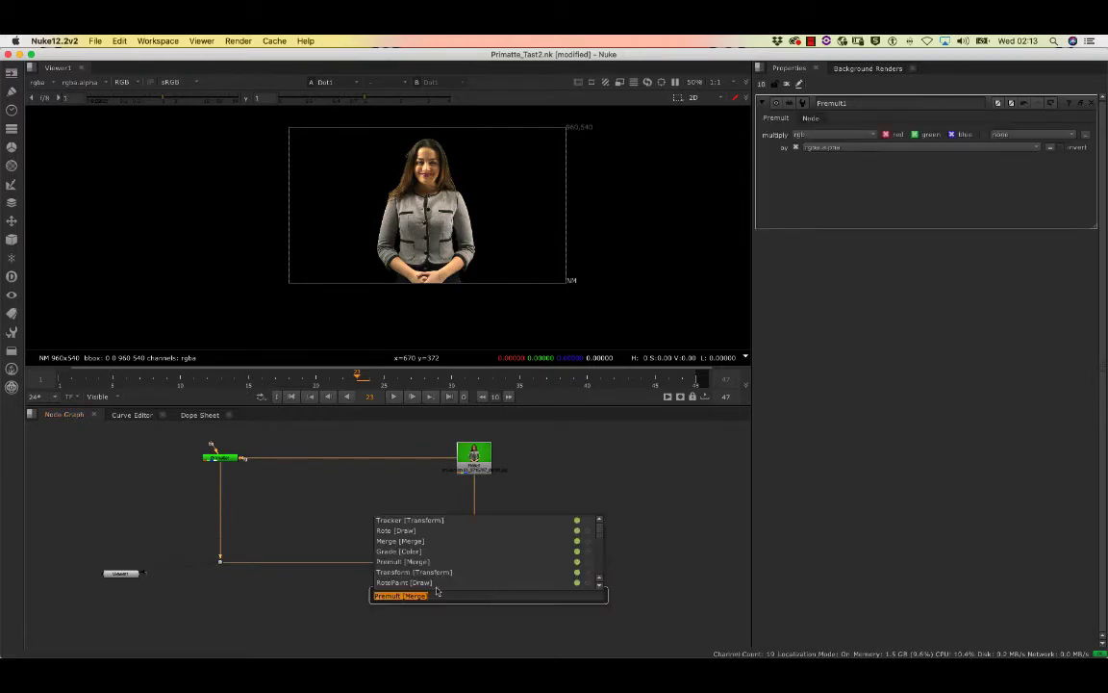
{"action": "left_click", "coordinate": [402, 541]}
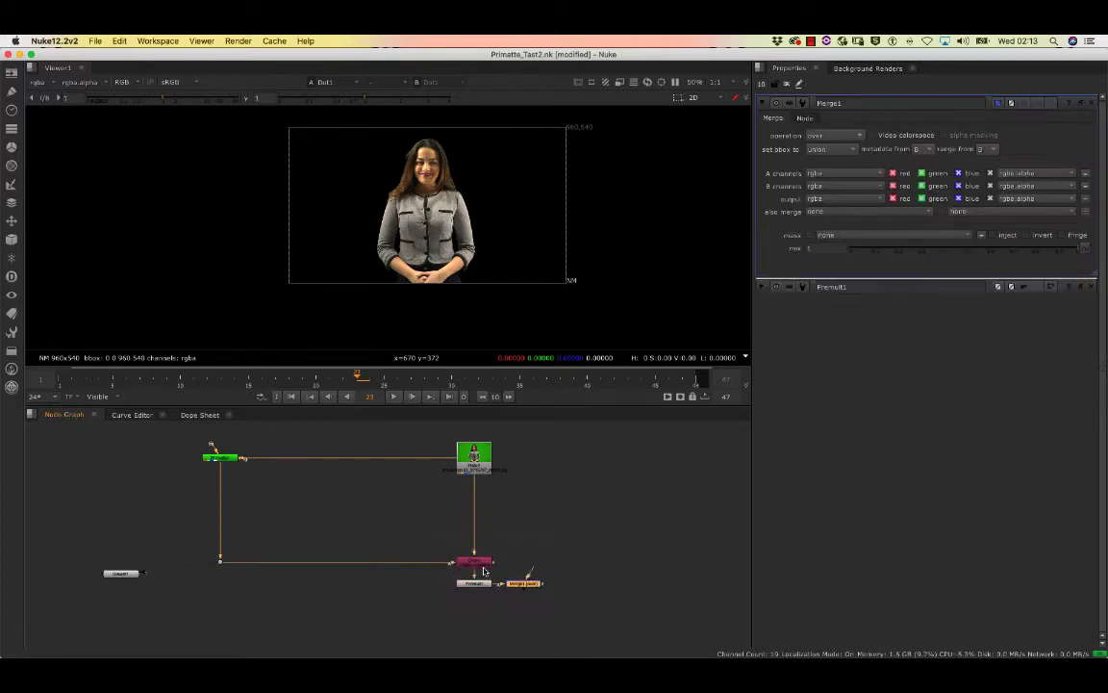
Step: Move the Merge node directly beneath the Premult node and add a CheckerBoard node beside the Copy and Premult nodes
{"action": "left_click_drag", "start_coordinate": [518, 590], "coordinate": [476, 624]}
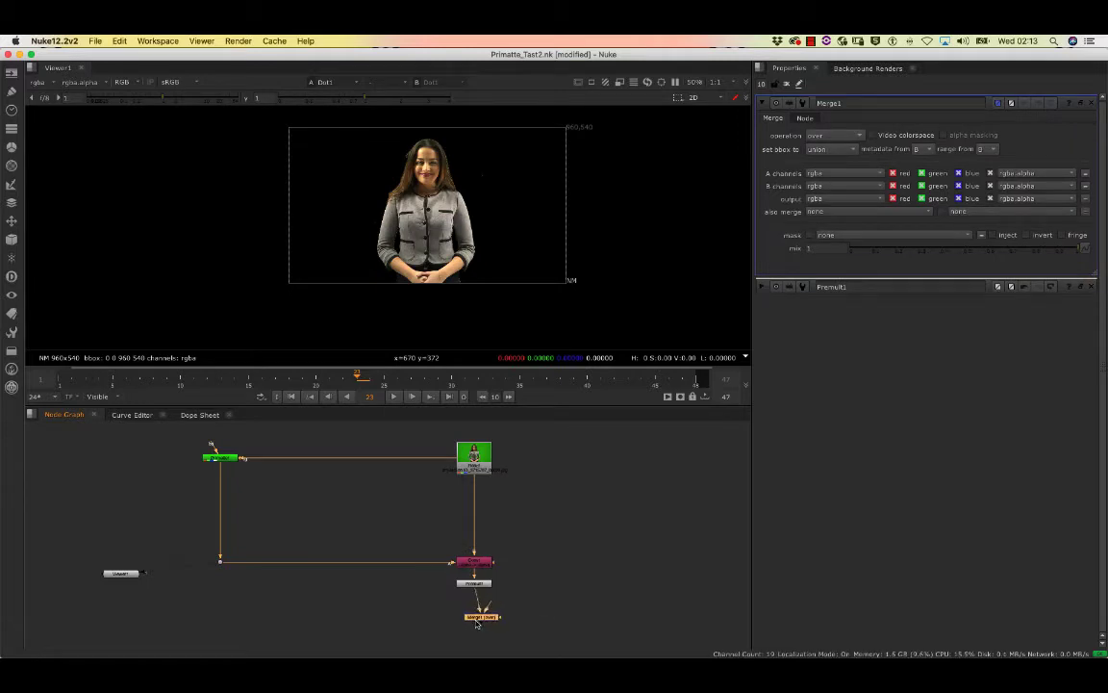
{"action": "left_click", "coordinate": [551, 571]}
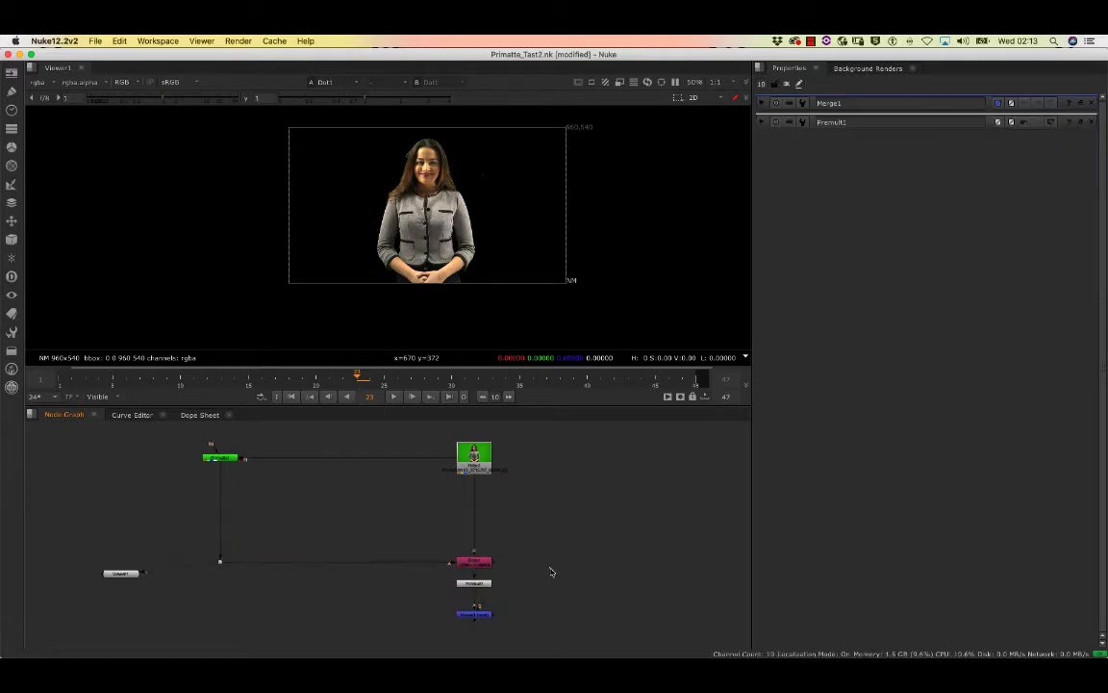
{"action": "key", "text": "Tab"}
{"action": "type", "text": "c"}
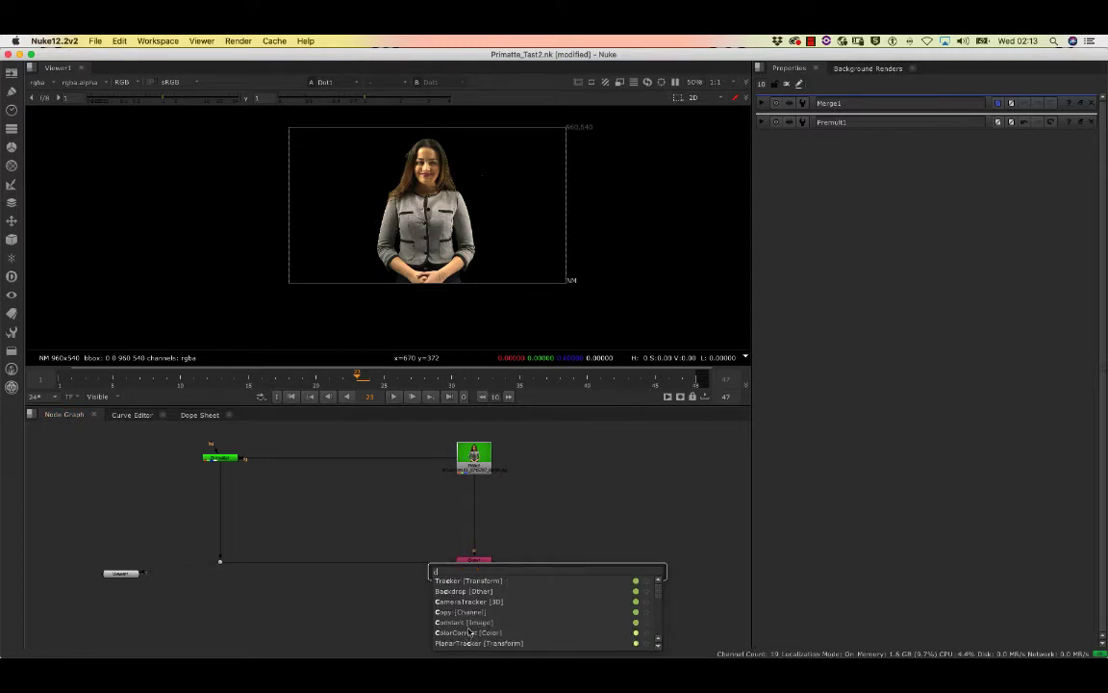
{"action": "type", "text": "h"}
{"action": "left_click", "coordinate": [472, 580]}
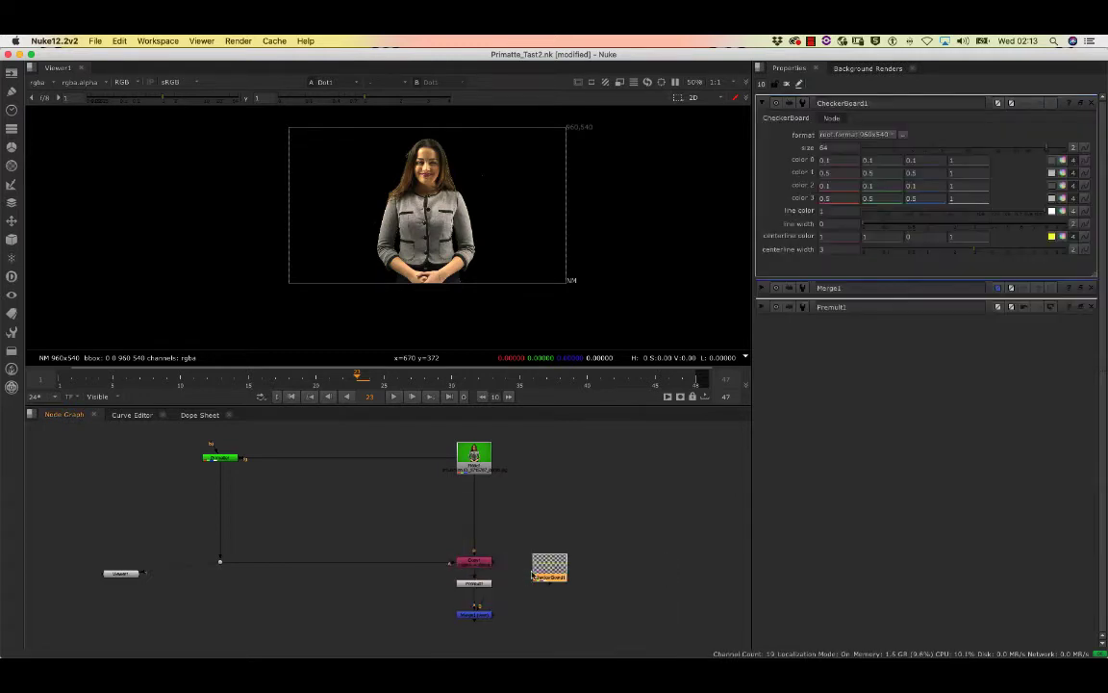
Step: Connect the Merge node's free input to the CheckerBoard, place the CheckerBoard level with it, and view the Merge output
{"action": "left_click_drag", "start_coordinate": [485, 605], "coordinate": [558, 625]}
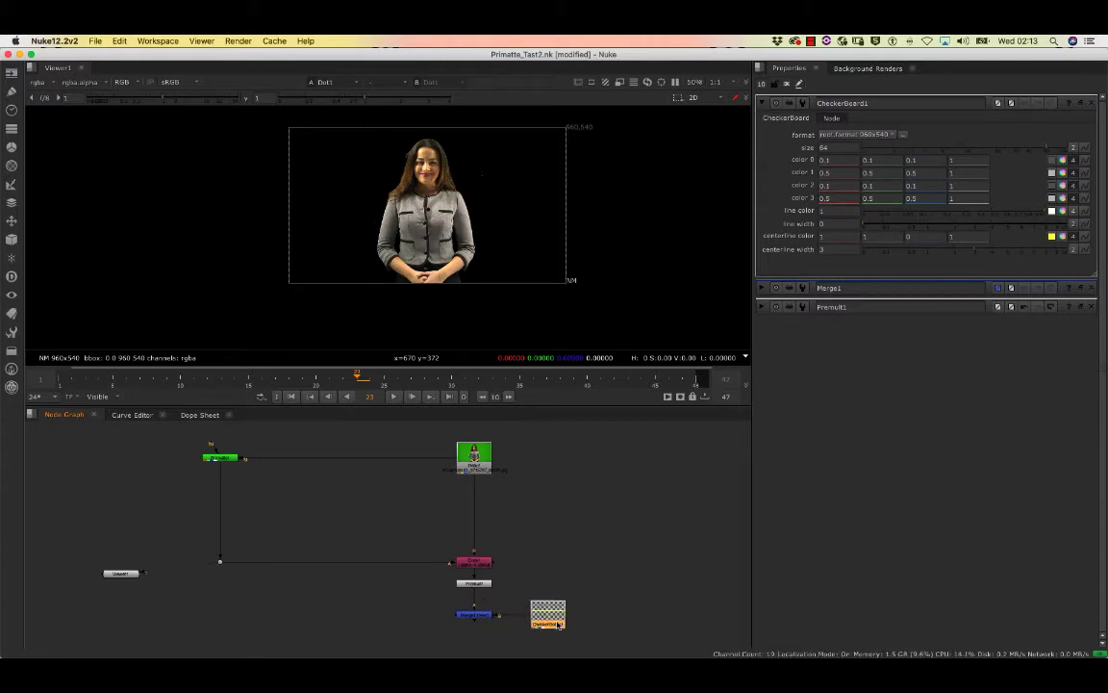
{"action": "left_click", "coordinate": [473, 616]}
{"action": "key", "text": "1"}
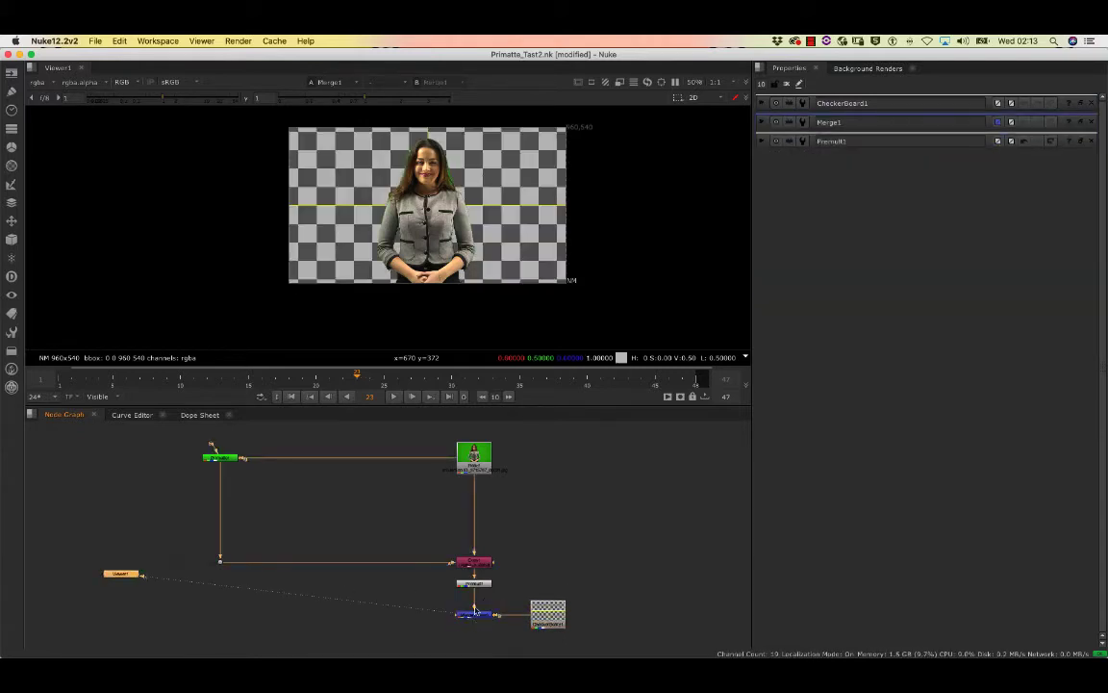
Step: Examine the edges of the woman's hair, shoulders and sleeves over the checkerboard for green spill in the merged result
{"action": "scroll", "coordinate": [466, 155], "scroll_direction": "up", "scroll_amount": 2}
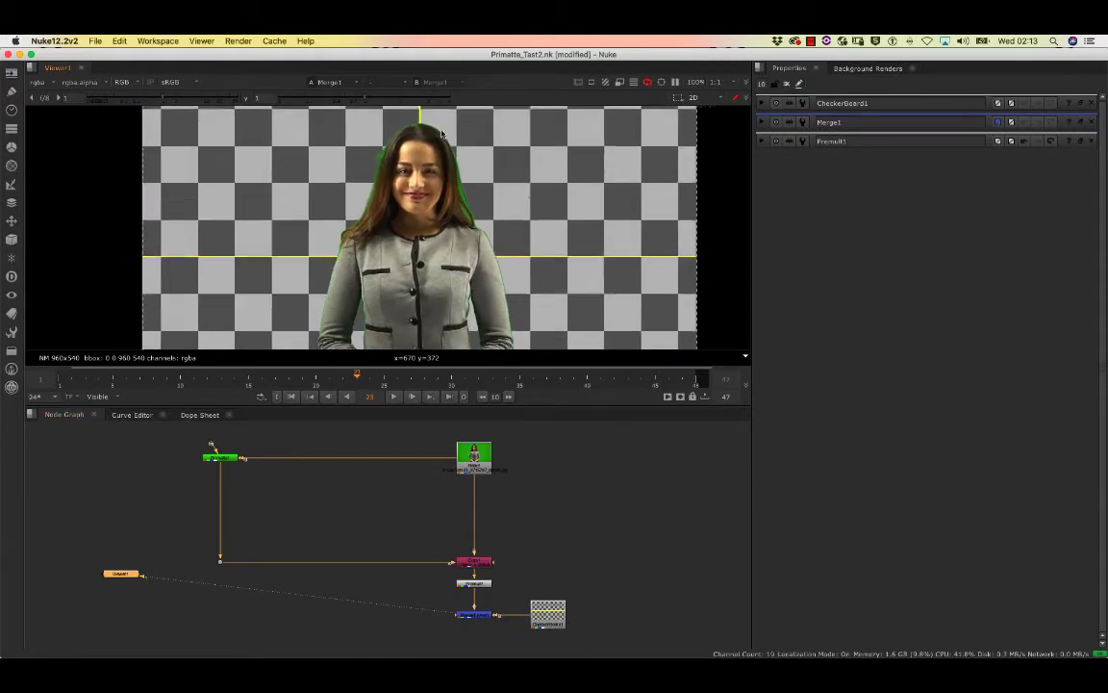
{"action": "scroll", "coordinate": [446, 196], "scroll_direction": "up", "scroll_amount": 3}
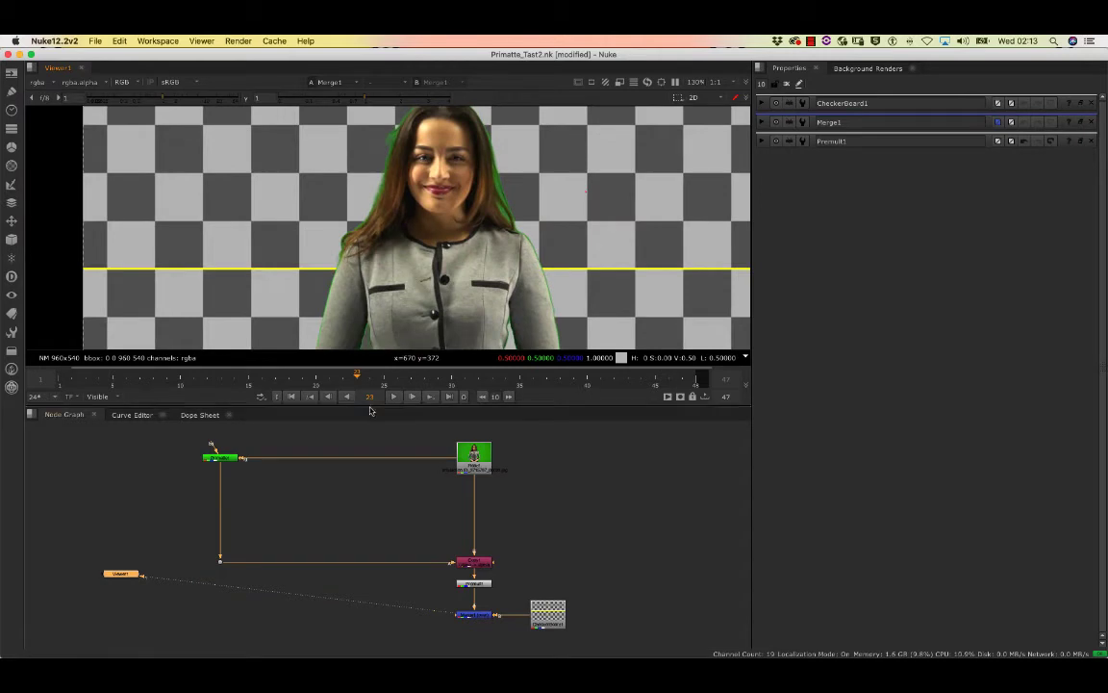
{"action": "left_click_drag", "start_coordinate": [371, 409], "coordinate": [371, 563]}
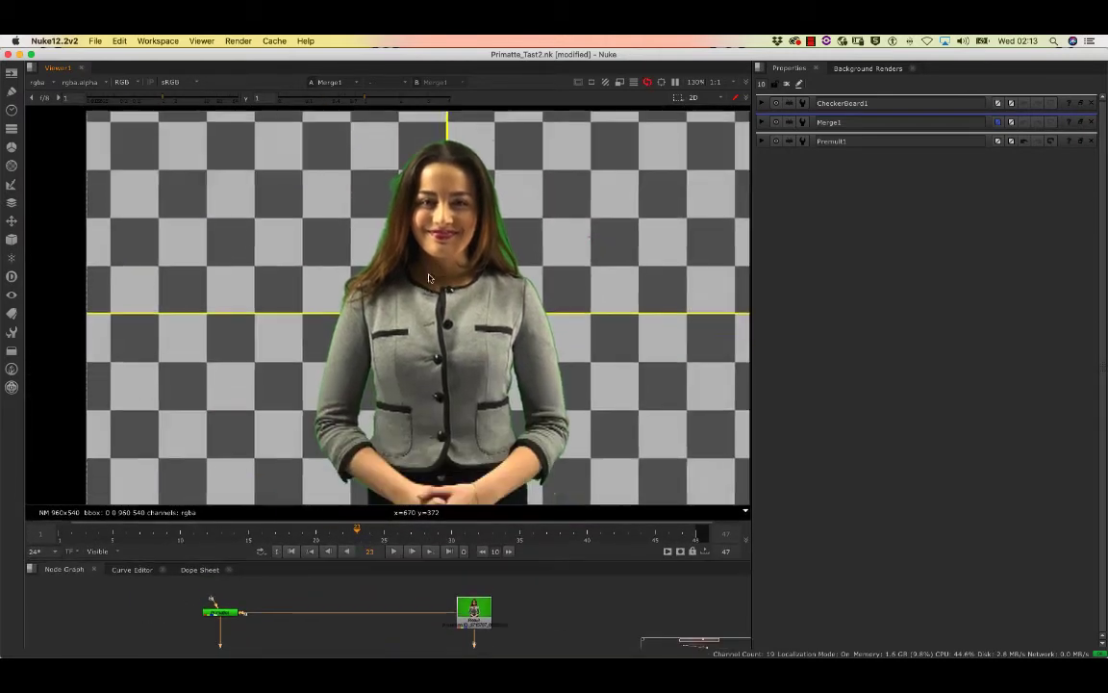
{"action": "scroll", "coordinate": [419, 286], "scroll_direction": "up", "scroll_amount": 6}
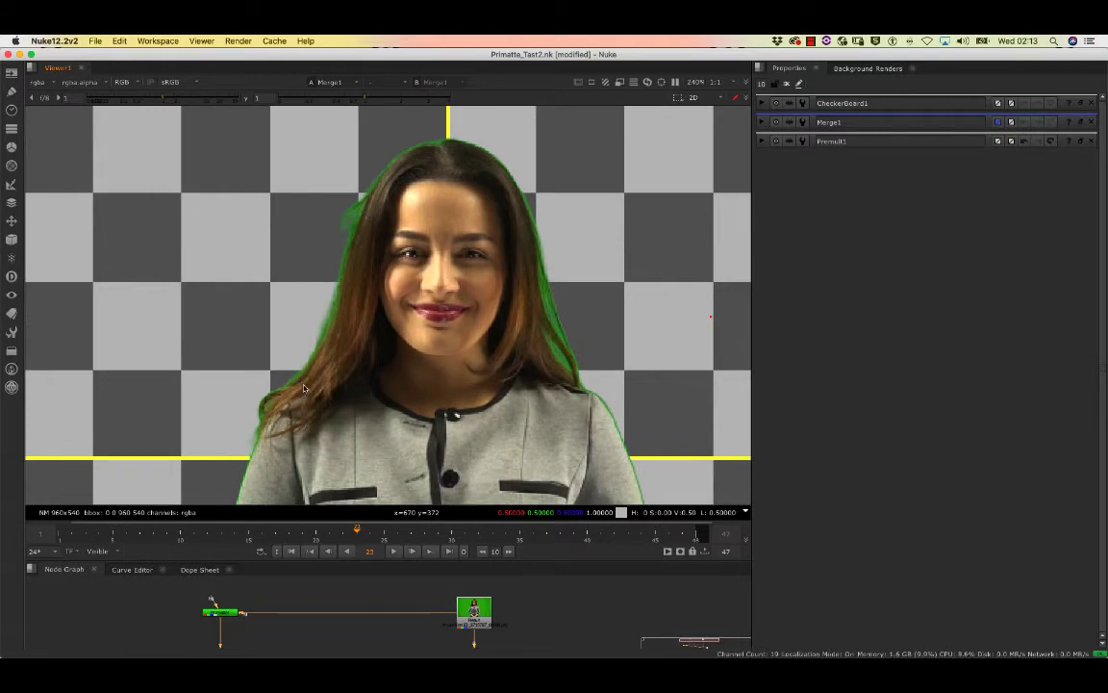
{"action": "scroll", "coordinate": [500, 189], "scroll_direction": "up", "scroll_amount": 4}
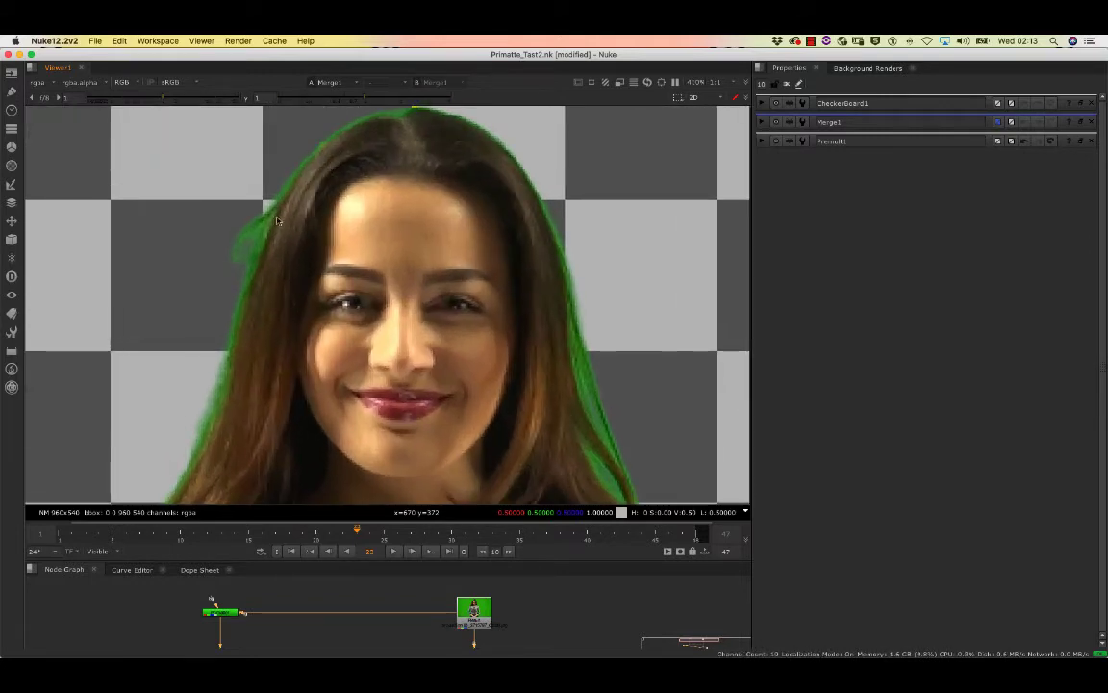
{"action": "middle_click_drag", "start_coordinate": [272, 422], "coordinate": [334, 196]}
{"action": "scroll", "coordinate": [333, 197], "scroll_direction": "down", "scroll_amount": 12}
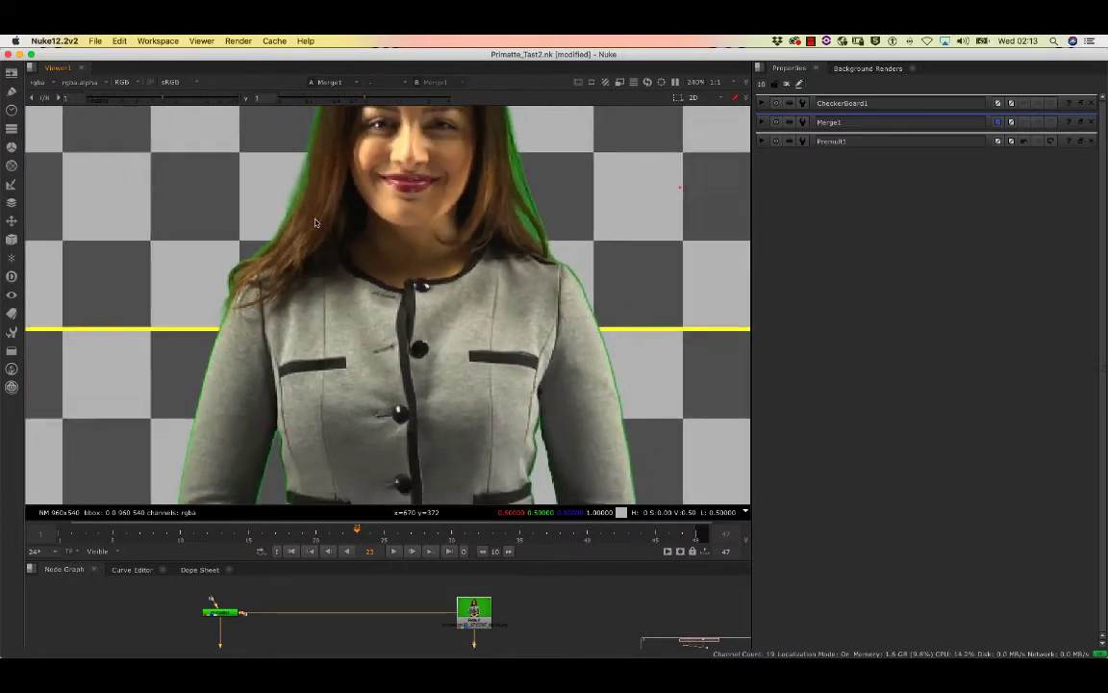
{"action": "scroll", "coordinate": [385, 274], "scroll_direction": "down", "scroll_amount": 5}
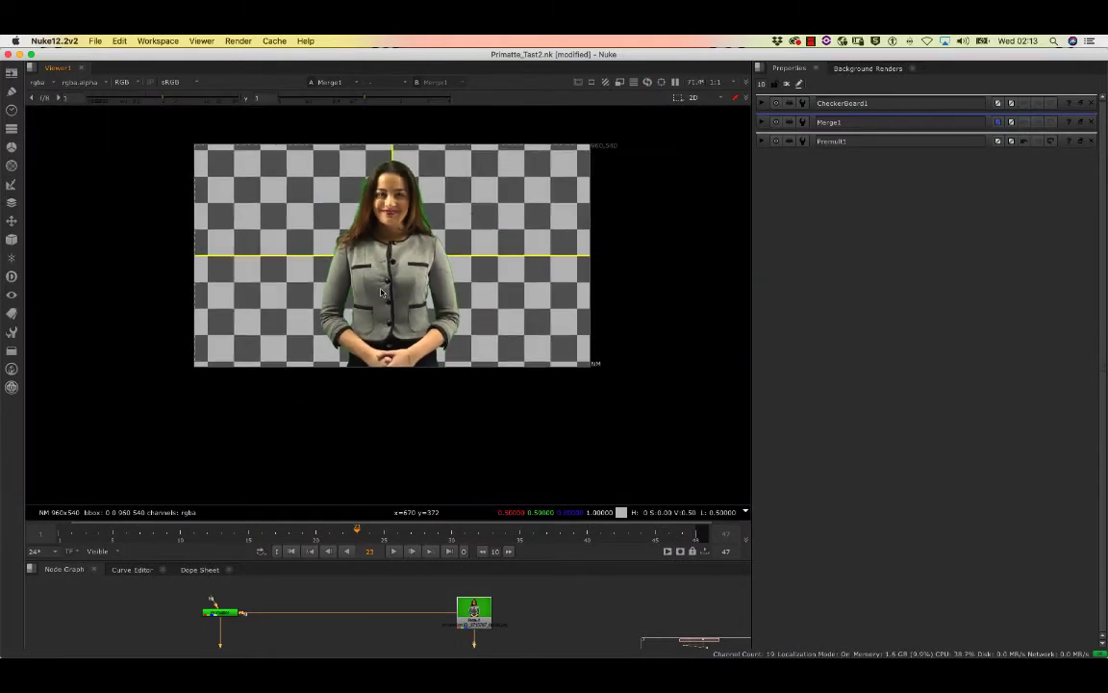
{"action": "scroll", "coordinate": [391, 263], "scroll_direction": "up", "scroll_amount": 3}
{"action": "middle_click_drag", "start_coordinate": [411, 225], "coordinate": [423, 282]}
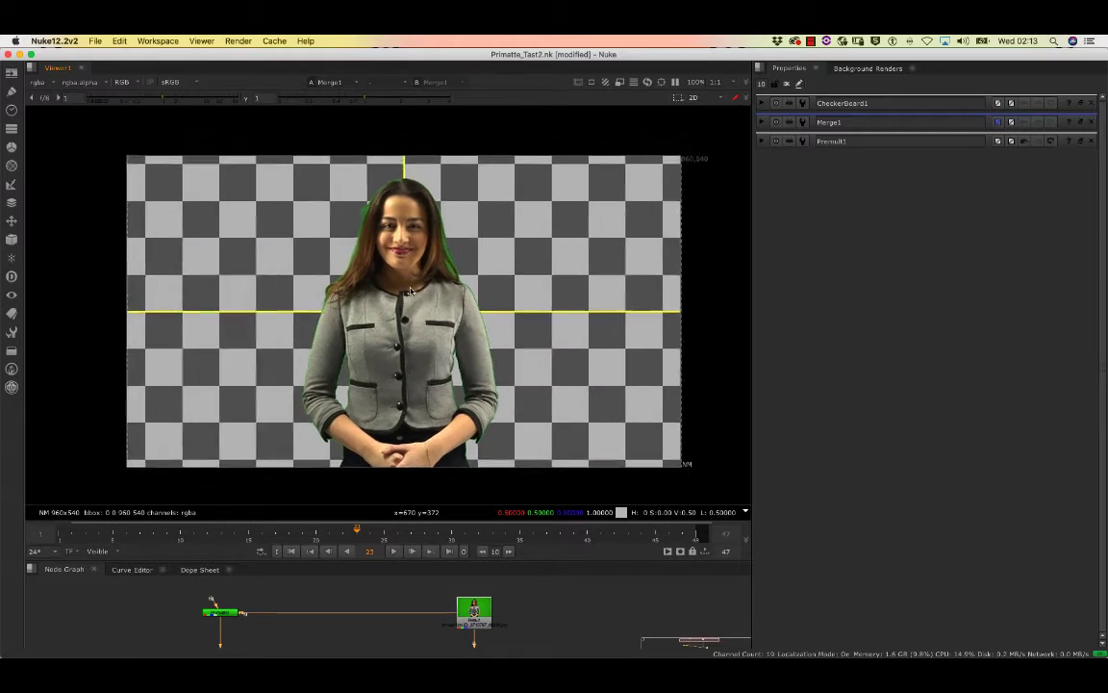
{"action": "scroll", "coordinate": [419, 269], "scroll_direction": "down", "scroll_amount": 1}
{"action": "scroll", "coordinate": [416, 268], "scroll_direction": "up", "scroll_amount": 2}
{"action": "mouse_move", "coordinate": [445, 464]}
{"action": "middle_mouse_down"}
{"action": "mouse_move", "coordinate": [460, 488]}
{"action": "mouse_move", "coordinate": [446, 446]}
{"action": "middle_mouse_up"}
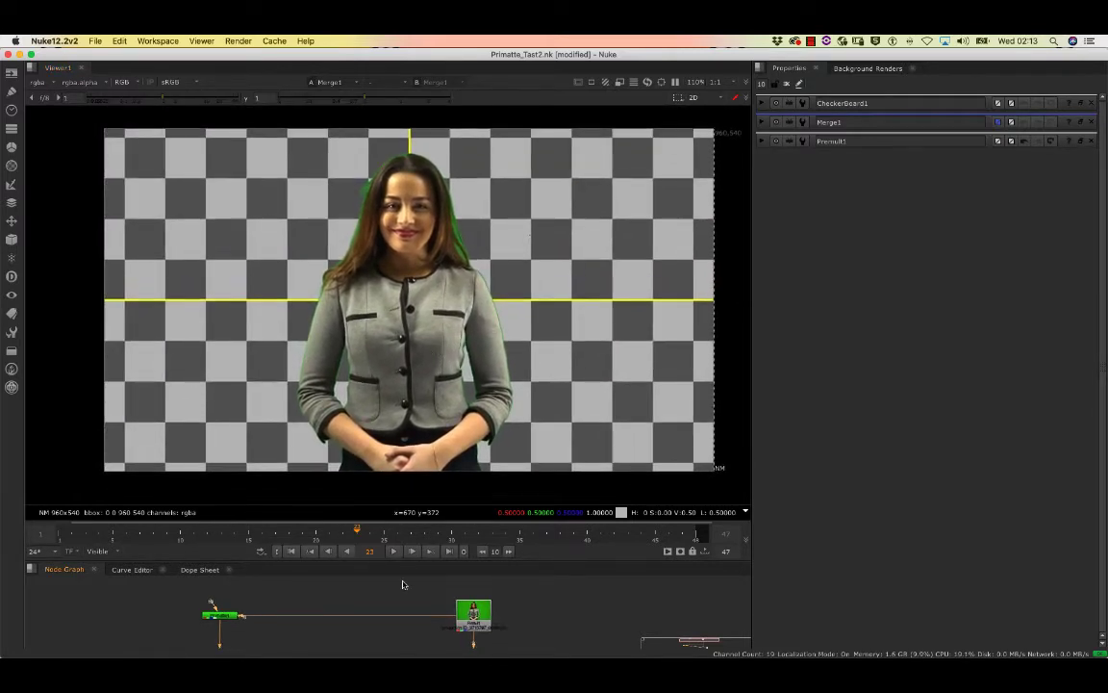
{"action": "middle_click_drag", "start_coordinate": [403, 584], "coordinate": [407, 595]}
{"action": "left_click_drag", "start_coordinate": [405, 560], "coordinate": [376, 414]}
{"action": "scroll", "coordinate": [423, 138], "scroll_direction": "down", "scroll_amount": 5}
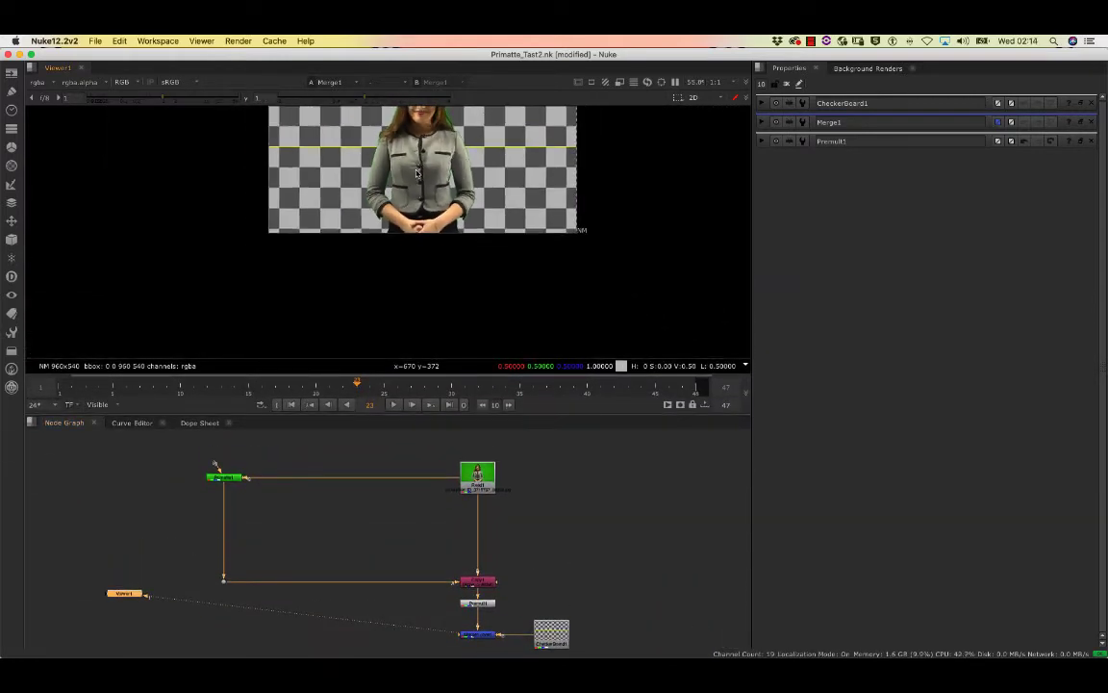
{"action": "middle_click_drag", "start_coordinate": [418, 147], "coordinate": [405, 227]}
{"action": "scroll", "coordinate": [415, 199], "scroll_direction": "up", "scroll_amount": 3}
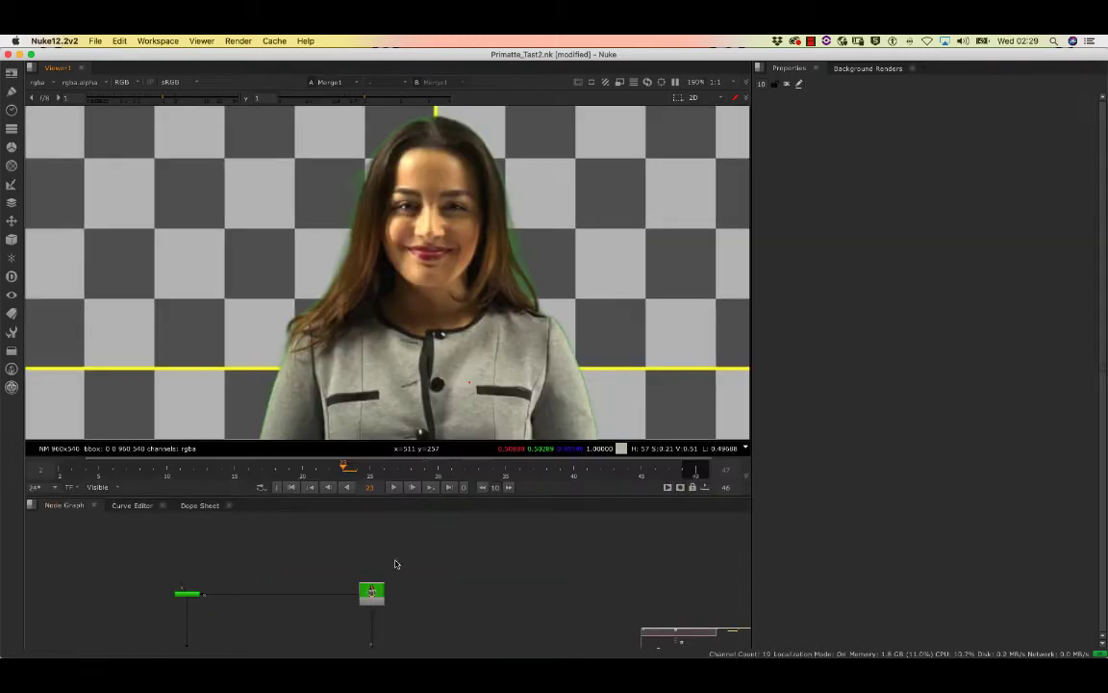
Step: Open the Primatte node's properties and look through its available operations without changing the current one
{"action": "scroll", "coordinate": [395, 564], "scroll_direction": "up", "scroll_amount": 2}
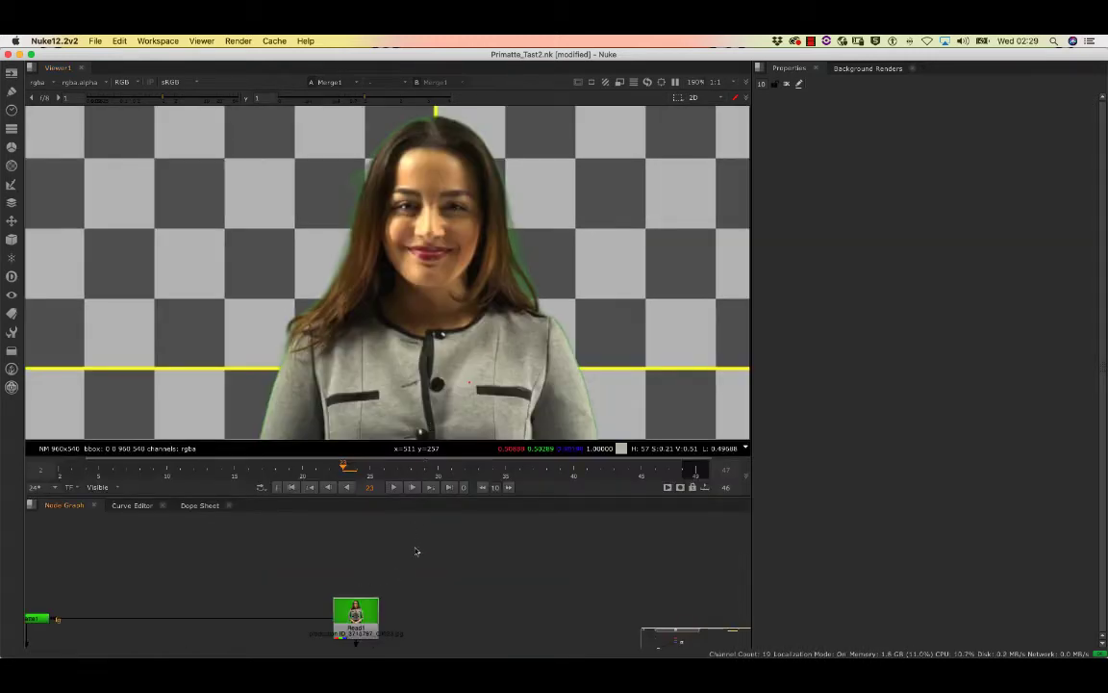
{"action": "scroll", "coordinate": [383, 568], "scroll_direction": "down", "scroll_amount": 2}
{"action": "middle_click_drag", "start_coordinate": [383, 568], "coordinate": [439, 546]}
{"action": "scroll", "coordinate": [391, 539], "scroll_direction": "up", "scroll_amount": 2}
{"action": "scroll", "coordinate": [386, 549], "scroll_direction": "down", "scroll_amount": 2}
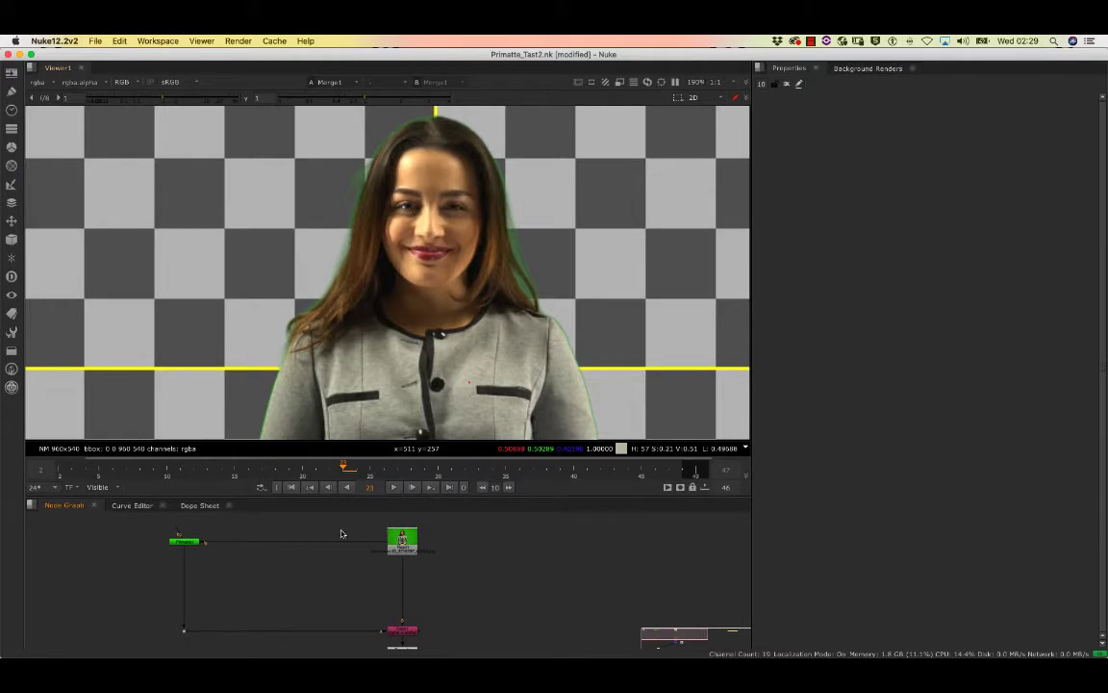
{"action": "double_click", "coordinate": [184, 542]}
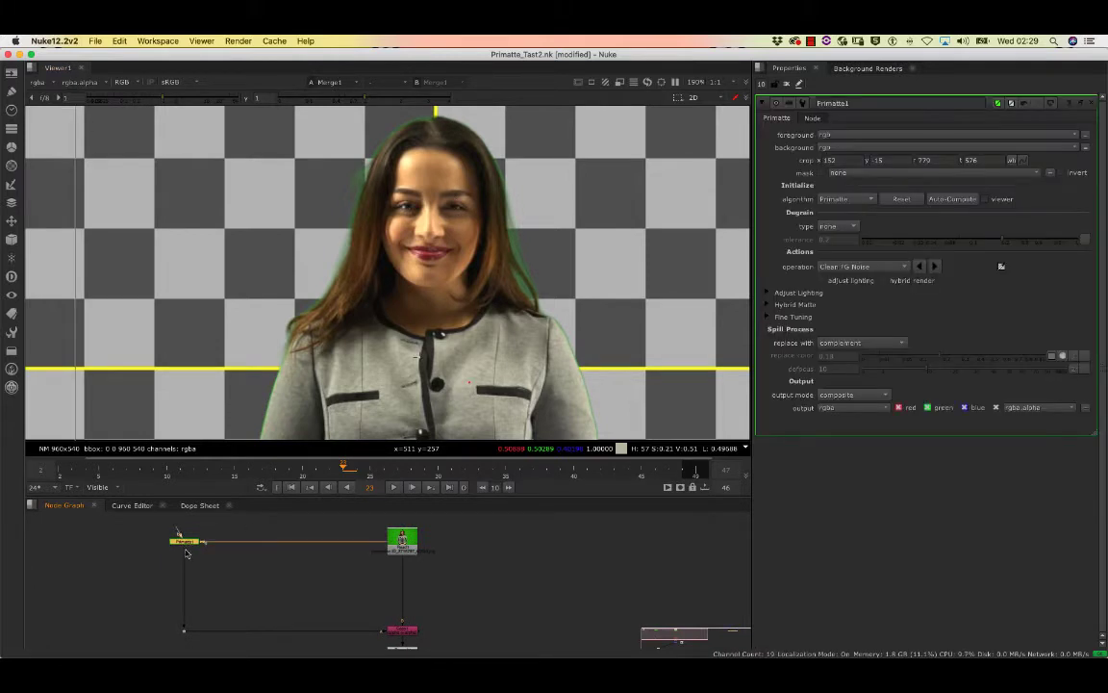
{"action": "scroll", "coordinate": [187, 553], "scroll_direction": "up", "scroll_amount": 4}
{"action": "scroll", "coordinate": [239, 522], "scroll_direction": "down", "scroll_amount": 1}
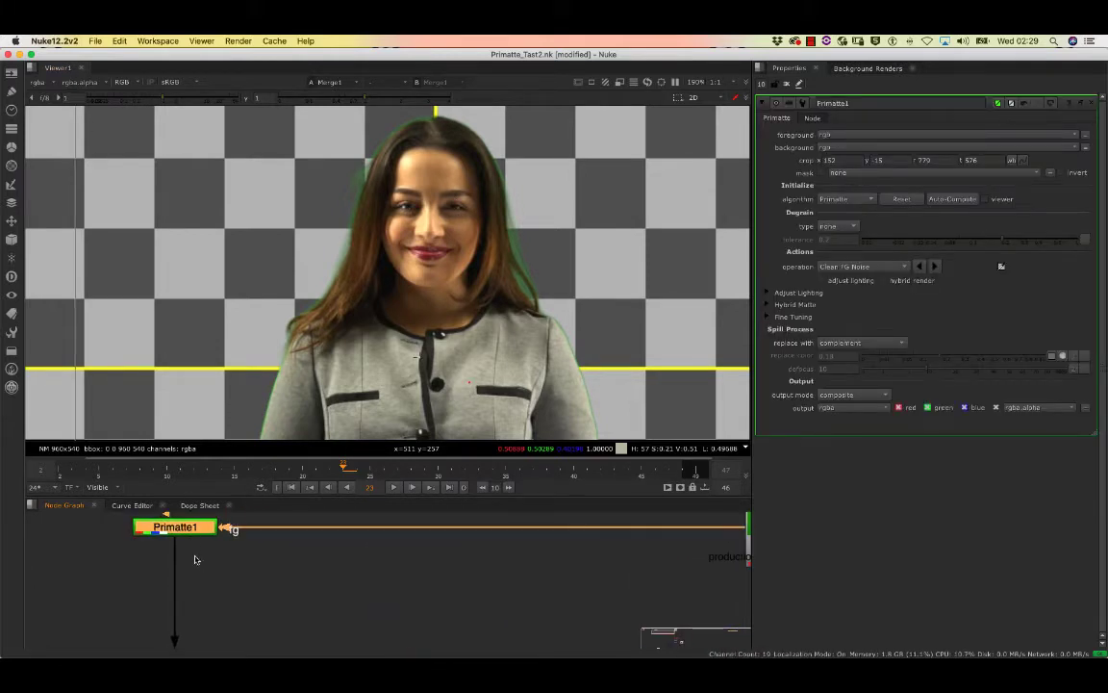
{"action": "left_click", "coordinate": [866, 266]}
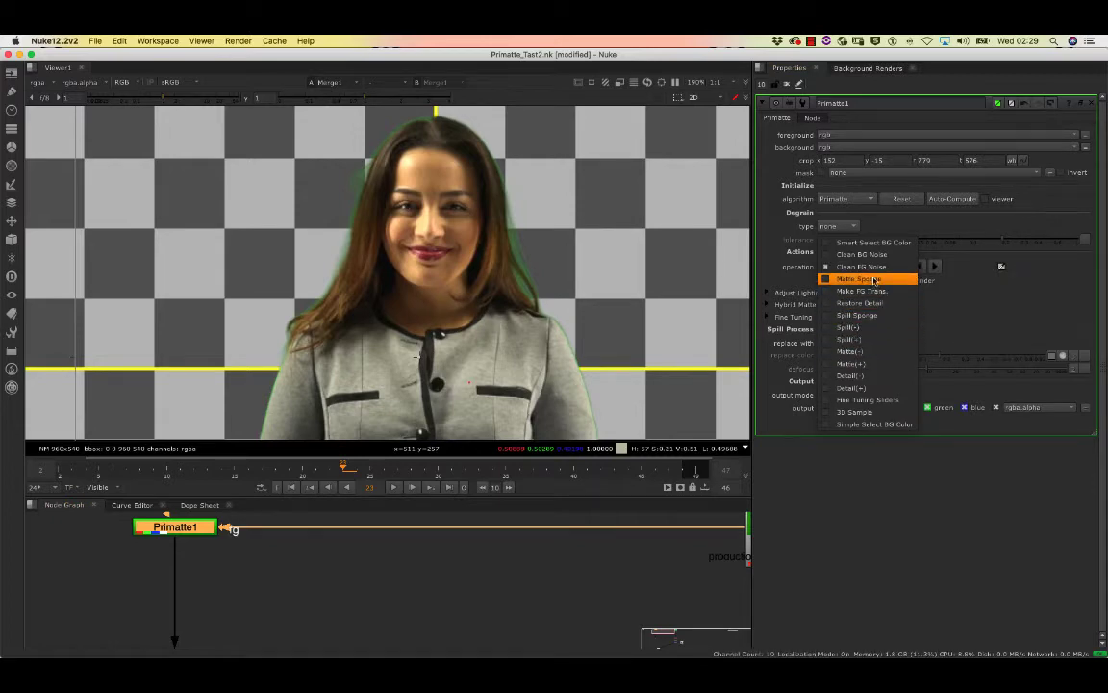
{"action": "left_click", "coordinate": [996, 301]}
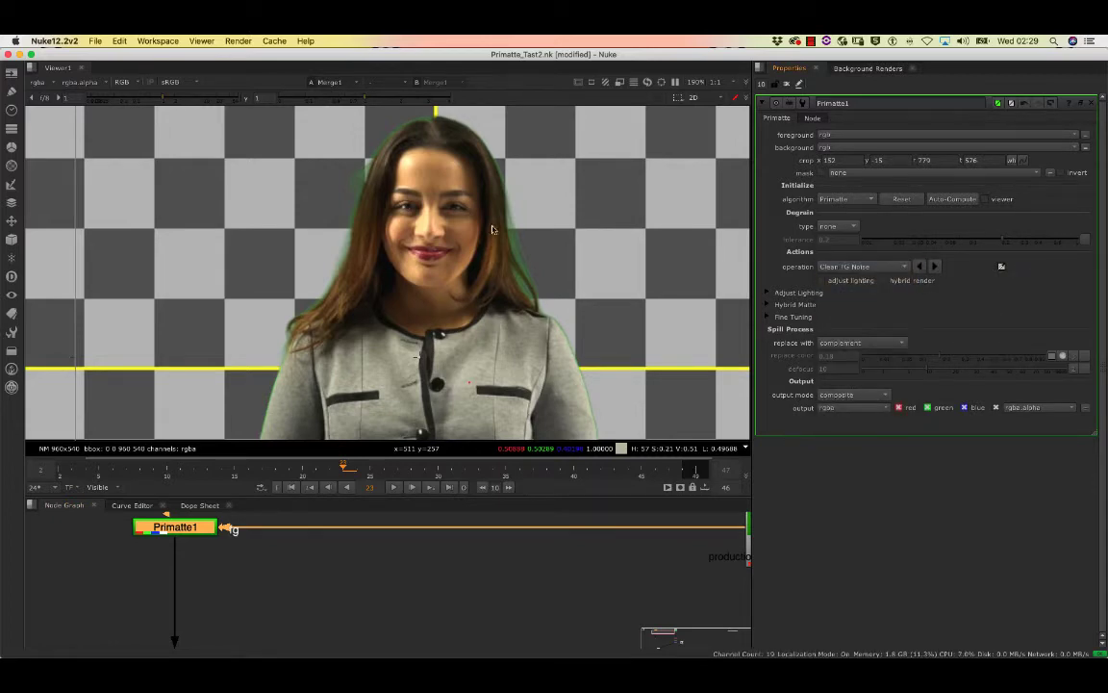
Step: Find the Expression sticky note far from the node tree and move it close to the Read node
{"action": "scroll", "coordinate": [492, 229], "scroll_direction": "down", "scroll_amount": 5}
{"action": "scroll", "coordinate": [401, 323], "scroll_direction": "up", "scroll_amount": 2}
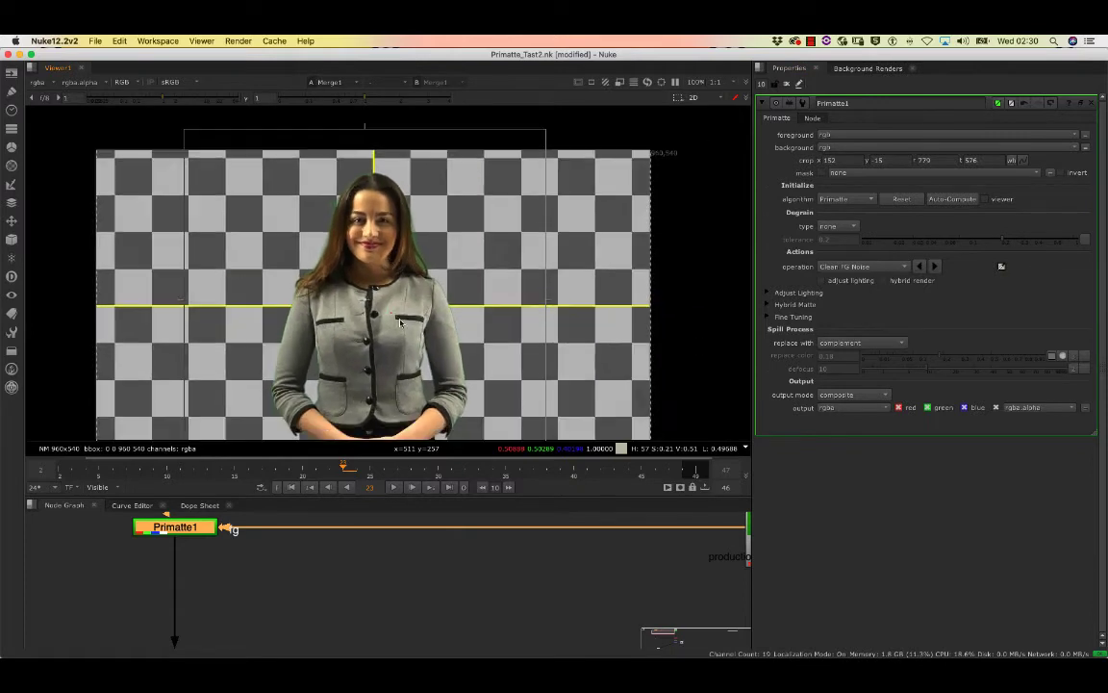
{"action": "scroll", "coordinate": [510, 574], "scroll_direction": "down", "scroll_amount": 5}
{"action": "middle_click_drag", "start_coordinate": [568, 627], "coordinate": [422, 529]}
{"action": "scroll", "coordinate": [387, 559], "scroll_direction": "up", "scroll_amount": 5}
{"action": "scroll", "coordinate": [422, 532], "scroll_direction": "down", "scroll_amount": 4}
{"action": "middle_click_drag", "start_coordinate": [422, 531], "coordinate": [354, 554]}
{"action": "scroll", "coordinate": [364, 571], "scroll_direction": "up", "scroll_amount": 2}
{"action": "scroll", "coordinate": [370, 583], "scroll_direction": "down", "scroll_amount": 2}
{"action": "scroll", "coordinate": [476, 582], "scroll_direction": "down", "scroll_amount": 4}
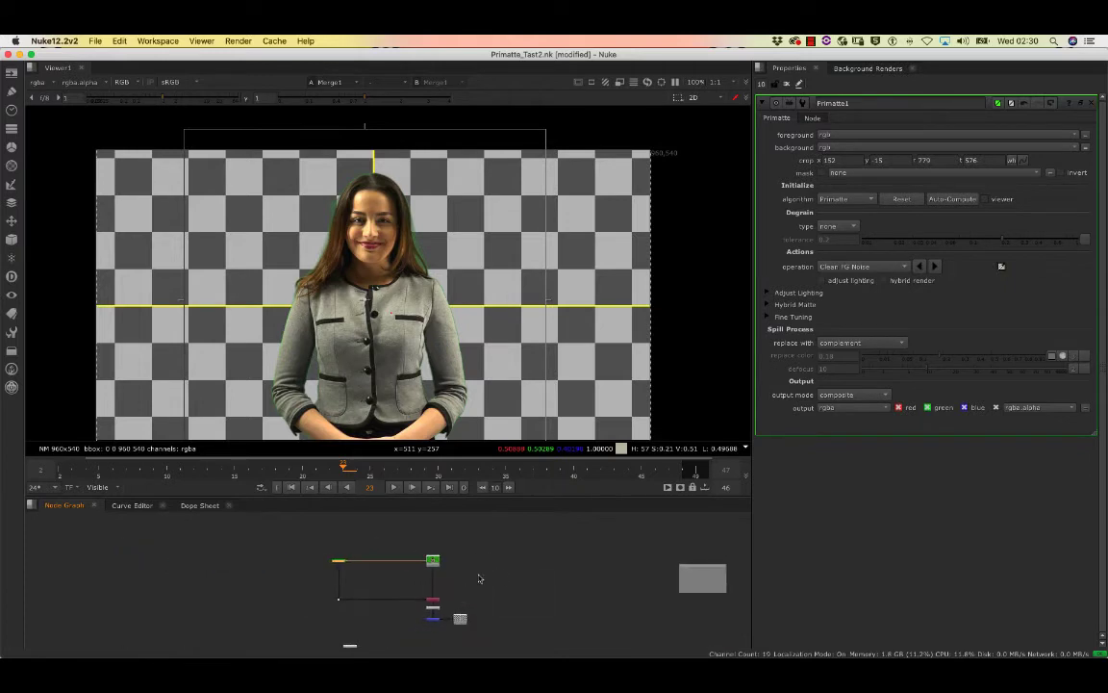
{"action": "scroll", "coordinate": [558, 568], "scroll_direction": "up", "scroll_amount": 6}
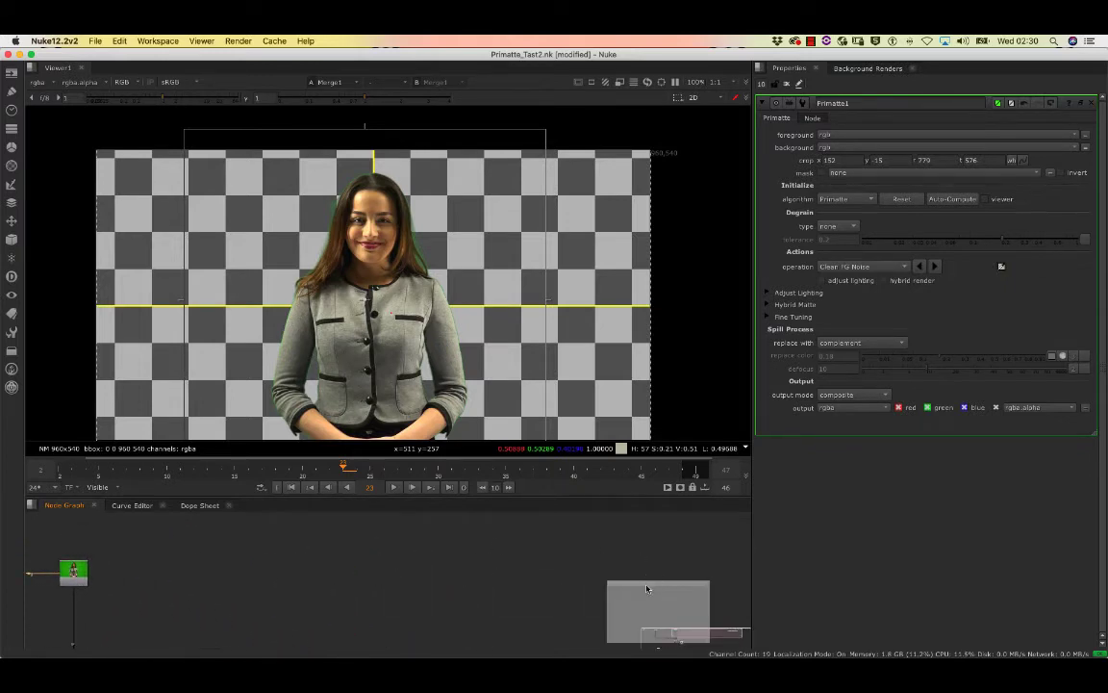
{"action": "left_click_drag", "start_coordinate": [647, 589], "coordinate": [295, 551]}
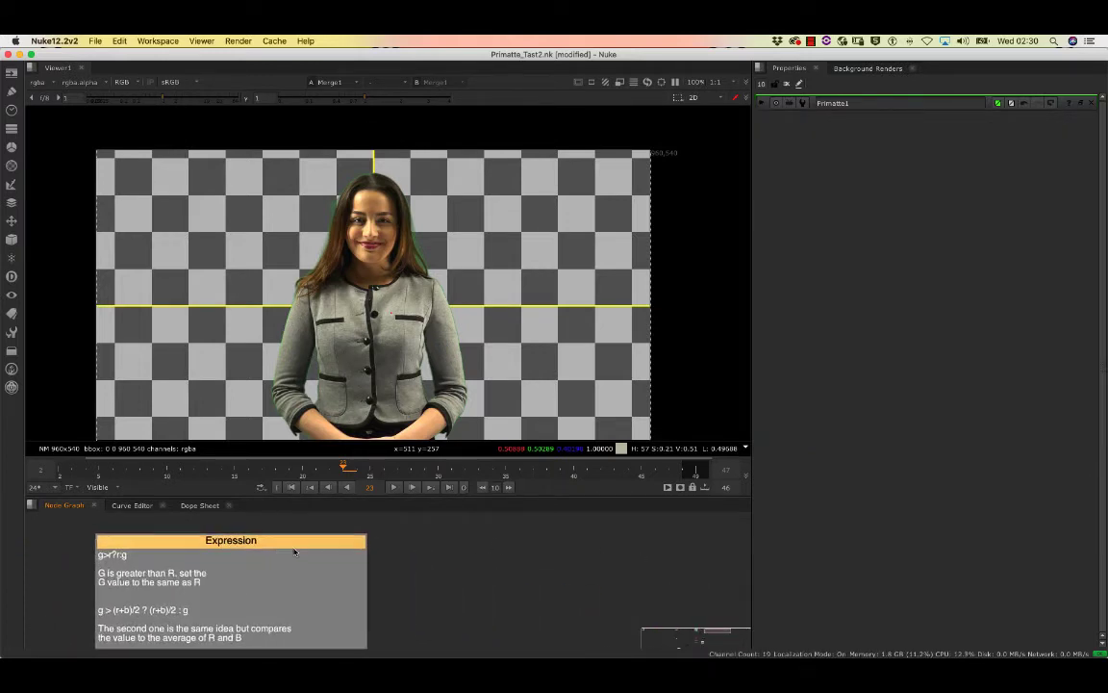
Step: Read the green-suppression formulas in the sticky note and insert an Expression node directly below the Read node
{"action": "middle_click_drag", "start_coordinate": [294, 551], "coordinate": [549, 545]}
{"action": "scroll", "coordinate": [476, 519], "scroll_direction": "down", "scroll_amount": 3}
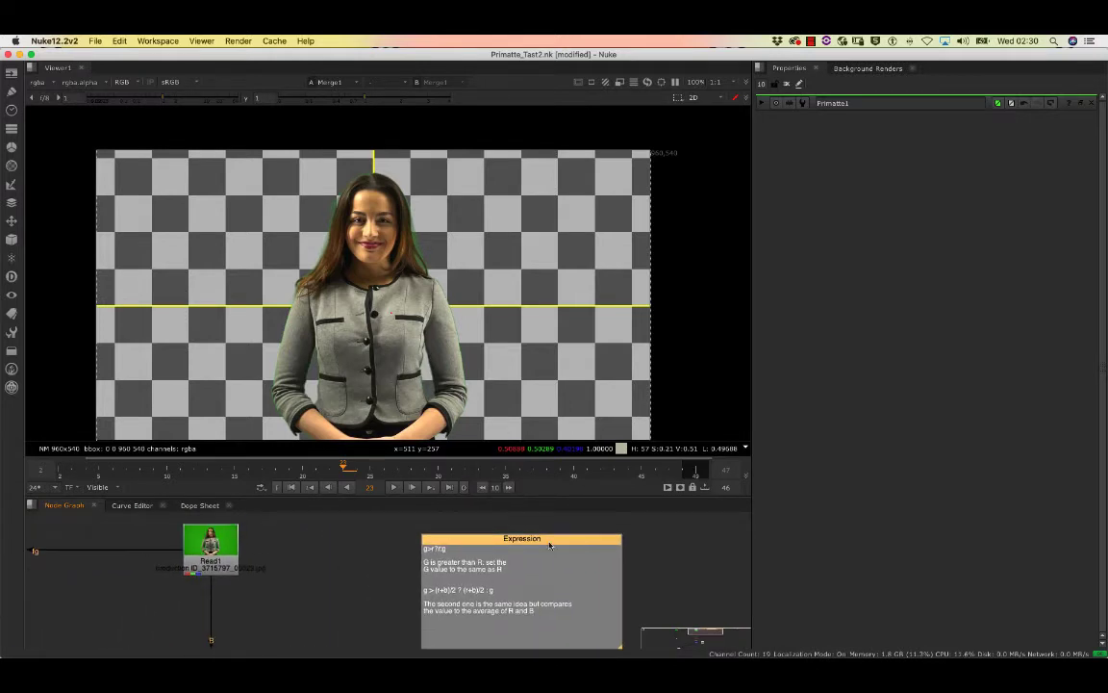
{"action": "scroll", "coordinate": [433, 582], "scroll_direction": "up", "scroll_amount": 5}
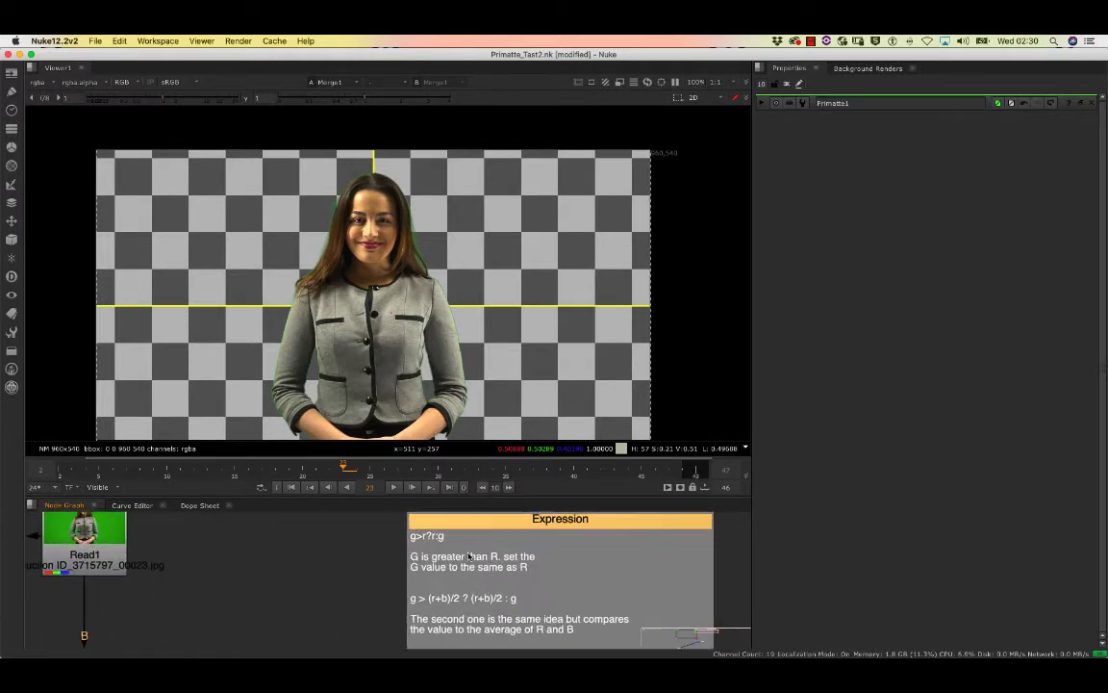
{"action": "scroll", "coordinate": [426, 559], "scroll_direction": "up", "scroll_amount": 2}
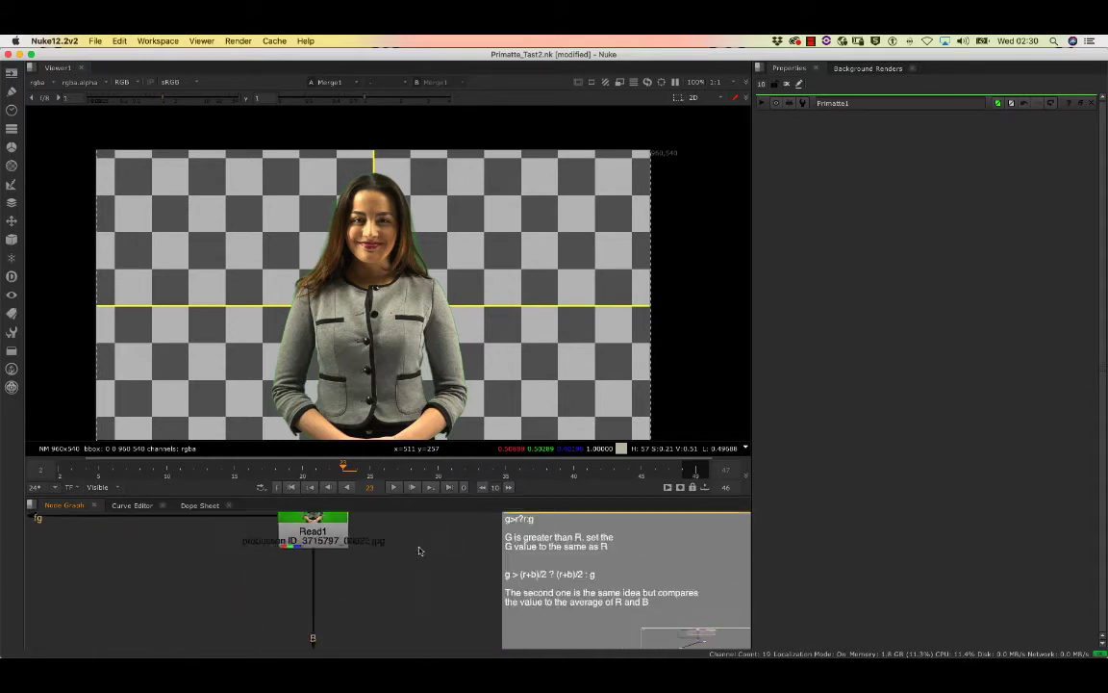
{"action": "scroll", "coordinate": [419, 550], "scroll_direction": "down", "scroll_amount": 5}
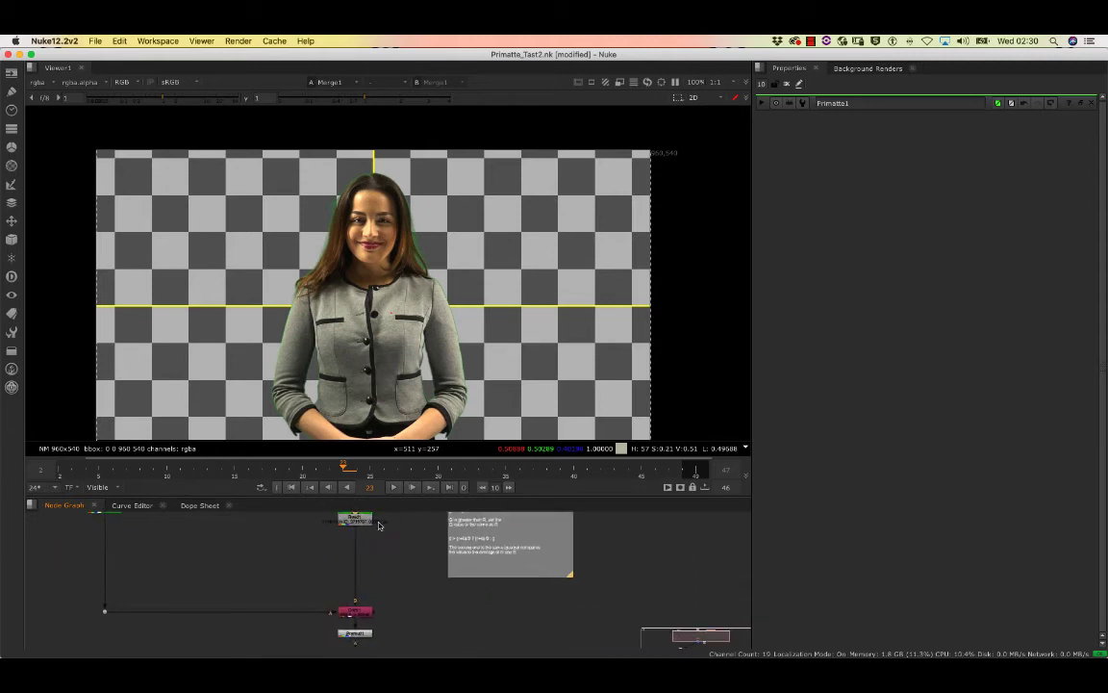
{"action": "scroll", "coordinate": [379, 525], "scroll_direction": "up", "scroll_amount": 3}
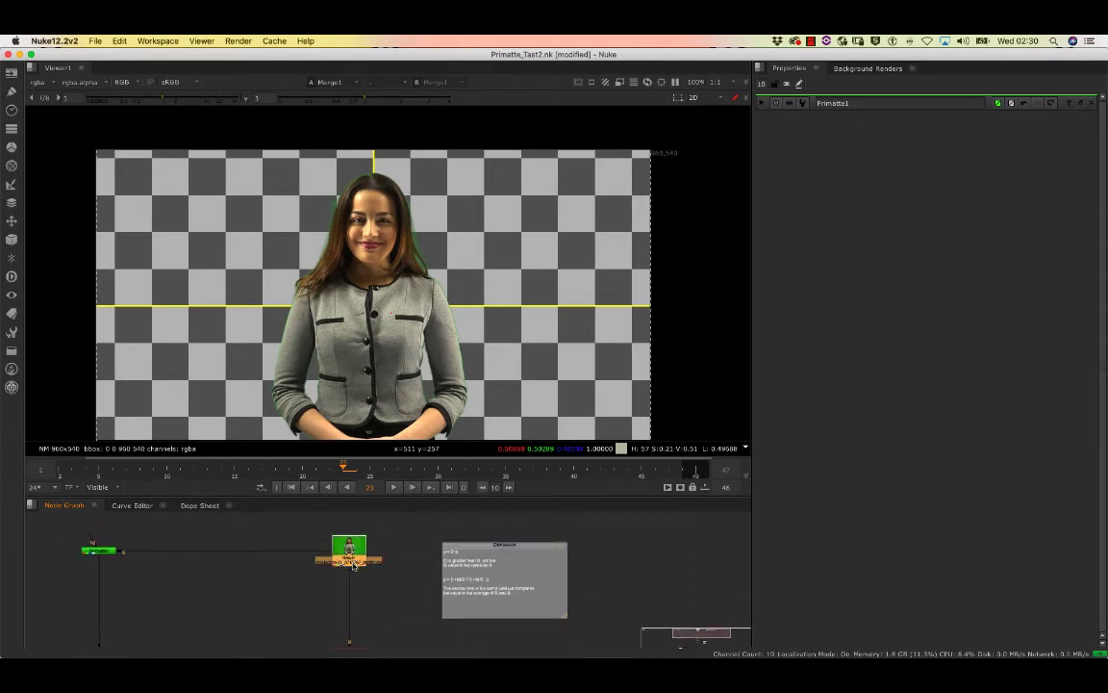
{"action": "key", "text": "Tab"}
{"action": "type", "text": "ex"}
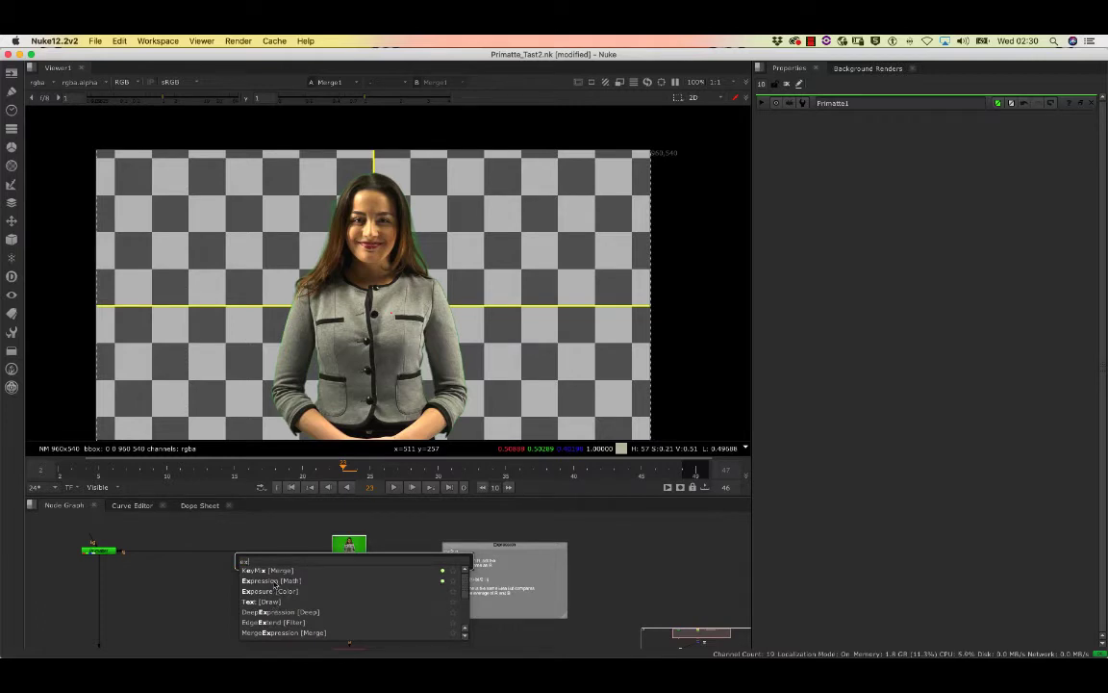
{"action": "left_click", "coordinate": [273, 581]}
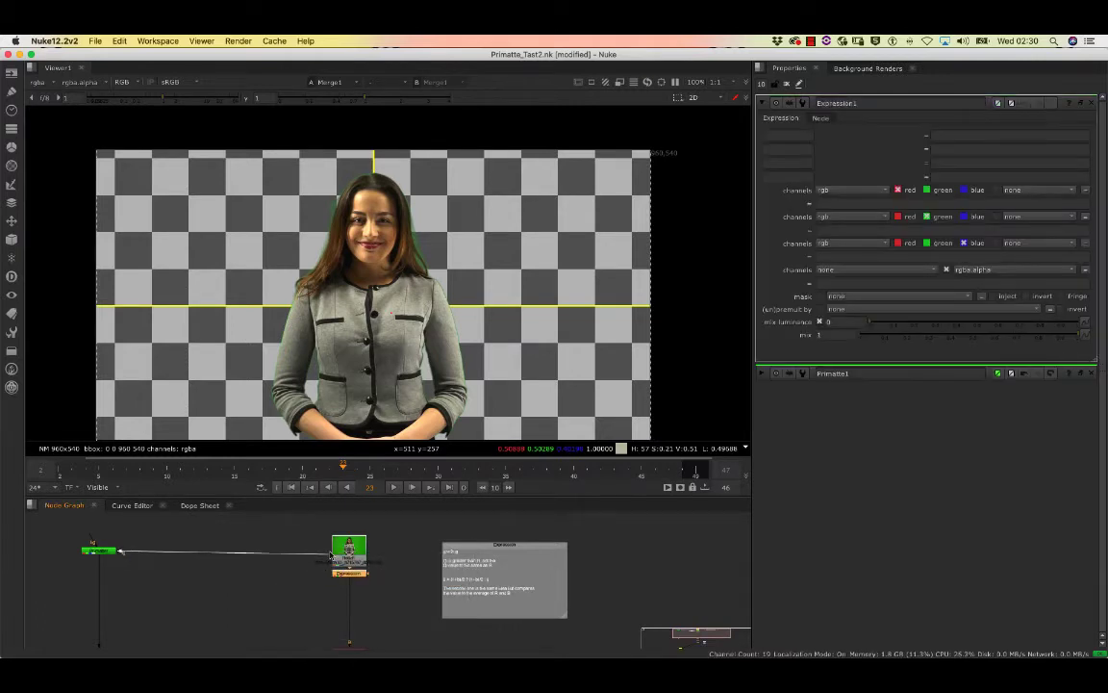
Step: Reconnect Primatte's foreground input straight to the Read node and move the Expression node slightly lower above Copy
{"action": "left_click_drag", "start_coordinate": [353, 581], "coordinate": [354, 596]}
{"action": "middle_click_drag", "start_coordinate": [359, 591], "coordinate": [356, 566]}
{"action": "scroll", "coordinate": [370, 606], "scroll_direction": "down", "scroll_amount": 3}
{"action": "left_click", "coordinate": [373, 588]}
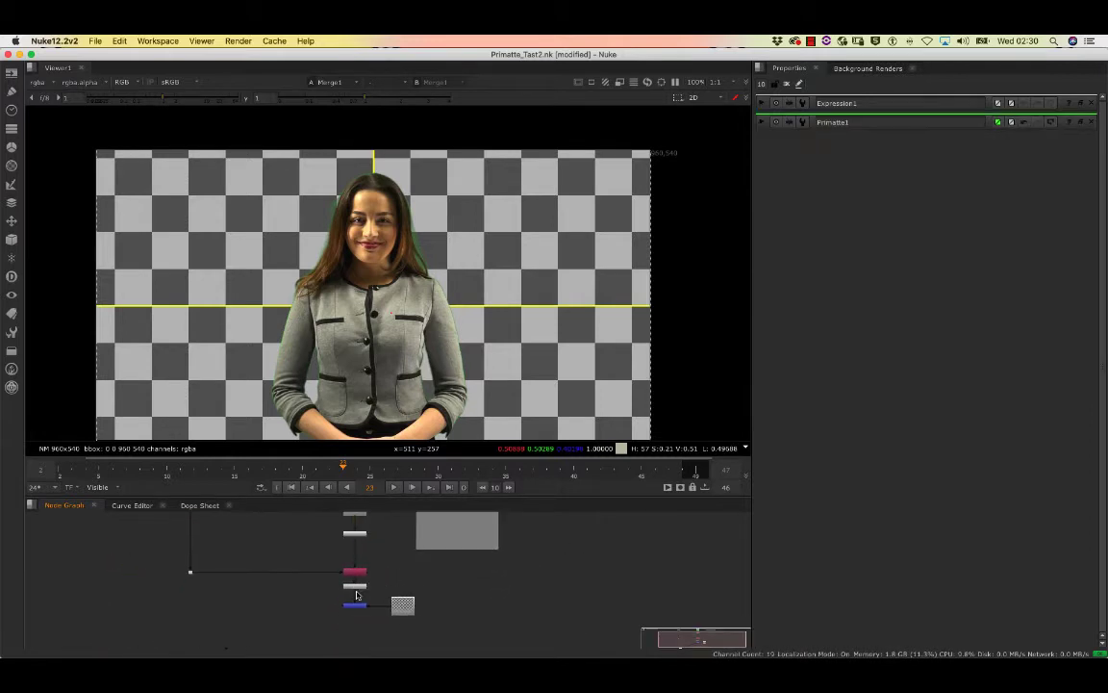
Step: Display the Premult node's result in the viewer and examine the green fringe around the woman's hair
{"action": "left_click", "coordinate": [361, 588]}
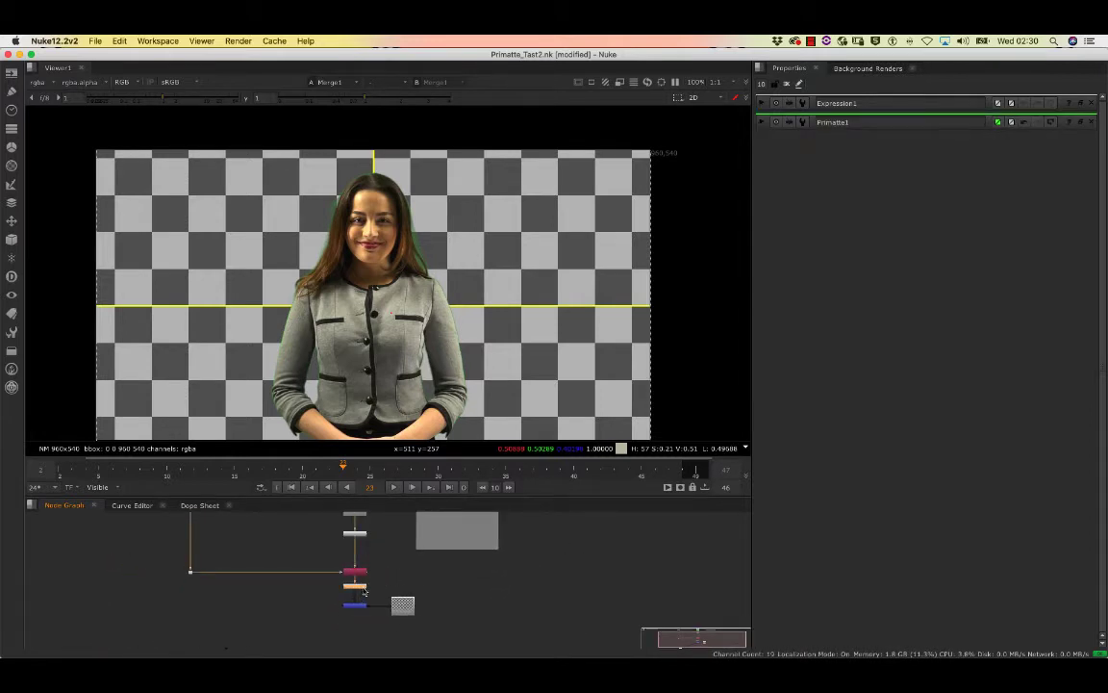
{"action": "key", "text": "1"}
{"action": "scroll", "coordinate": [421, 265], "scroll_direction": "up", "scroll_amount": 5}
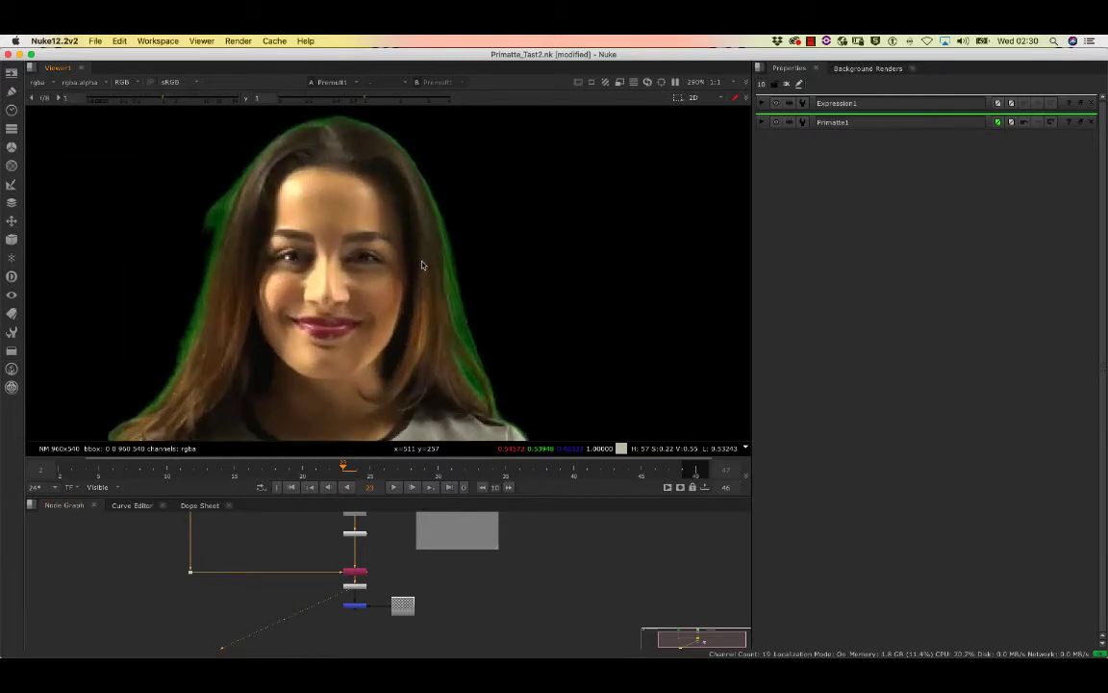
{"action": "middle_click_drag", "start_coordinate": [405, 172], "coordinate": [416, 162]}
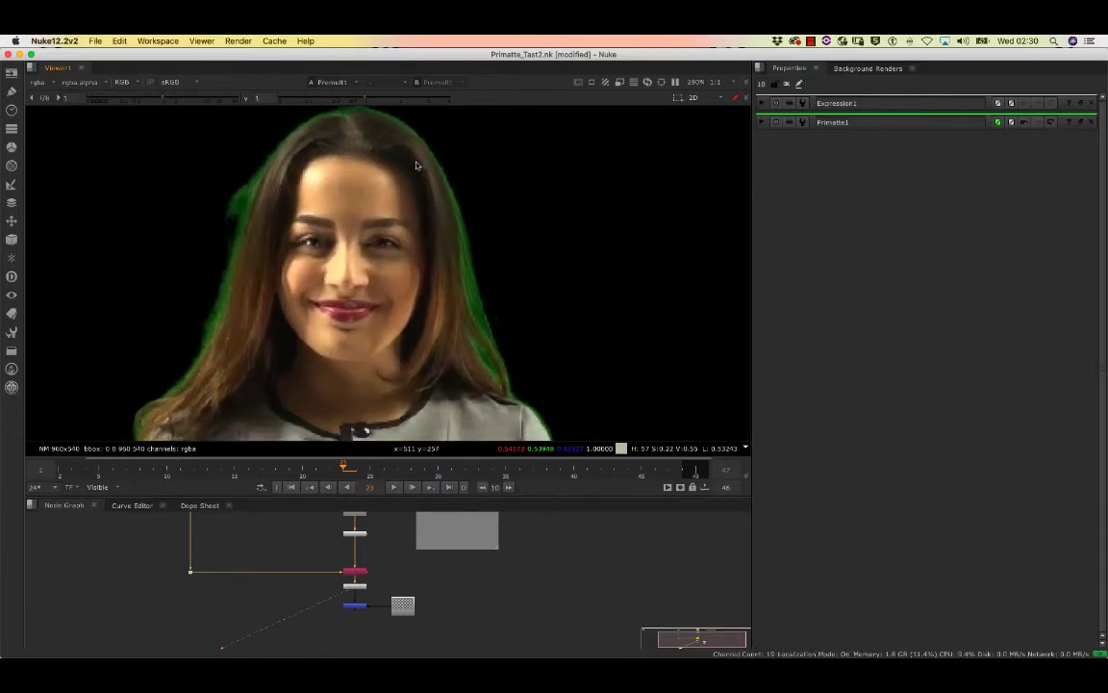
{"action": "scroll", "coordinate": [417, 163], "scroll_direction": "down", "scroll_amount": 1}
{"action": "middle_click_drag", "start_coordinate": [382, 537], "coordinate": [365, 564]}
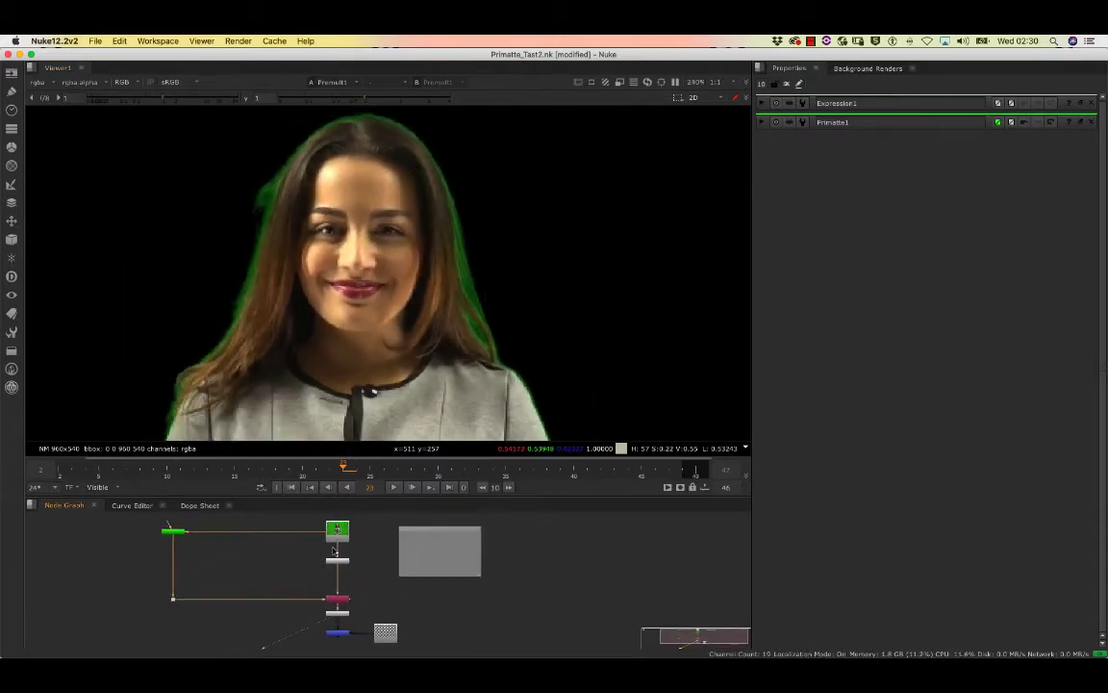
Step: Open the Expression1 node's properties, nudge the Expression note slightly closer to the Read node, and open the note's properties
{"action": "double_click", "coordinate": [337, 562]}
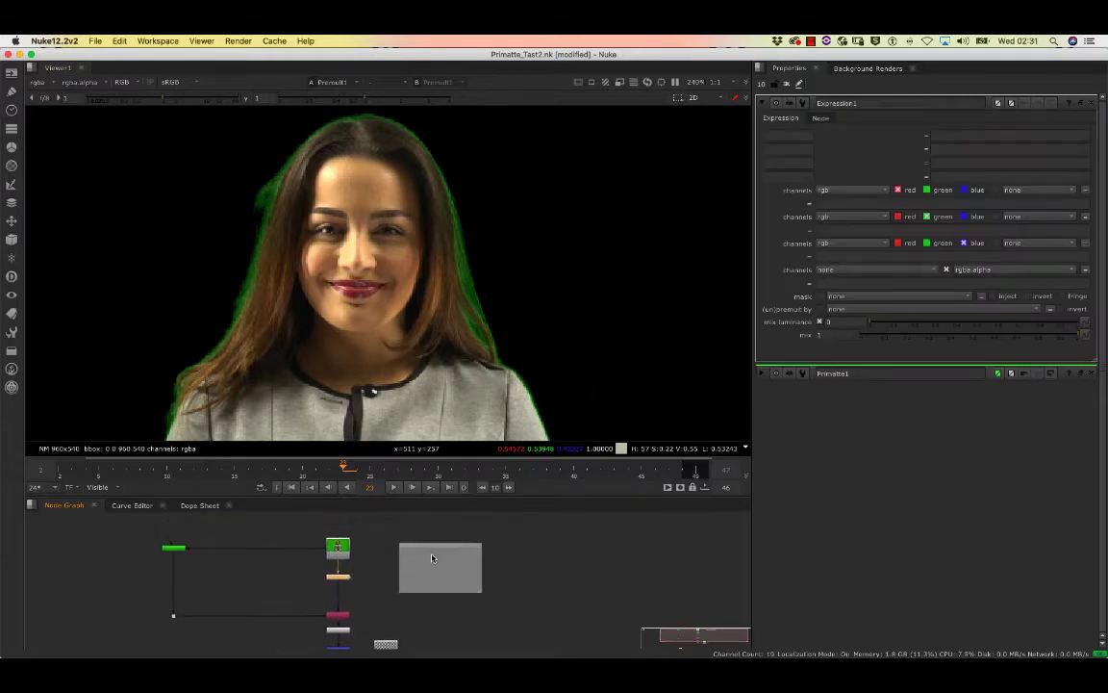
{"action": "scroll", "coordinate": [430, 557], "scroll_direction": "up", "scroll_amount": 3}
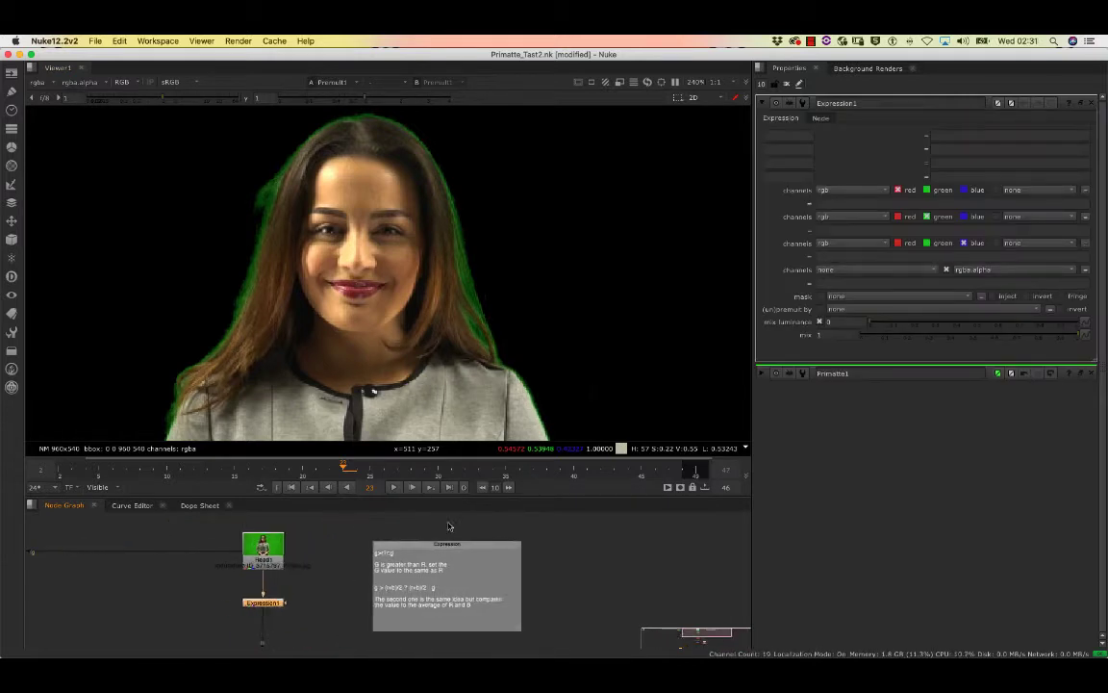
{"action": "left_click", "coordinate": [835, 231]}
{"action": "double_click", "coordinate": [391, 556]}
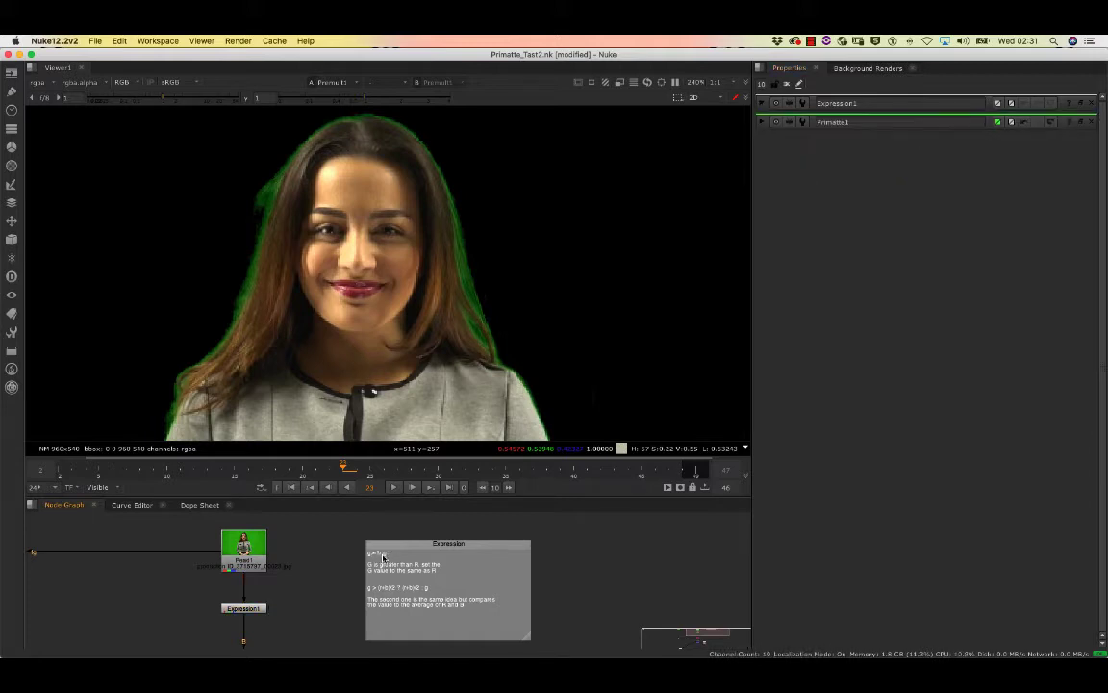
{"action": "left_click_drag", "start_coordinate": [384, 557], "coordinate": [372, 544]}
{"action": "left_click", "coordinate": [356, 544]}
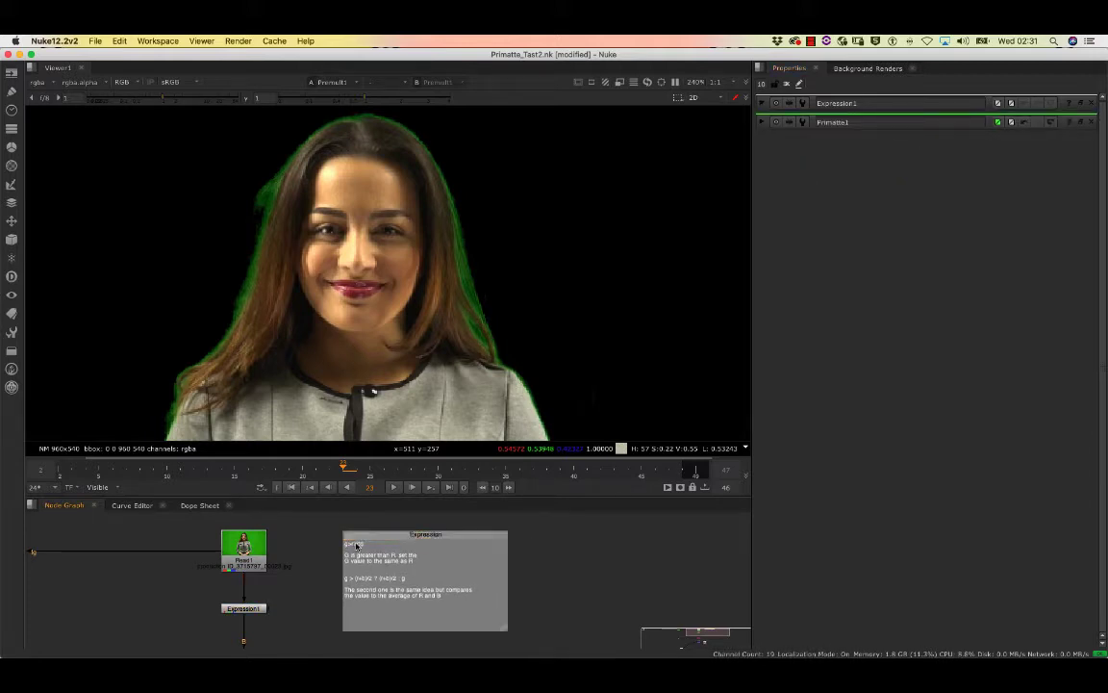
{"action": "left_click", "coordinate": [378, 545]}
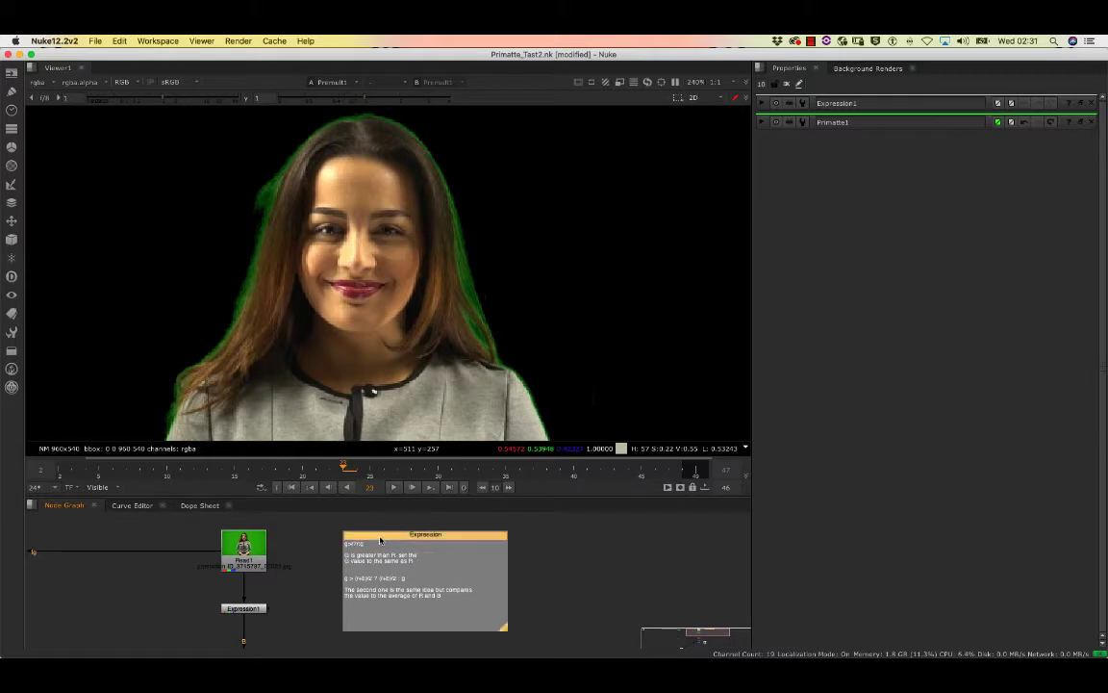
{"action": "double_click", "coordinate": [378, 545]}
Step: Clear all open node properties, reopen the Expression note's properties with an enlarged label field, and select the formula g>r?r:g
{"action": "scroll", "coordinate": [404, 549], "scroll_direction": "up", "scroll_amount": 5}
{"action": "scroll", "coordinate": [416, 550], "scroll_direction": "up", "scroll_amount": 1}
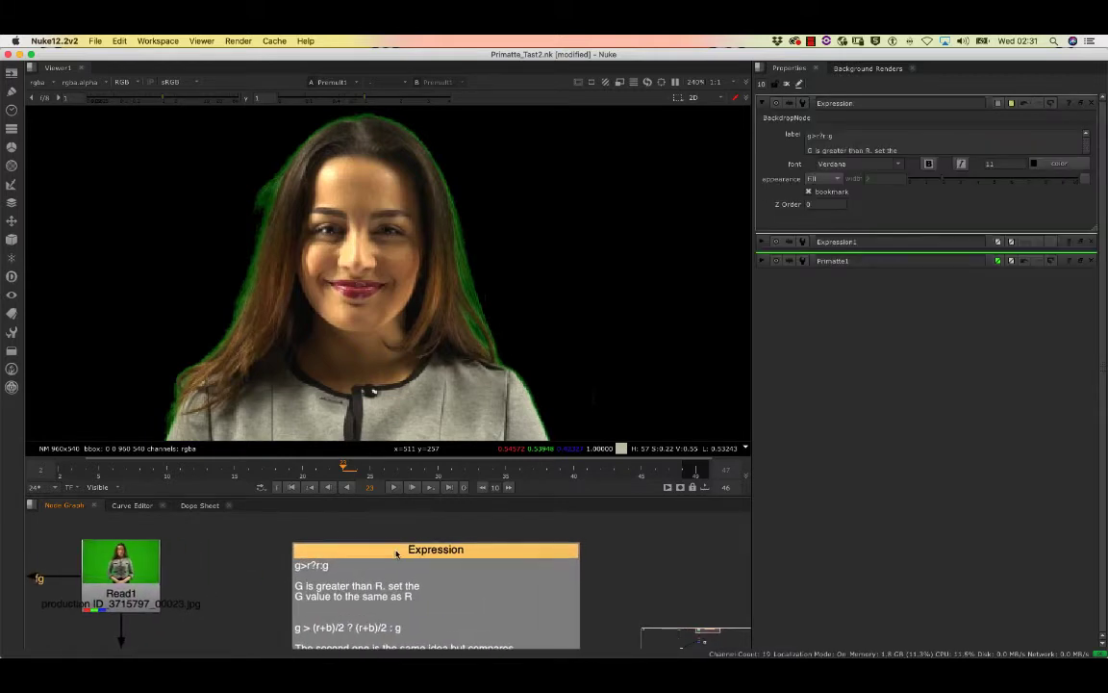
{"action": "middle_click_drag", "start_coordinate": [354, 559], "coordinate": [355, 530]}
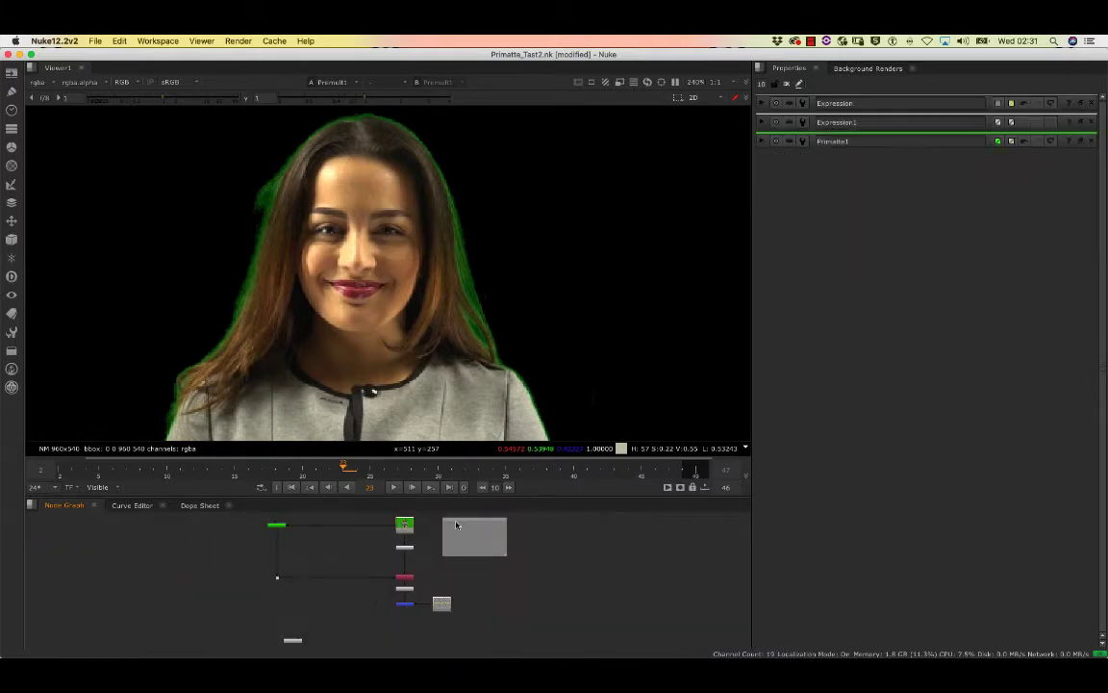
{"action": "scroll", "coordinate": [456, 527], "scroll_direction": "up", "scroll_amount": 8}
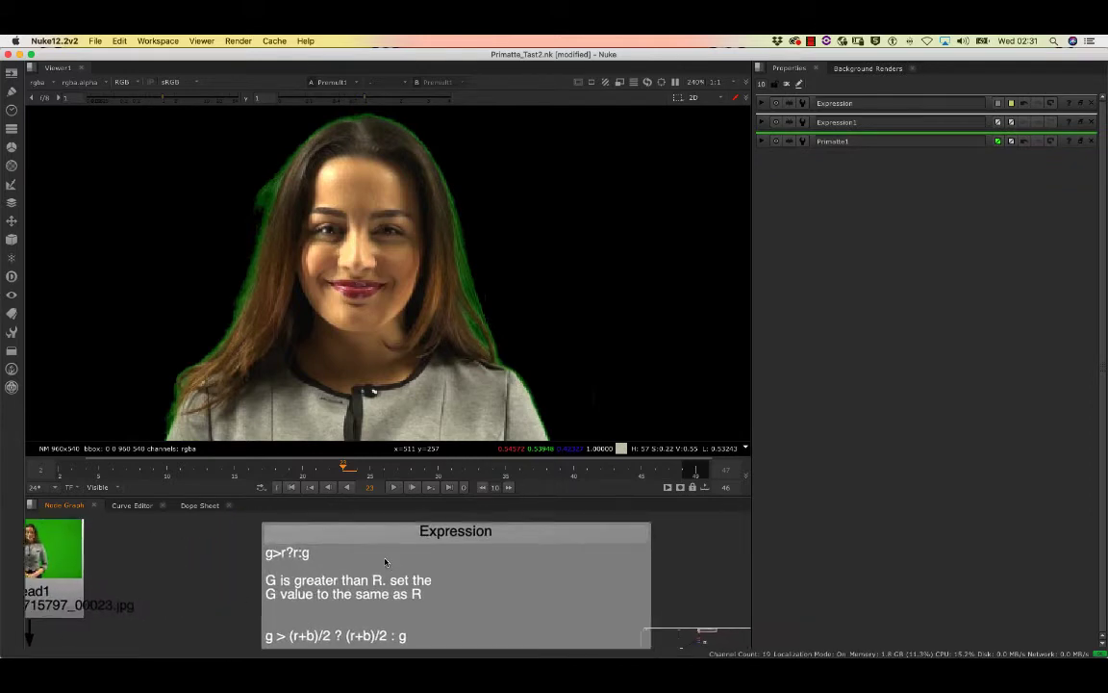
{"action": "scroll", "coordinate": [384, 562], "scroll_direction": "down", "scroll_amount": 1}
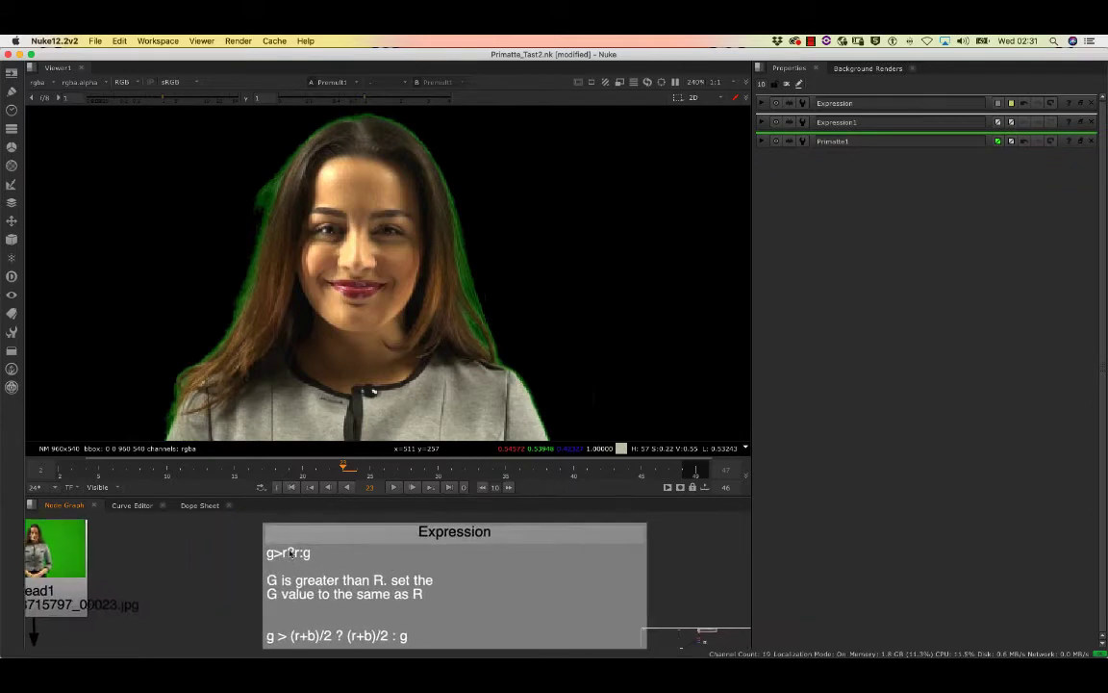
{"action": "left_click", "coordinate": [762, 103]}
{"action": "left_click", "coordinate": [787, 85]}
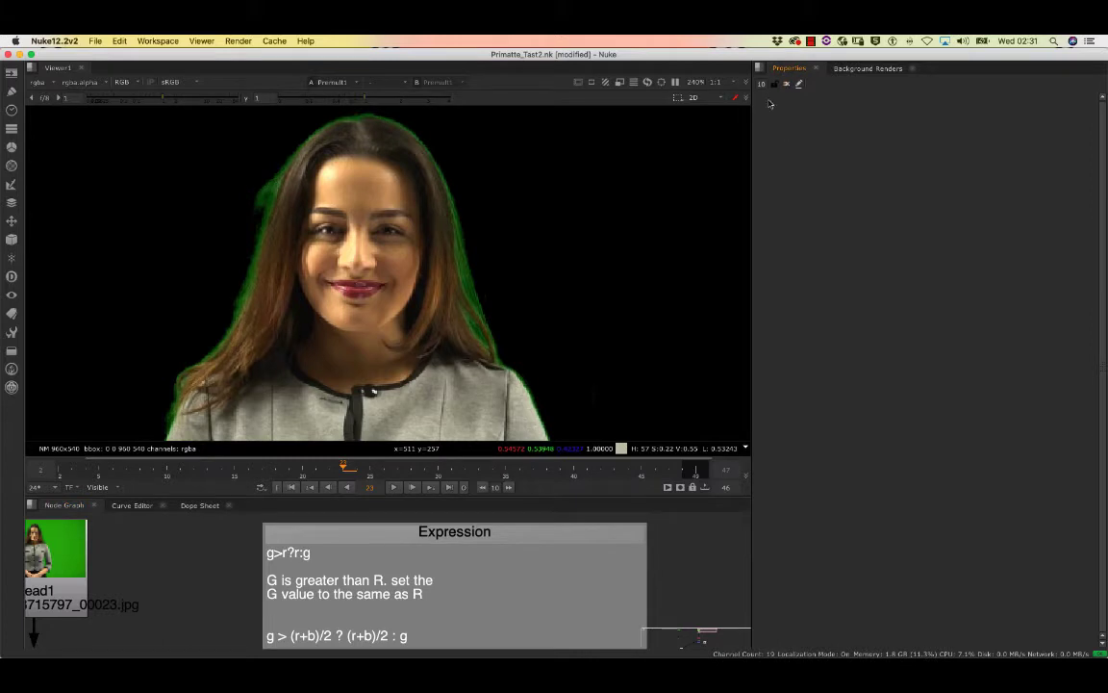
{"action": "double_click", "coordinate": [388, 536]}
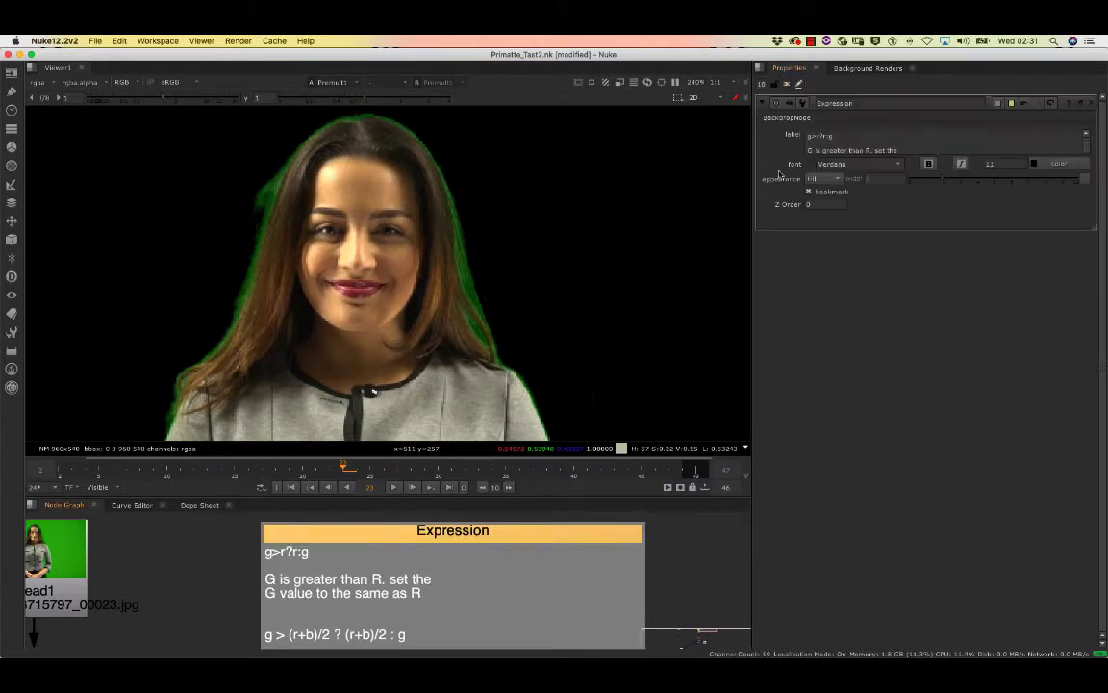
{"action": "left_click_drag", "start_coordinate": [1095, 228], "coordinate": [1070, 423]}
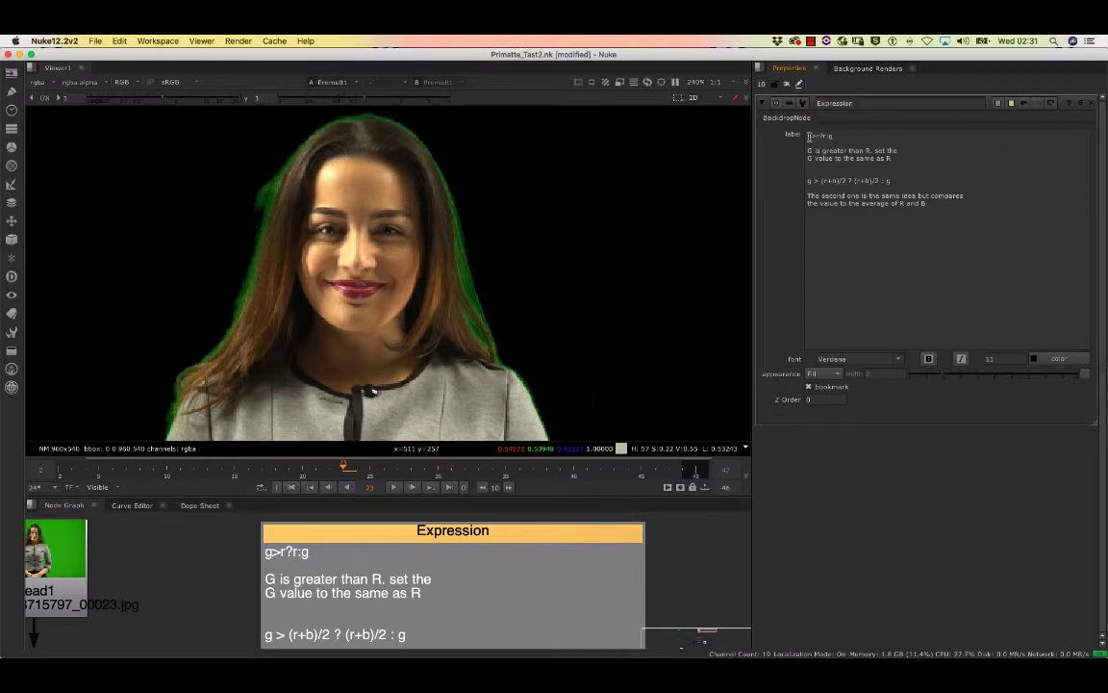
{"action": "left_click_drag", "start_coordinate": [808, 135], "coordinate": [824, 135]}
Step: Enter the formula g>r?r:g as the green channel's expression in the Expression1 node
{"action": "scroll", "coordinate": [204, 571], "scroll_direction": "down", "scroll_amount": 3}
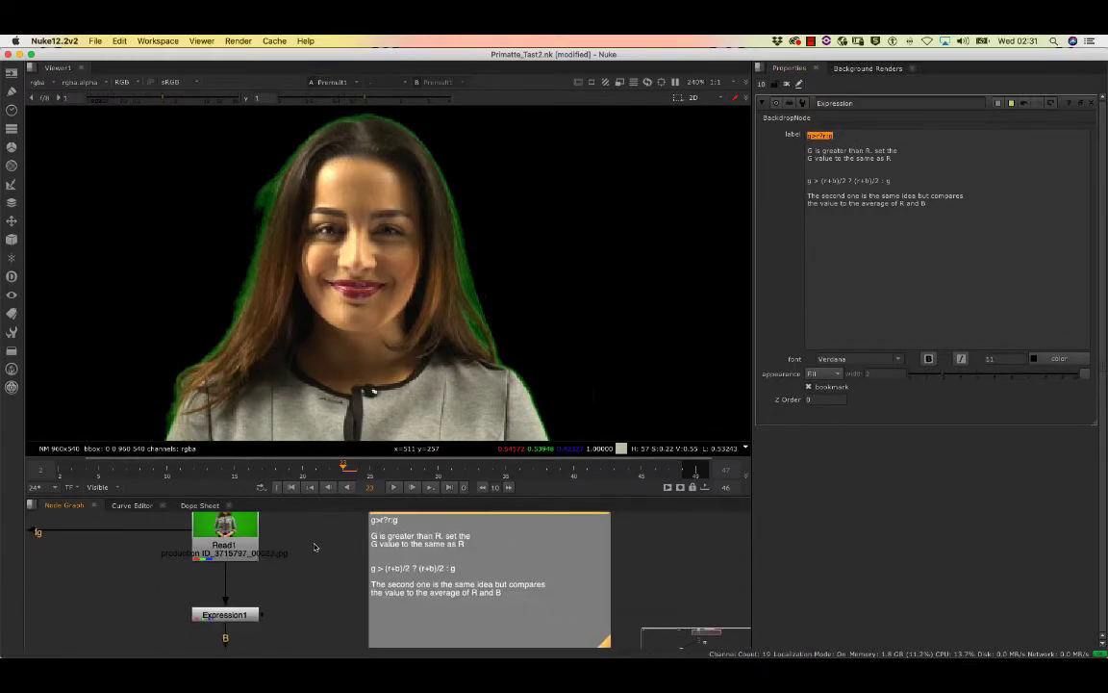
{"action": "double_click", "coordinate": [237, 617]}
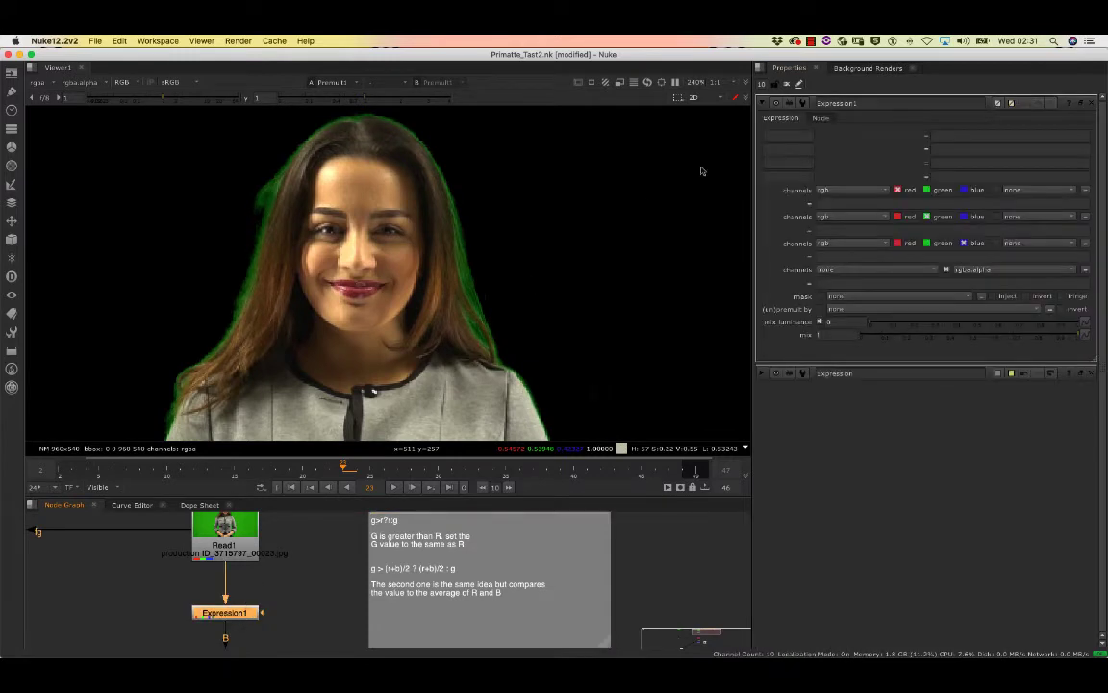
{"action": "left_click", "coordinate": [847, 227]}
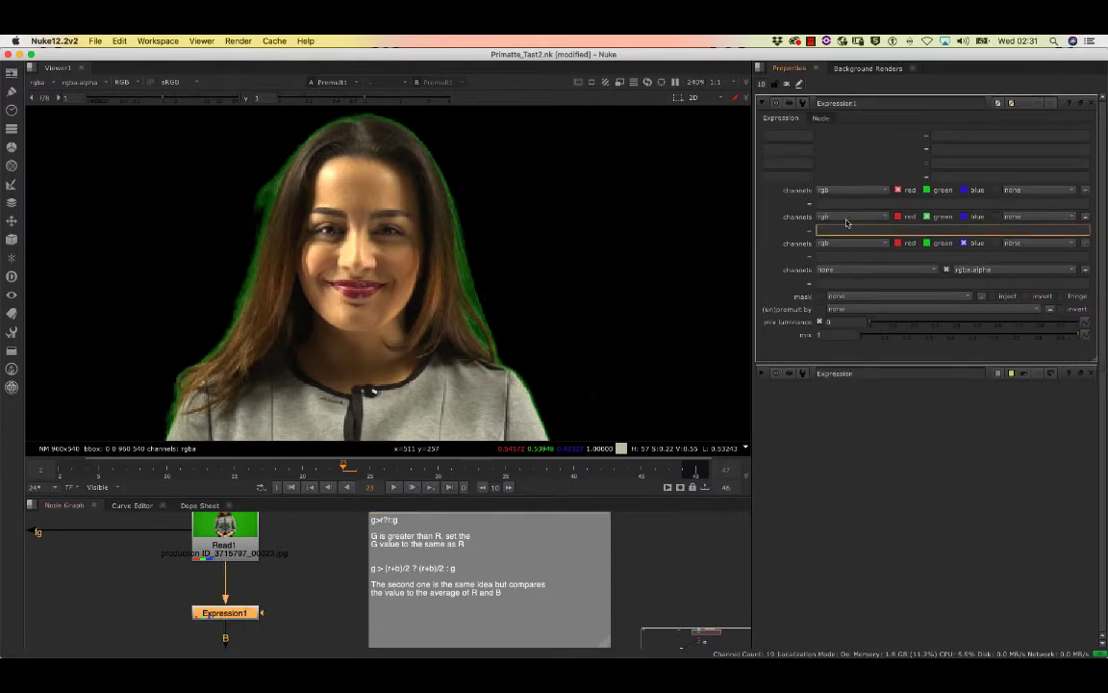
{"action": "type", "text": "g>r?r:g"}
{"action": "key", "text": "Return"}
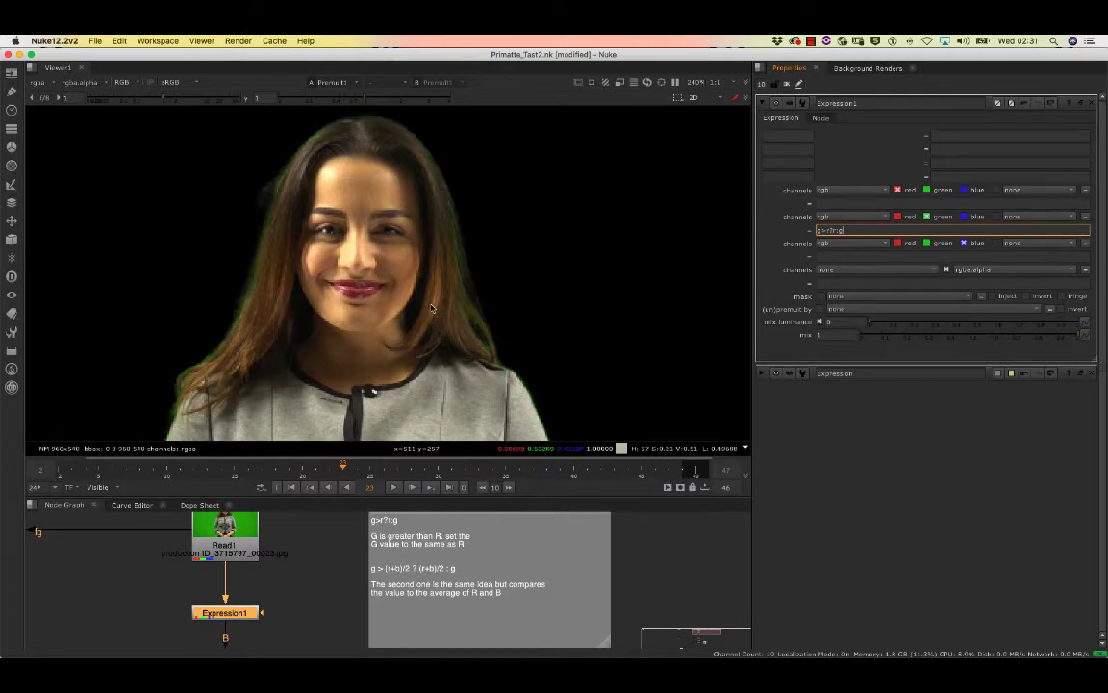
Step: Inspect the woman's hair edges, face and jacket up close for remaining green spill
{"action": "scroll", "coordinate": [432, 308], "scroll_direction": "up", "scroll_amount": 6}
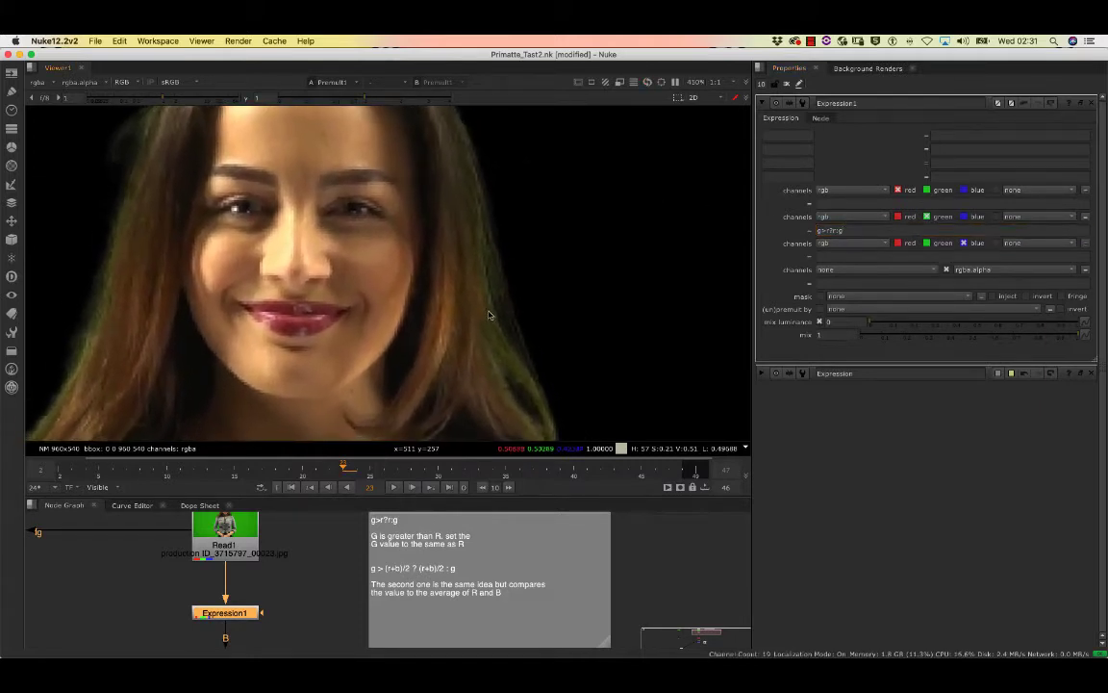
{"action": "scroll", "coordinate": [487, 315], "scroll_direction": "down", "scroll_amount": 2}
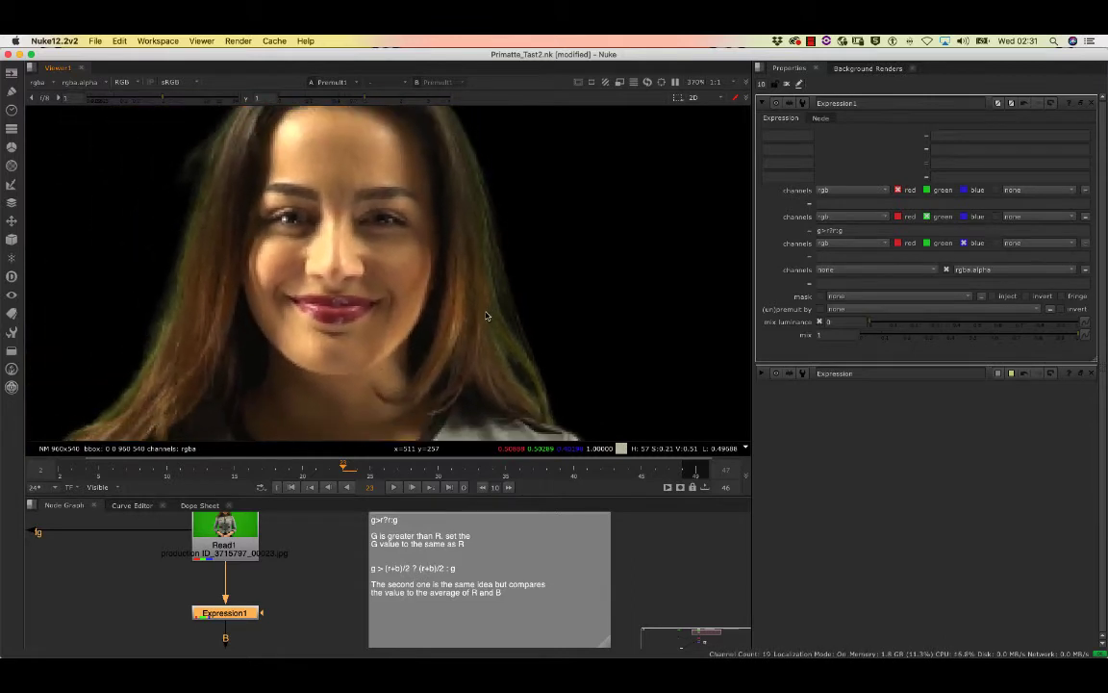
{"action": "scroll", "coordinate": [207, 322], "scroll_direction": "down", "scroll_amount": 3}
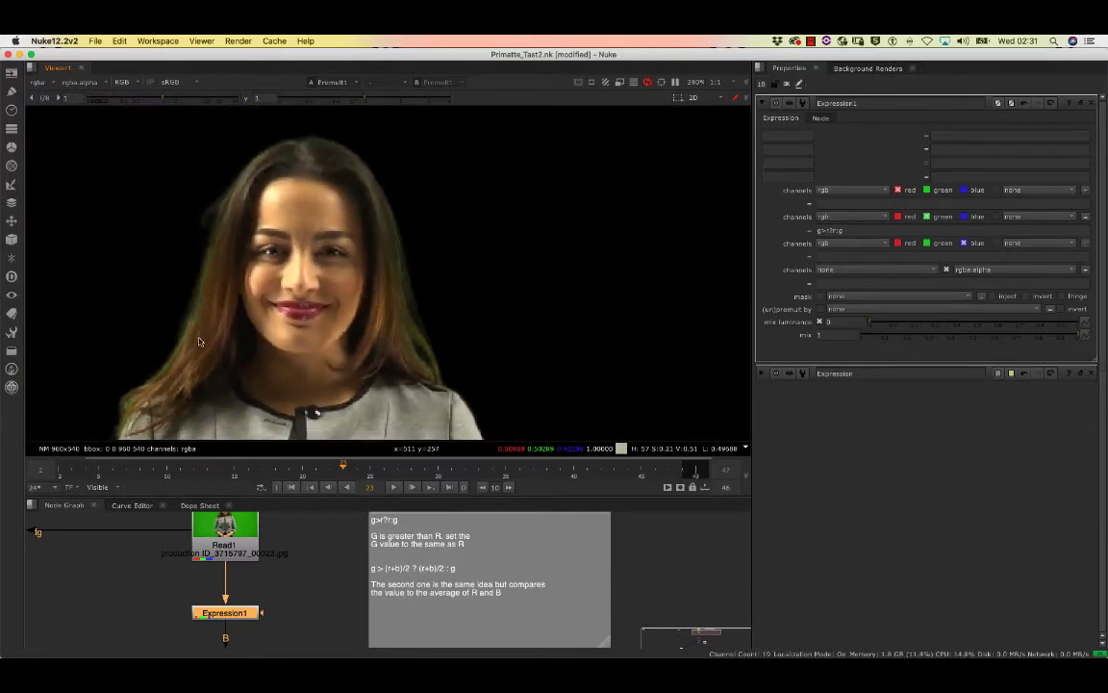
{"action": "scroll", "coordinate": [229, 193], "scroll_direction": "up", "scroll_amount": 8}
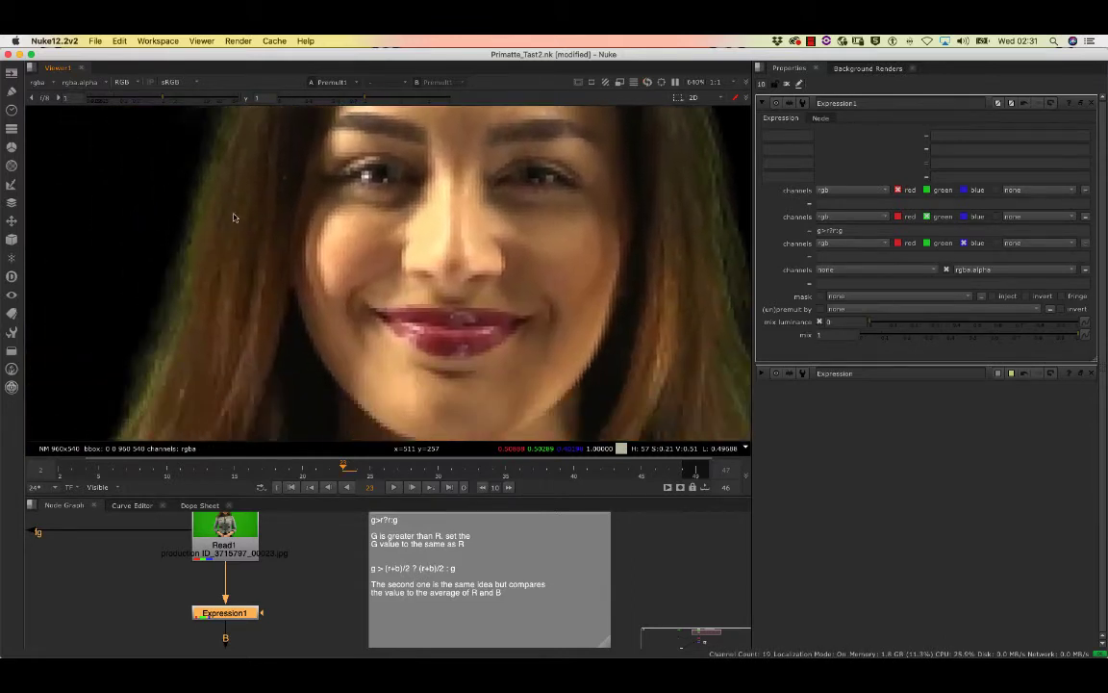
{"action": "scroll", "coordinate": [231, 231], "scroll_direction": "down", "scroll_amount": 5}
{"action": "scroll", "coordinate": [299, 178], "scroll_direction": "up", "scroll_amount": 6}
{"action": "scroll", "coordinate": [255, 264], "scroll_direction": "down", "scroll_amount": 7}
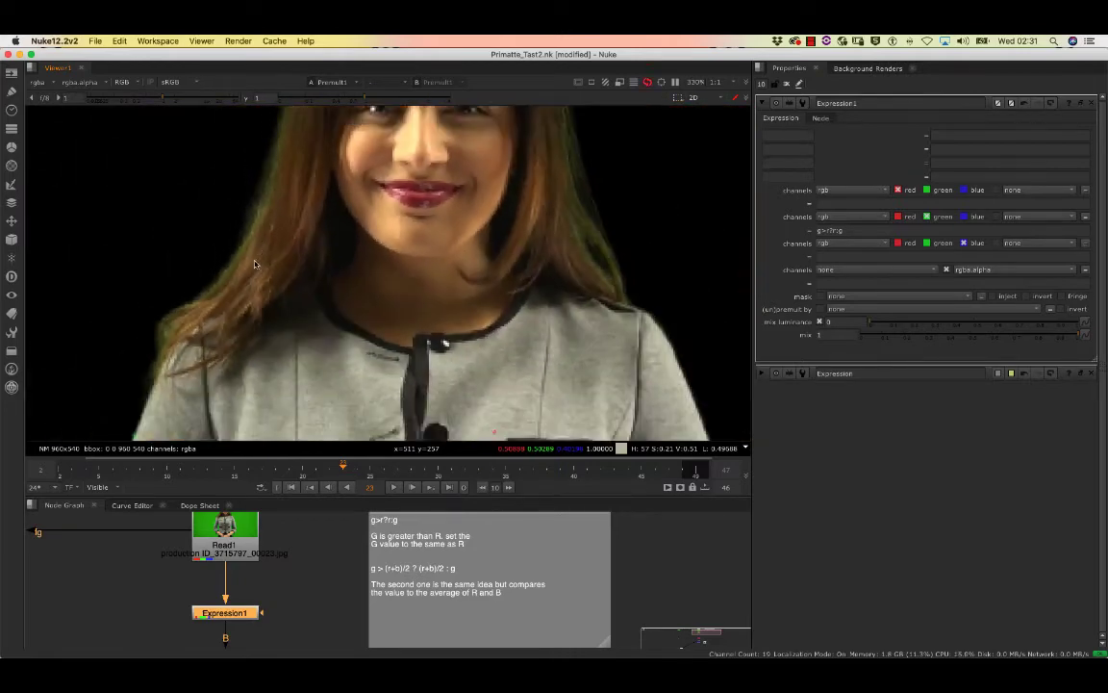
{"action": "scroll", "coordinate": [255, 264], "scroll_direction": "down", "scroll_amount": 3}
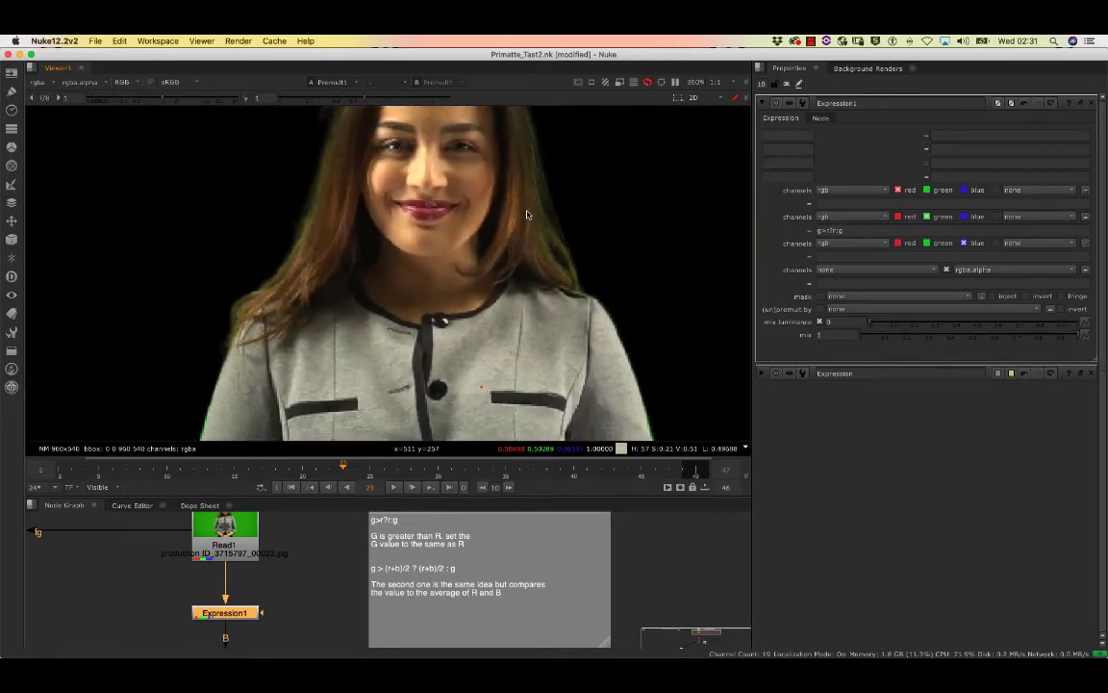
{"action": "scroll", "coordinate": [531, 211], "scroll_direction": "up", "scroll_amount": 2}
{"action": "scroll", "coordinate": [522, 213], "scroll_direction": "down", "scroll_amount": 1}
{"action": "middle_click_drag", "start_coordinate": [520, 213], "coordinate": [514, 234]}
{"action": "scroll", "coordinate": [517, 227], "scroll_direction": "up", "scroll_amount": 3}
{"action": "scroll", "coordinate": [508, 242], "scroll_direction": "down", "scroll_amount": 4}
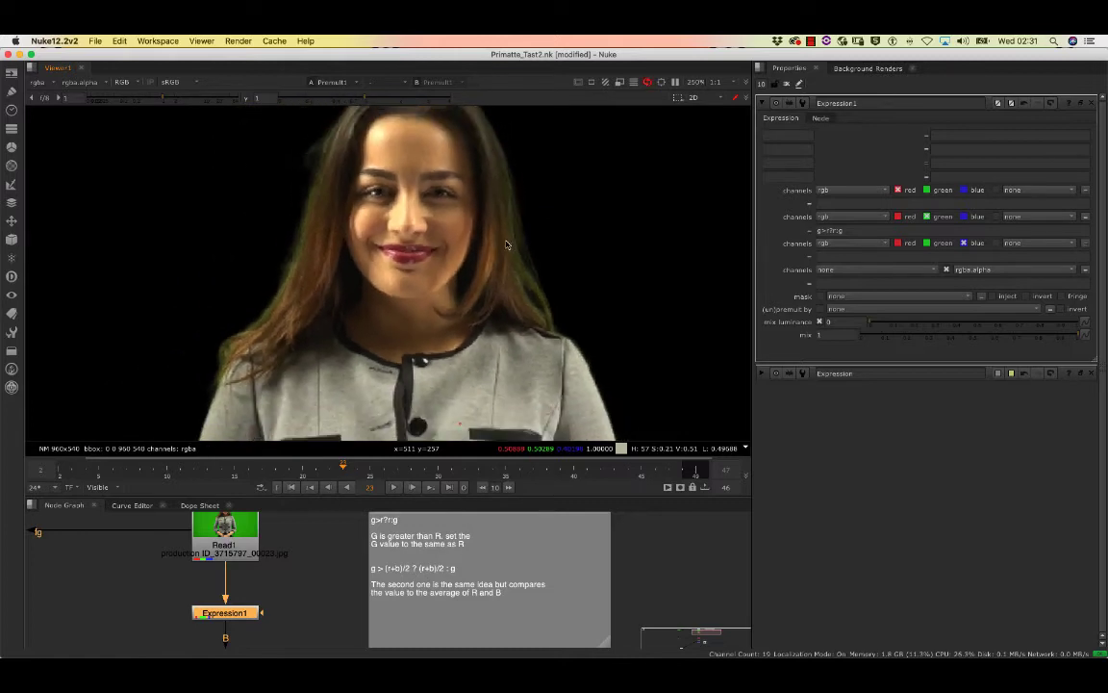
Step: Reopen the Expression1 node's properties and clear the green channel's expression
{"action": "left_click", "coordinate": [402, 570]}
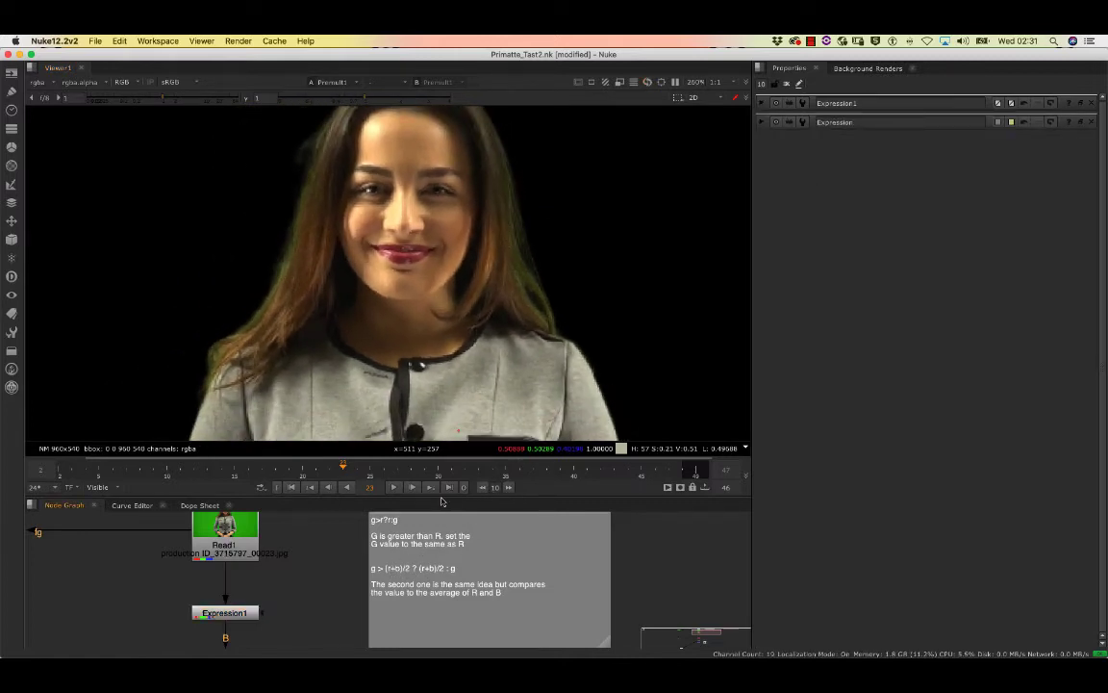
{"action": "double_click", "coordinate": [227, 613]}
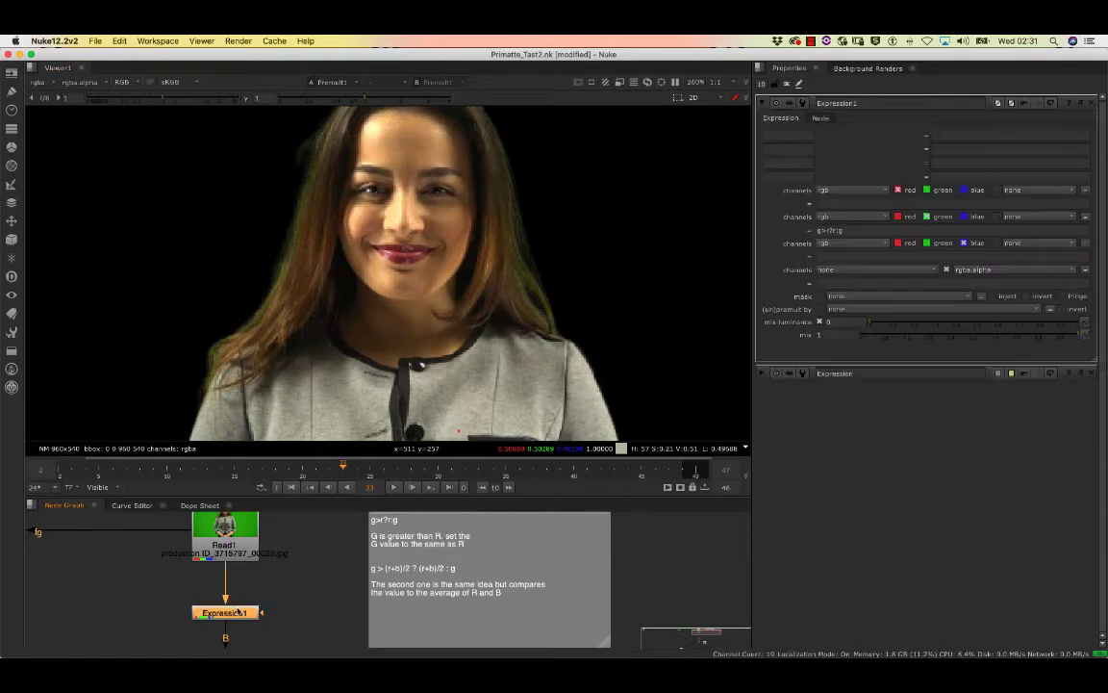
{"action": "left_click_drag", "start_coordinate": [835, 231], "coordinate": [787, 229]}
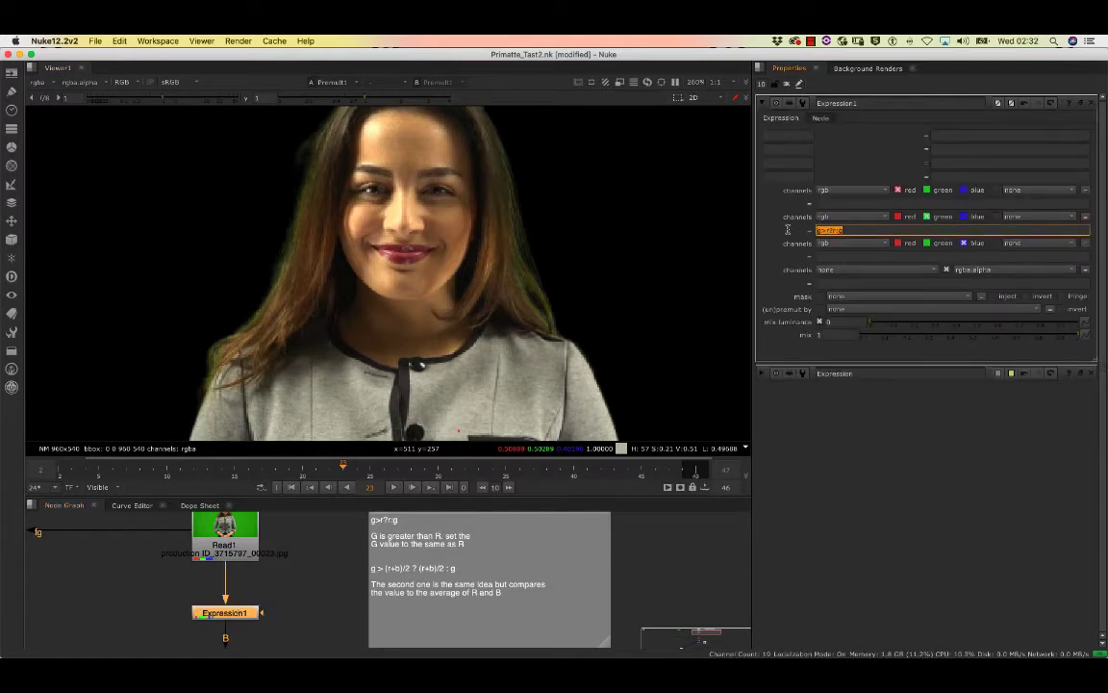
{"action": "key", "text": "BackSpace"}
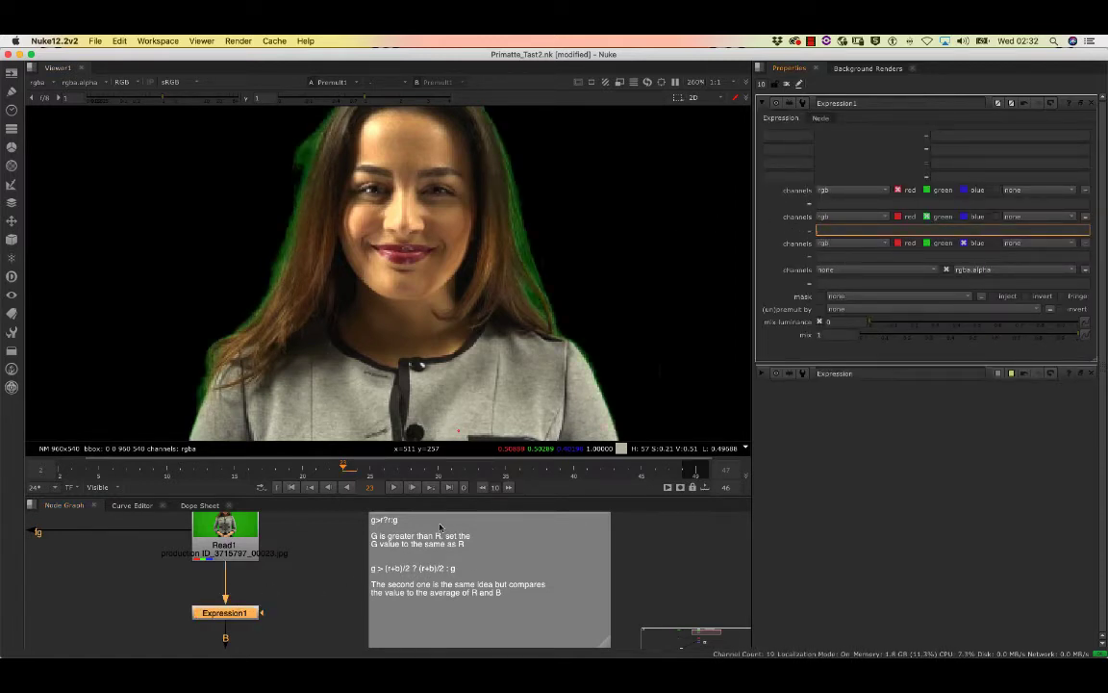
Step: Open the Expression note's properties and select the averaging formula g > (r+b)/2 ? (r+b)/2 : g in its label
{"action": "left_click", "coordinate": [405, 566]}
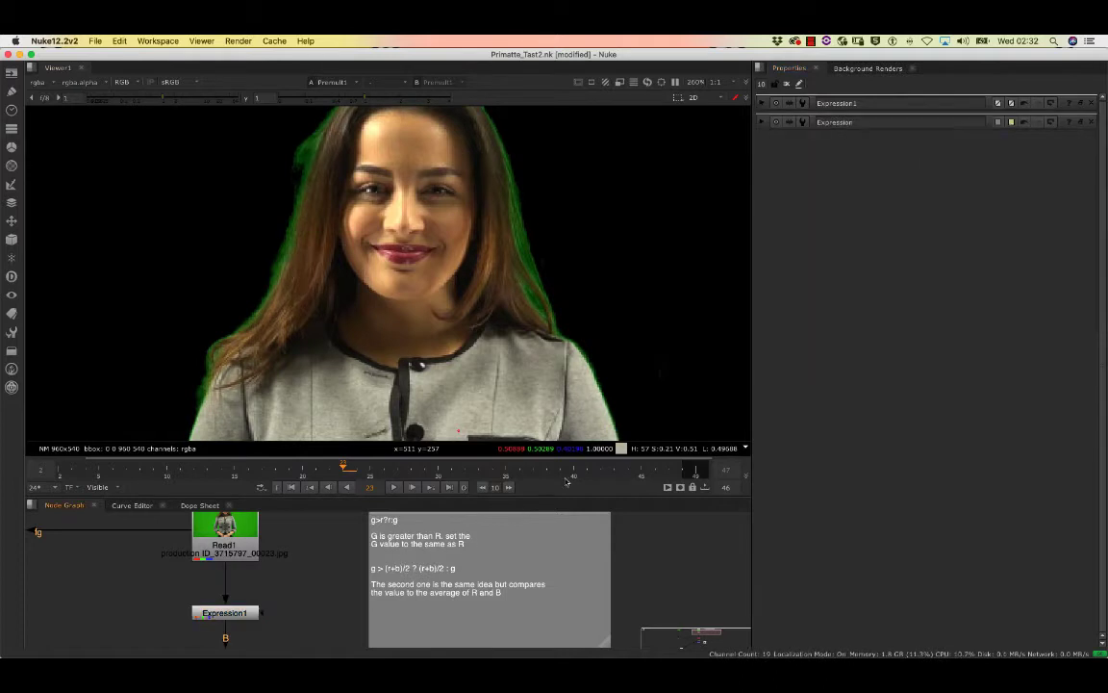
{"action": "left_click", "coordinate": [249, 619]}
{"action": "left_click", "coordinate": [486, 538]}
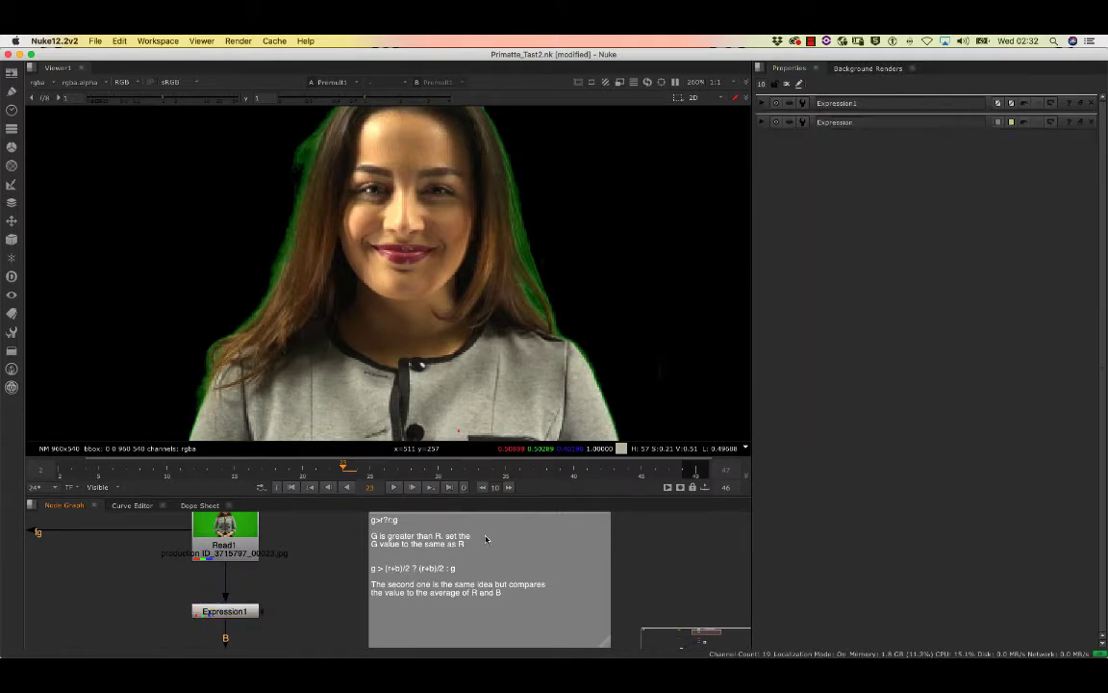
{"action": "scroll", "coordinate": [603, 539], "scroll_direction": "up", "scroll_amount": 2}
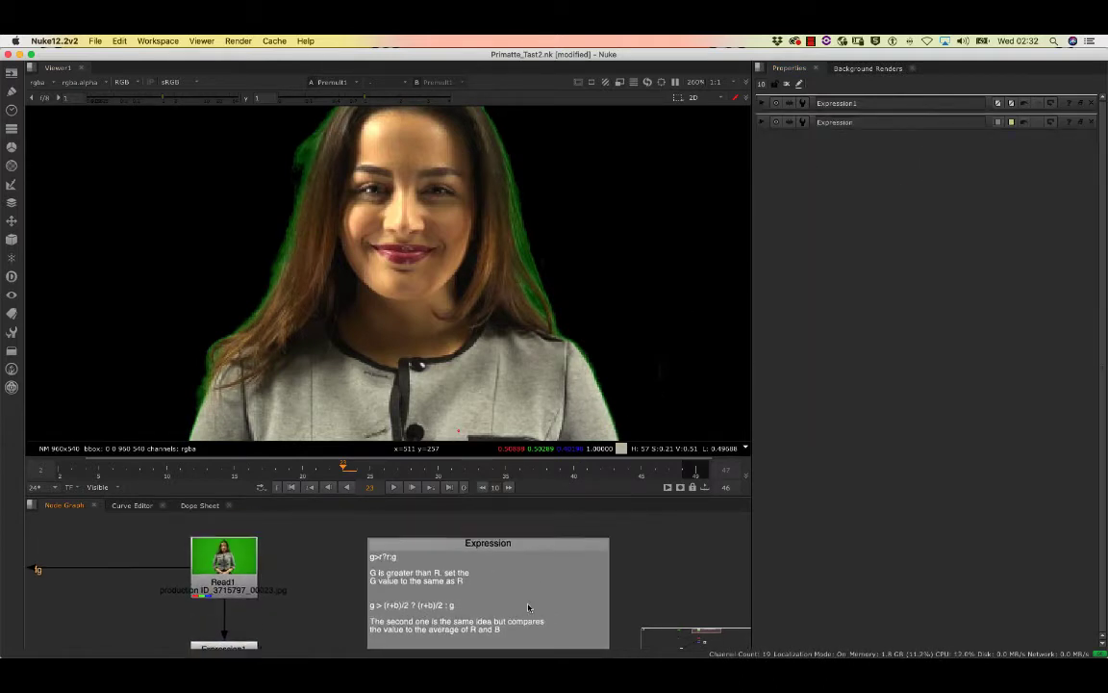
{"action": "left_click", "coordinate": [528, 541]}
{"action": "left_click_drag", "start_coordinate": [886, 181], "coordinate": [805, 179]}
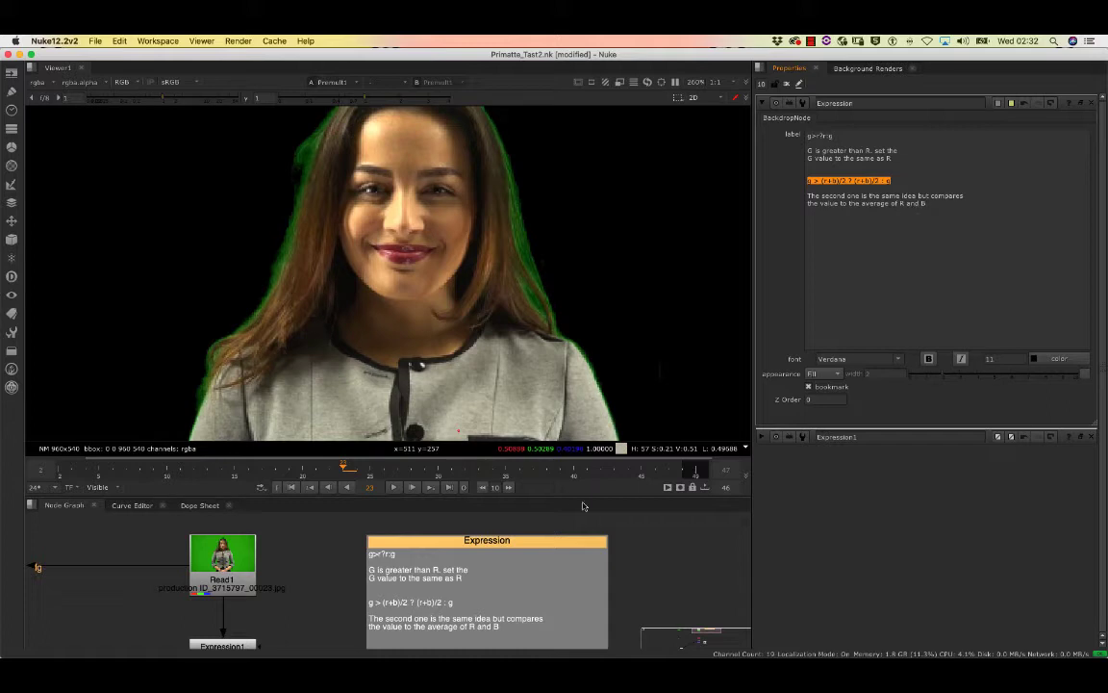
Step: Reopen the Expression note's properties and copy the formula g > (r+b)/2 ? (r+b)/2 : g from its label
{"action": "left_click_drag", "start_coordinate": [488, 544], "coordinate": [487, 531]}
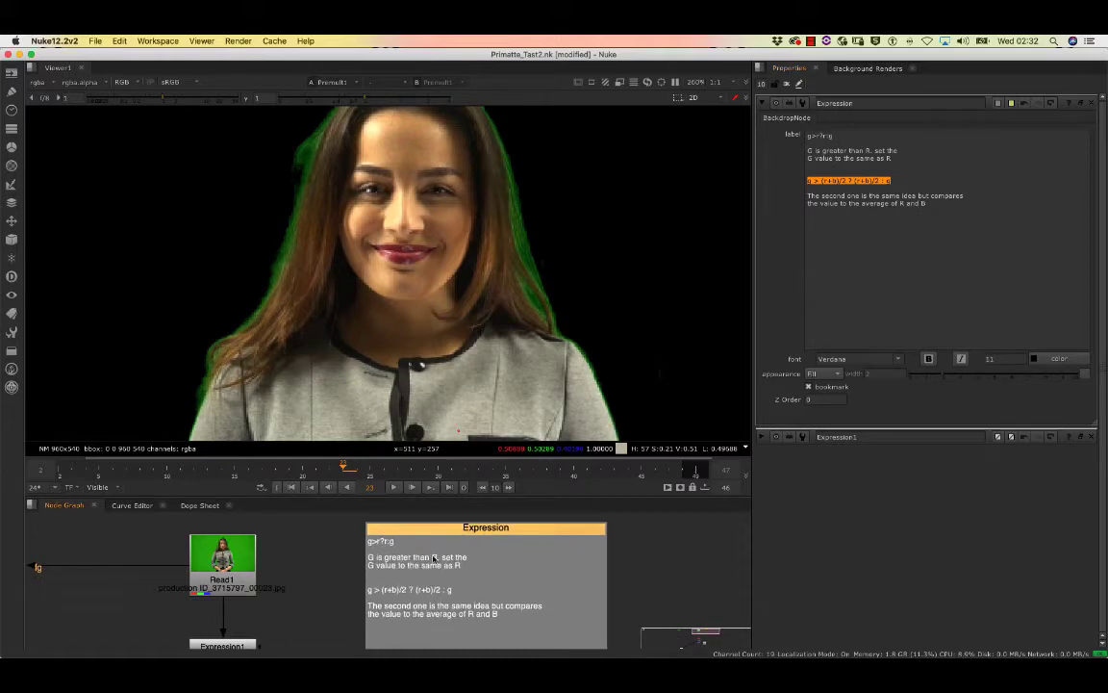
{"action": "left_click", "coordinate": [445, 584]}
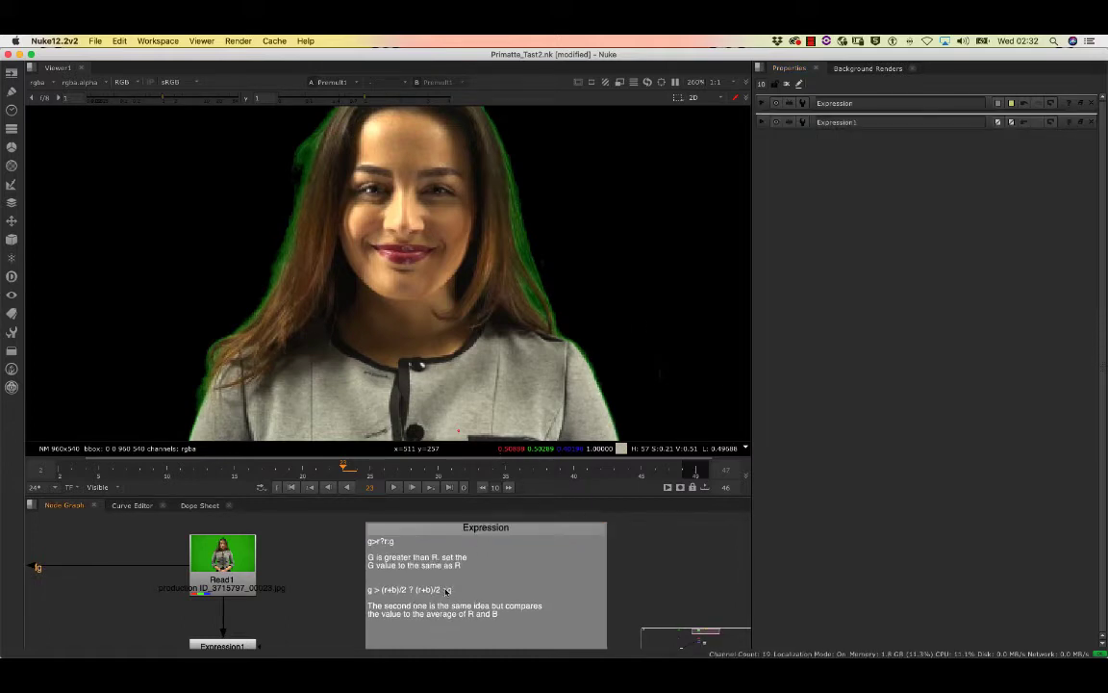
{"action": "double_click", "coordinate": [475, 528]}
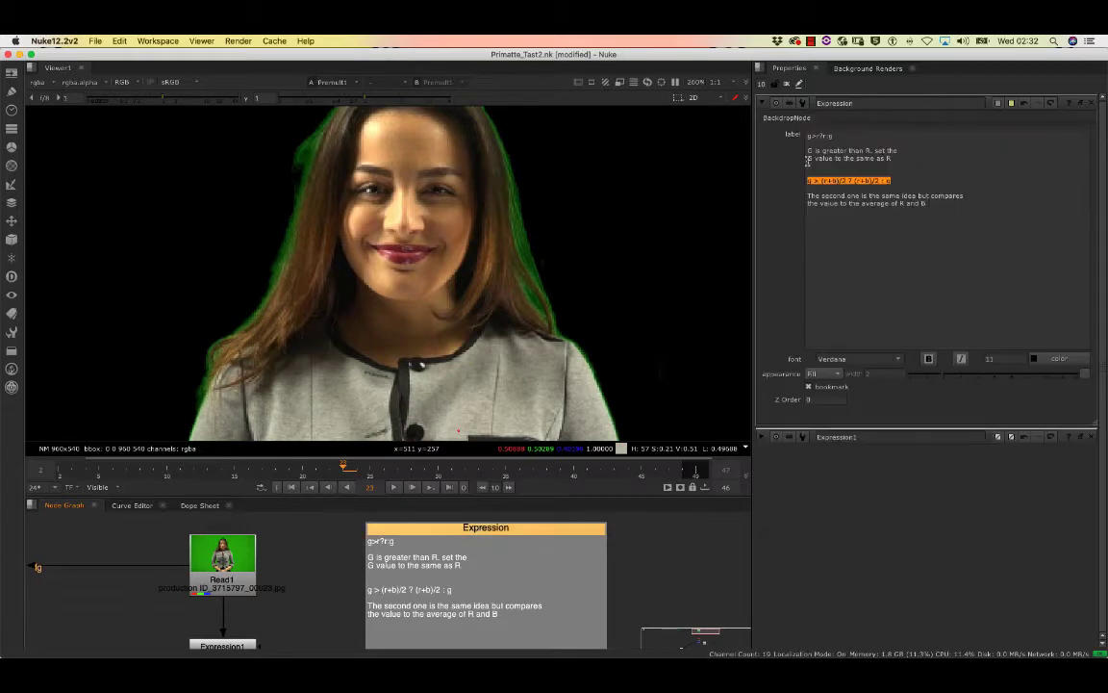
{"action": "left_click", "coordinate": [864, 185]}
{"action": "left_click_drag", "start_coordinate": [892, 181], "coordinate": [806, 179]}
{"action": "left_click", "coordinate": [807, 182]}
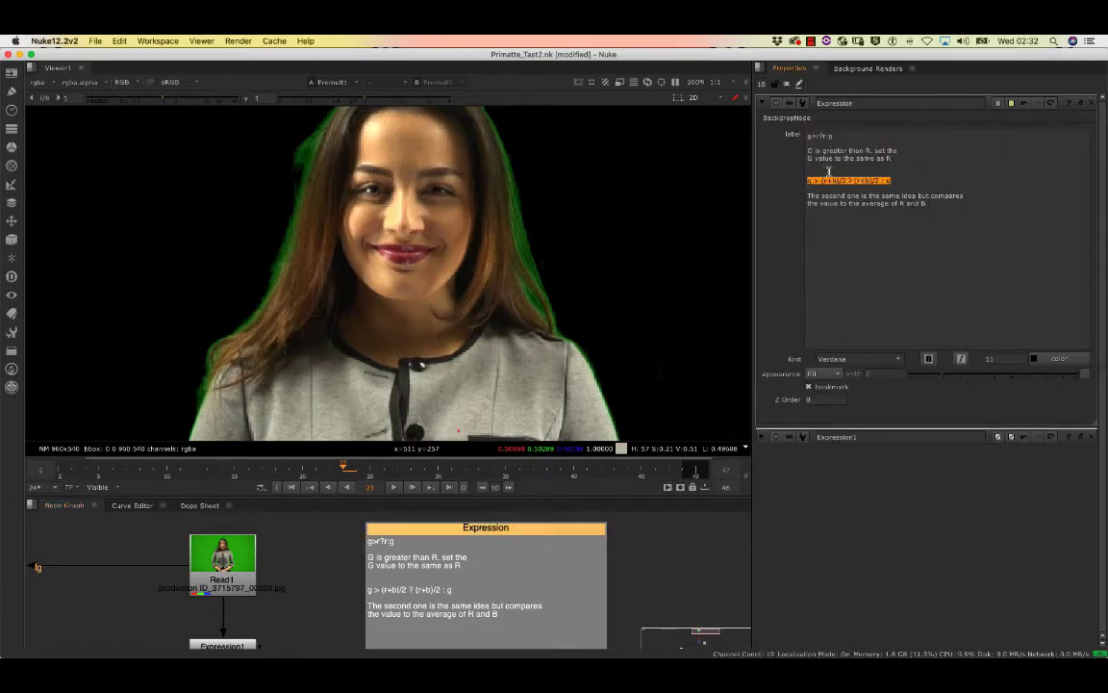
Step: Enter the formula g > (r+b)/2 ? (r+b)/2 : g as the green channel's expression in the Expression1 node
{"action": "middle_click_drag", "start_coordinate": [252, 563], "coordinate": [281, 525]}
{"action": "scroll", "coordinate": [259, 578], "scroll_direction": "down", "scroll_amount": 2}
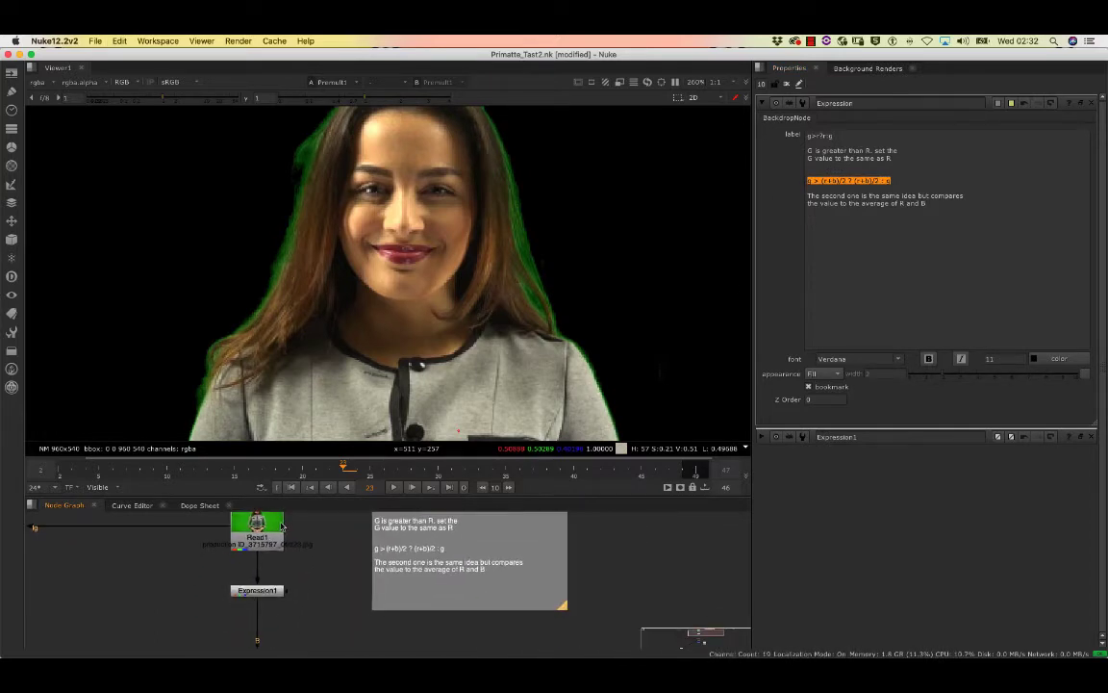
{"action": "double_click", "coordinate": [267, 593]}
{"action": "double_click", "coordinate": [272, 584]}
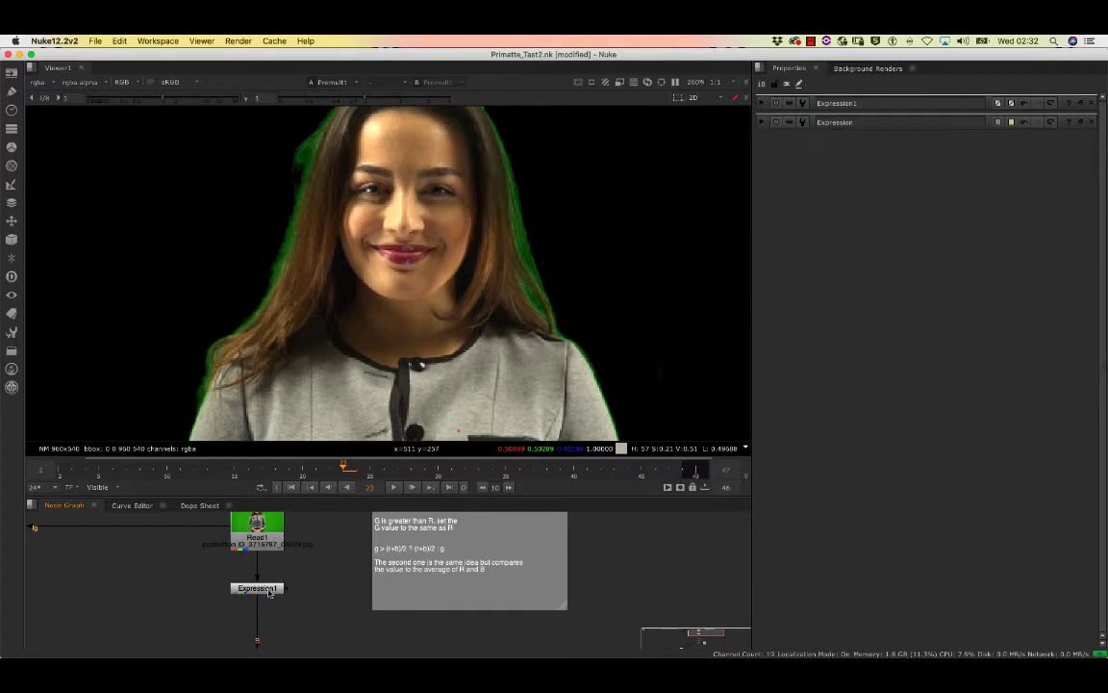
{"action": "left_click", "coordinate": [830, 231]}
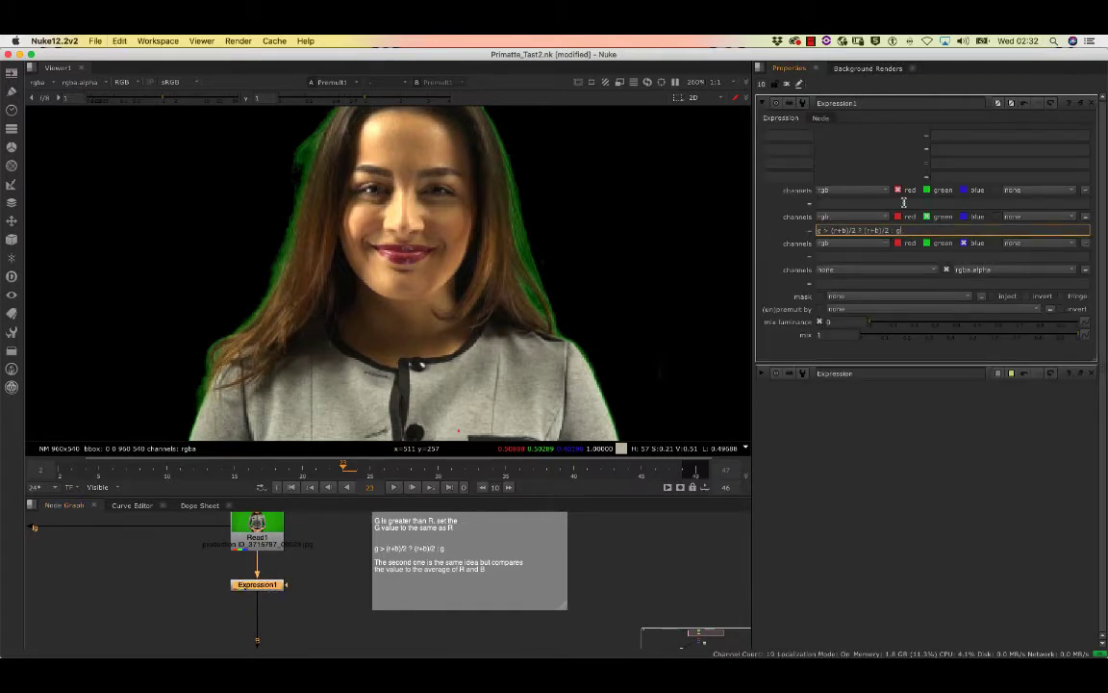
{"action": "key", "text": "Return"}
Step: Inspect the woman's hair edges, face, jacket and hands up close for remaining green spill under the averaging formula
{"action": "scroll", "coordinate": [539, 221], "scroll_direction": "up", "scroll_amount": 3}
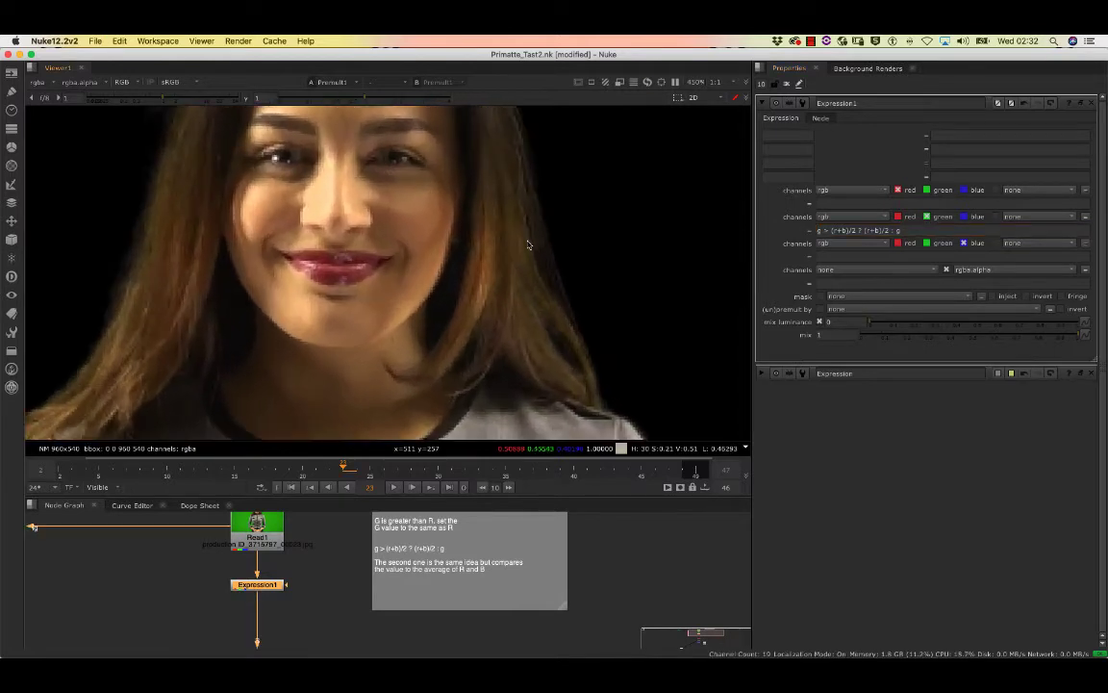
{"action": "scroll", "coordinate": [527, 245], "scroll_direction": "down", "scroll_amount": 3}
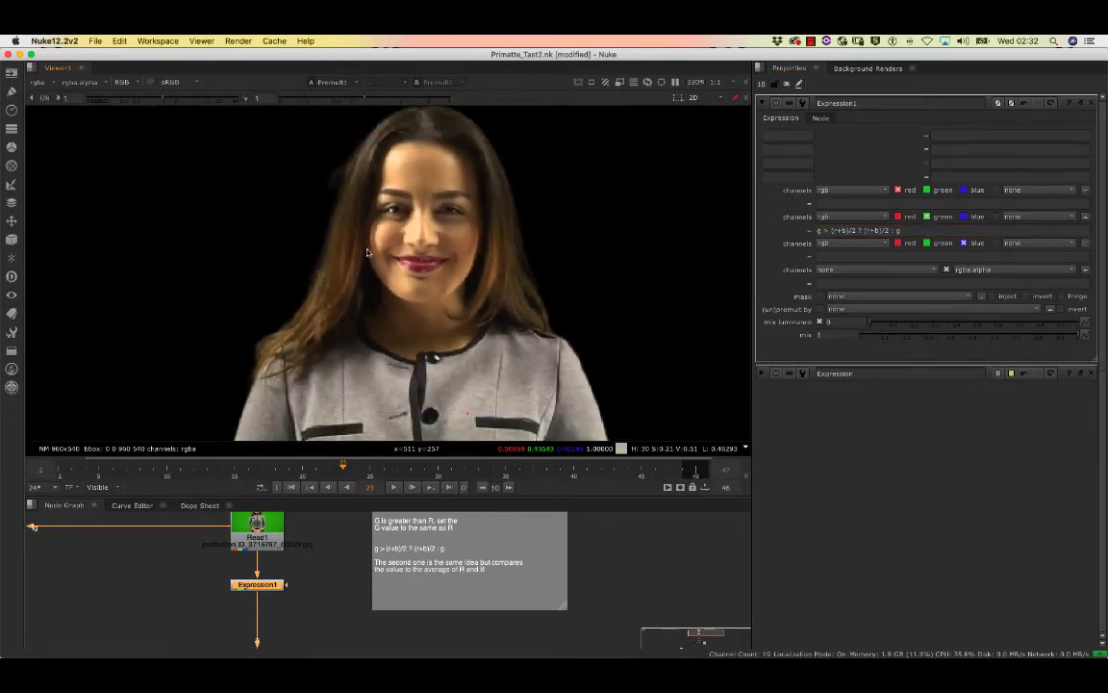
{"action": "scroll", "coordinate": [367, 252], "scroll_direction": "up", "scroll_amount": 5}
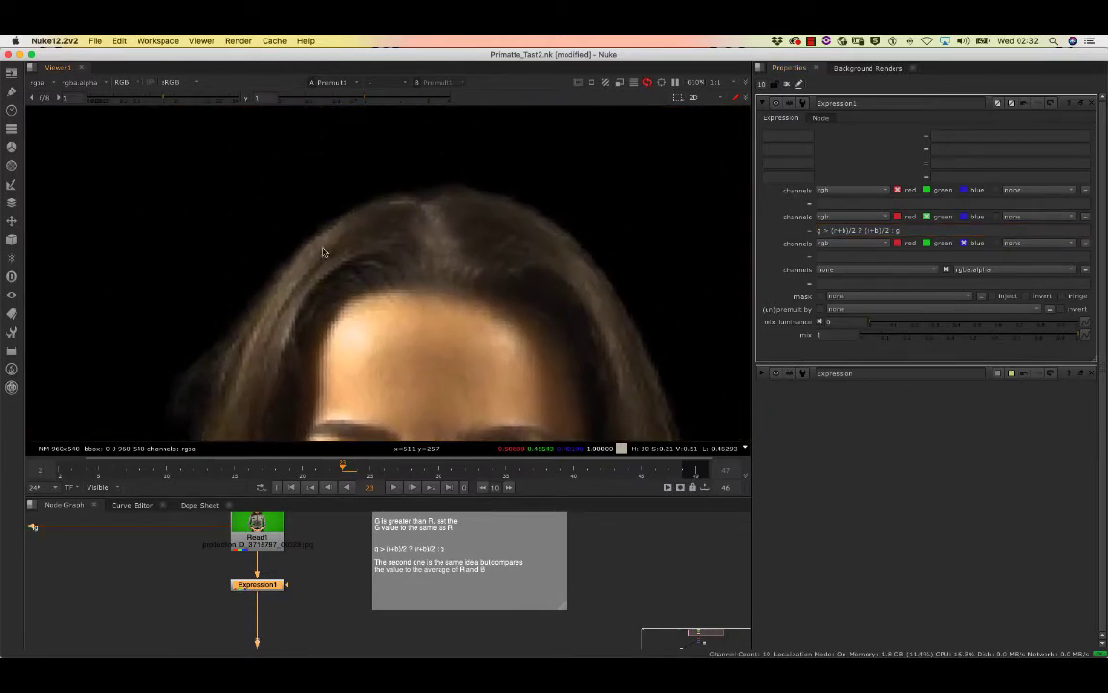
{"action": "scroll", "coordinate": [323, 252], "scroll_direction": "down", "scroll_amount": 10}
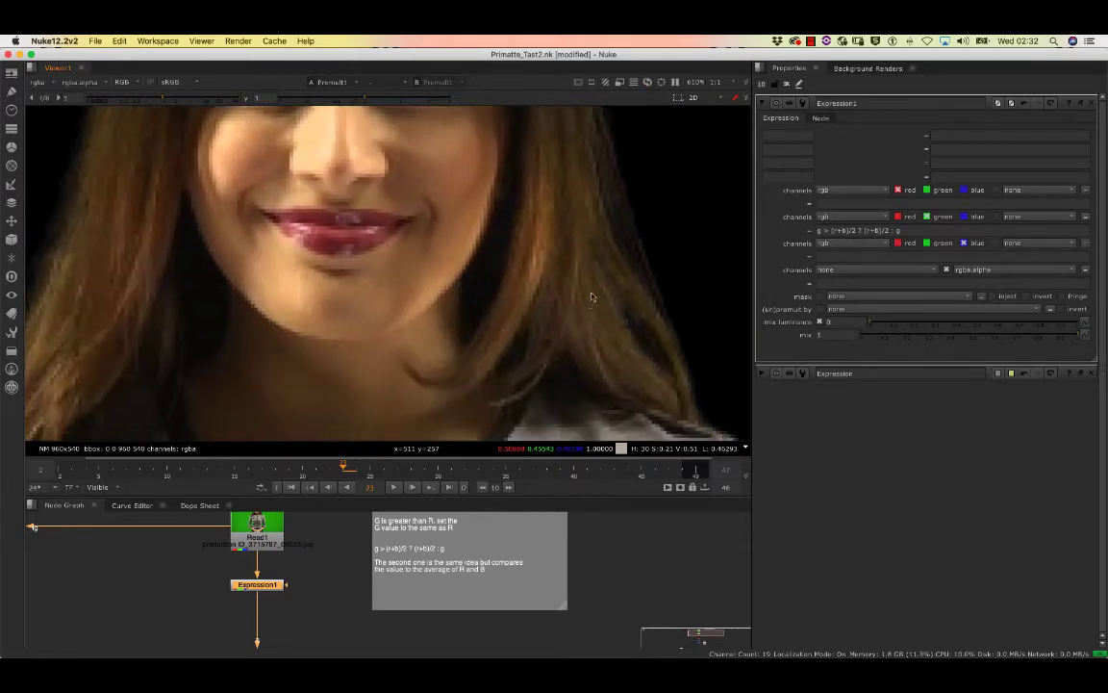
{"action": "scroll", "coordinate": [592, 297], "scroll_direction": "down", "scroll_amount": 5}
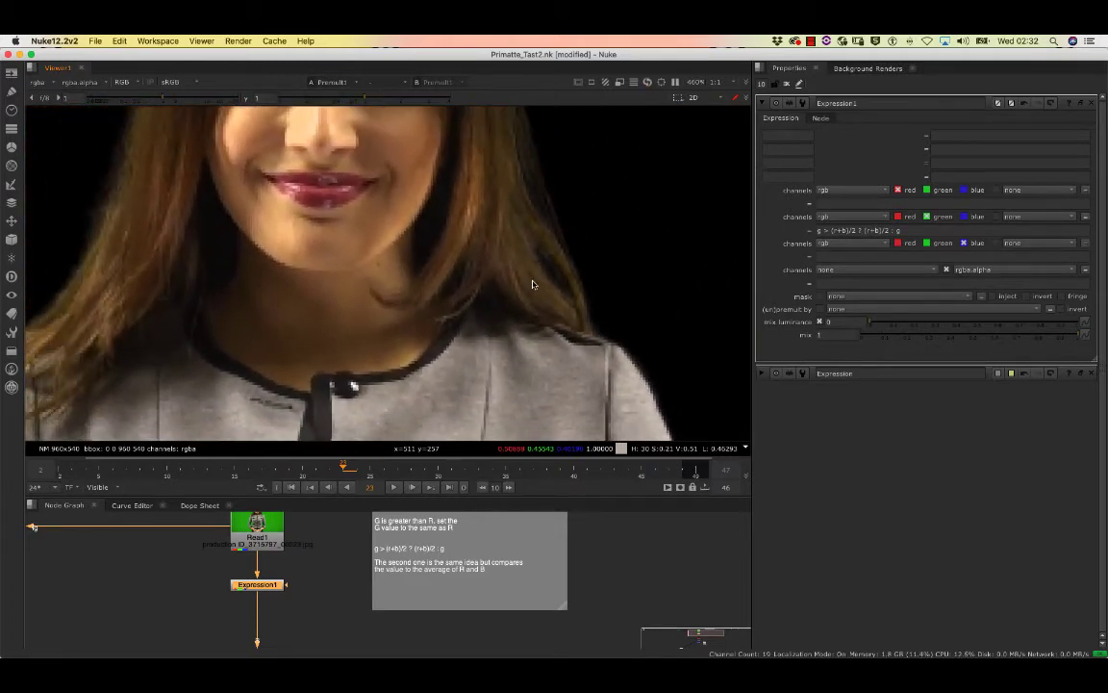
{"action": "scroll", "coordinate": [548, 275], "scroll_direction": "down", "scroll_amount": 3}
{"action": "scroll", "coordinate": [241, 241], "scroll_direction": "up", "scroll_amount": 2}
{"action": "scroll", "coordinate": [202, 260], "scroll_direction": "down", "scroll_amount": 3}
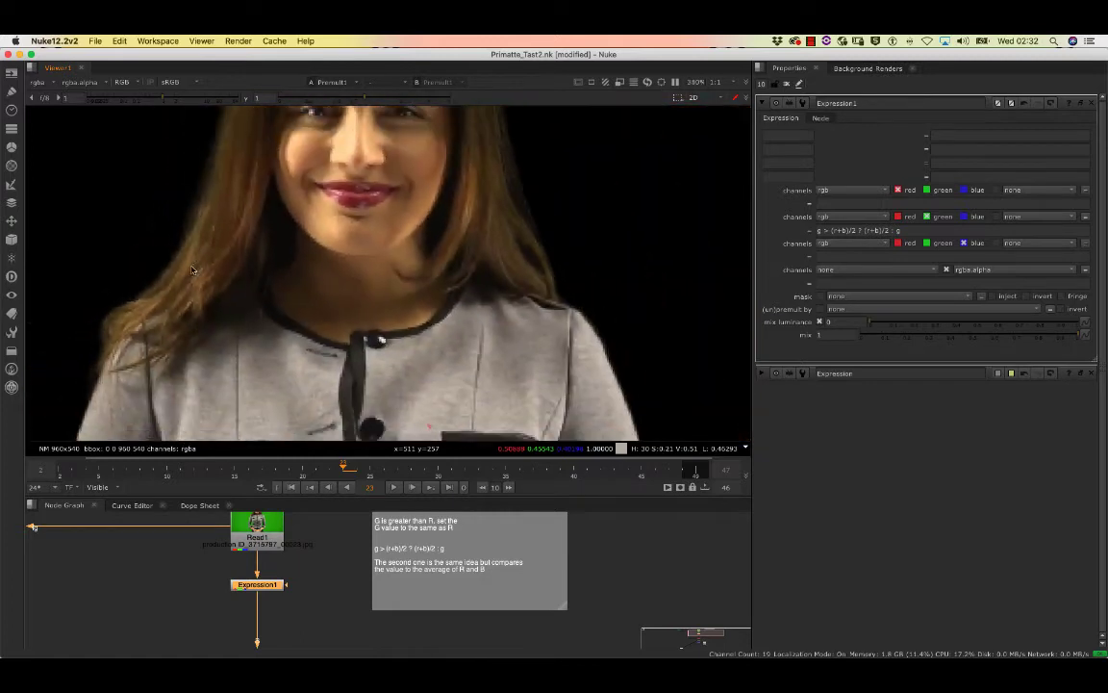
{"action": "scroll", "coordinate": [191, 271], "scroll_direction": "down", "scroll_amount": 4}
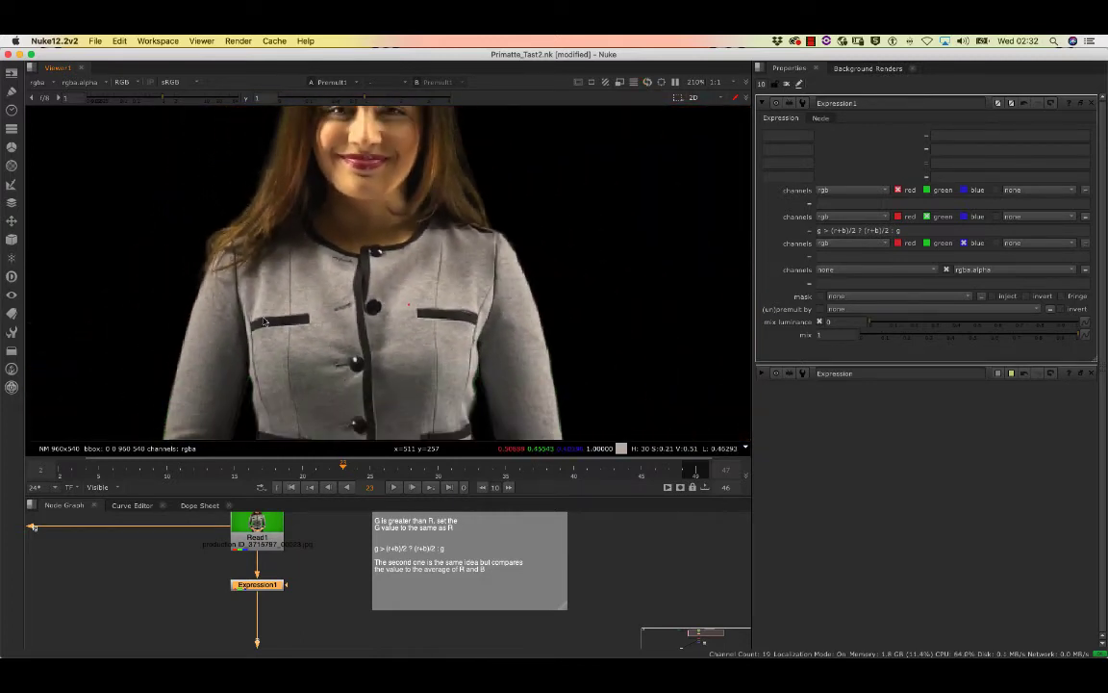
{"action": "scroll", "coordinate": [264, 323], "scroll_direction": "down", "scroll_amount": 5}
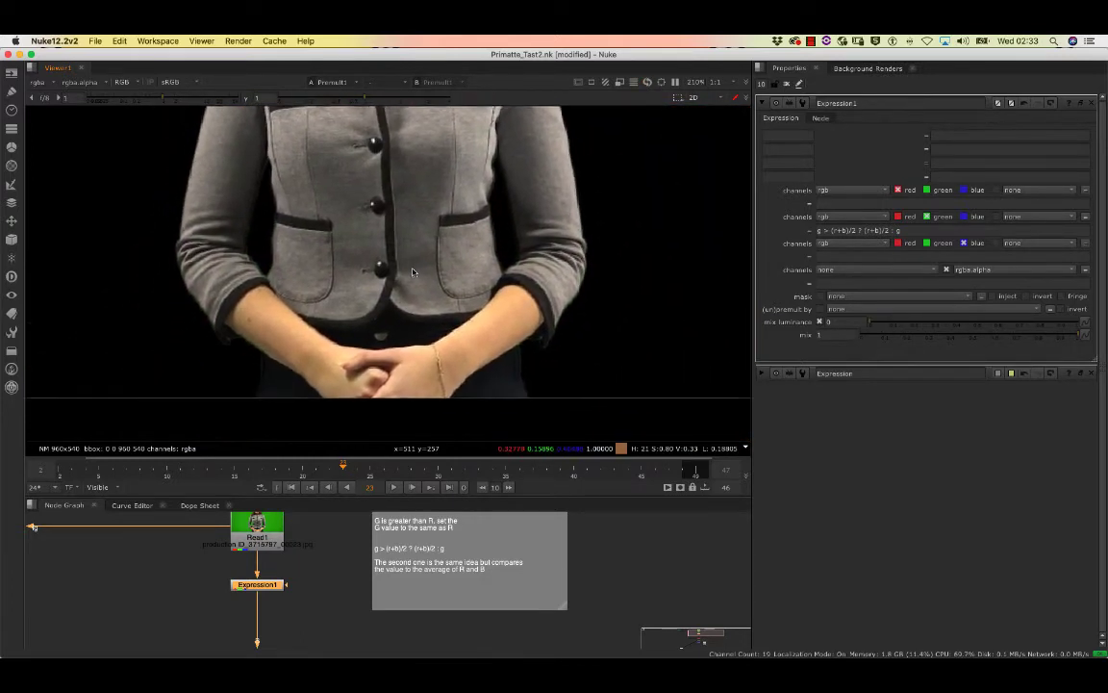
{"action": "scroll", "coordinate": [404, 279], "scroll_direction": "down", "scroll_amount": 5}
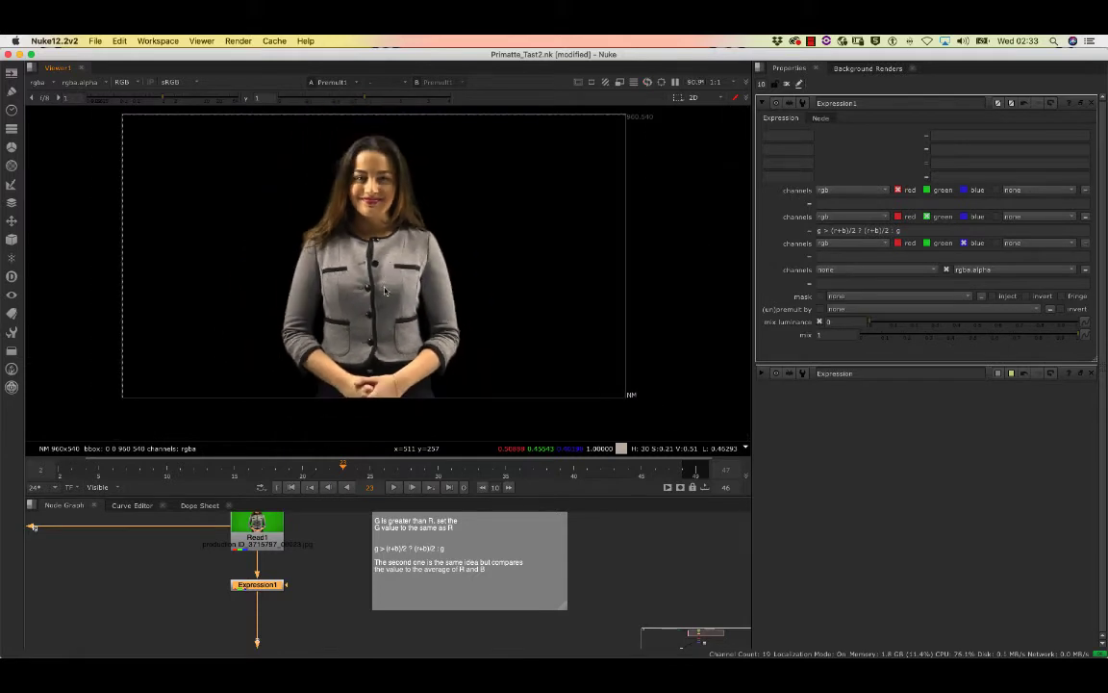
{"action": "scroll", "coordinate": [384, 290], "scroll_direction": "up", "scroll_amount": 3}
Step: Toggle the Expression1 node off and on to compare the spill on the jacket, face and hair with and without suppression
{"action": "left_click", "coordinate": [272, 584]}
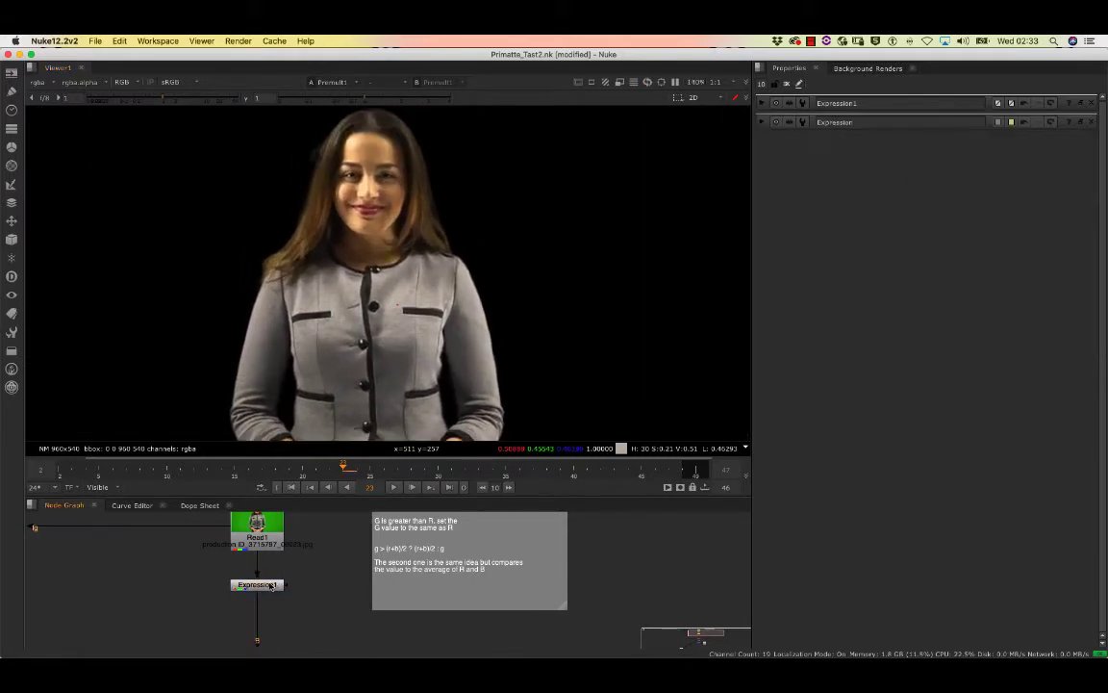
{"action": "double_click", "coordinate": [272, 586]}
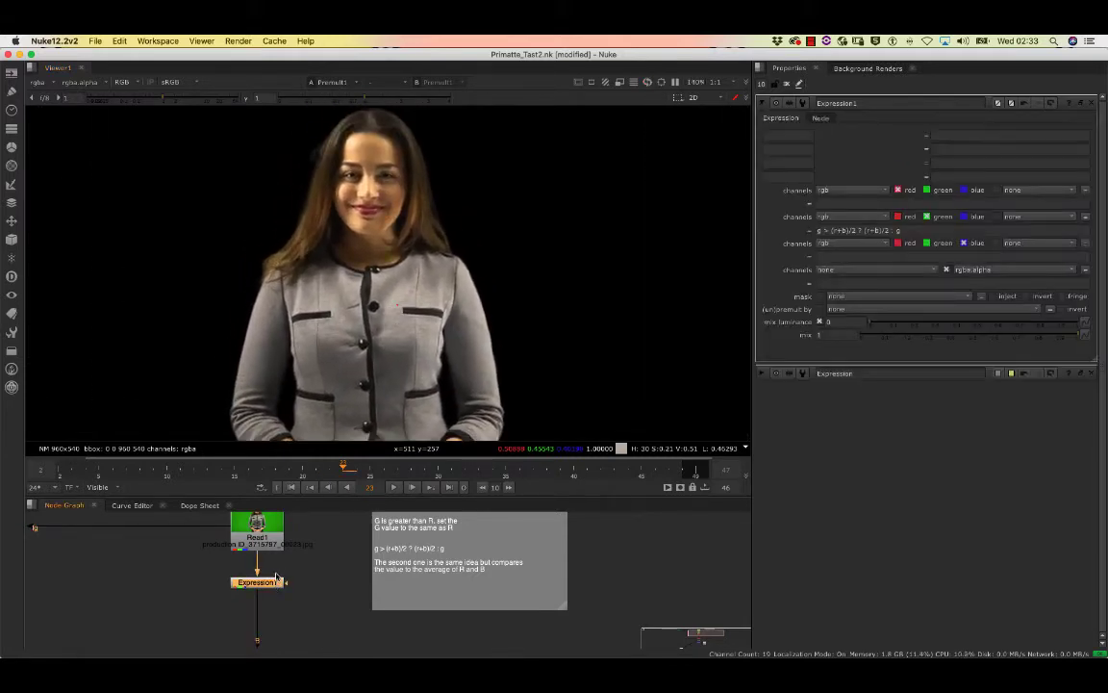
{"action": "key", "text": "1"}
{"action": "scroll", "coordinate": [323, 335], "scroll_direction": "up", "scroll_amount": 5}
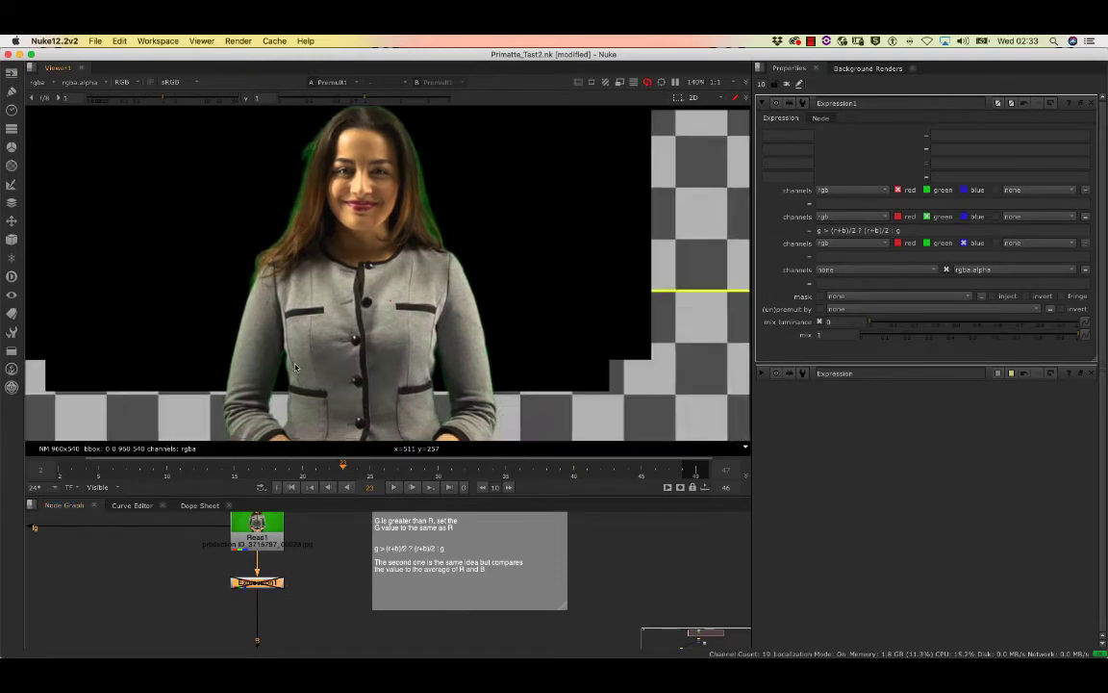
{"action": "scroll", "coordinate": [299, 348], "scroll_direction": "up", "scroll_amount": 1}
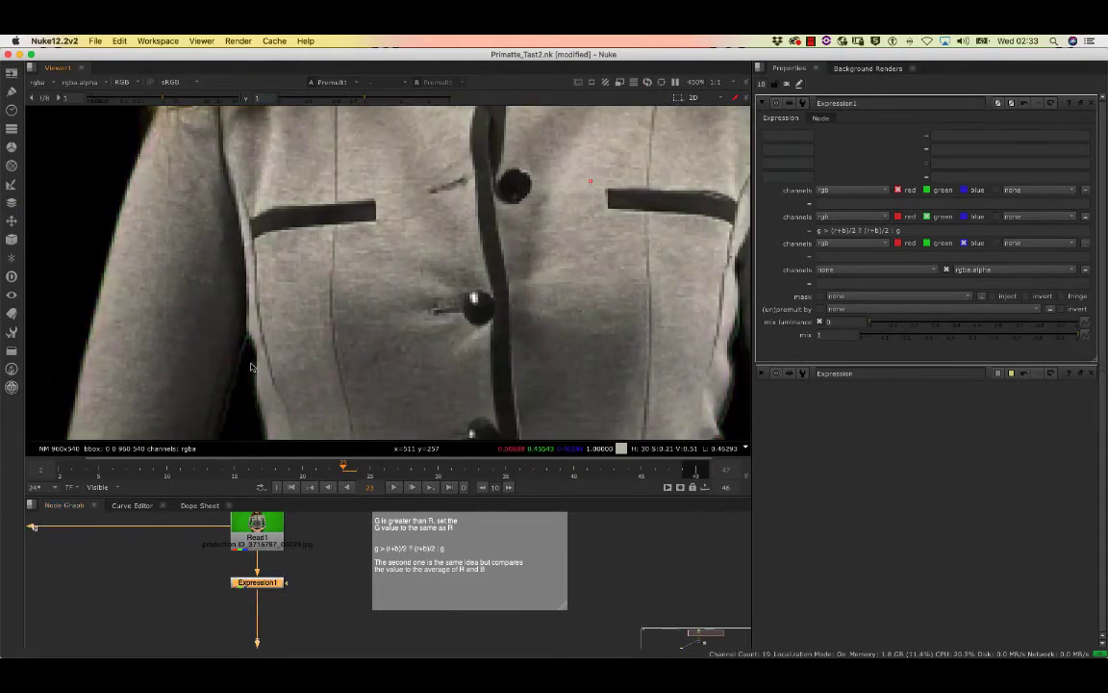
{"action": "scroll", "coordinate": [337, 289], "scroll_direction": "up", "scroll_amount": 10}
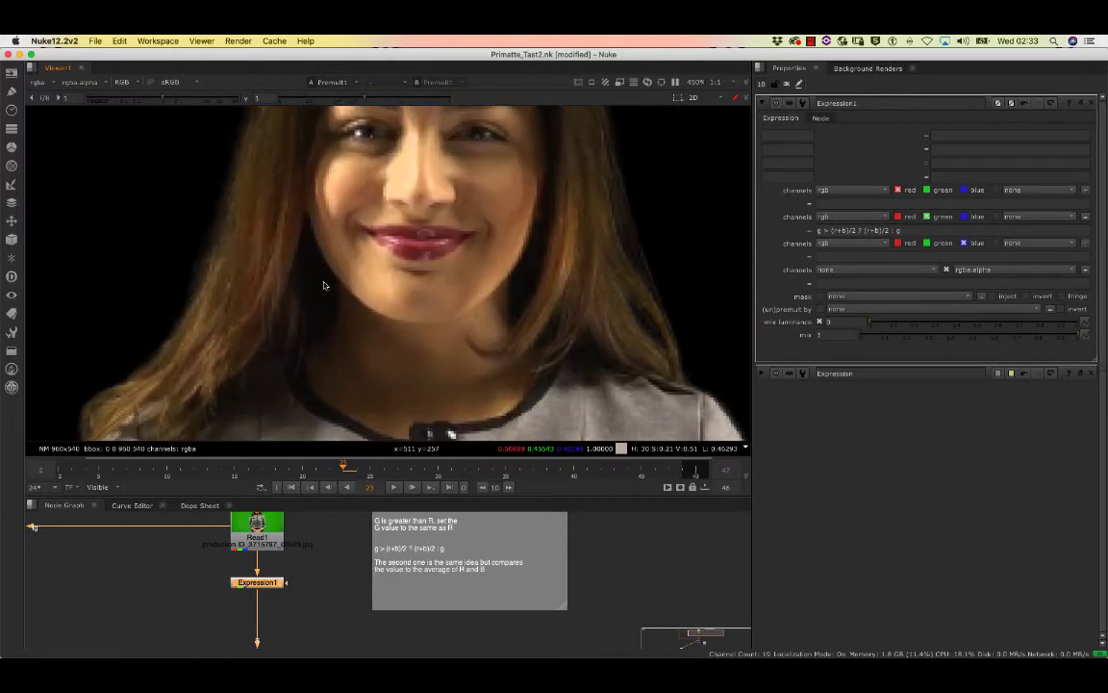
{"action": "scroll", "coordinate": [360, 280], "scroll_direction": "up", "scroll_amount": 5}
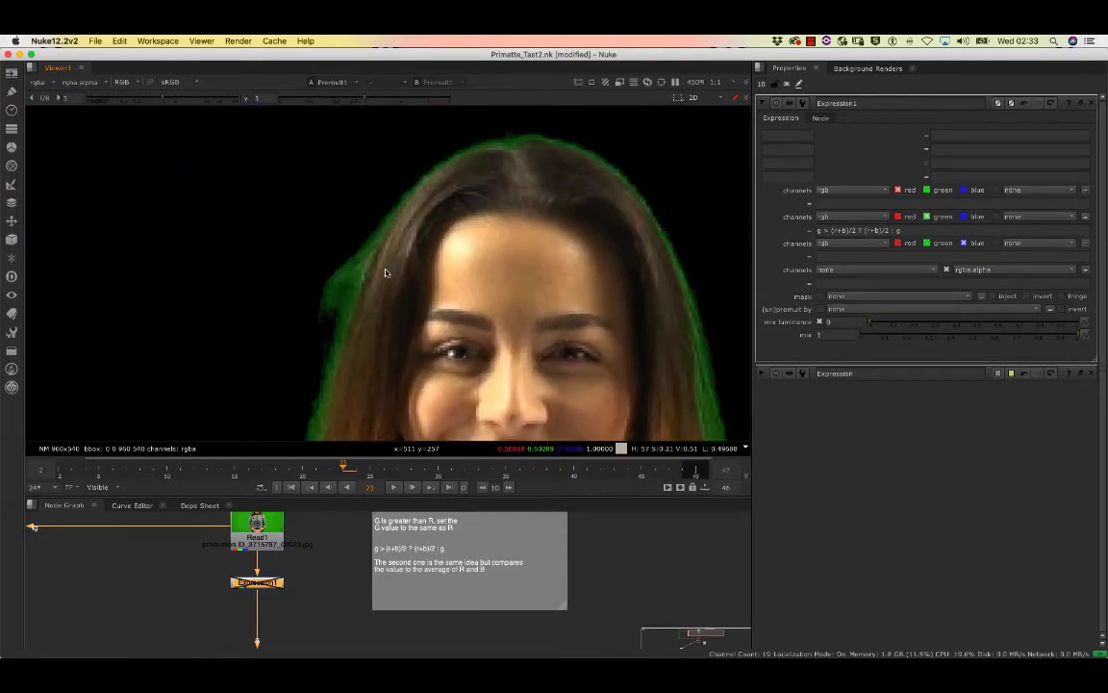
{"action": "scroll", "coordinate": [453, 209], "scroll_direction": "down", "scroll_amount": 8}
{"action": "scroll", "coordinate": [462, 207], "scroll_direction": "up", "scroll_amount": 1}
{"action": "scroll", "coordinate": [481, 210], "scroll_direction": "down", "scroll_amount": 2}
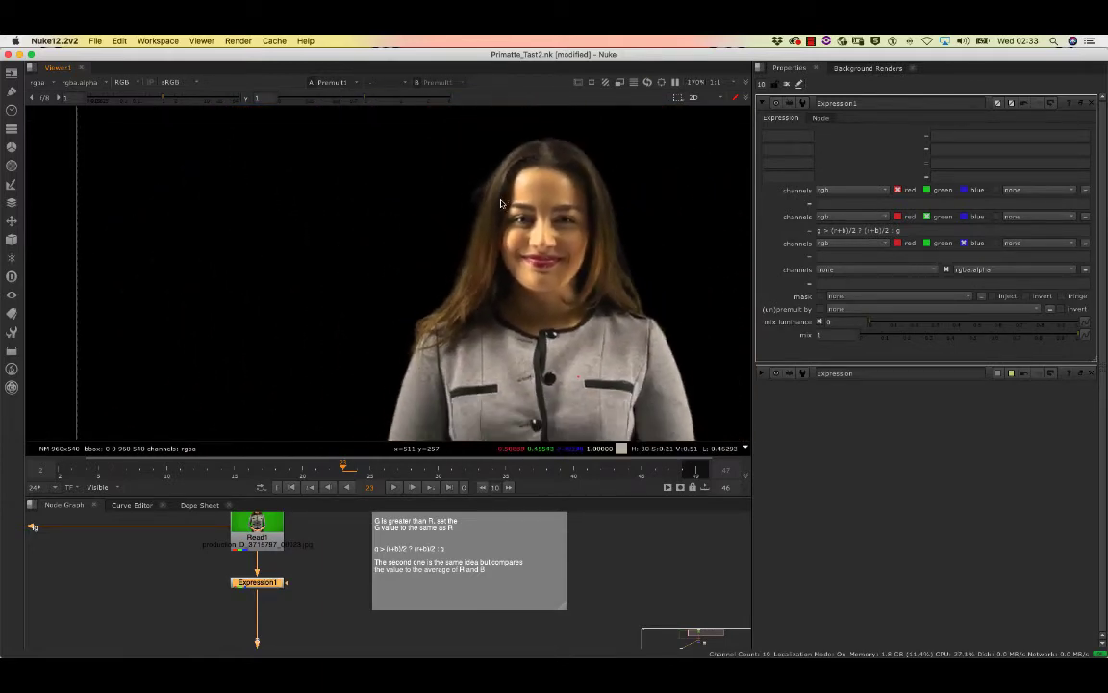
{"action": "scroll", "coordinate": [496, 212], "scroll_direction": "down", "scroll_amount": 1}
{"action": "middle_click_drag", "start_coordinate": [498, 314], "coordinate": [514, 278]}
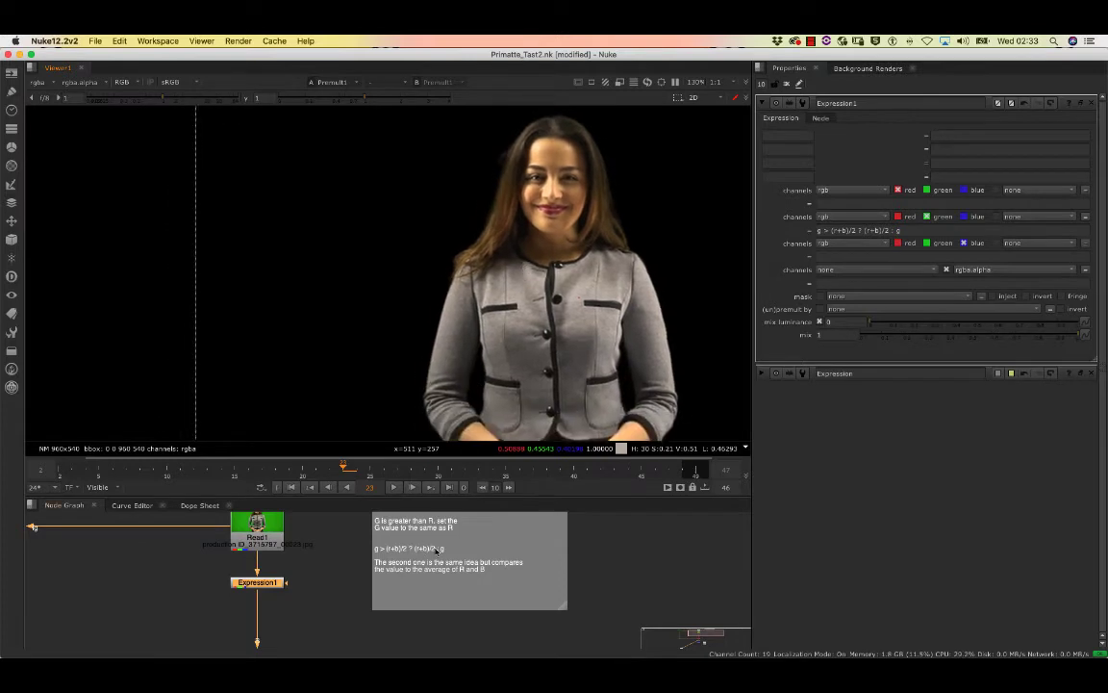
Step: Show the Merge1 node's output in the viewer to see the woman composited over the checkerboard
{"action": "left_click", "coordinate": [438, 549]}
{"action": "scroll", "coordinate": [466, 587], "scroll_direction": "down", "scroll_amount": 2}
{"action": "left_click_drag", "start_coordinate": [438, 538], "coordinate": [587, 541]}
{"action": "scroll", "coordinate": [527, 546], "scroll_direction": "down", "scroll_amount": 2}
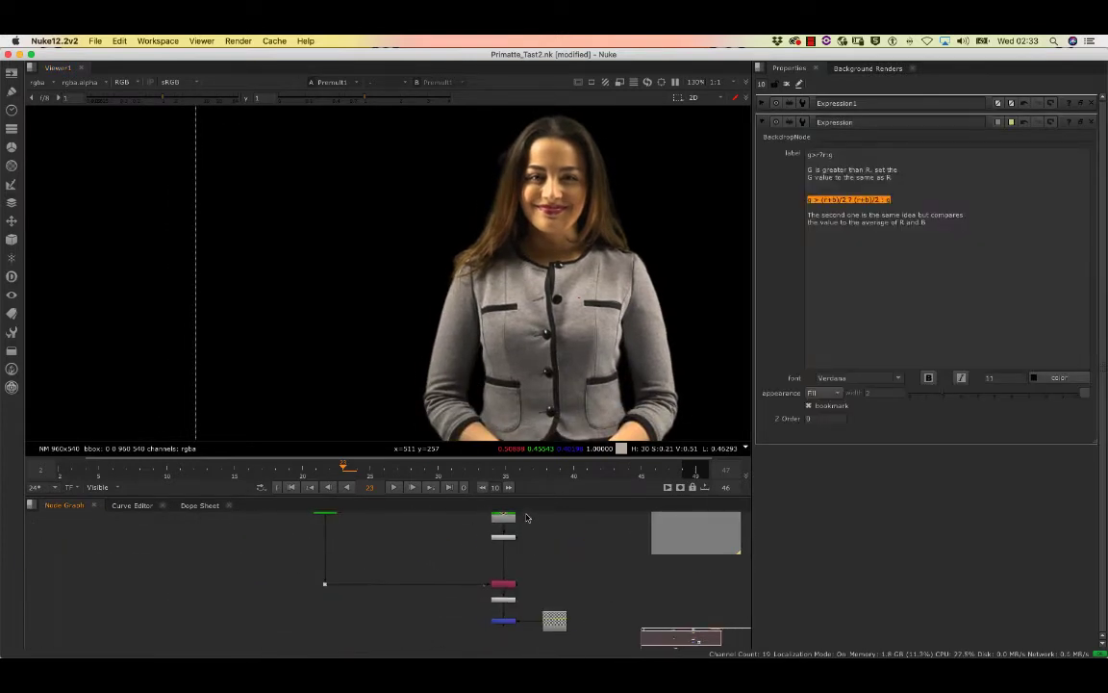
{"action": "middle_click_drag", "start_coordinate": [528, 546], "coordinate": [456, 554]}
{"action": "scroll", "coordinate": [456, 554], "scroll_direction": "down", "scroll_amount": 3}
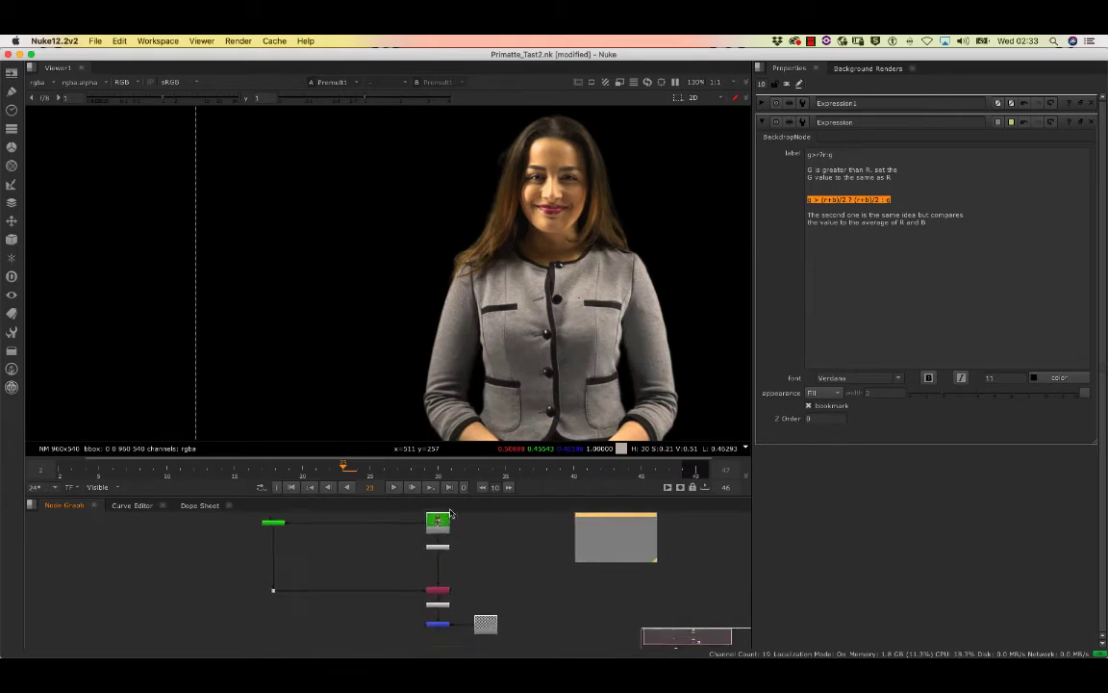
{"action": "left_click", "coordinate": [433, 591]}
{"action": "key", "text": "1"}
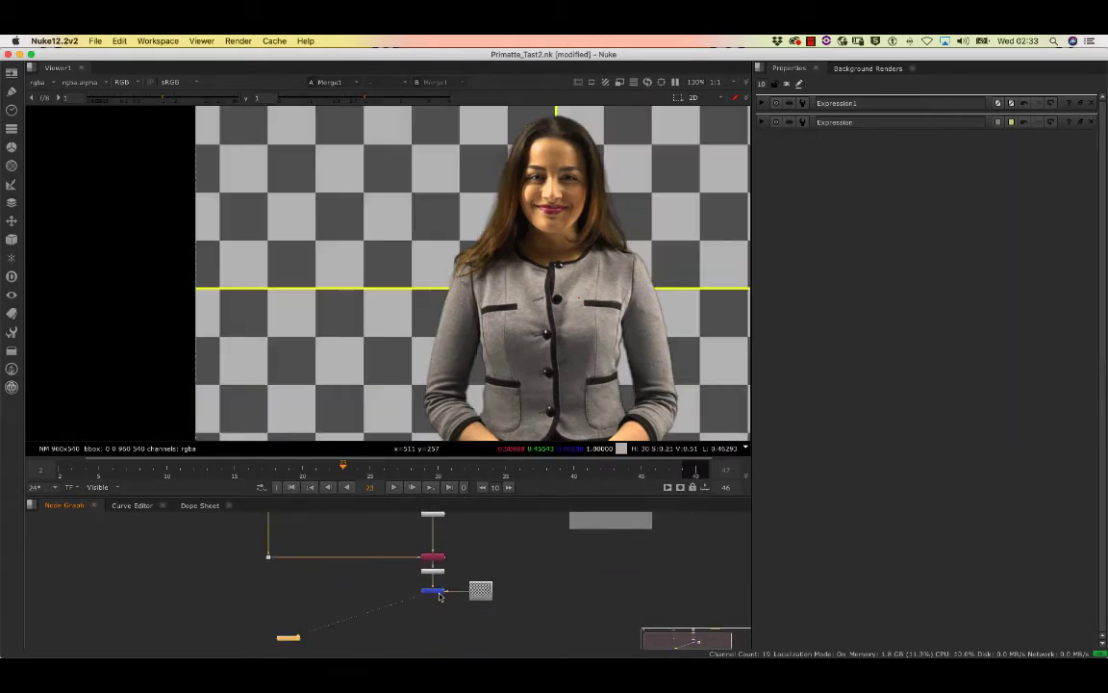
Step: Examine the hair and jacket edges of the despilled woman against the checkerboard background
{"action": "scroll", "coordinate": [551, 195], "scroll_direction": "up", "scroll_amount": 5}
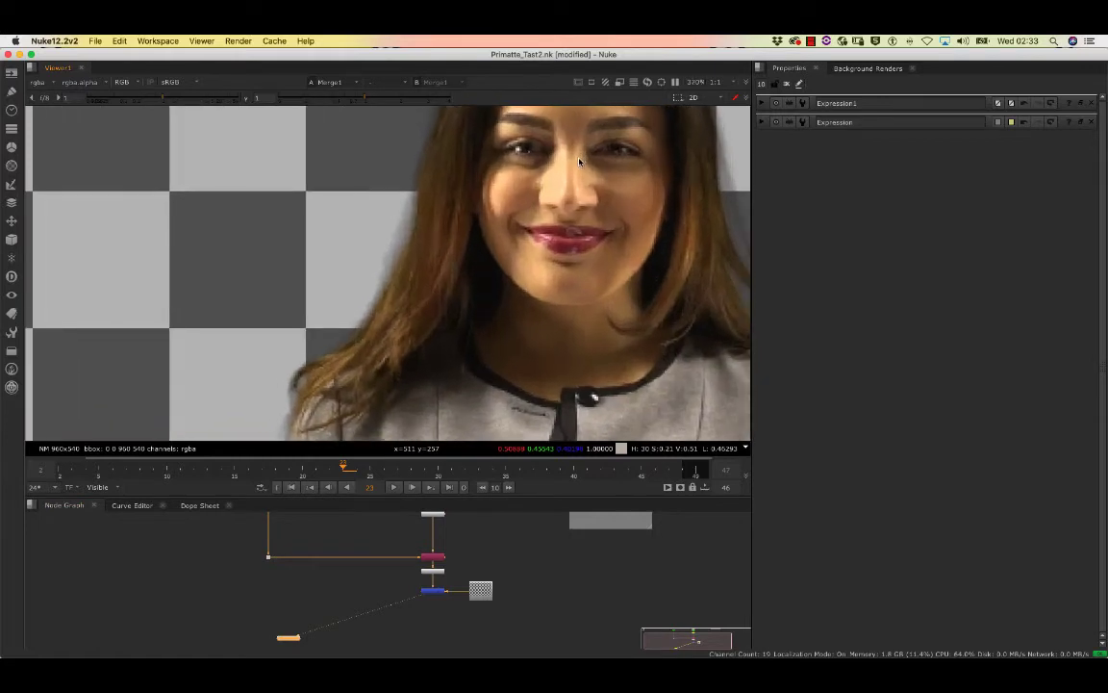
{"action": "scroll", "coordinate": [521, 142], "scroll_direction": "down", "scroll_amount": 2}
{"action": "middle_click_drag", "start_coordinate": [513, 107], "coordinate": [445, 196]}
{"action": "scroll", "coordinate": [375, 206], "scroll_direction": "down", "scroll_amount": 3}
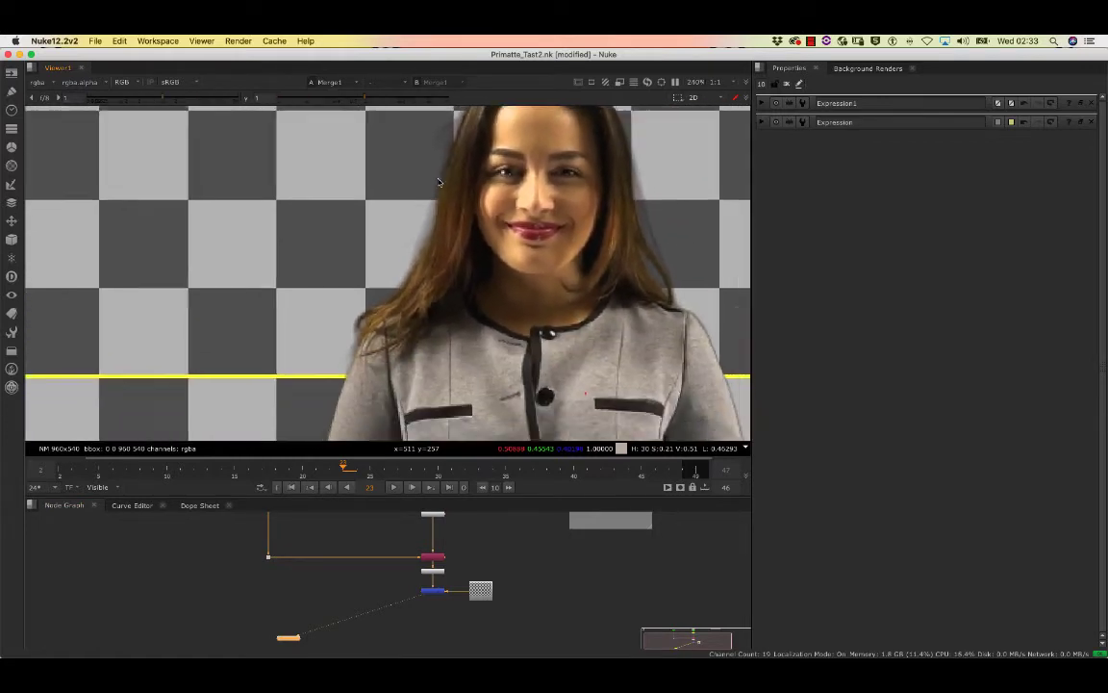
{"action": "scroll", "coordinate": [409, 265], "scroll_direction": "up", "scroll_amount": 1}
{"action": "scroll", "coordinate": [409, 266], "scroll_direction": "down", "scroll_amount": 4}
{"action": "scroll", "coordinate": [504, 316], "scroll_direction": "up", "scroll_amount": 3}
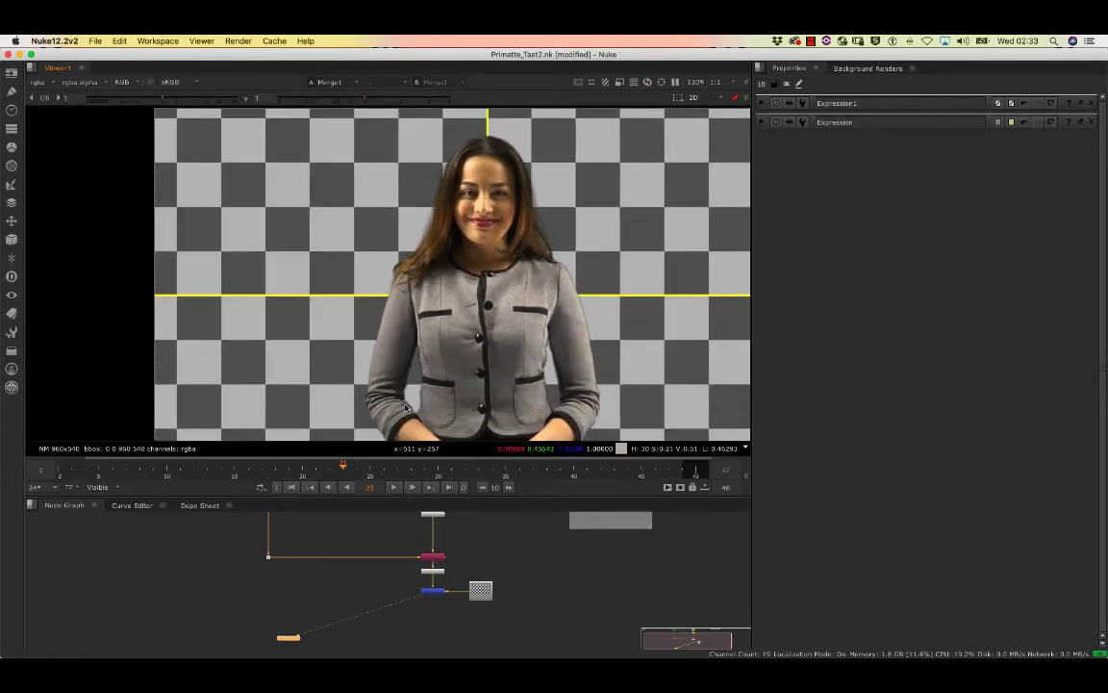
Step: Play the composite through the frame range to check the moving key, and stop playback at frame 34
{"action": "left_click", "coordinate": [412, 487]}
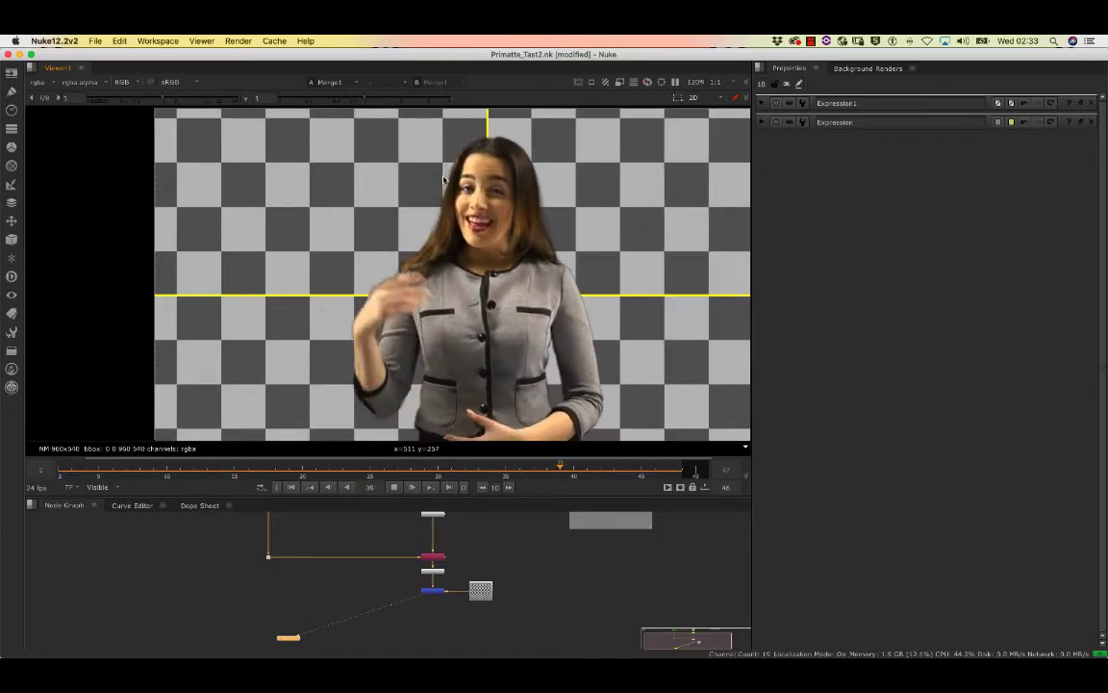
{"action": "key", "text": "k"}
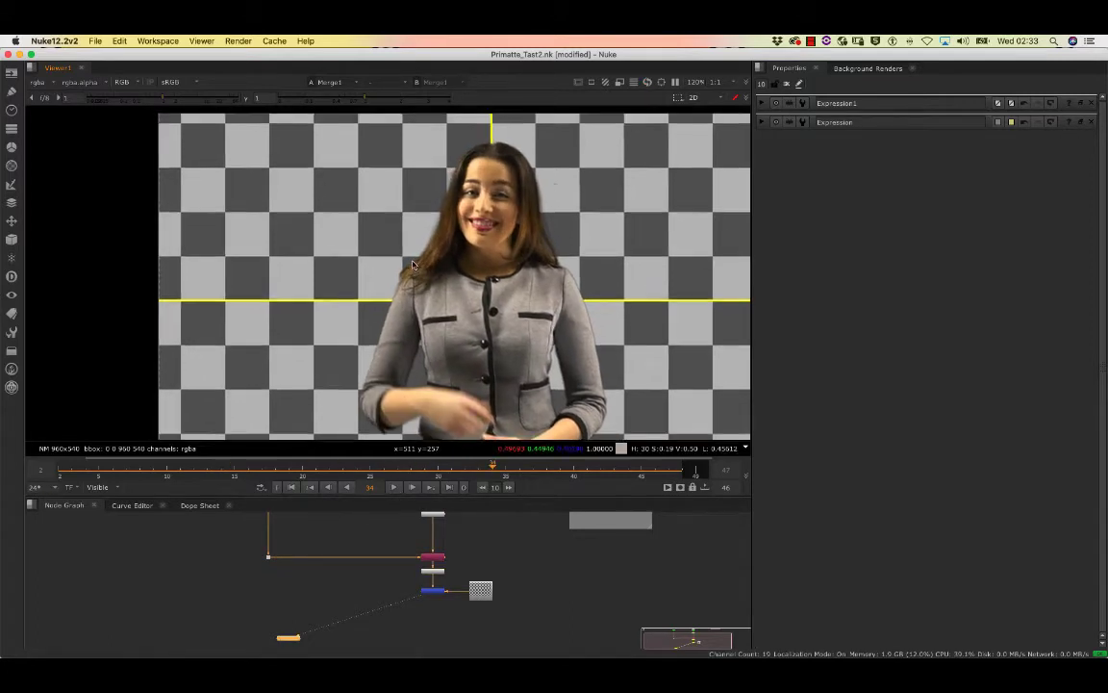
{"action": "scroll", "coordinate": [409, 261], "scroll_direction": "down", "scroll_amount": 3}
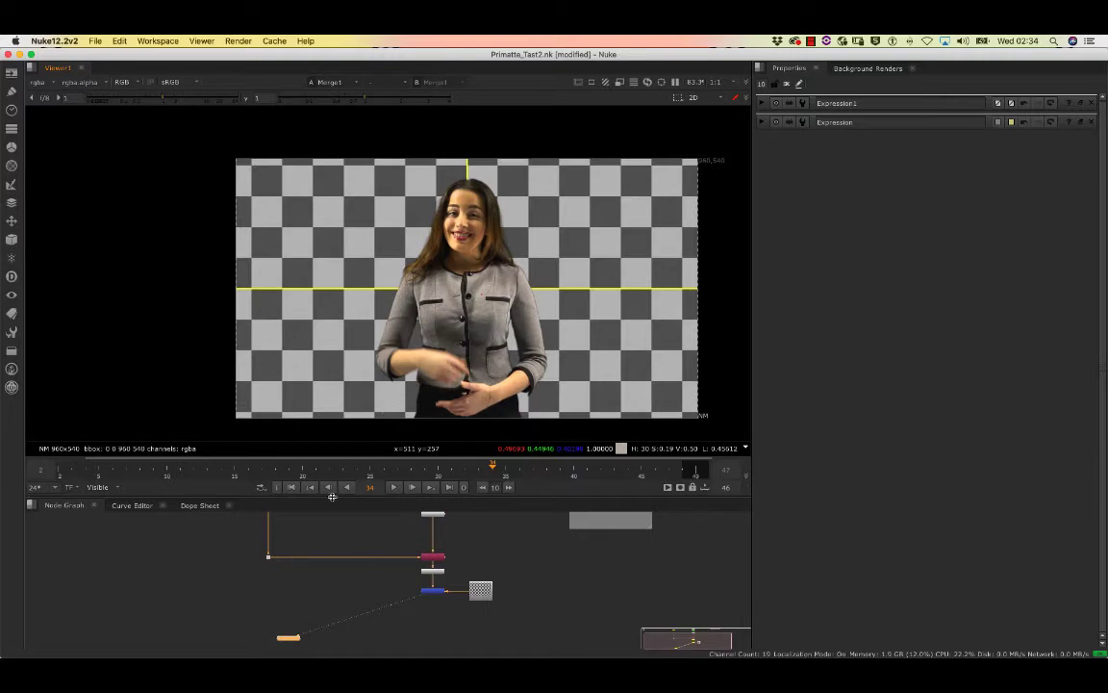
{"action": "scroll", "coordinate": [335, 559], "scroll_direction": "up", "scroll_amount": 4}
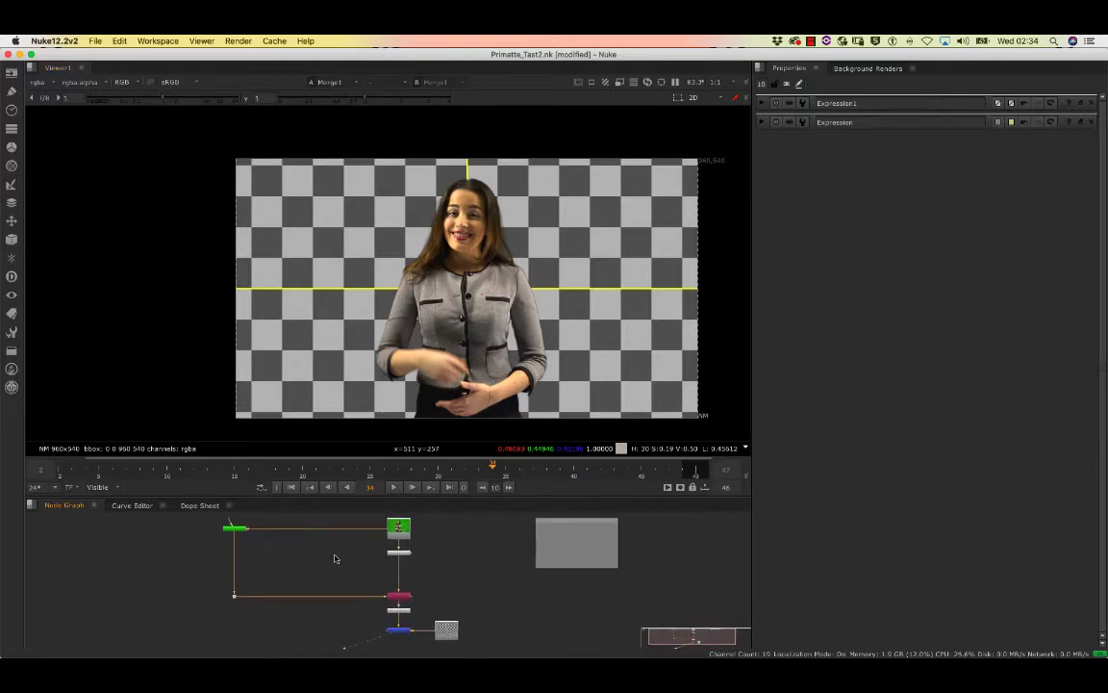
{"action": "left_click", "coordinate": [809, 41]}
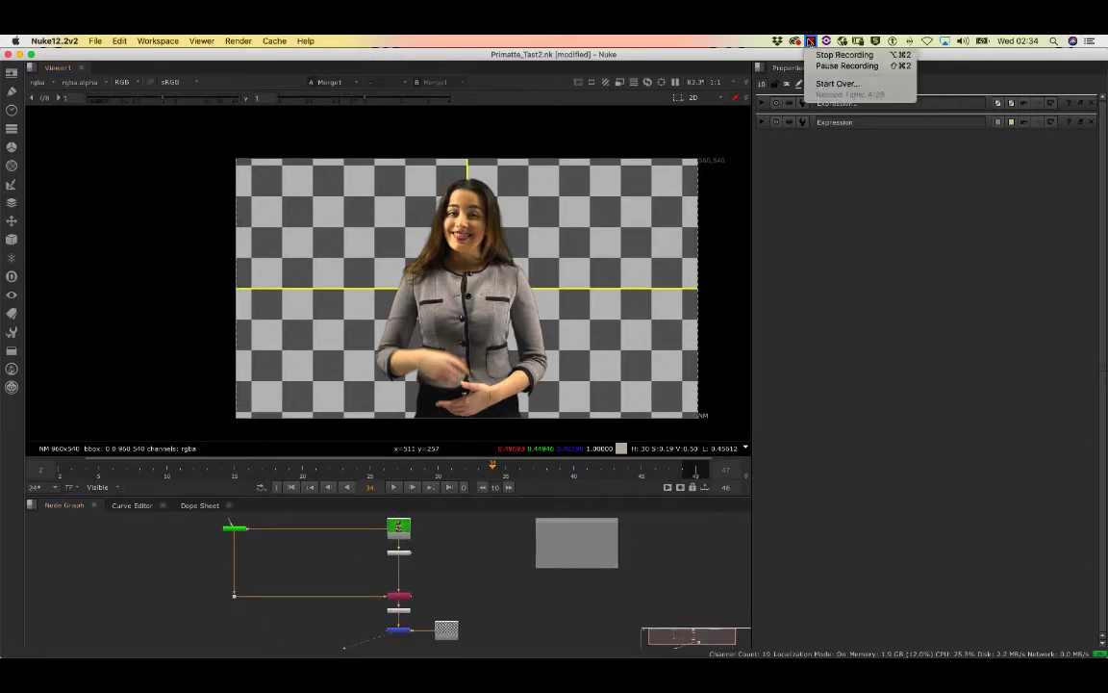
{"action": "left_click", "coordinate": [845, 55]}
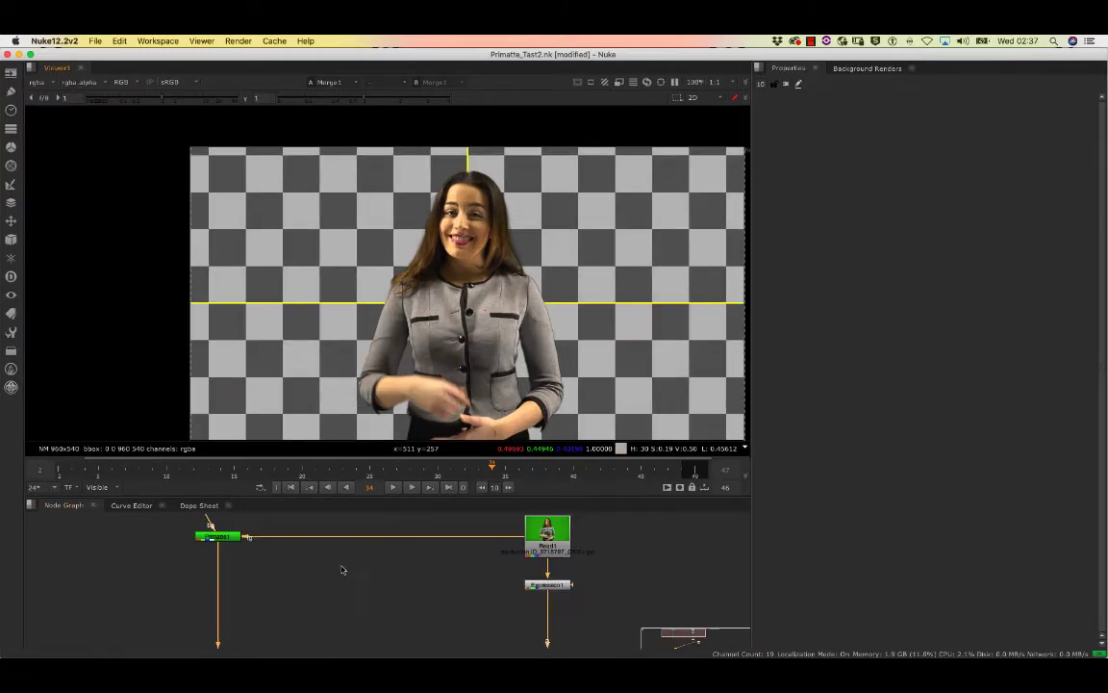
{"action": "scroll", "coordinate": [328, 575], "scroll_direction": "up", "scroll_amount": 3}
{"action": "scroll", "coordinate": [345, 573], "scroll_direction": "down", "scroll_amount": 2}
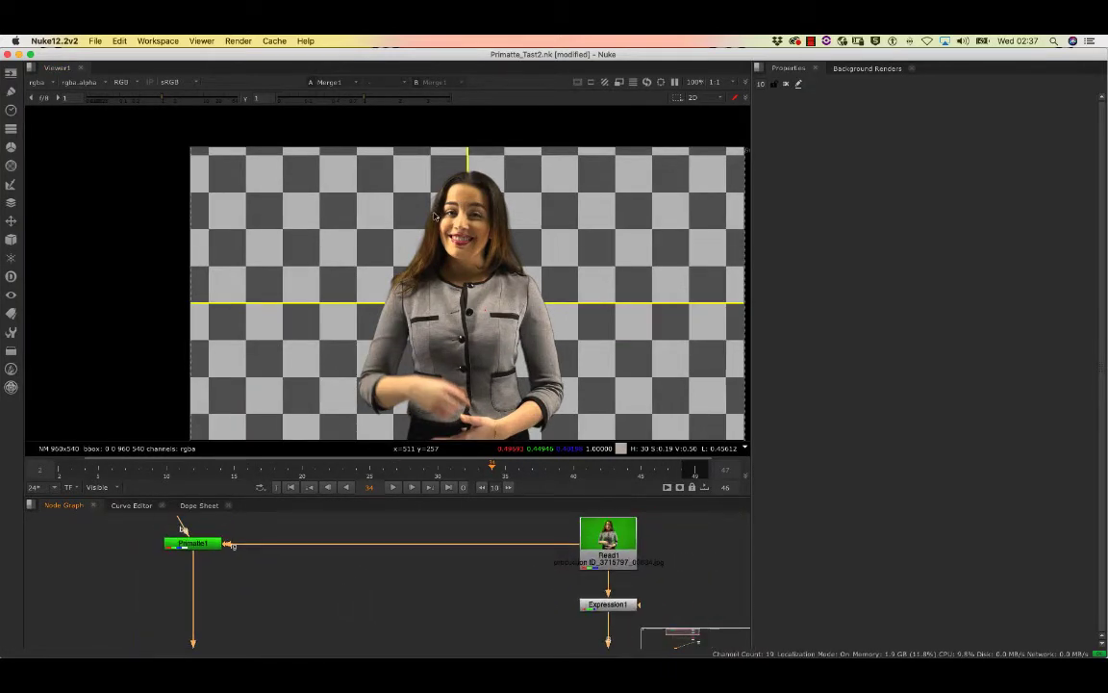
Step: Examine the hair edges around the face and shoulder in the Merge1 composite over the checkerboard
{"action": "scroll", "coordinate": [435, 216], "scroll_direction": "up", "scroll_amount": 5}
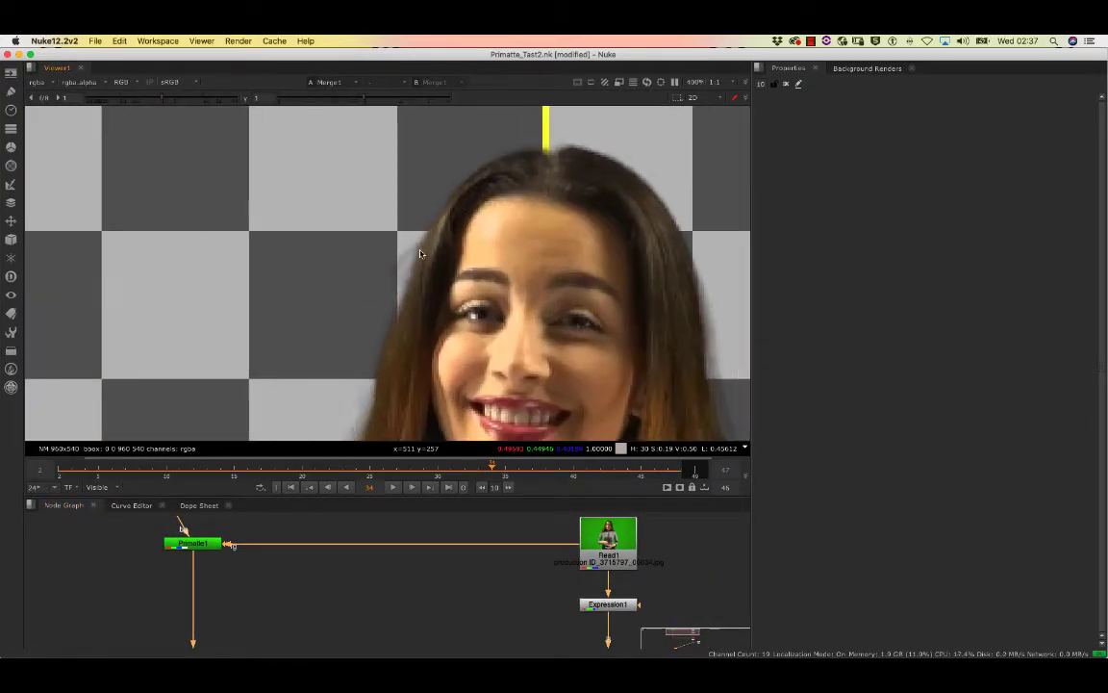
{"action": "middle_click_drag", "start_coordinate": [392, 302], "coordinate": [420, 286]}
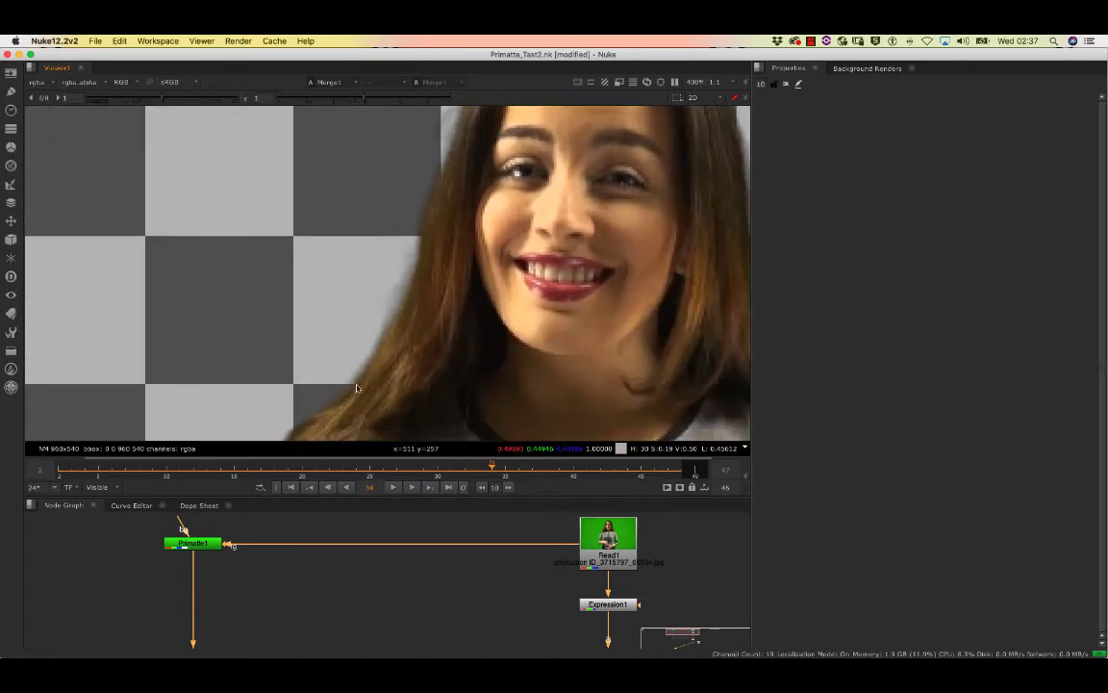
{"action": "mouse_move", "coordinate": [348, 403]}
{"action": "middle_mouse_down"}
{"action": "mouse_move", "coordinate": [399, 326]}
{"action": "mouse_move", "coordinate": [390, 296]}
{"action": "middle_mouse_up"}
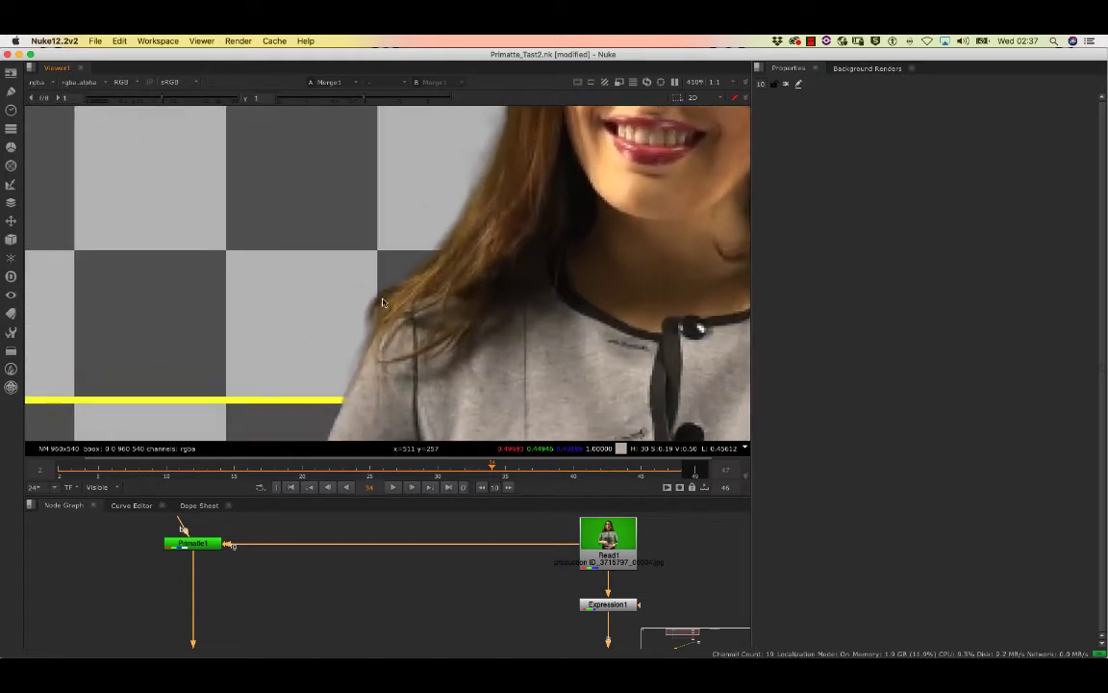
{"action": "scroll", "coordinate": [390, 295], "scroll_direction": "up", "scroll_amount": 2}
{"action": "scroll", "coordinate": [391, 294], "scroll_direction": "down", "scroll_amount": 2}
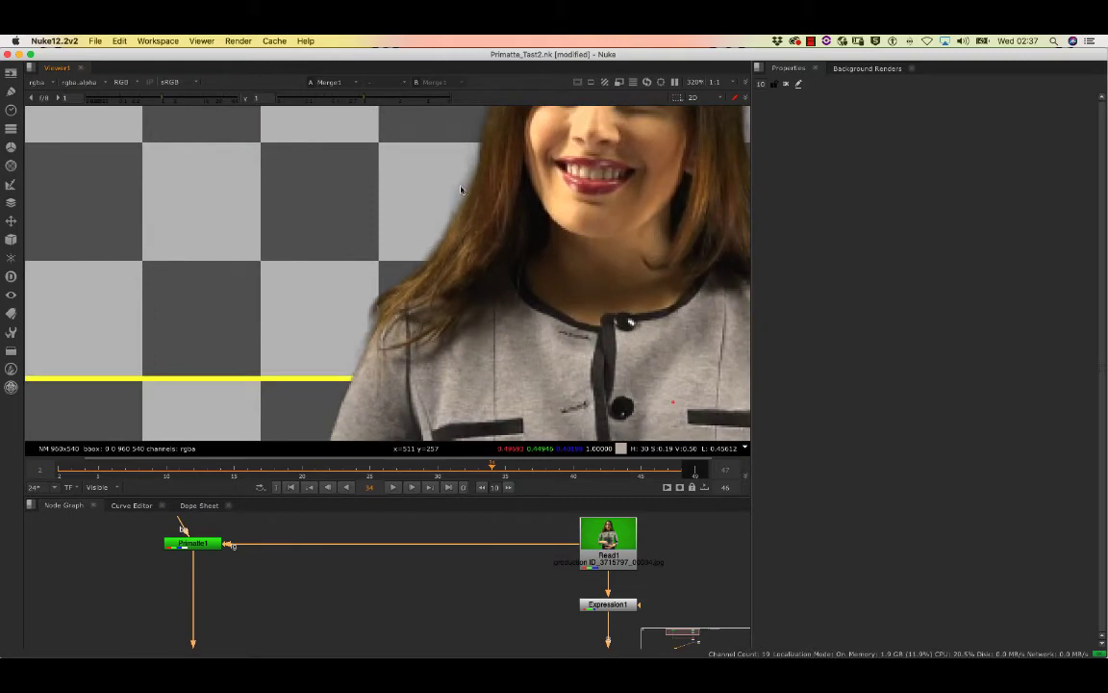
{"action": "scroll", "coordinate": [475, 178], "scroll_direction": "up", "scroll_amount": 4}
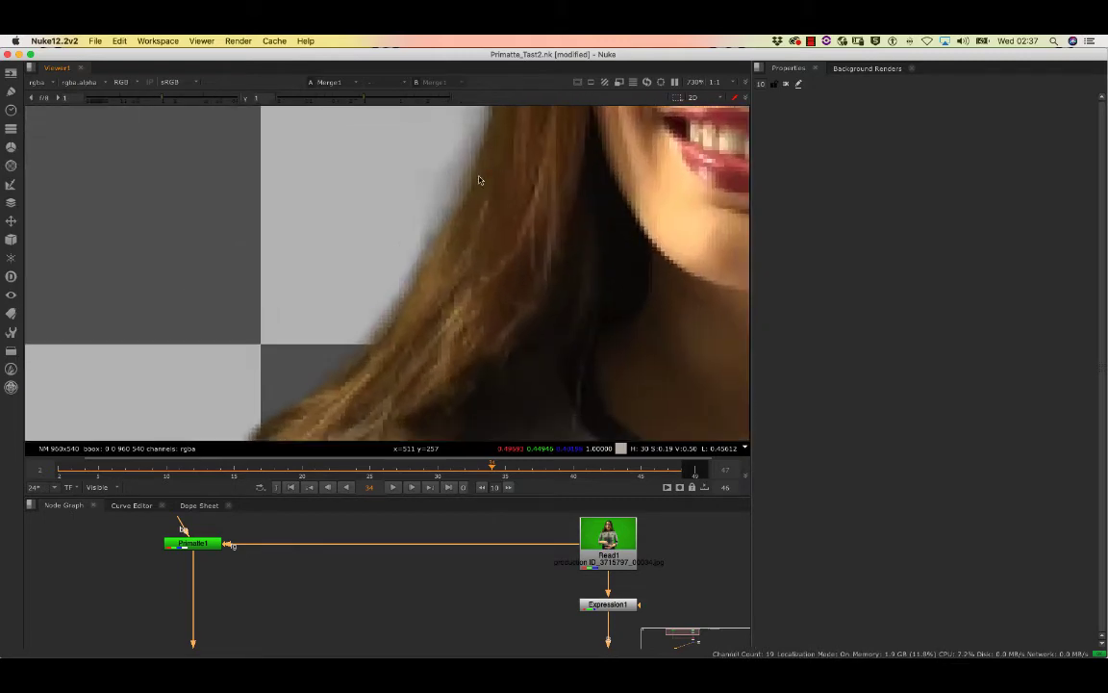
{"action": "scroll", "coordinate": [475, 175], "scroll_direction": "down", "scroll_amount": 3}
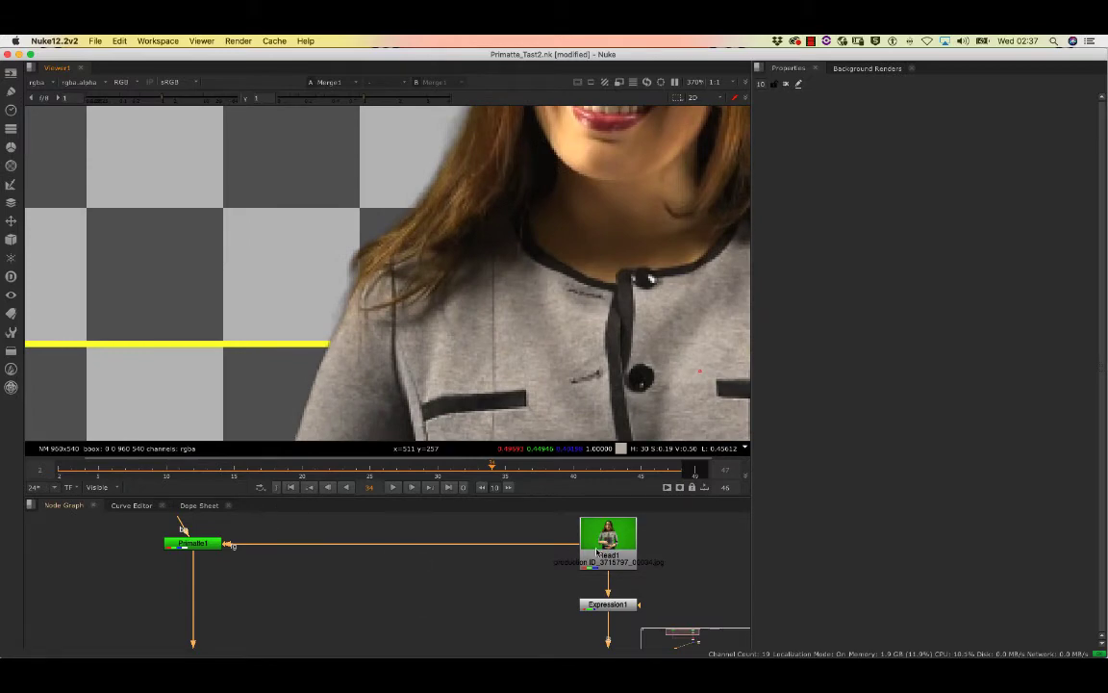
Step: Show the original Read1 footage in the viewer and examine the fine hair strands beside the head
{"action": "left_click", "coordinate": [595, 560]}
{"action": "key", "text": "1"}
{"action": "middle_click_drag", "start_coordinate": [407, 125], "coordinate": [451, 255]}
{"action": "scroll", "coordinate": [464, 223], "scroll_direction": "down", "scroll_amount": 1}
{"action": "scroll", "coordinate": [463, 224], "scroll_direction": "up", "scroll_amount": 3}
{"action": "scroll", "coordinate": [450, 255], "scroll_direction": "down", "scroll_amount": 1}
{"action": "scroll", "coordinate": [446, 314], "scroll_direction": "up", "scroll_amount": 2}
{"action": "scroll", "coordinate": [413, 386], "scroll_direction": "down", "scroll_amount": 3}
{"action": "scroll", "coordinate": [469, 210], "scroll_direction": "down", "scroll_amount": 1}
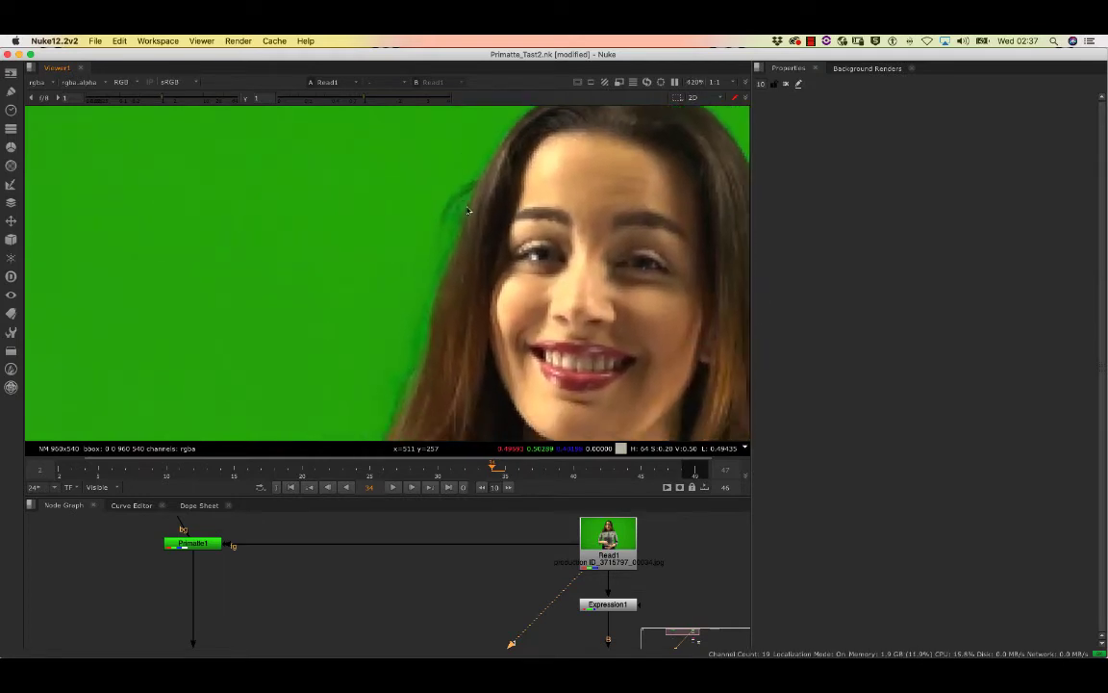
Step: Inspect the hair ends, shoulders and jacket edges against the green screen in the Read1 footage
{"action": "scroll", "coordinate": [470, 199], "scroll_direction": "up", "scroll_amount": 2}
{"action": "middle_click_drag", "start_coordinate": [484, 198], "coordinate": [306, 285]}
{"action": "mouse_move", "coordinate": [602, 239]}
{"action": "middle_mouse_down"}
{"action": "mouse_move", "coordinate": [541, 205]}
{"action": "mouse_move", "coordinate": [470, 107]}
{"action": "middle_mouse_up"}
{"action": "middle_click_drag", "start_coordinate": [561, 299], "coordinate": [534, 165]}
{"action": "mouse_move", "coordinate": [539, 404]}
{"action": "middle_mouse_down"}
{"action": "mouse_move", "coordinate": [500, 224]}
{"action": "mouse_move", "coordinate": [617, 175]}
{"action": "mouse_move", "coordinate": [687, 172]}
{"action": "middle_mouse_up"}
{"action": "middle_click_drag", "start_coordinate": [404, 231], "coordinate": [525, 192]}
{"action": "scroll", "coordinate": [270, 209], "scroll_direction": "down", "scroll_amount": 10}
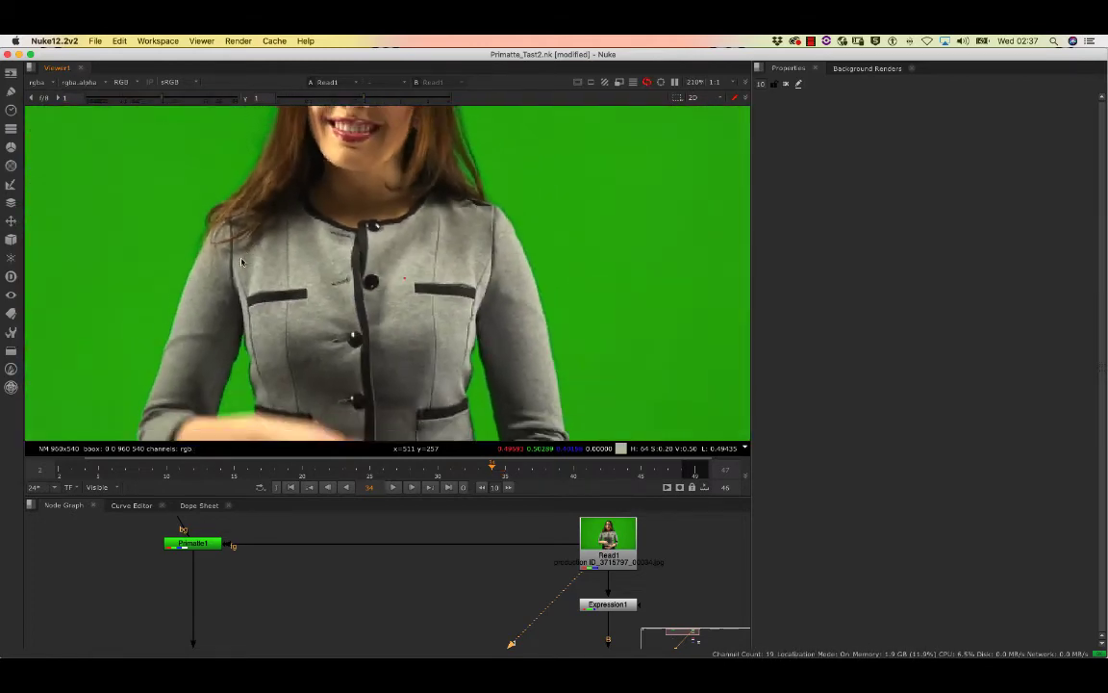
{"action": "middle_click_drag", "start_coordinate": [350, 289], "coordinate": [385, 236]}
{"action": "scroll", "coordinate": [423, 590], "scroll_direction": "down", "scroll_amount": 5}
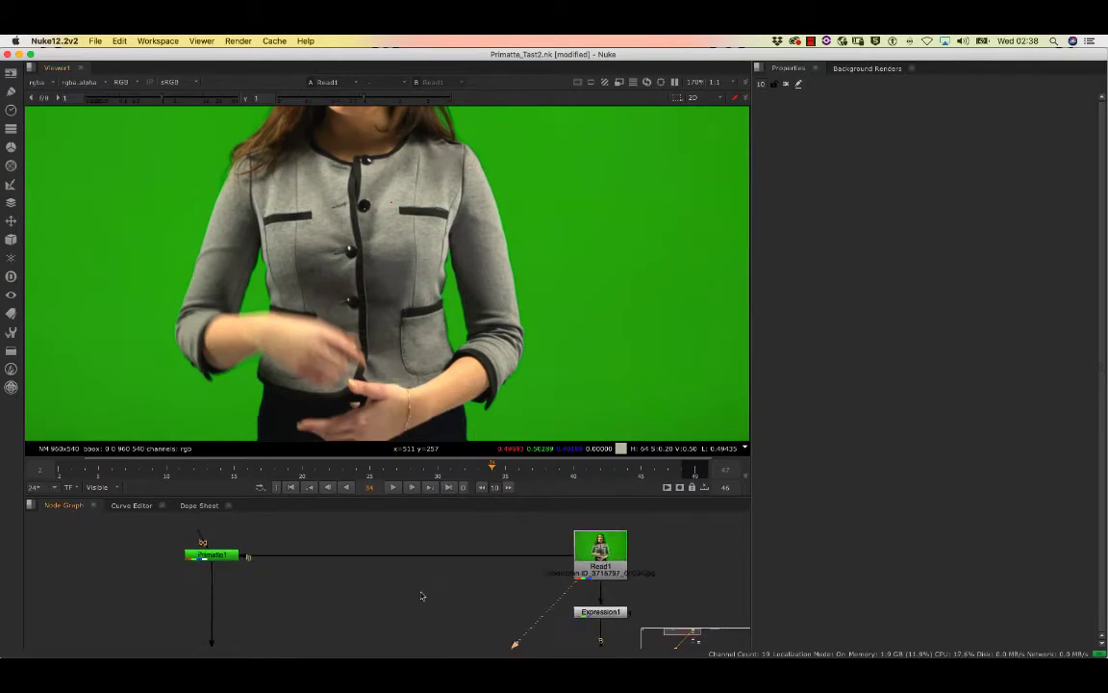
Step: Show the Merge1 output in the viewer again to compare the composited hair with the original footage
{"action": "middle_click_drag", "start_coordinate": [473, 653], "coordinate": [423, 588]}
{"action": "key", "text": "1"}
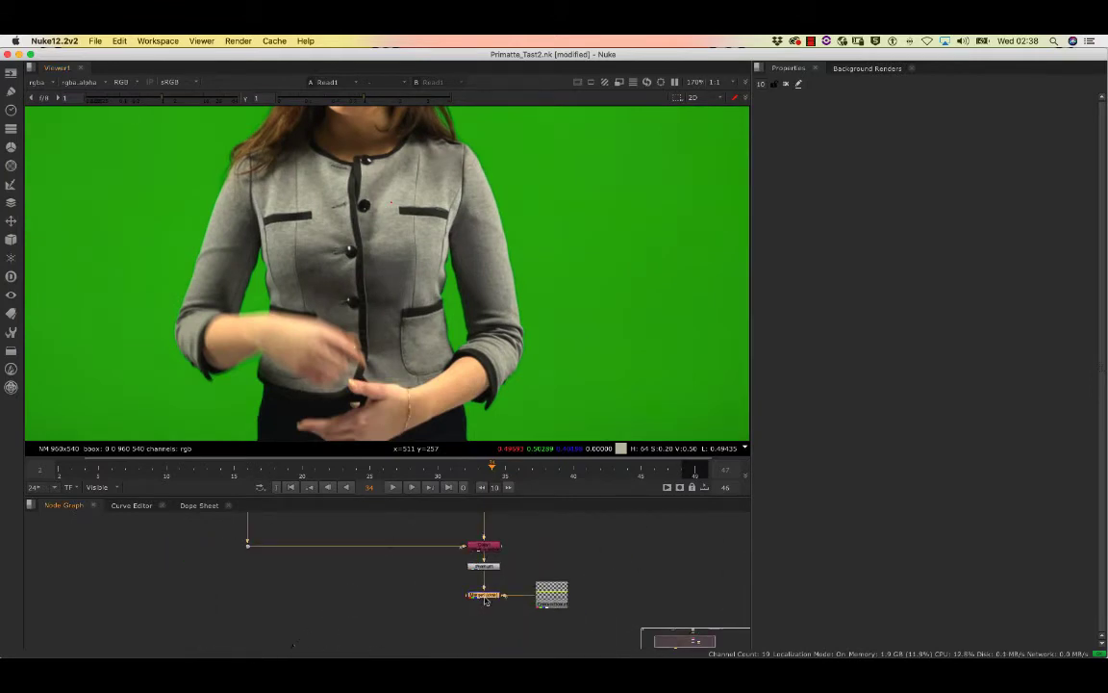
{"action": "scroll", "coordinate": [371, 261], "scroll_direction": "up", "scroll_amount": 4}
{"action": "scroll", "coordinate": [403, 239], "scroll_direction": "down", "scroll_amount": 5}
{"action": "middle_click_drag", "start_coordinate": [404, 240], "coordinate": [495, 299]}
{"action": "scroll", "coordinate": [492, 299], "scroll_direction": "down", "scroll_amount": 1}
Step: Add a Keyer node to the node graph near the Primatte1 node
{"action": "middle_click_drag", "start_coordinate": [357, 600], "coordinate": [359, 655]}
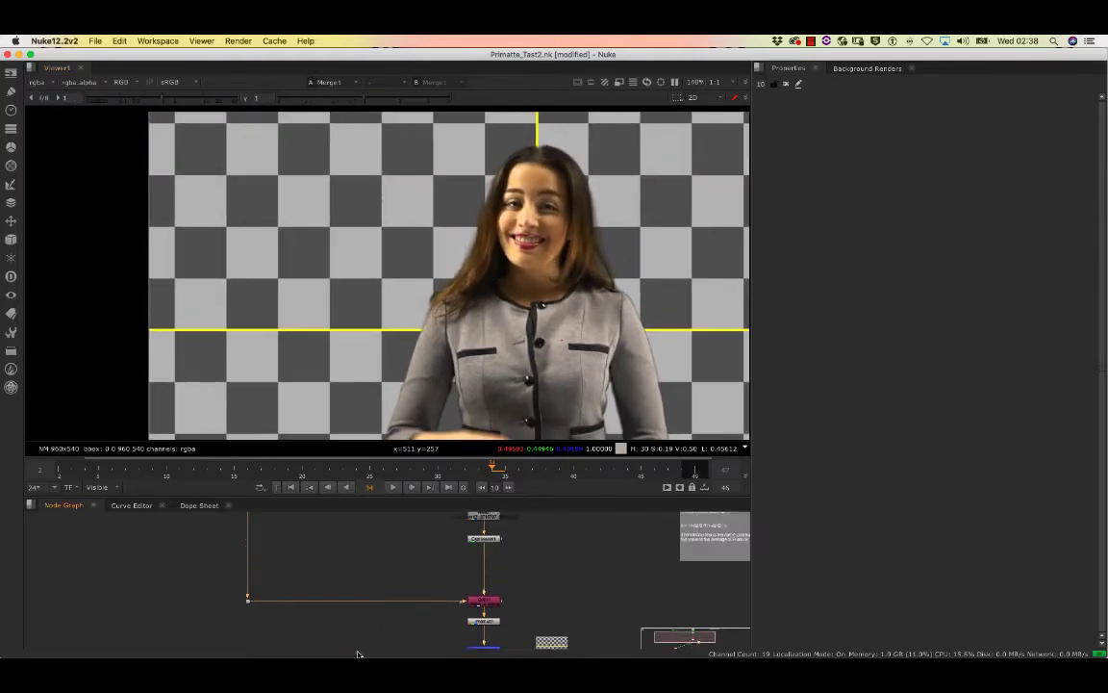
{"action": "middle_click_drag", "start_coordinate": [348, 534], "coordinate": [341, 643]}
{"action": "scroll", "coordinate": [334, 605], "scroll_direction": "up", "scroll_amount": 3}
{"action": "scroll", "coordinate": [334, 604], "scroll_direction": "up", "scroll_amount": 1}
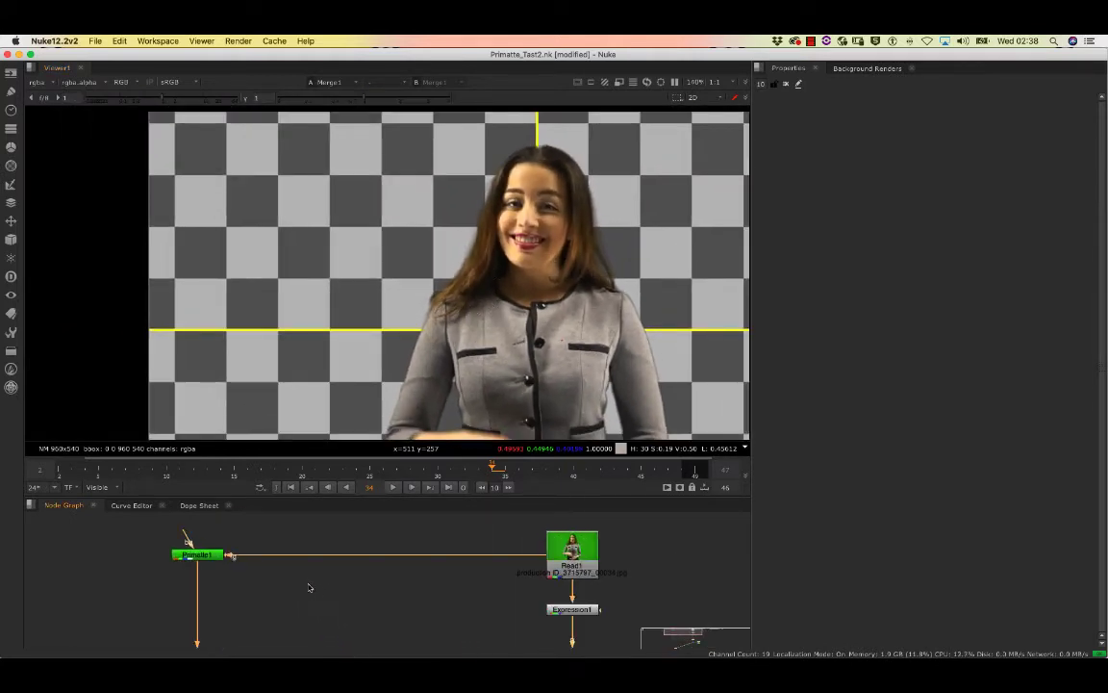
{"action": "middle_click_drag", "start_coordinate": [309, 588], "coordinate": [277, 565]}
{"action": "scroll", "coordinate": [311, 577], "scroll_direction": "down", "scroll_amount": 2}
{"action": "scroll", "coordinate": [310, 576], "scroll_direction": "down", "scroll_amount": 1}
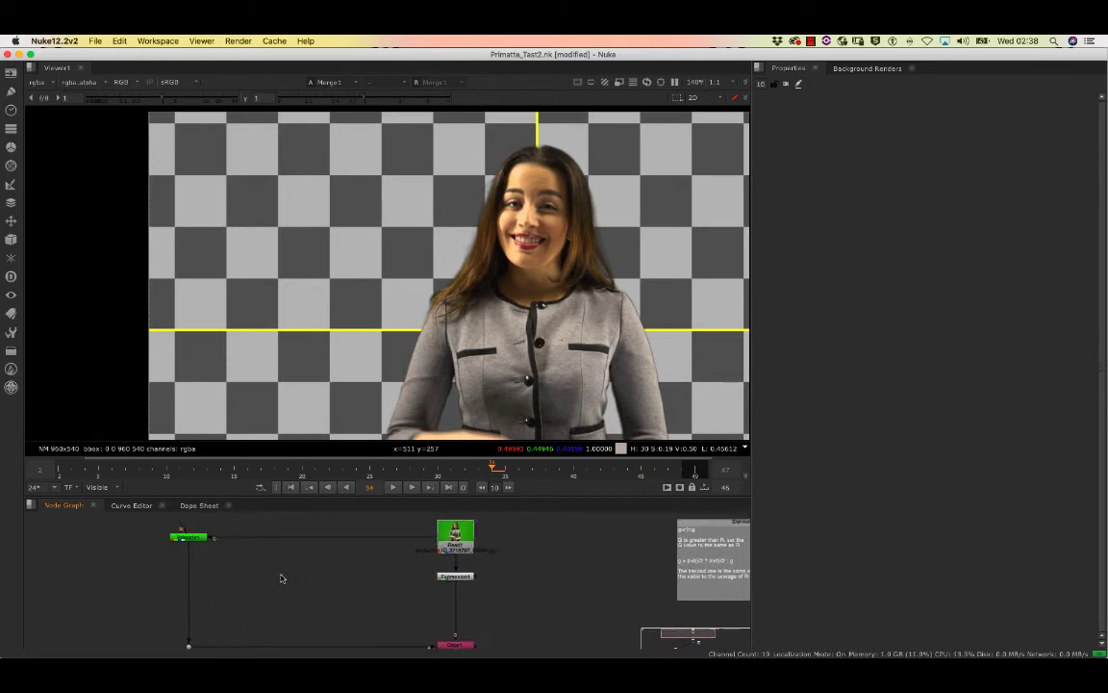
{"action": "key", "text": "Tab"}
{"action": "type", "text": "k"}
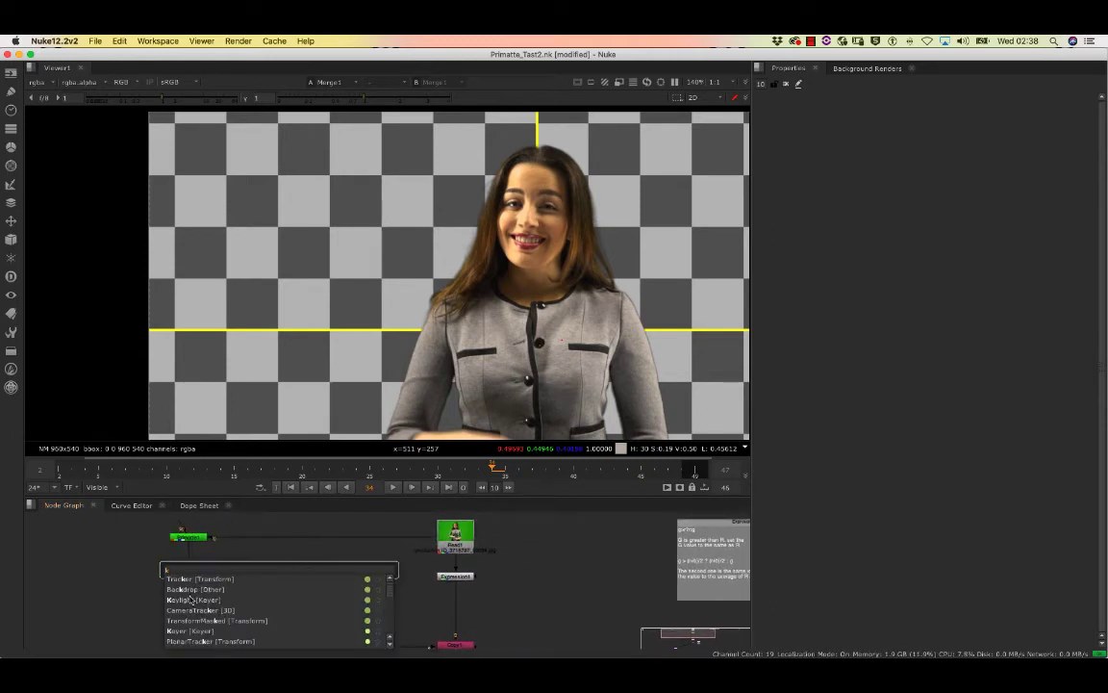
{"action": "type", "text": "ey"}
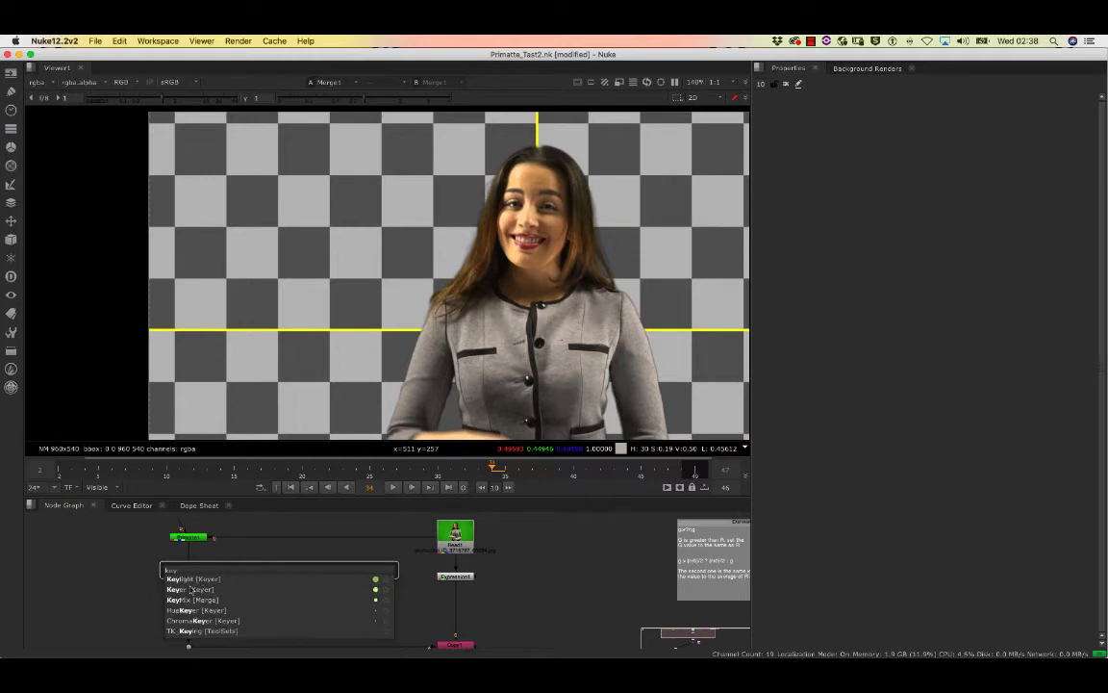
{"action": "left_click", "coordinate": [196, 591]}
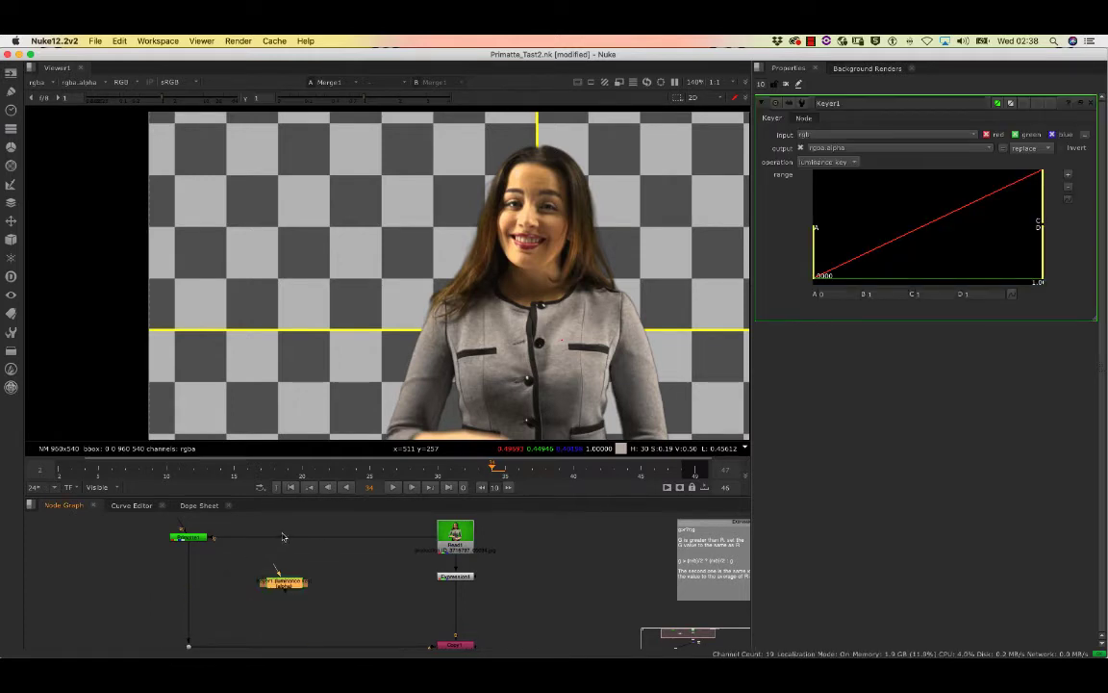
Step: Insert a dot on the connection from Read1 to Primatte1, connect Keyer1 to it and align Keyer1 below the dot
{"action": "left_click_drag", "start_coordinate": [323, 538], "coordinate": [252, 539], "text": "ctrl"}
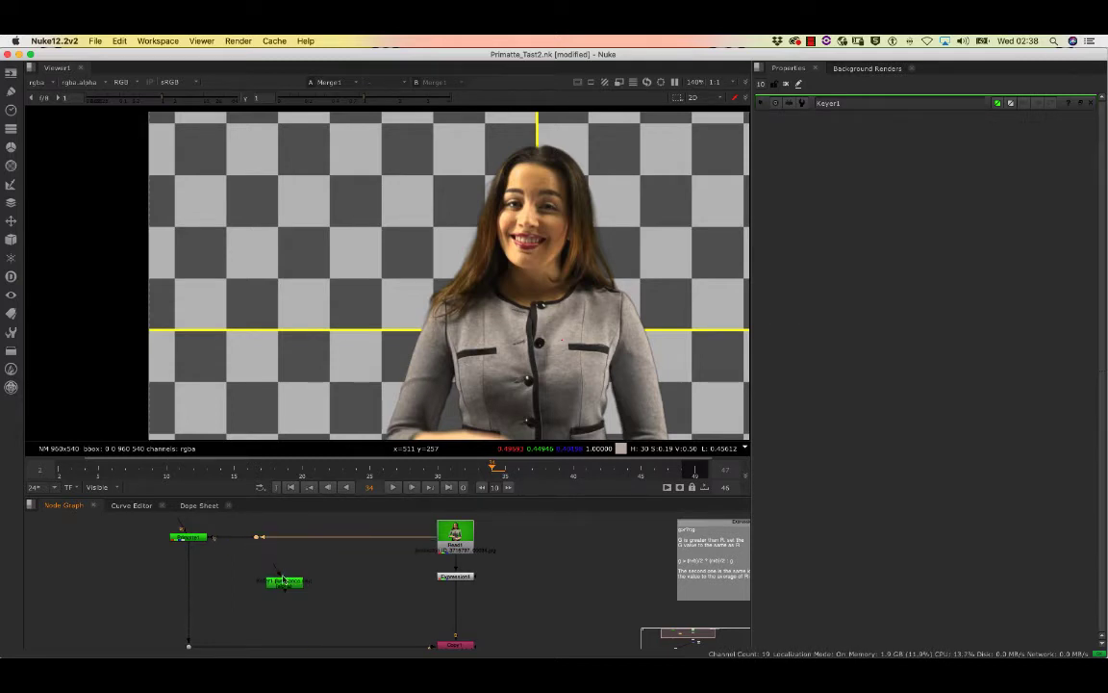
{"action": "left_click_drag", "start_coordinate": [283, 580], "coordinate": [254, 578]}
{"action": "left_click", "coordinate": [279, 553]}
{"action": "scroll", "coordinate": [281, 551], "scroll_direction": "up", "scroll_amount": 5}
{"action": "middle_click_drag", "start_coordinate": [249, 549], "coordinate": [260, 566]}
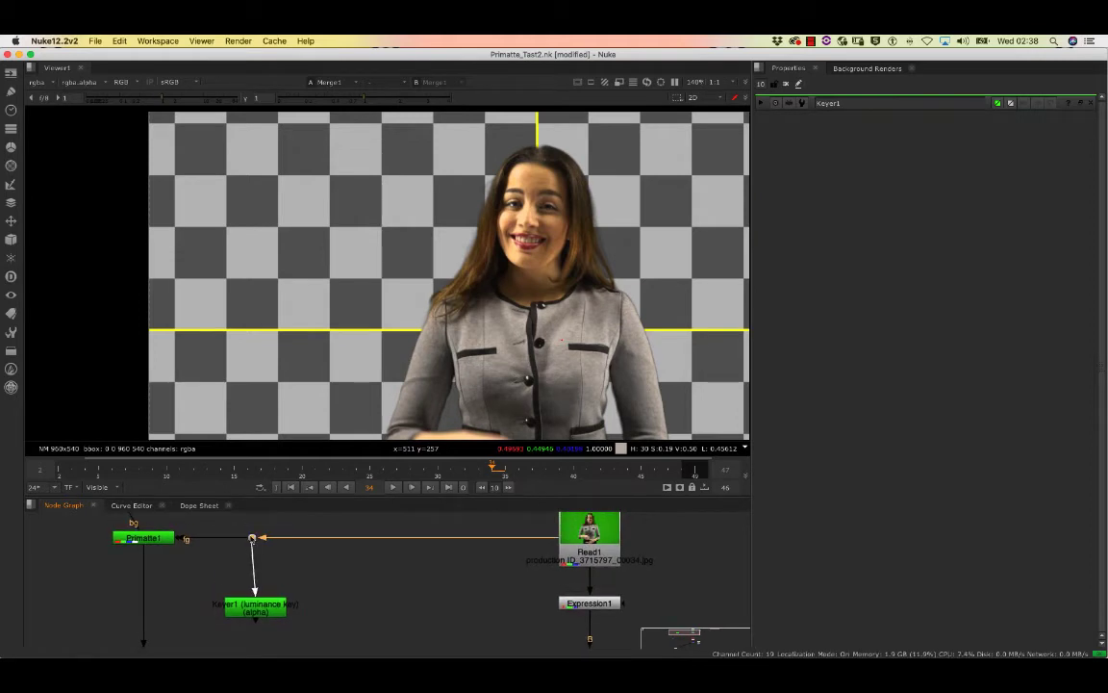
{"action": "left_click_drag", "start_coordinate": [258, 615], "coordinate": [257, 596]}
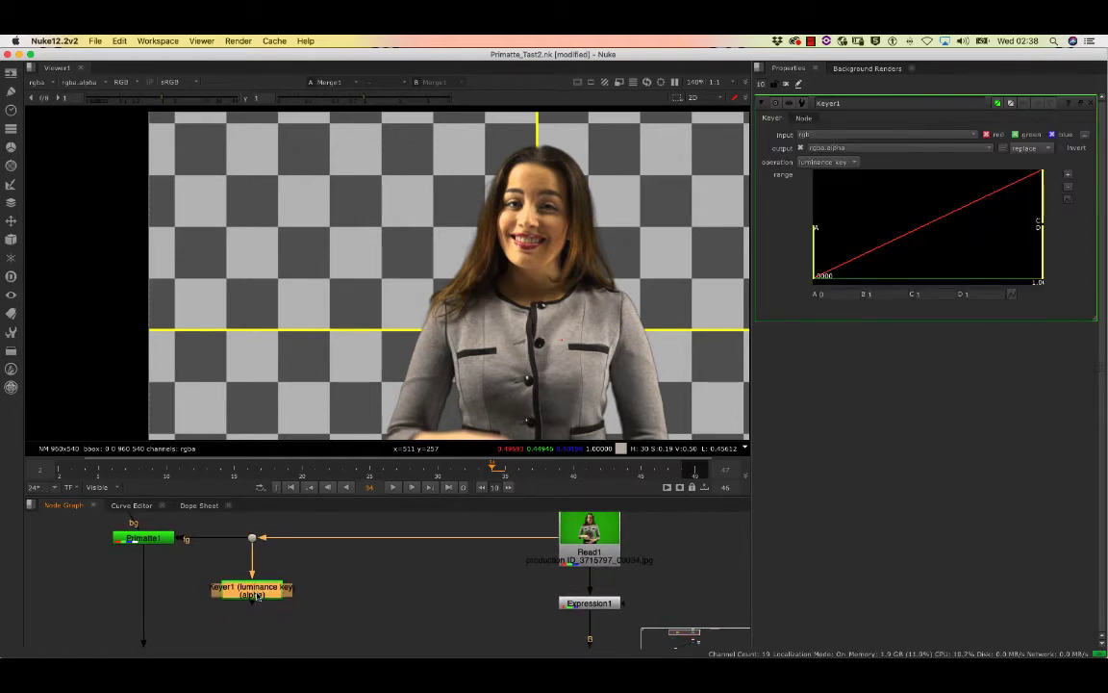
Step: Show the Keyer1 output in the viewer and open its luminance key settings
{"action": "key", "text": "1"}
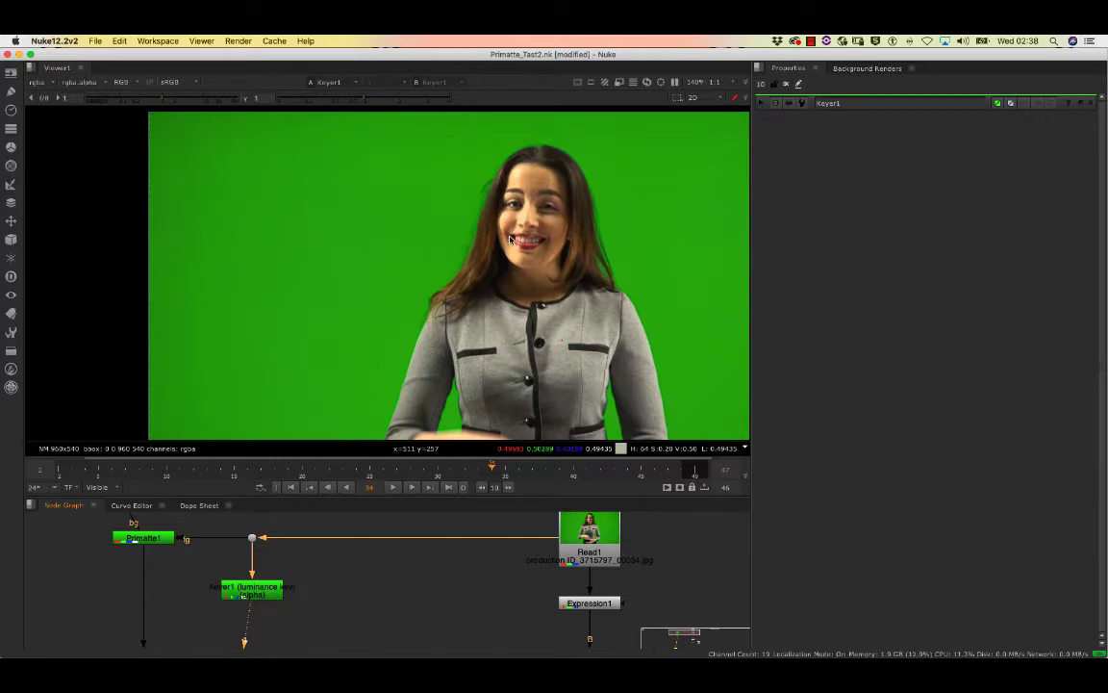
{"action": "middle_click_drag", "start_coordinate": [279, 567], "coordinate": [276, 529], "text": "alt"}
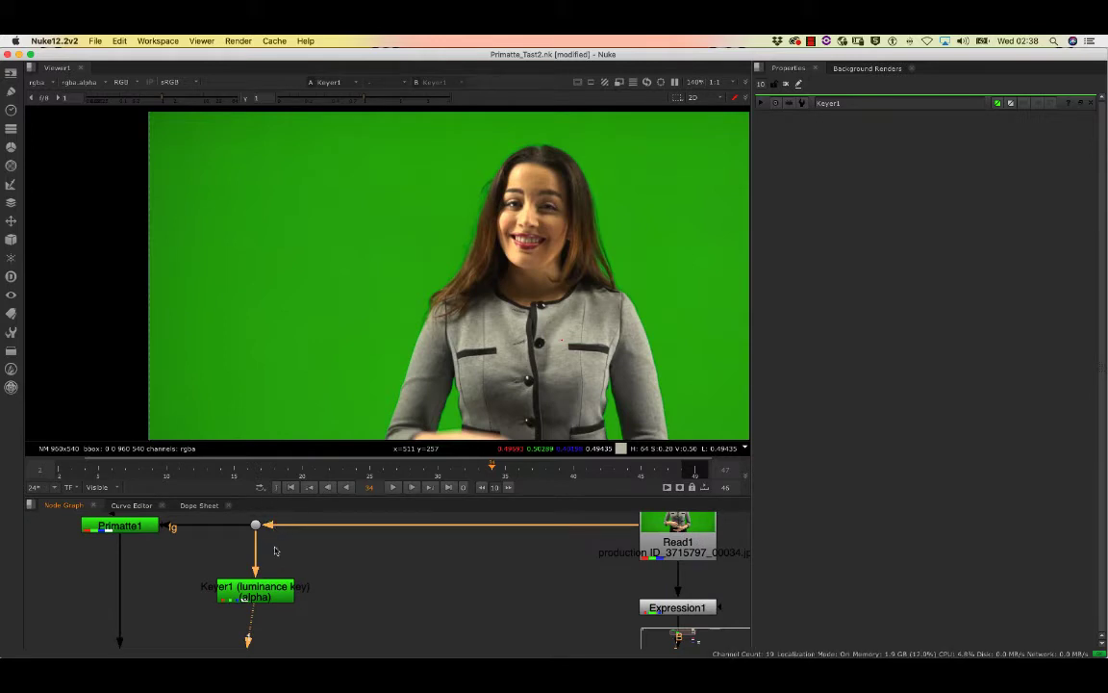
{"action": "double_click", "coordinate": [272, 597]}
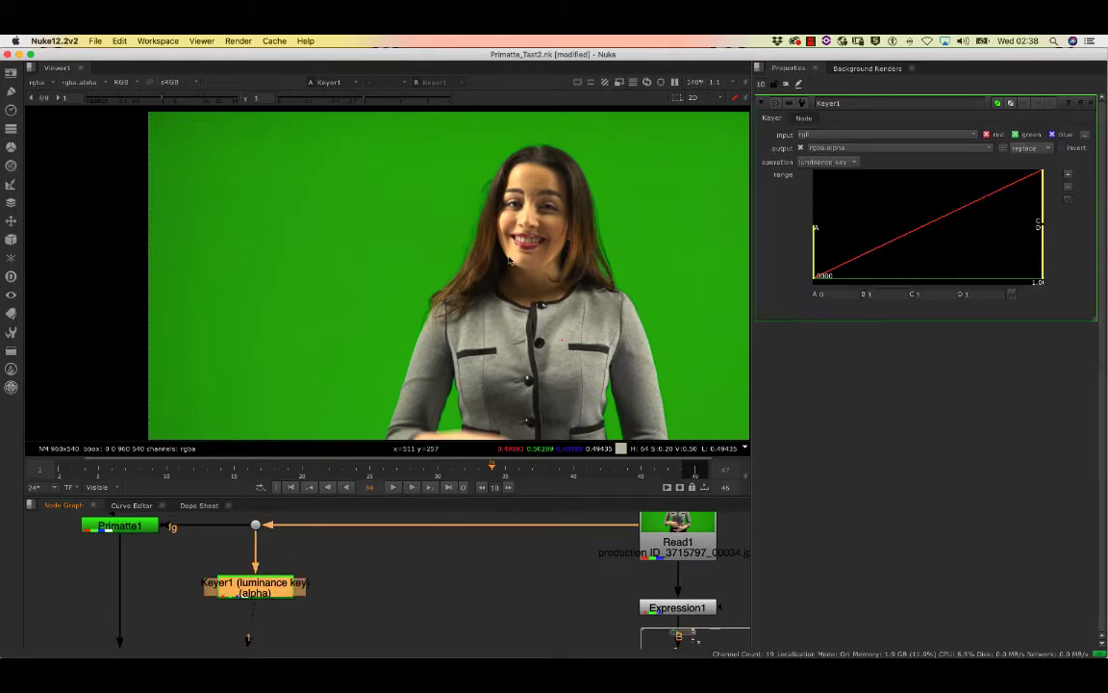
{"action": "mouse_move", "coordinate": [476, 270]}
{"action": "middle_mouse_down"}
{"action": "mouse_move", "coordinate": [441, 244]}
{"action": "mouse_move", "coordinate": [463, 271]}
{"action": "middle_mouse_up"}
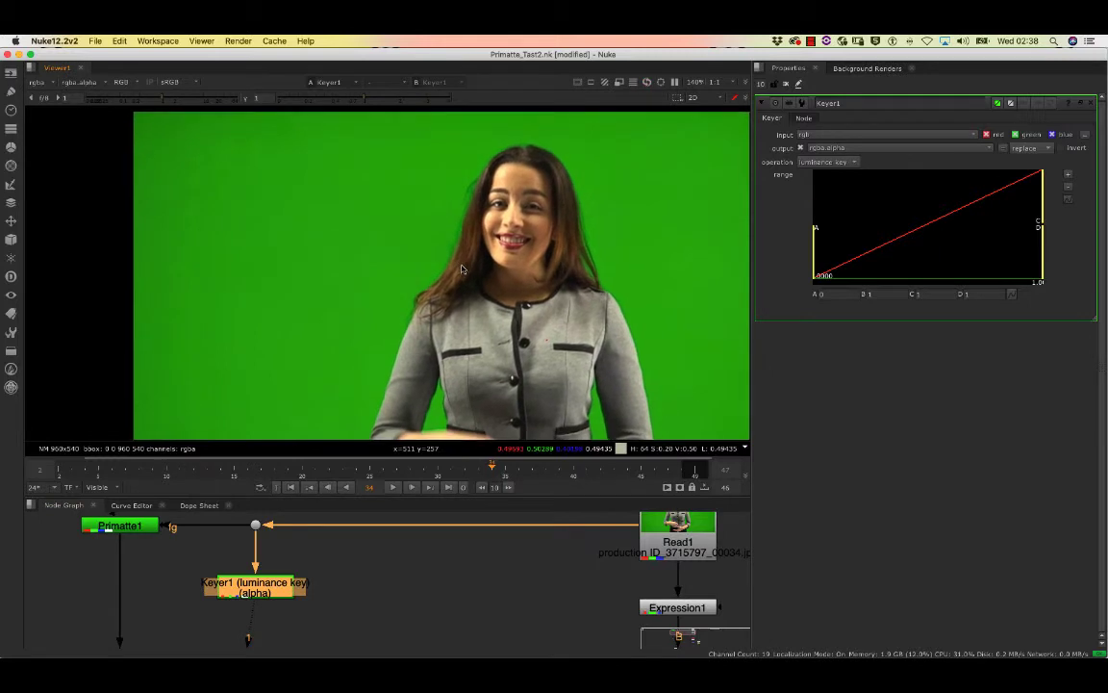
{"action": "key", "text": "y"}
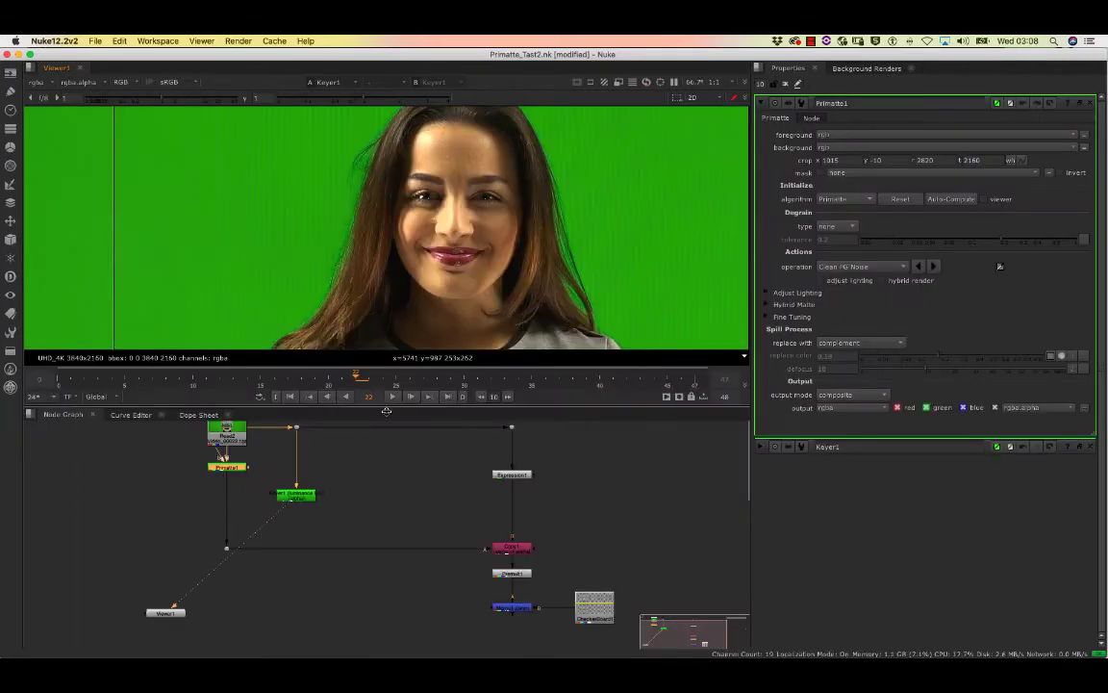
Step: Move the Primatte1 node slightly further below the Read2 node
{"action": "middle_click_drag", "start_coordinate": [338, 473], "coordinate": [343, 482]}
{"action": "scroll", "coordinate": [343, 490], "scroll_direction": "down", "scroll_amount": 2}
{"action": "scroll", "coordinate": [344, 489], "scroll_direction": "up", "scroll_amount": 1}
{"action": "middle_click_drag", "start_coordinate": [469, 478], "coordinate": [387, 455]}
{"action": "scroll", "coordinate": [309, 485], "scroll_direction": "up", "scroll_amount": 5}
{"action": "middle_click_drag", "start_coordinate": [319, 452], "coordinate": [302, 484]}
{"action": "scroll", "coordinate": [337, 508], "scroll_direction": "down", "scroll_amount": 2}
{"action": "scroll", "coordinate": [311, 510], "scroll_direction": "down", "scroll_amount": 3}
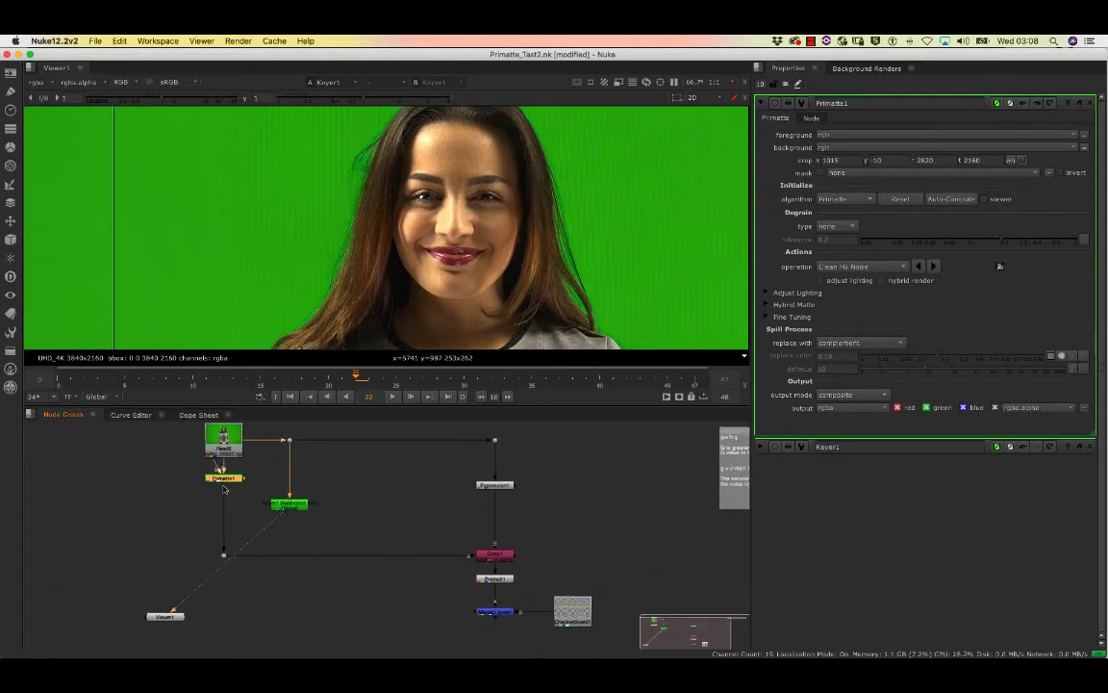
{"action": "left_click_drag", "start_coordinate": [226, 484], "coordinate": [229, 491]}
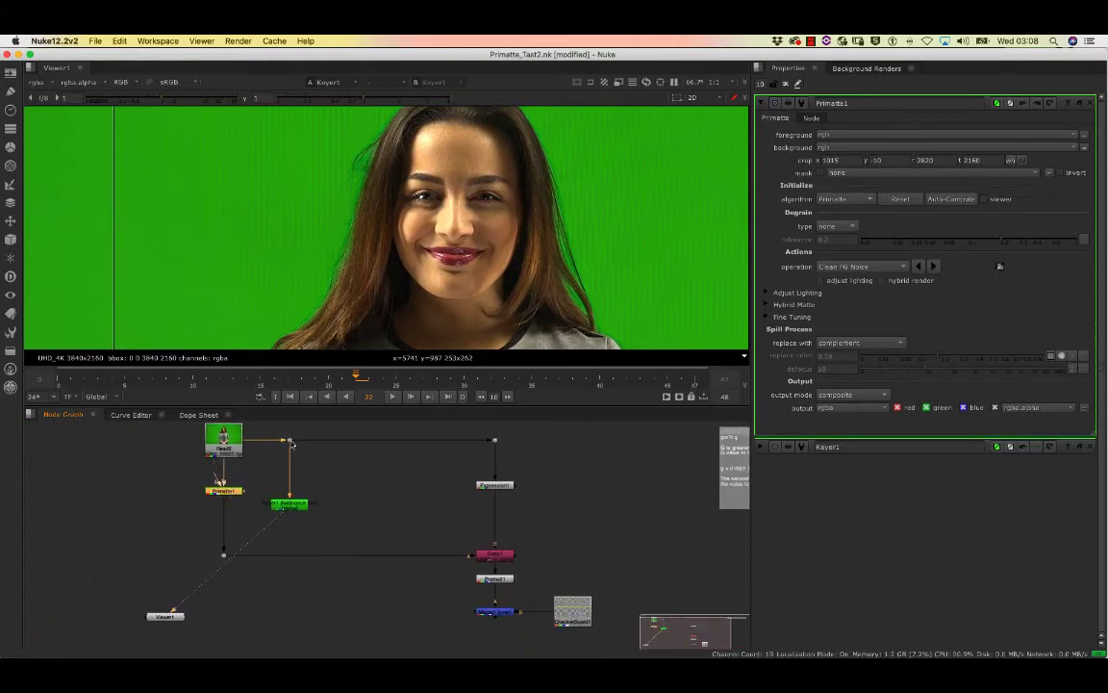
Step: Select the Read2 node and inspect how it feeds Primatte1 and the dot above Keyer1
{"action": "left_click", "coordinate": [292, 441]}
{"action": "scroll", "coordinate": [260, 471], "scroll_direction": "up", "scroll_amount": 5}
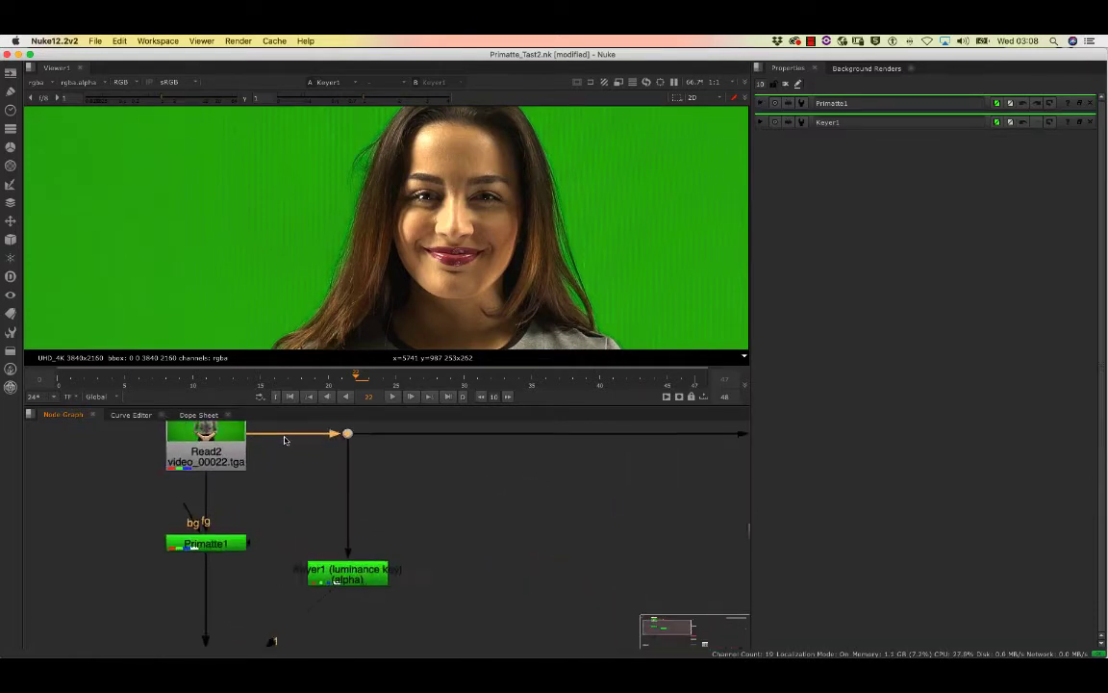
{"action": "left_click", "coordinate": [235, 475]}
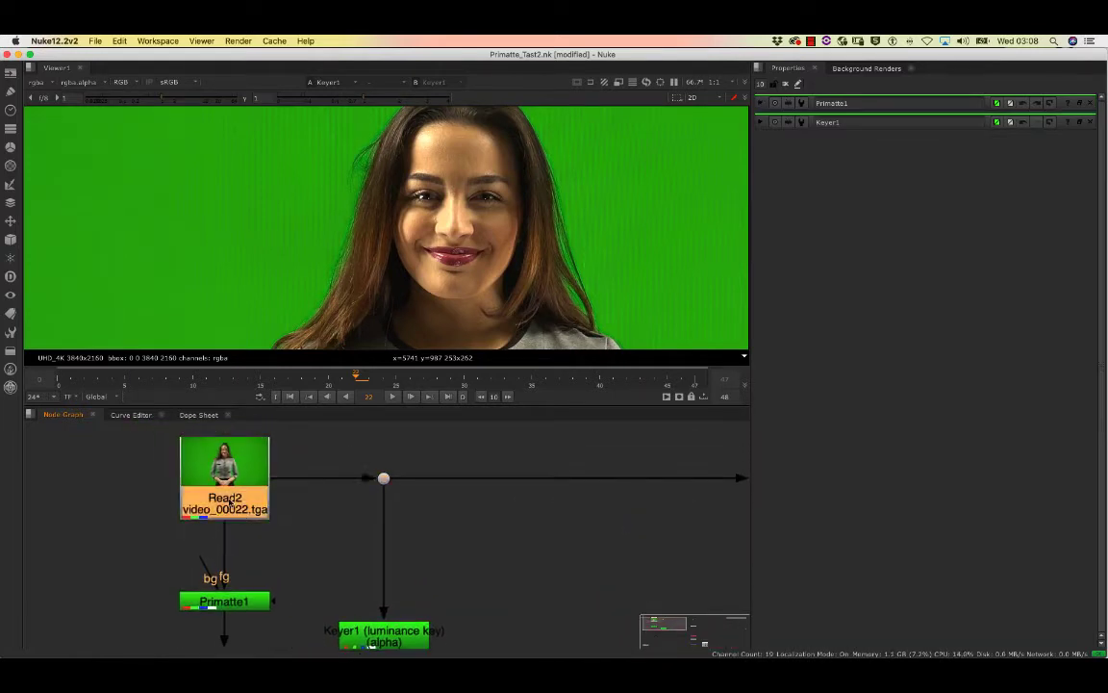
{"action": "scroll", "coordinate": [235, 478], "scroll_direction": "up", "scroll_amount": 3}
{"action": "scroll", "coordinate": [384, 250], "scroll_direction": "up", "scroll_amount": 3}
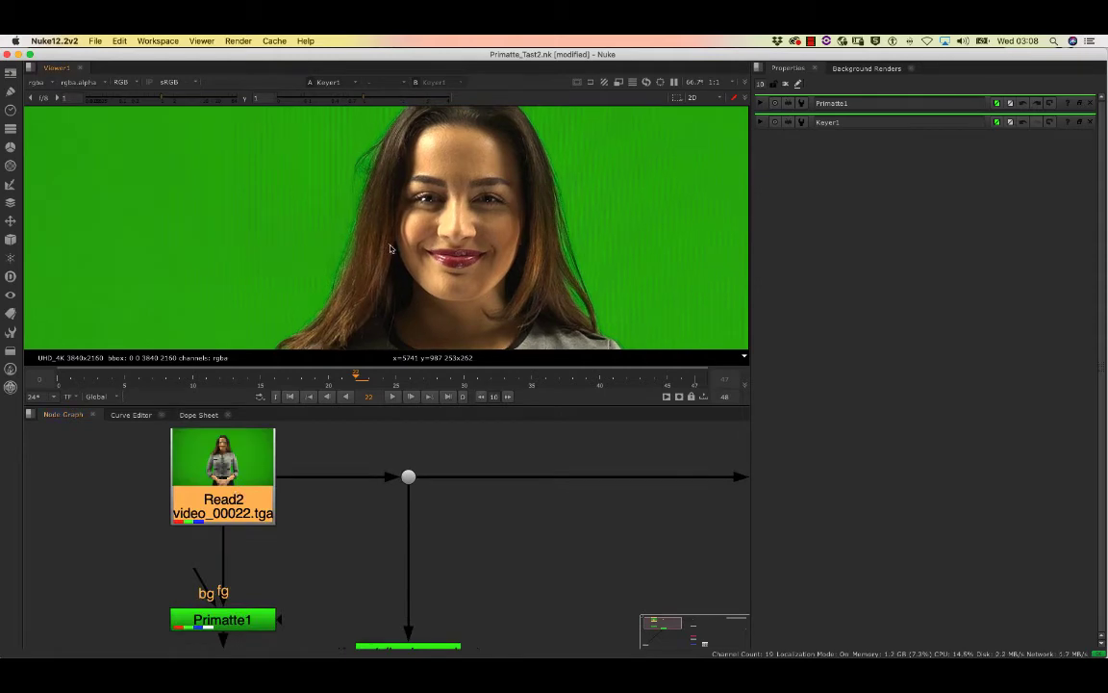
Step: Examine the fine hair around the woman's head in the UHD green-screen footage and look over the compositing nodes
{"action": "scroll", "coordinate": [375, 268], "scroll_direction": "down", "scroll_amount": 5}
{"action": "scroll", "coordinate": [373, 274], "scroll_direction": "down", "scroll_amount": 1}
{"action": "middle_click_drag", "start_coordinate": [372, 274], "coordinate": [310, 259]}
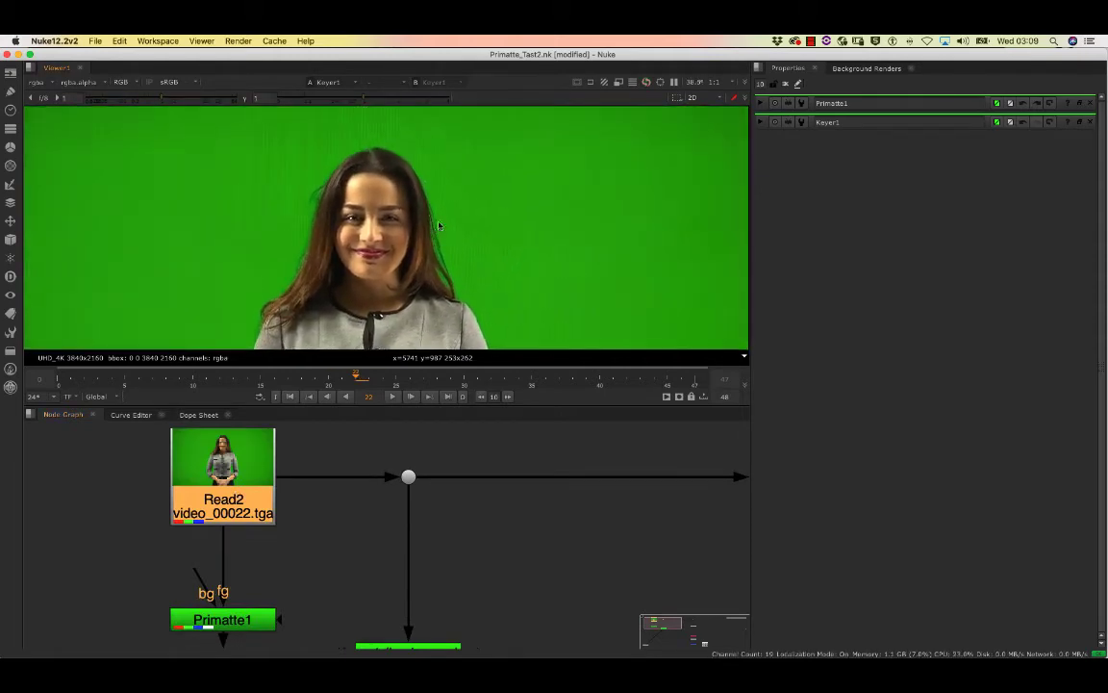
{"action": "scroll", "coordinate": [452, 197], "scroll_direction": "up", "scroll_amount": 4}
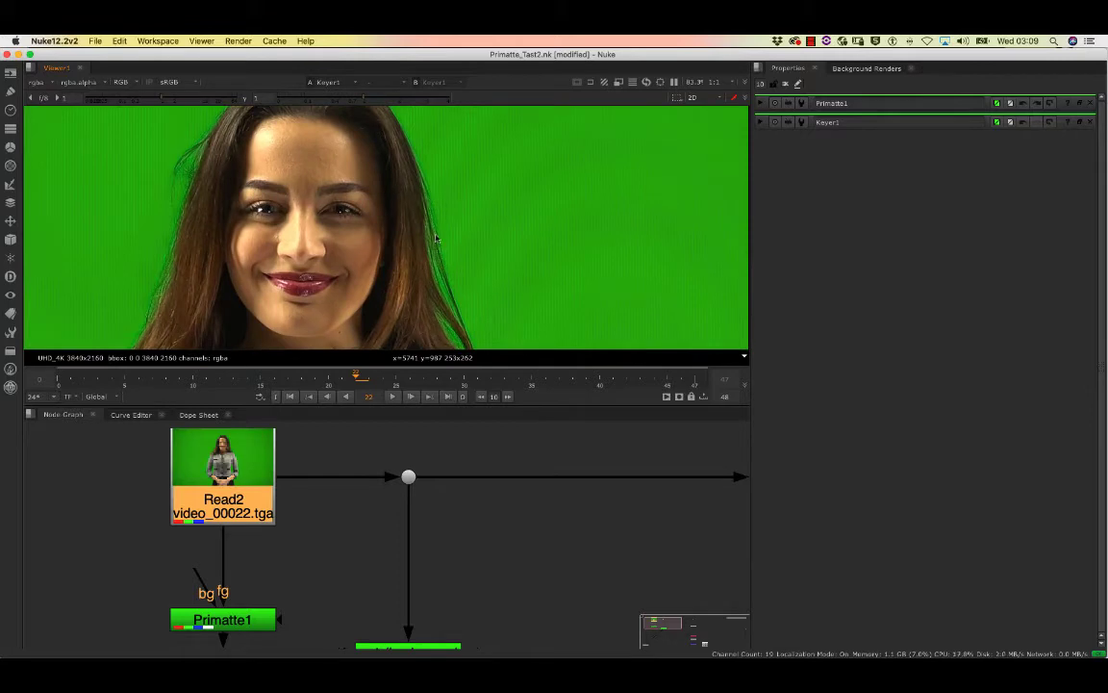
{"action": "middle_click_drag", "start_coordinate": [414, 218], "coordinate": [417, 420]}
{"action": "middle_click_drag", "start_coordinate": [374, 498], "coordinate": [359, 407]}
{"action": "scroll", "coordinate": [354, 522], "scroll_direction": "down", "scroll_amount": 3}
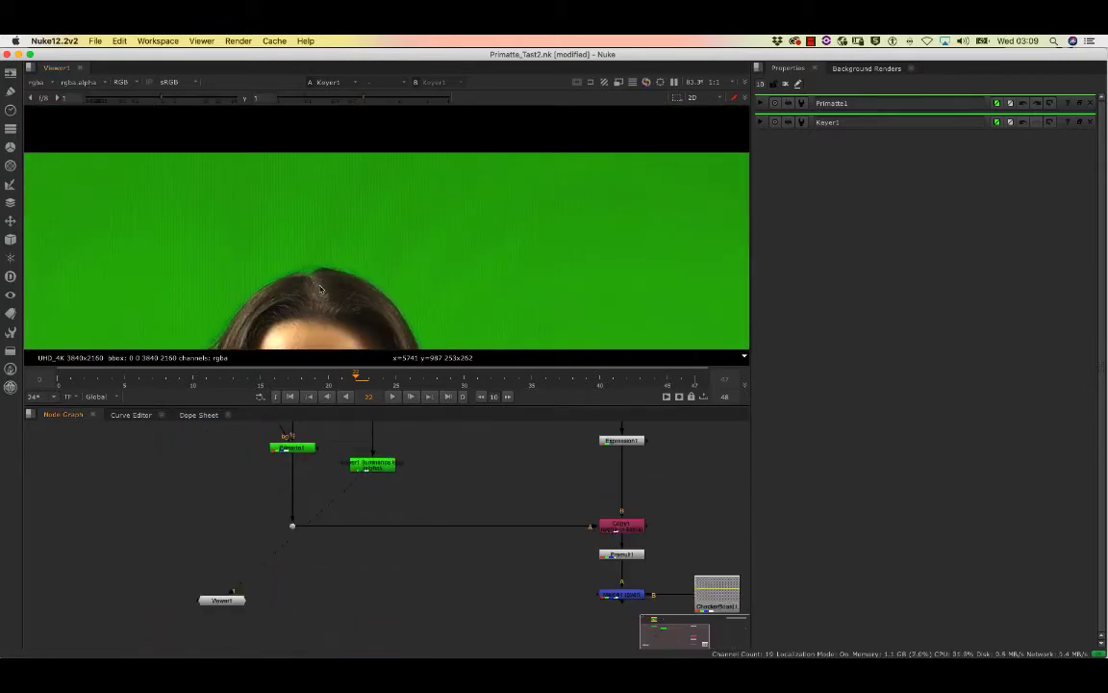
{"action": "middle_click_drag", "start_coordinate": [322, 288], "coordinate": [320, 121]}
{"action": "middle_click_drag", "start_coordinate": [462, 462], "coordinate": [437, 519]}
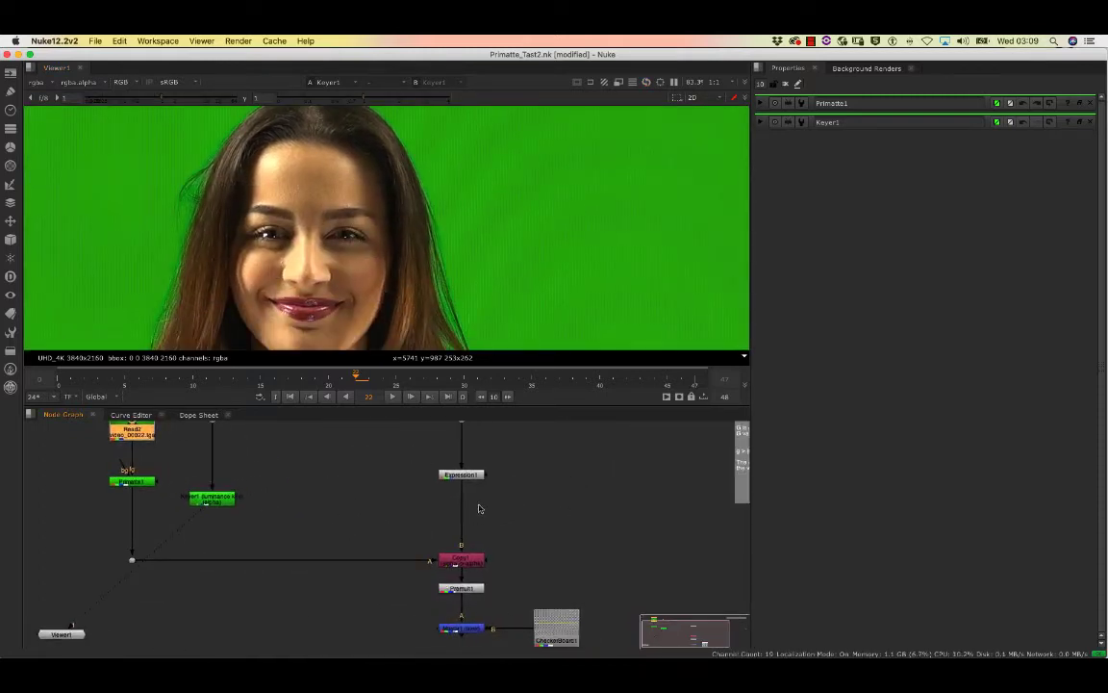
Step: Show the Merge1 output in the viewer and inspect the woman's hair edges over the checkerboard
{"action": "left_click", "coordinate": [470, 631]}
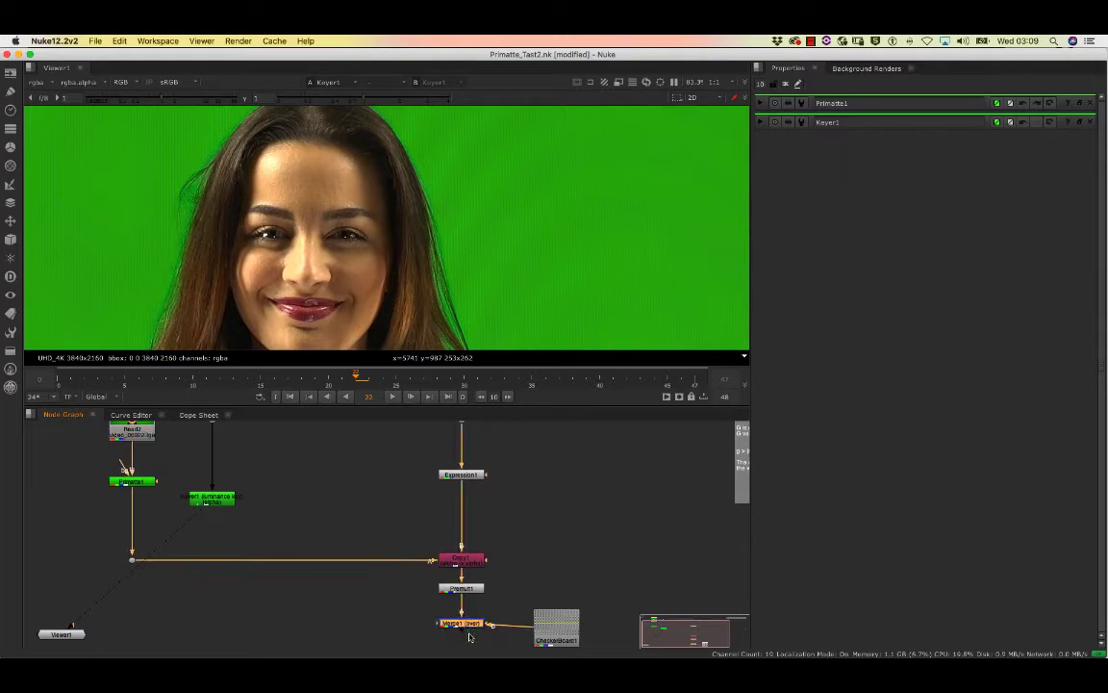
{"action": "left_click_drag", "start_coordinate": [469, 631], "coordinate": [470, 627]}
{"action": "key", "text": "1"}
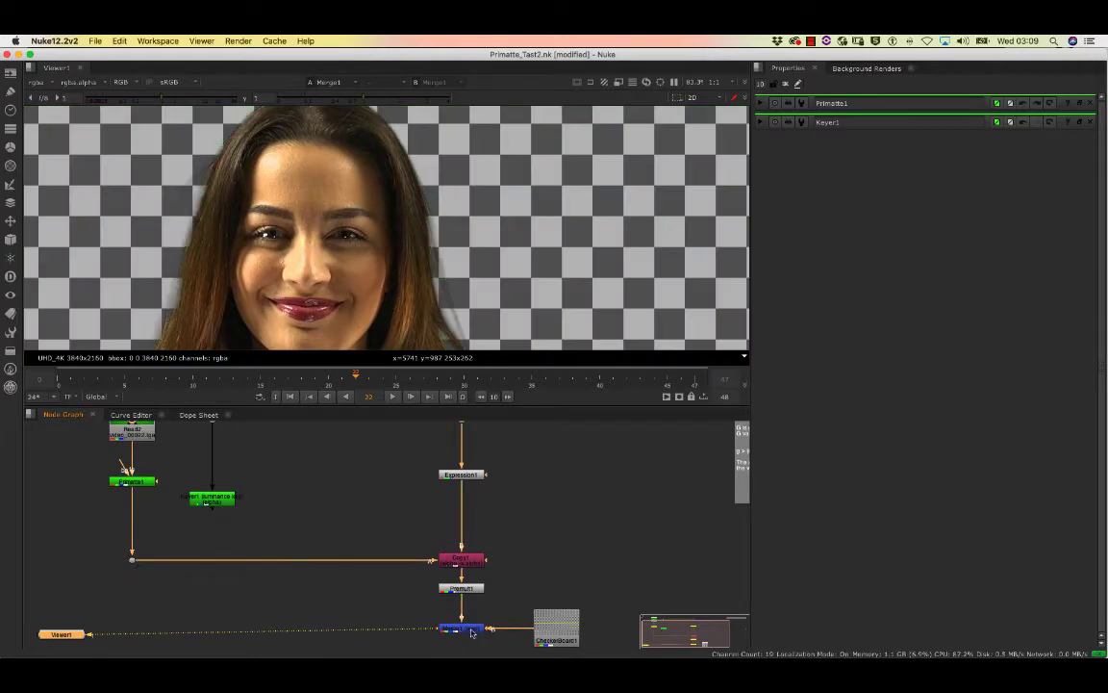
{"action": "scroll", "coordinate": [411, 254], "scroll_direction": "up", "scroll_amount": 3}
{"action": "scroll", "coordinate": [446, 215], "scroll_direction": "down", "scroll_amount": 5}
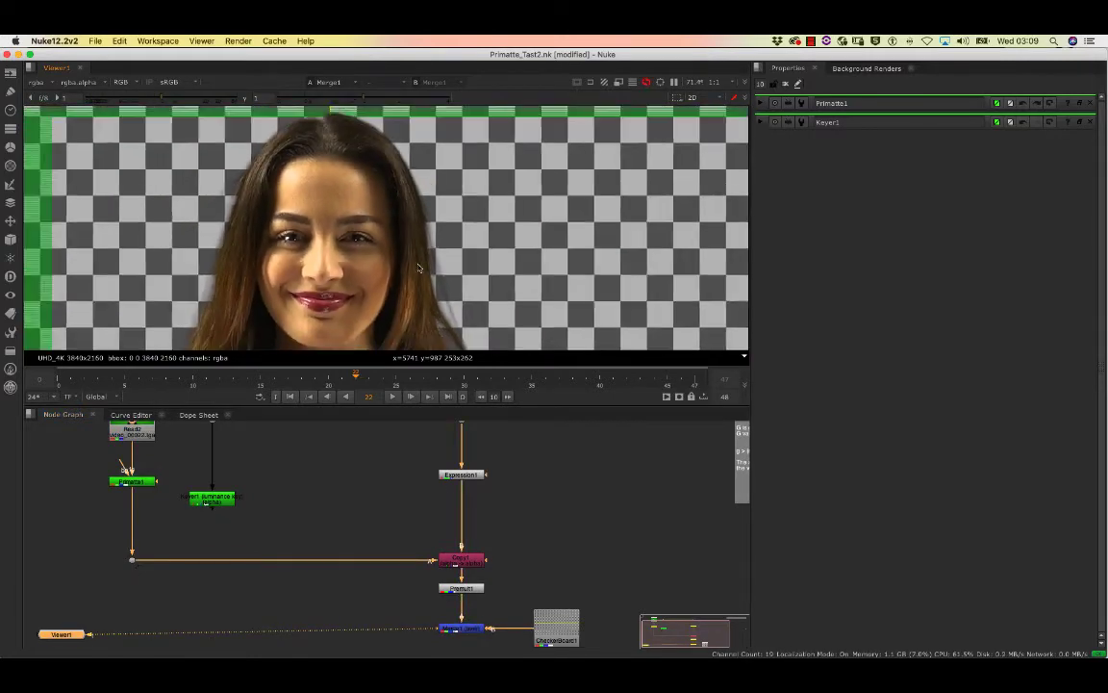
{"action": "scroll", "coordinate": [497, 234], "scroll_direction": "up", "scroll_amount": 2}
{"action": "middle_click_drag", "start_coordinate": [497, 233], "coordinate": [496, 250]}
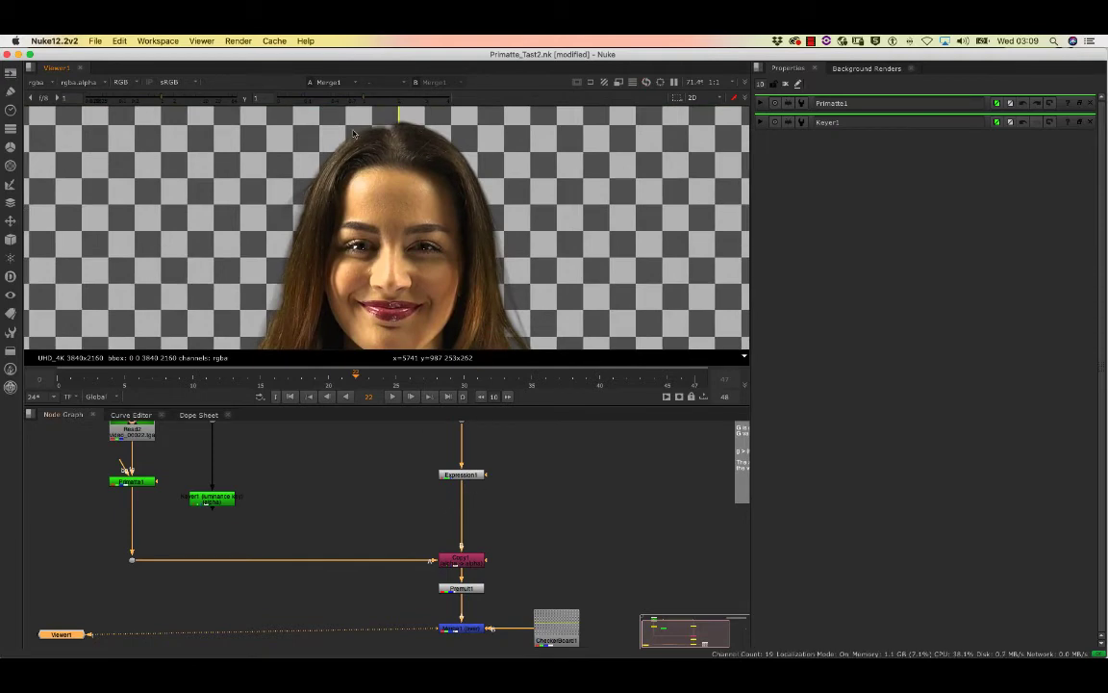
Step: Disable the Expression1 despill node and re-enable it to compare the green spill around the hair
{"action": "left_click", "coordinate": [462, 476]}
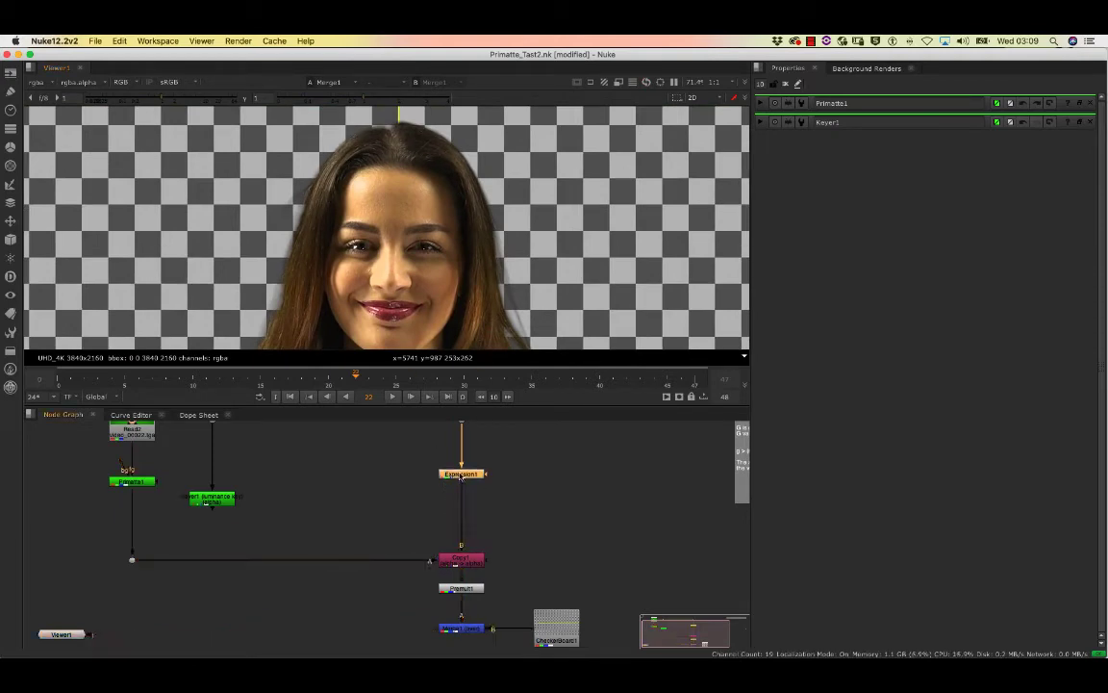
{"action": "left_click", "coordinate": [464, 474]}
{"action": "key", "text": "d"}
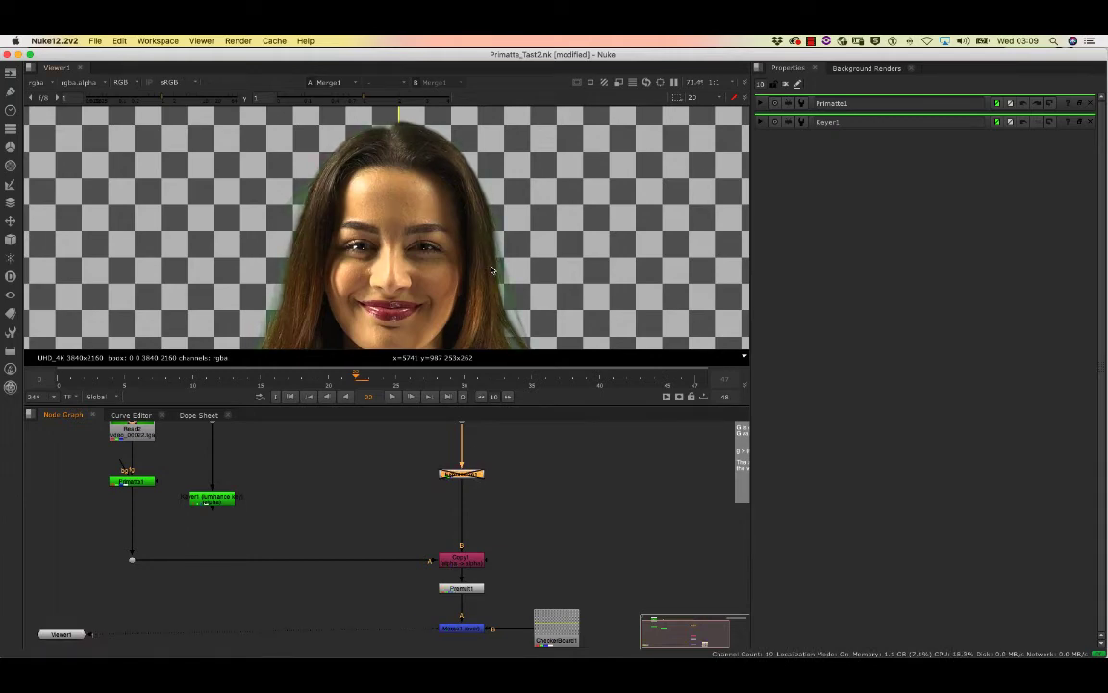
{"action": "key", "text": "d"}
Step: Show the Keyer1 output in the viewer and examine the green-screen footage, from hair close-ups to the full frame
{"action": "scroll", "coordinate": [317, 491], "scroll_direction": "up", "scroll_amount": 3}
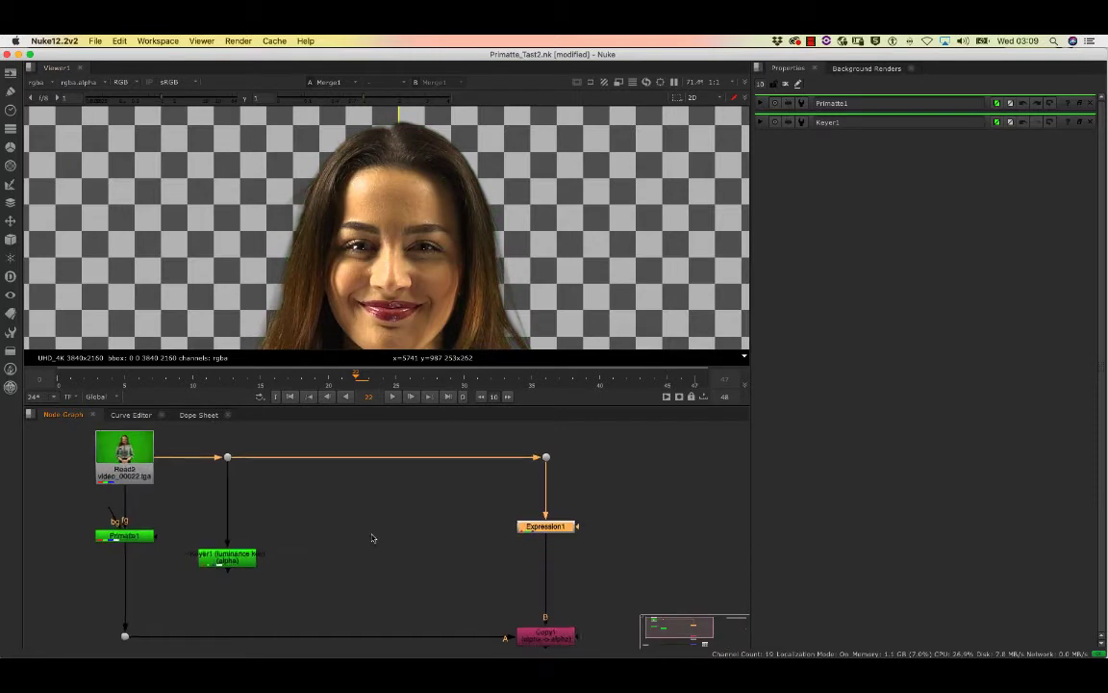
{"action": "scroll", "coordinate": [298, 493], "scroll_direction": "up", "scroll_amount": 1}
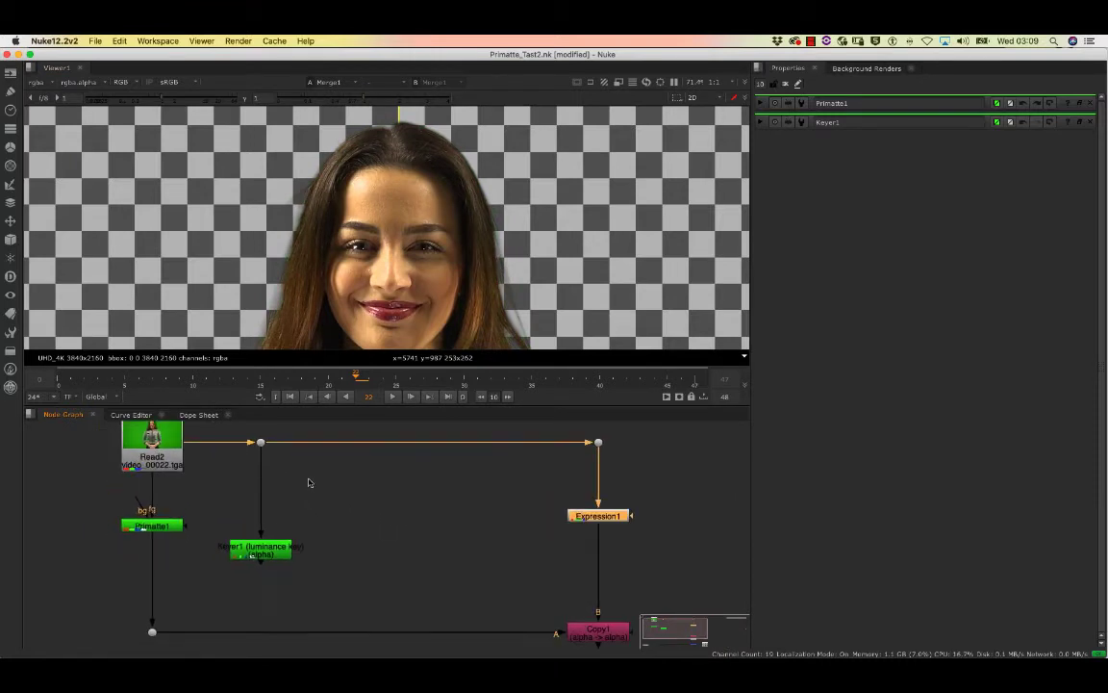
{"action": "left_click", "coordinate": [260, 548]}
{"action": "key", "text": "1"}
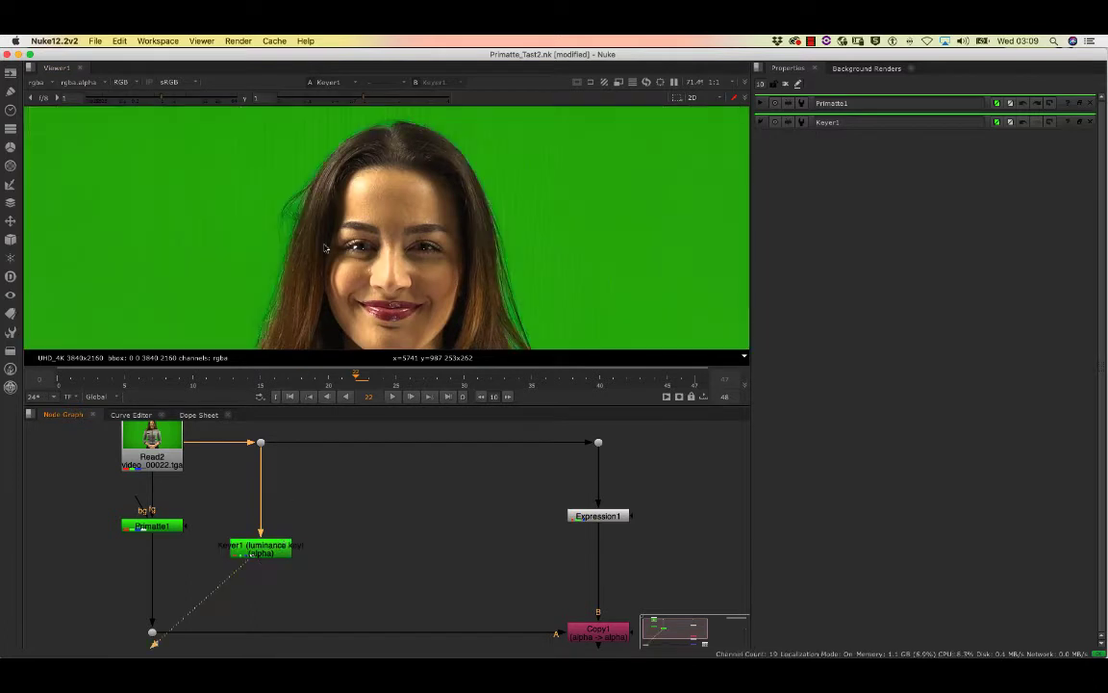
{"action": "scroll", "coordinate": [312, 208], "scroll_direction": "up", "scroll_amount": 4}
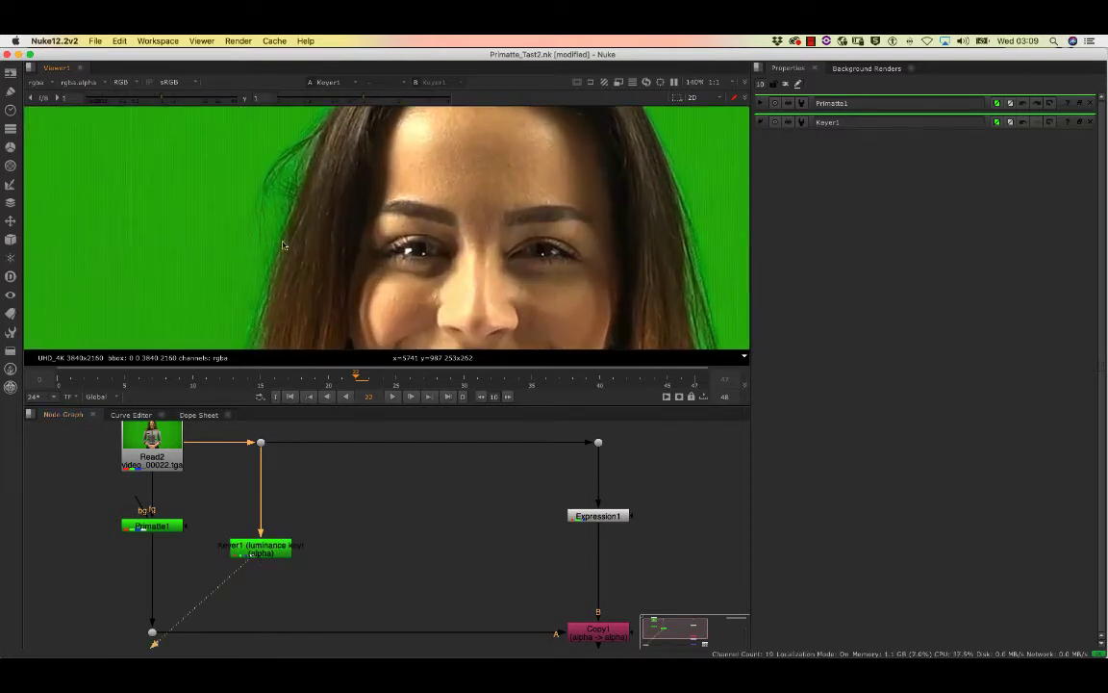
{"action": "middle_click_drag", "start_coordinate": [284, 246], "coordinate": [590, 161]}
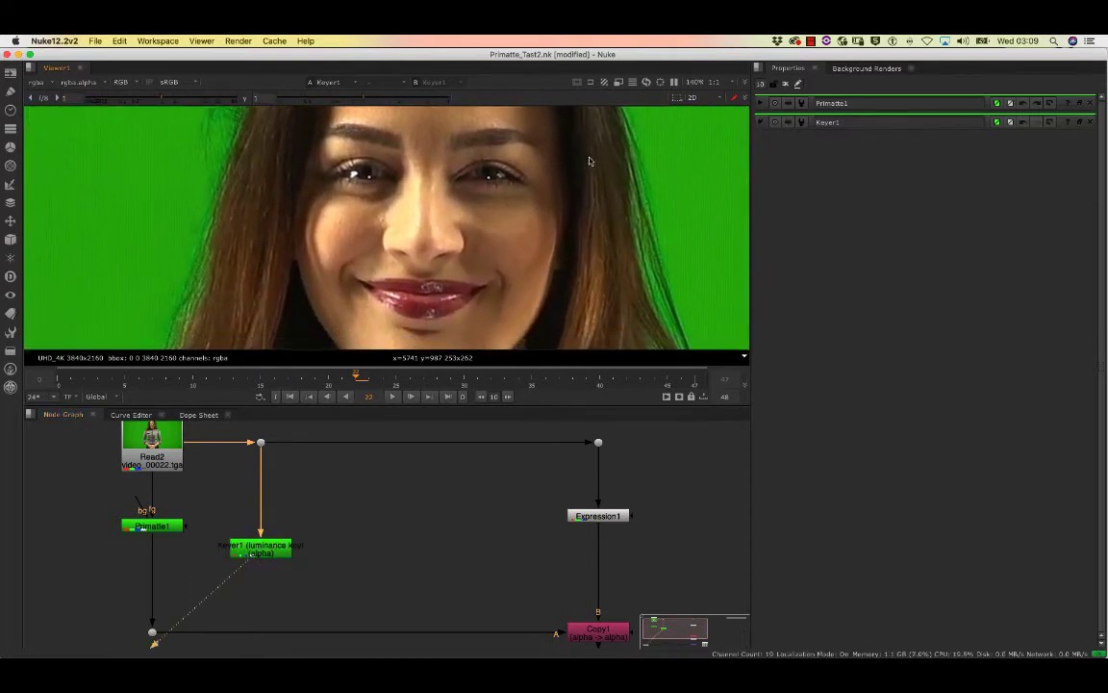
{"action": "scroll", "coordinate": [589, 160], "scroll_direction": "down", "scroll_amount": 5}
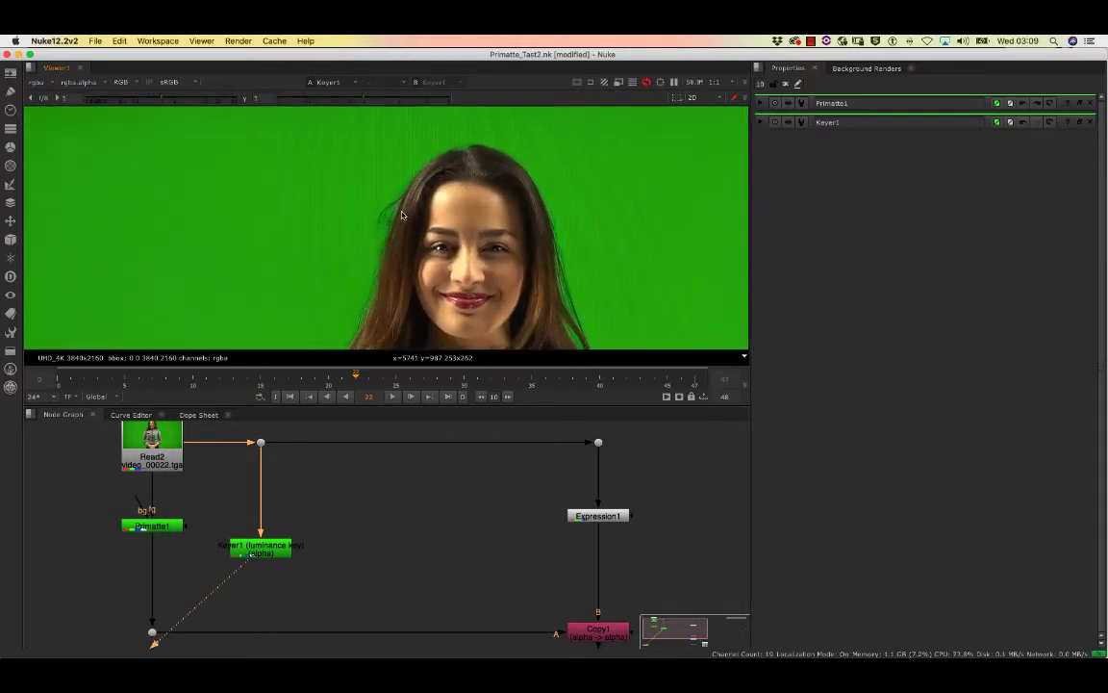
{"action": "middle_click_drag", "start_coordinate": [402, 214], "coordinate": [429, 154]}
{"action": "scroll", "coordinate": [177, 469], "scroll_direction": "up", "scroll_amount": 2}
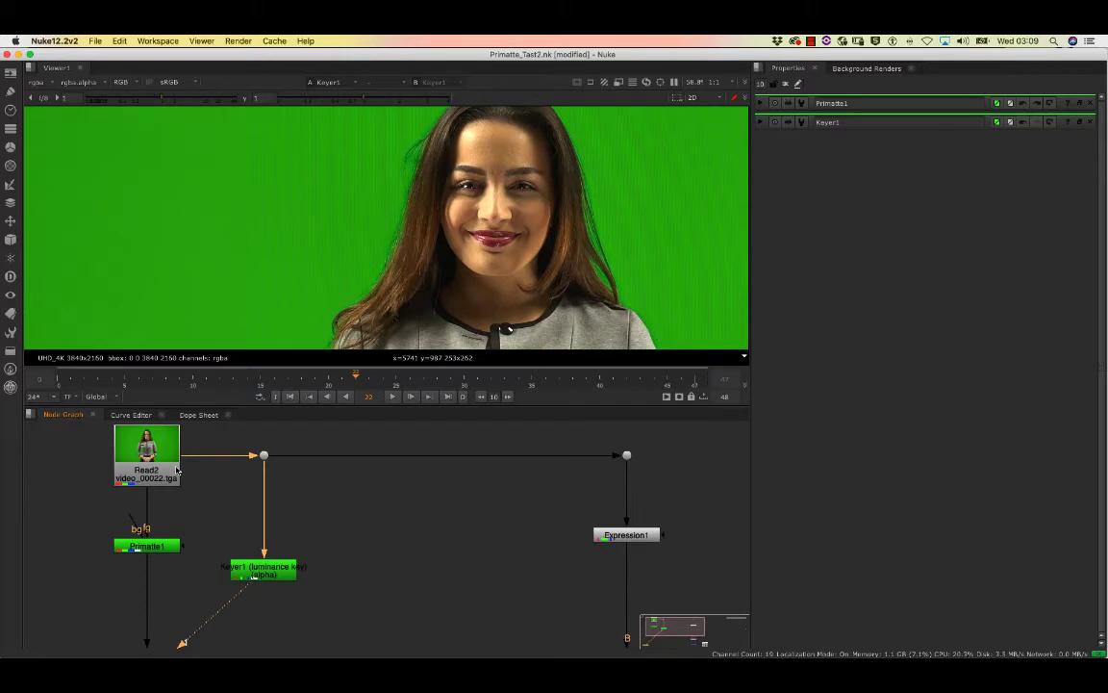
{"action": "scroll", "coordinate": [356, 184], "scroll_direction": "down", "scroll_amount": 4}
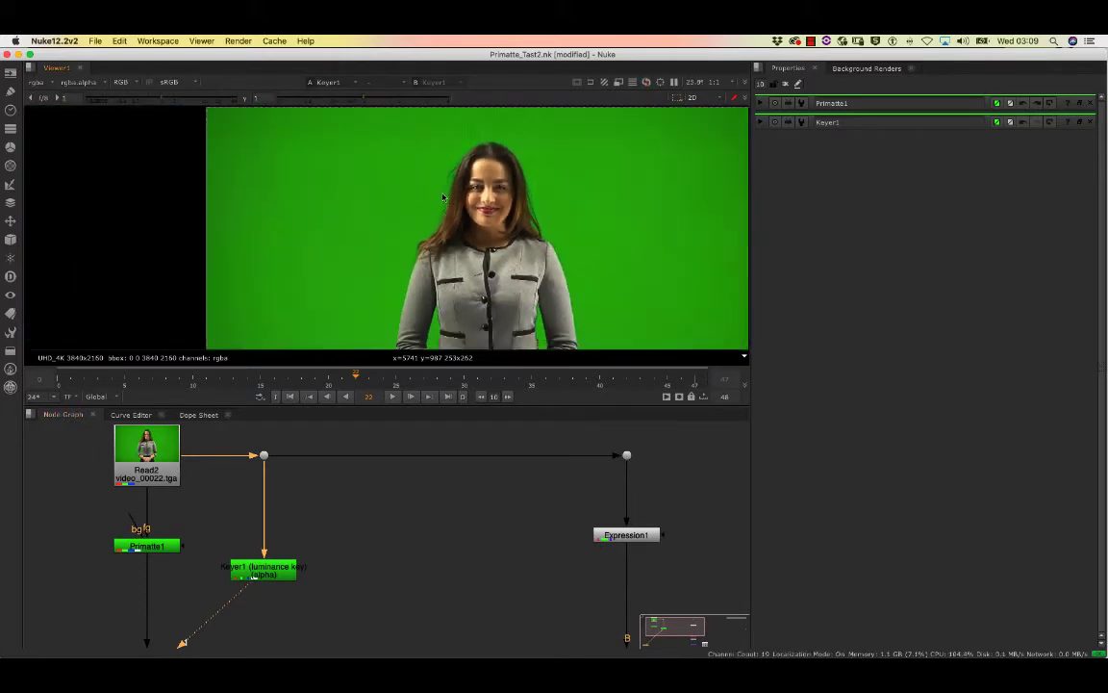
{"action": "scroll", "coordinate": [356, 184], "scroll_direction": "down", "scroll_amount": 4}
{"action": "middle_click_drag", "start_coordinate": [457, 278], "coordinate": [437, 222]}
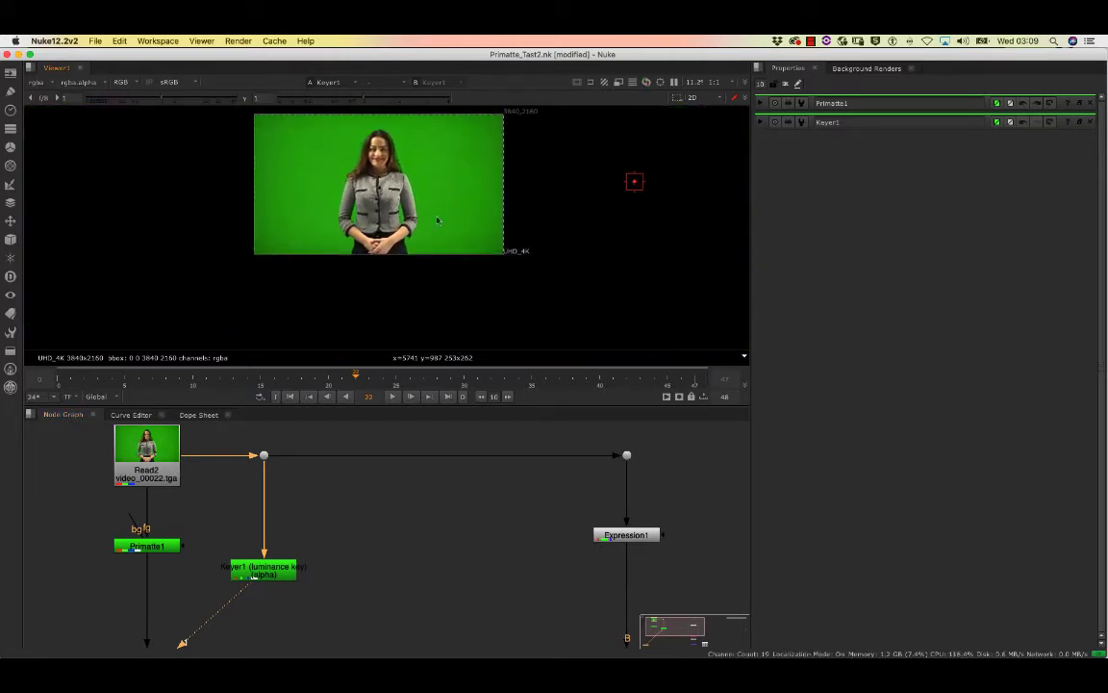
{"action": "scroll", "coordinate": [380, 189], "scroll_direction": "up", "scroll_amount": 3}
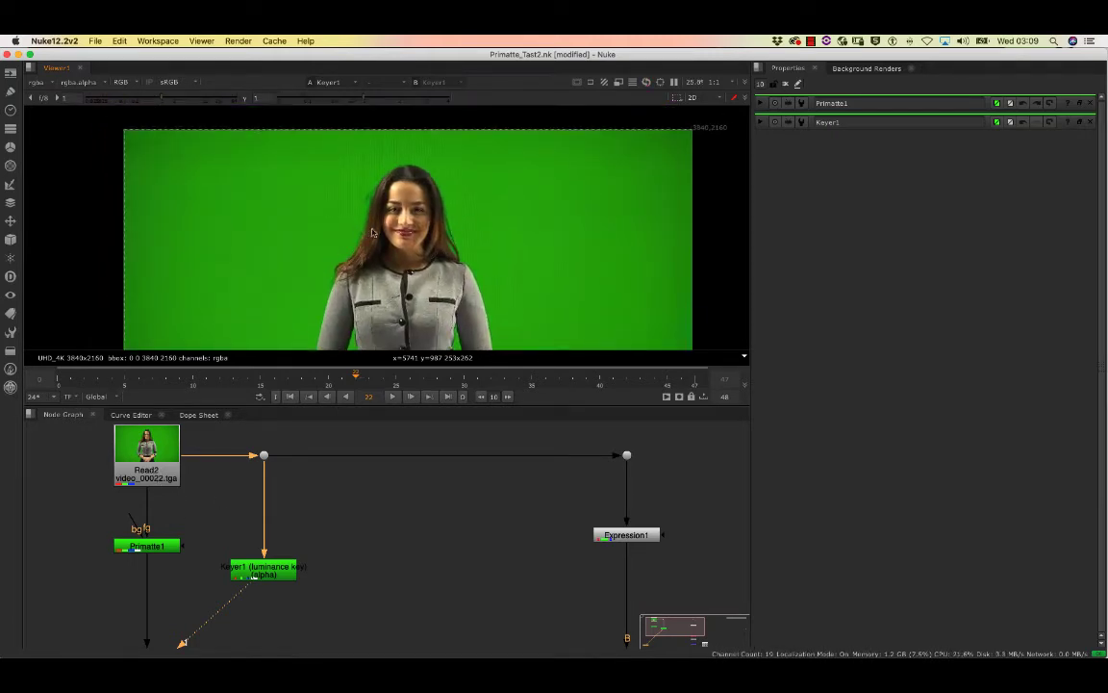
{"action": "scroll", "coordinate": [372, 232], "scroll_direction": "up", "scroll_amount": 4}
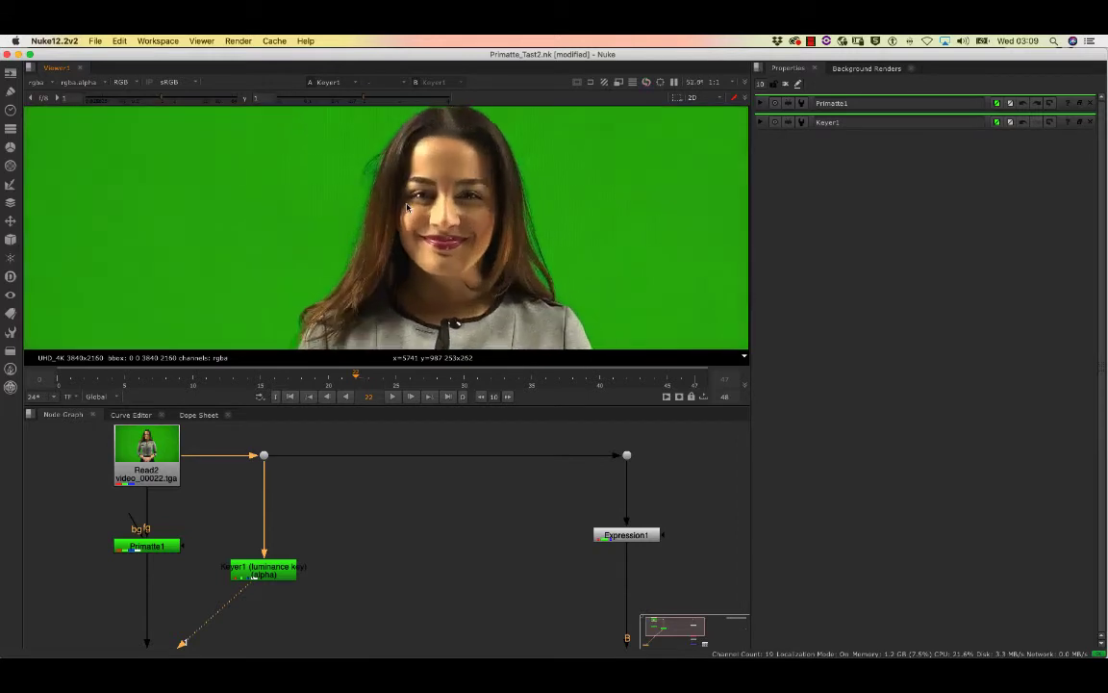
Step: Select the Read2 node and inspect the loose hair strands beside the woman's head
{"action": "left_click", "coordinate": [169, 477]}
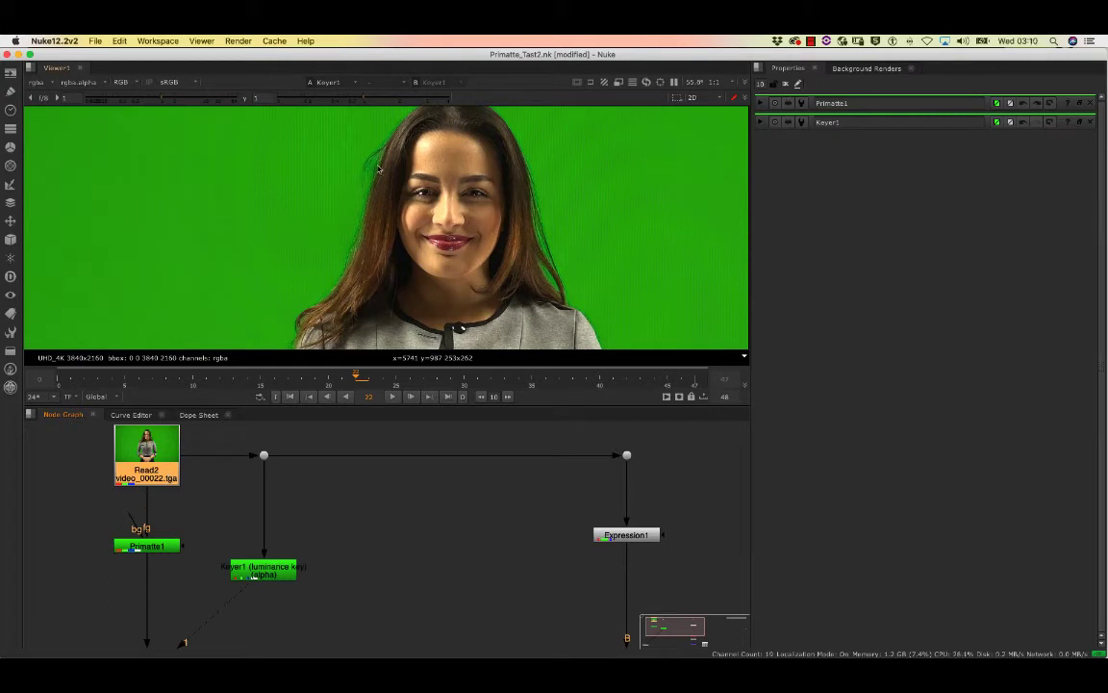
{"action": "mouse_move", "coordinate": [380, 168]}
{"action": "middle_mouse_down", "text": "alt"}
{"action": "mouse_move", "coordinate": [403, 143]}
{"action": "mouse_move", "coordinate": [387, 160]}
{"action": "middle_mouse_up", "text": "alt"}
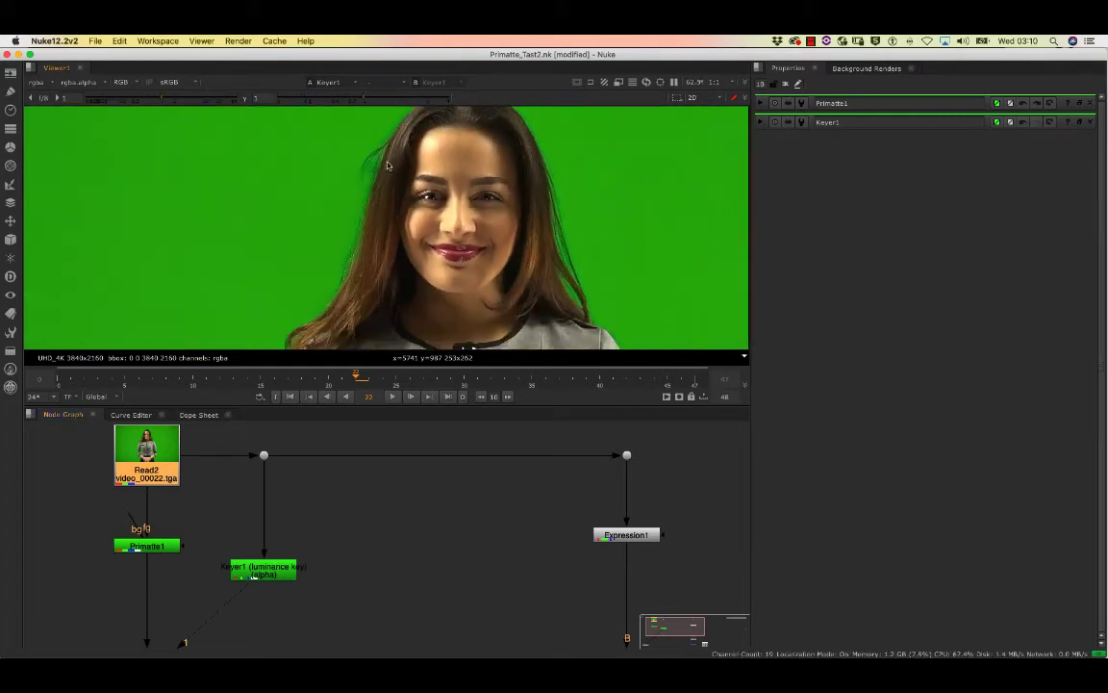
{"action": "middle_click_drag", "start_coordinate": [434, 113], "coordinate": [390, 156]}
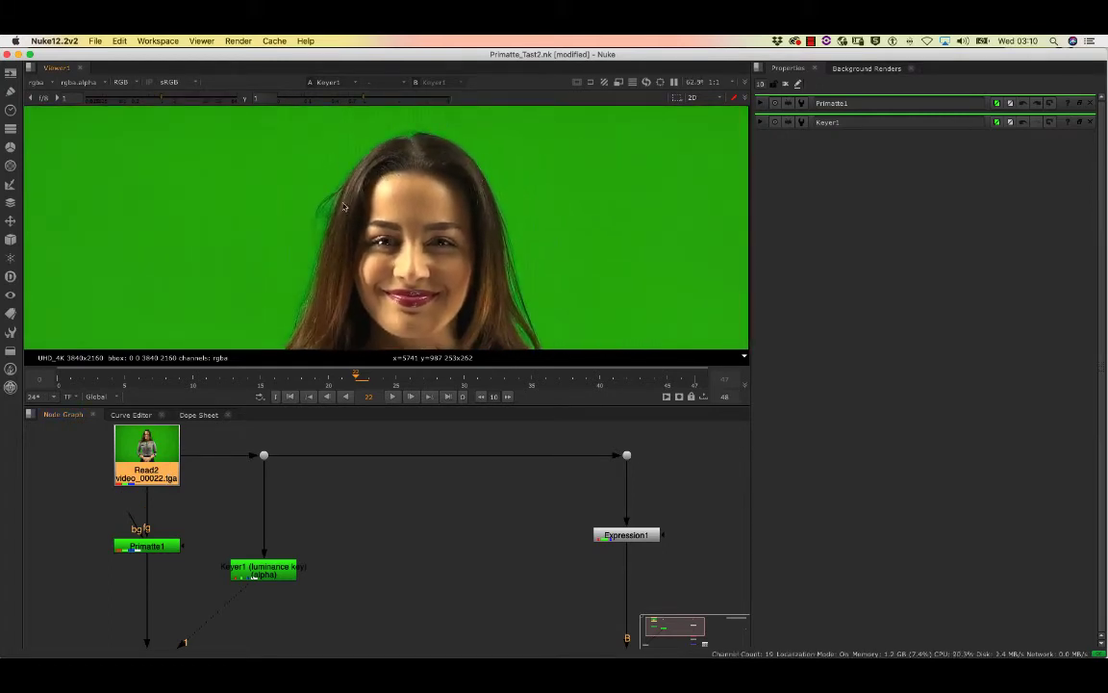
{"action": "scroll", "coordinate": [345, 206], "scroll_direction": "up", "scroll_amount": 3}
{"action": "scroll", "coordinate": [349, 210], "scroll_direction": "down", "scroll_amount": 3}
Step: Open the luminance key settings of the Keyer1 node
{"action": "left_click", "coordinate": [286, 521]}
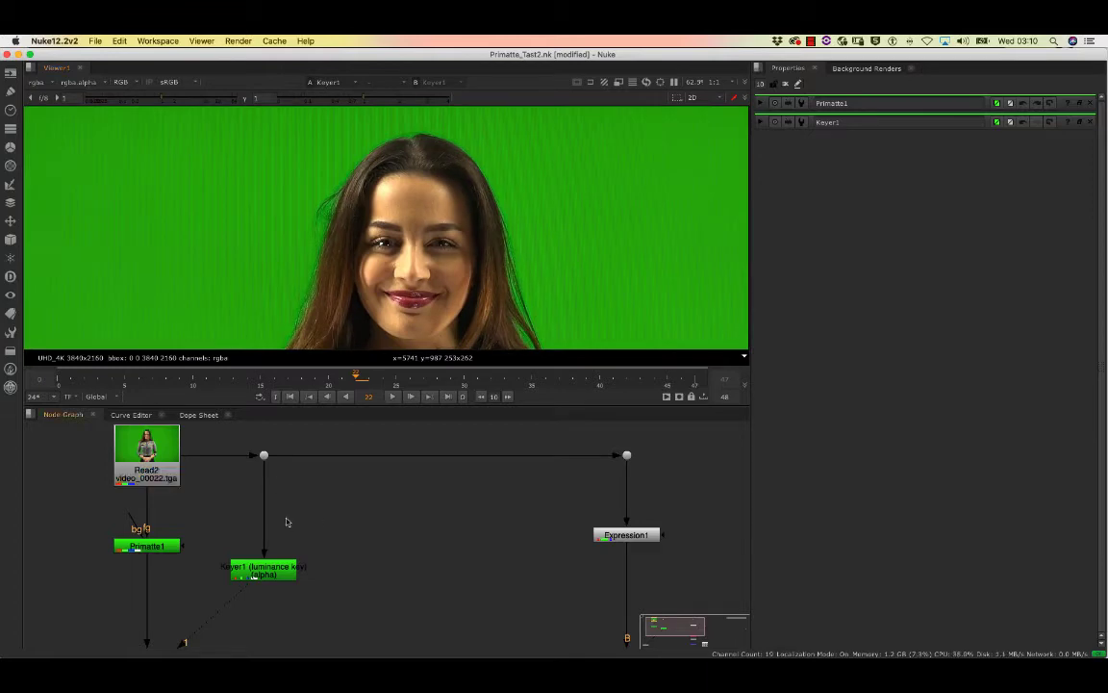
{"action": "double_click", "coordinate": [273, 569]}
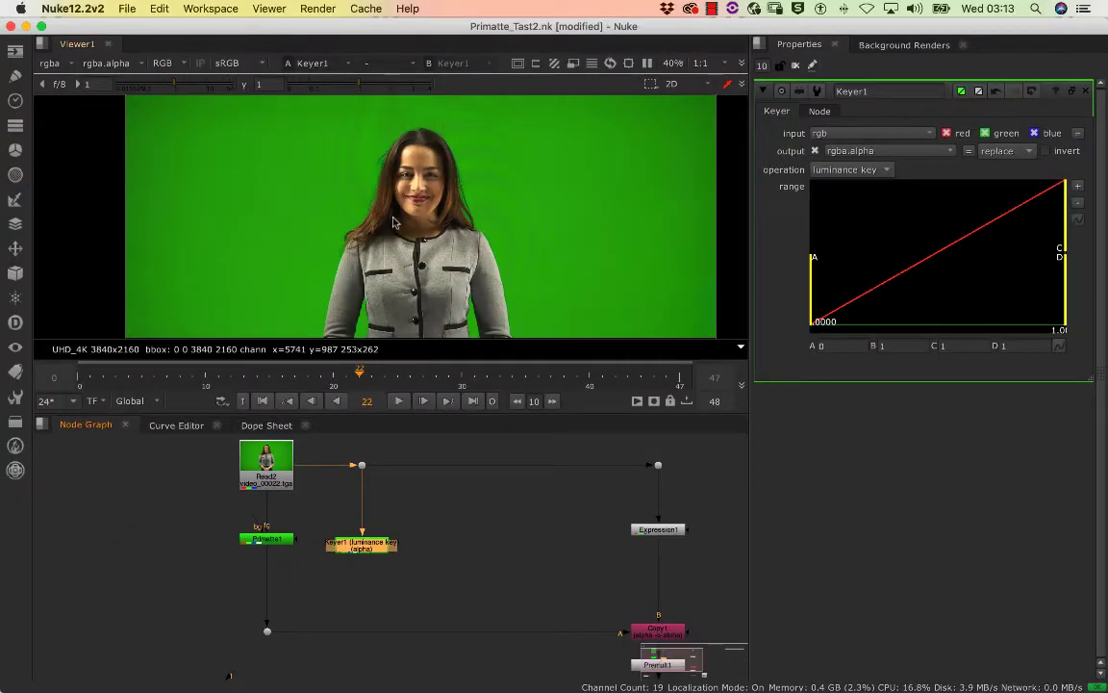
Step: Examine the loose hair strands against the green screen in the Keyer1 image
{"action": "scroll", "coordinate": [428, 159], "scroll_direction": "up", "scroll_amount": 4}
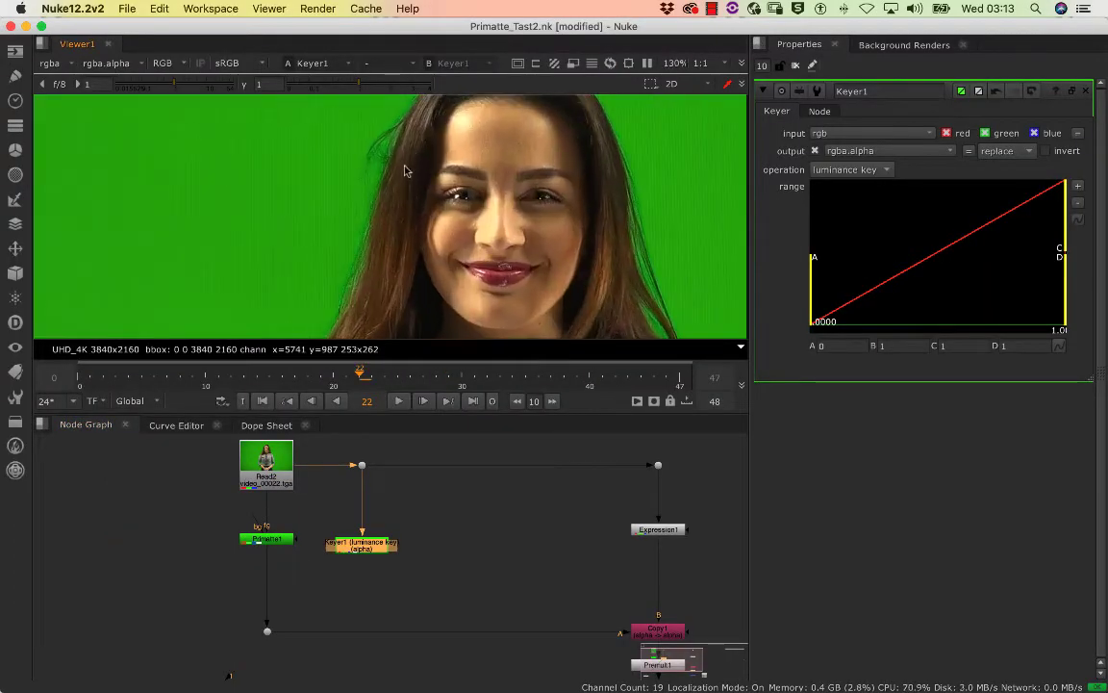
{"action": "scroll", "coordinate": [405, 171], "scroll_direction": "up", "scroll_amount": 2}
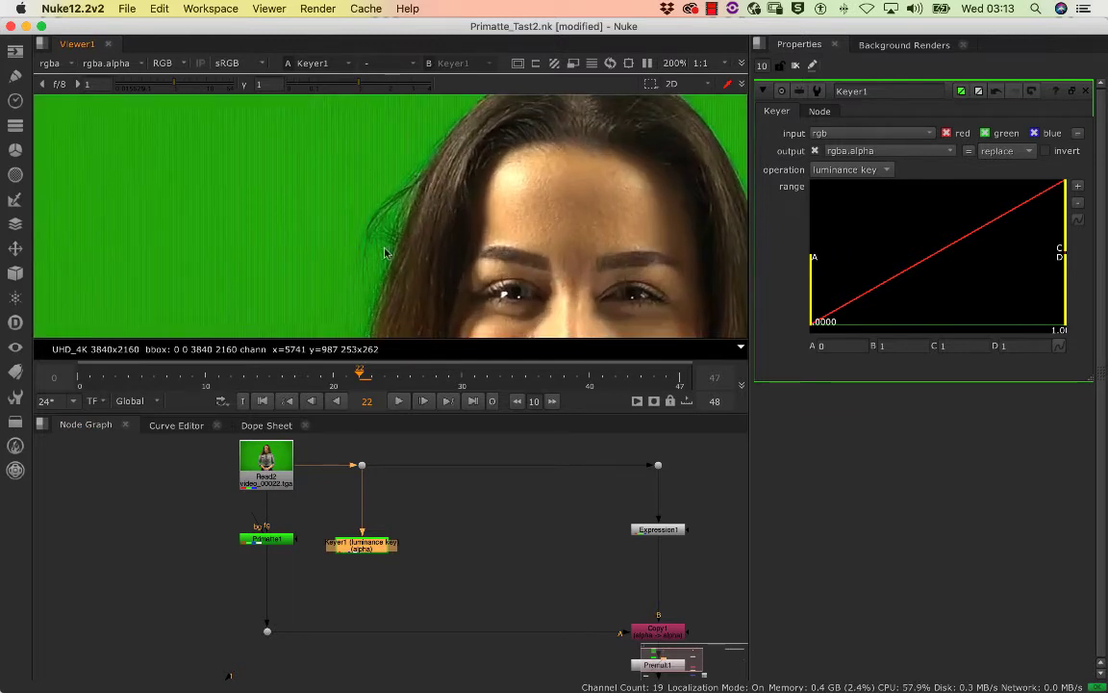
{"action": "scroll", "coordinate": [424, 198], "scroll_direction": "up", "scroll_amount": 2}
{"action": "scroll", "coordinate": [441, 190], "scroll_direction": "down", "scroll_amount": 3}
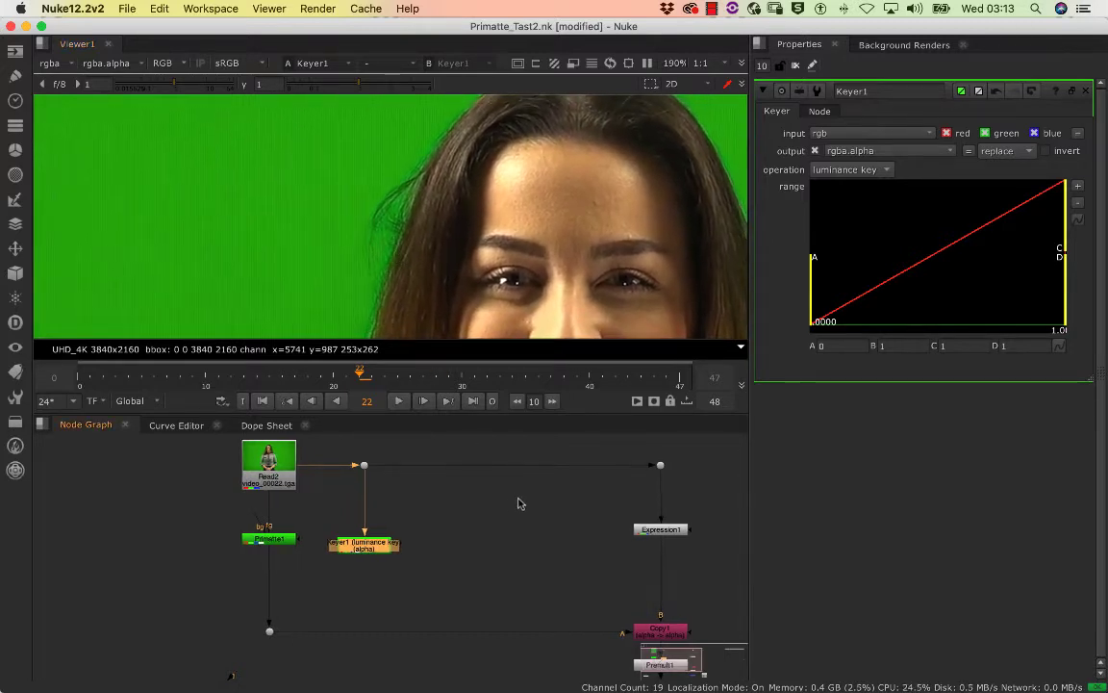
Step: View the Merge1 composite over the checkerboard and inspect how the fine hair at the head's edge is keyed
{"action": "scroll", "coordinate": [520, 503], "scroll_direction": "down", "scroll_amount": 1}
{"action": "middle_click_drag", "start_coordinate": [517, 510], "coordinate": [403, 491]}
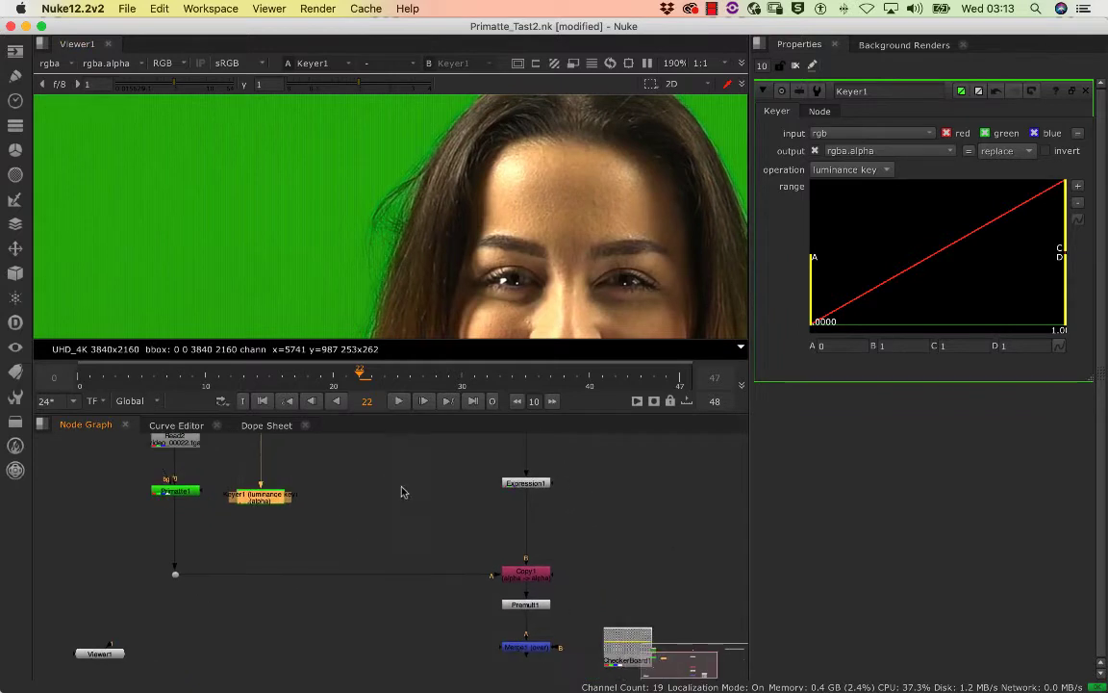
{"action": "left_click", "coordinate": [520, 647]}
{"action": "key", "text": "1"}
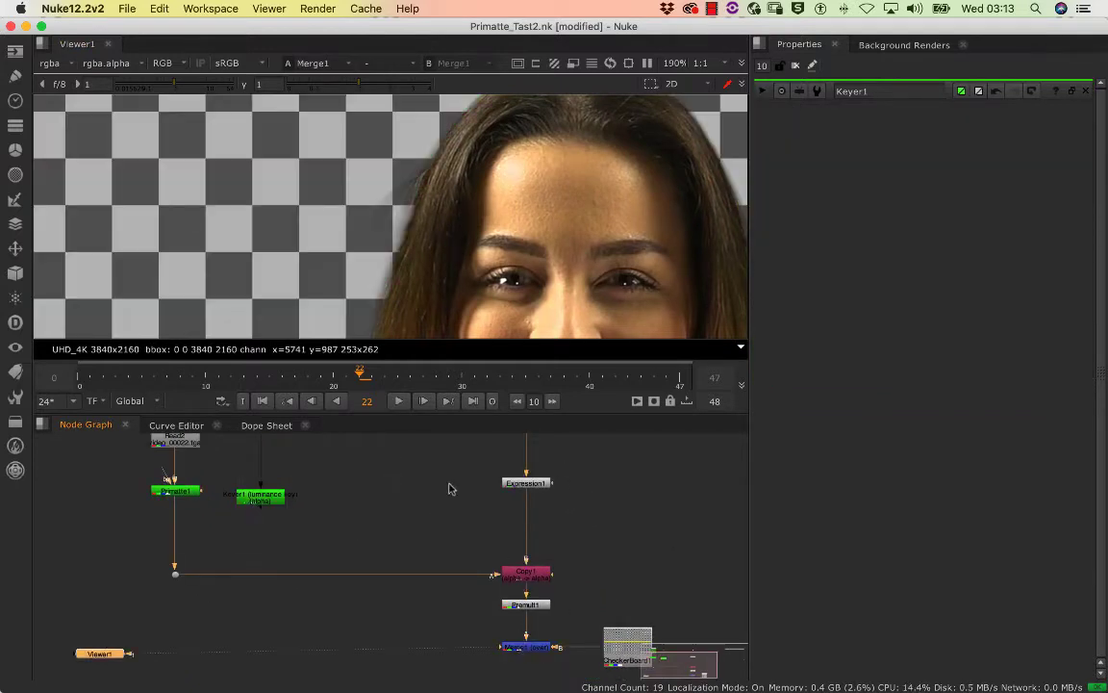
{"action": "scroll", "coordinate": [415, 239], "scroll_direction": "up", "scroll_amount": 5}
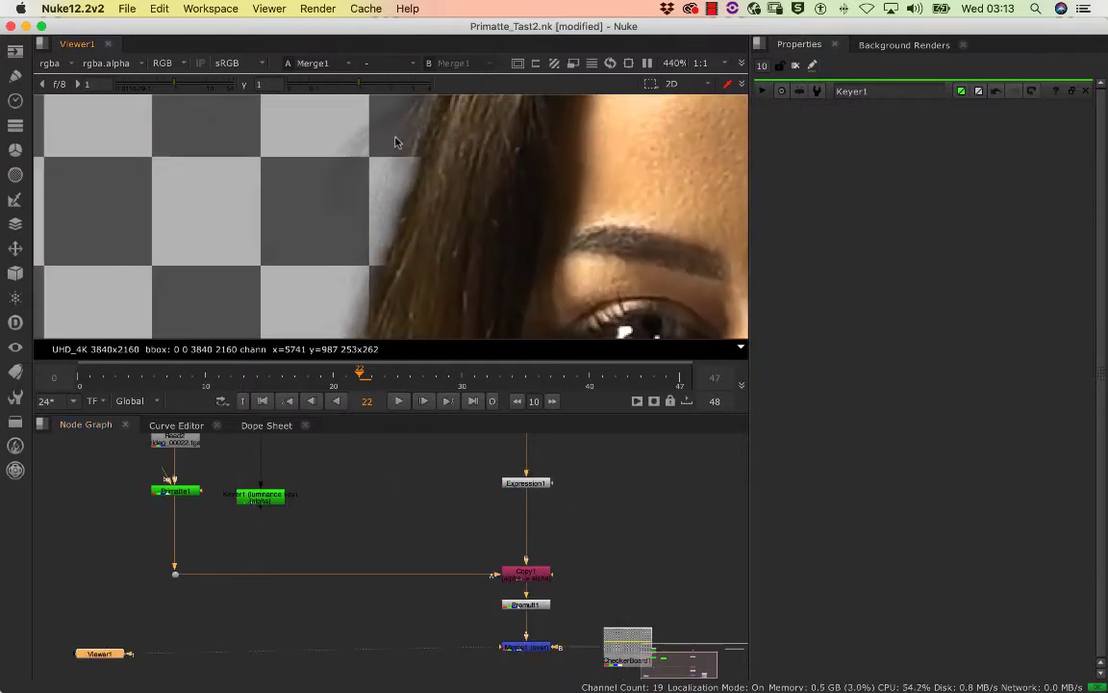
{"action": "scroll", "coordinate": [411, 178], "scroll_direction": "up", "scroll_amount": 2}
{"action": "scroll", "coordinate": [402, 176], "scroll_direction": "down", "scroll_amount": 4}
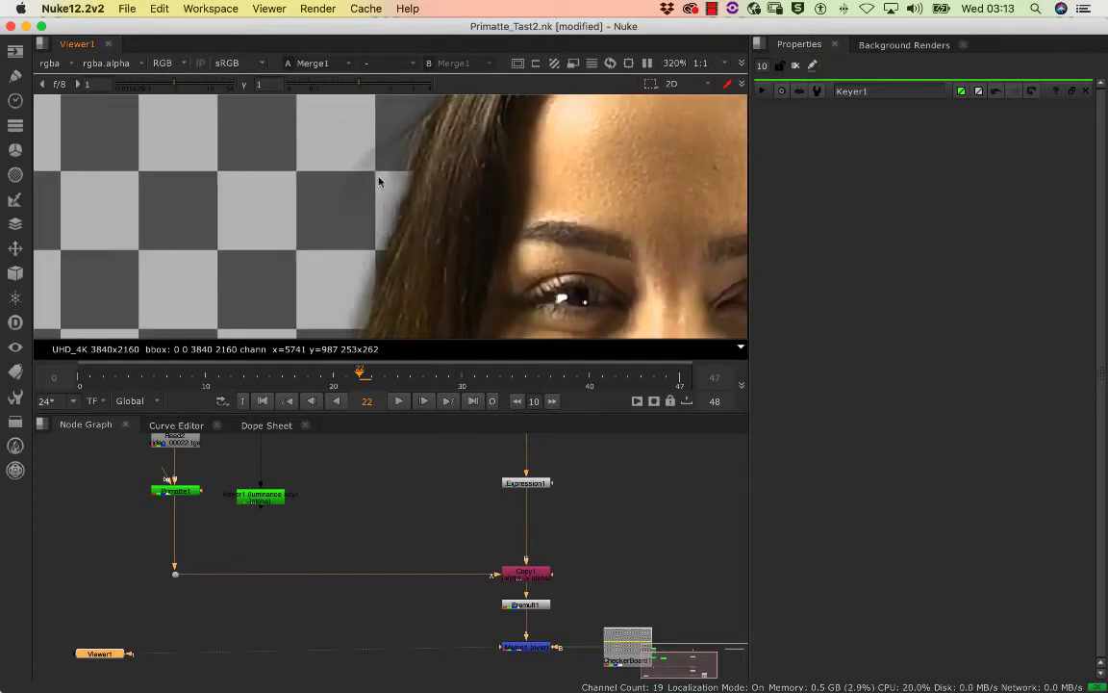
{"action": "left_click", "coordinate": [517, 483]}
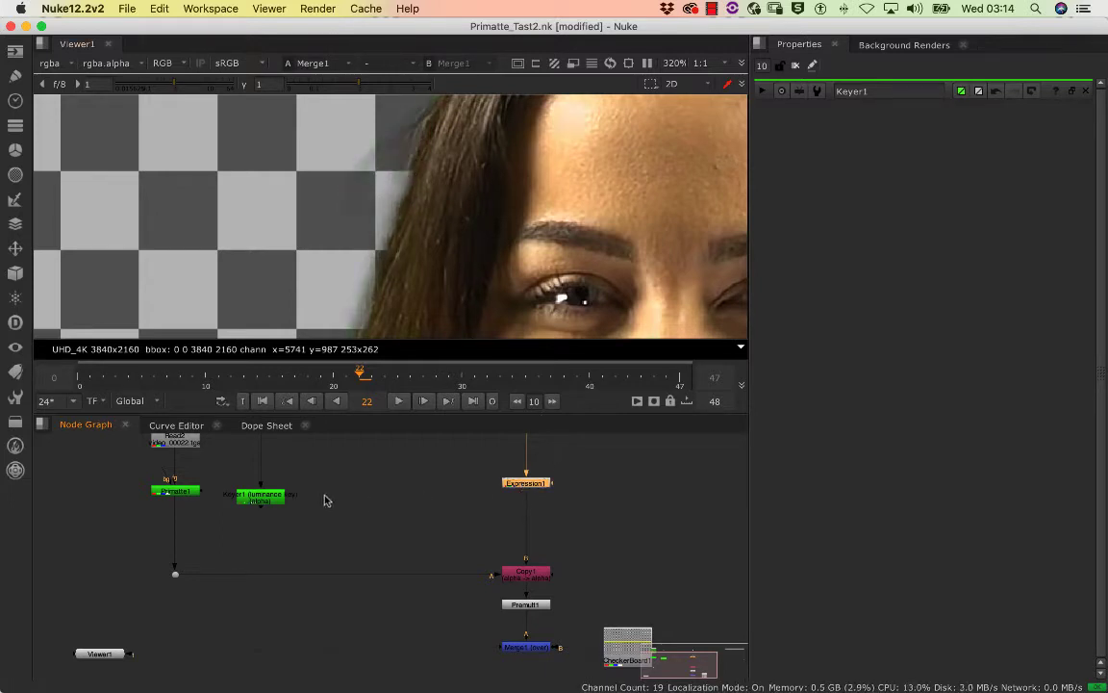
Step: Show the Keyer1 output in the viewer again and open the node's properties
{"action": "scroll", "coordinate": [325, 505], "scroll_direction": "down", "scroll_amount": 1}
{"action": "double_click", "coordinate": [272, 501]}
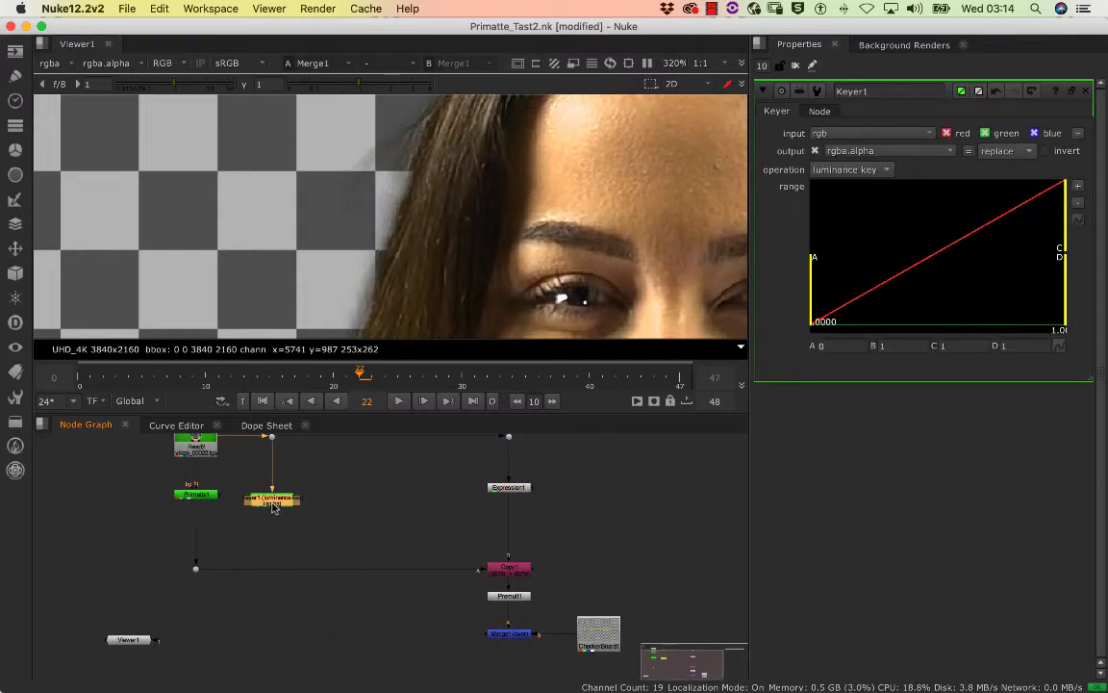
{"action": "key", "text": "1"}
{"action": "middle_click_drag", "start_coordinate": [299, 476], "coordinate": [323, 496]}
{"action": "scroll", "coordinate": [426, 205], "scroll_direction": "up", "scroll_amount": 3}
{"action": "scroll", "coordinate": [414, 212], "scroll_direction": "down", "scroll_amount": 6}
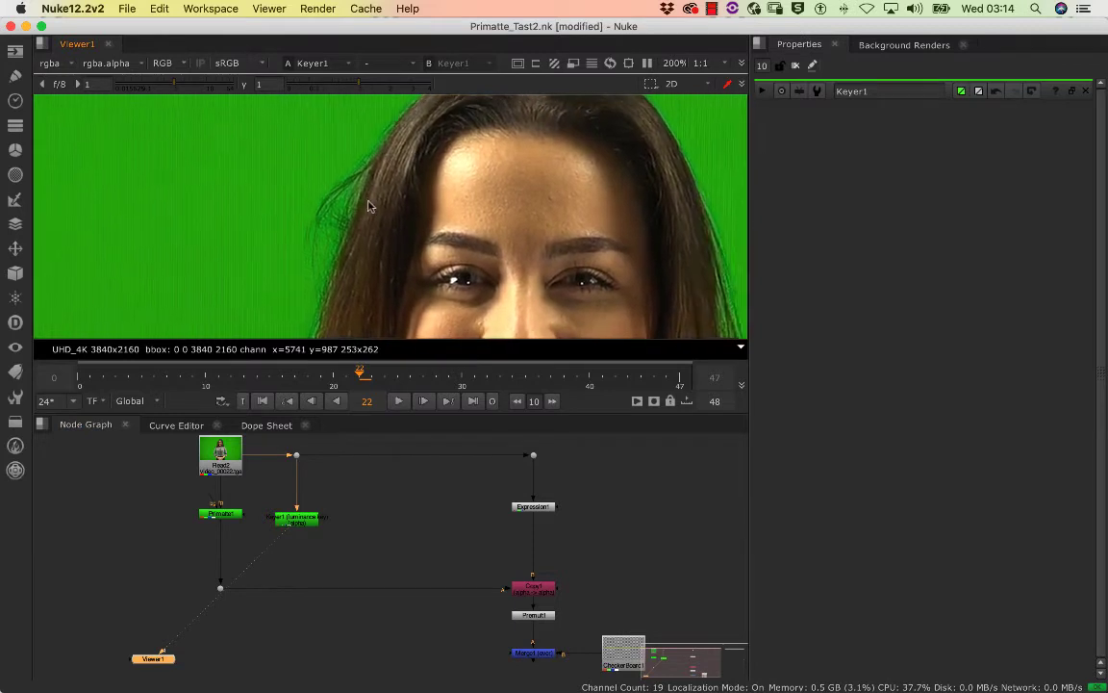
{"action": "double_click", "coordinate": [297, 514]}
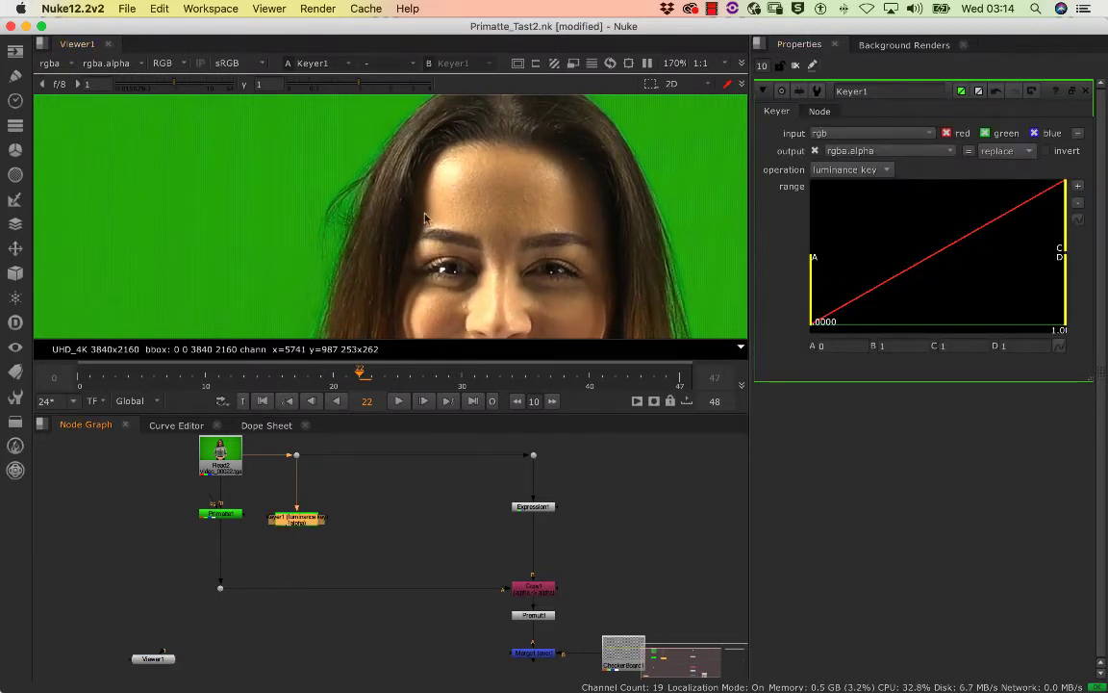
Step: Display the alpha channel of Keyer1 and inspect the luminance matte around the hair
{"action": "key", "text": "a"}
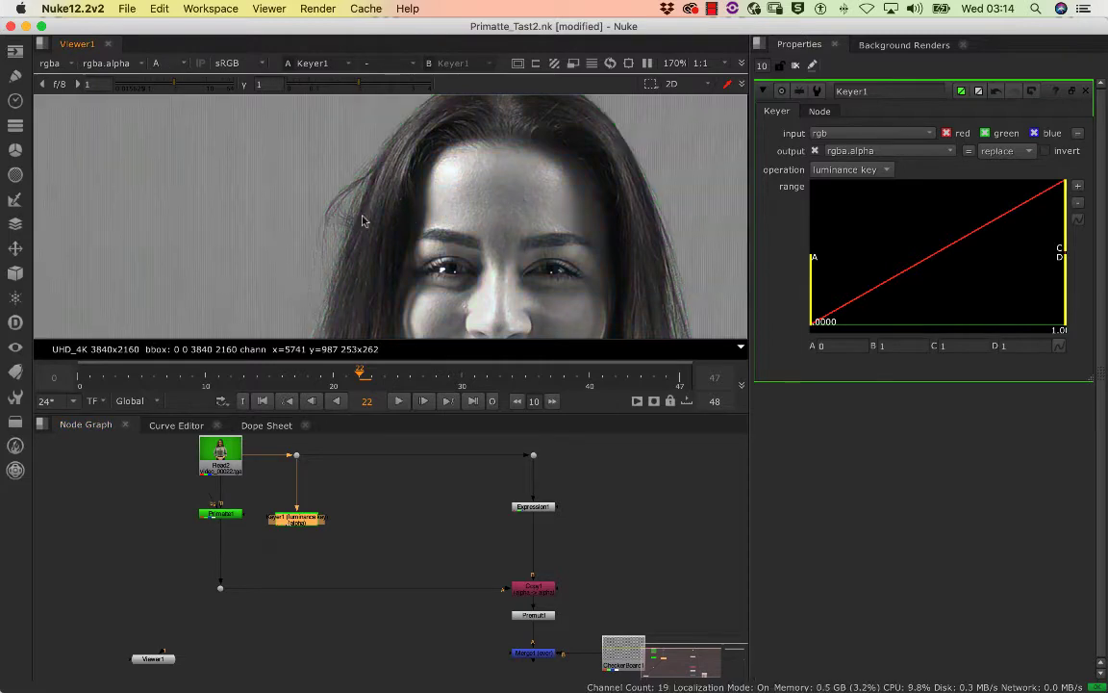
{"action": "scroll", "coordinate": [362, 219], "scroll_direction": "up", "scroll_amount": 3}
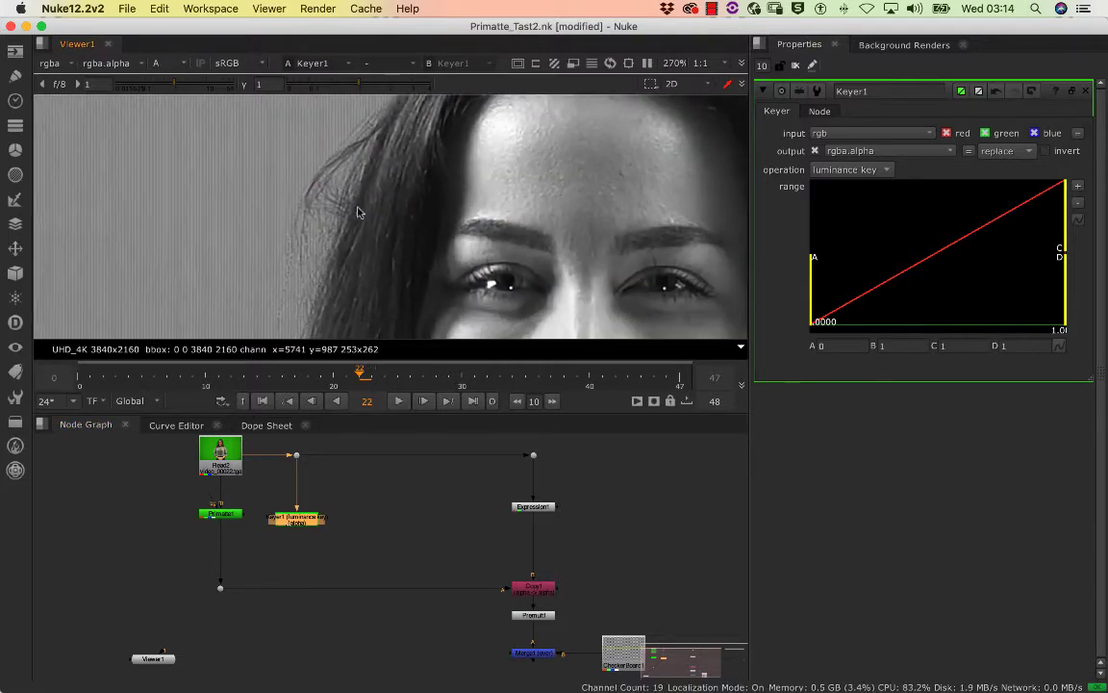
{"action": "mouse_move", "coordinate": [357, 424]}
{"action": "left_mouse_down"}
{"action": "mouse_move", "coordinate": [357, 472]}
{"action": "mouse_move", "coordinate": [358, 444]}
{"action": "left_mouse_up"}
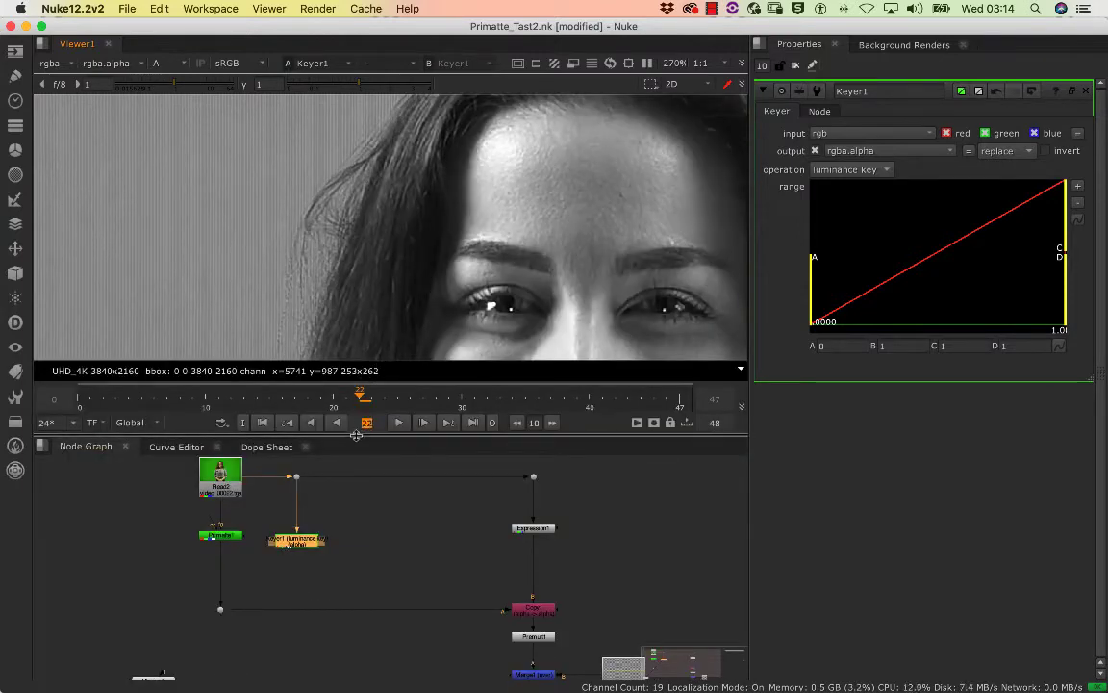
{"action": "mouse_move", "coordinate": [361, 430]}
{"action": "left_mouse_down"}
{"action": "mouse_move", "coordinate": [346, 504]}
{"action": "mouse_move", "coordinate": [356, 419]}
{"action": "left_mouse_up"}
{"action": "scroll", "coordinate": [376, 250], "scroll_direction": "down", "scroll_amount": 4}
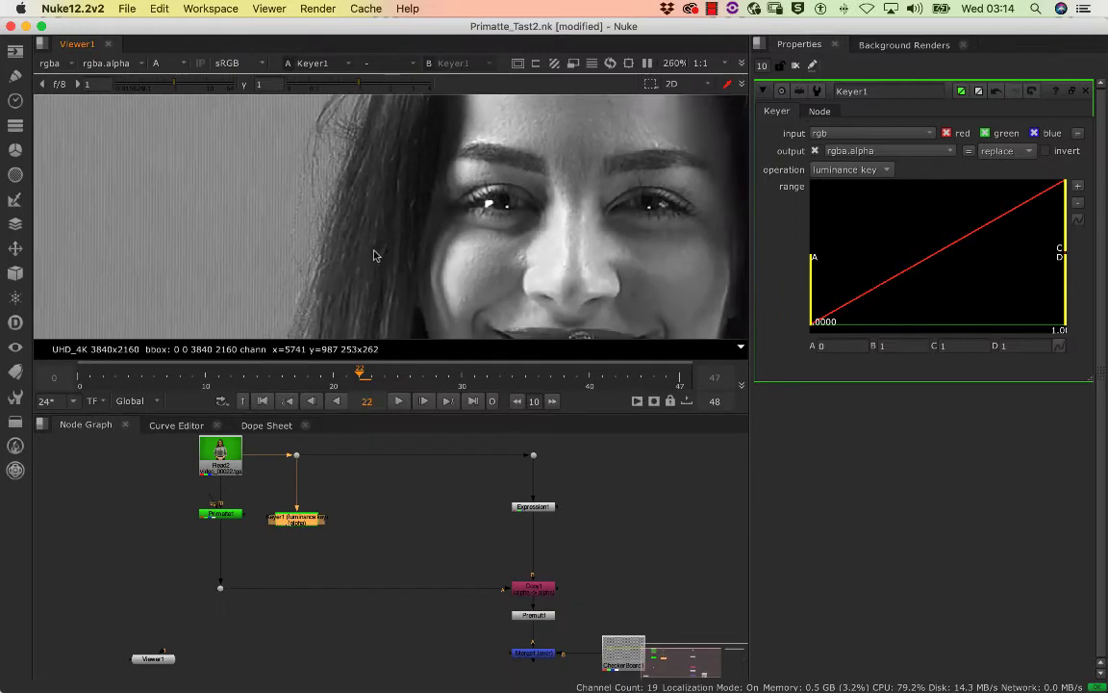
{"action": "scroll", "coordinate": [359, 270], "scroll_direction": "up", "scroll_amount": 4}
{"action": "scroll", "coordinate": [376, 250], "scroll_direction": "up", "scroll_amount": 1}
{"action": "middle_click_drag", "start_coordinate": [385, 241], "coordinate": [356, 277]}
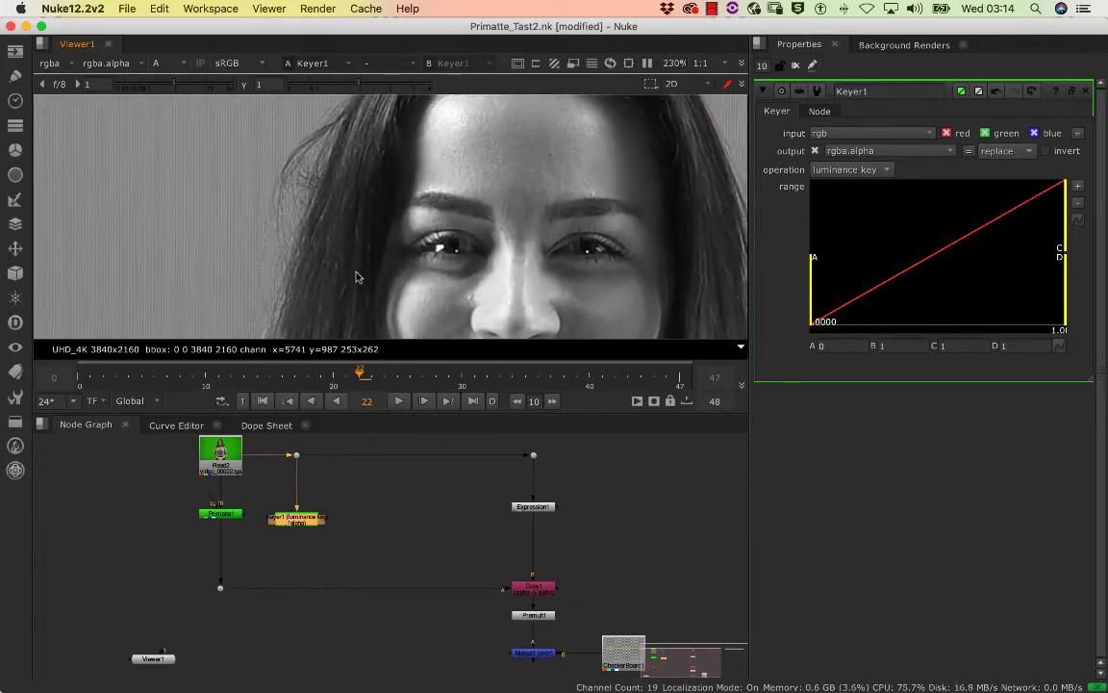
Step: Enlarge the viewer area over the node graph and examine the loose strands in the alpha up close
{"action": "left_click_drag", "start_coordinate": [358, 414], "coordinate": [354, 498]}
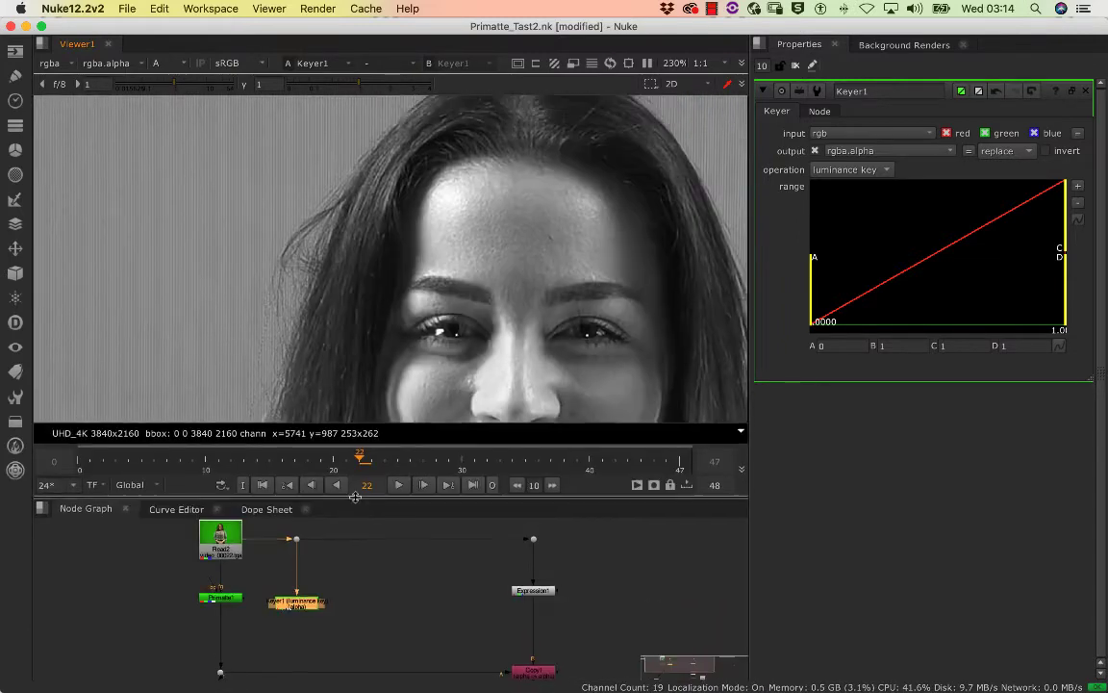
{"action": "scroll", "coordinate": [363, 287], "scroll_direction": "down", "scroll_amount": 3}
{"action": "scroll", "coordinate": [296, 204], "scroll_direction": "up", "scroll_amount": 4}
{"action": "scroll", "coordinate": [318, 239], "scroll_direction": "down", "scroll_amount": 4}
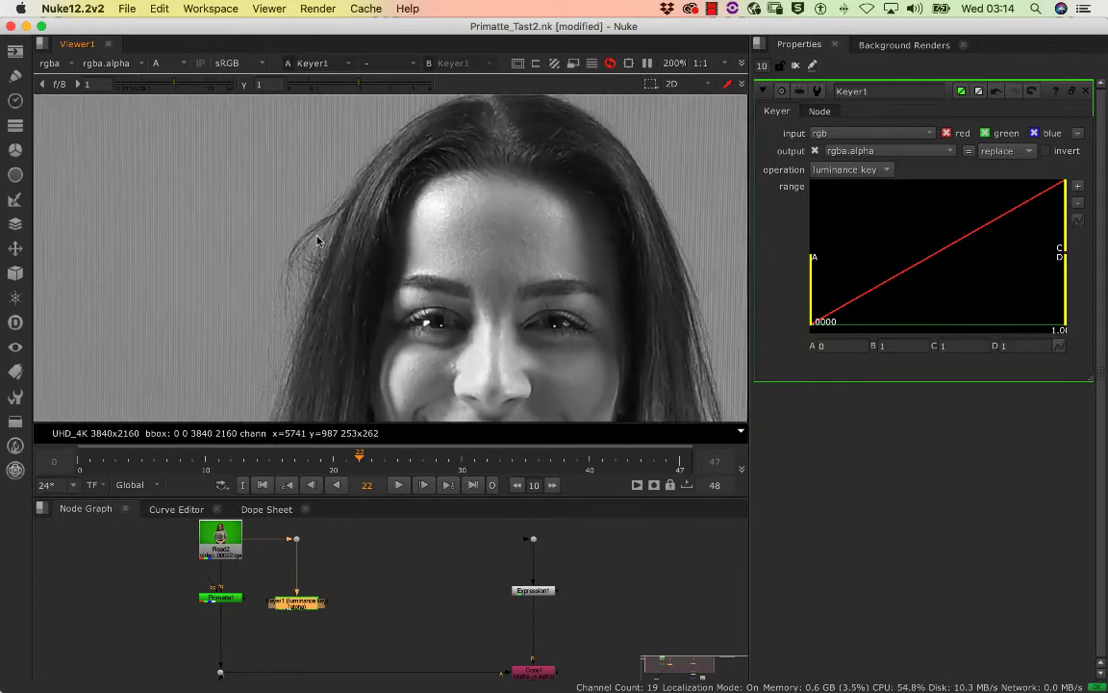
{"action": "scroll", "coordinate": [334, 227], "scroll_direction": "up", "scroll_amount": 3}
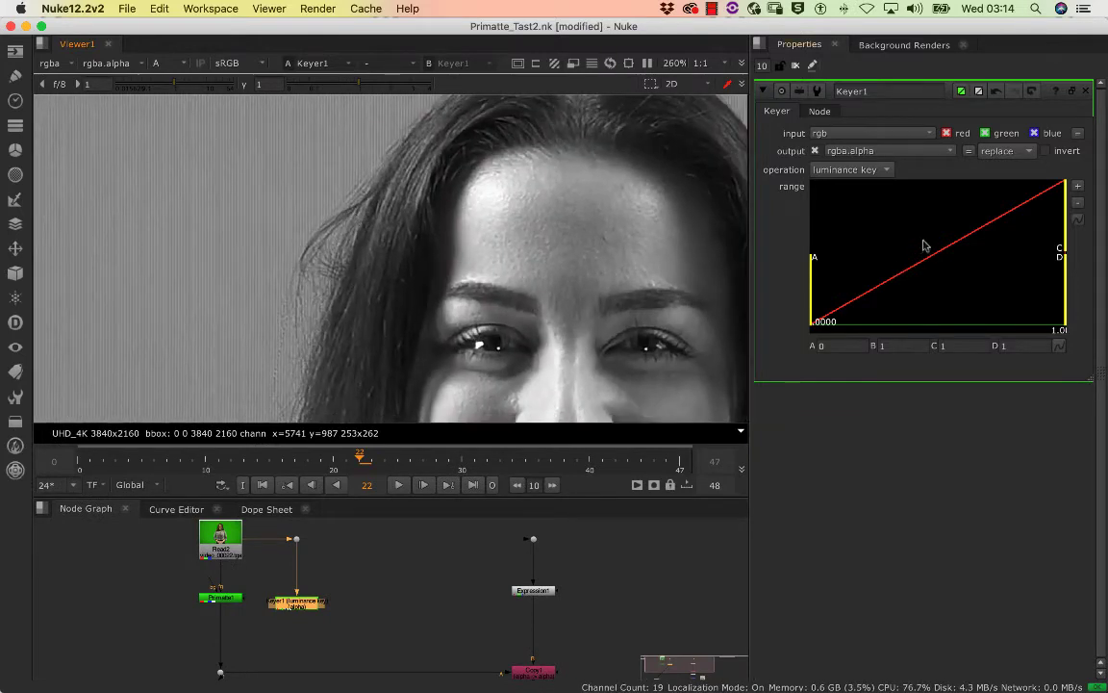
Step: Invert the Keyer1 output and lower range point B to about 0.232 to isolate the hair in the matte
{"action": "left_click", "coordinate": [1046, 152]}
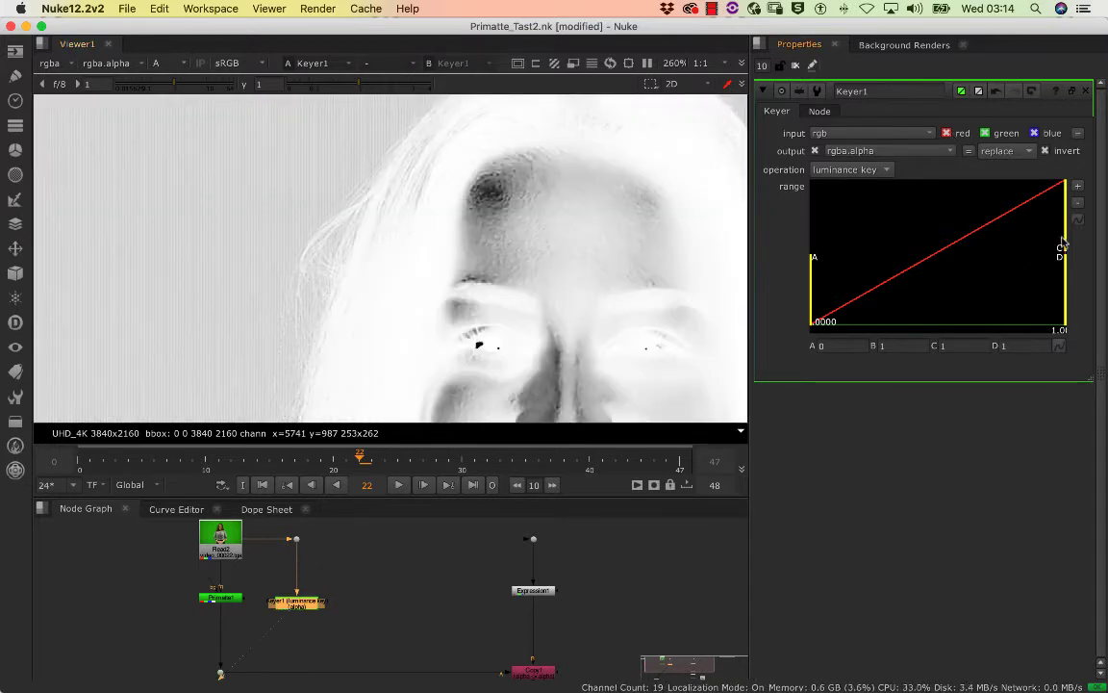
{"action": "left_click_drag", "start_coordinate": [1066, 244], "coordinate": [937, 229]}
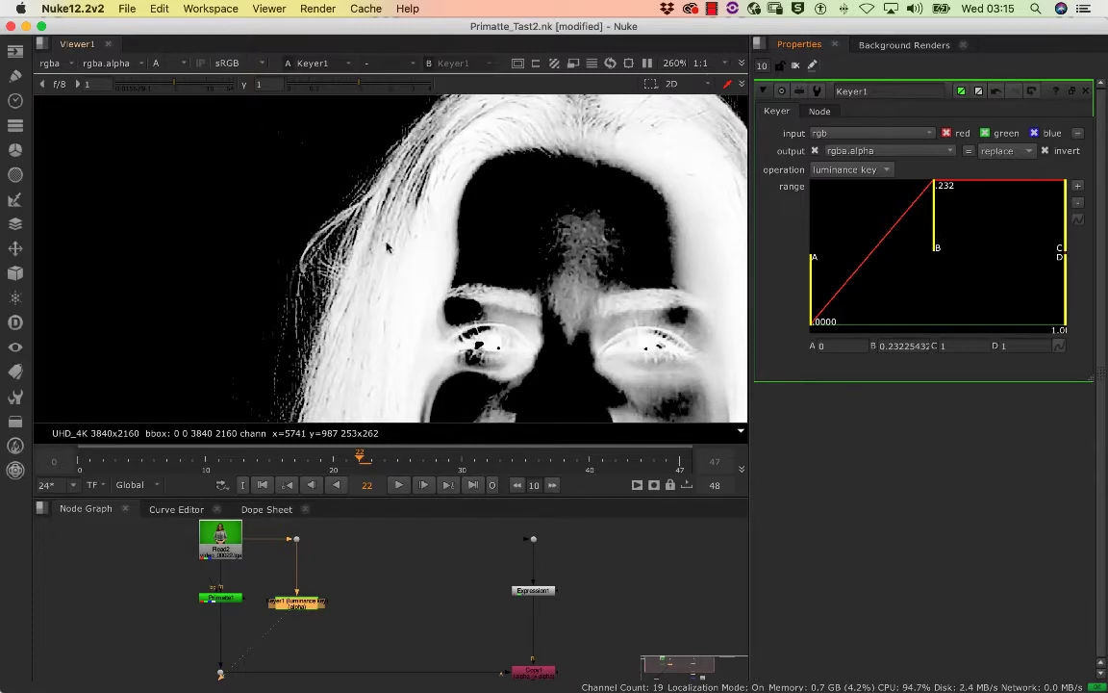
{"action": "scroll", "coordinate": [388, 248], "scroll_direction": "up", "scroll_amount": 5}
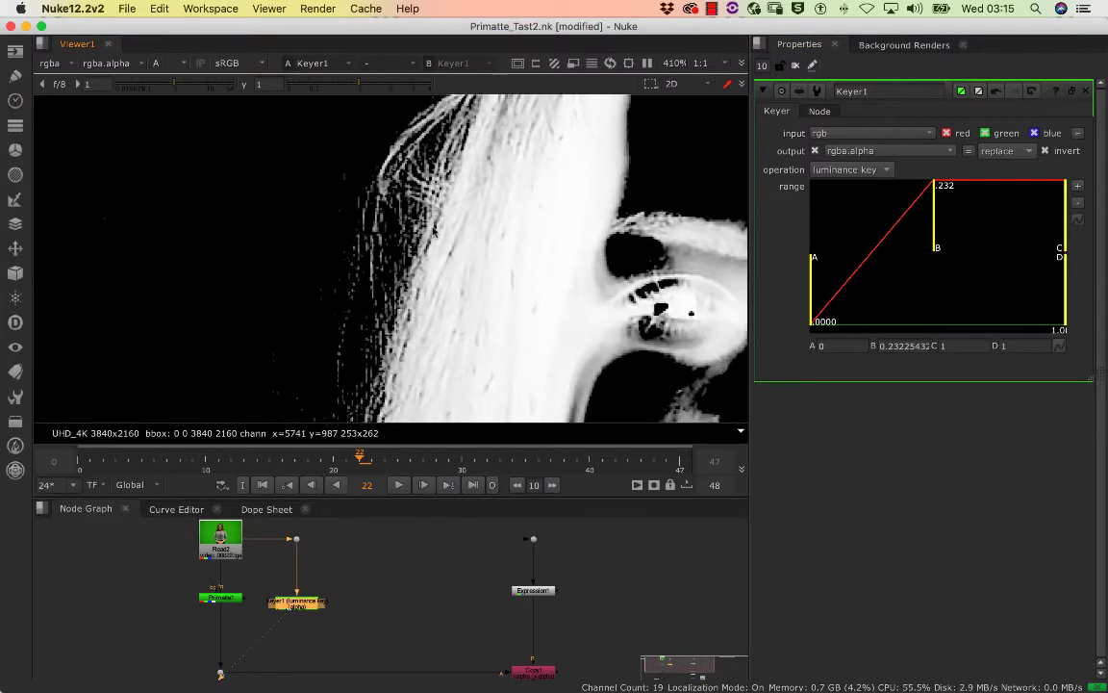
{"action": "scroll", "coordinate": [433, 231], "scroll_direction": "down", "scroll_amount": 5}
{"action": "scroll", "coordinate": [415, 250], "scroll_direction": "up", "scroll_amount": 2}
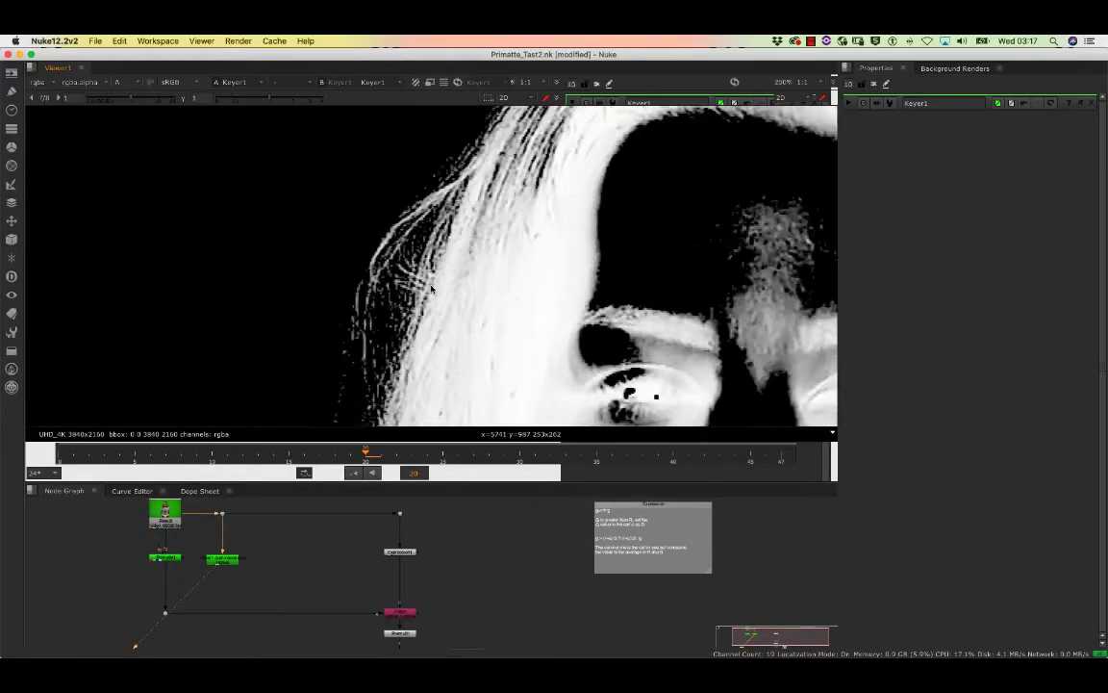
Step: Check the hair matte and fine-tune range point B of Keyer1 to about 0.226
{"action": "scroll", "coordinate": [430, 289], "scroll_direction": "down", "scroll_amount": 3}
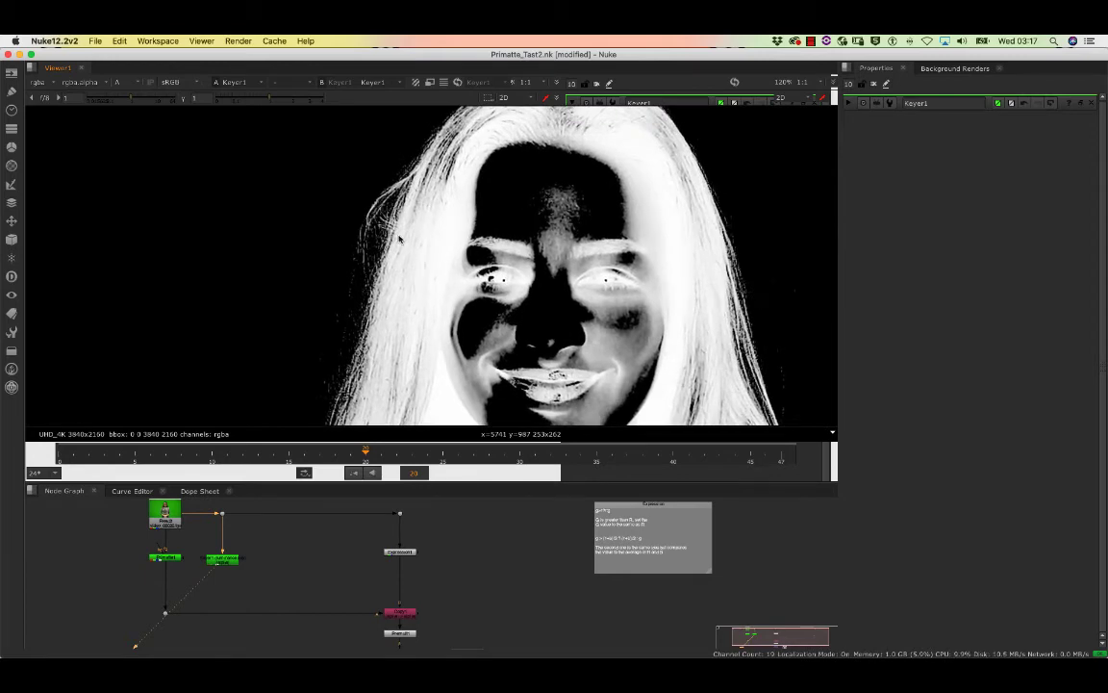
{"action": "scroll", "coordinate": [400, 239], "scroll_direction": "up", "scroll_amount": 4}
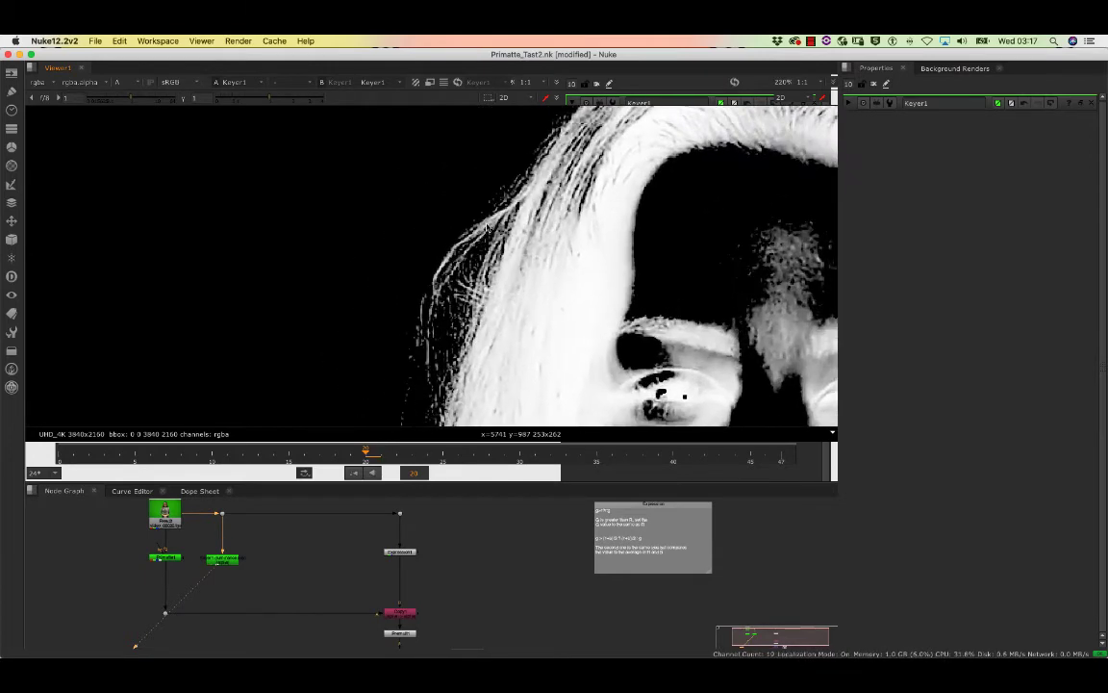
{"action": "middle_click_drag", "start_coordinate": [487, 227], "coordinate": [484, 192]}
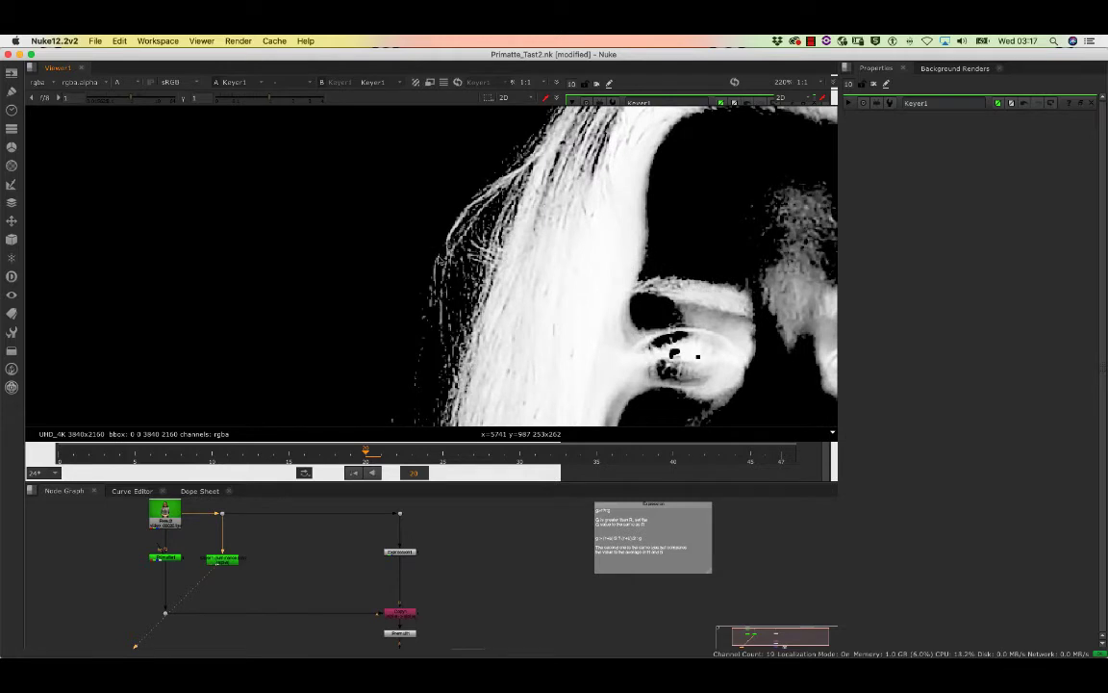
{"action": "left_click", "coordinate": [280, 556]}
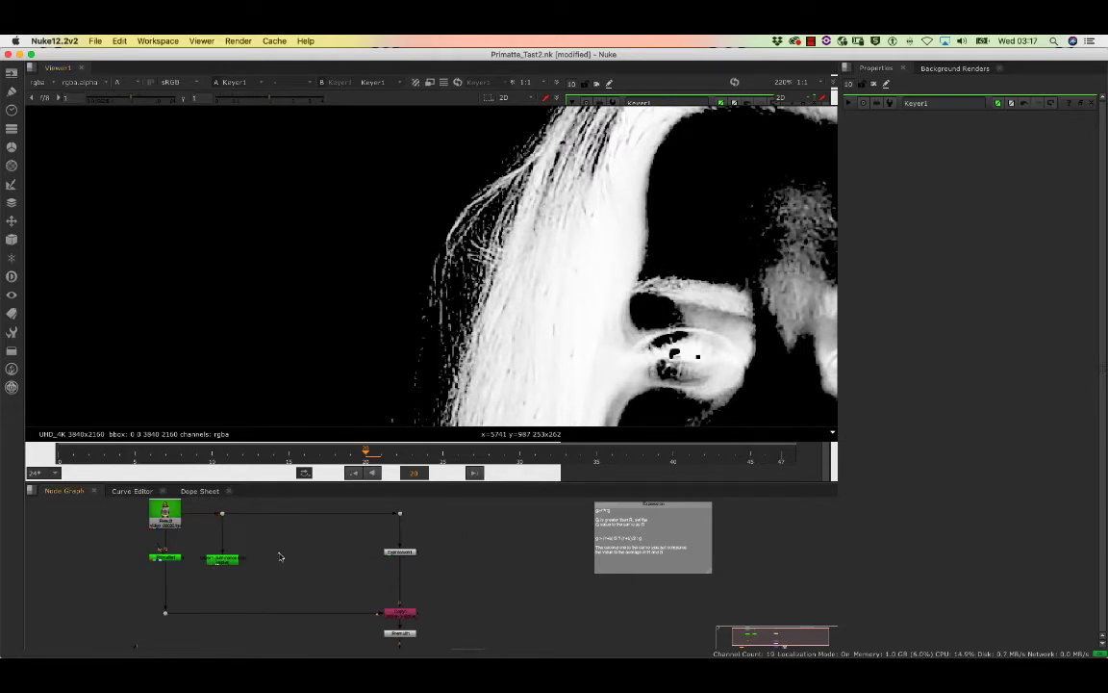
{"action": "double_click", "coordinate": [224, 562]}
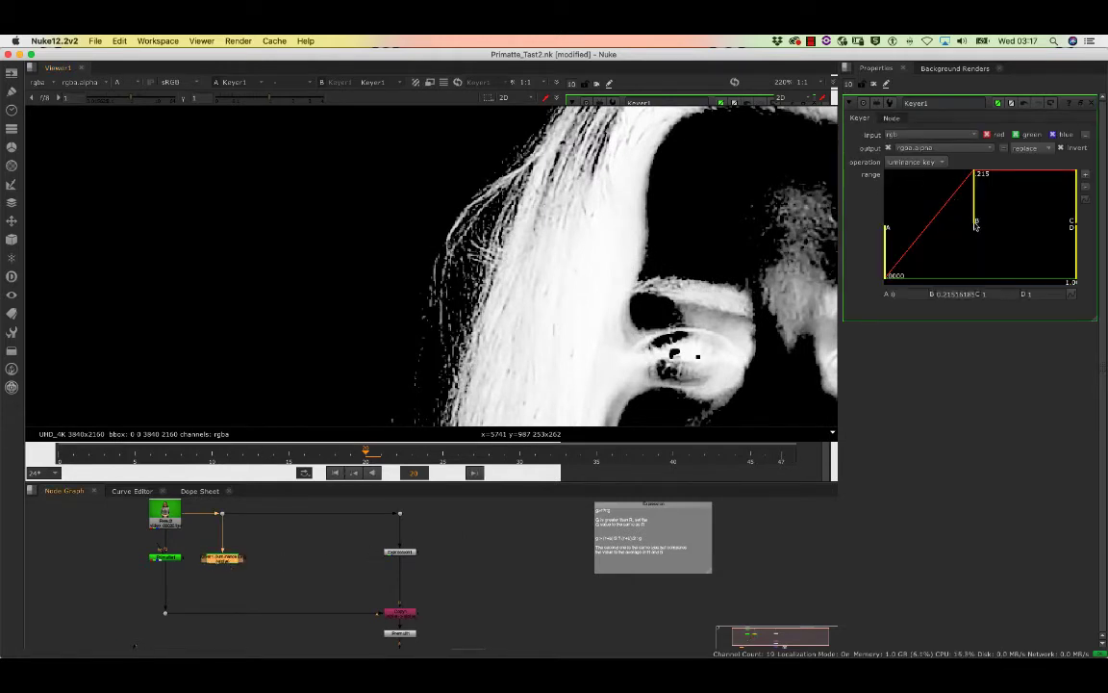
{"action": "left_click_drag", "start_coordinate": [976, 224], "coordinate": [969, 217]}
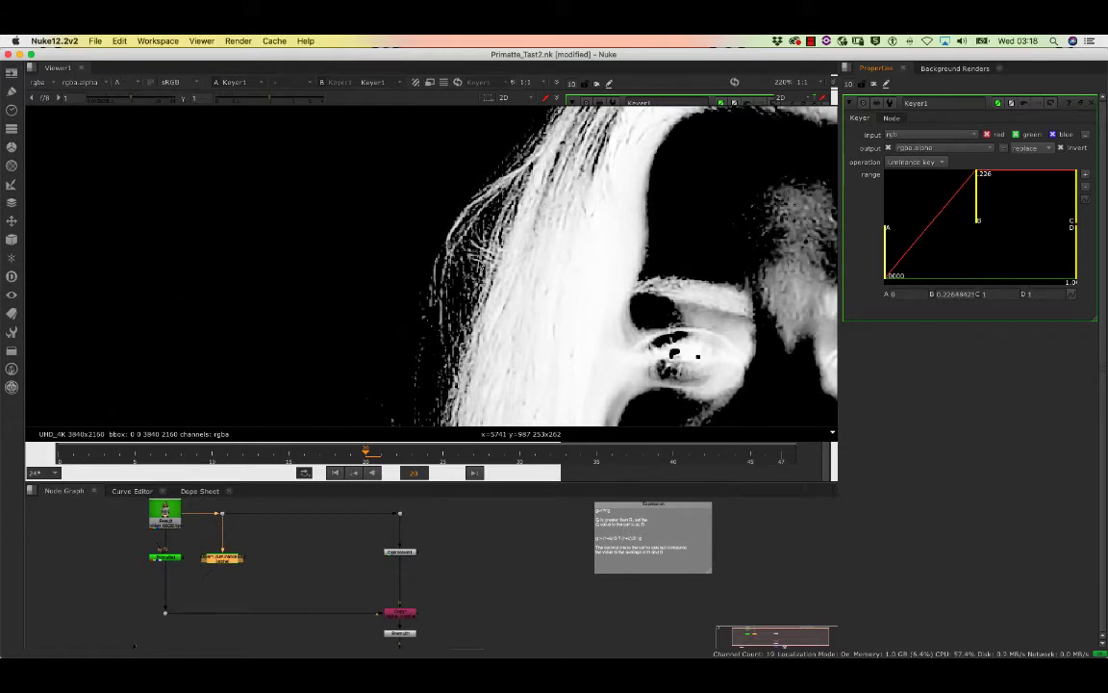
Step: Add a Merge node with its A input fed by Keyer1 and place it directly below the keyer
{"action": "scroll", "coordinate": [479, 270], "scroll_direction": "down", "scroll_amount": 1}
{"action": "scroll", "coordinate": [258, 544], "scroll_direction": "up", "scroll_amount": 5}
{"action": "middle_click_drag", "start_coordinate": [295, 531], "coordinate": [378, 534]}
{"action": "scroll", "coordinate": [356, 549], "scroll_direction": "down", "scroll_amount": 1}
{"action": "left_click", "coordinate": [312, 592]}
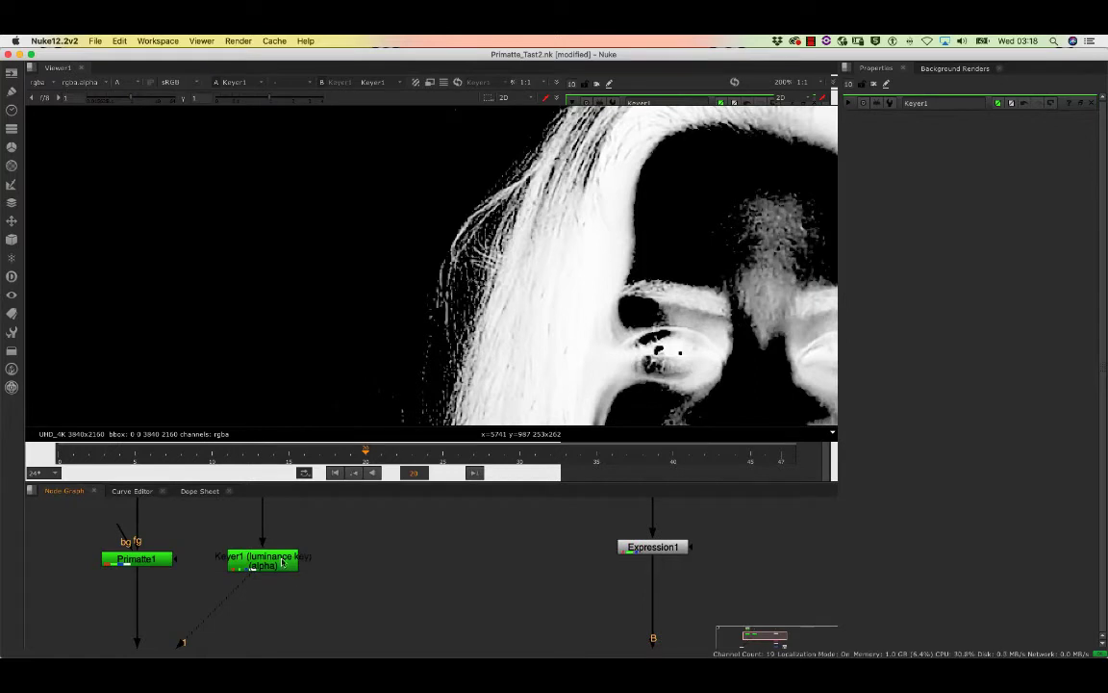
{"action": "left_click", "coordinate": [281, 563]}
{"action": "key", "text": "Tab"}
{"action": "type", "text": "m"}
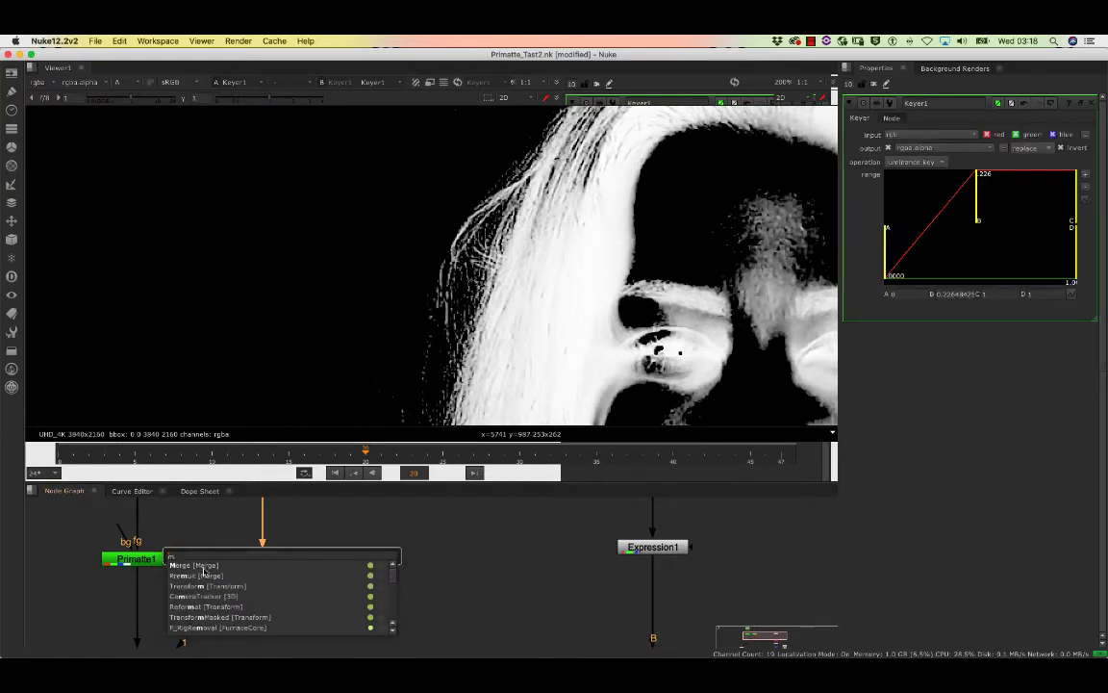
{"action": "key", "text": "Return"}
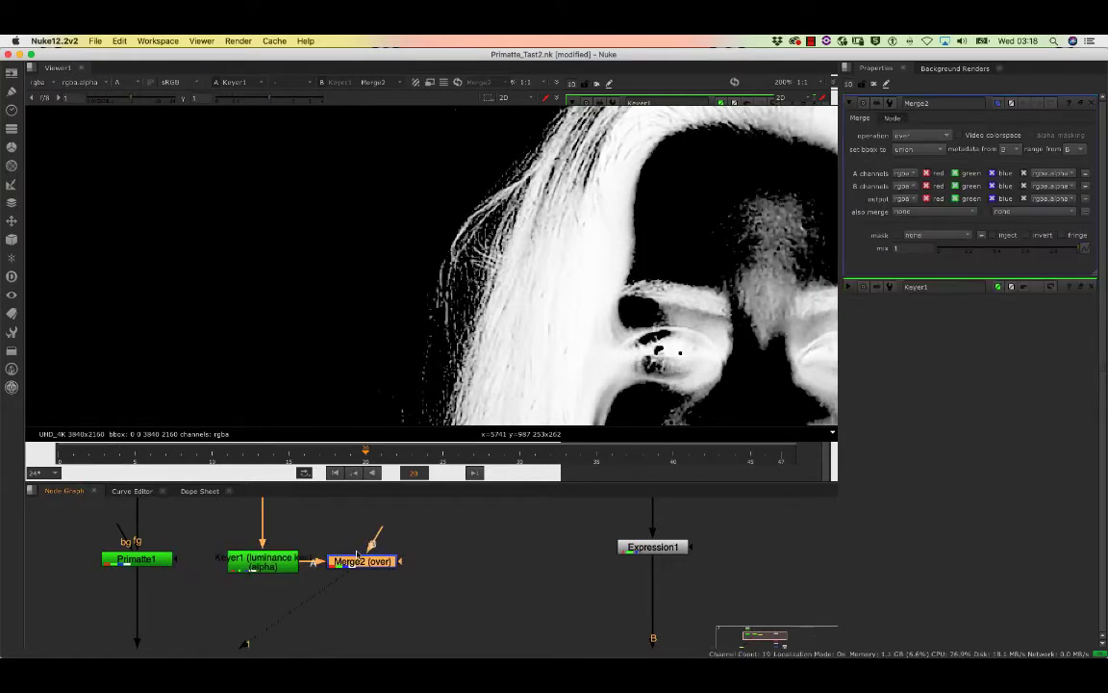
{"action": "left_click_drag", "start_coordinate": [351, 563], "coordinate": [252, 612]}
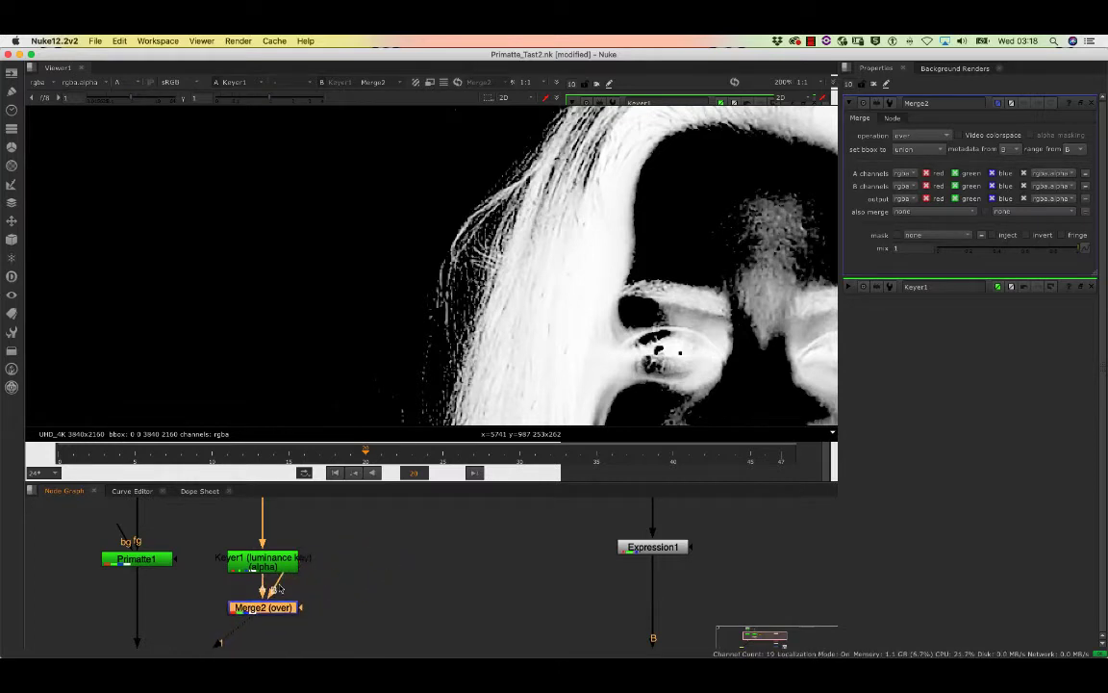
Step: Create an unconnected Roto node beside the new Merge node
{"action": "left_click", "coordinate": [363, 583]}
{"action": "key", "text": "Tab"}
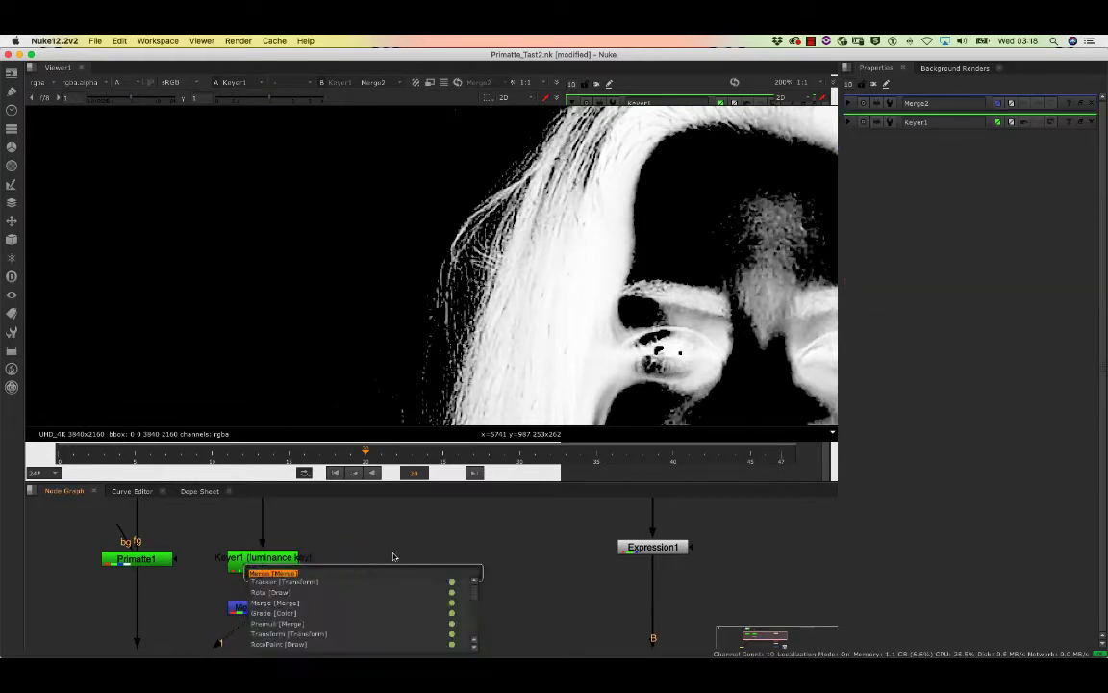
{"action": "key", "text": "Return"}
{"action": "key", "text": "o"}
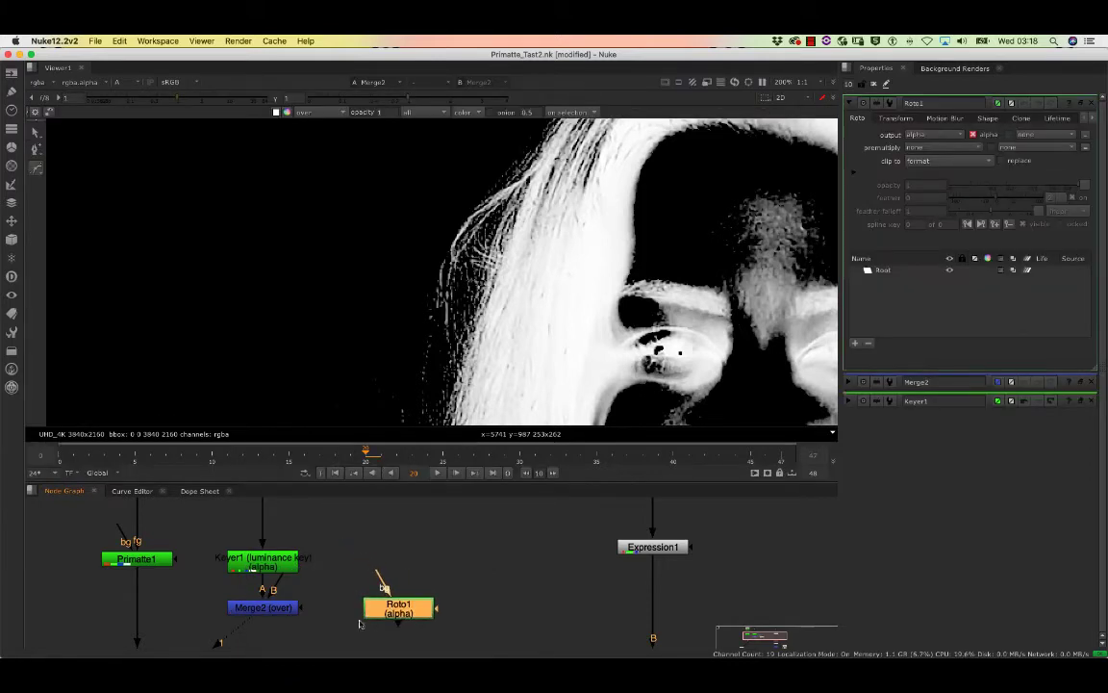
Step: Connect the B input of Merge2 to Roto1 and align Roto1 beside the merge
{"action": "left_click_drag", "start_coordinate": [398, 610], "coordinate": [411, 603]}
{"action": "left_click_drag", "start_coordinate": [277, 588], "coordinate": [409, 605]}
{"action": "left_click_drag", "start_coordinate": [412, 611], "coordinate": [377, 617]}
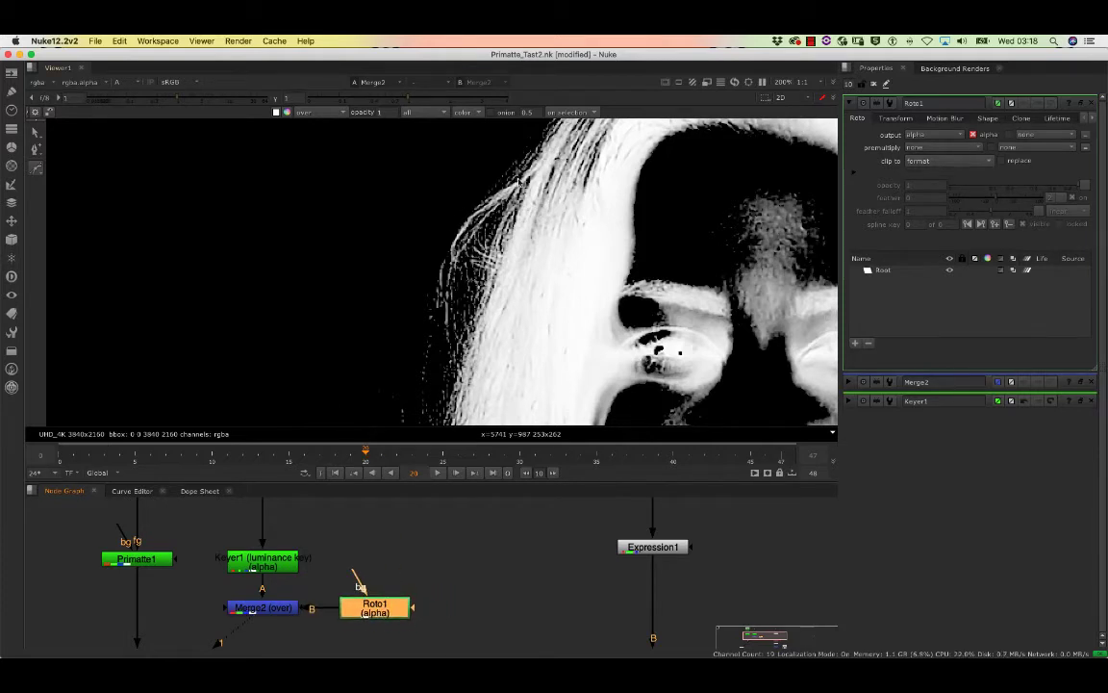
Step: At frame 0, draw a closed Bezier shape in Roto1 around the flyaway hair on the left side of the head
{"action": "scroll", "coordinate": [523, 248], "scroll_direction": "up", "scroll_amount": 2}
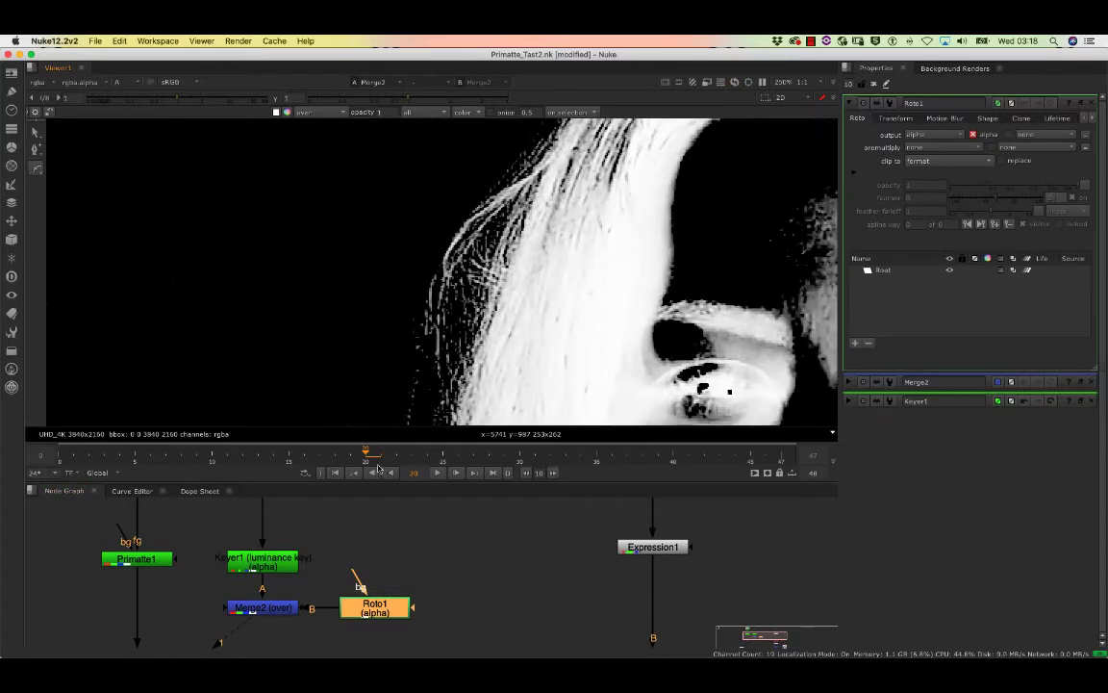
{"action": "left_click", "coordinate": [336, 474]}
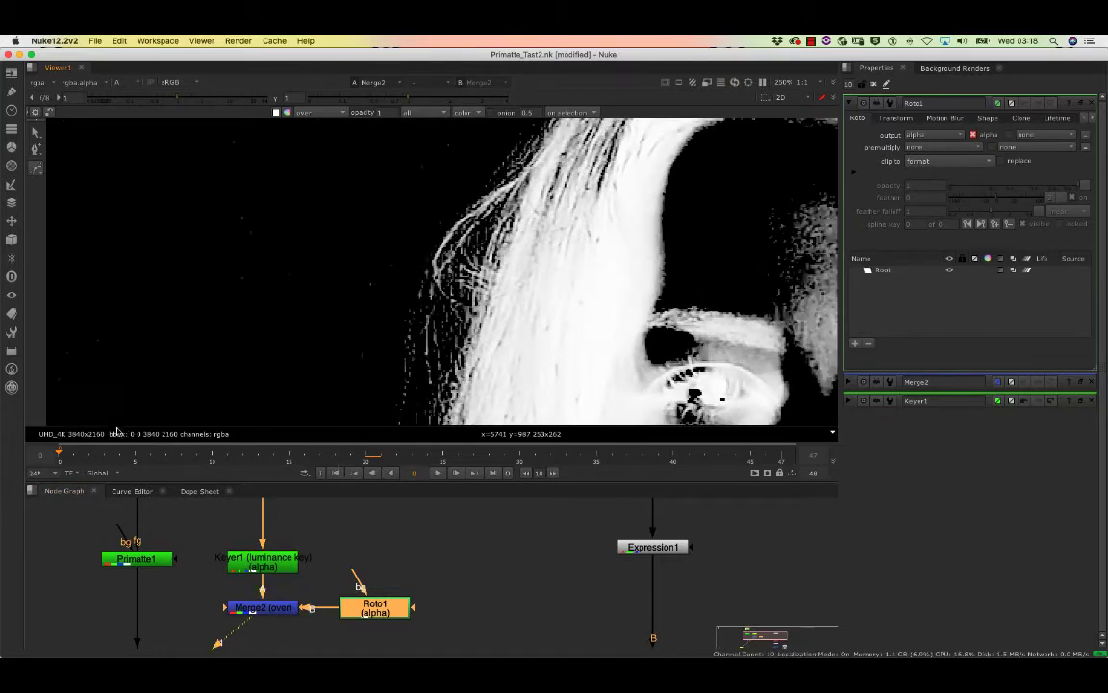
{"action": "left_click_drag", "start_coordinate": [118, 456], "coordinate": [59, 461]}
{"action": "scroll", "coordinate": [476, 258], "scroll_direction": "up", "scroll_amount": 3}
{"action": "scroll", "coordinate": [482, 260], "scroll_direction": "down", "scroll_amount": 4}
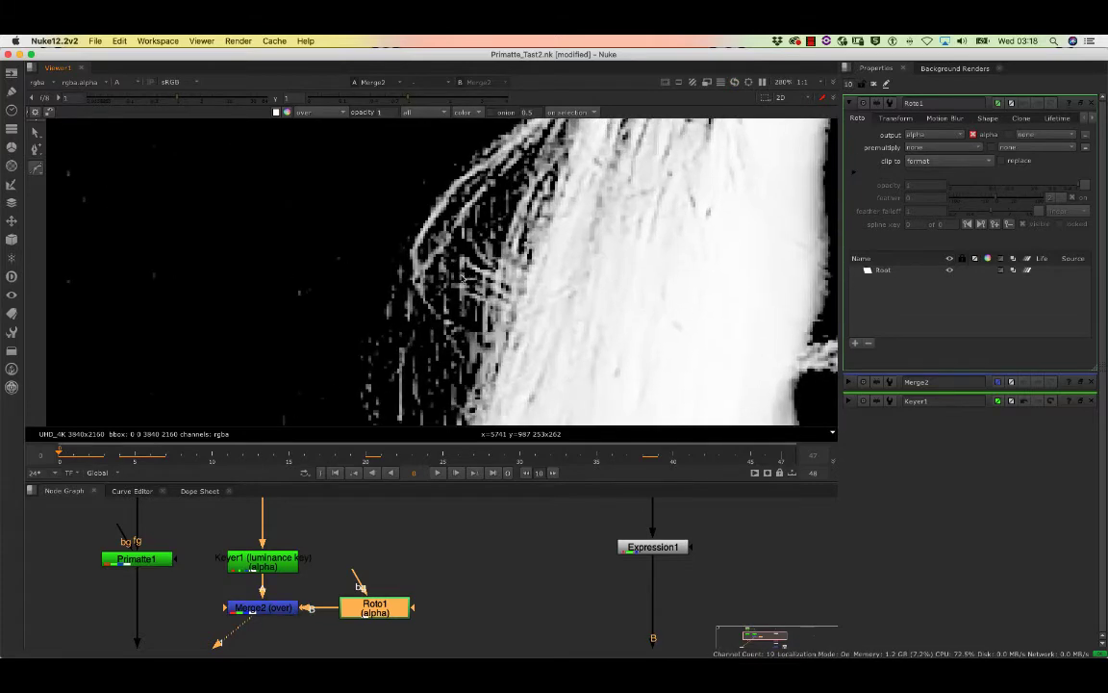
{"action": "scroll", "coordinate": [447, 300], "scroll_direction": "up", "scroll_amount": 1}
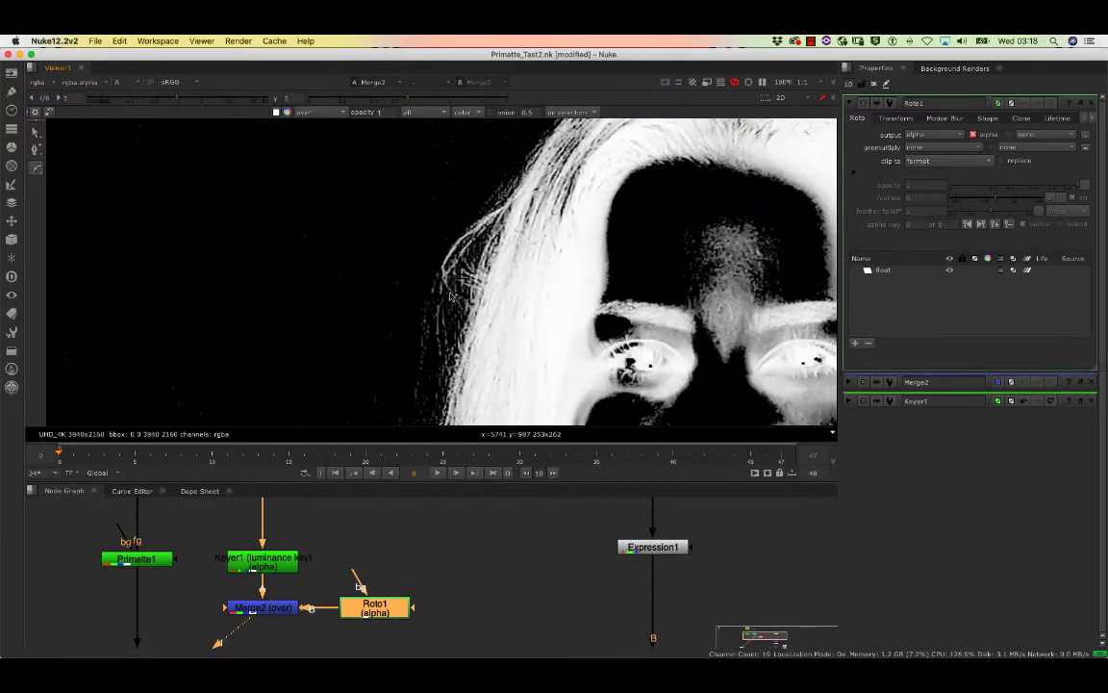
{"action": "left_click", "coordinate": [36, 151]}
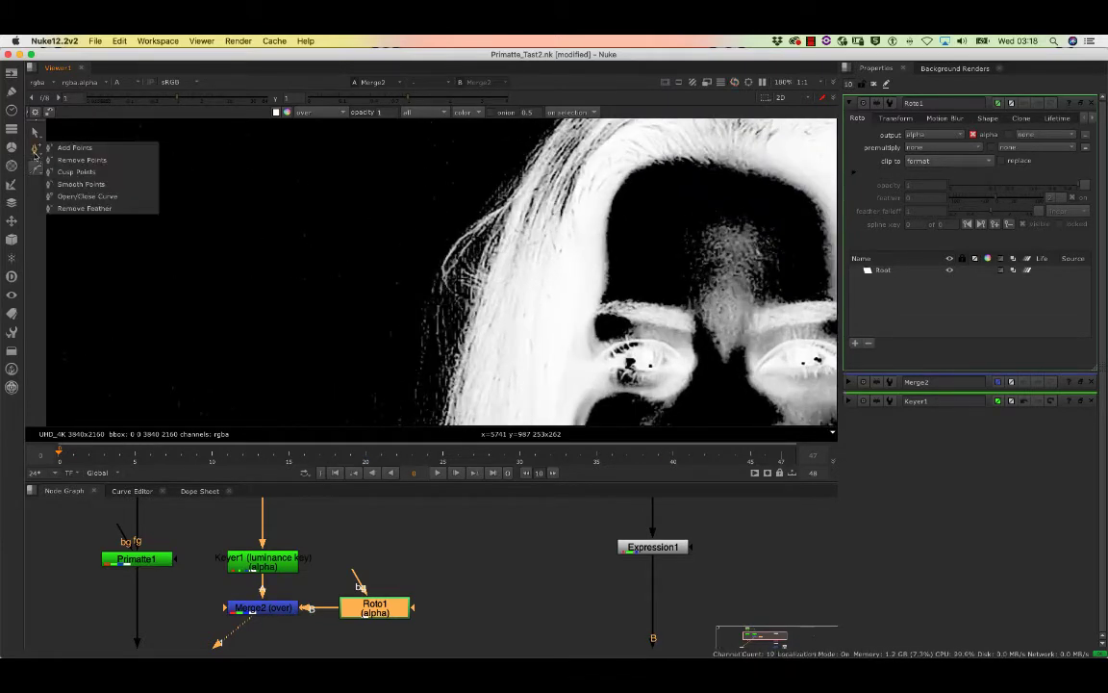
{"action": "left_click", "coordinate": [37, 170]}
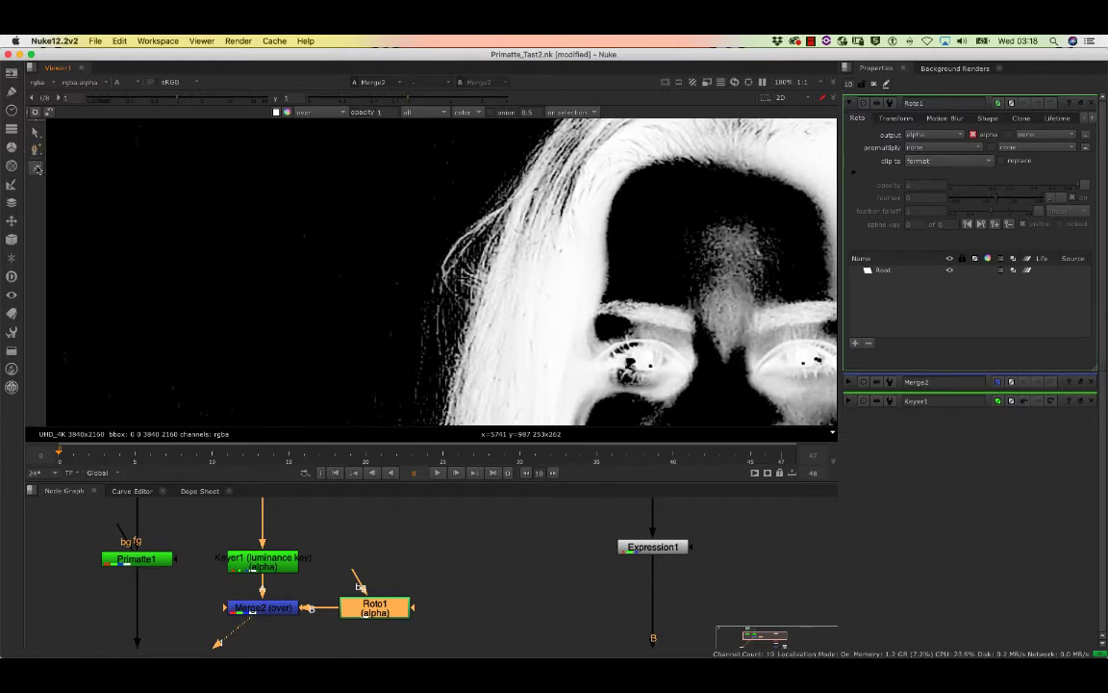
{"action": "left_click", "coordinate": [37, 170]}
{"action": "left_click", "coordinate": [67, 165]}
{"action": "left_click", "coordinate": [558, 248]}
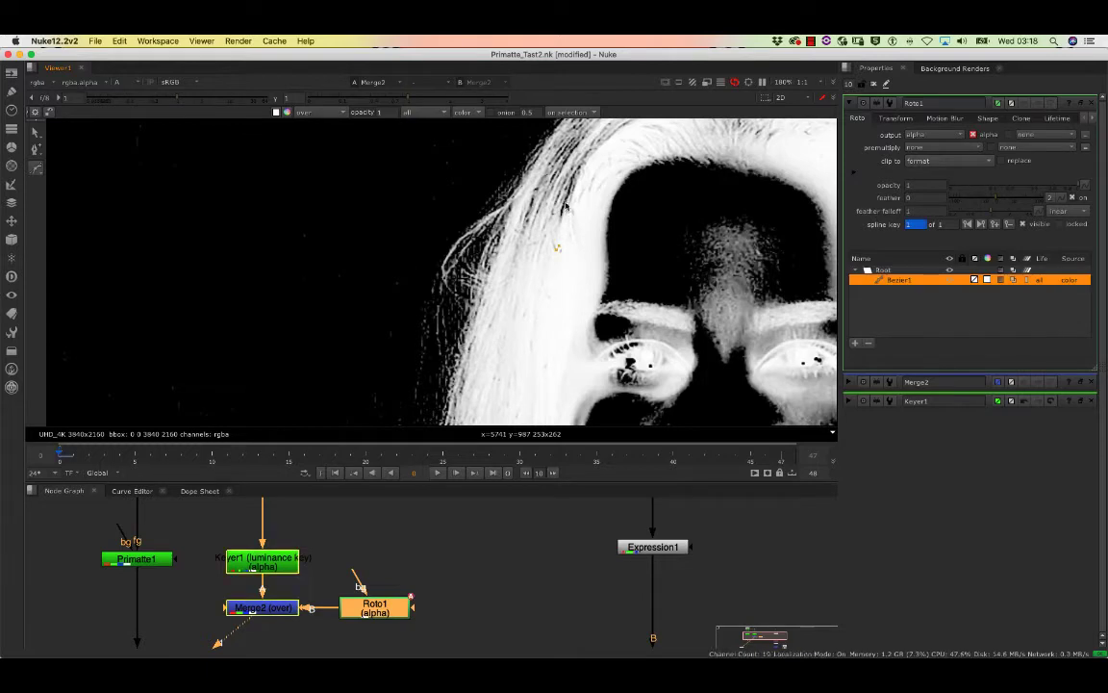
{"action": "left_click", "coordinate": [512, 168]}
{"action": "left_click", "coordinate": [480, 178]}
{"action": "left_click", "coordinate": [447, 207]}
{"action": "left_click", "coordinate": [429, 237]}
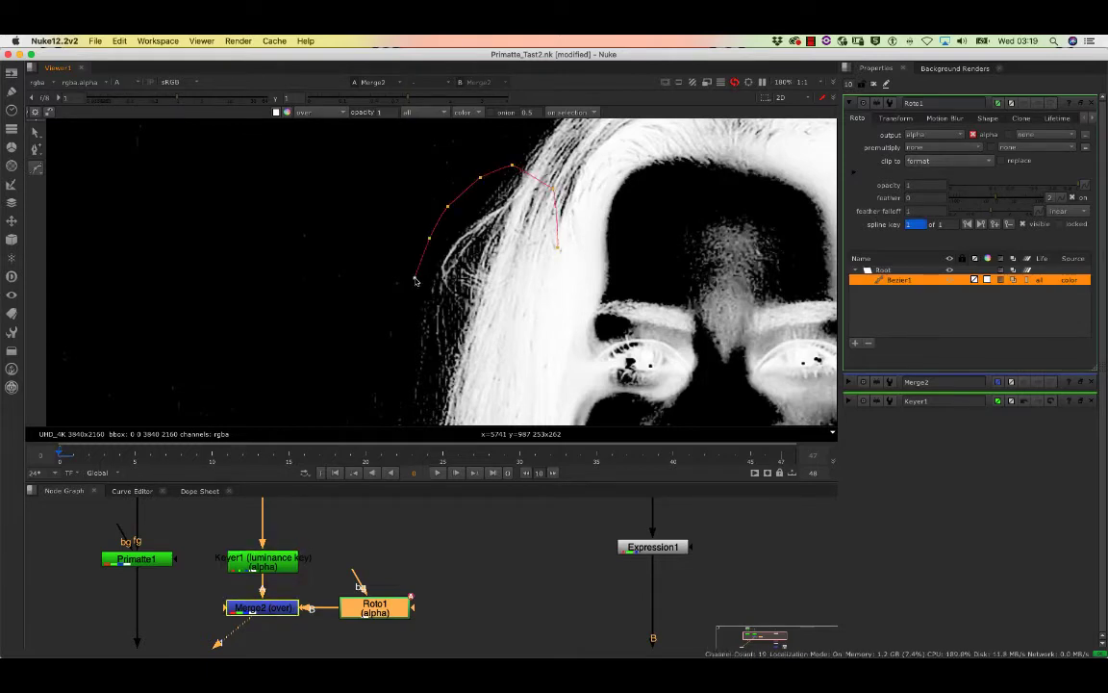
{"action": "left_click", "coordinate": [412, 276]}
{"action": "left_click", "coordinate": [409, 306]}
{"action": "left_click", "coordinate": [409, 336]}
{"action": "left_click", "coordinate": [412, 368]}
{"action": "left_click", "coordinate": [416, 399]}
{"action": "left_click", "coordinate": [426, 411]}
{"action": "left_click", "coordinate": [475, 398]}
{"action": "left_click", "coordinate": [491, 384]}
{"action": "left_click", "coordinate": [510, 364]}
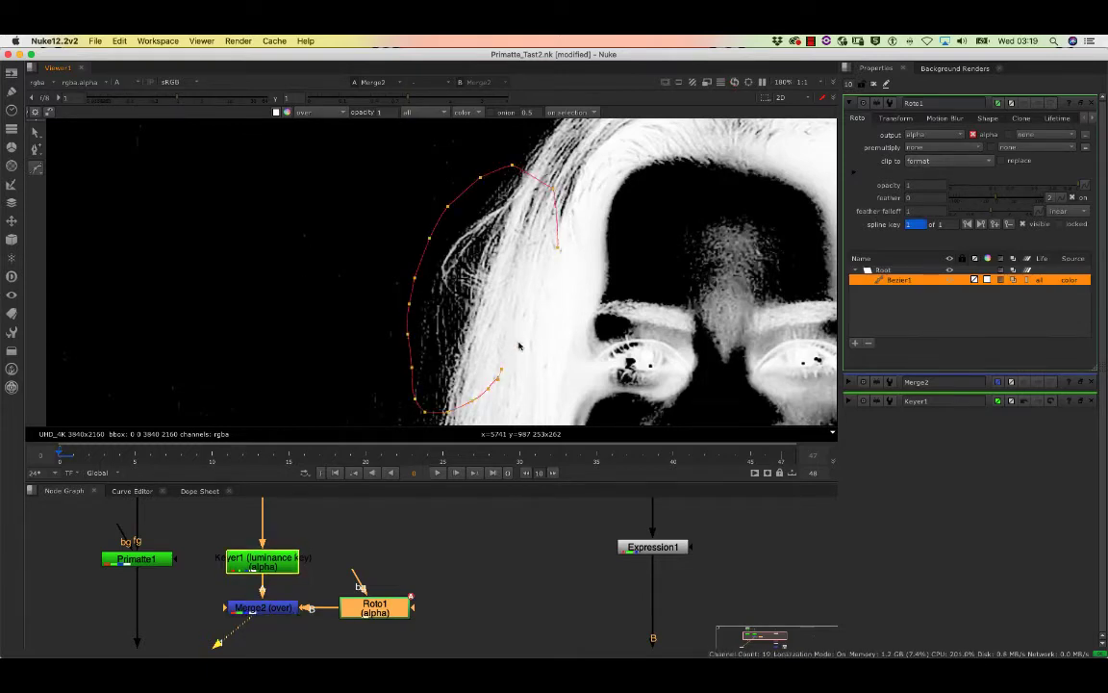
{"action": "left_click", "coordinate": [527, 332]}
{"action": "left_click", "coordinate": [540, 303]}
{"action": "left_click", "coordinate": [549, 279]}
{"action": "left_click", "coordinate": [558, 248]}
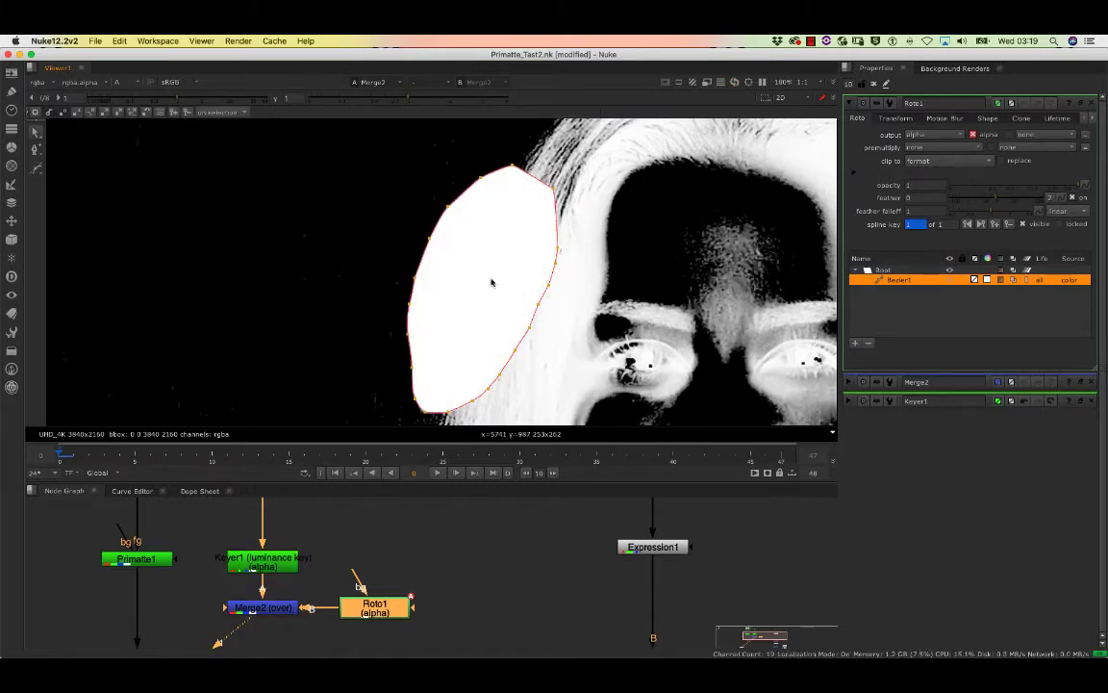
Step: View the Keyer1 matte and reopen Roto1 so its shape overlays the hair
{"action": "double_click", "coordinate": [283, 566]}
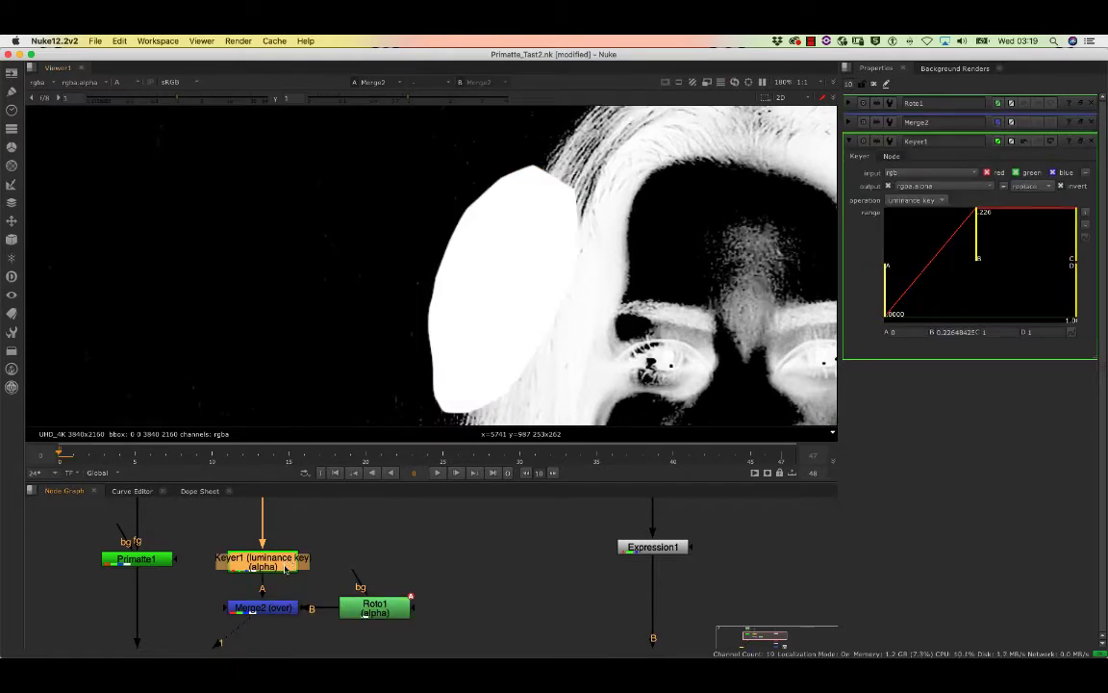
{"action": "key", "text": "1"}
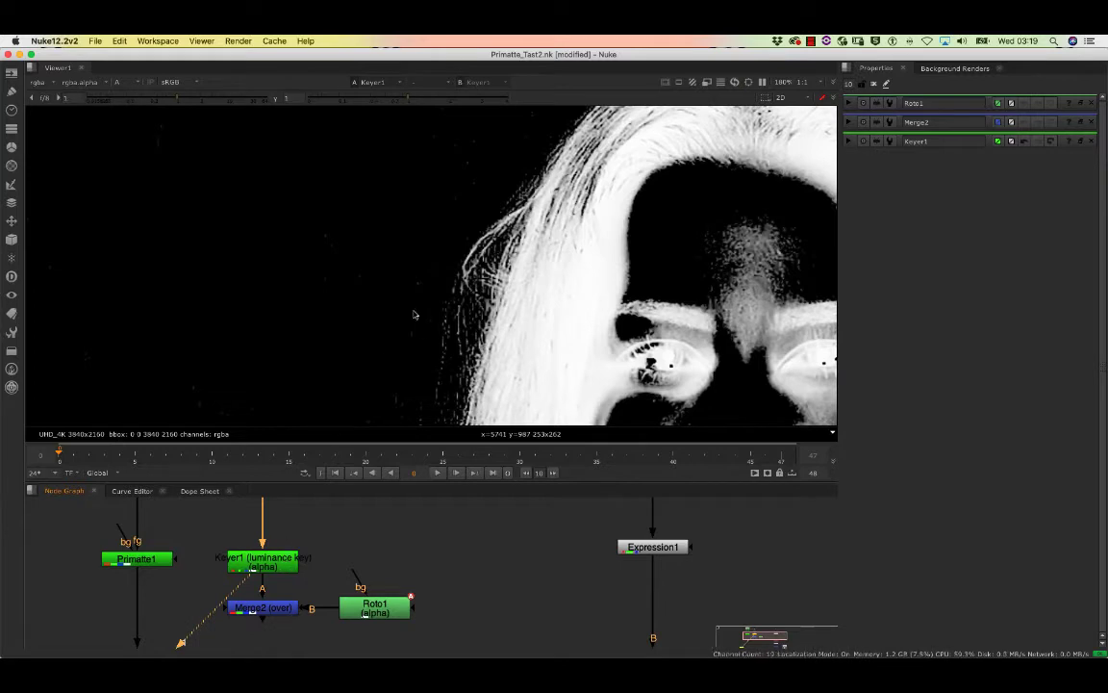
{"action": "double_click", "coordinate": [380, 609]}
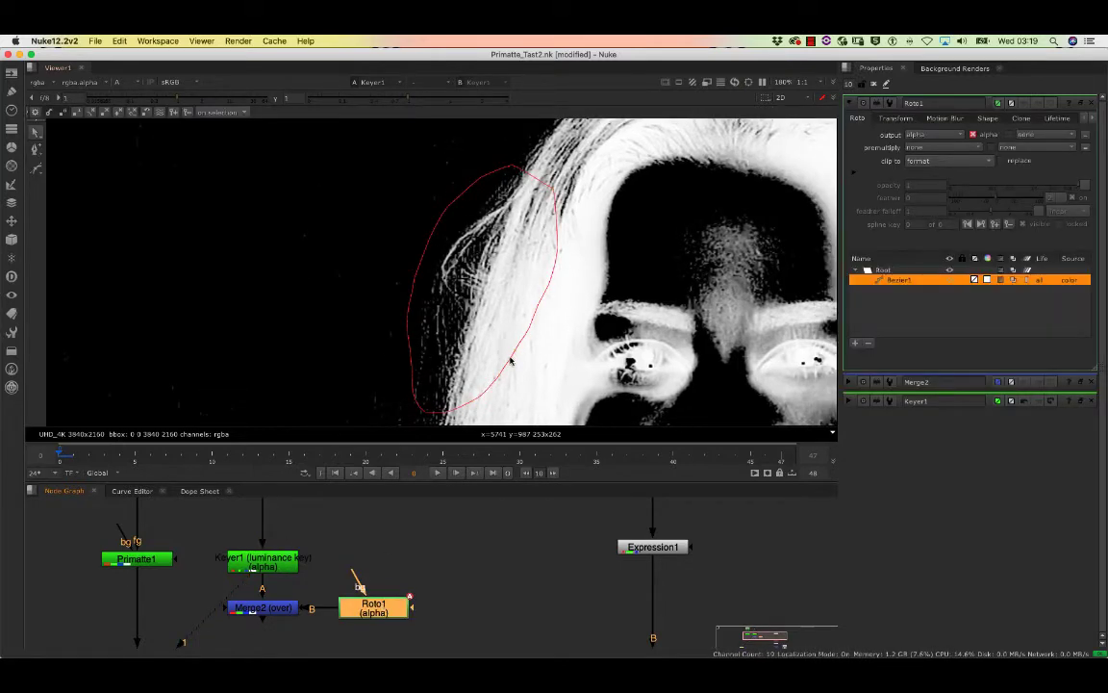
Step: Smooth all points of the Bezier shape and shift the whole shape slightly outward from the hair
{"action": "left_click", "coordinate": [486, 262]}
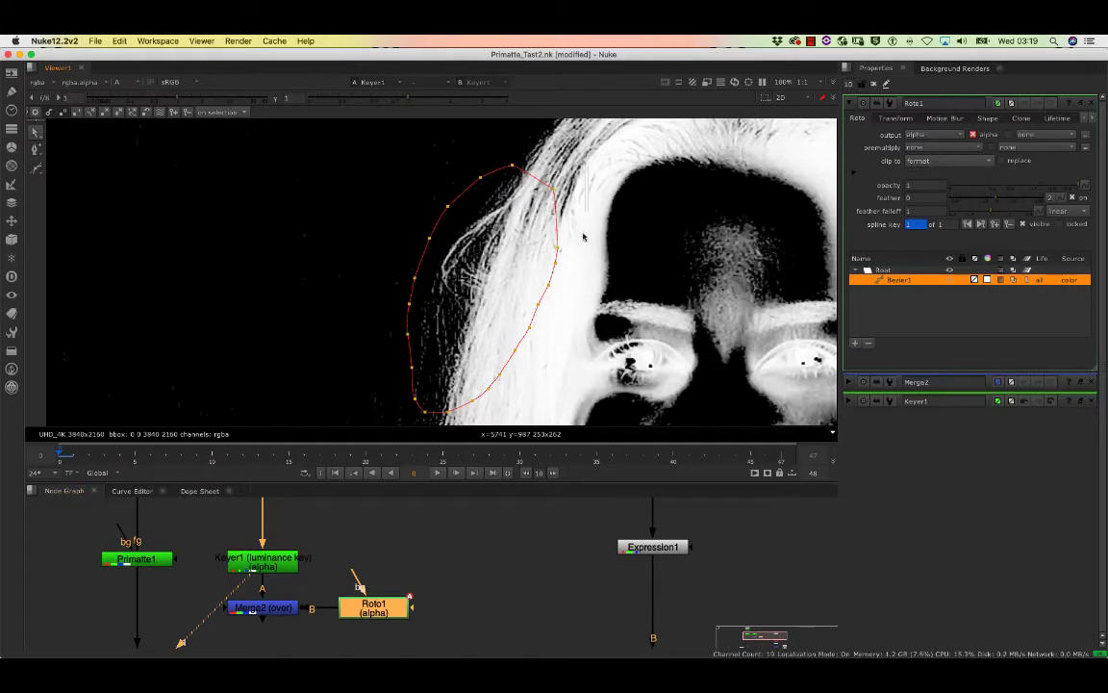
{"action": "key", "text": "ctrl+a"}
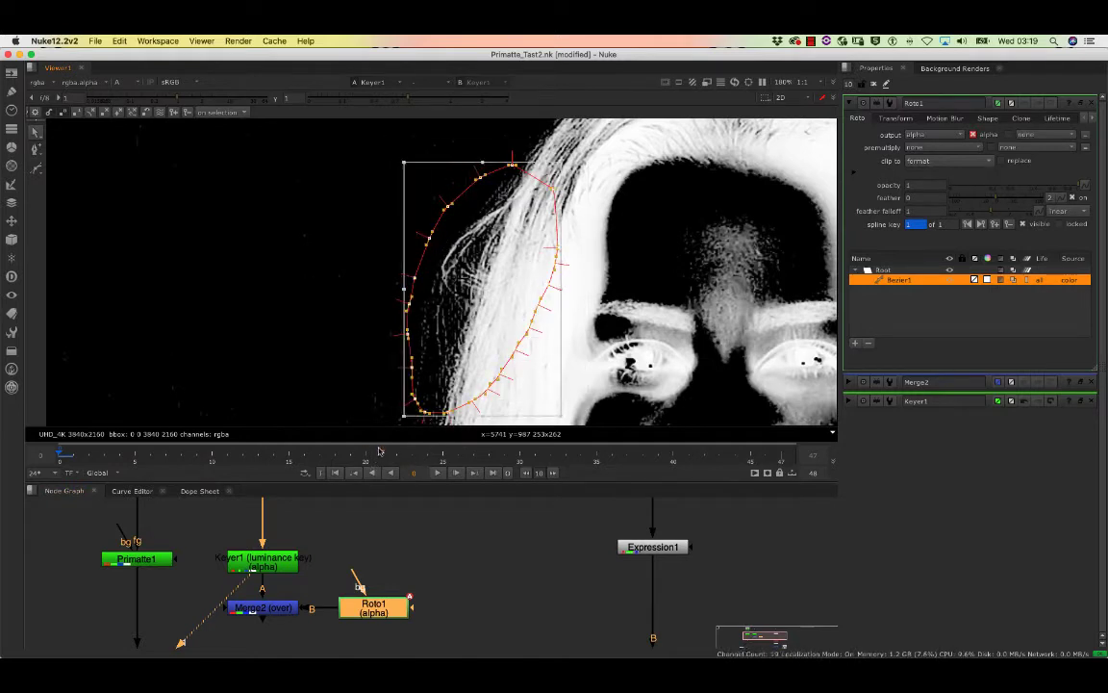
{"action": "key", "text": "z"}
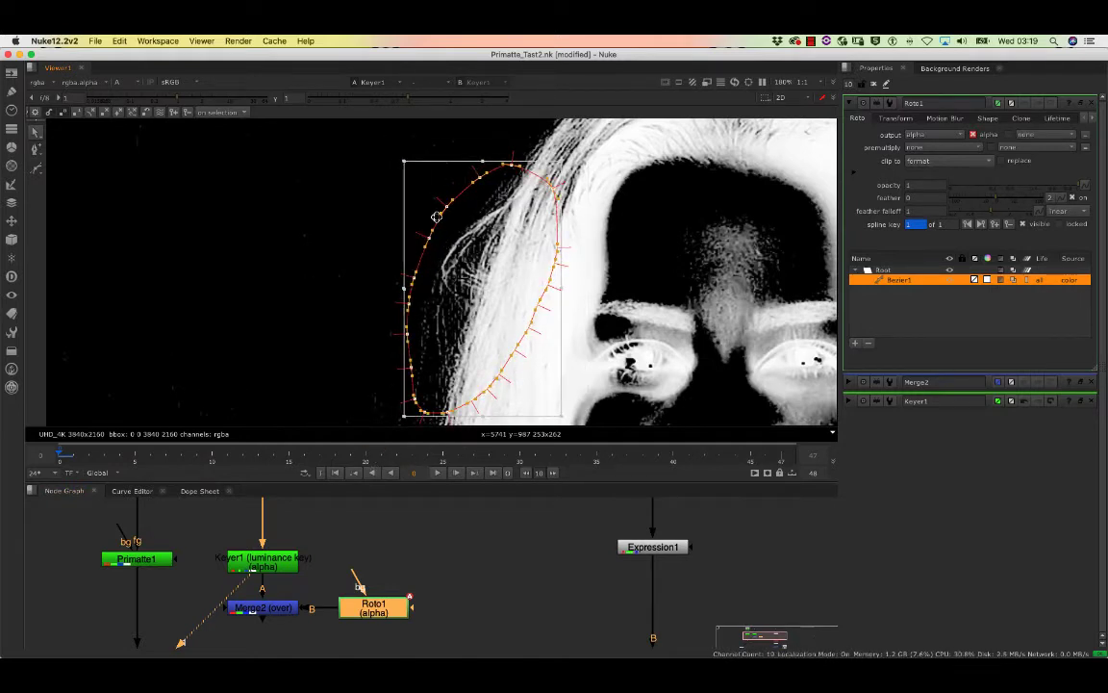
{"action": "left_click_drag", "start_coordinate": [465, 258], "coordinate": [449, 258]}
{"action": "left_click", "coordinate": [588, 231]}
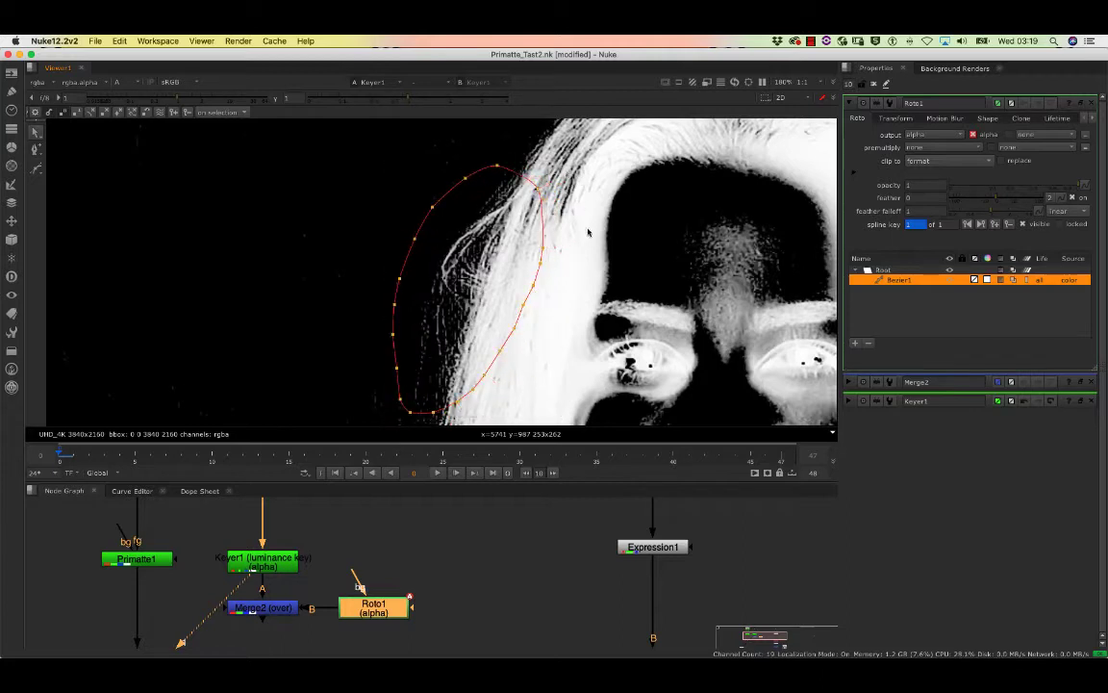
Step: Widen the Bezier shape toward the inner hair and adjust one point on its outer edge
{"action": "key", "text": "ctrl+a"}
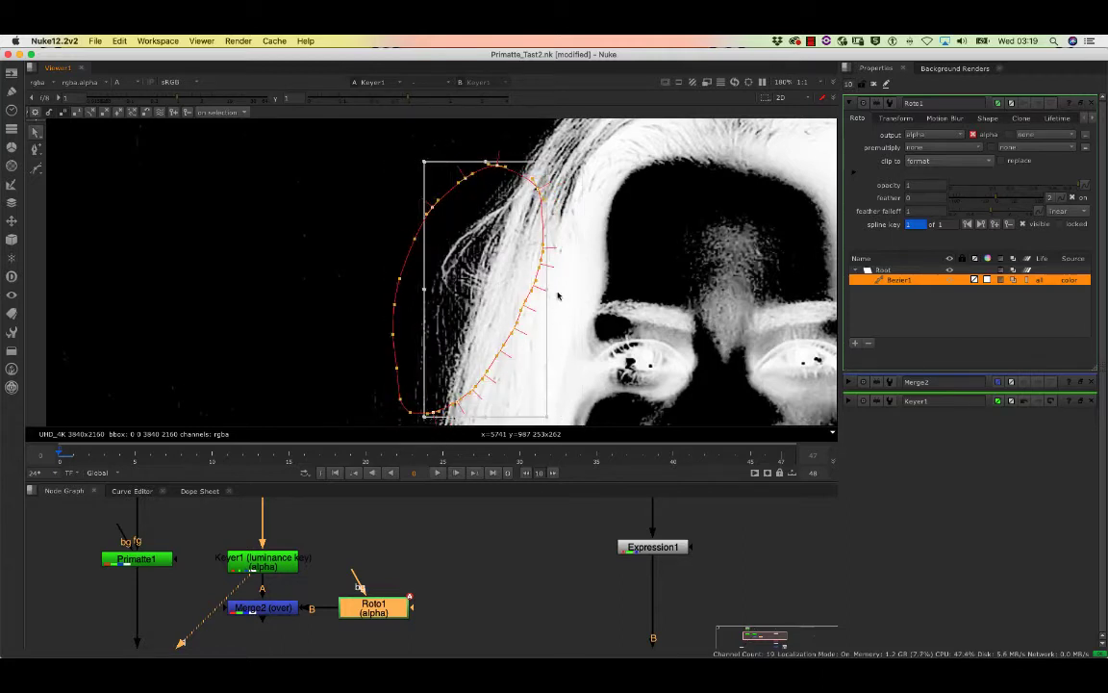
{"action": "left_click_drag", "start_coordinate": [545, 289], "coordinate": [556, 290]}
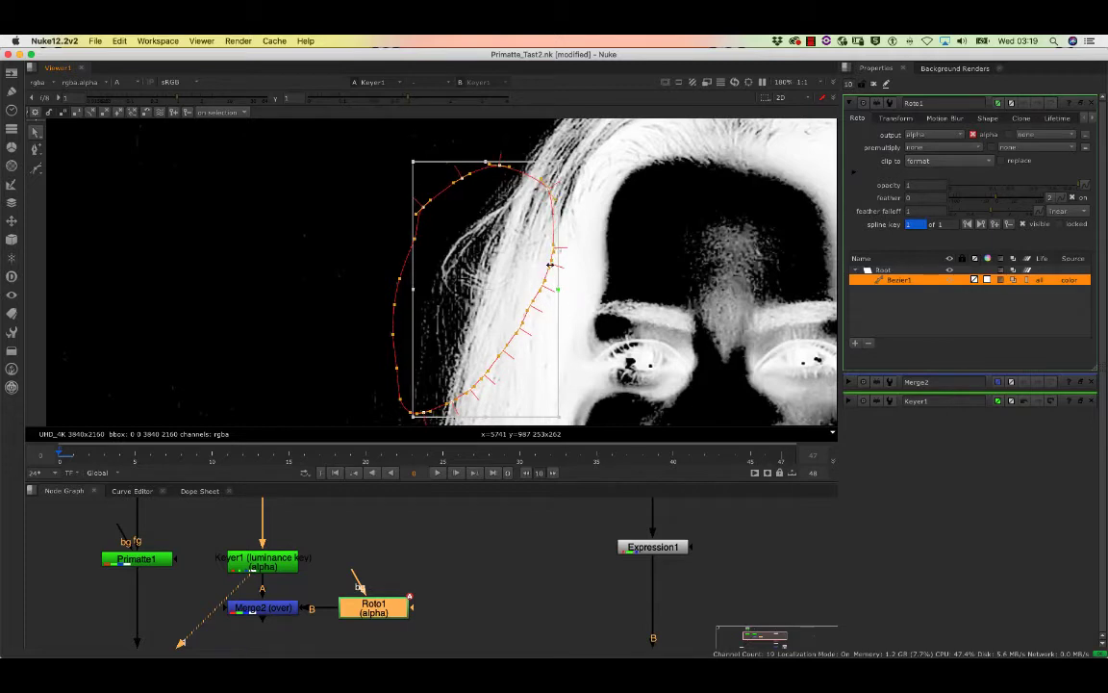
{"action": "left_click", "coordinate": [431, 235]}
{"action": "left_click_drag", "start_coordinate": [415, 240], "coordinate": [413, 235]}
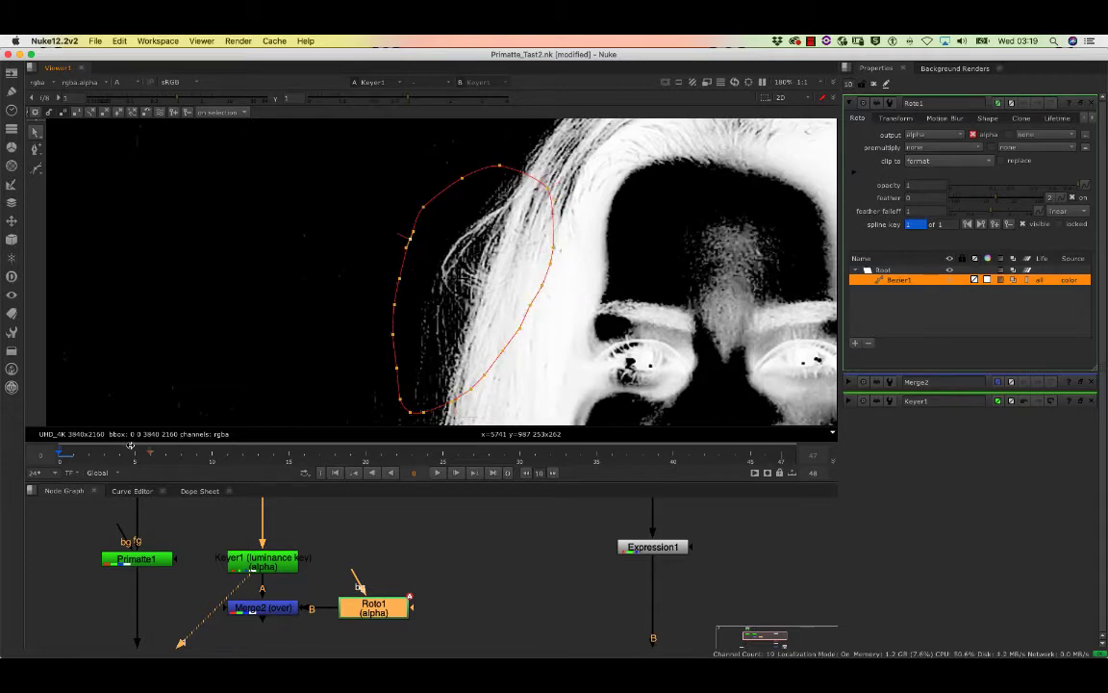
Step: At frame 36, keyframe the whole roto shape in a new position that follows the hair
{"action": "left_click_drag", "start_coordinate": [61, 455], "coordinate": [612, 462]}
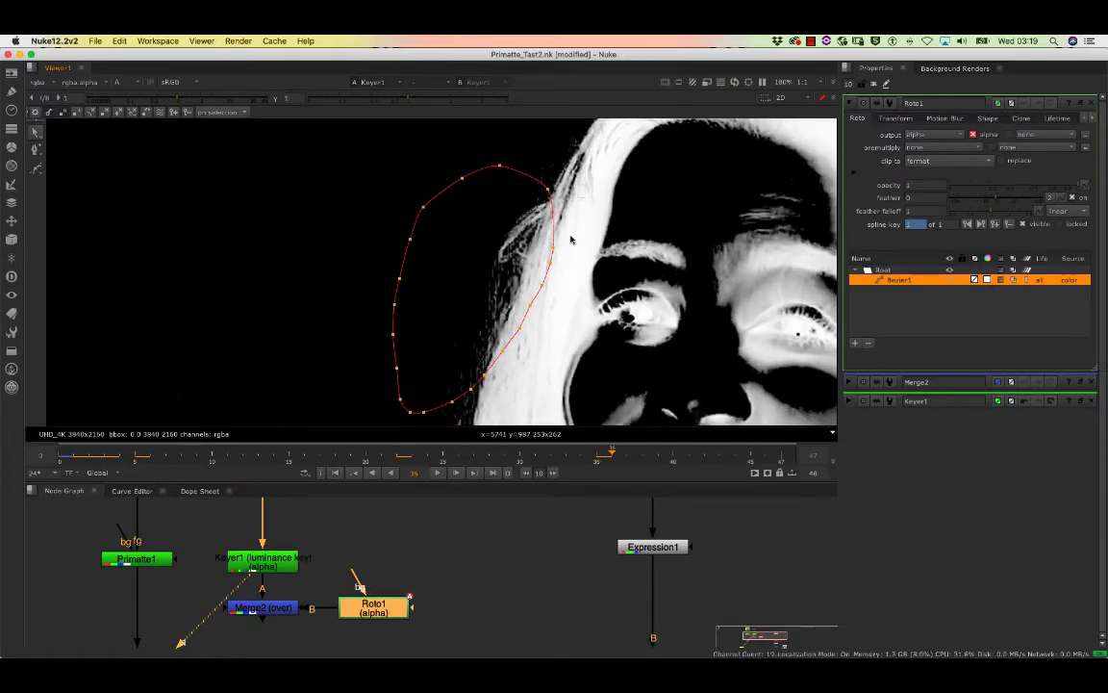
{"action": "left_click_drag", "start_coordinate": [573, 230], "coordinate": [563, 422]}
{"action": "left_click_drag", "start_coordinate": [478, 205], "coordinate": [523, 193]}
Step: At frame 14, move the lower outer points of the roto shape slightly outward and down
{"action": "left_click_drag", "start_coordinate": [525, 458], "coordinate": [275, 460]}
{"action": "left_click_drag", "start_coordinate": [344, 262], "coordinate": [452, 421]}
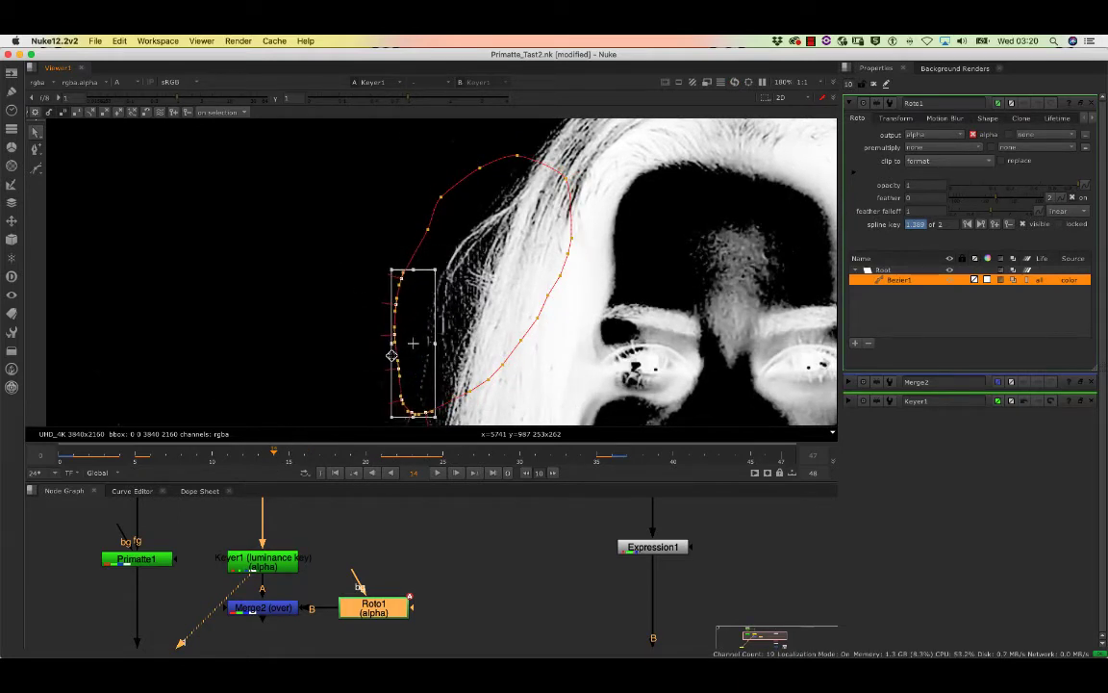
{"action": "left_click_drag", "start_coordinate": [392, 355], "coordinate": [388, 360]}
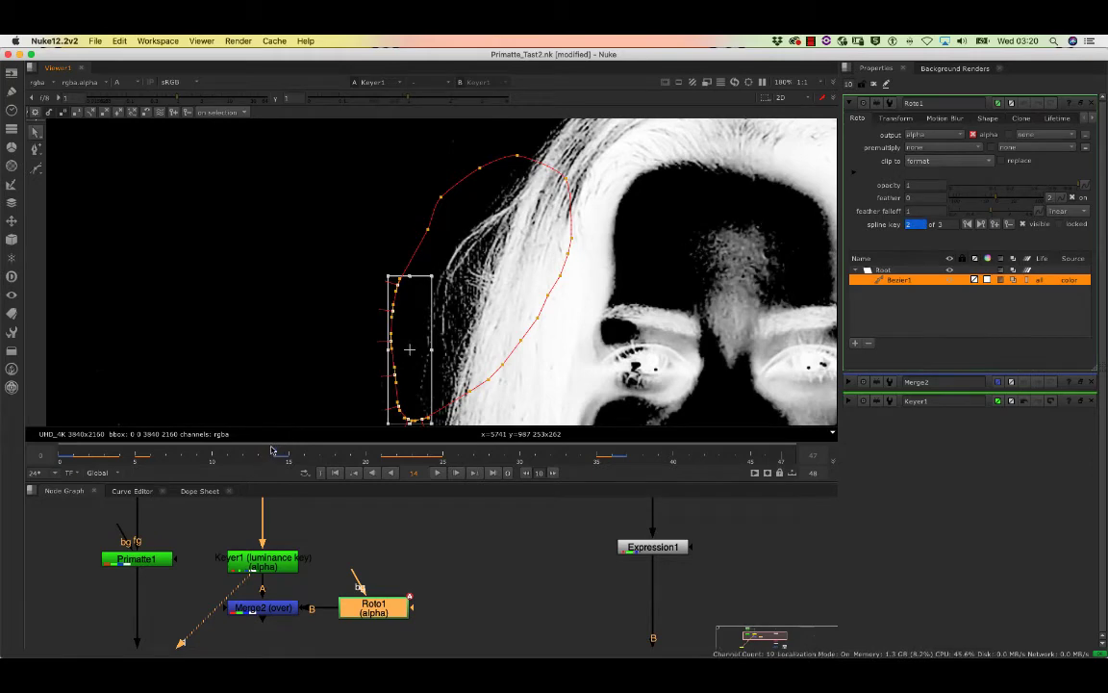
Step: At frame 47, reposition the whole roto shape over the hair and scrub the timeline to check its animation
{"action": "left_click_drag", "start_coordinate": [272, 450], "coordinate": [781, 457]}
{"action": "left_click", "coordinate": [577, 305]}
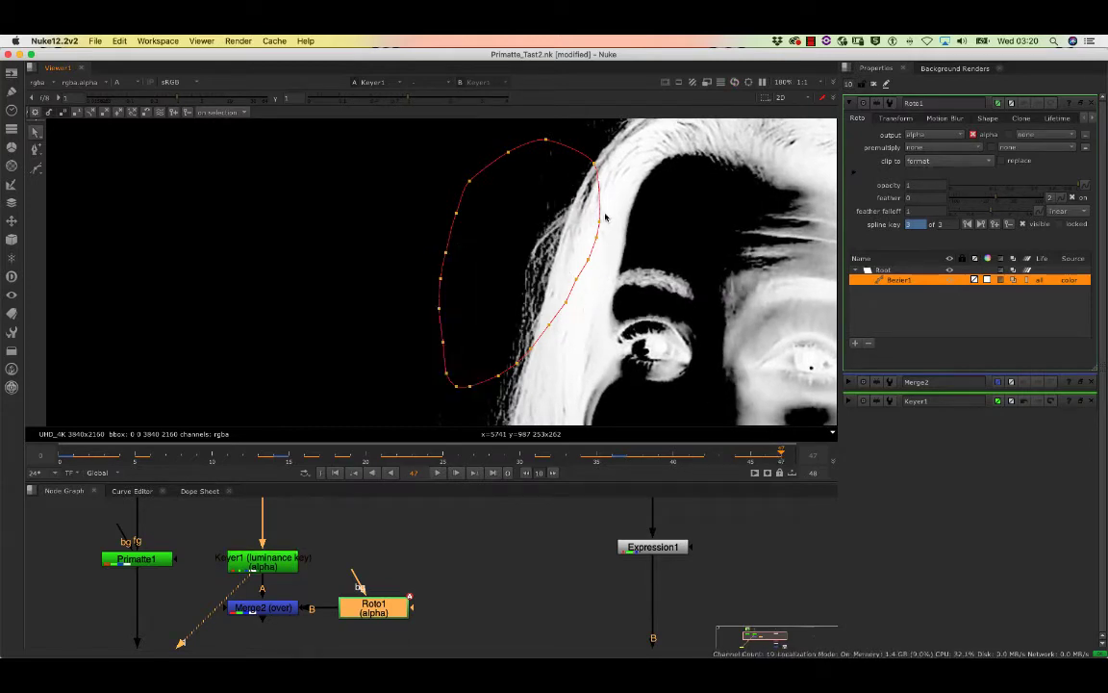
{"action": "left_click_drag", "start_coordinate": [605, 131], "coordinate": [379, 439]}
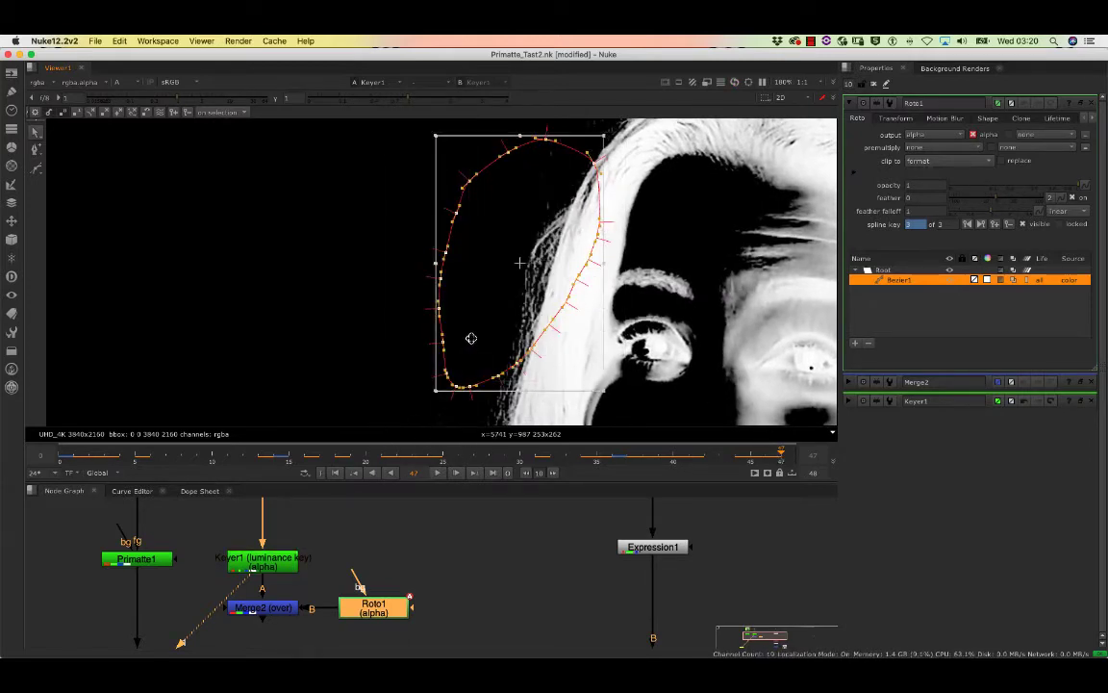
{"action": "left_click_drag", "start_coordinate": [472, 338], "coordinate": [493, 375]}
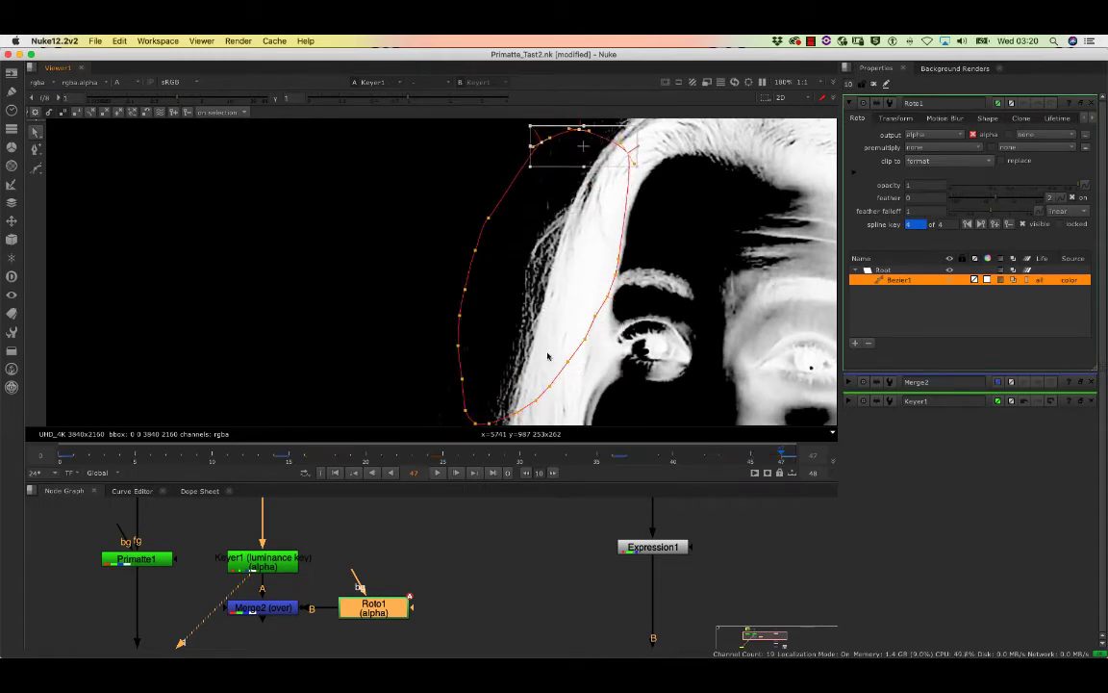
{"action": "left_click_drag", "start_coordinate": [725, 451], "coordinate": [760, 454]}
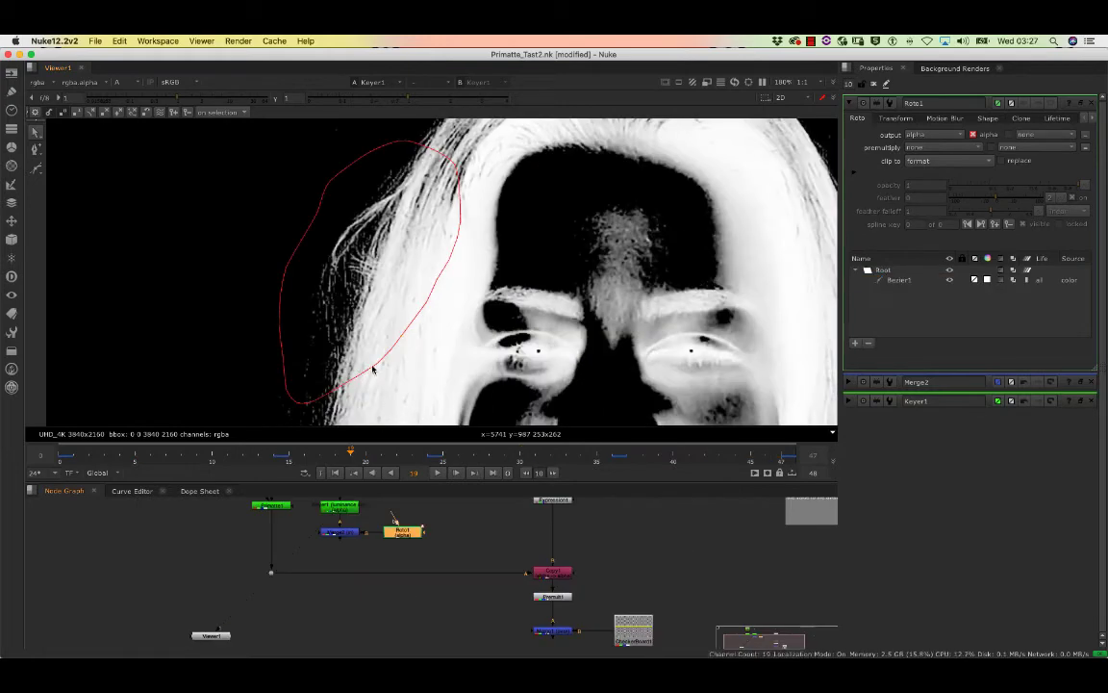
{"action": "left_click_drag", "start_coordinate": [355, 453], "coordinate": [381, 454]}
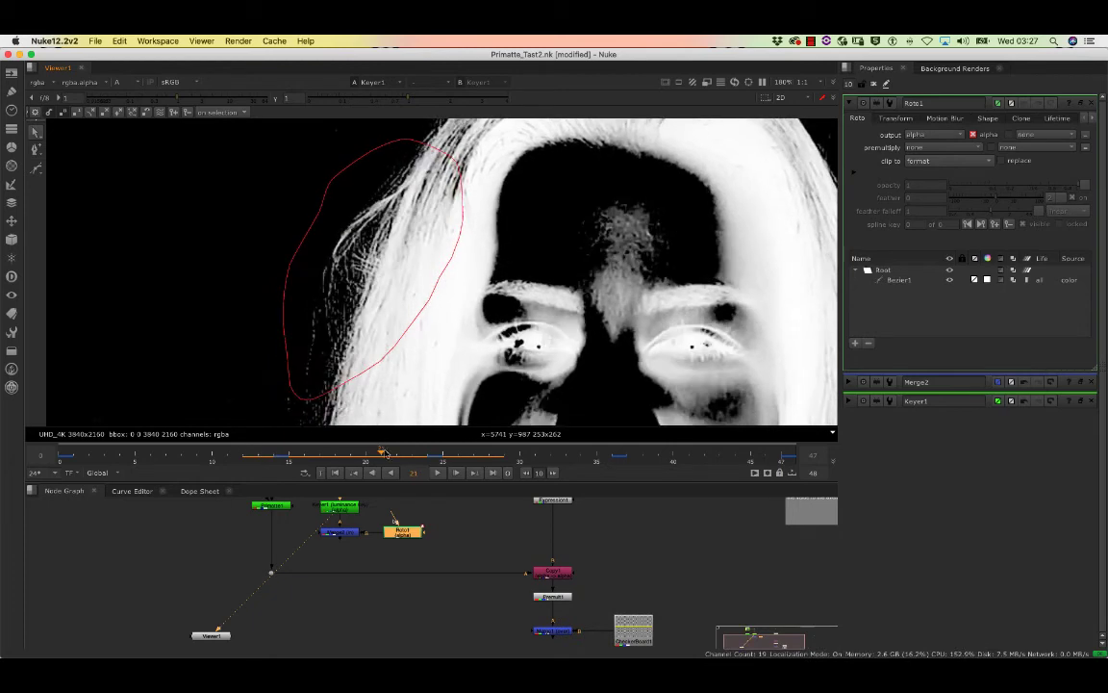
Step: Open the Merge2 settings and view its output in full colour instead of alpha
{"action": "double_click", "coordinate": [348, 533]}
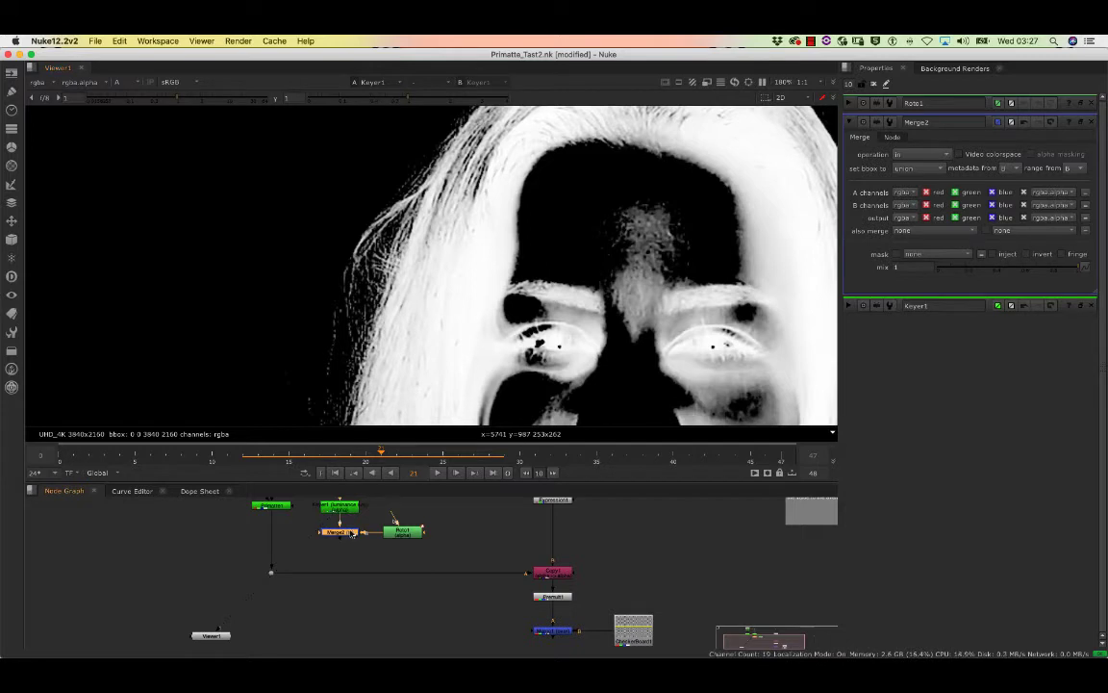
{"action": "key", "text": "a"}
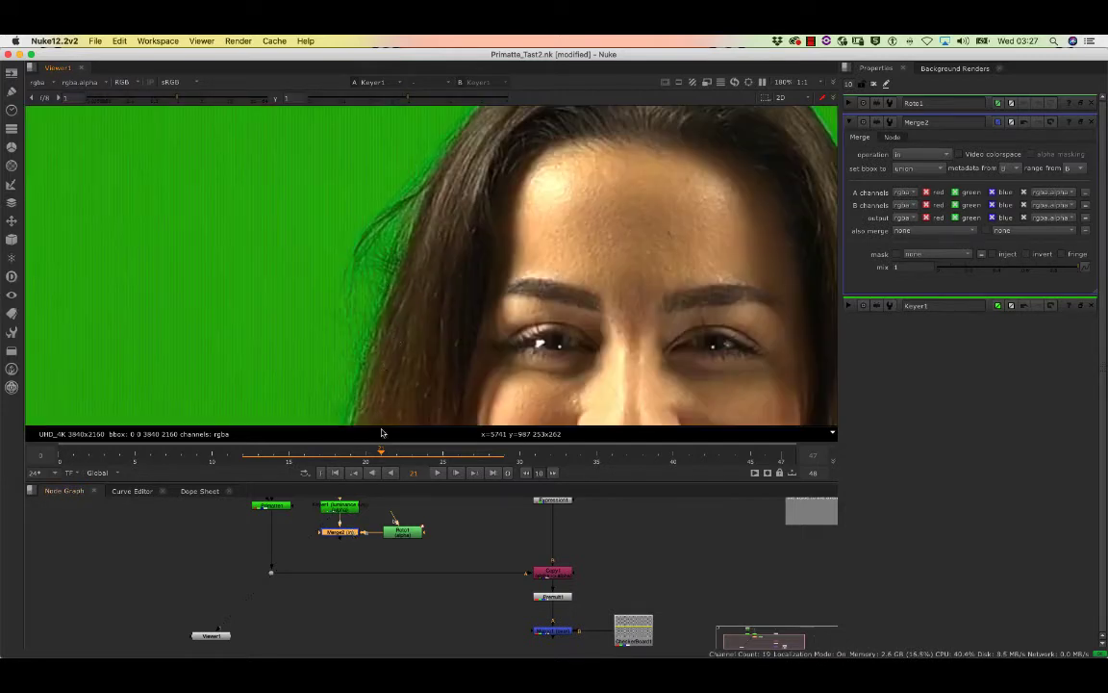
{"action": "key", "text": "1"}
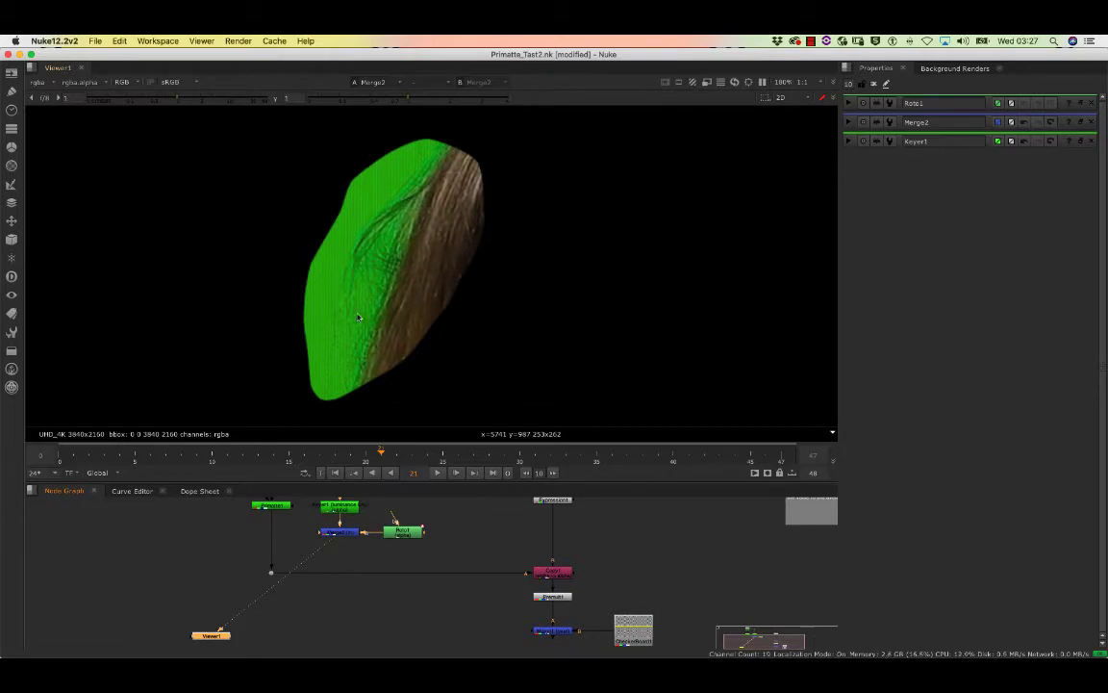
Step: Check the Roto1 outline over the merged result and compare it with the full-colour Keyer1 output around the hair
{"action": "double_click", "coordinate": [405, 535]}
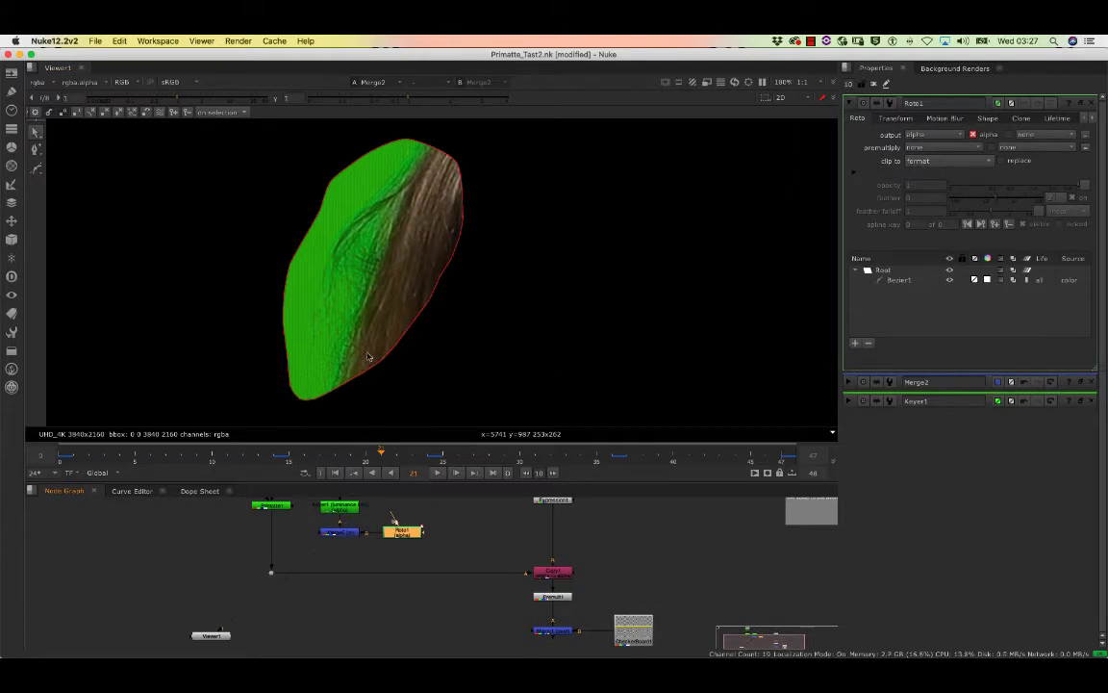
{"action": "double_click", "coordinate": [345, 508]}
{"action": "key", "text": "1"}
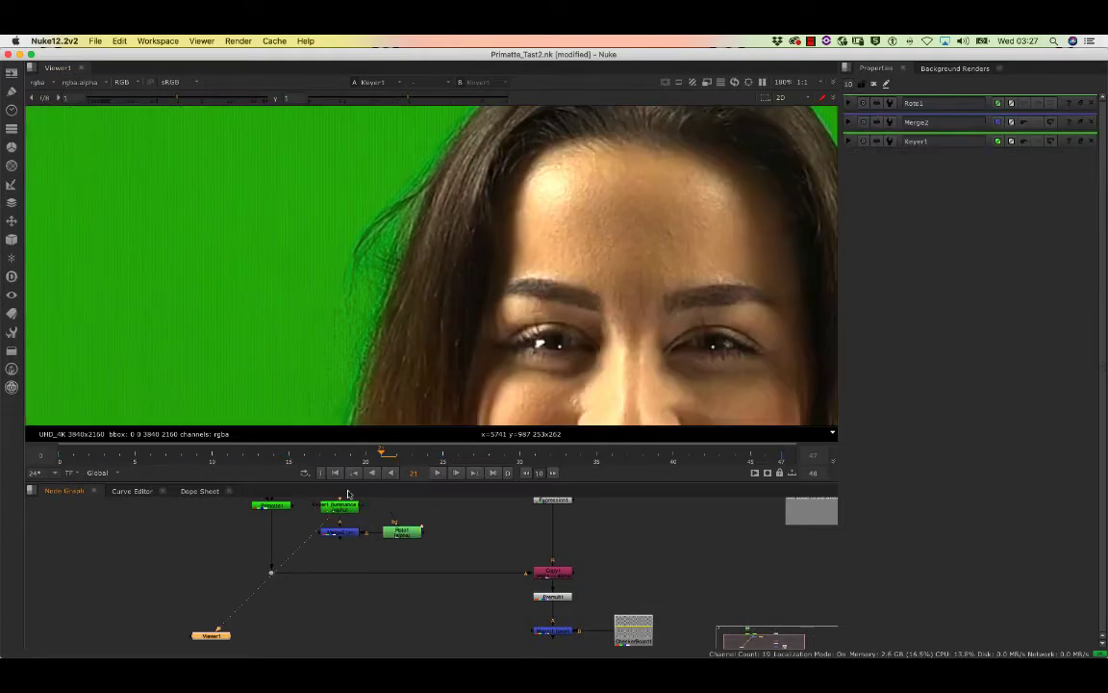
{"action": "middle_click_drag", "start_coordinate": [372, 266], "coordinate": [344, 248]}
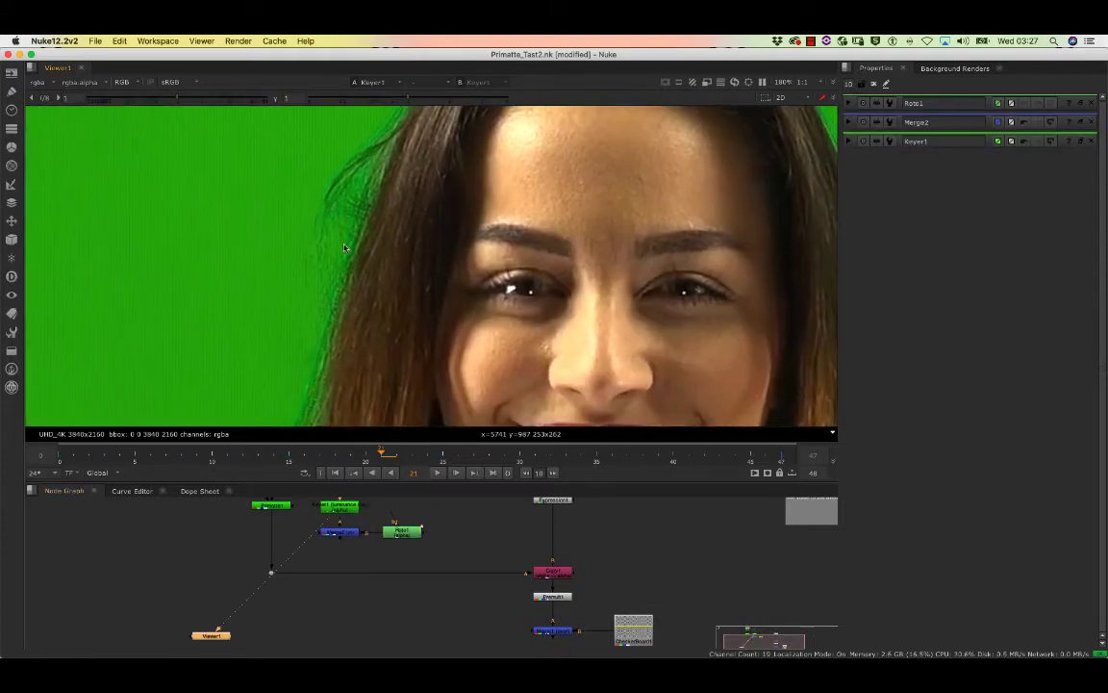
Step: Merge the Merge2 hair key over the Primatte branch with a new Merge node feeding Copy1, and view its output
{"action": "left_click", "coordinate": [347, 534]}
{"action": "key", "text": "Tab"}
{"action": "type", "text": "m"}
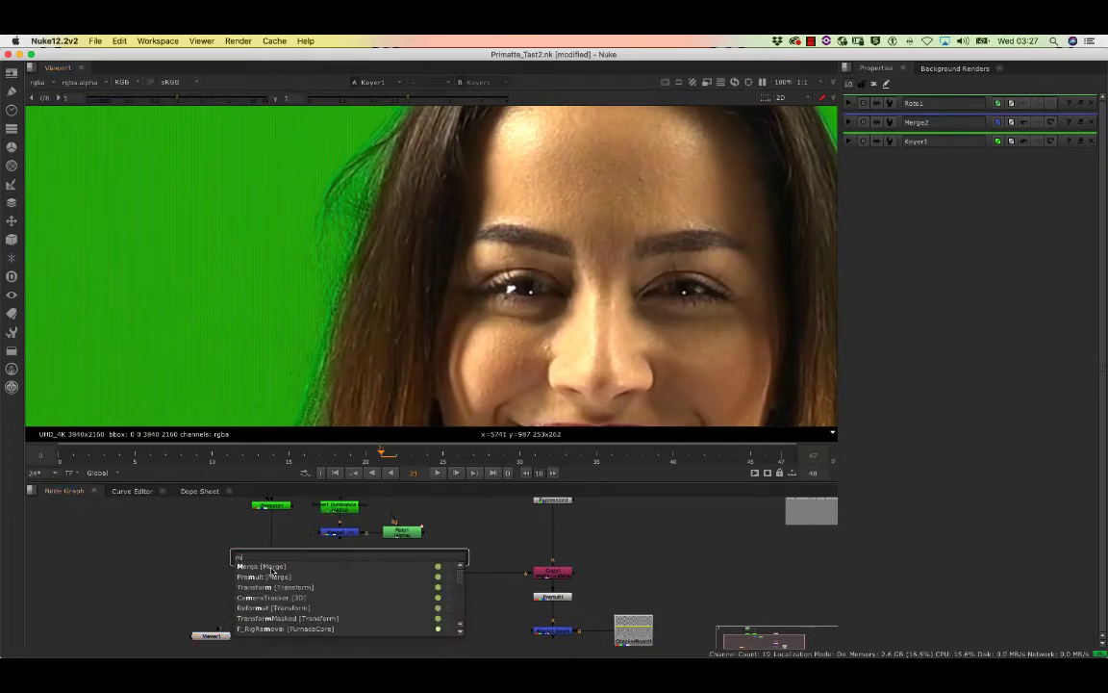
{"action": "left_click", "coordinate": [272, 570]}
{"action": "left_click_drag", "start_coordinate": [362, 562], "coordinate": [338, 581]}
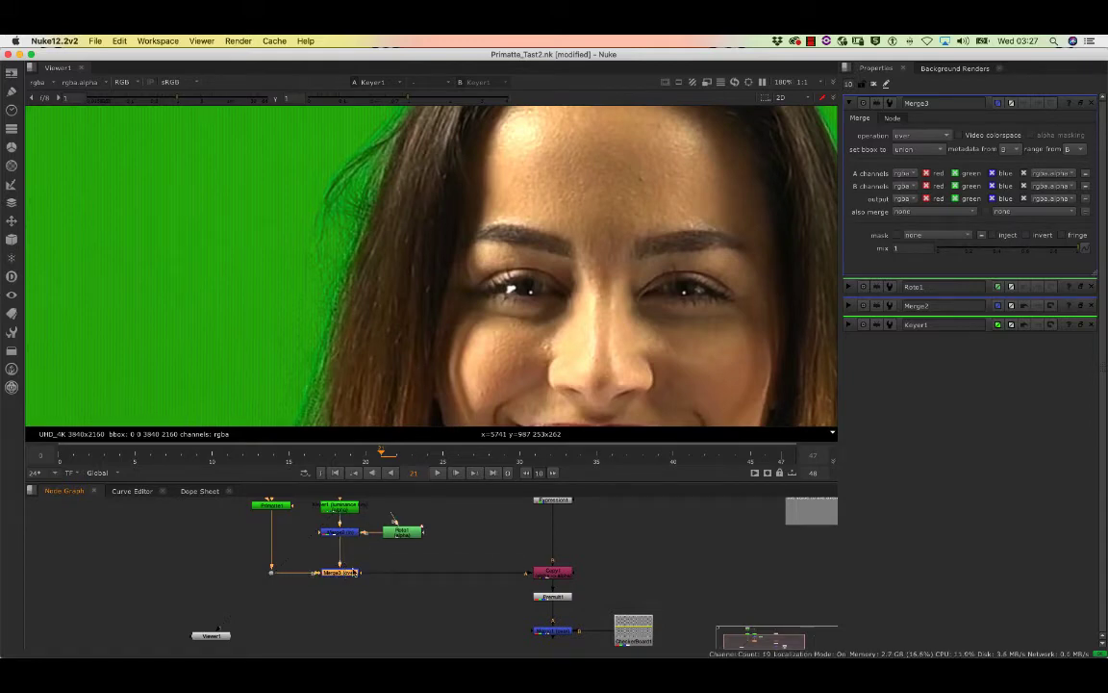
{"action": "key", "text": "1"}
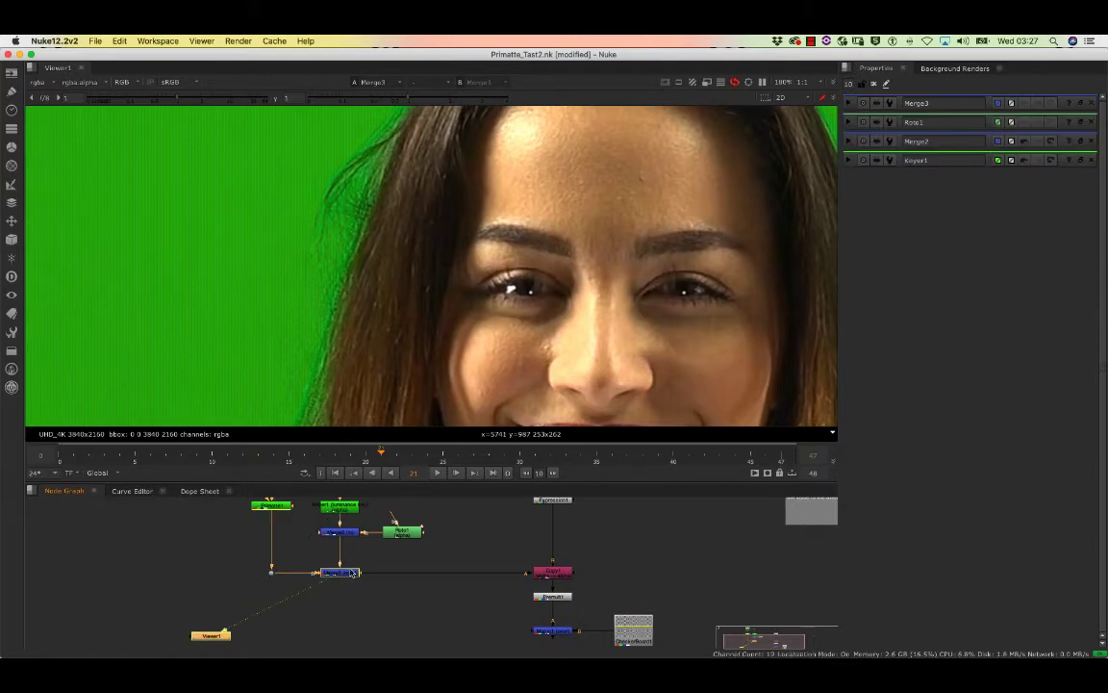
{"action": "scroll", "coordinate": [362, 263], "scroll_direction": "down", "scroll_amount": 3}
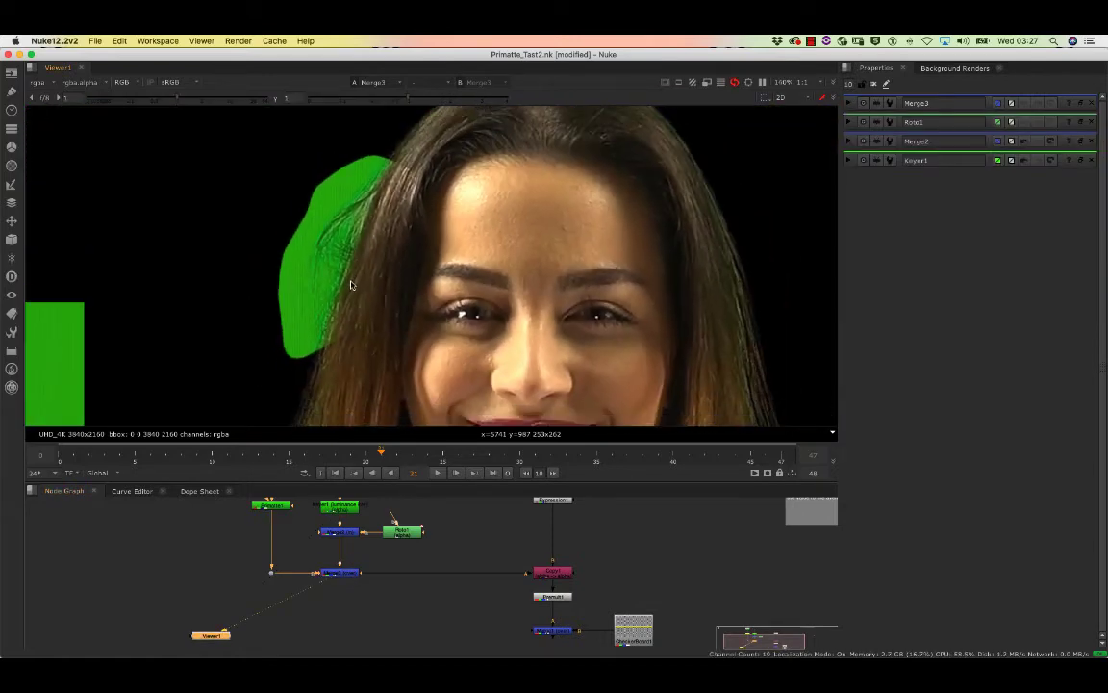
{"action": "middle_click_drag", "start_coordinate": [366, 245], "coordinate": [353, 273]}
{"action": "scroll", "coordinate": [354, 274], "scroll_direction": "up", "scroll_amount": 1}
Step: Switch the Merge2 operation to over for comparison and return it to in
{"action": "left_click", "coordinate": [352, 556]}
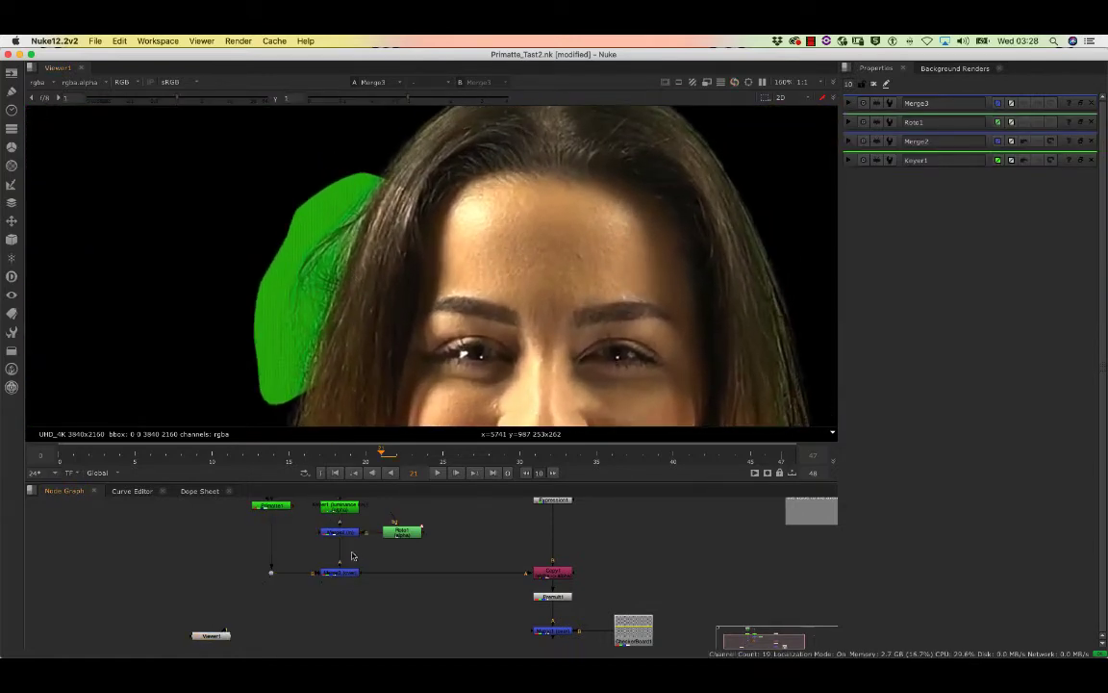
{"action": "double_click", "coordinate": [342, 533]}
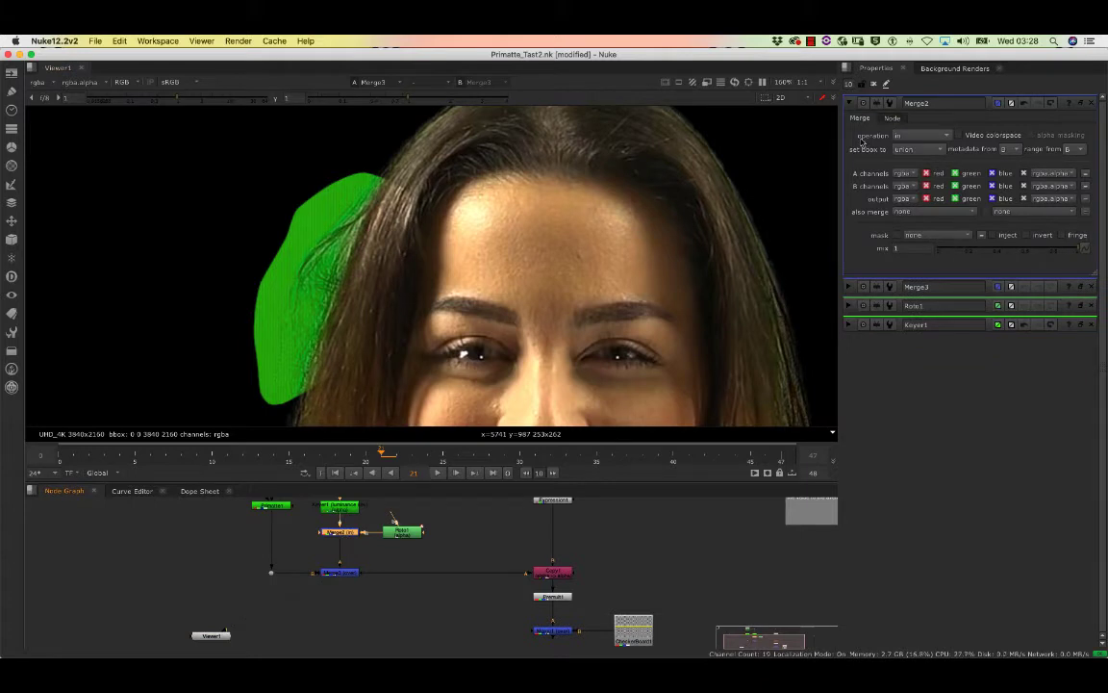
{"action": "left_click", "coordinate": [908, 137]}
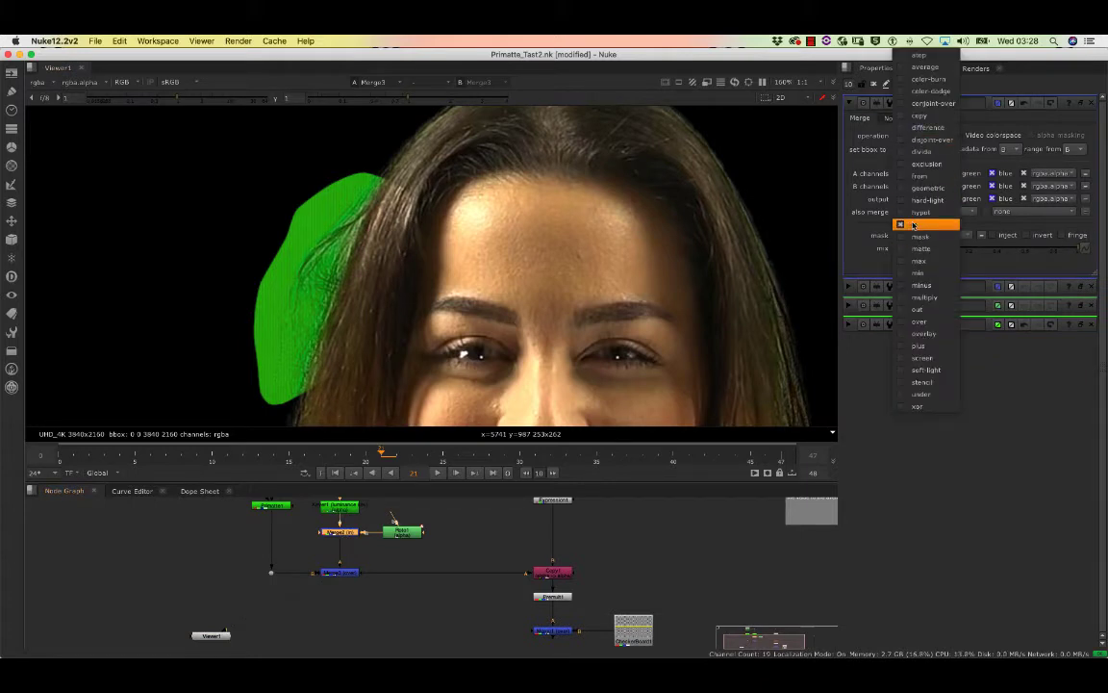
{"action": "left_click", "coordinate": [919, 321]}
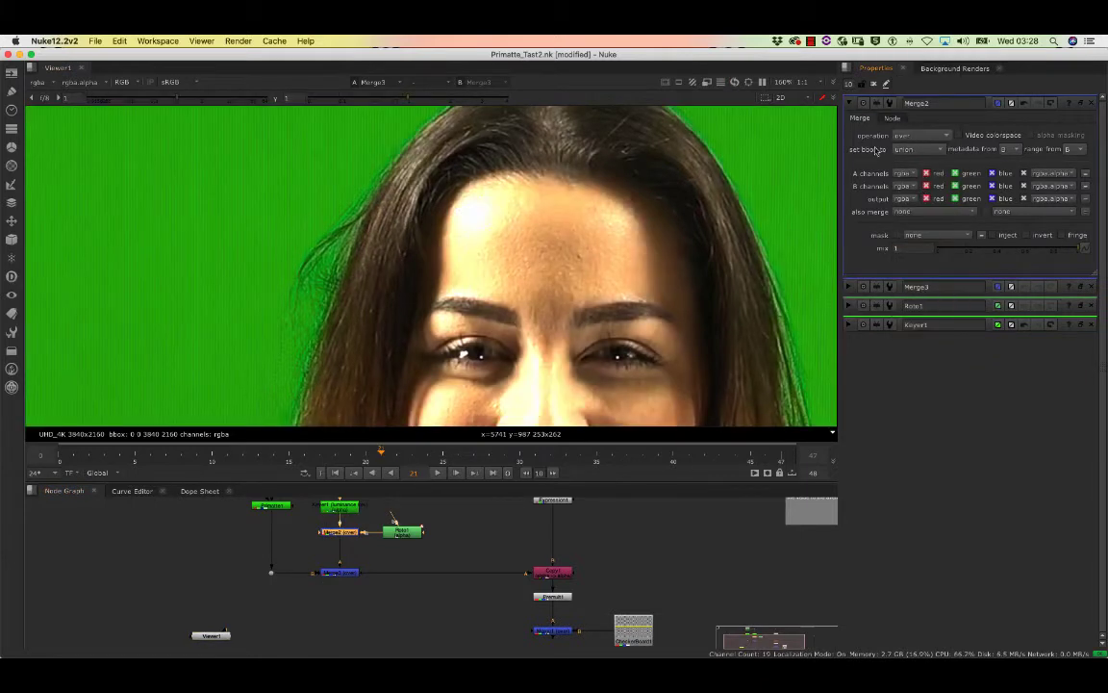
{"action": "left_click", "coordinate": [919, 140]}
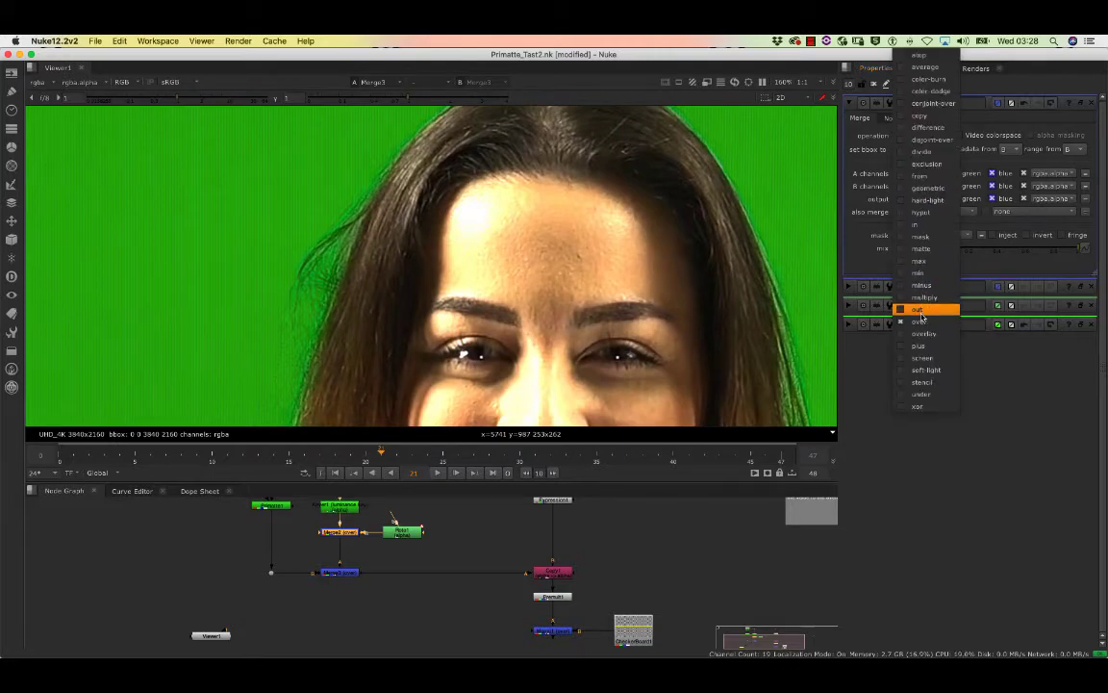
{"action": "left_click", "coordinate": [916, 226]}
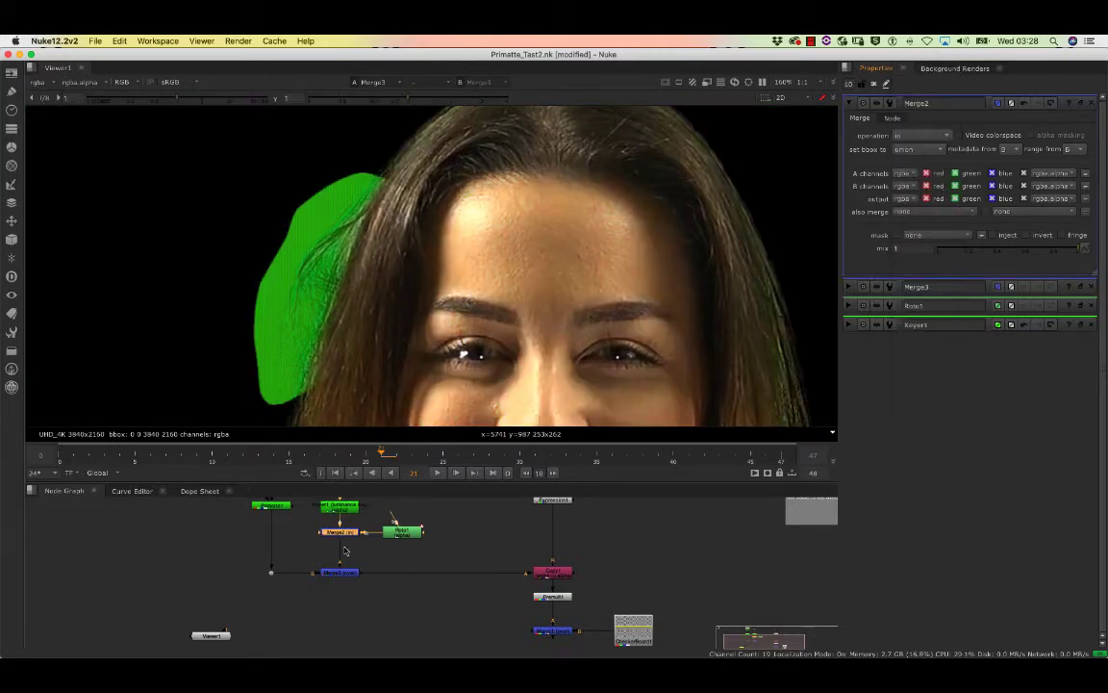
Step: Check the Roto1 outline over the full-colour merged result
{"action": "left_click_drag", "start_coordinate": [341, 532], "coordinate": [341, 540]}
{"action": "double_click", "coordinate": [402, 534]}
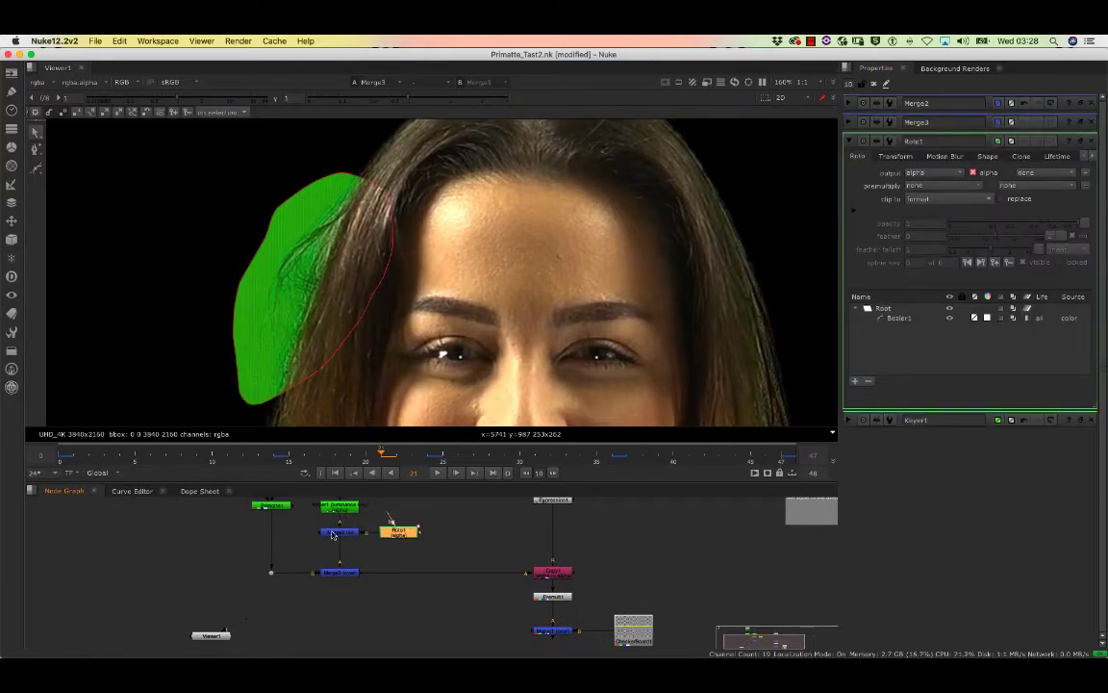
{"action": "left_click", "coordinate": [366, 567]}
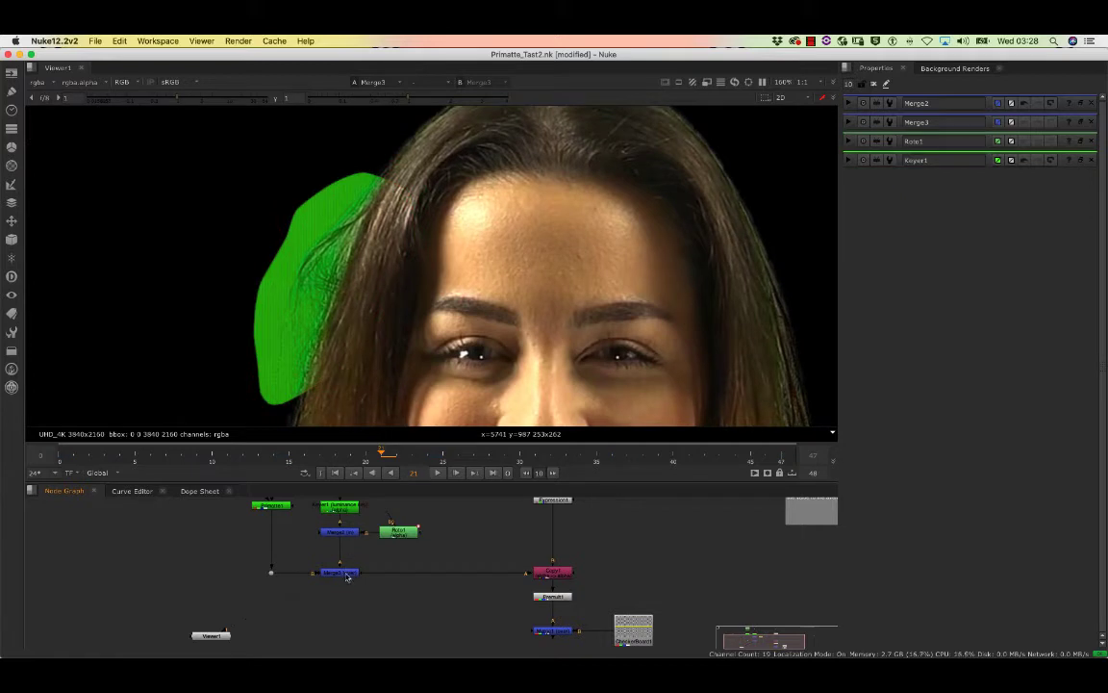
Step: Open the Merge3 settings and display its alpha channel around the loose hair strands
{"action": "double_click", "coordinate": [346, 574]}
{"action": "key", "text": "a"}
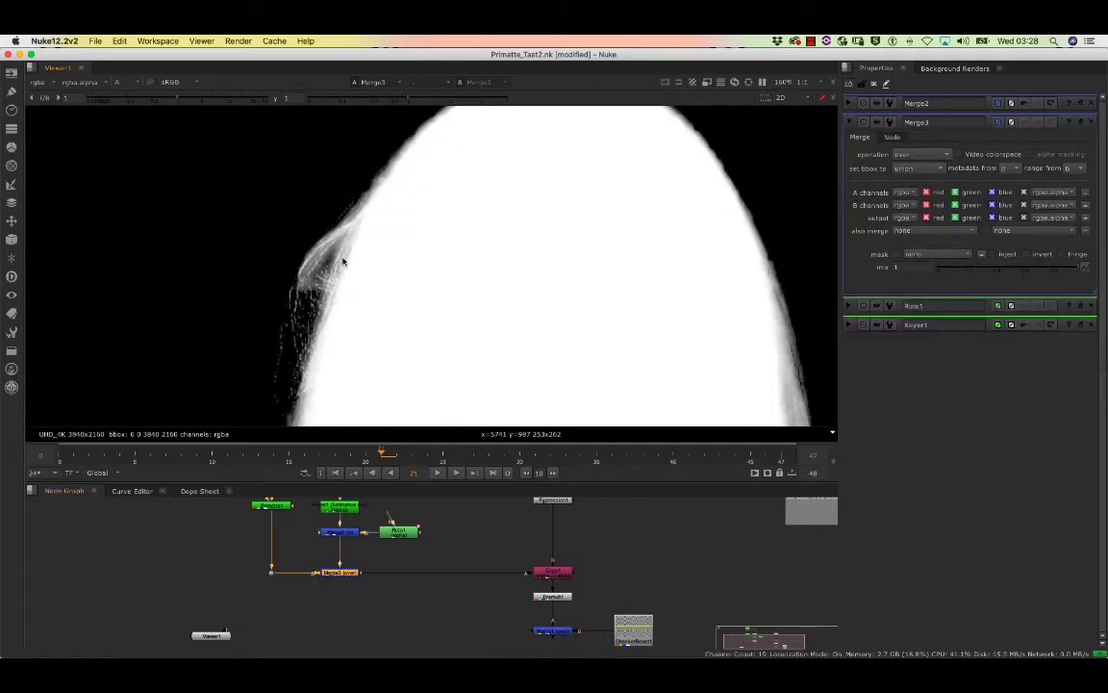
{"action": "scroll", "coordinate": [342, 255], "scroll_direction": "up", "scroll_amount": 2}
{"action": "middle_click_drag", "start_coordinate": [409, 146], "coordinate": [441, 96]}
{"action": "scroll", "coordinate": [419, 259], "scroll_direction": "down", "scroll_amount": 3}
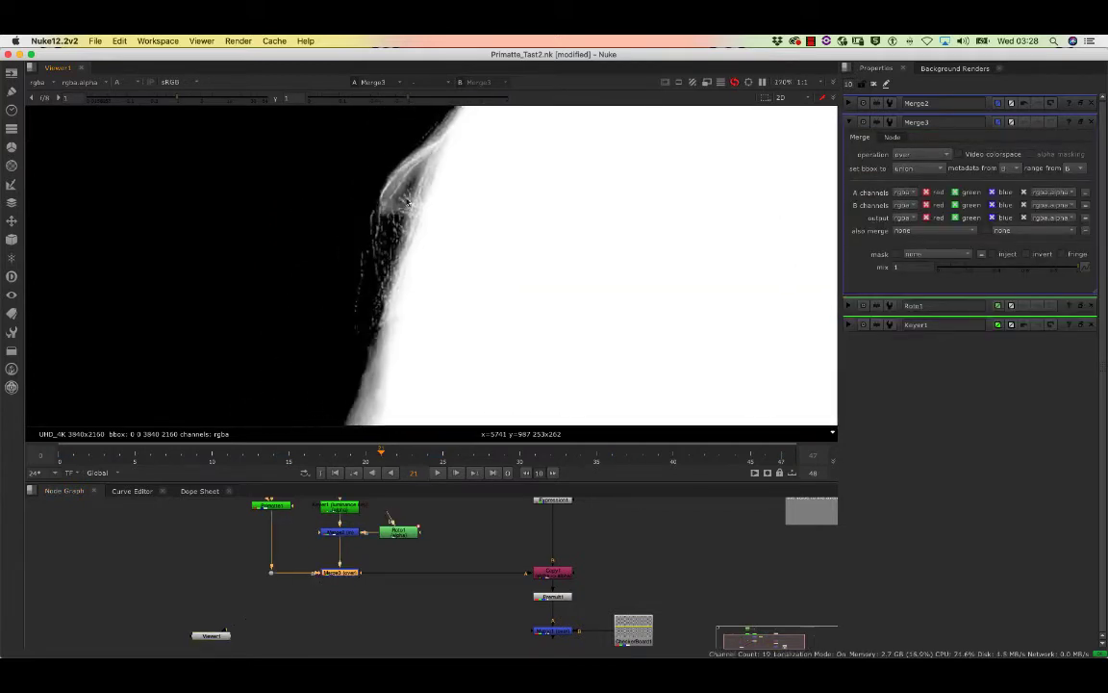
Step: Compare the Primatte-only alpha with the Merge3 alpha around the loose hair strands
{"action": "left_click", "coordinate": [272, 574]}
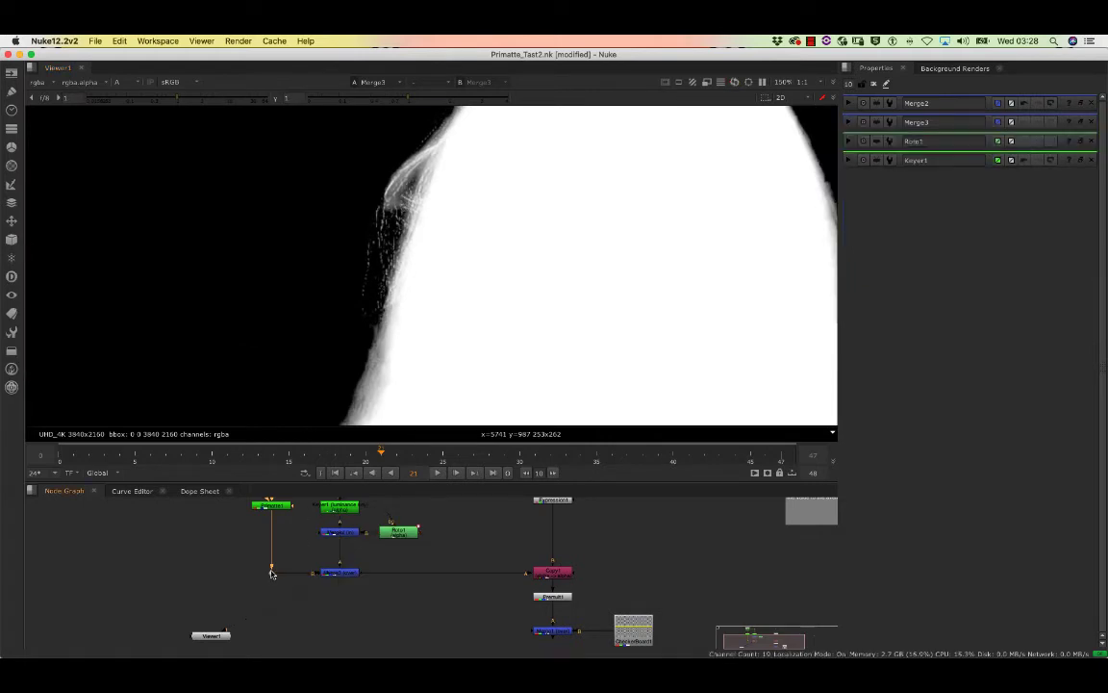
{"action": "key", "text": "1"}
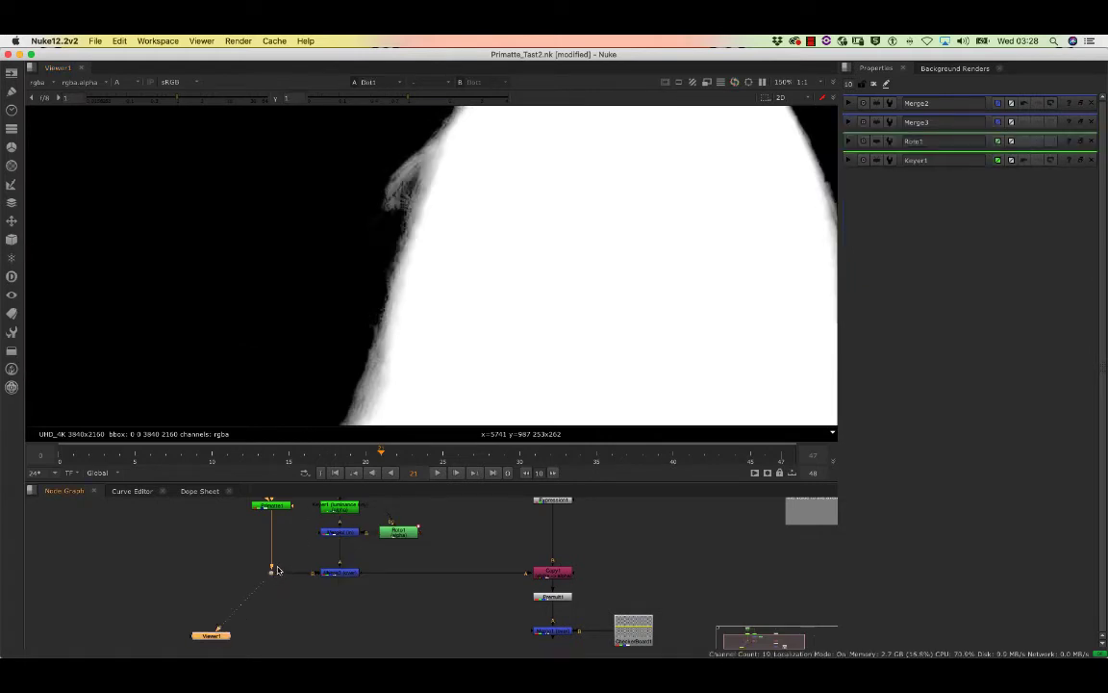
{"action": "scroll", "coordinate": [409, 192], "scroll_direction": "down", "scroll_amount": 2}
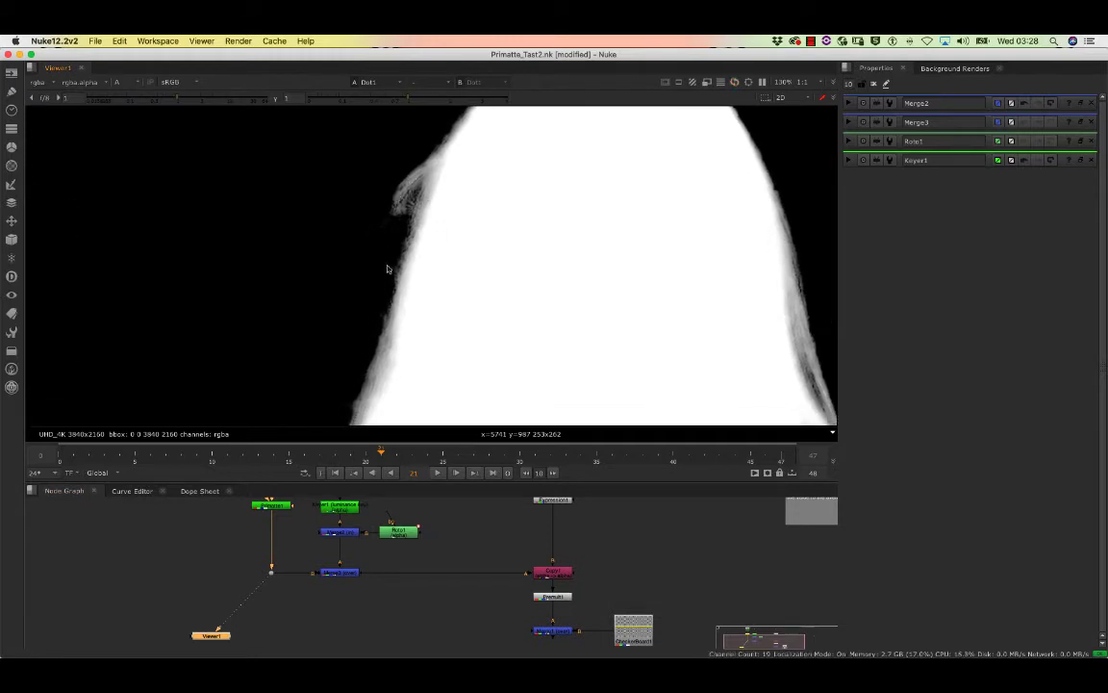
{"action": "scroll", "coordinate": [399, 239], "scroll_direction": "up", "scroll_amount": 2}
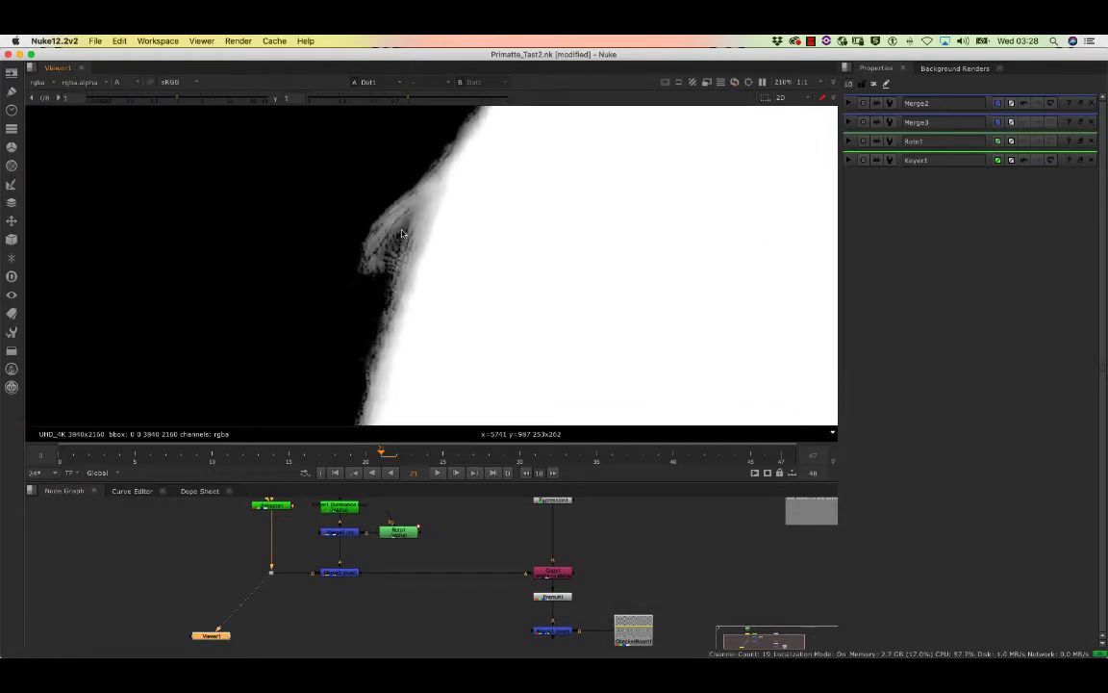
{"action": "double_click", "coordinate": [339, 573]}
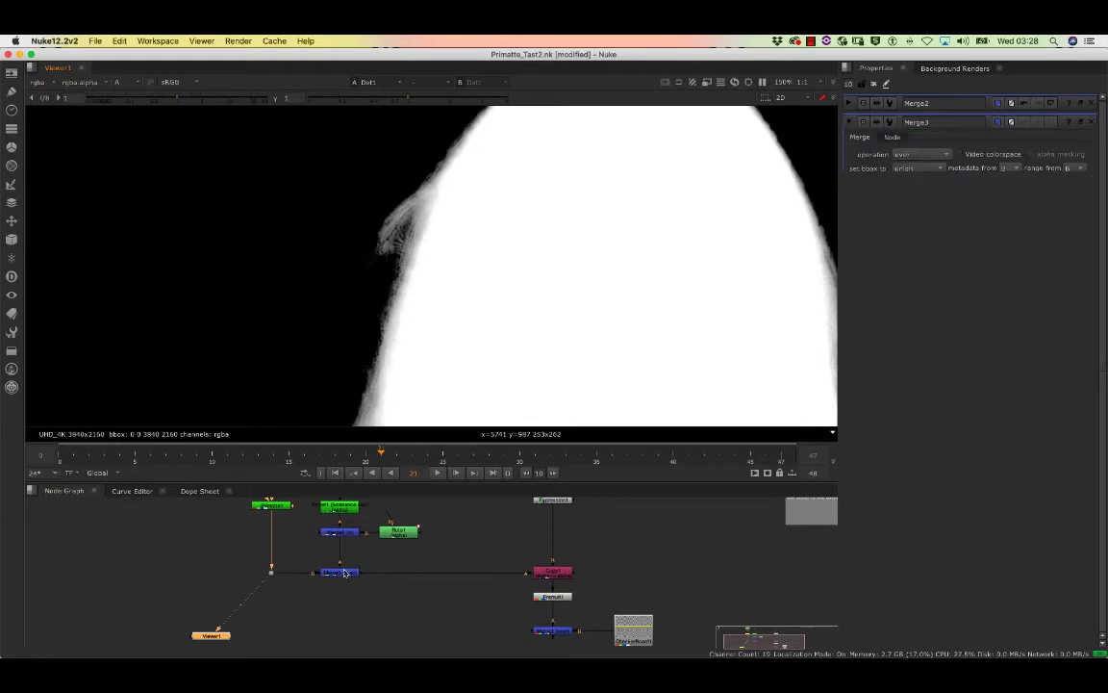
{"action": "key", "text": "1"}
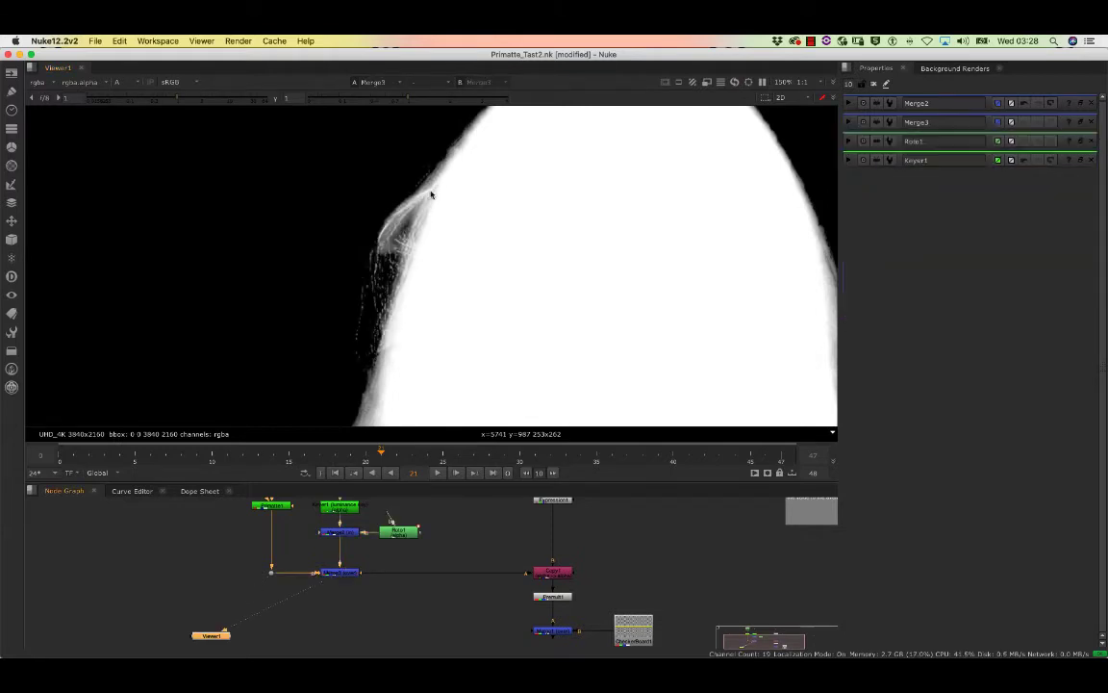
{"action": "scroll", "coordinate": [384, 294], "scroll_direction": "up", "scroll_amount": 5}
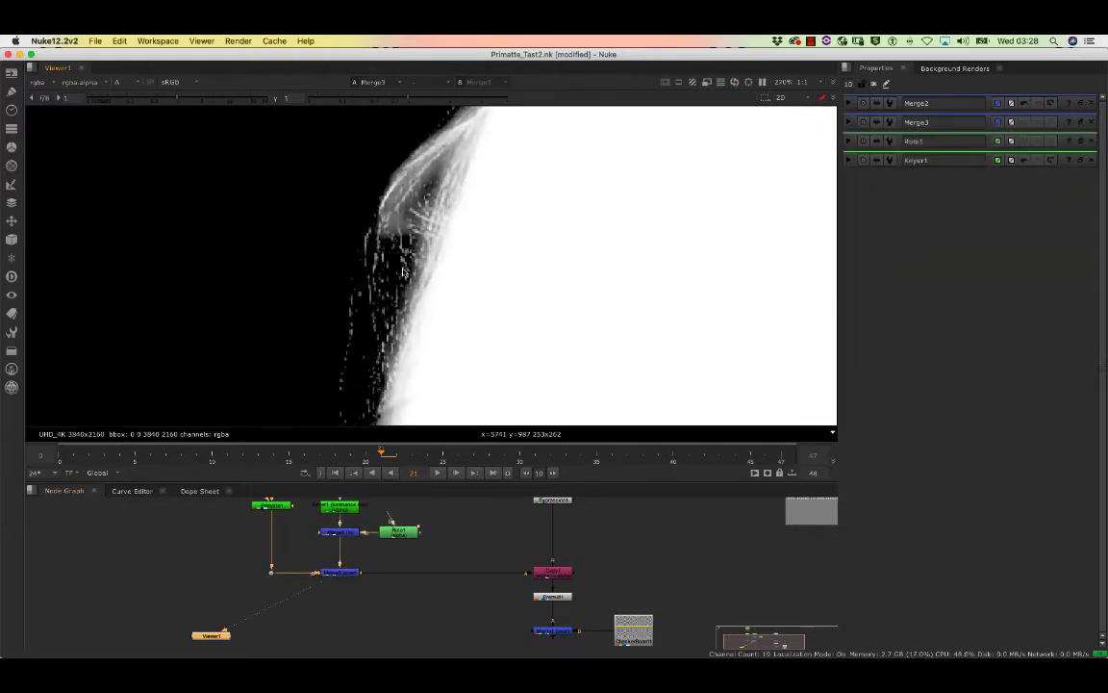
{"action": "scroll", "coordinate": [385, 305], "scroll_direction": "down", "scroll_amount": 6}
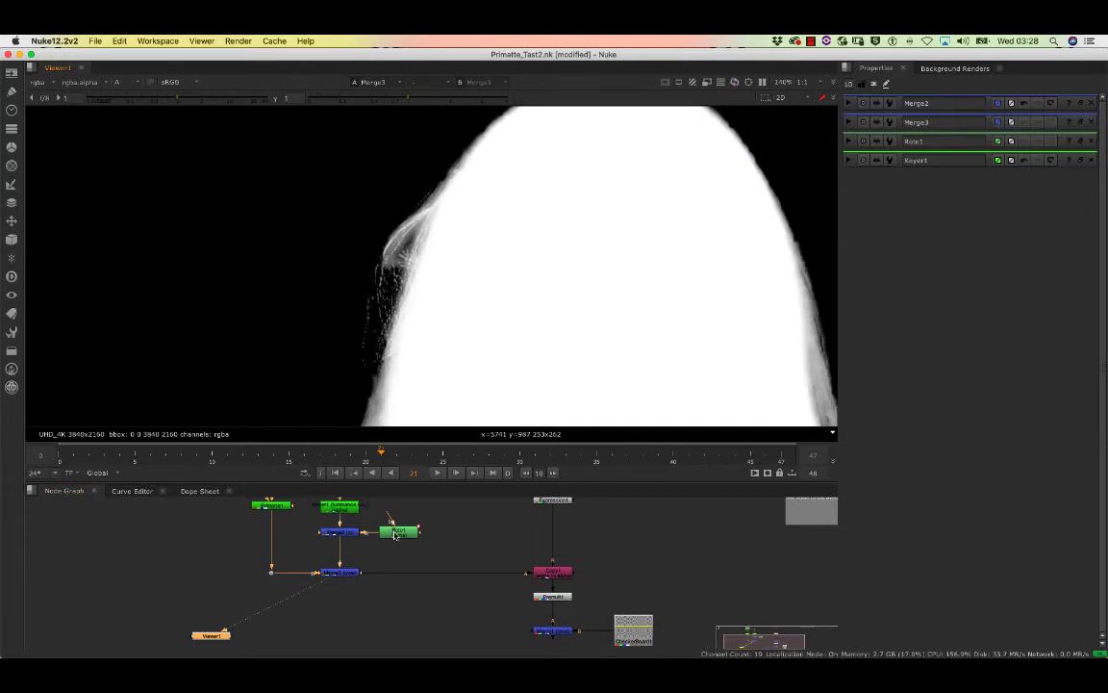
Step: Examine where the lower part of the Roto1 outline cuts across the hair edge in the Merge3 alpha
{"action": "double_click", "coordinate": [395, 534]}
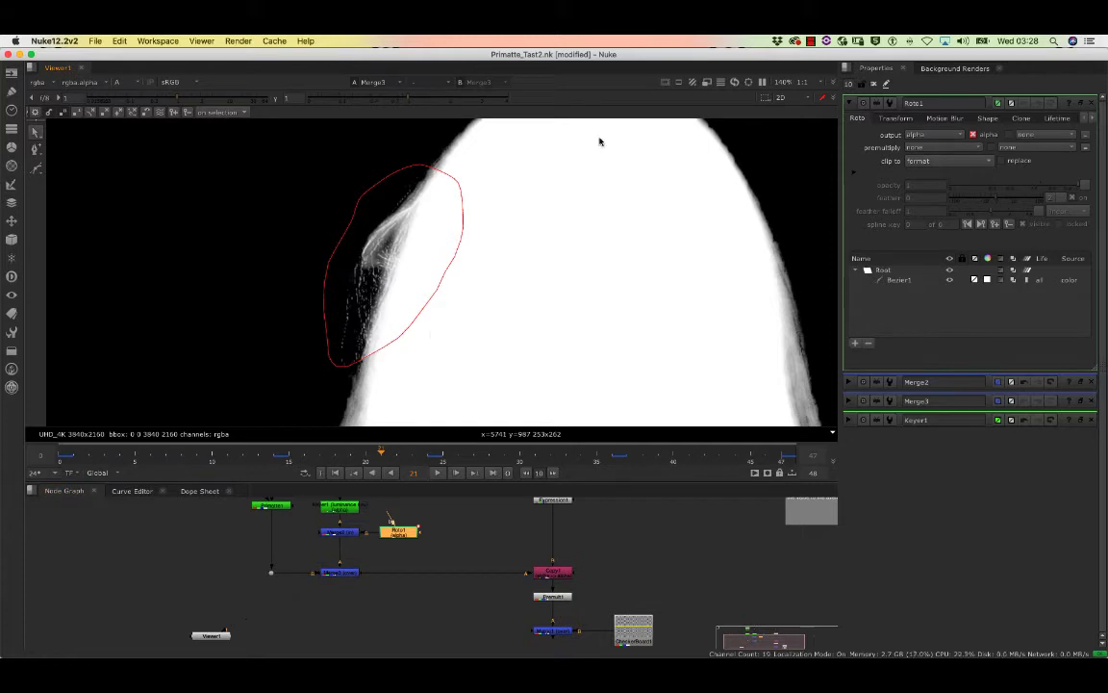
{"action": "left_click", "coordinate": [874, 85]}
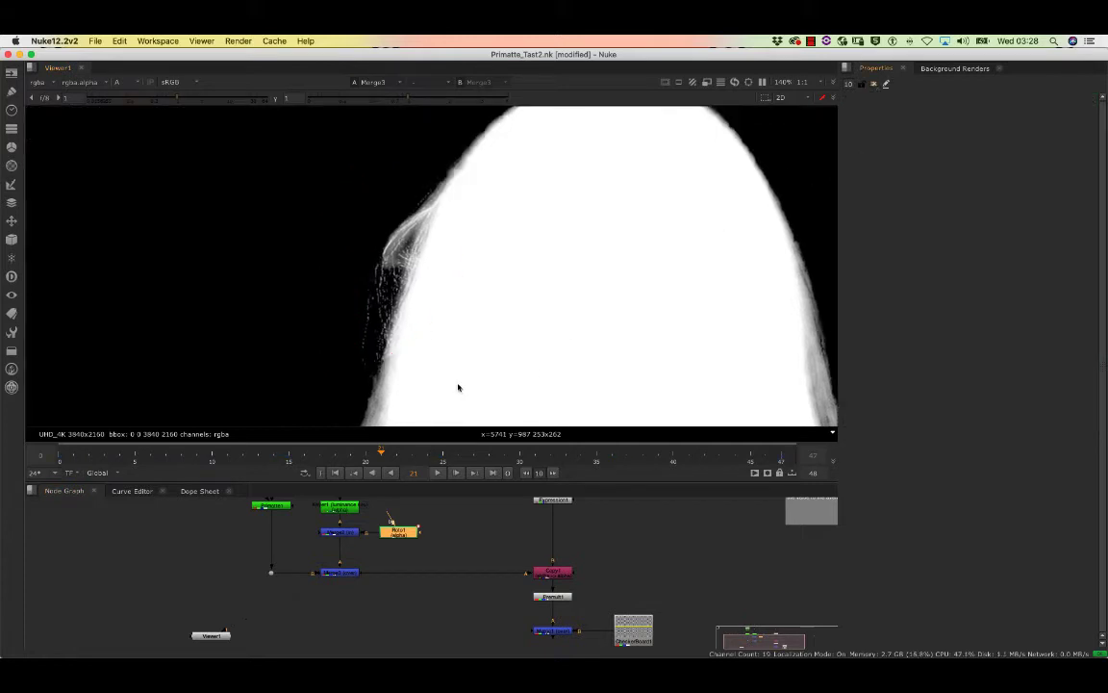
{"action": "scroll", "coordinate": [428, 356], "scroll_direction": "up", "scroll_amount": 6}
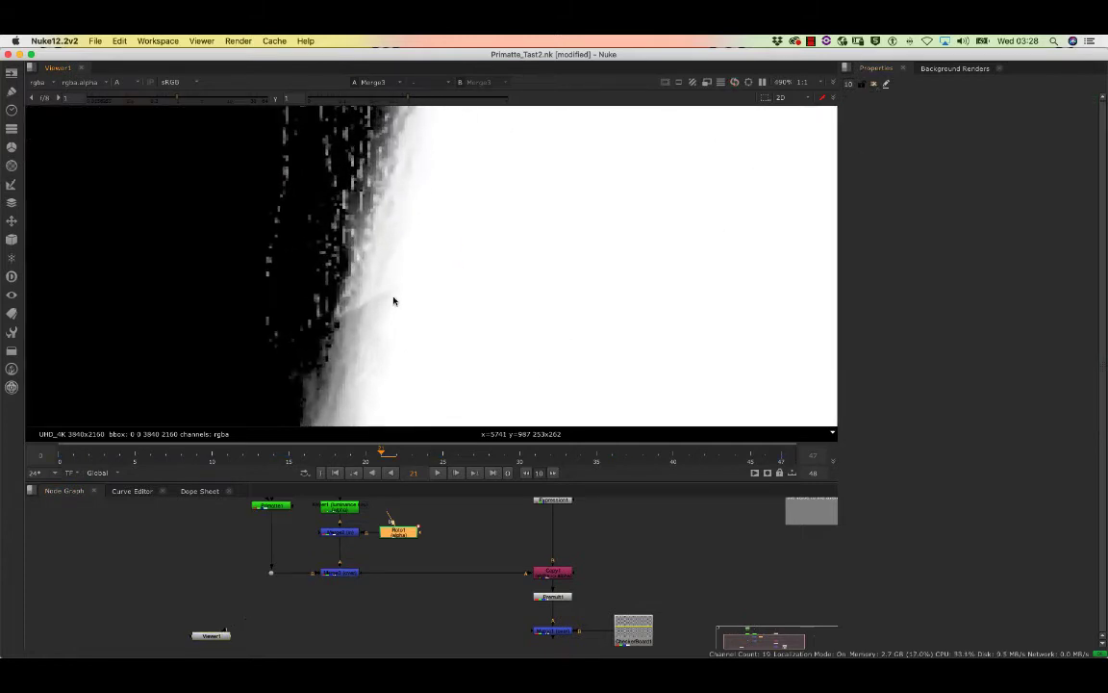
{"action": "left_click_drag", "start_coordinate": [422, 536], "coordinate": [417, 535]}
{"action": "double_click", "coordinate": [396, 531]}
{"action": "left_click", "coordinate": [354, 308]}
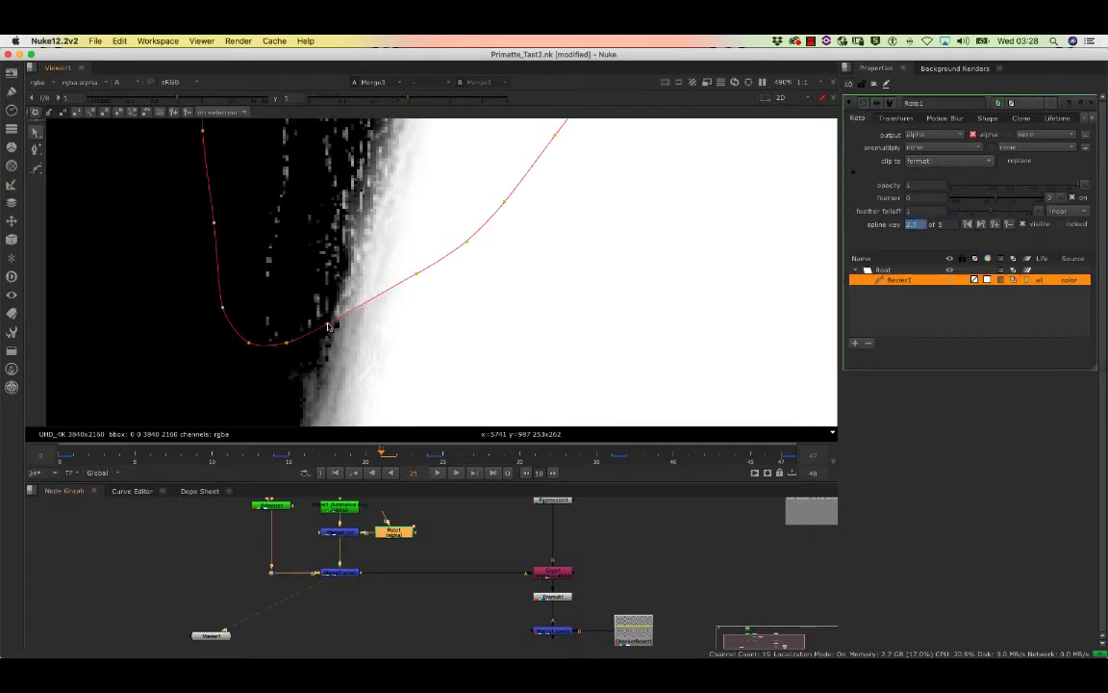
{"action": "left_click", "coordinate": [404, 287]}
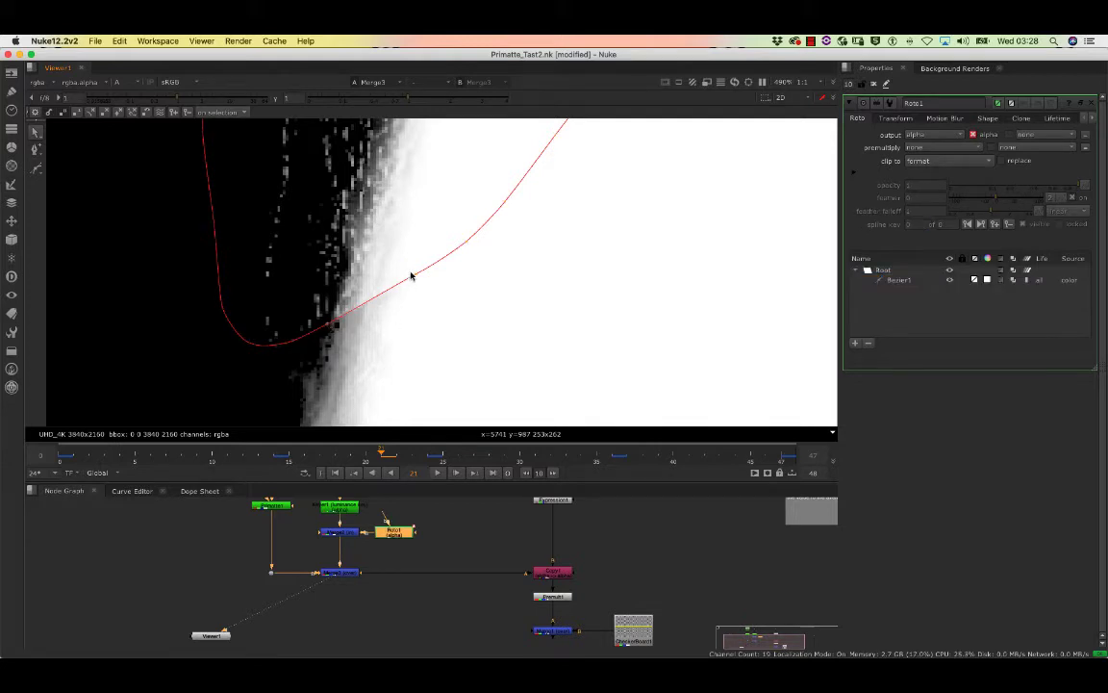
{"action": "left_click", "coordinate": [418, 274]}
{"action": "scroll", "coordinate": [410, 324], "scroll_direction": "up", "scroll_amount": 2}
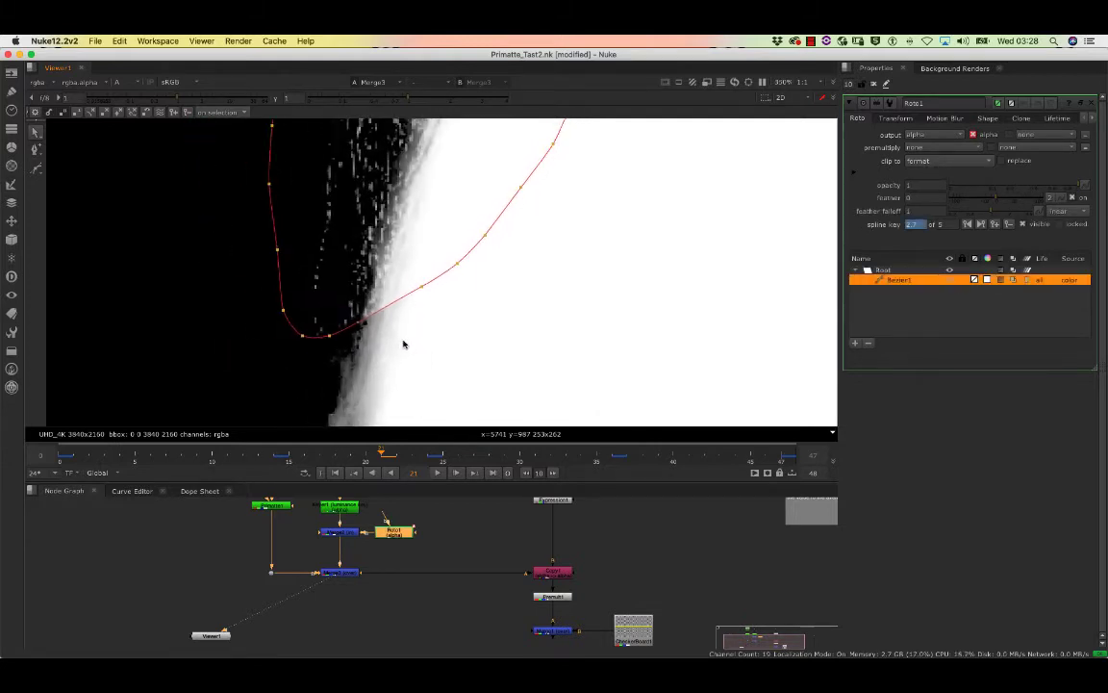
Step: Add a Blur node between Roto1 and Merge2
{"action": "left_click", "coordinate": [388, 546]}
{"action": "double_click", "coordinate": [393, 531]}
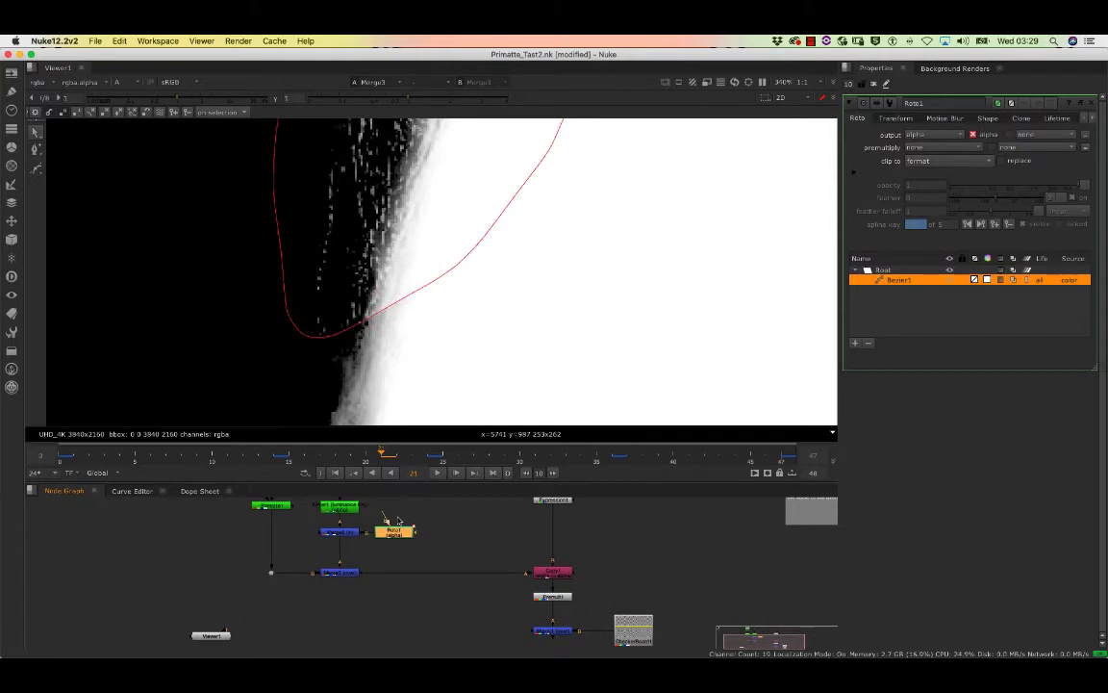
{"action": "key", "text": "Tab"}
{"action": "type", "text": "b"}
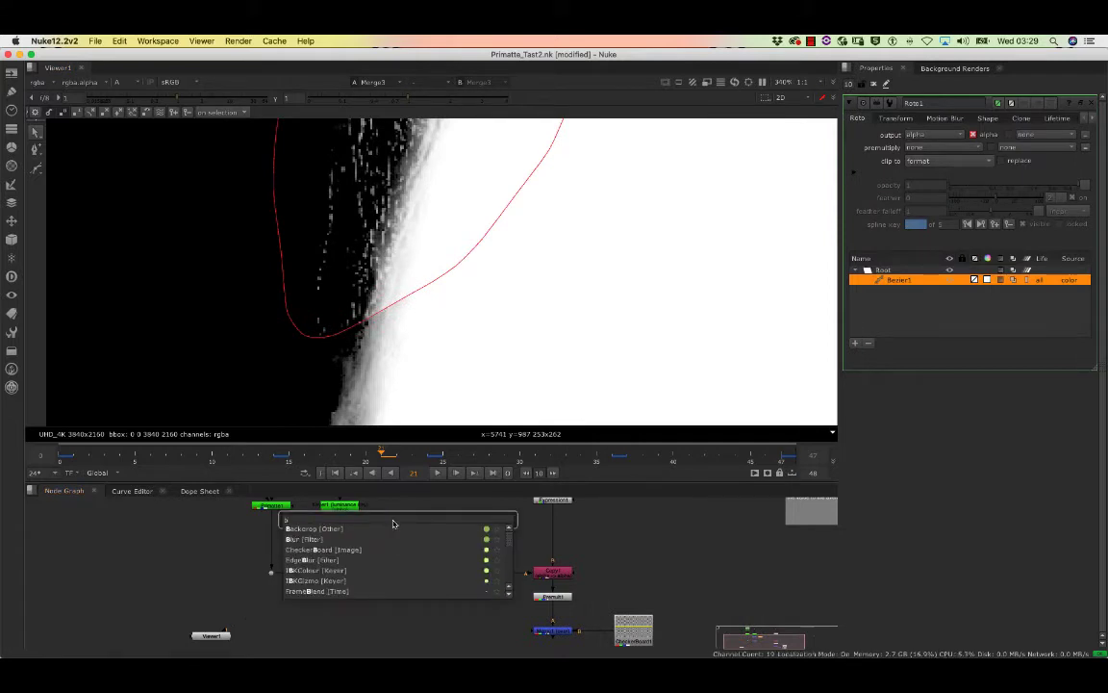
{"action": "left_click", "coordinate": [378, 538]}
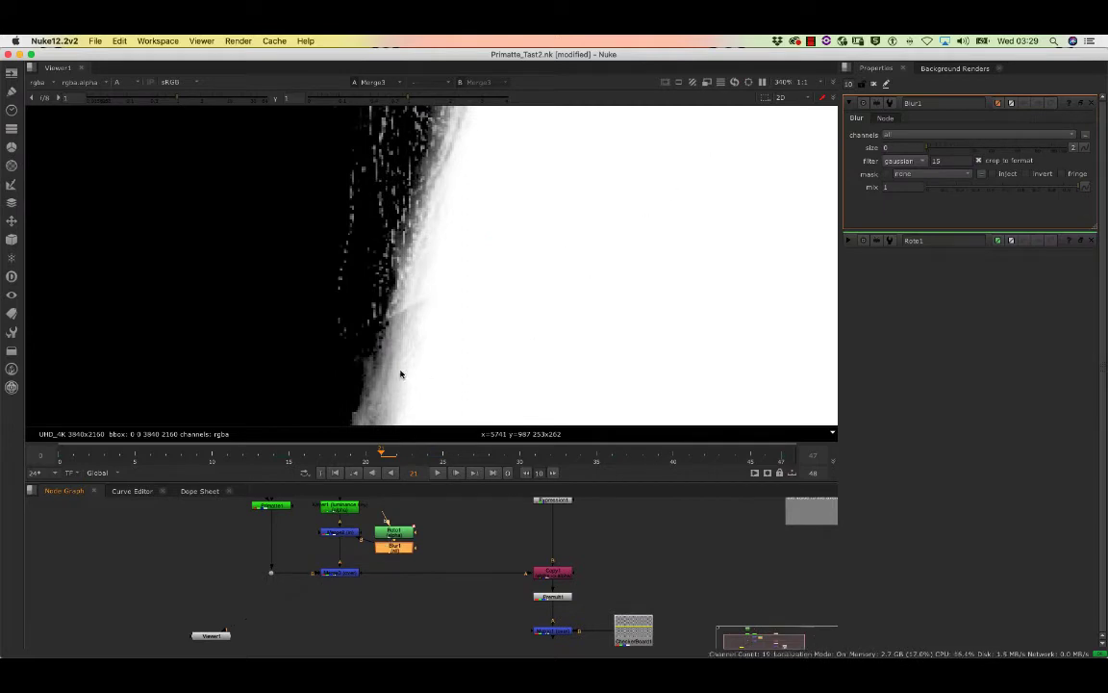
Step: Check where the Roto1 outline cuts across the hair edge and set the Blur1 size to 9 to soften it
{"action": "scroll", "coordinate": [436, 317], "scroll_direction": "up", "scroll_amount": 4}
{"action": "scroll", "coordinate": [429, 301], "scroll_direction": "up", "scroll_amount": 1}
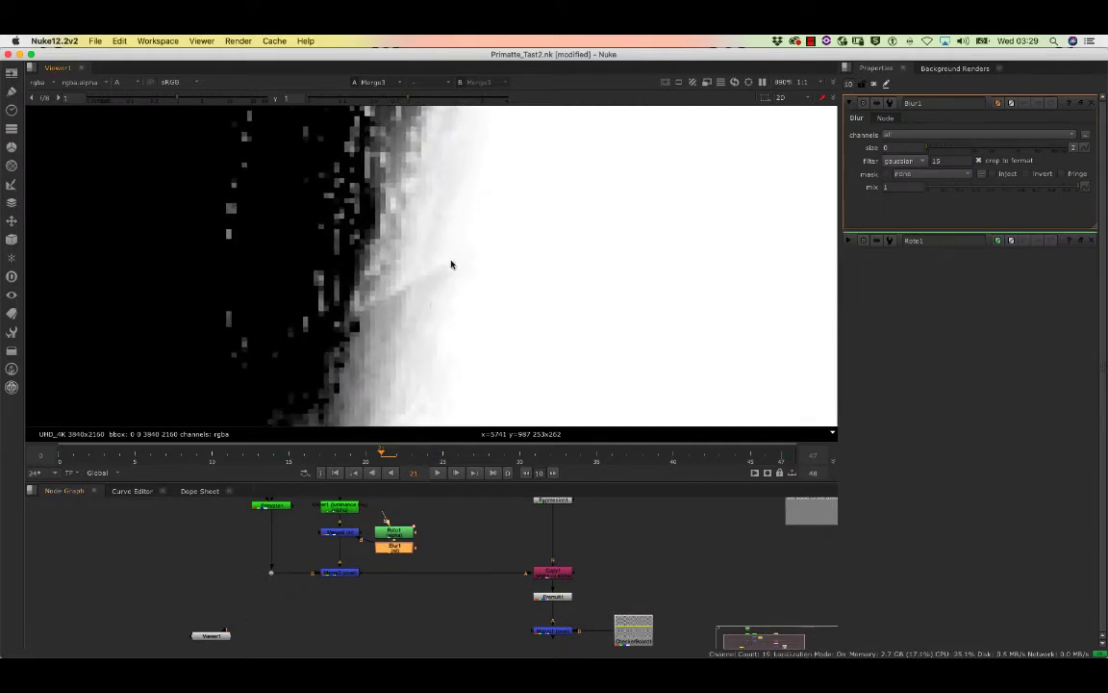
{"action": "double_click", "coordinate": [396, 534]}
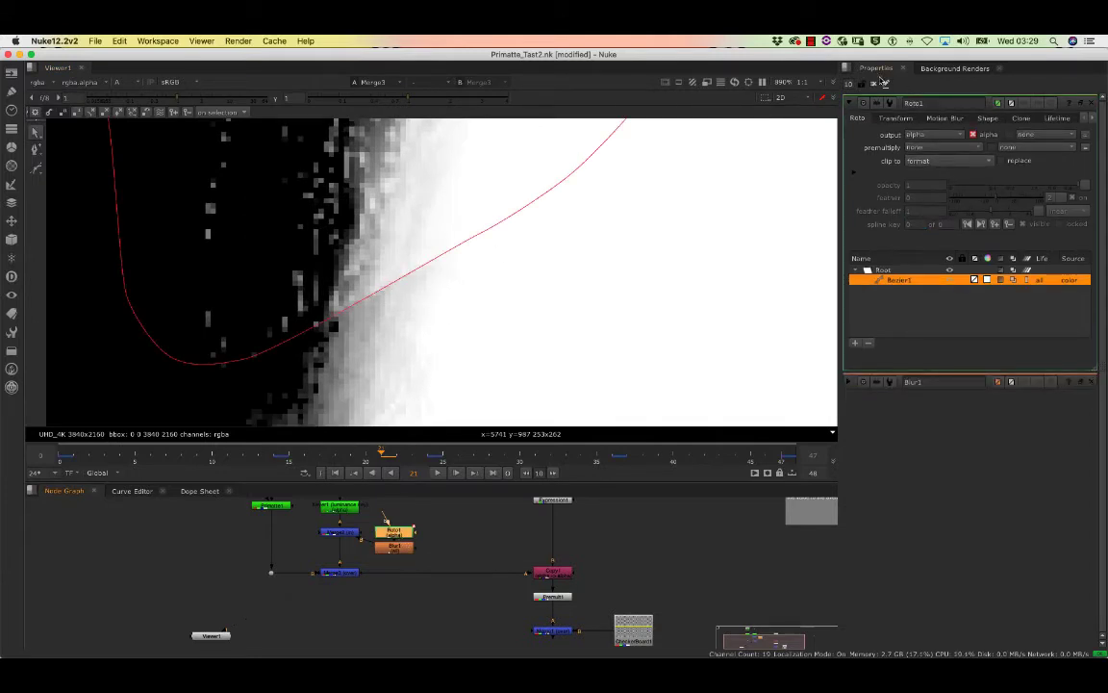
{"action": "left_click", "coordinate": [874, 86]}
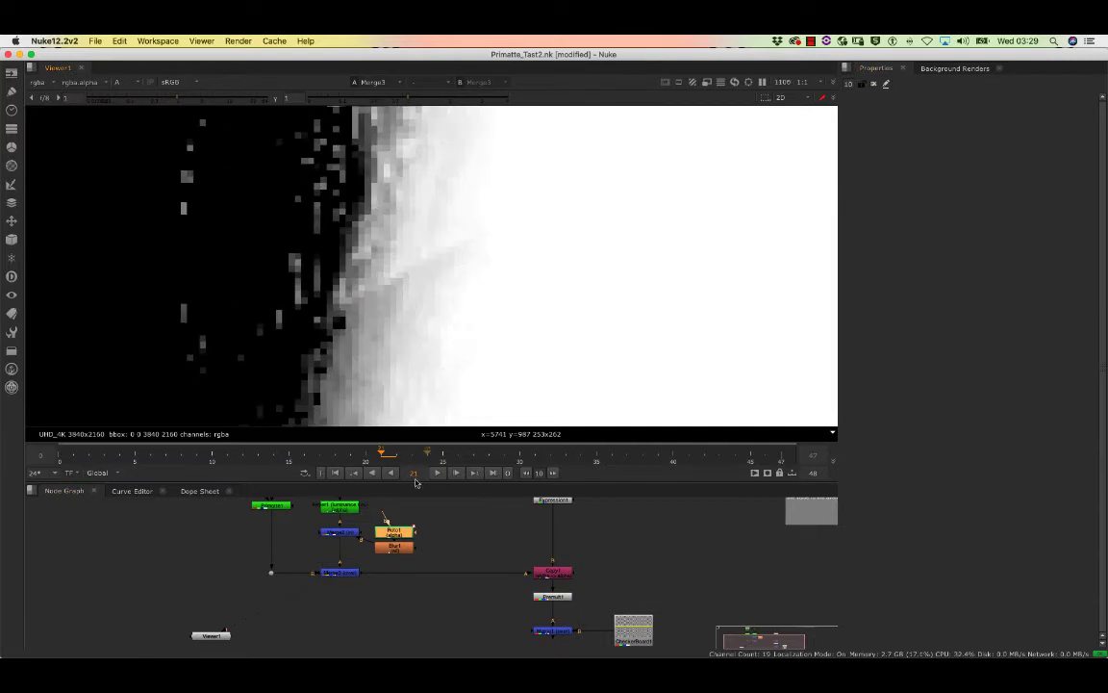
{"action": "double_click", "coordinate": [405, 549]}
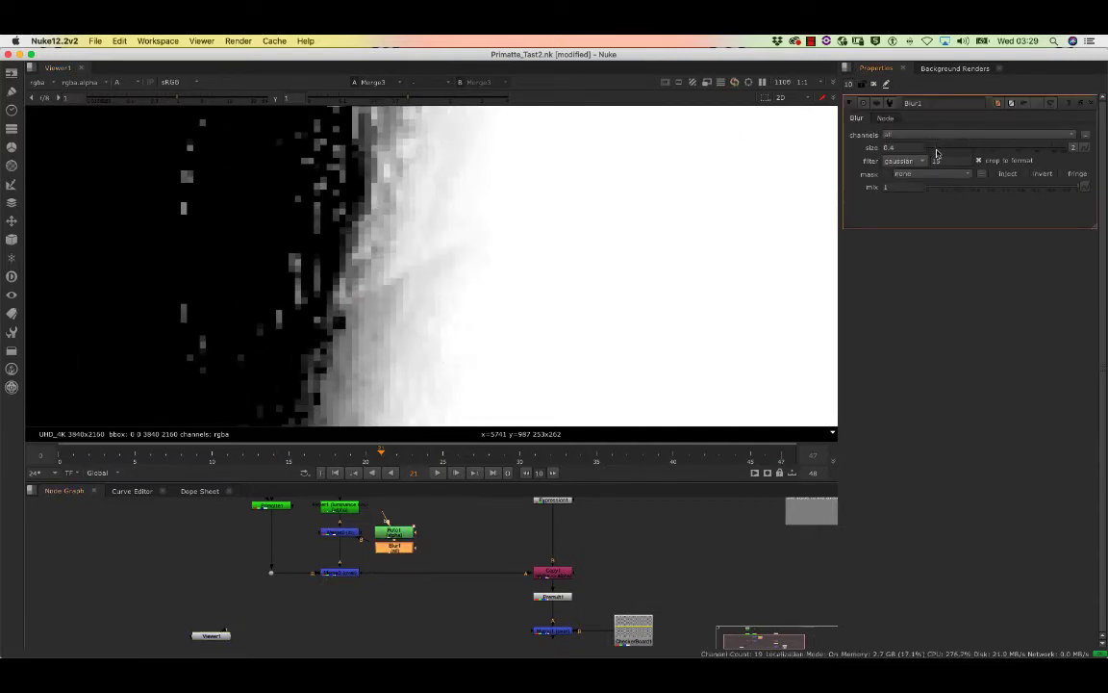
{"action": "left_click_drag", "start_coordinate": [932, 150], "coordinate": [968, 154]}
{"action": "scroll", "coordinate": [425, 315], "scroll_direction": "down", "scroll_amount": 10}
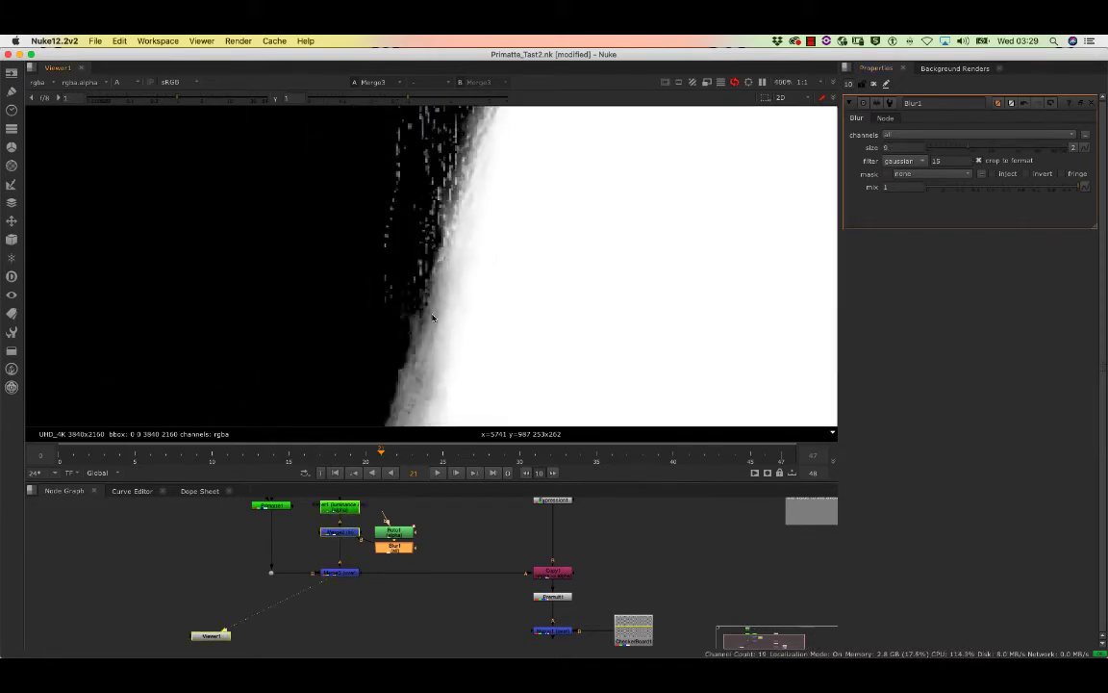
{"action": "scroll", "coordinate": [370, 317], "scroll_direction": "up", "scroll_amount": 4}
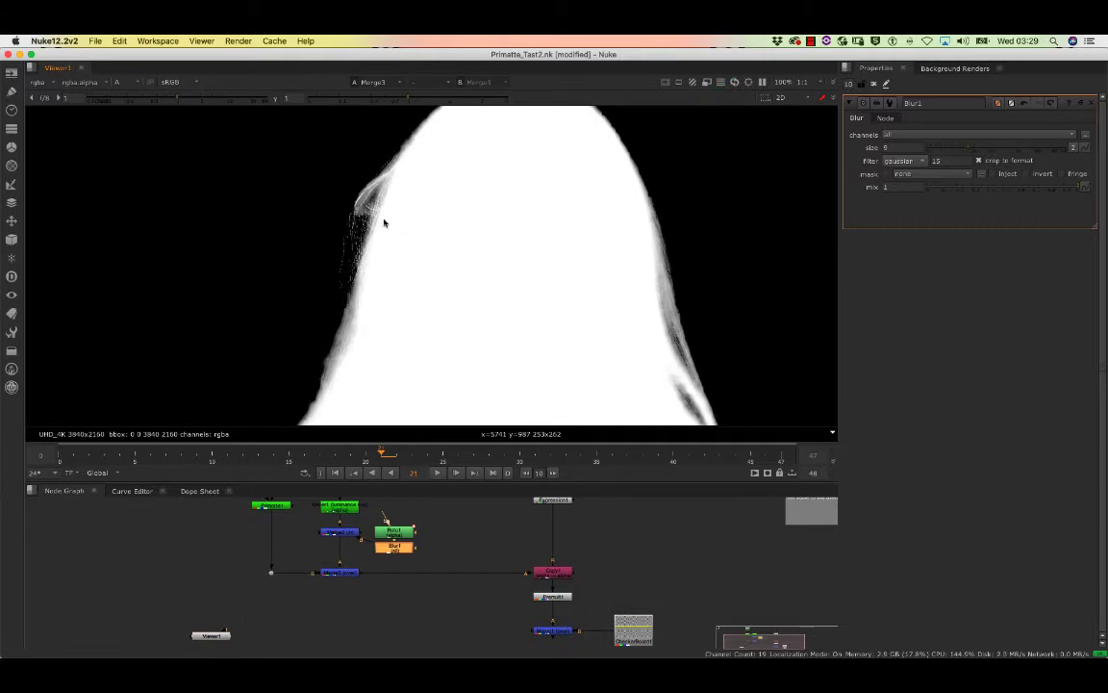
Step: Display the Merge1 composite over the checkerboard in full colour and examine the loose hair strands
{"action": "middle_click_drag", "start_coordinate": [360, 545], "coordinate": [339, 472]}
{"action": "scroll", "coordinate": [402, 507], "scroll_direction": "down", "scroll_amount": 2}
{"action": "middle_click_drag", "start_coordinate": [490, 556], "coordinate": [471, 609]}
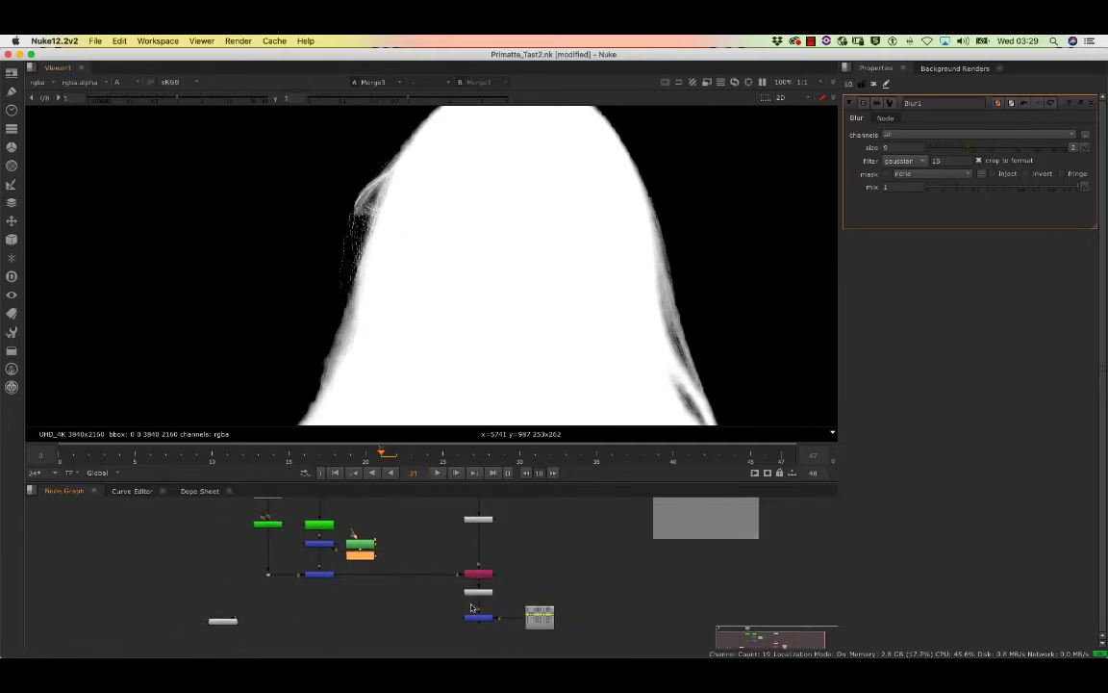
{"action": "left_click", "coordinate": [478, 618]}
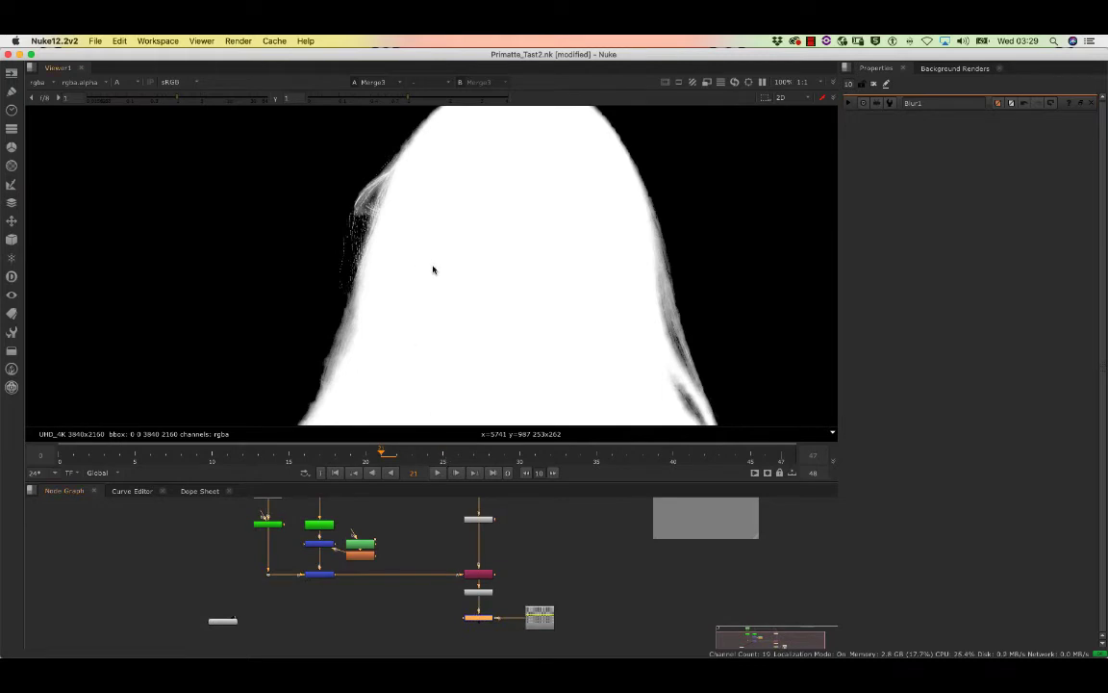
{"action": "key", "text": "a"}
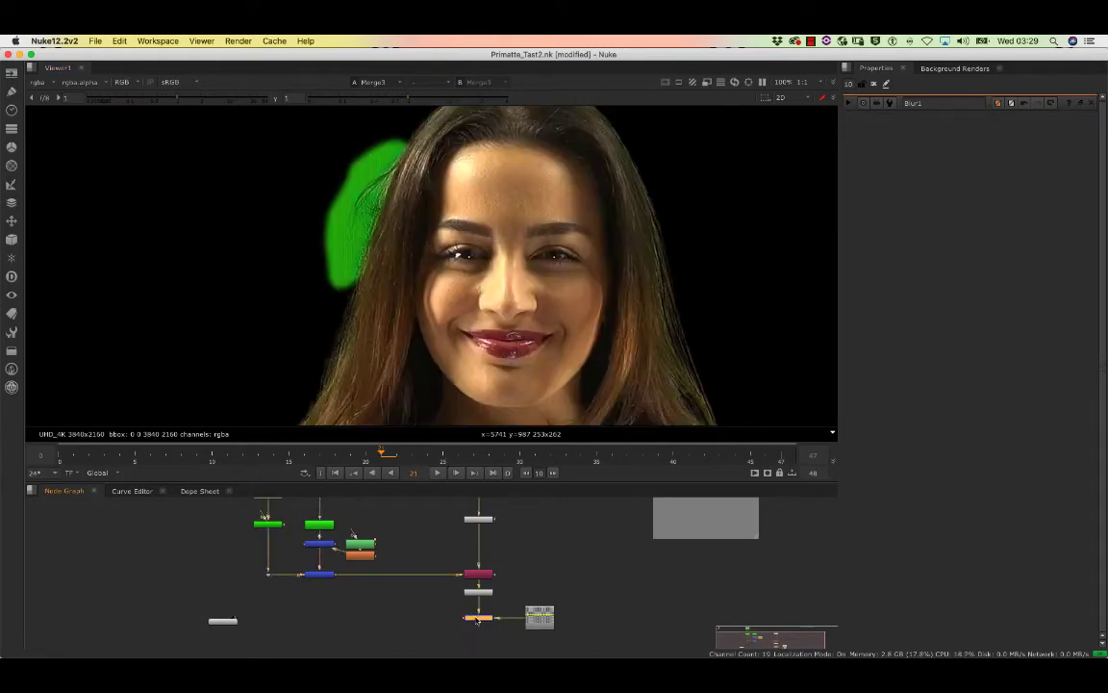
{"action": "left_click_drag", "start_coordinate": [476, 618], "coordinate": [223, 621]}
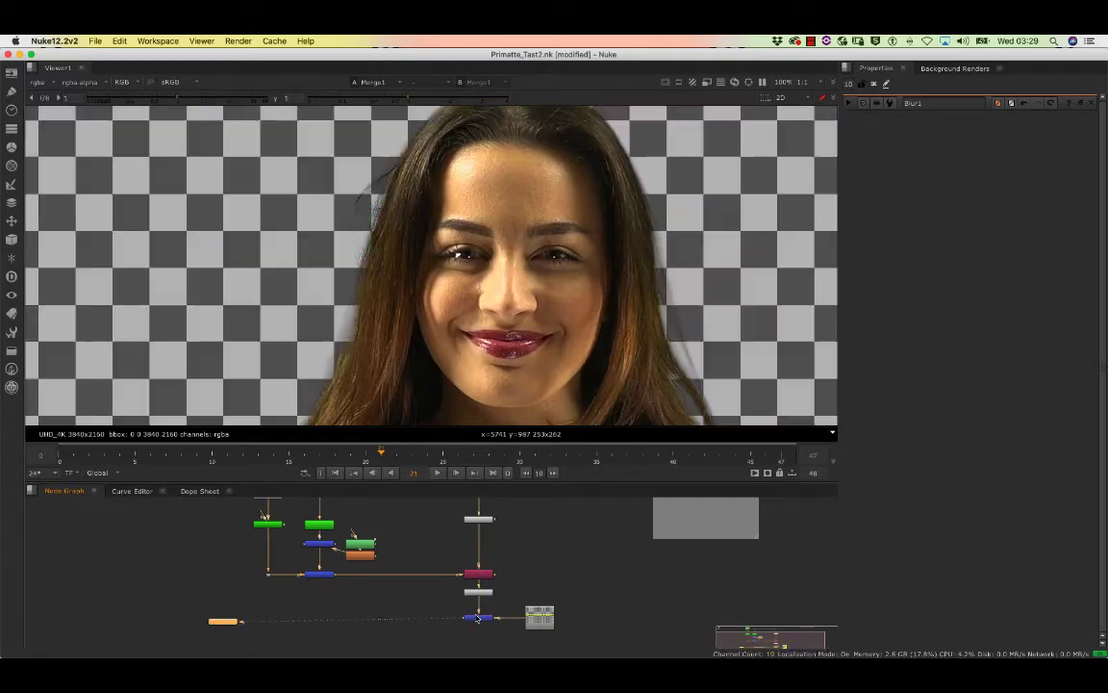
{"action": "scroll", "coordinate": [422, 165], "scroll_direction": "up", "scroll_amount": 4}
{"action": "scroll", "coordinate": [422, 165], "scroll_direction": "down", "scroll_amount": 4}
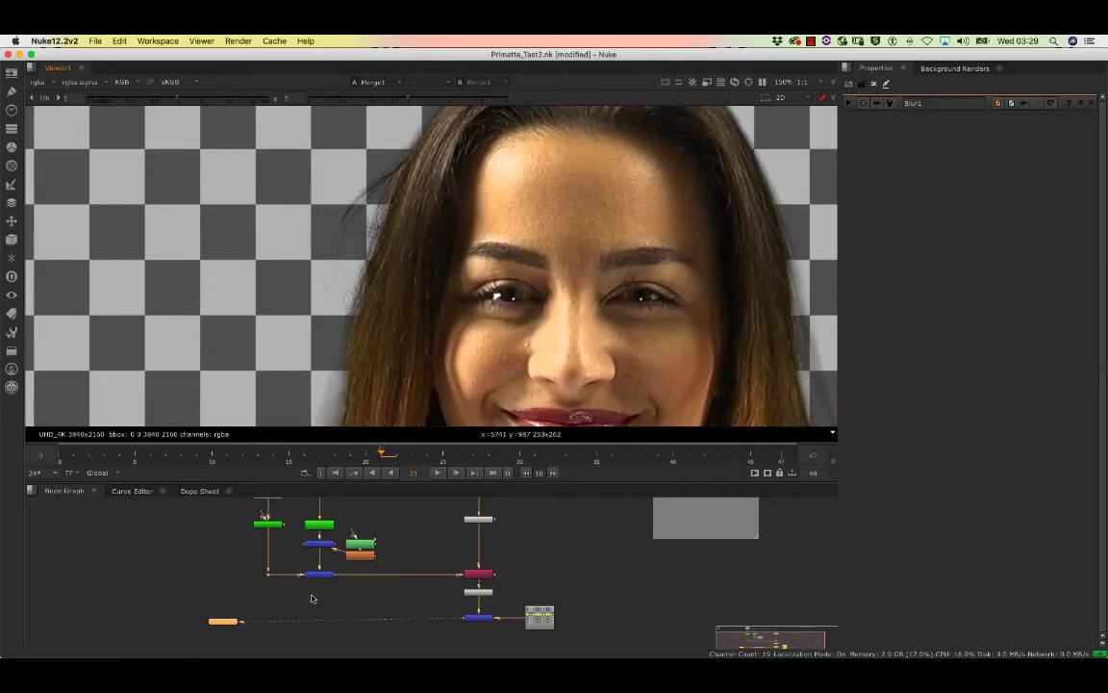
Step: Compare the Primatte-only result at the Dot node with the Merge1 composite around the loose hair on frame 20
{"action": "left_click", "coordinate": [268, 575]}
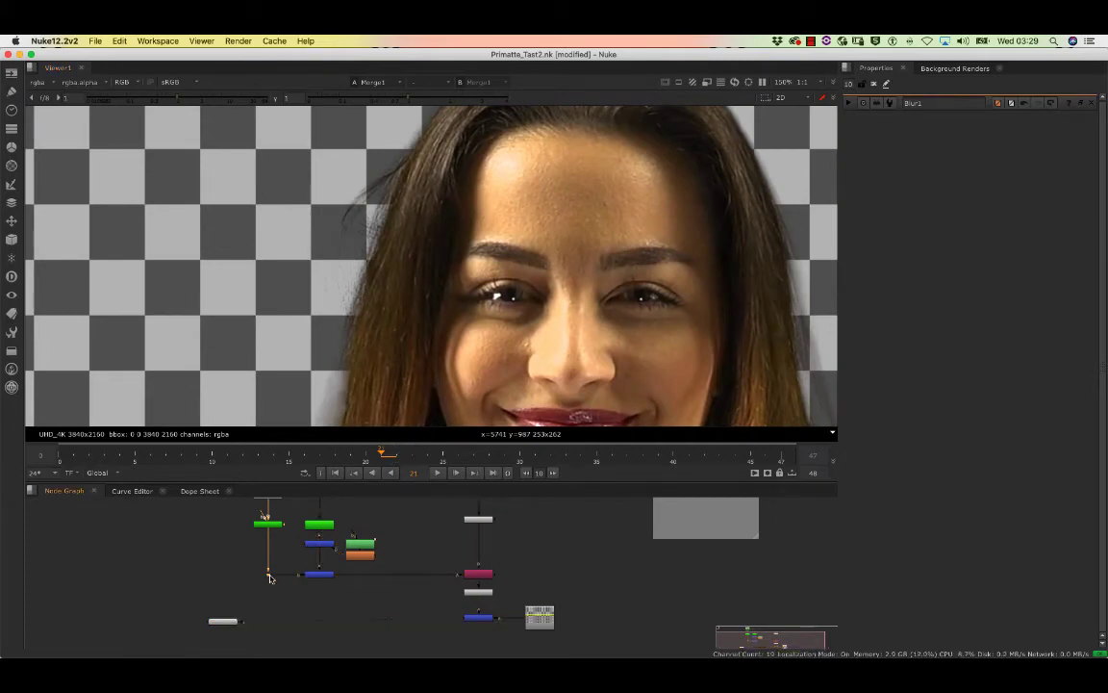
{"action": "key", "text": "1"}
{"action": "scroll", "coordinate": [340, 154], "scroll_direction": "up", "scroll_amount": 6}
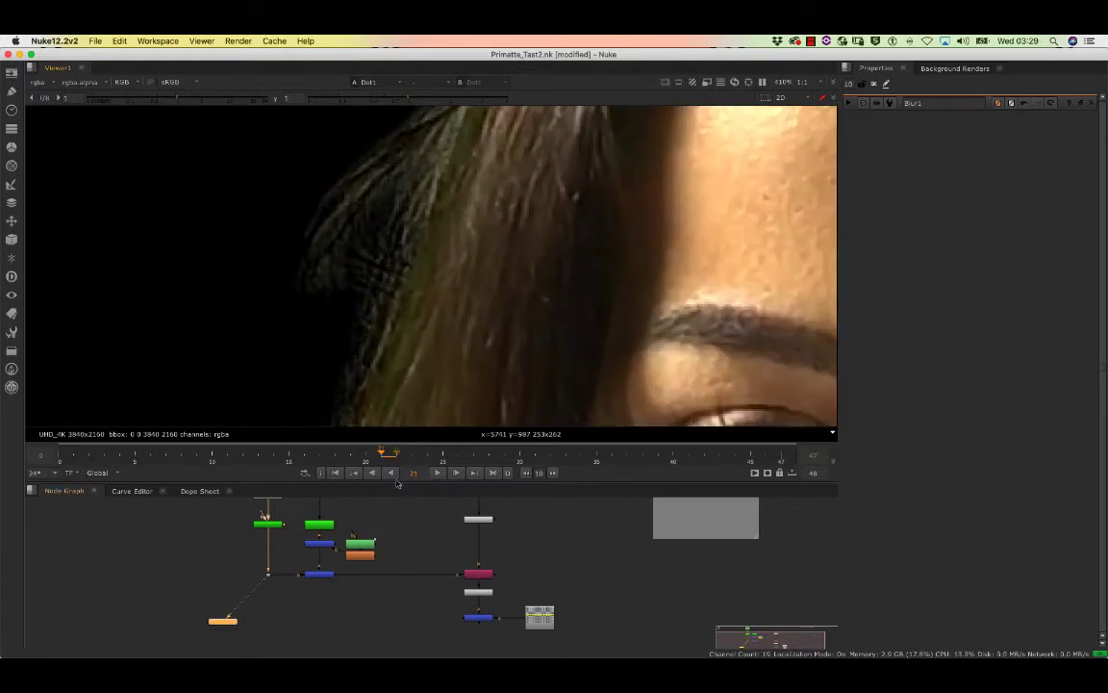
{"action": "mouse_move", "coordinate": [382, 454]}
{"action": "left_mouse_down"}
{"action": "mouse_move", "coordinate": [524, 452]}
{"action": "mouse_move", "coordinate": [346, 452]}
{"action": "mouse_move", "coordinate": [365, 452]}
{"action": "left_mouse_up"}
{"action": "left_click", "coordinate": [478, 617]}
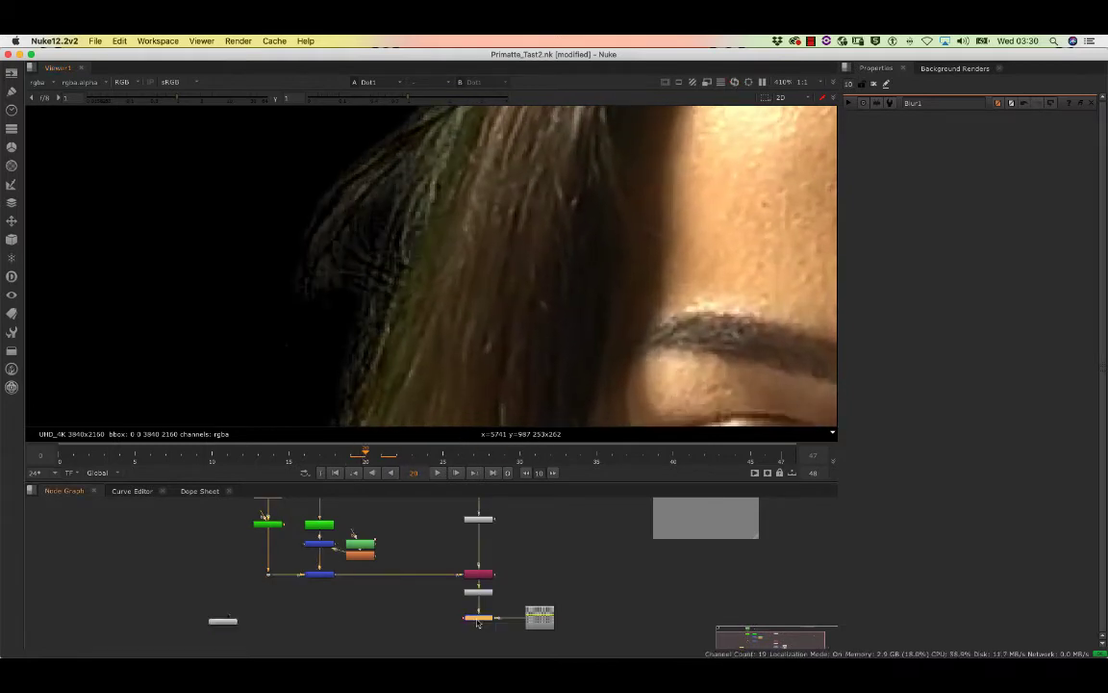
{"action": "key", "text": "1"}
{"action": "scroll", "coordinate": [421, 289], "scroll_direction": "down", "scroll_amount": 4}
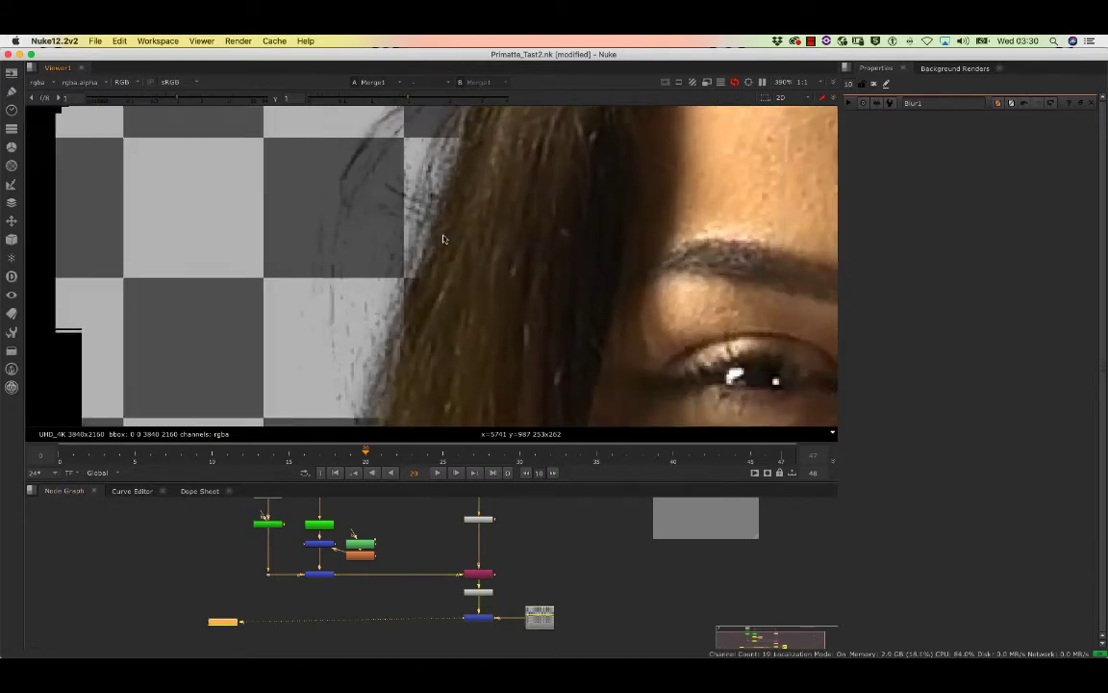
{"action": "scroll", "coordinate": [424, 251], "scroll_direction": "down", "scroll_amount": 2}
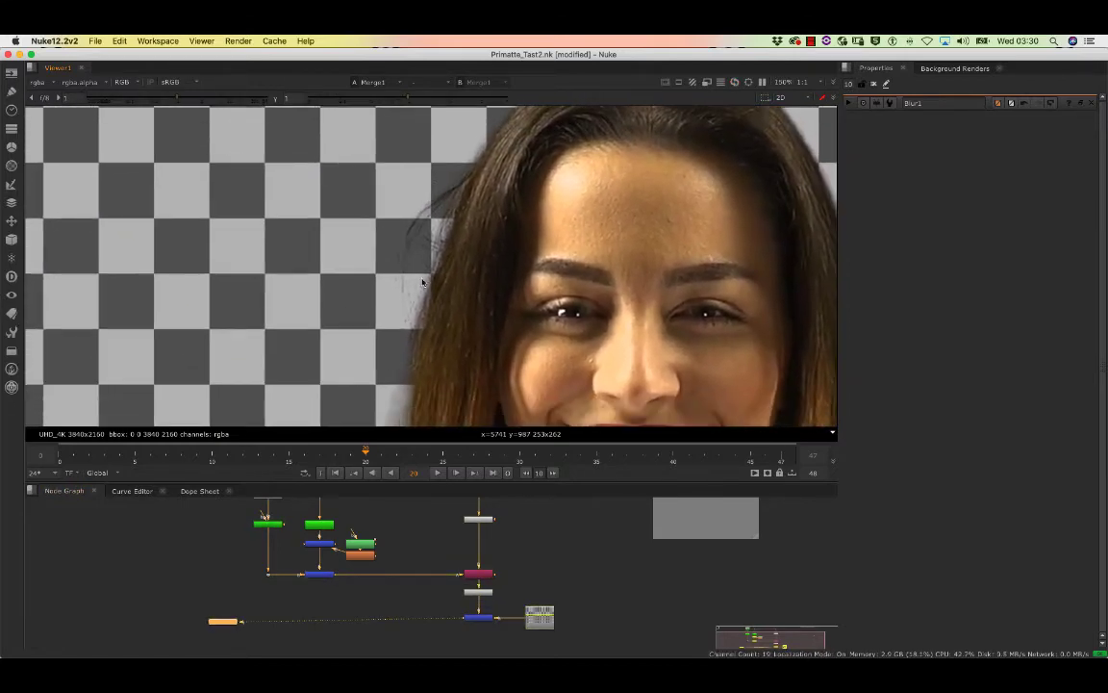
{"action": "scroll", "coordinate": [424, 272], "scroll_direction": "up", "scroll_amount": 8}
{"action": "scroll", "coordinate": [431, 270], "scroll_direction": "down", "scroll_amount": 12}
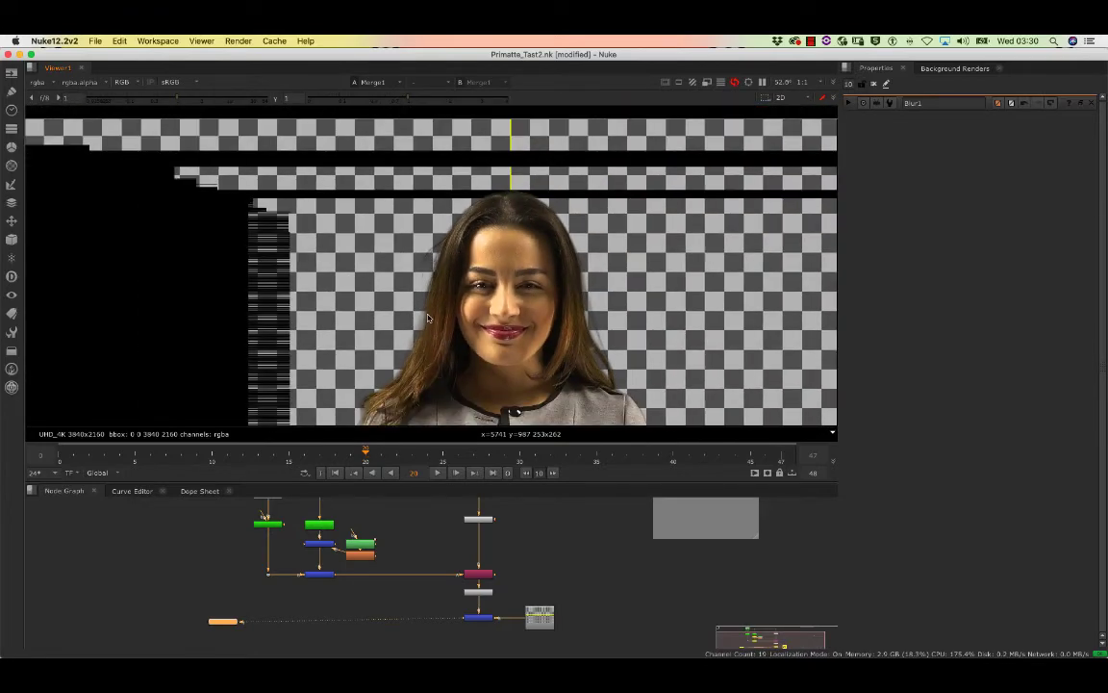
Step: Play the composite and move the source, Primatte and Dot nodes farther away from the luminance key branch
{"action": "left_click", "coordinate": [438, 474]}
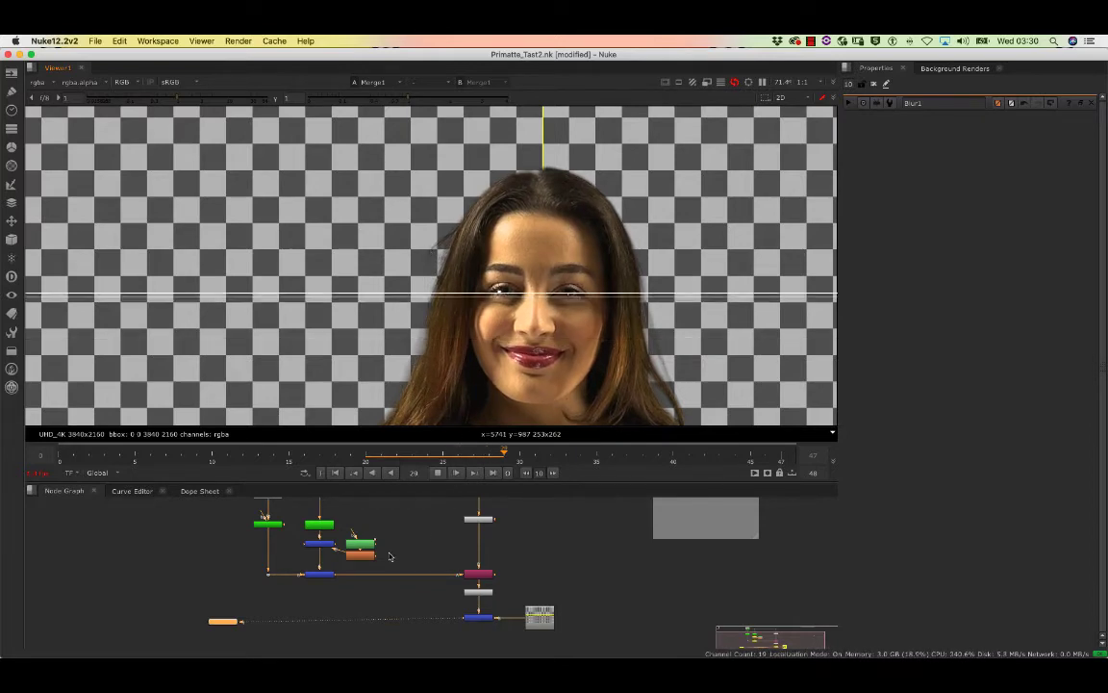
{"action": "scroll", "coordinate": [384, 555], "scroll_direction": "up", "scroll_amount": 3}
{"action": "scroll", "coordinate": [405, 546], "scroll_direction": "down", "scroll_amount": 5}
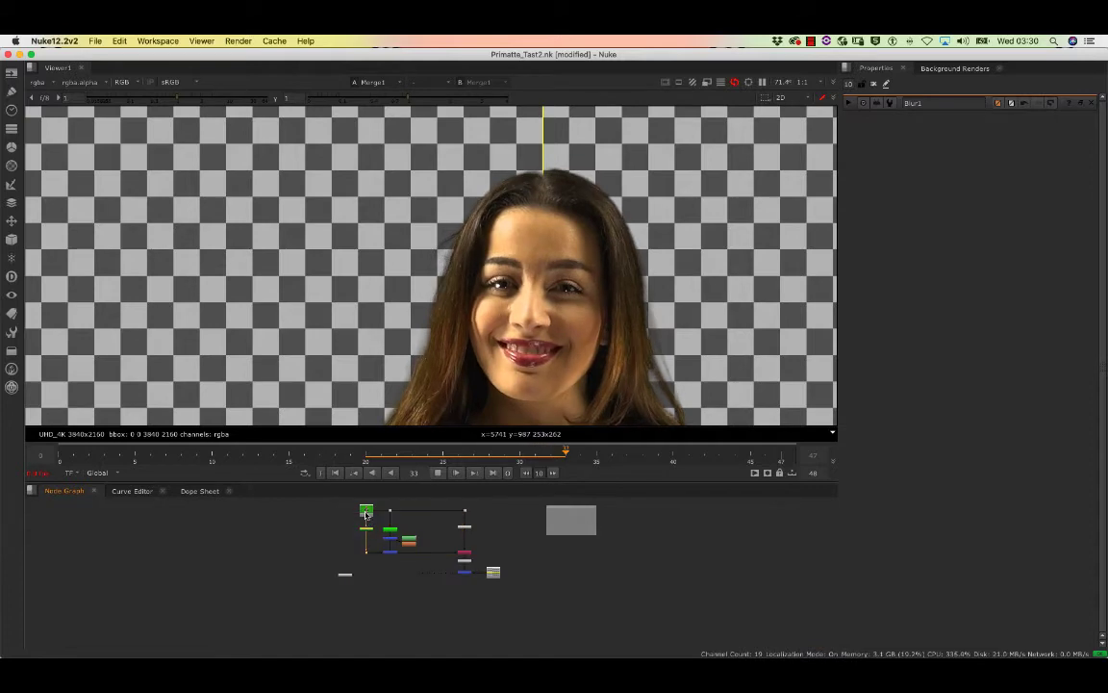
{"action": "left_click_drag", "start_coordinate": [366, 510], "coordinate": [303, 506]}
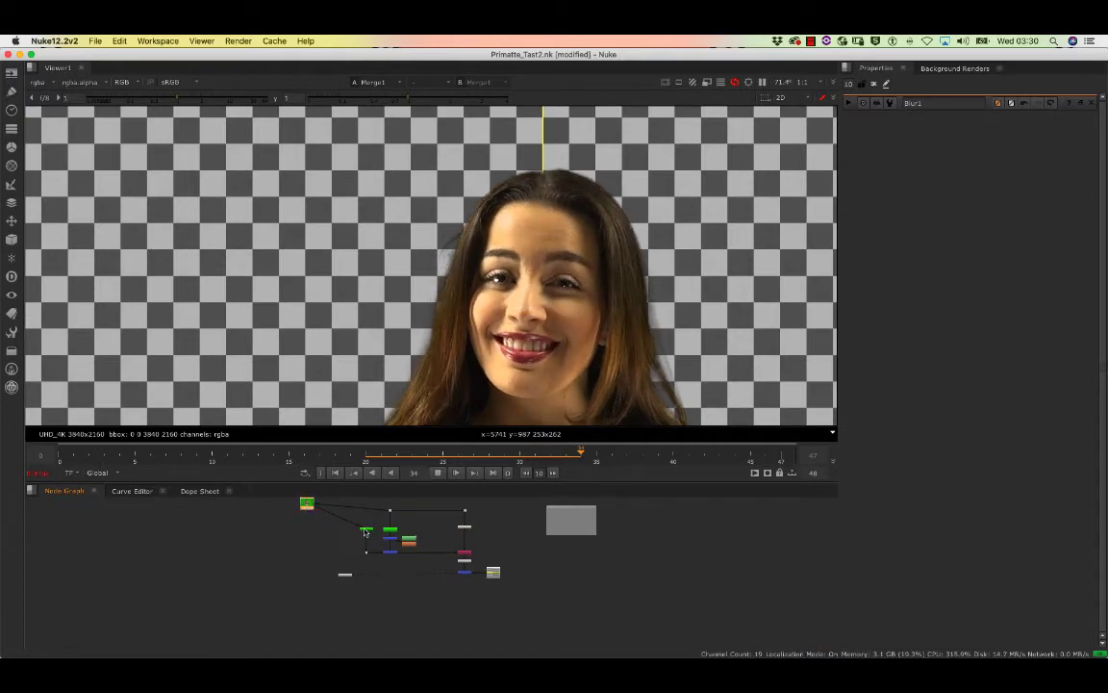
{"action": "left_click_drag", "start_coordinate": [366, 530], "coordinate": [309, 555]}
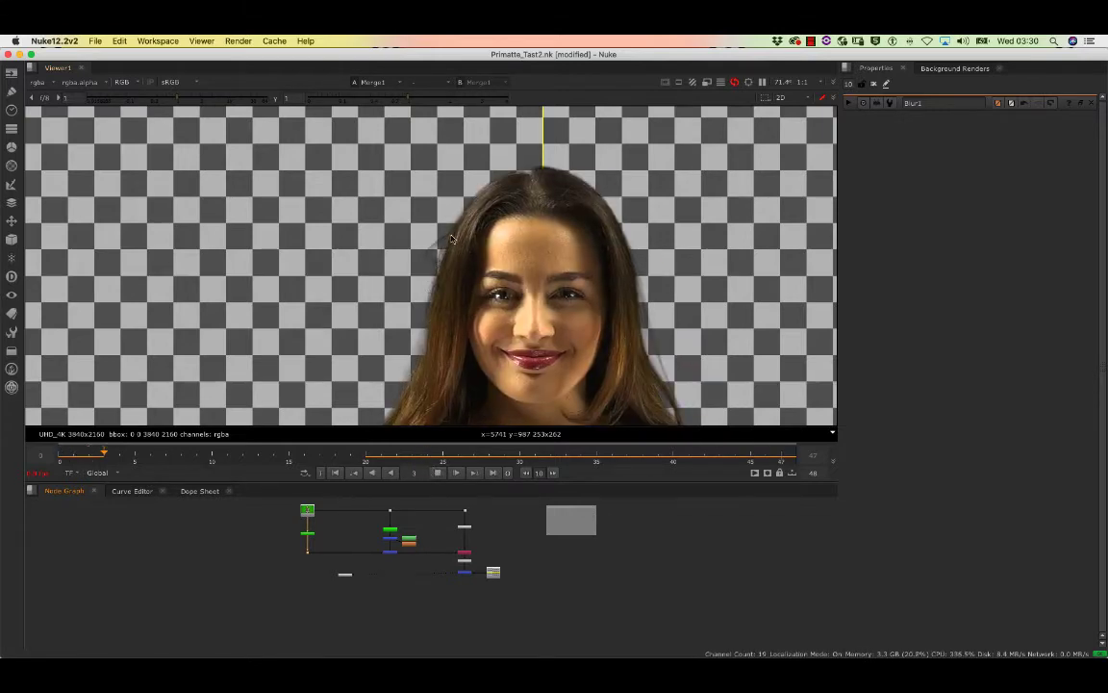
Step: Examine the recovered loose hair strands against the checkerboard while the composite plays
{"action": "scroll", "coordinate": [434, 266], "scroll_direction": "up", "scroll_amount": 5}
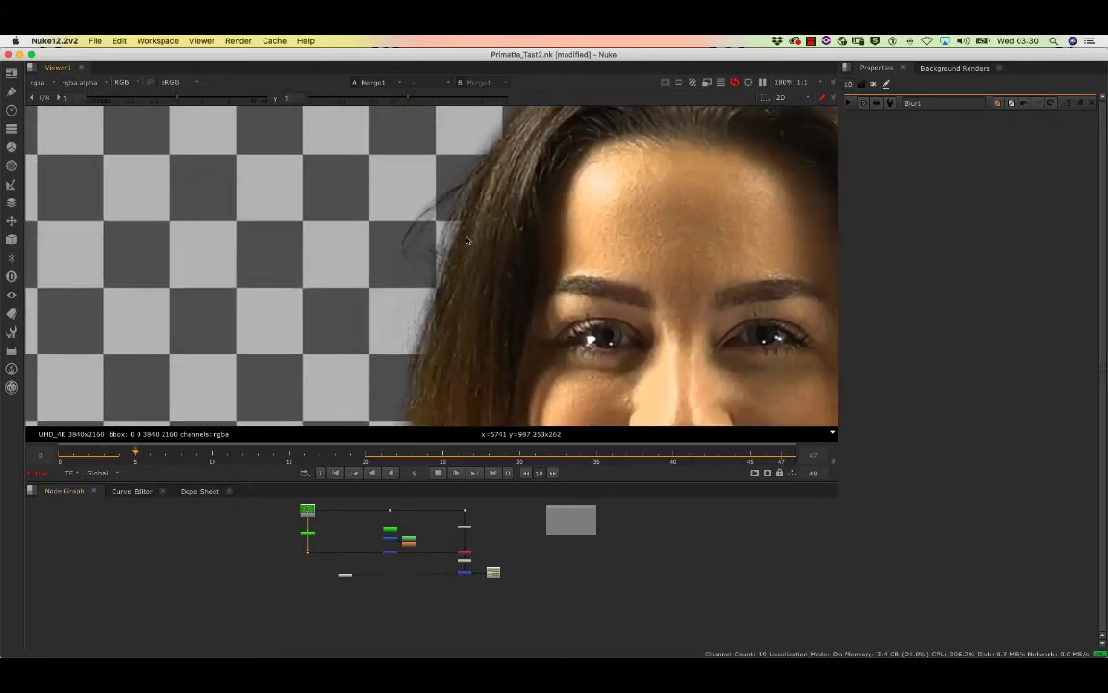
{"action": "scroll", "coordinate": [433, 262], "scroll_direction": "up", "scroll_amount": 2}
{"action": "scroll", "coordinate": [414, 298], "scroll_direction": "down", "scroll_amount": 8}
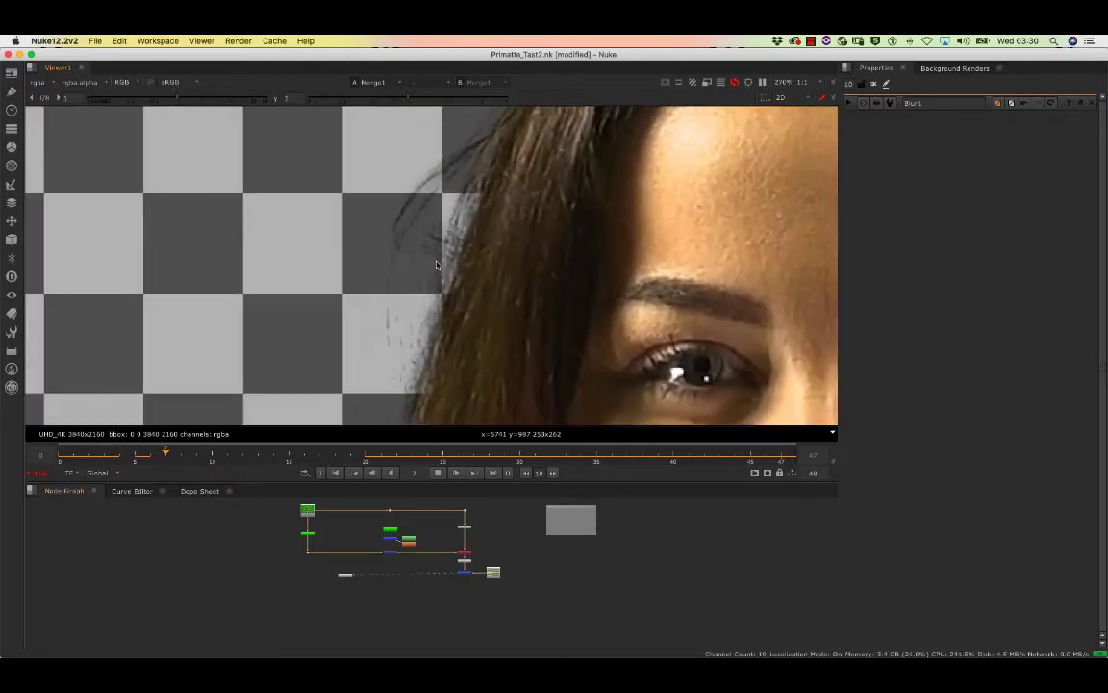
{"action": "scroll", "coordinate": [405, 336], "scroll_direction": "down", "scroll_amount": 5}
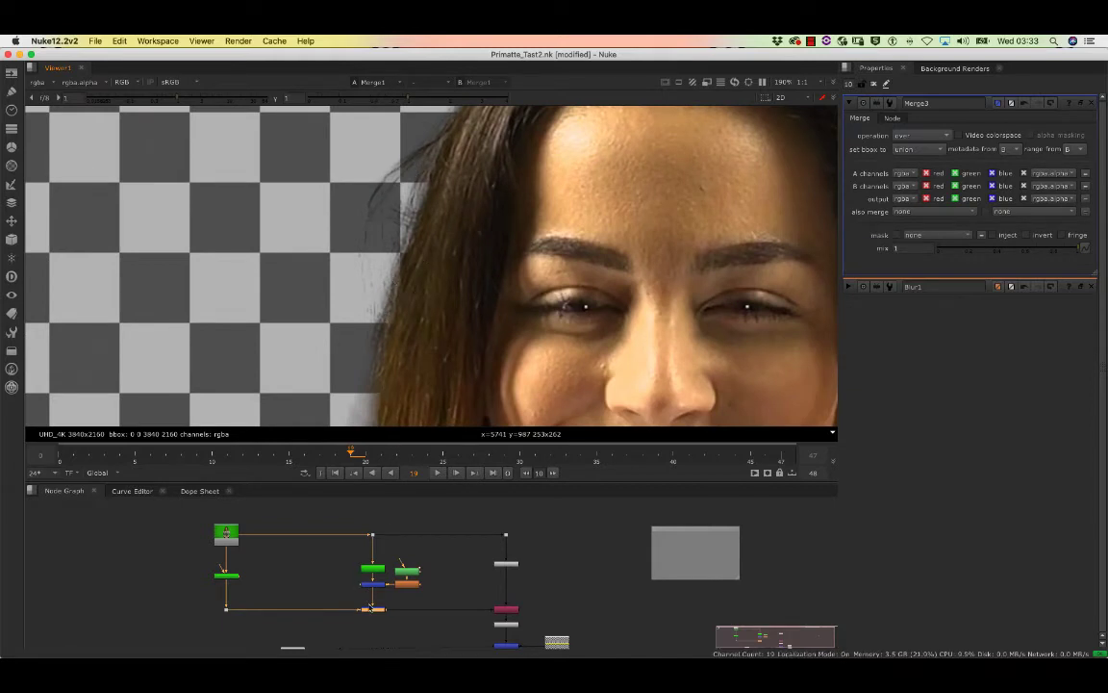
Step: Disable and re-enable Merge3 to compare the composite without and with the luminance-keyed hair detail
{"action": "key", "text": "d"}
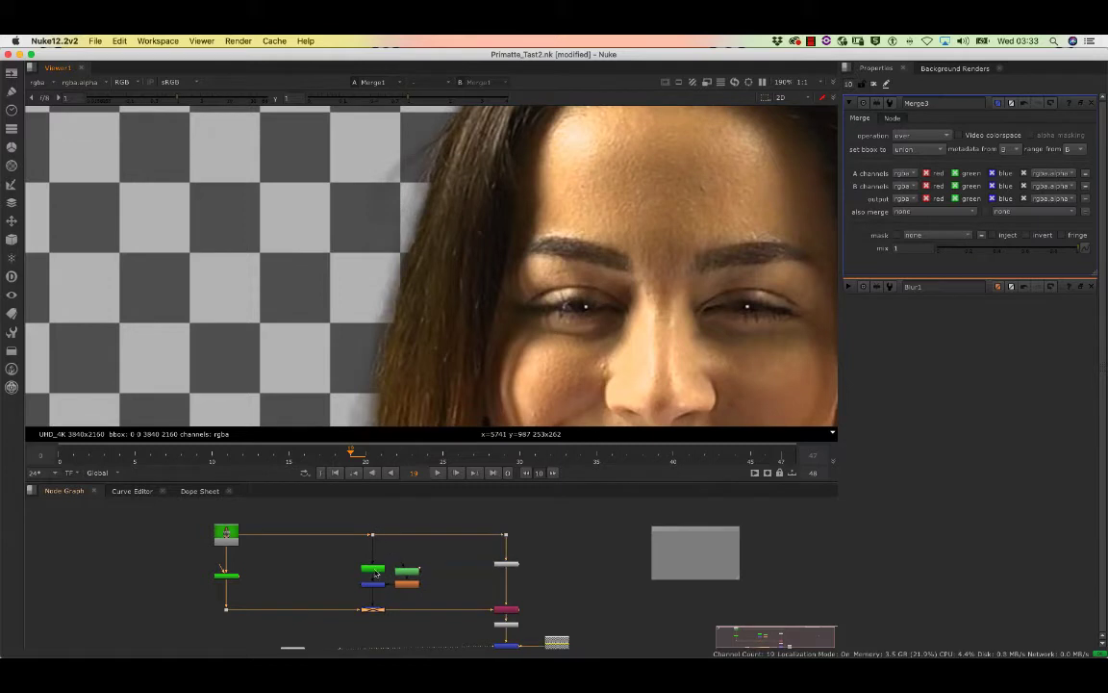
{"action": "scroll", "coordinate": [374, 584], "scroll_direction": "up", "scroll_amount": 5}
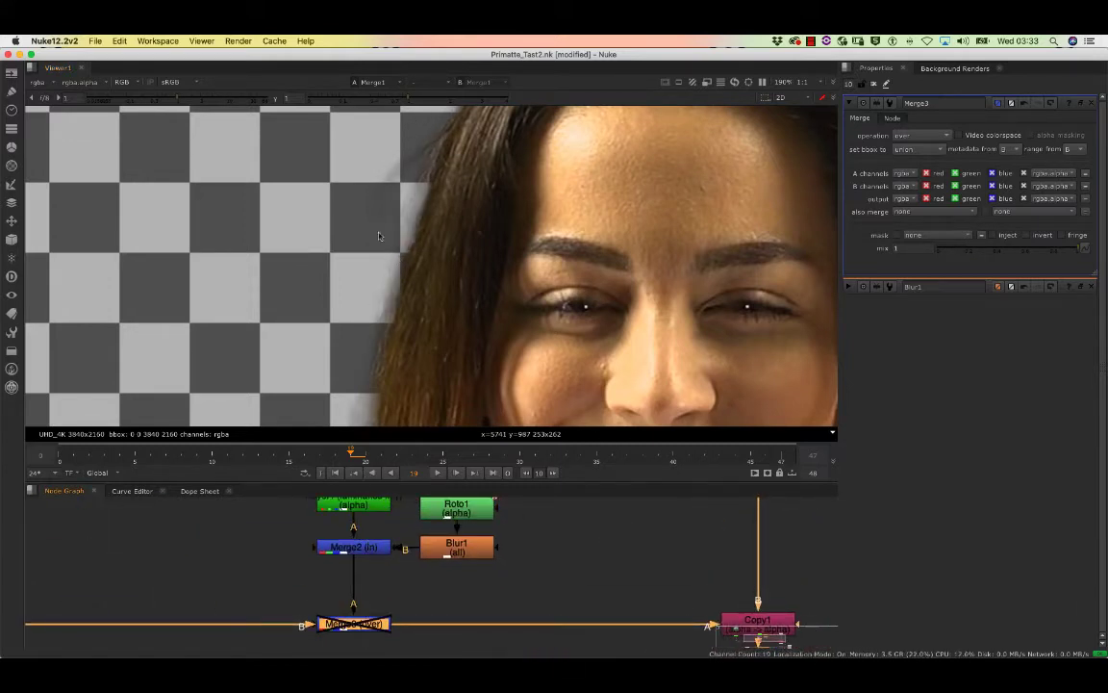
{"action": "key", "text": "d"}
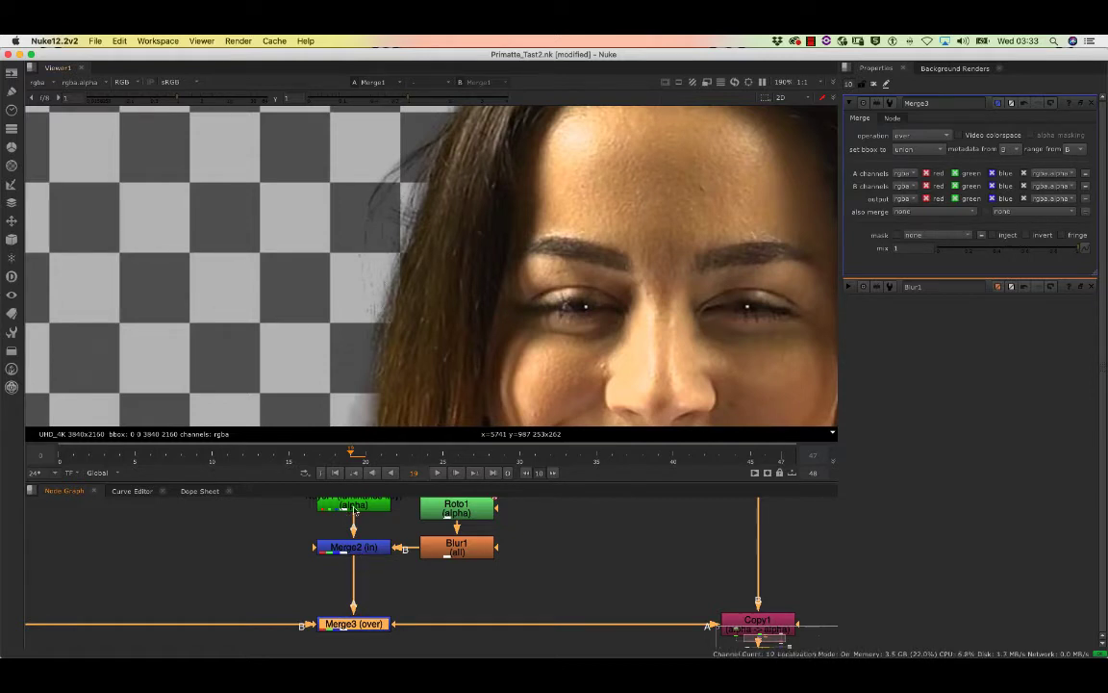
Step: Raise the B handle of the Keyer1 luminance range to about 0.317 to bring back more hair strands
{"action": "double_click", "coordinate": [355, 505]}
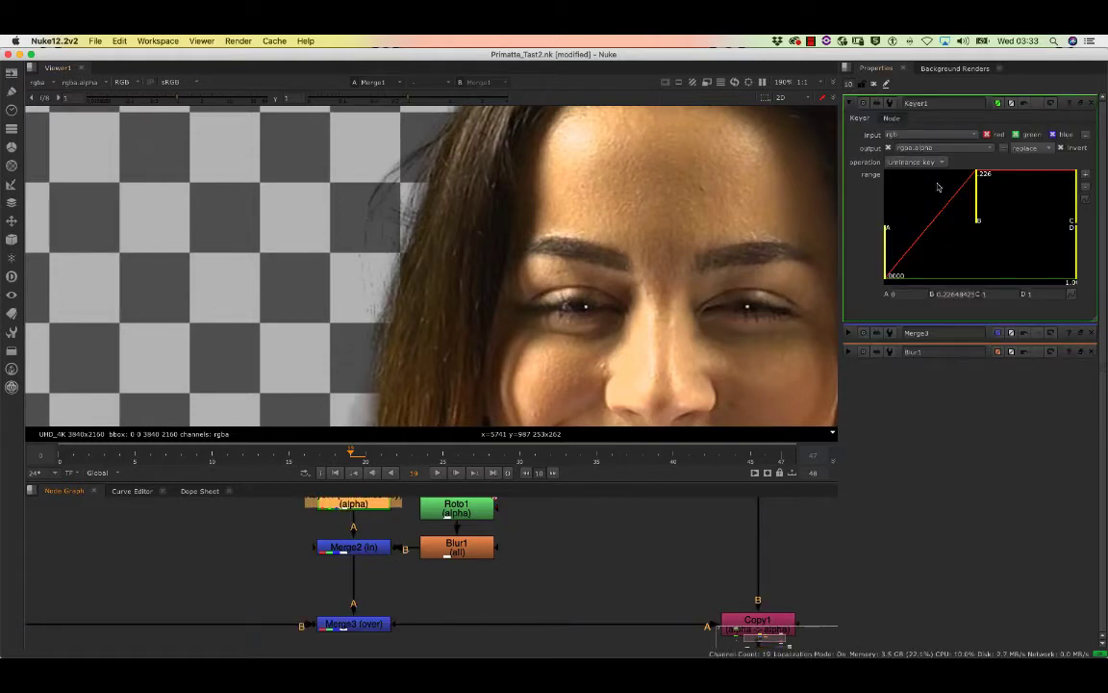
{"action": "mouse_move", "coordinate": [976, 224]}
{"action": "left_mouse_down"}
{"action": "mouse_move", "coordinate": [1040, 224]}
{"action": "mouse_move", "coordinate": [981, 221]}
{"action": "mouse_move", "coordinate": [997, 224]}
{"action": "left_mouse_up"}
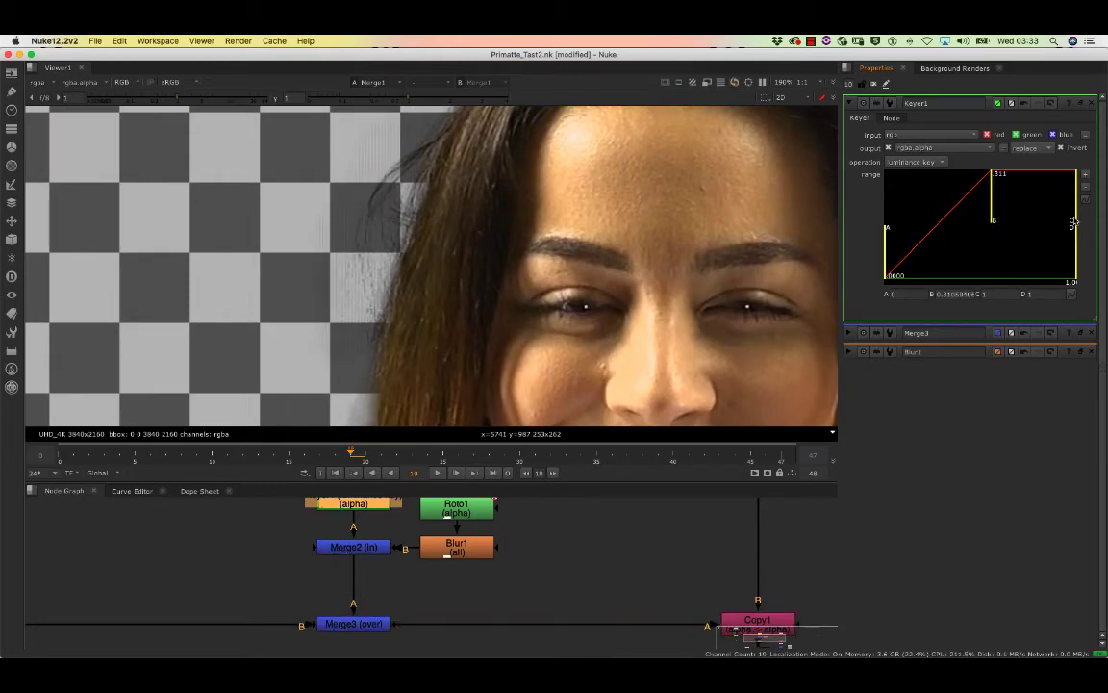
{"action": "mouse_move", "coordinate": [1075, 220]}
{"action": "left_mouse_down"}
{"action": "mouse_move", "coordinate": [1046, 219]}
{"action": "mouse_move", "coordinate": [1078, 224]}
{"action": "left_mouse_up"}
{"action": "left_click_drag", "start_coordinate": [994, 211], "coordinate": [994, 222]}
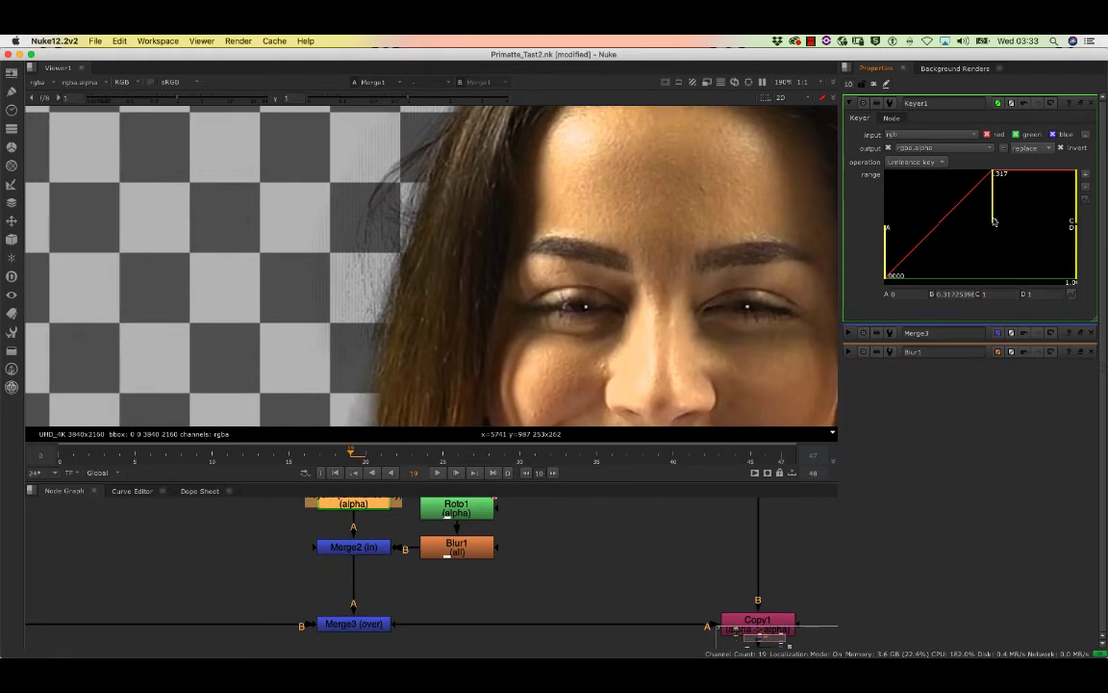
Step: Switch Merge3 off and on repeatedly to compare the composite against the adjusted luminance key
{"action": "double_click", "coordinate": [378, 626]}
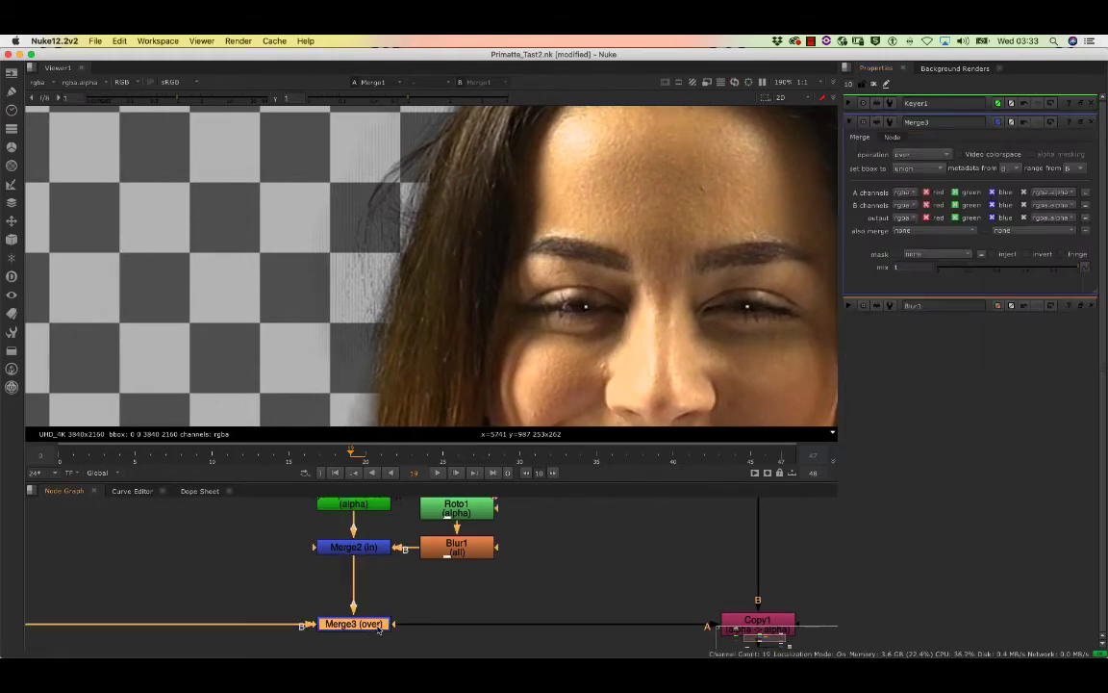
{"action": "key", "text": "d"}
{"action": "key", "text": "d"}
{"action": "key", "text": "d"}
{"action": "key", "text": "d"}
{"action": "key", "text": "d"}
{"action": "key", "text": "d"}
{"action": "key", "text": "d"}
{"action": "key", "text": "d"}
Step: Examine the hair edges along the face and shoulders in the final Merge1 composite on frame 19
{"action": "scroll", "coordinate": [395, 296], "scroll_direction": "up", "scroll_amount": 3}
{"action": "scroll", "coordinate": [377, 270], "scroll_direction": "down", "scroll_amount": 6}
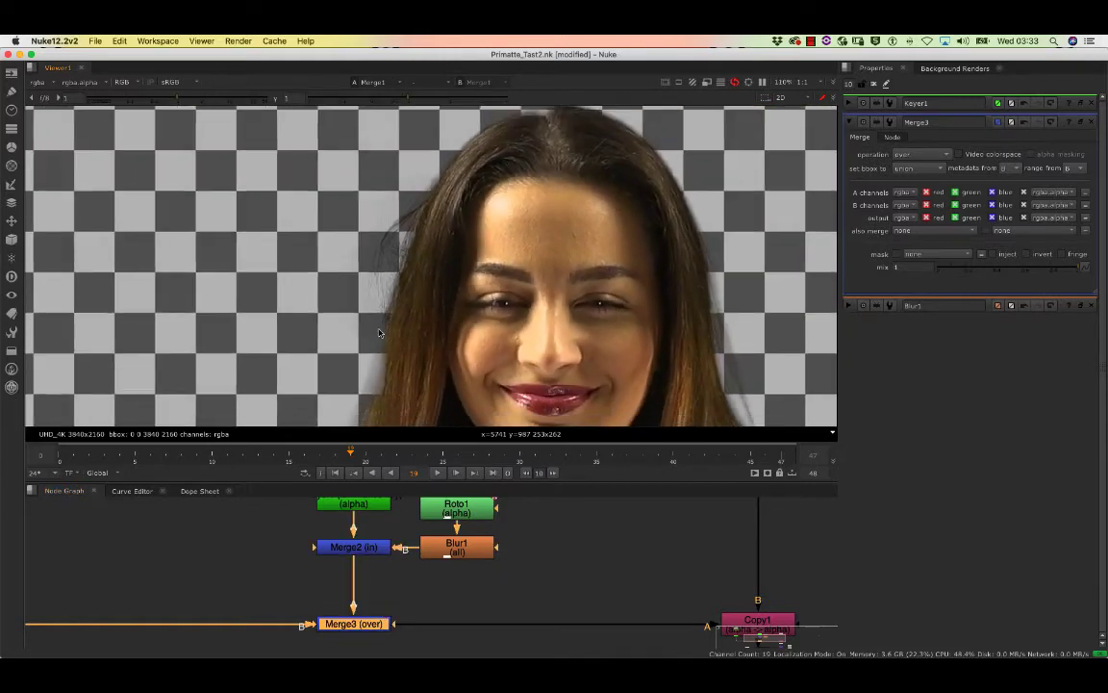
{"action": "middle_click_drag", "start_coordinate": [378, 255], "coordinate": [368, 248]}
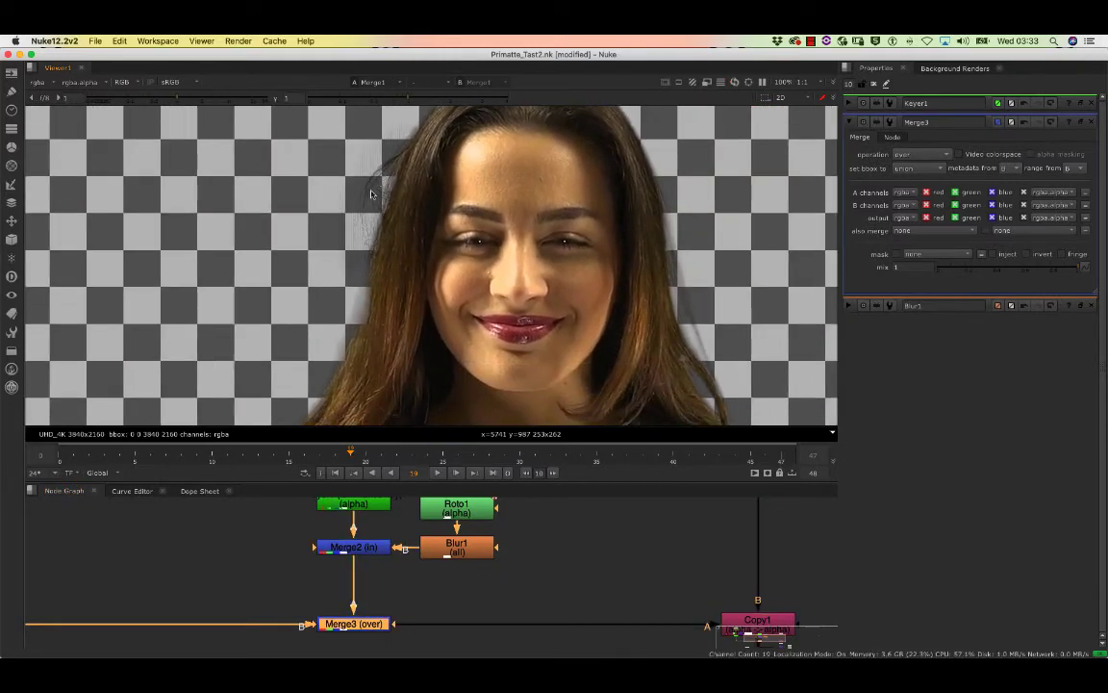
{"action": "scroll", "coordinate": [390, 250], "scroll_direction": "up", "scroll_amount": 2}
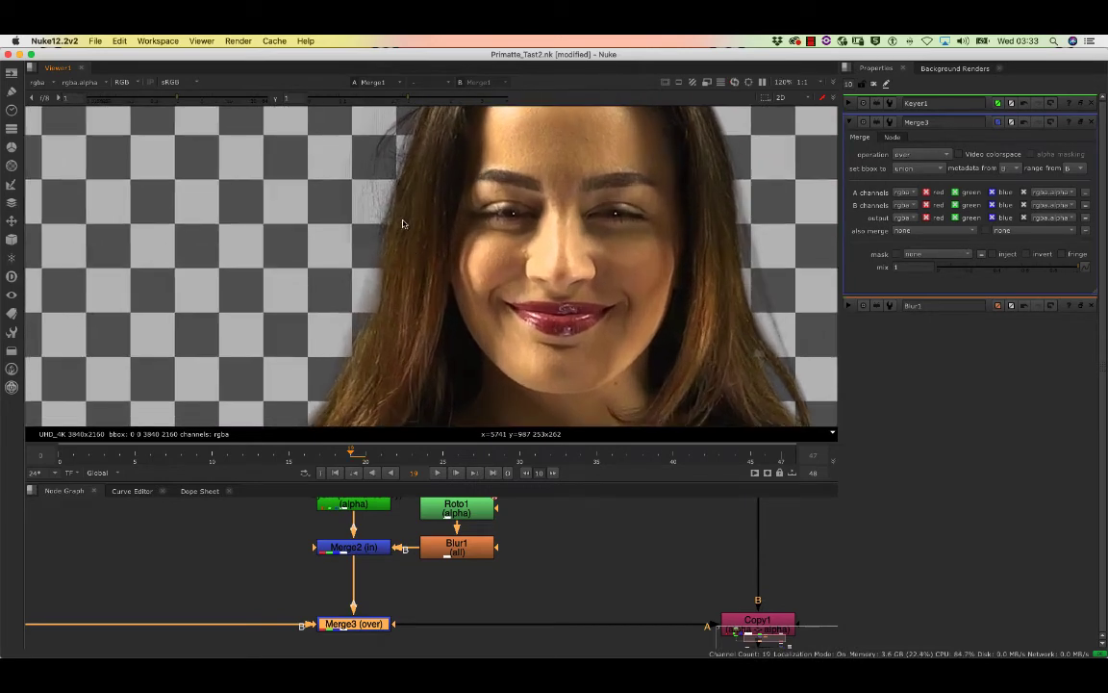
{"action": "scroll", "coordinate": [403, 224], "scroll_direction": "up", "scroll_amount": 2}
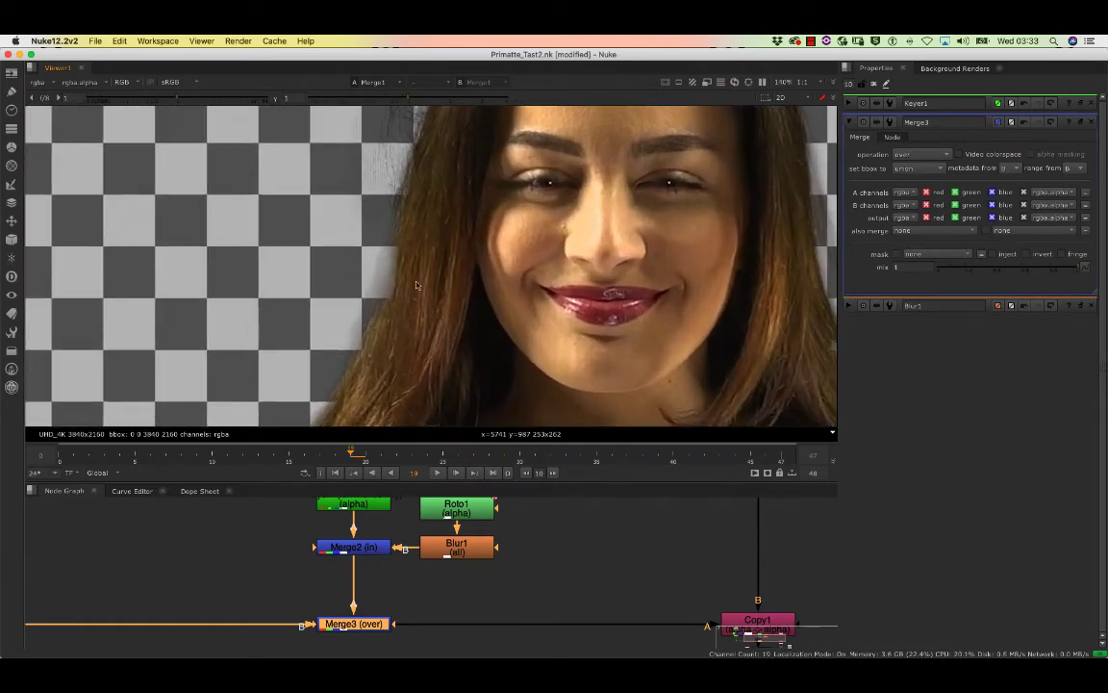
Step: Insert a Dot into the Read2 source pipe ahead of the branch feeding Keyer1
{"action": "middle_click_drag", "start_coordinate": [487, 566], "coordinate": [492, 570]}
{"action": "scroll", "coordinate": [495, 575], "scroll_direction": "down", "scroll_amount": 3}
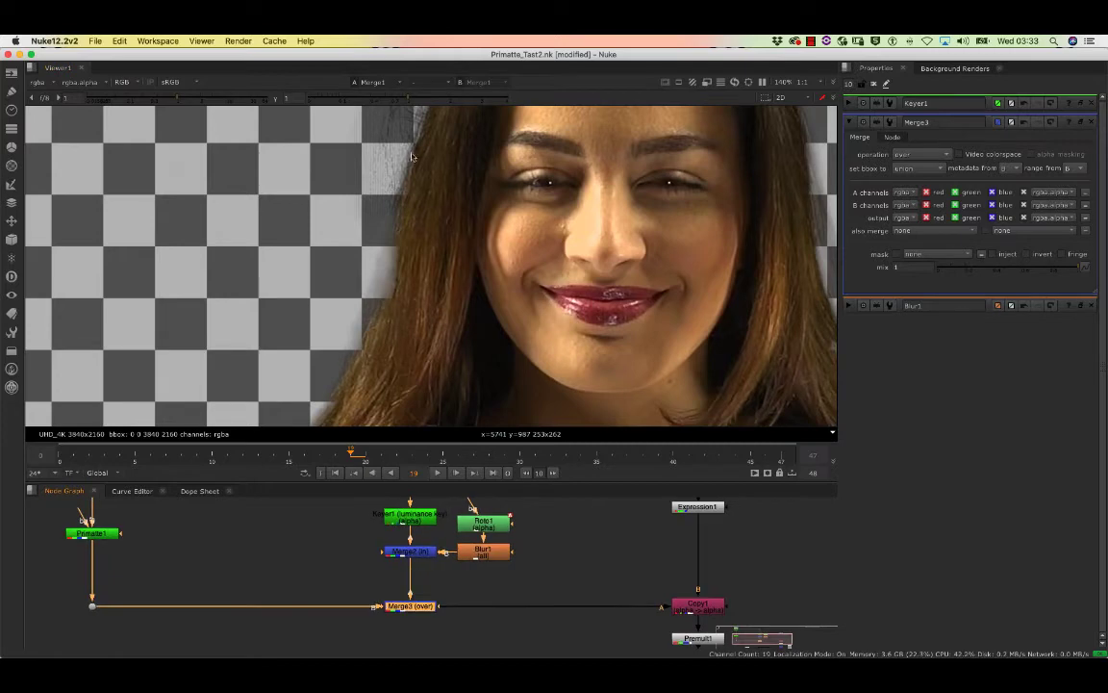
{"action": "middle_click_drag", "start_coordinate": [433, 252], "coordinate": [454, 265]}
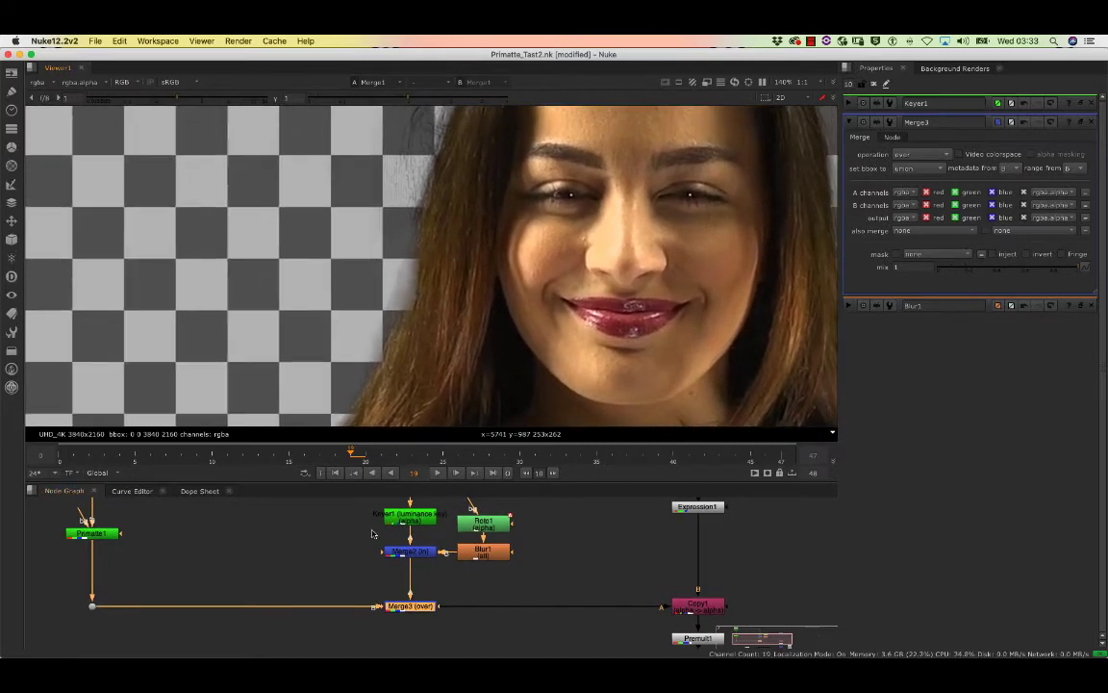
{"action": "scroll", "coordinate": [358, 562], "scroll_direction": "down", "scroll_amount": 3}
{"action": "middle_click_drag", "start_coordinate": [359, 553], "coordinate": [409, 551]}
{"action": "scroll", "coordinate": [365, 589], "scroll_direction": "up", "scroll_amount": 3}
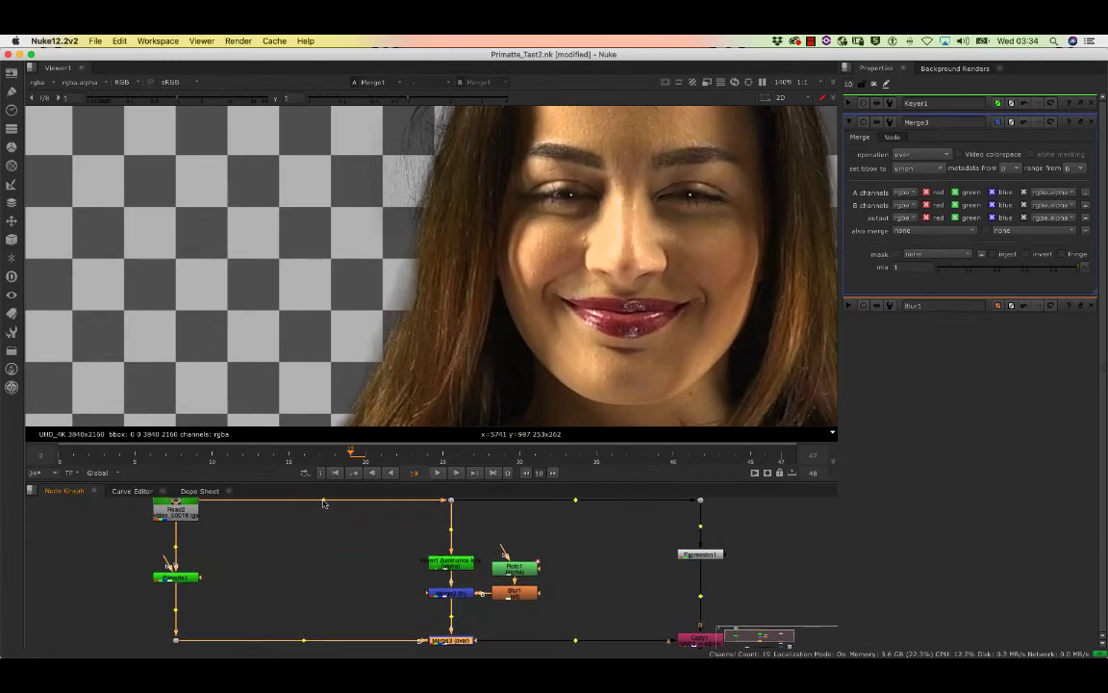
{"action": "left_click_drag", "start_coordinate": [323, 502], "coordinate": [331, 502]}
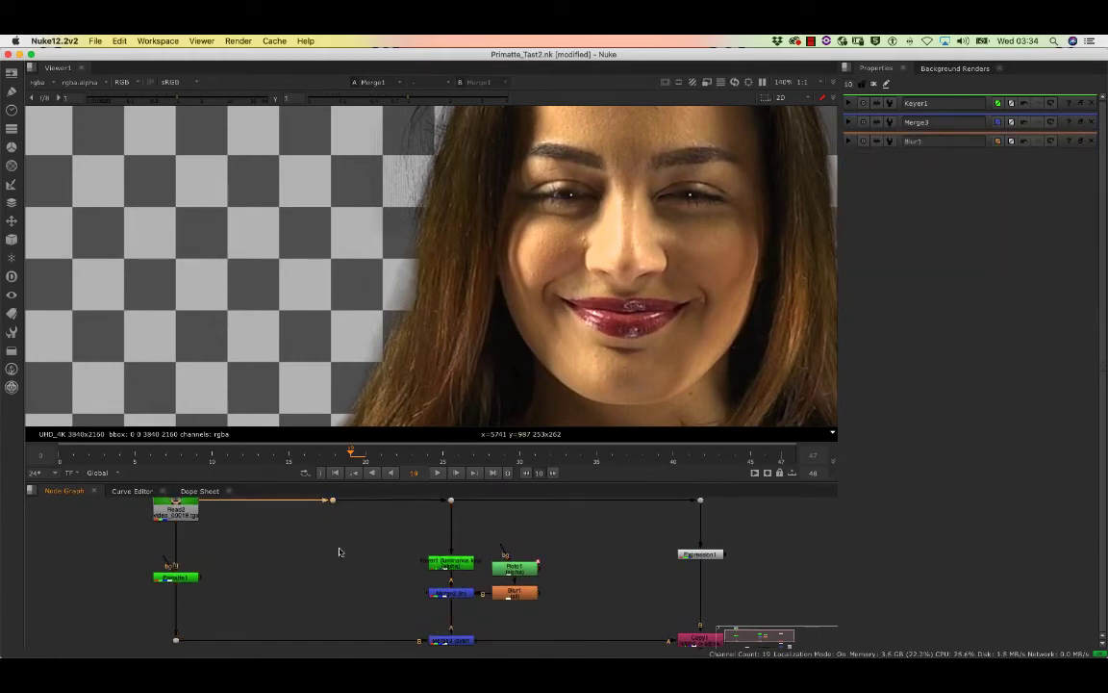
Step: Add a second luminance Keyer node and connect its input to the new Dot on the Read2 pipe
{"action": "key", "text": "Tab"}
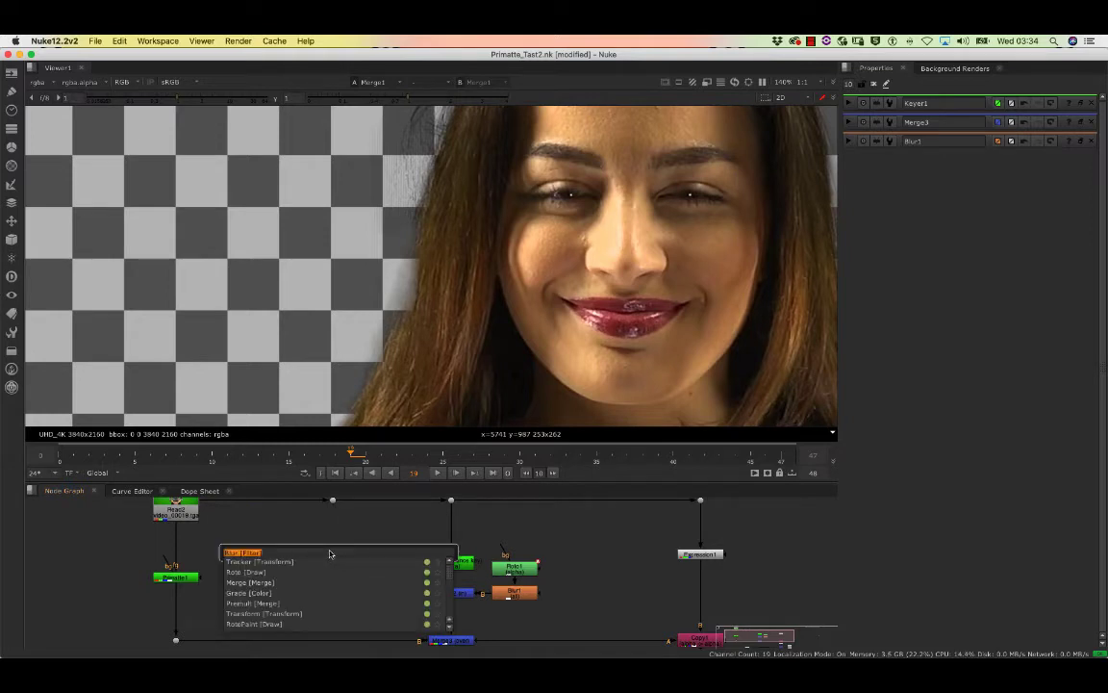
{"action": "type", "text": "key"}
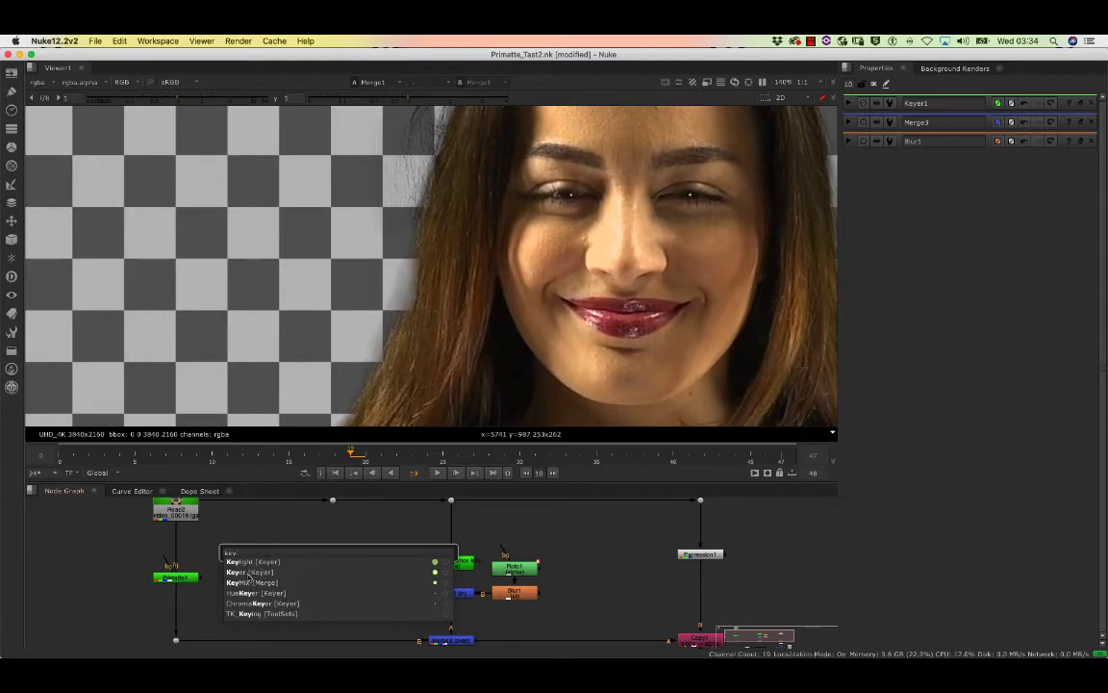
{"action": "left_click", "coordinate": [250, 574]}
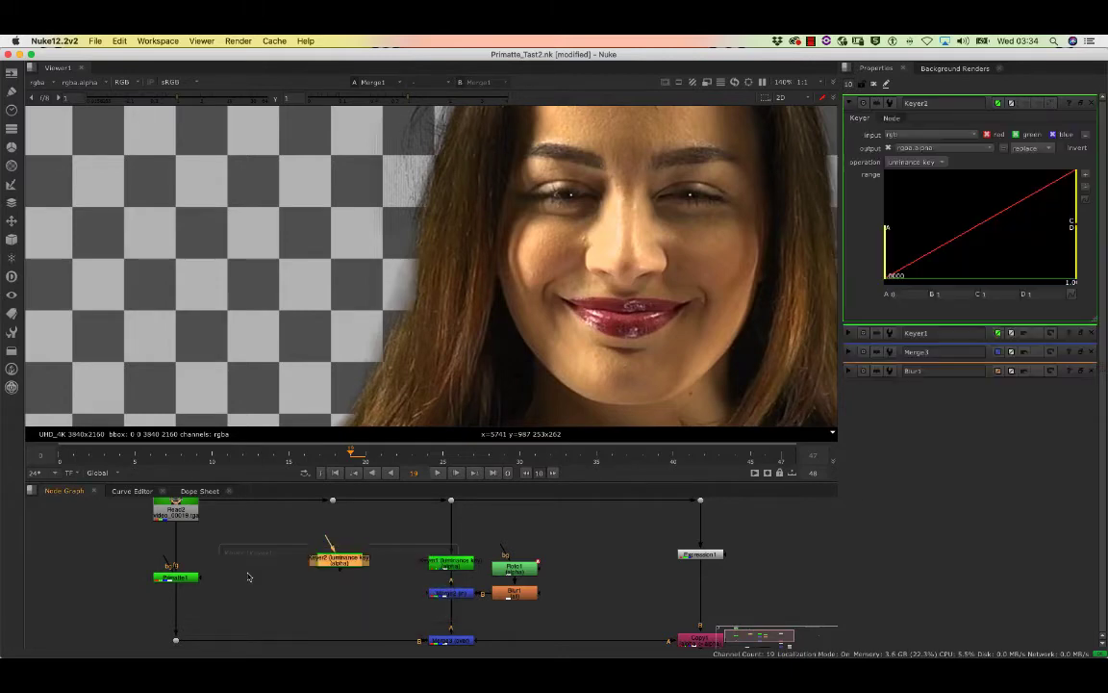
{"action": "left_click_drag", "start_coordinate": [327, 510], "coordinate": [332, 498]}
{"action": "left_click_drag", "start_coordinate": [330, 548], "coordinate": [332, 506]}
{"action": "left_click", "coordinate": [333, 504]}
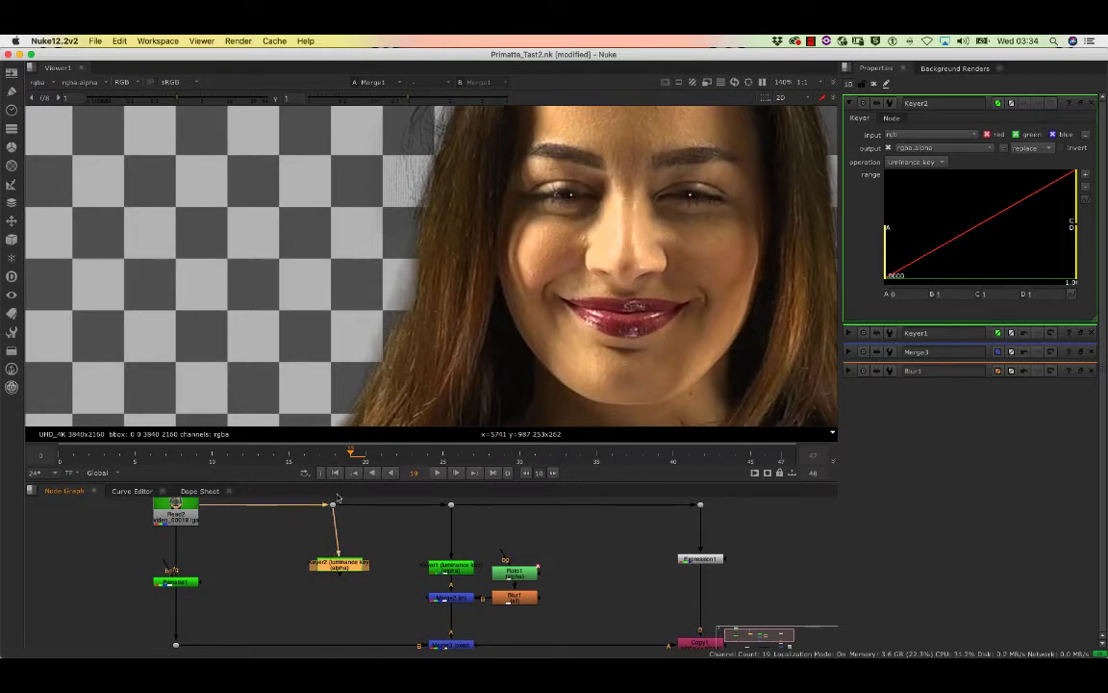
Step: Arrange Keyer2 and its Dot so they line up vertically between the Primatte1 and Keyer1 branches
{"action": "left_click_drag", "start_coordinate": [337, 568], "coordinate": [304, 575]}
{"action": "left_click_drag", "start_coordinate": [332, 506], "coordinate": [269, 508]}
{"action": "left_click_drag", "start_coordinate": [306, 575], "coordinate": [270, 570]}
{"action": "left_click_drag", "start_coordinate": [272, 507], "coordinate": [270, 504]}
{"action": "left_click_drag", "start_coordinate": [284, 573], "coordinate": [323, 576]}
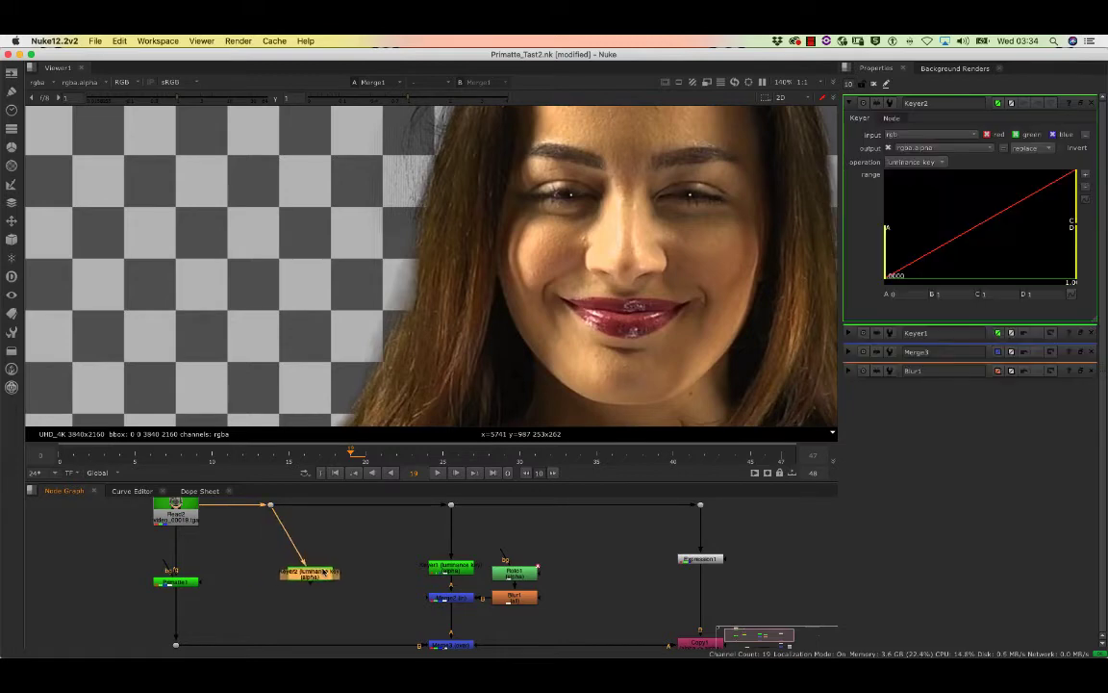
{"action": "left_click_drag", "start_coordinate": [270, 504], "coordinate": [308, 505]}
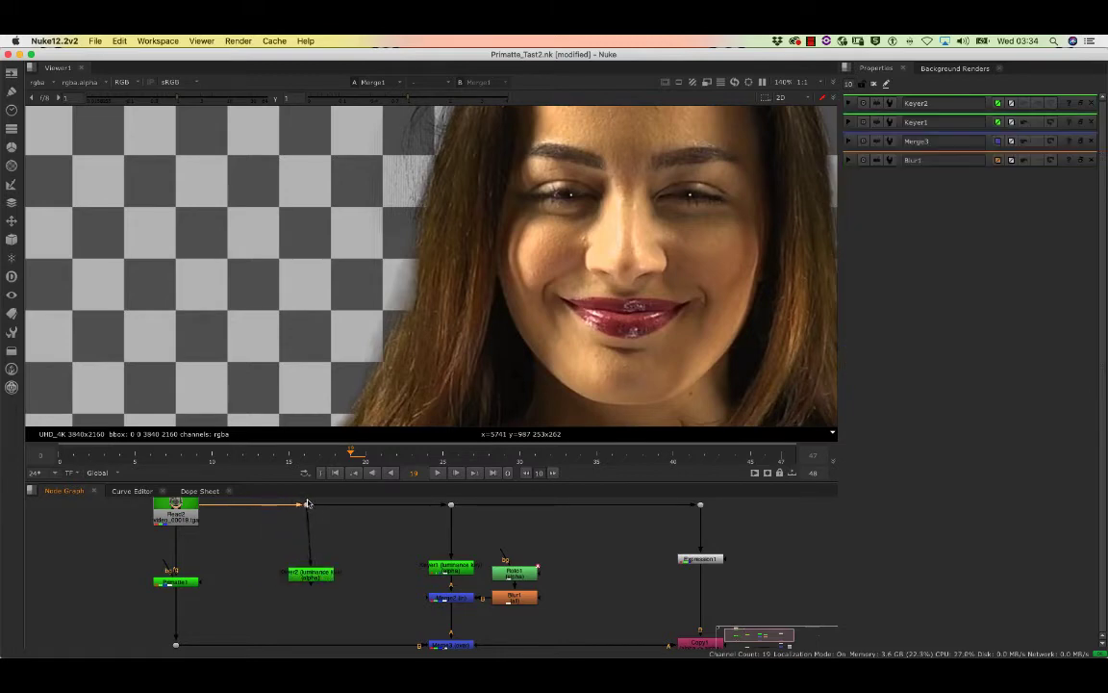
{"action": "left_click_drag", "start_coordinate": [321, 578], "coordinate": [313, 576]}
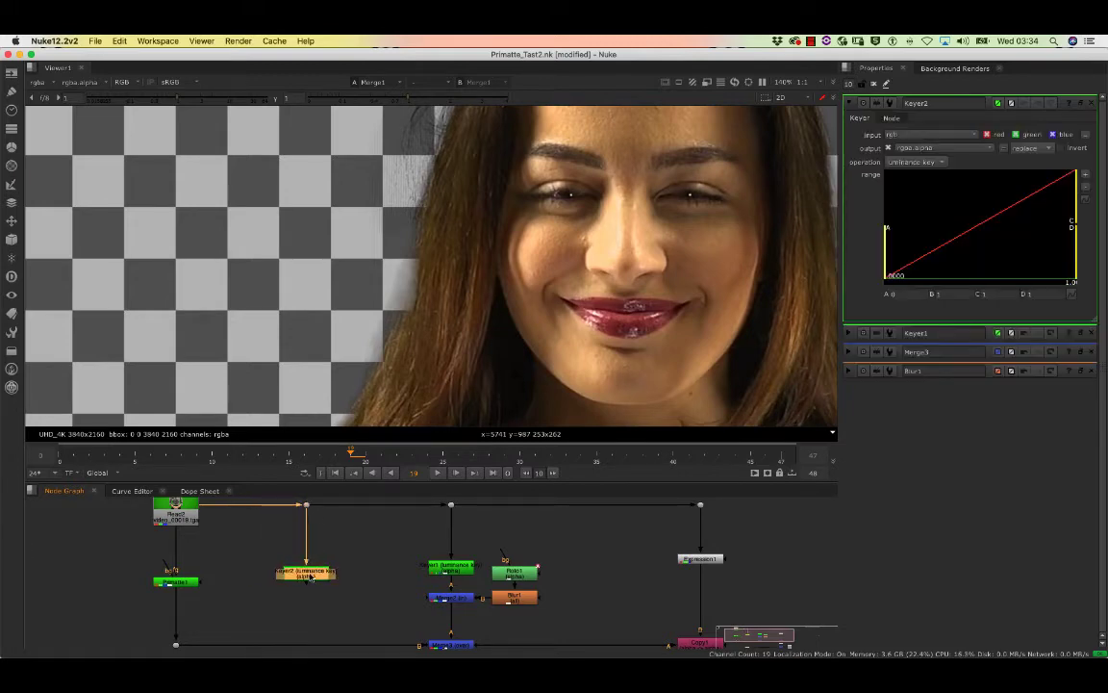
{"action": "left_click_drag", "start_coordinate": [306, 508], "coordinate": [301, 506]}
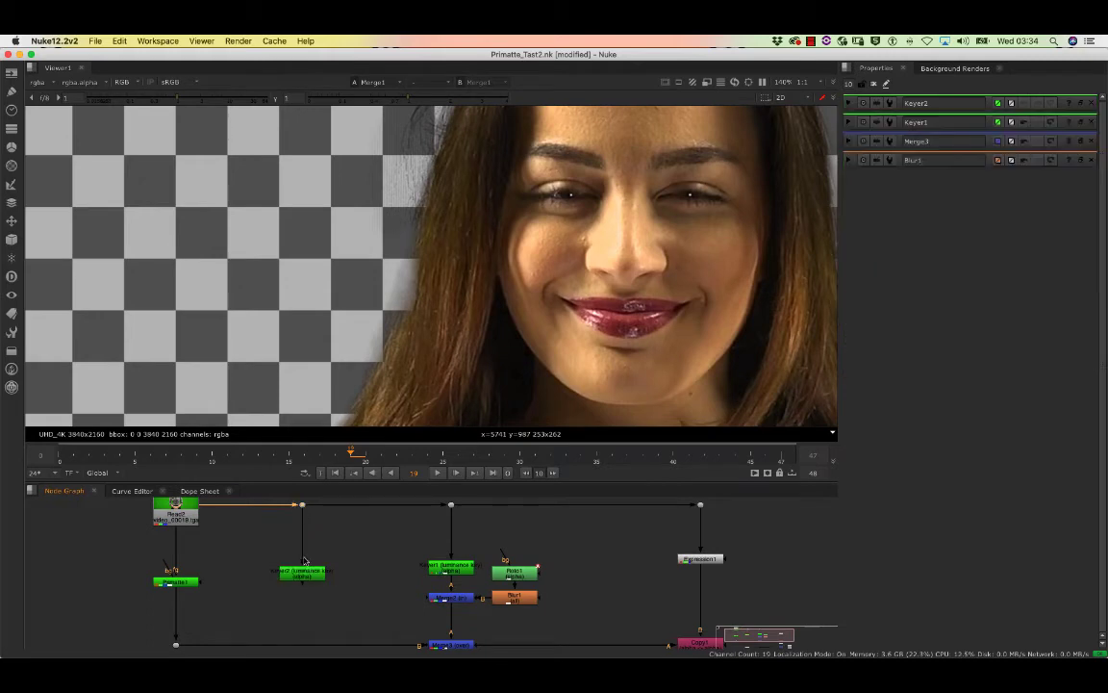
{"action": "left_click_drag", "start_coordinate": [304, 572], "coordinate": [306, 560]}
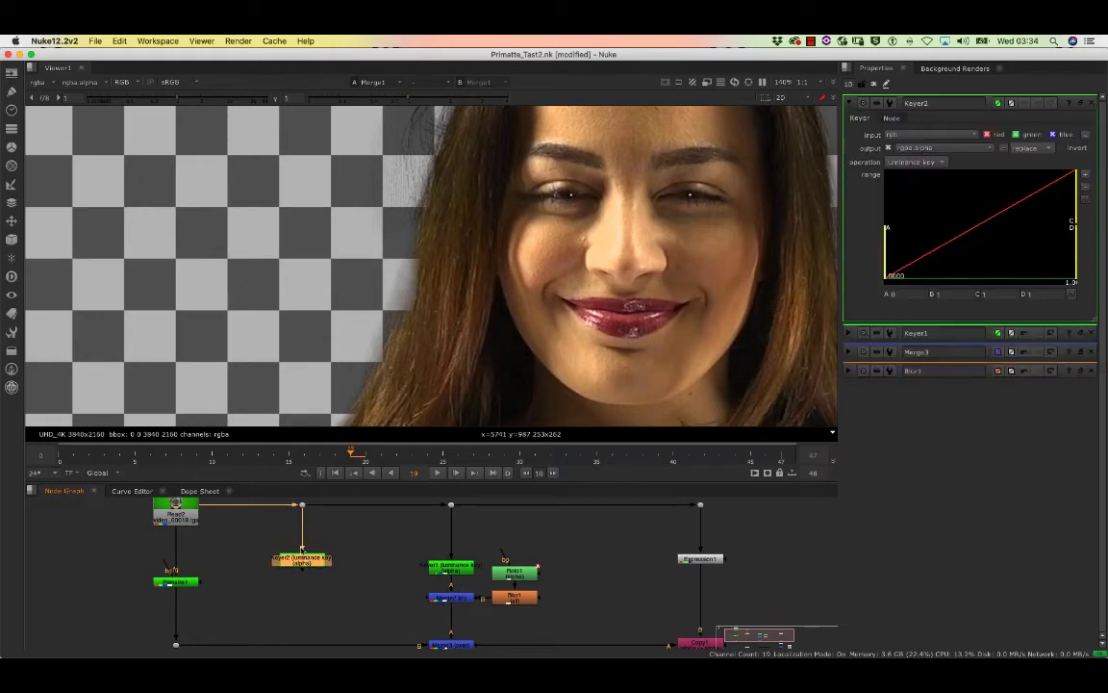
Step: Add a Merge node directly below Keyer2 with its A input connected to the keyer
{"action": "left_click", "coordinate": [278, 507]}
{"action": "left_click", "coordinate": [308, 562]}
{"action": "left_click", "coordinate": [281, 545]}
{"action": "key", "text": "Tab"}
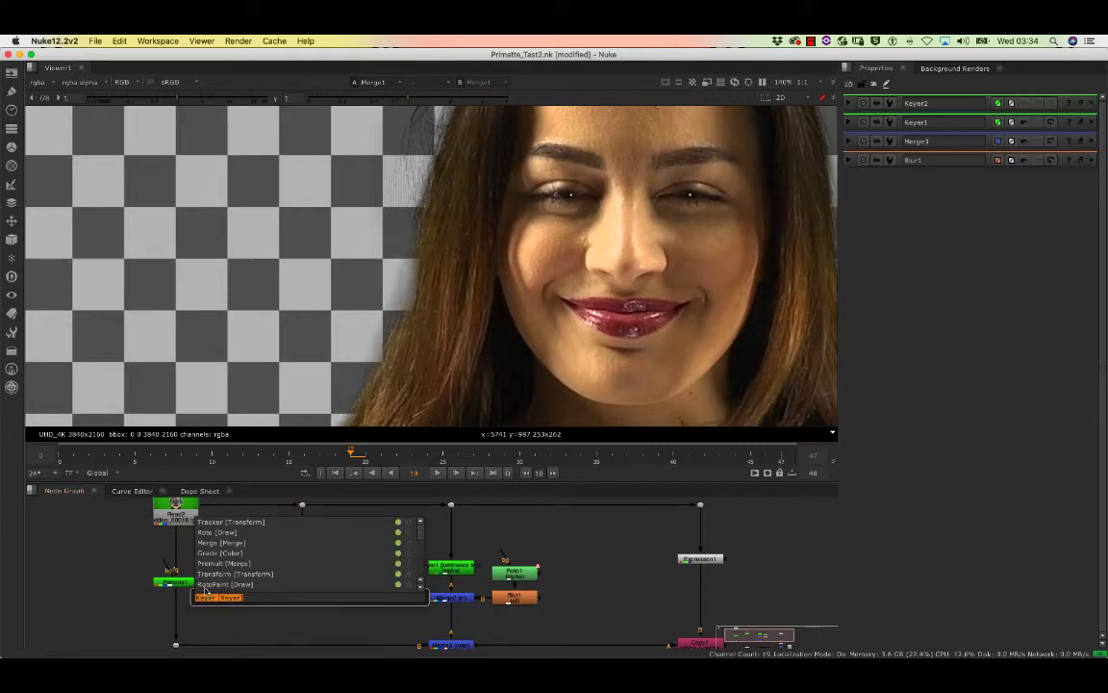
{"action": "type", "text": "m"}
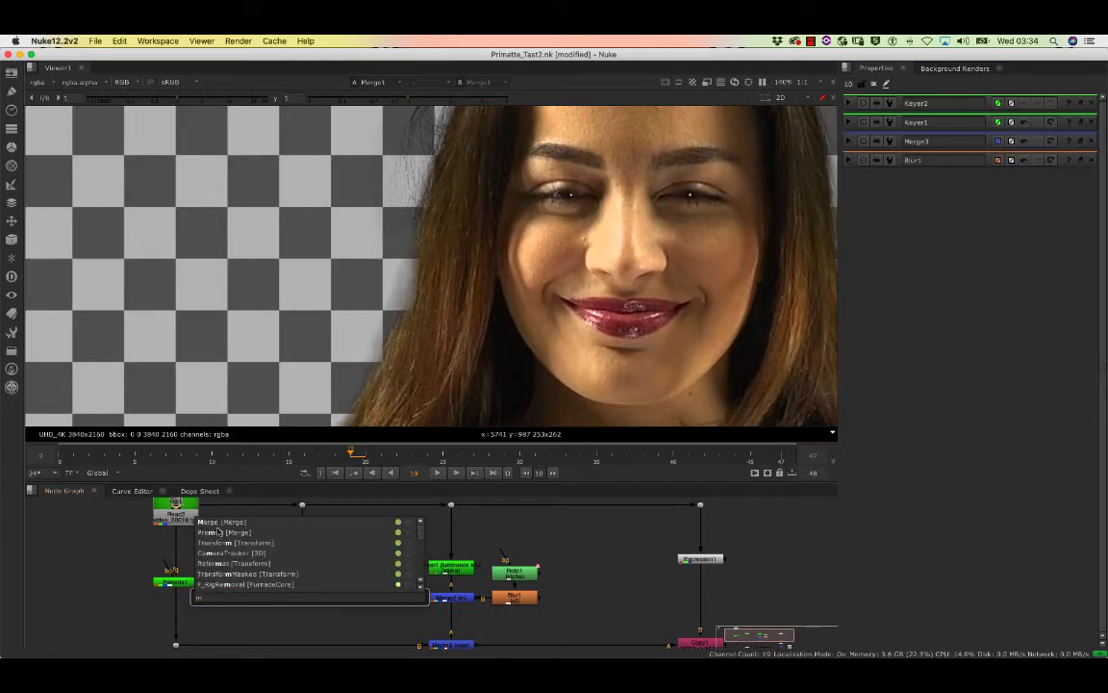
{"action": "key", "text": "Return"}
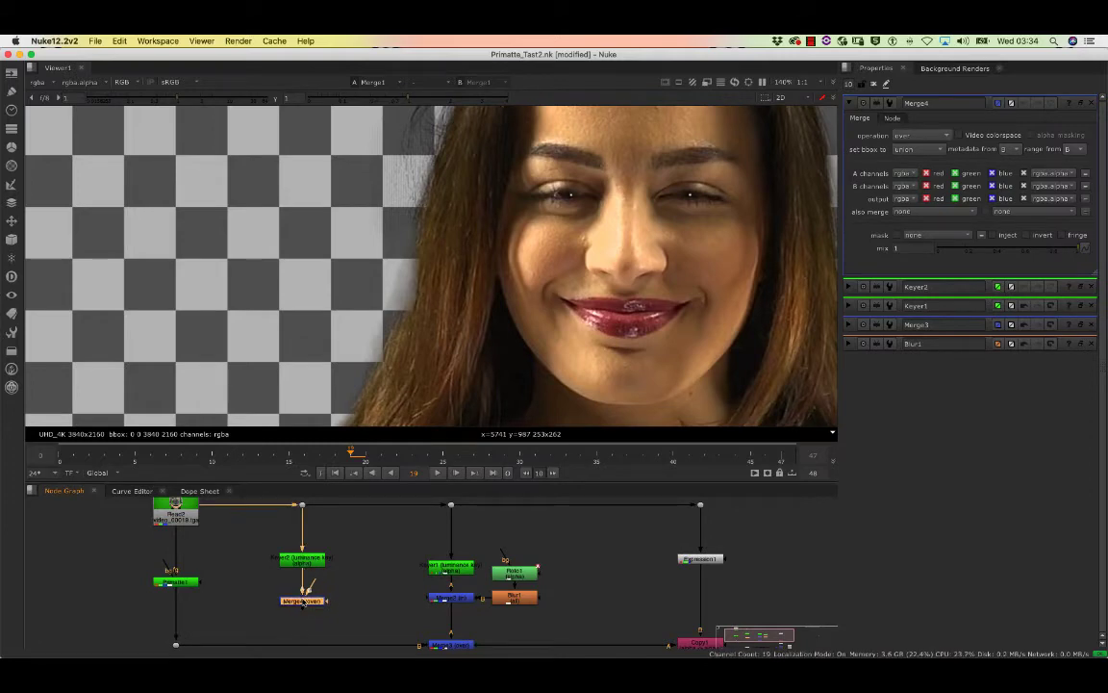
{"action": "left_click_drag", "start_coordinate": [301, 587], "coordinate": [300, 592]}
Step: Add a Roto node beside Merge4 and connect it to the merge's B input
{"action": "left_click", "coordinate": [353, 580]}
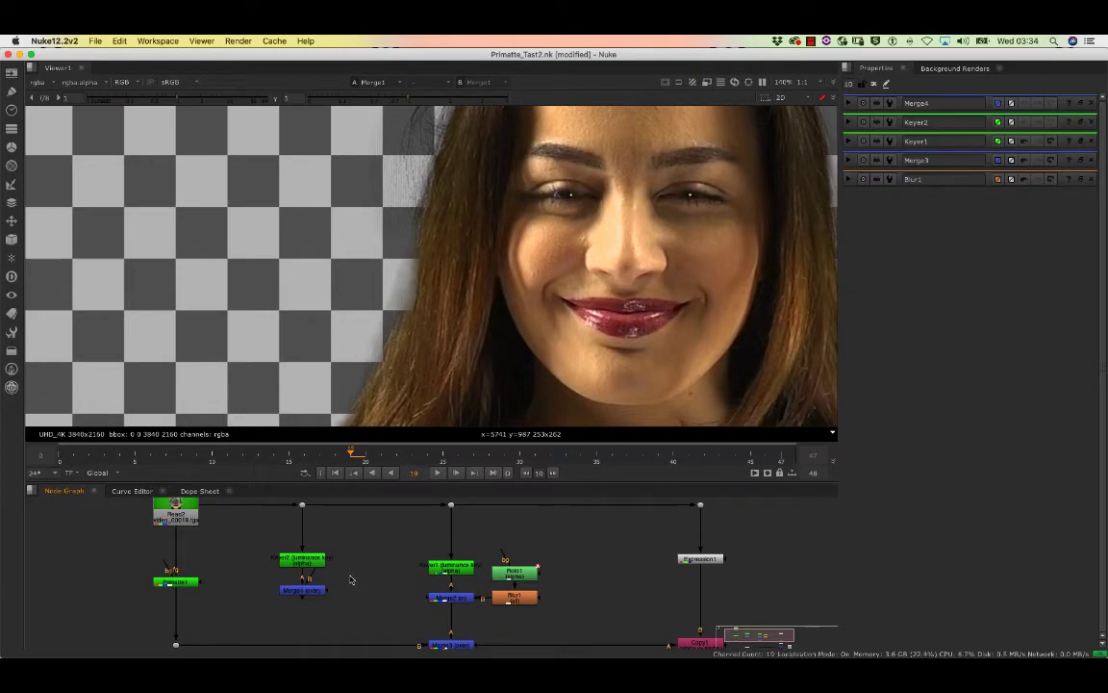
{"action": "key", "text": "Tab"}
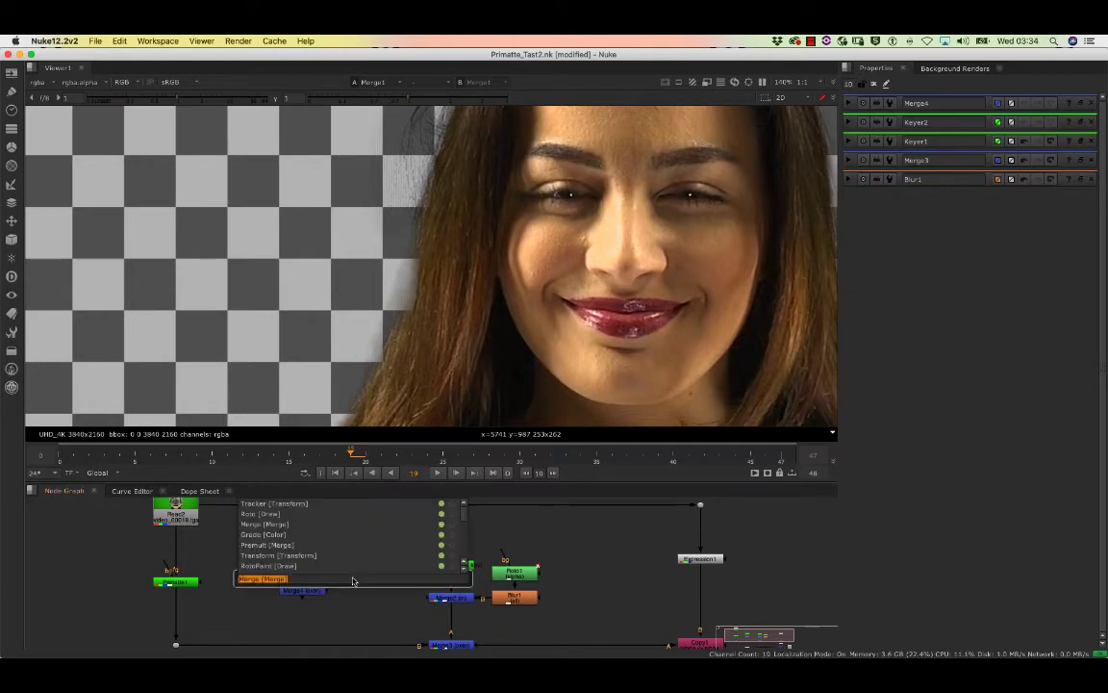
{"action": "left_click", "coordinate": [263, 514]}
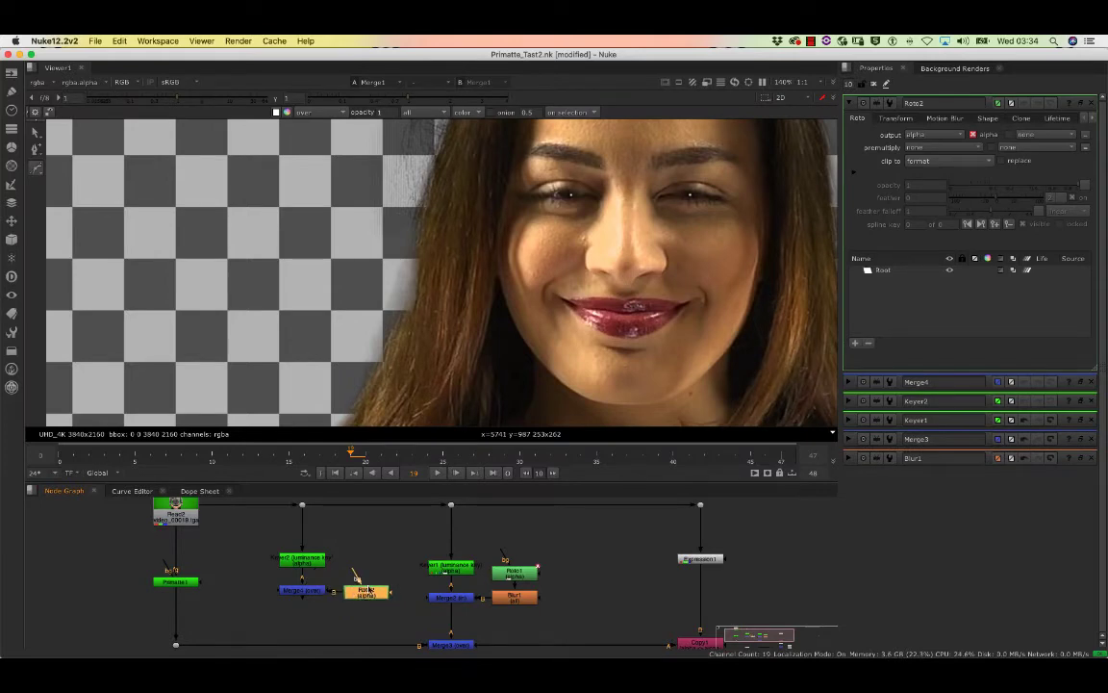
{"action": "mouse_move", "coordinate": [369, 596]}
{"action": "left_mouse_down"}
{"action": "mouse_move", "coordinate": [369, 583]}
{"action": "mouse_move", "coordinate": [369, 594]}
{"action": "left_mouse_up"}
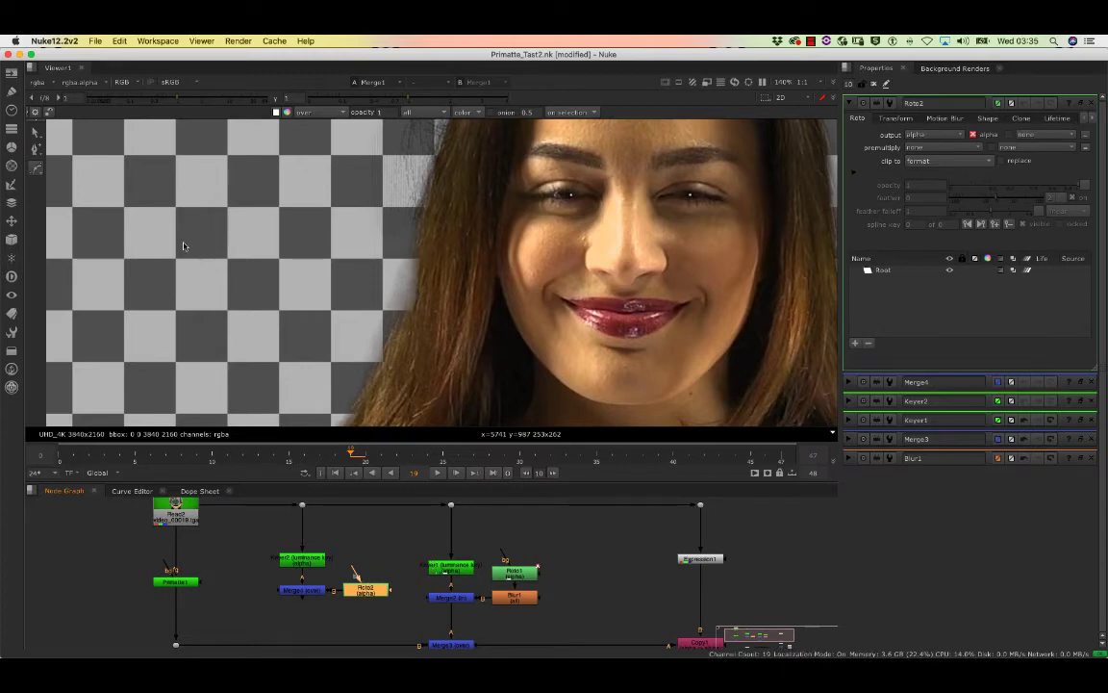
Step: Draw a closed Bezier shape in Roto2 at frame 0 around the hair edge beside the cheek on the checkerboard side
{"action": "left_click", "coordinate": [40, 173]}
{"action": "left_click", "coordinate": [58, 167]}
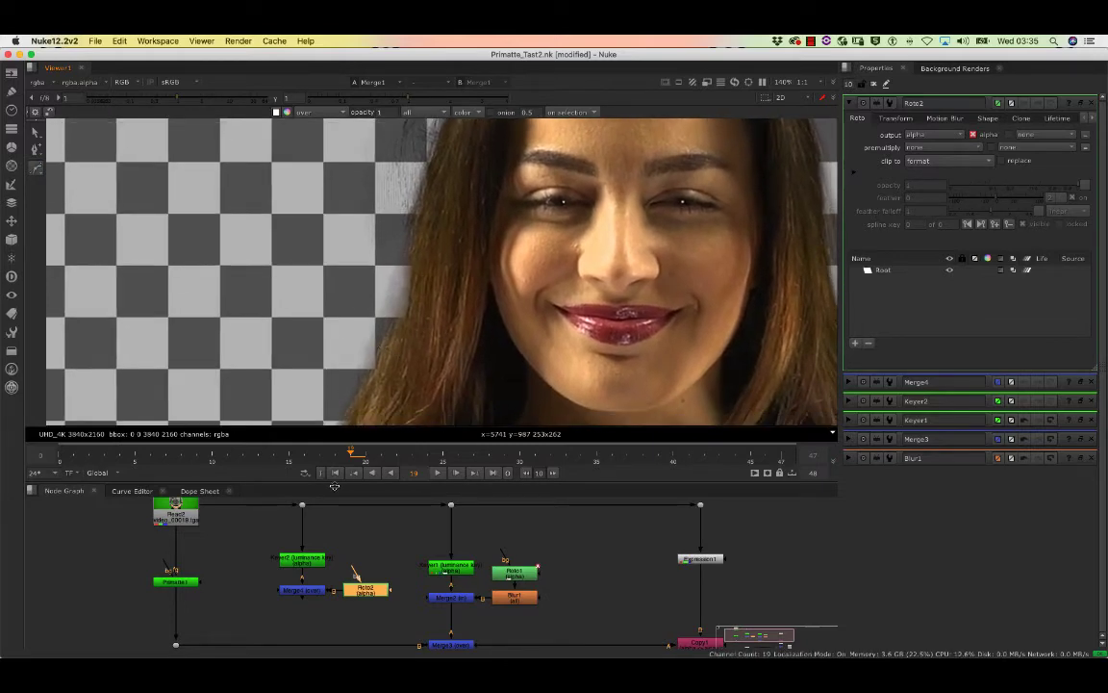
{"action": "left_click", "coordinate": [337, 473]}
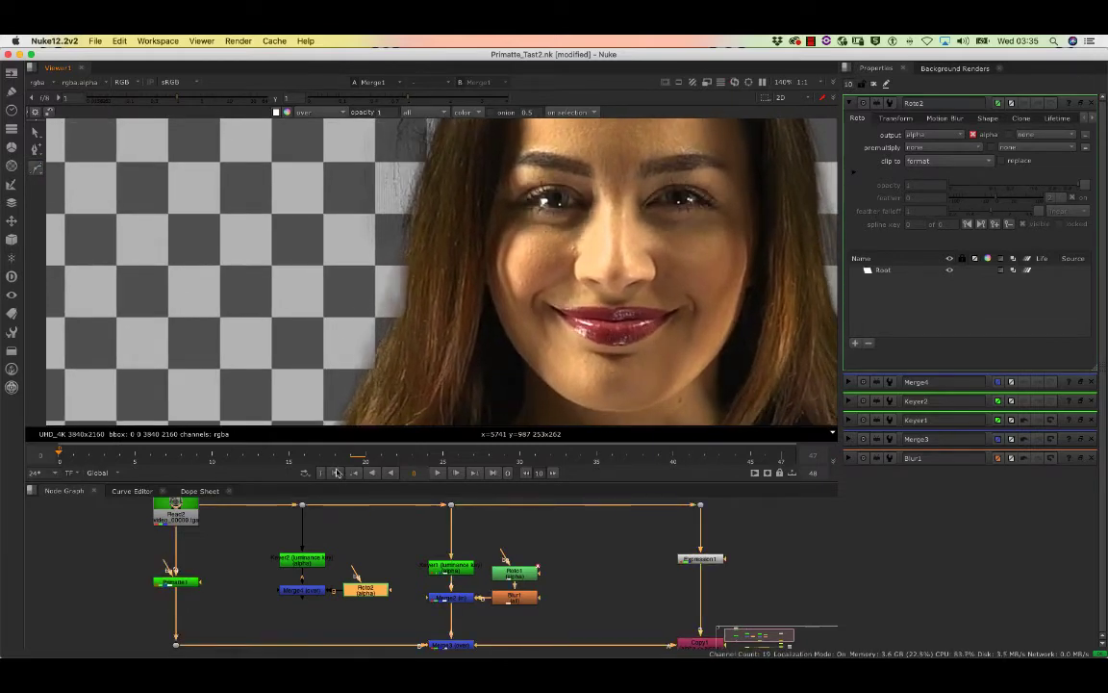
{"action": "left_click", "coordinate": [419, 249]}
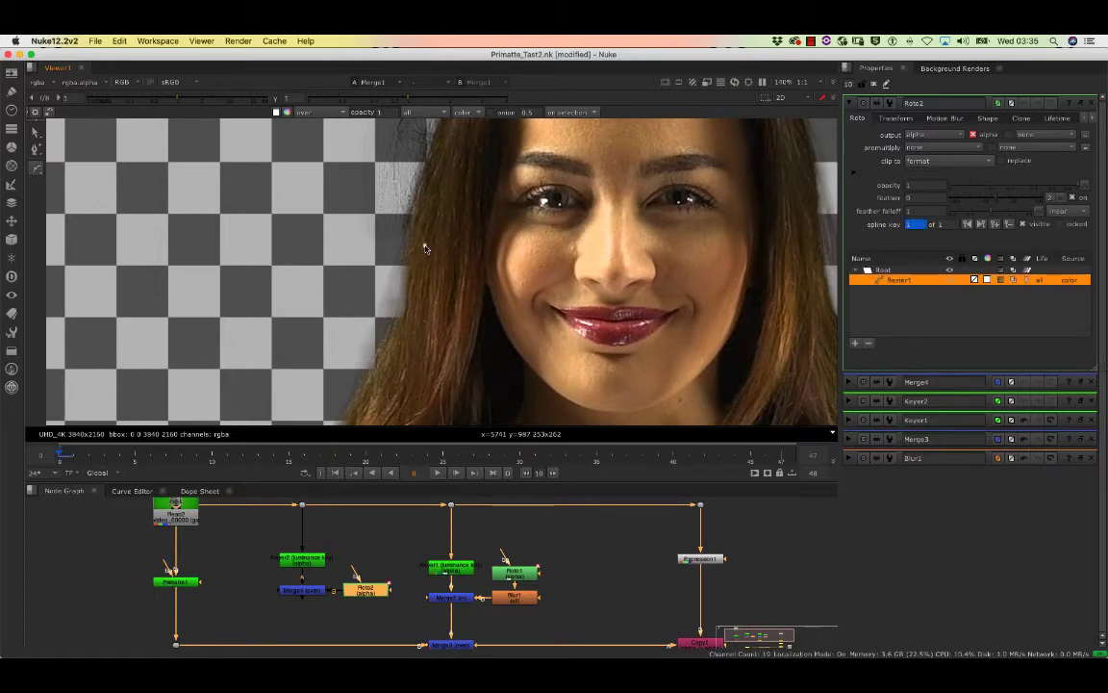
{"action": "left_click", "coordinate": [356, 288]}
{"action": "left_click", "coordinate": [352, 303]}
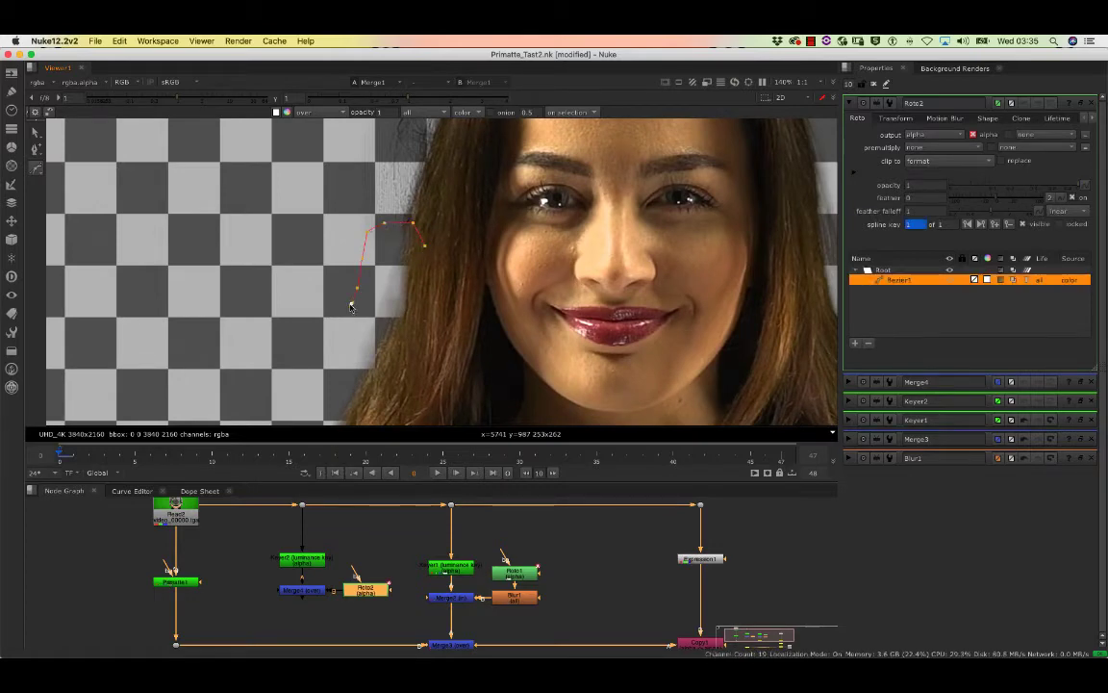
{"action": "left_click", "coordinate": [342, 350]}
{"action": "left_click", "coordinate": [347, 375]}
{"action": "left_click", "coordinate": [354, 397]}
{"action": "left_click", "coordinate": [364, 404]}
{"action": "left_click", "coordinate": [377, 398]}
{"action": "left_click", "coordinate": [392, 392]}
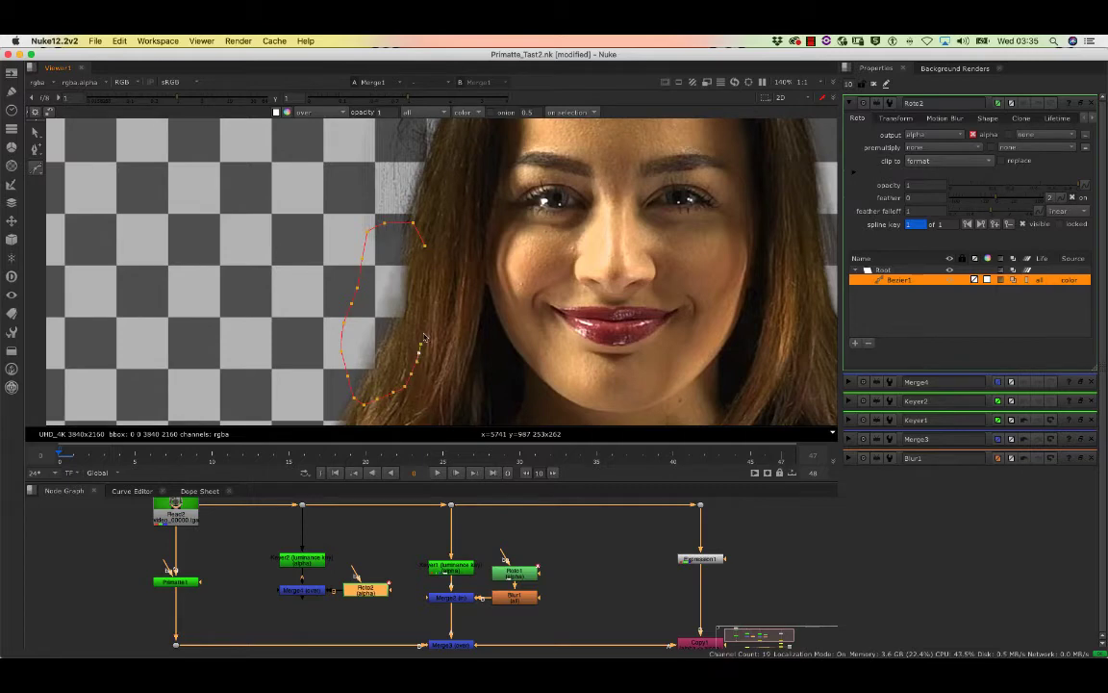
{"action": "left_click", "coordinate": [428, 247]}
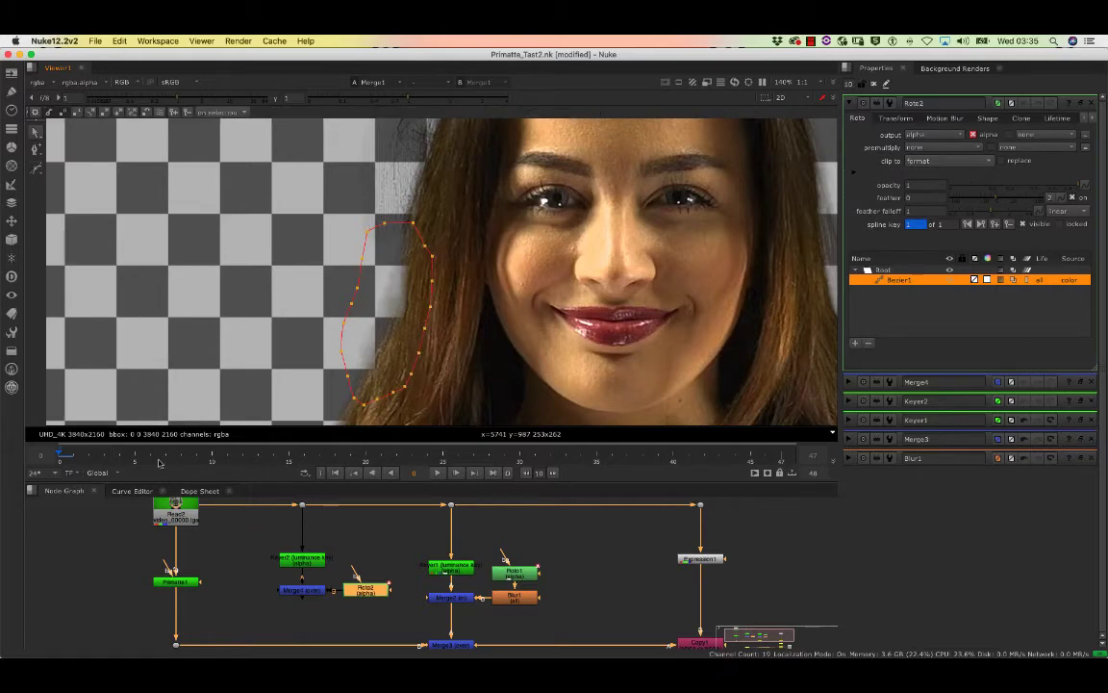
Step: Keyframe the whole Roto2 Bezier at frame 47 by moving all its points over to the shifted hair edge
{"action": "left_click_drag", "start_coordinate": [267, 179], "coordinate": [433, 407]}
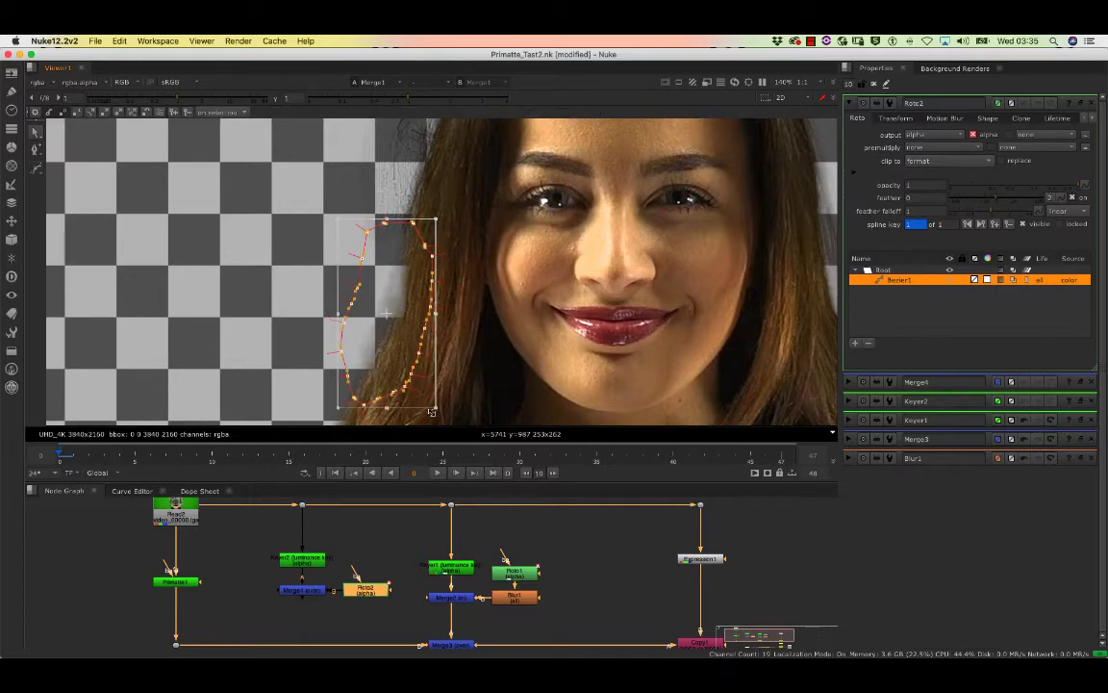
{"action": "left_click", "coordinate": [404, 192]}
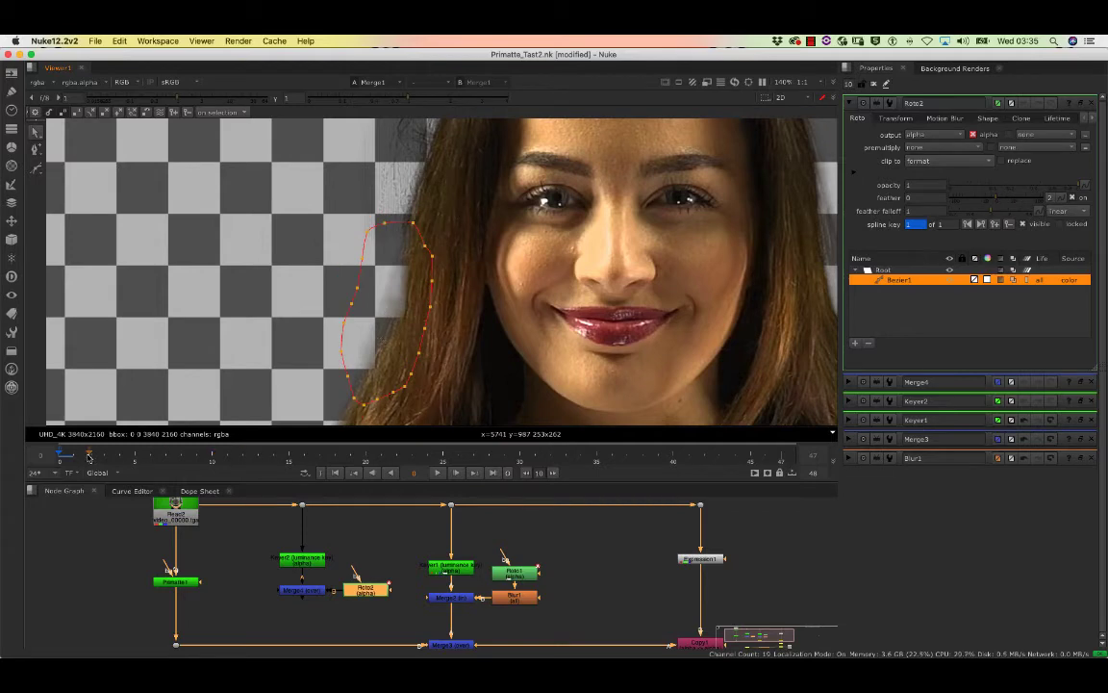
{"action": "left_click_drag", "start_coordinate": [69, 452], "coordinate": [781, 458]}
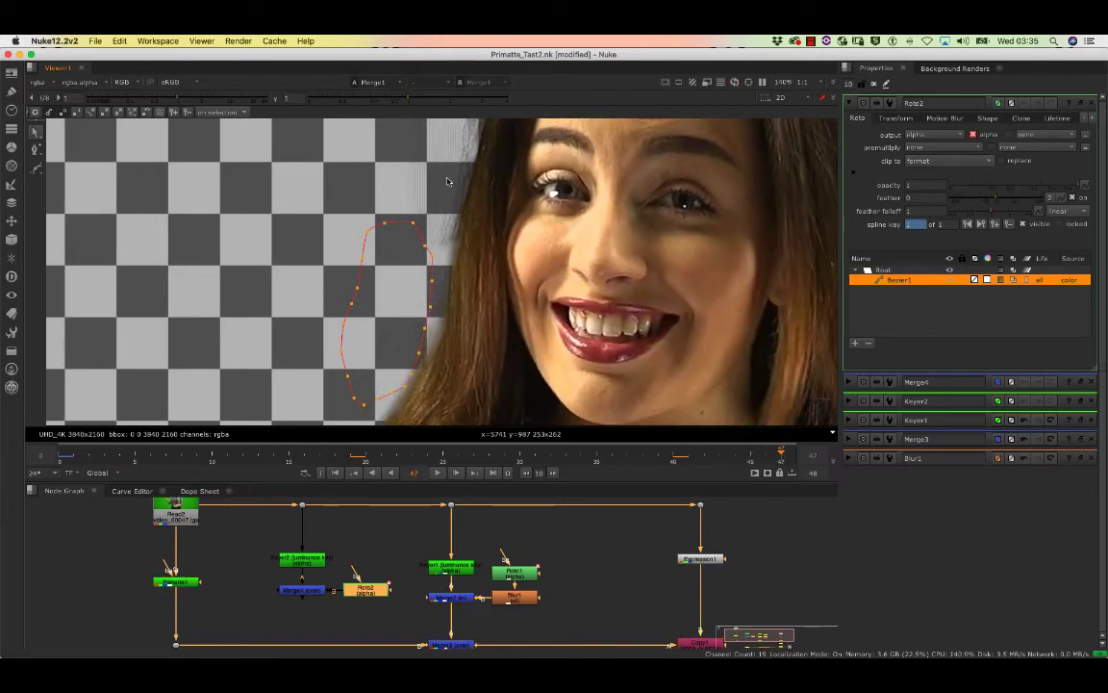
{"action": "left_click_drag", "start_coordinate": [441, 173], "coordinate": [339, 408]}
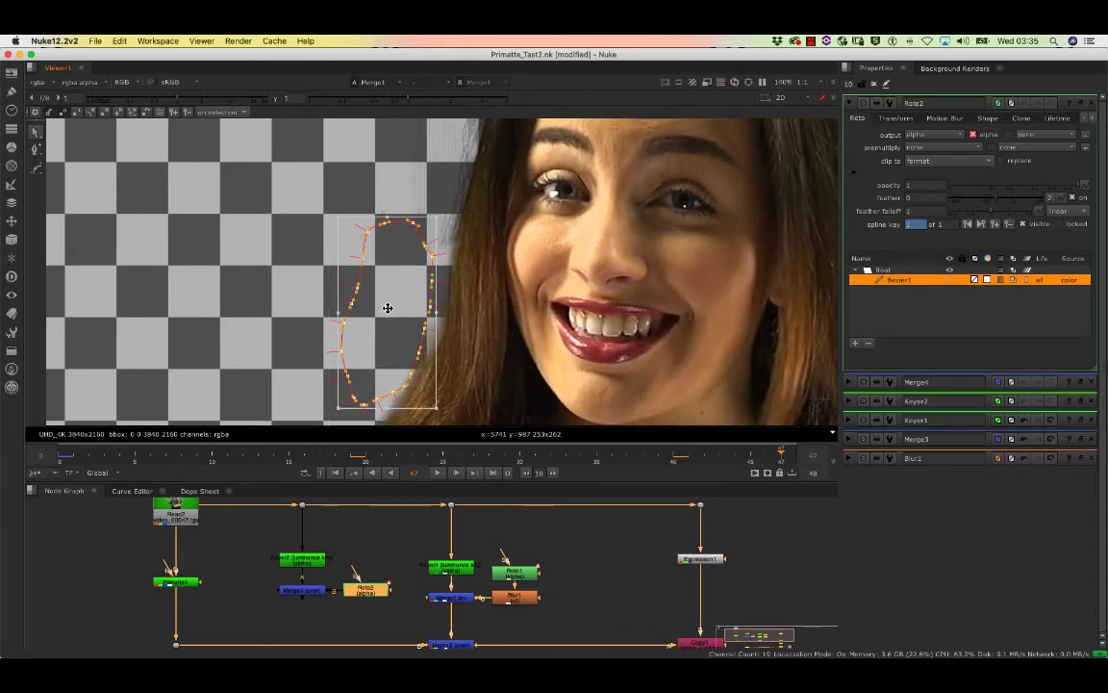
{"action": "left_click_drag", "start_coordinate": [388, 308], "coordinate": [442, 291]}
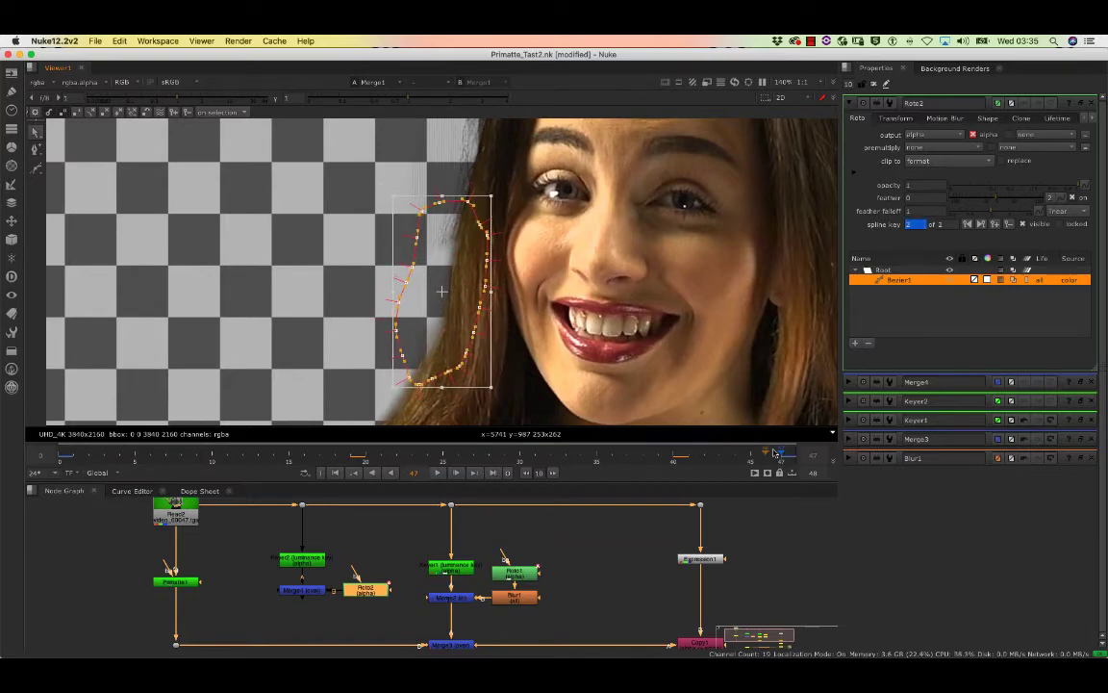
Step: Keyframe the Roto2 Bezier at frame 34 by moving its upper points slightly upward along the hair
{"action": "left_click", "coordinate": [736, 454]}
{"action": "left_click_drag", "start_coordinate": [736, 454], "coordinate": [581, 462]}
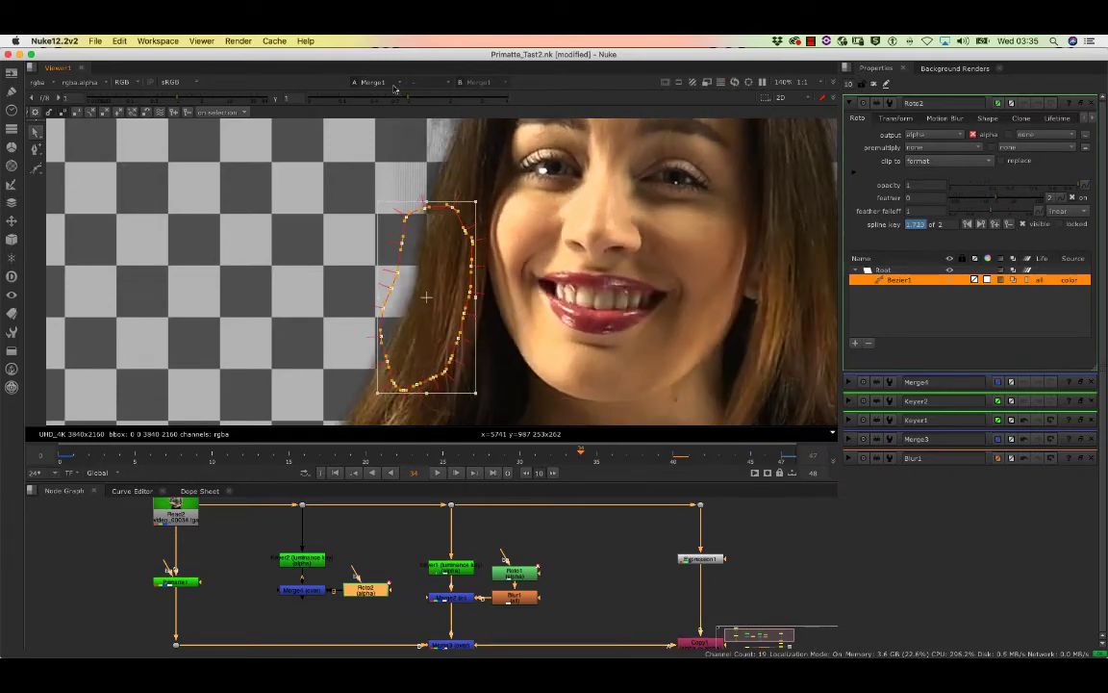
{"action": "left_click_drag", "start_coordinate": [359, 183], "coordinate": [464, 244]}
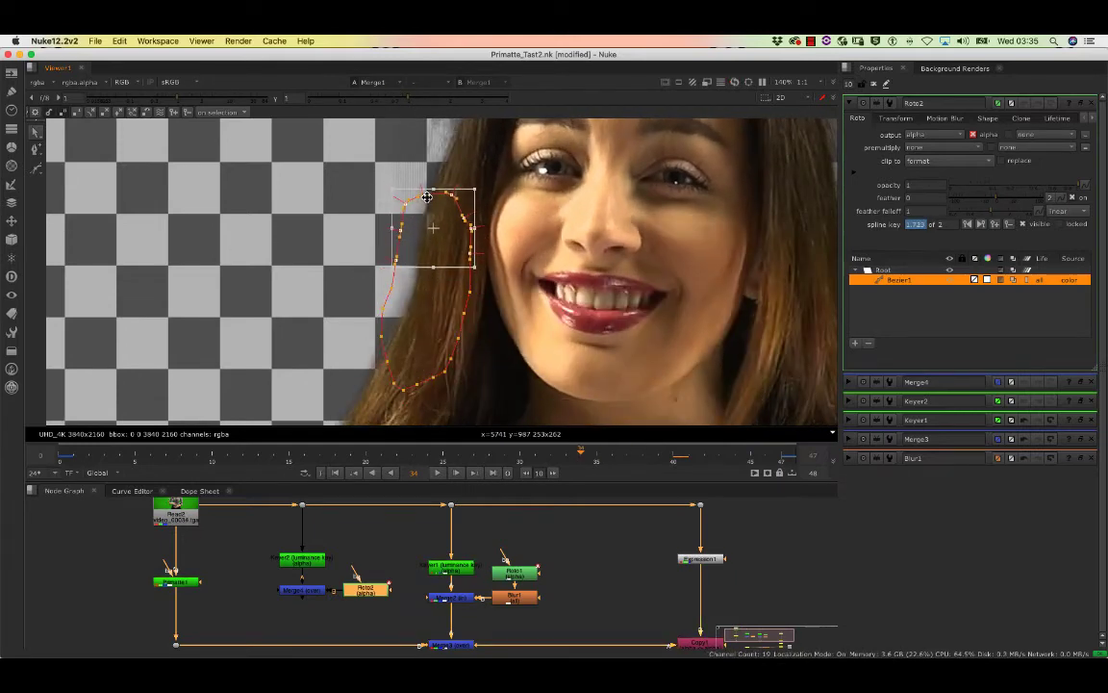
Step: Keyframe the Roto2 Bezier at frame 23 by moving its outer-side points farther outward from the hair
{"action": "left_click_drag", "start_coordinate": [575, 456], "coordinate": [411, 477]}
{"action": "left_click_drag", "start_coordinate": [325, 184], "coordinate": [398, 404]}
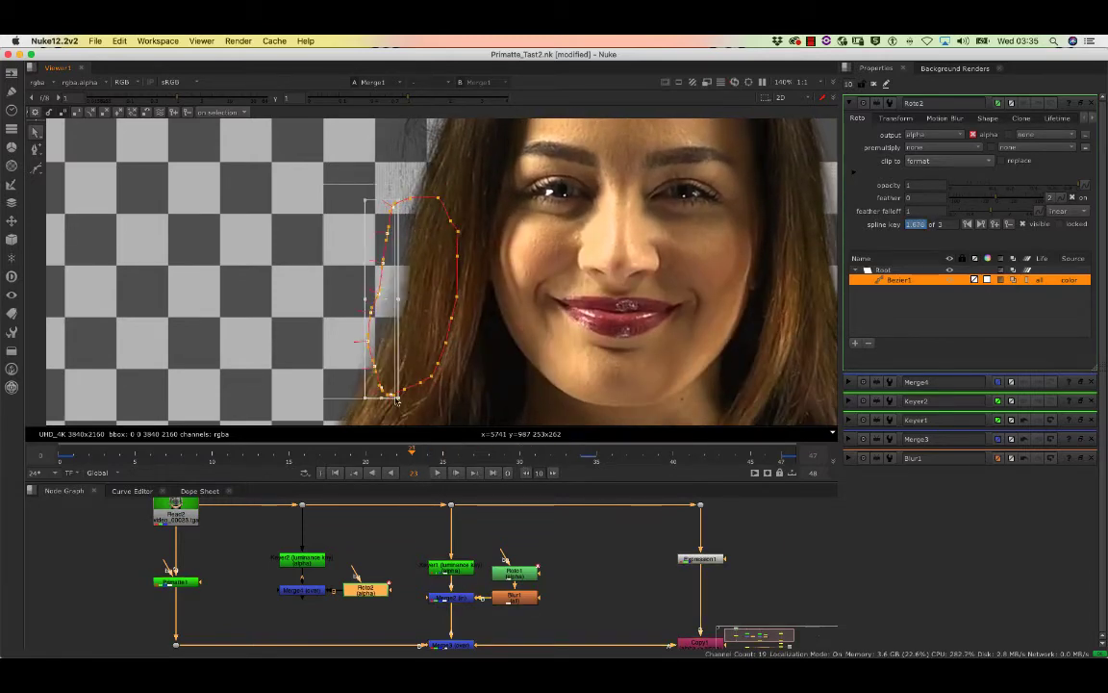
{"action": "left_click_drag", "start_coordinate": [376, 308], "coordinate": [361, 307]}
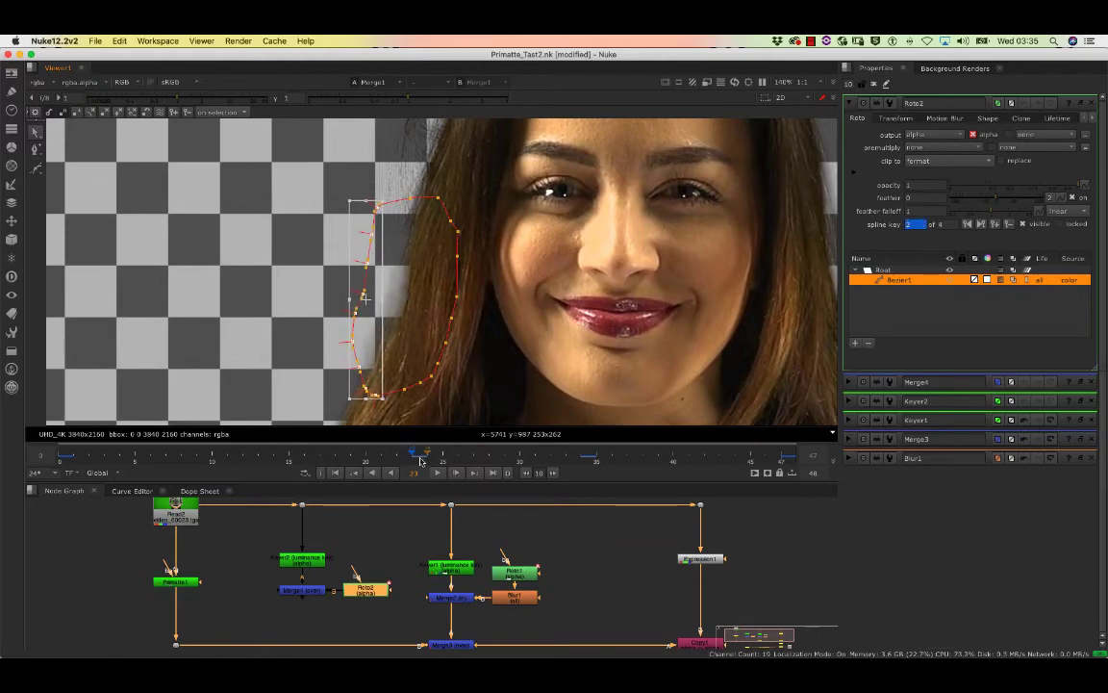
Step: Return to frame 0 and set the operation of Merge4, which joins Keyer2 and Roto2, to in
{"action": "left_click_drag", "start_coordinate": [421, 461], "coordinate": [63, 468]}
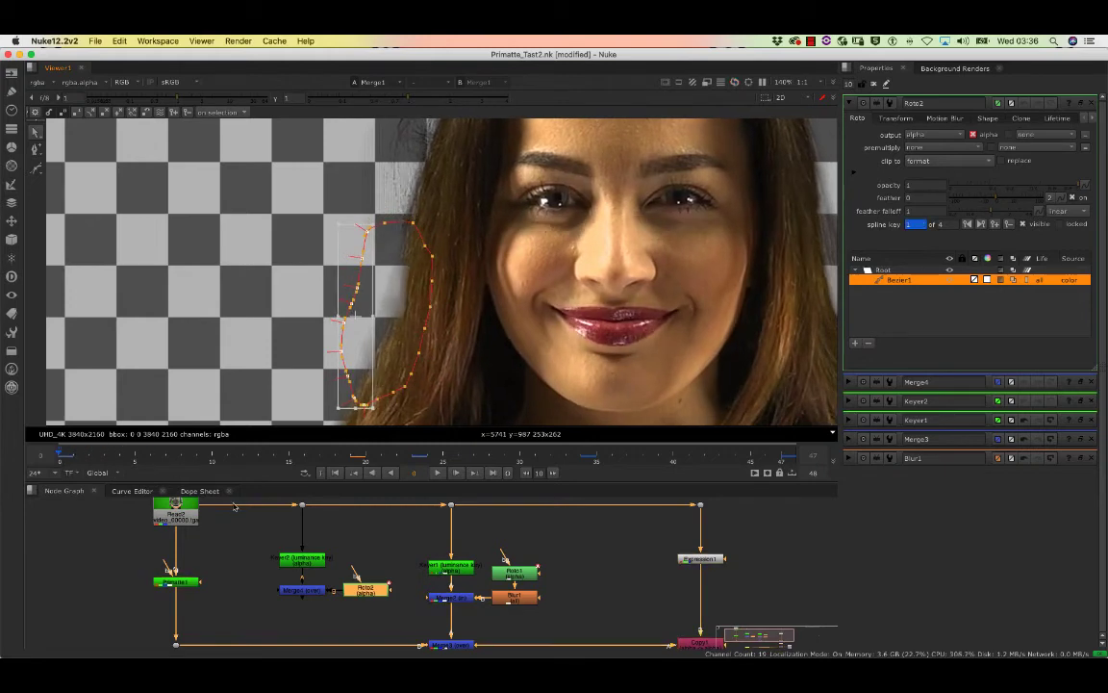
{"action": "left_click", "coordinate": [317, 617]}
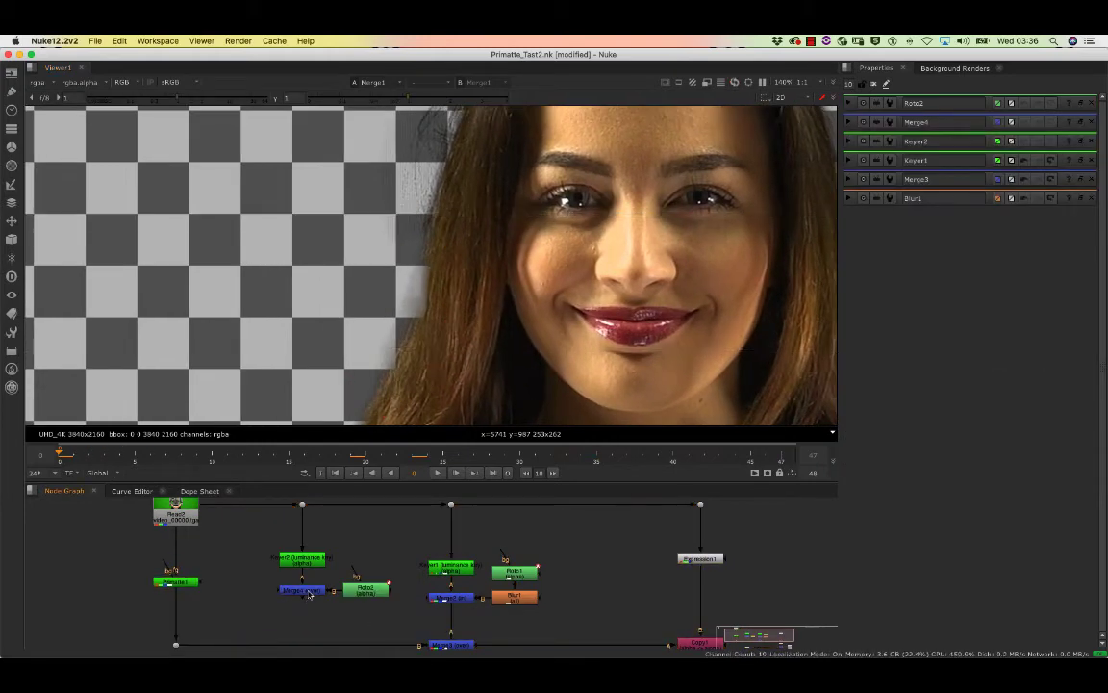
{"action": "double_click", "coordinate": [309, 592]}
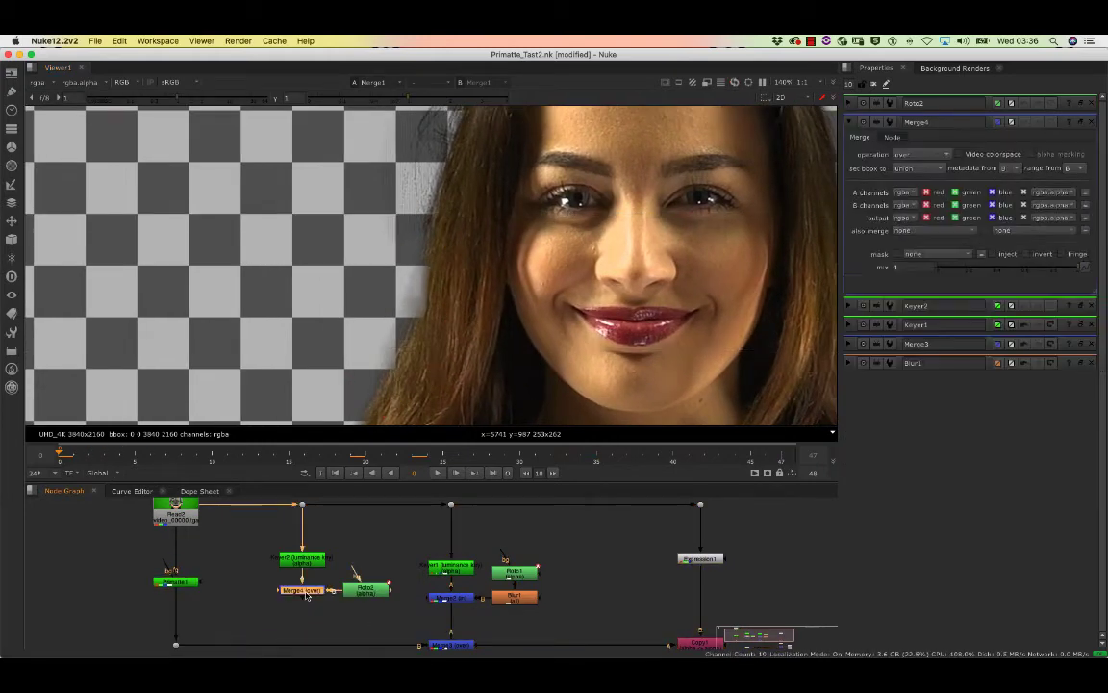
{"action": "left_click", "coordinate": [875, 84]}
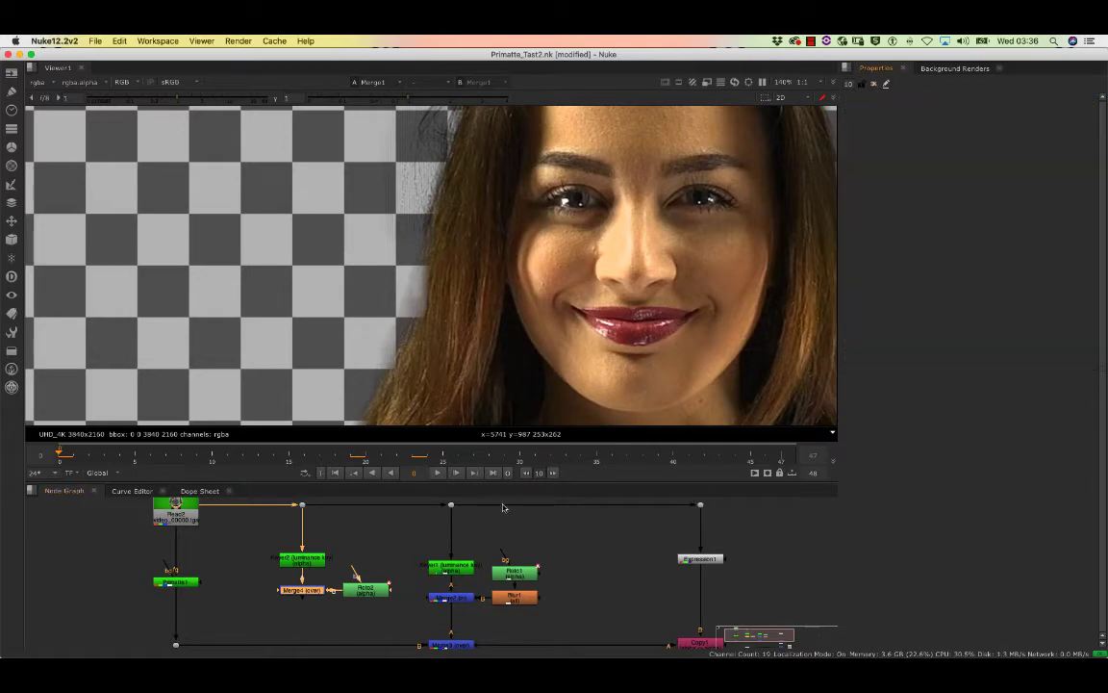
{"action": "double_click", "coordinate": [308, 591]}
{"action": "left_click", "coordinate": [922, 140]}
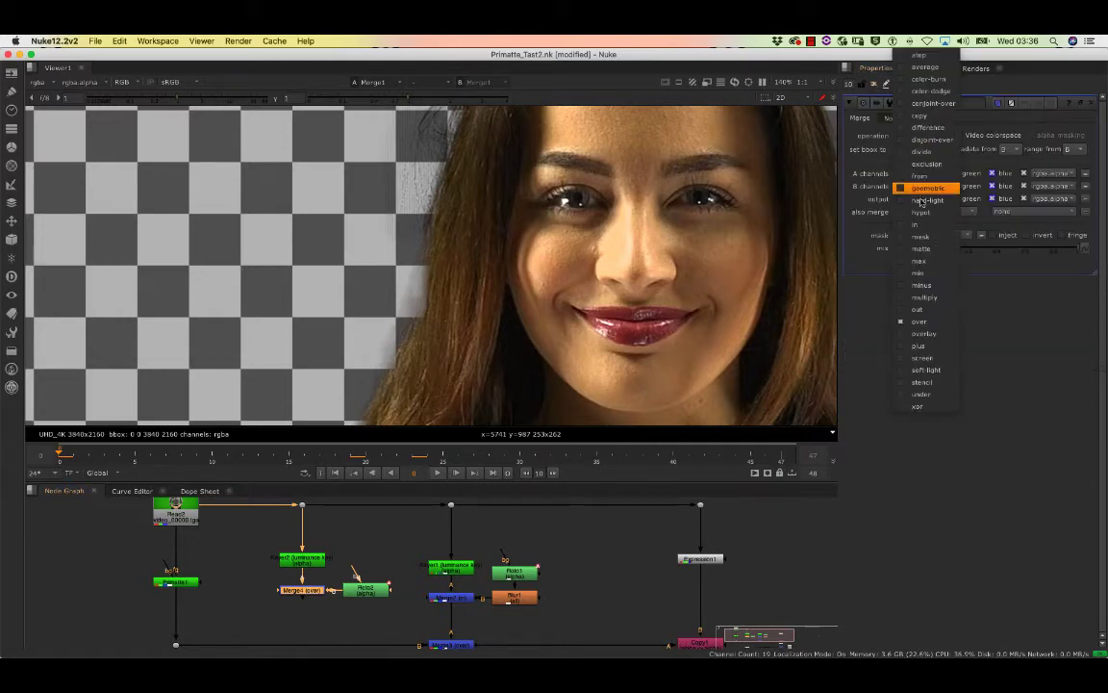
{"action": "left_click", "coordinate": [923, 222]}
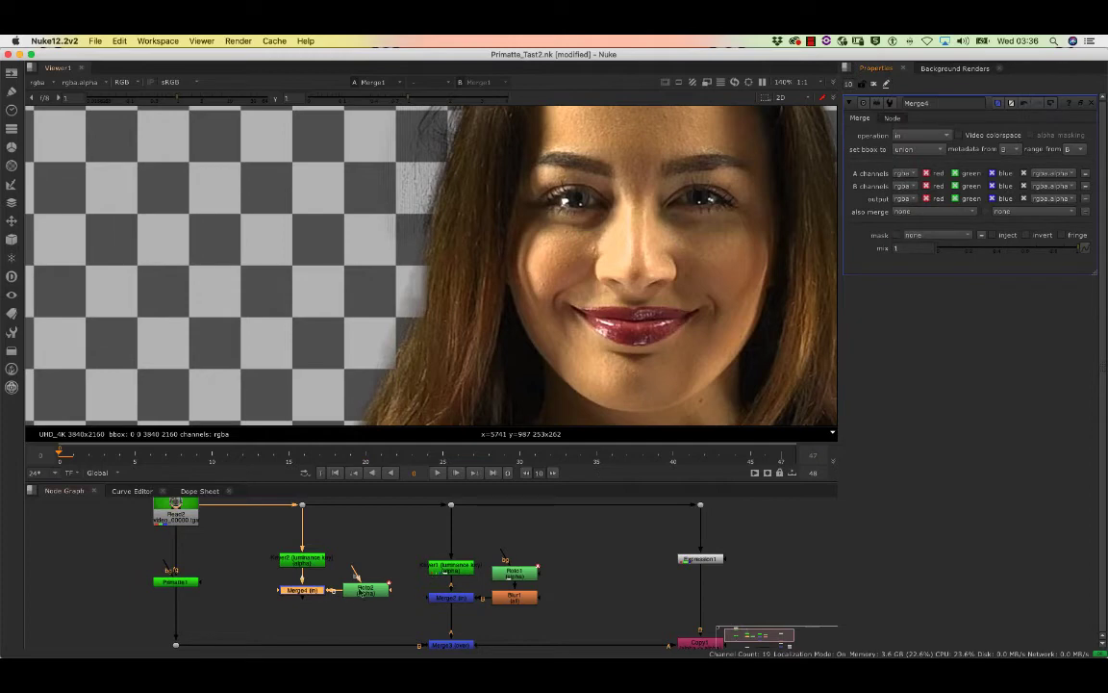
Step: Add a Merge node set to over on the line between Primatte and Merge3, with Merge4 as its A input
{"action": "left_click", "coordinate": [363, 591]}
{"action": "left_click", "coordinate": [333, 623]}
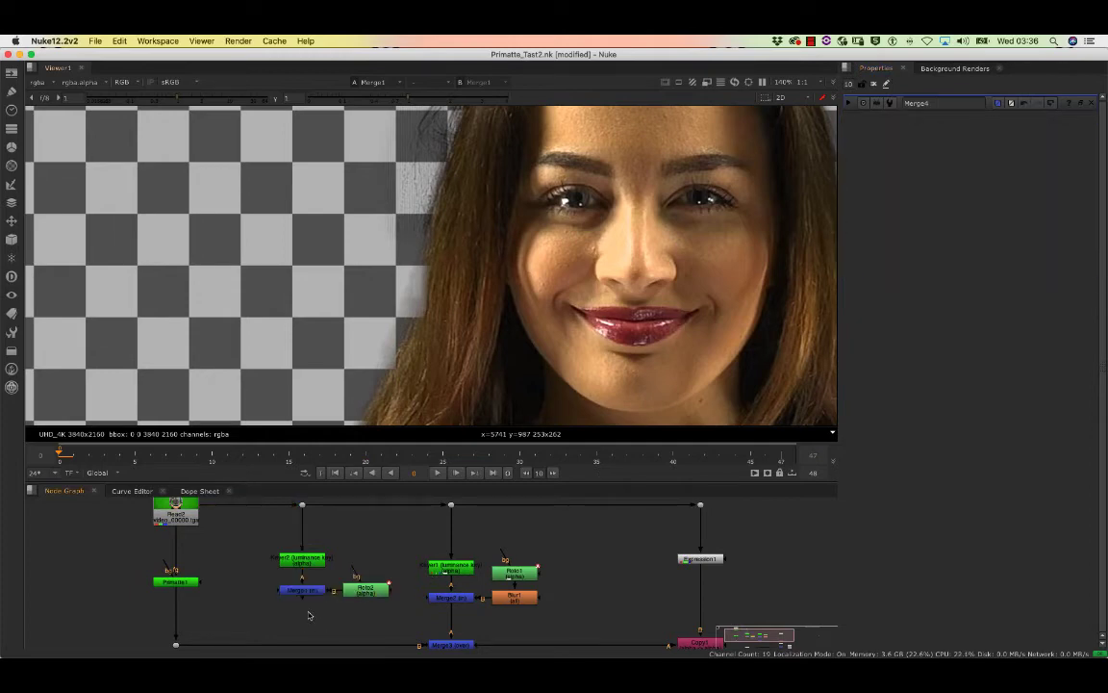
{"action": "key", "text": "Tab"}
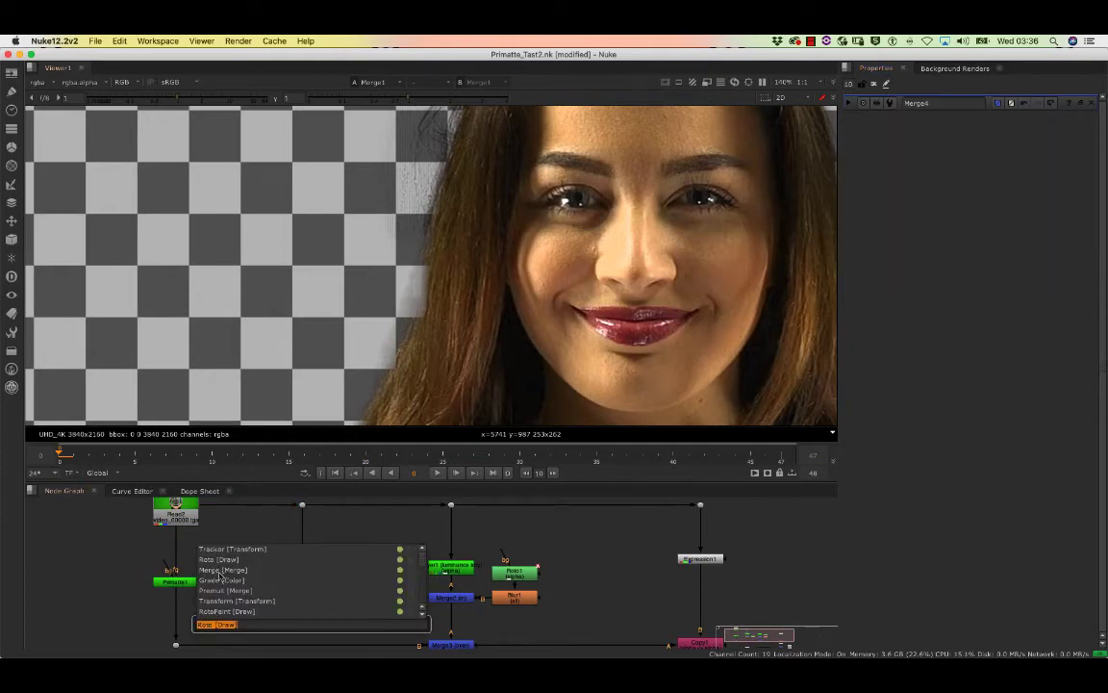
{"action": "left_click", "coordinate": [221, 570]}
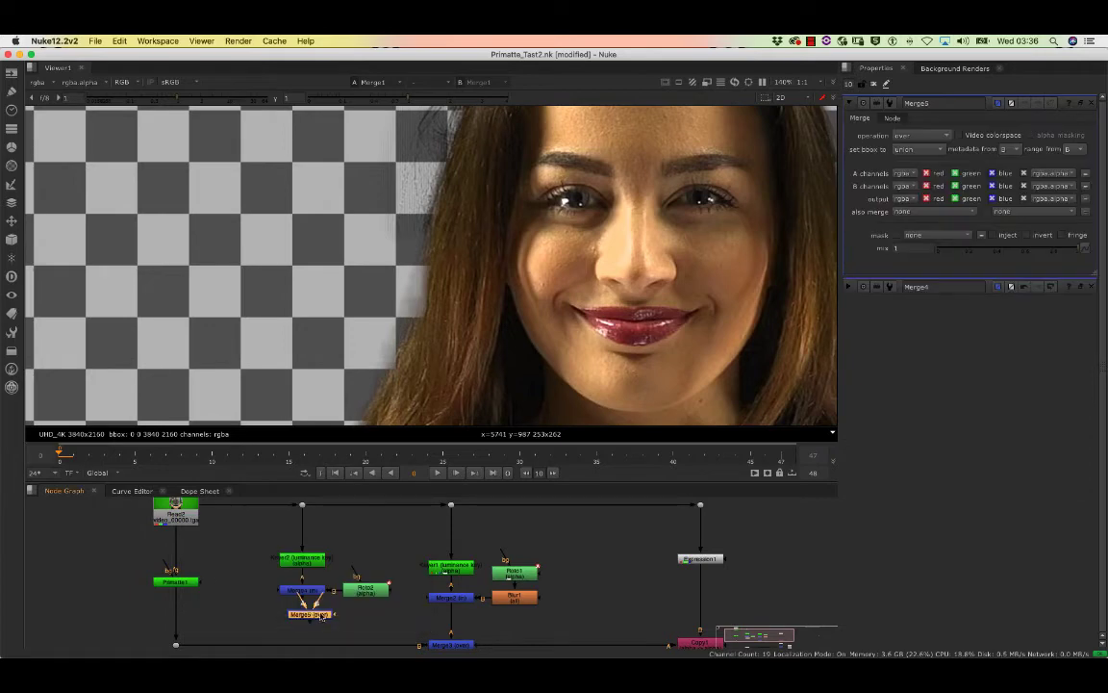
{"action": "left_click_drag", "start_coordinate": [321, 616], "coordinate": [306, 591]}
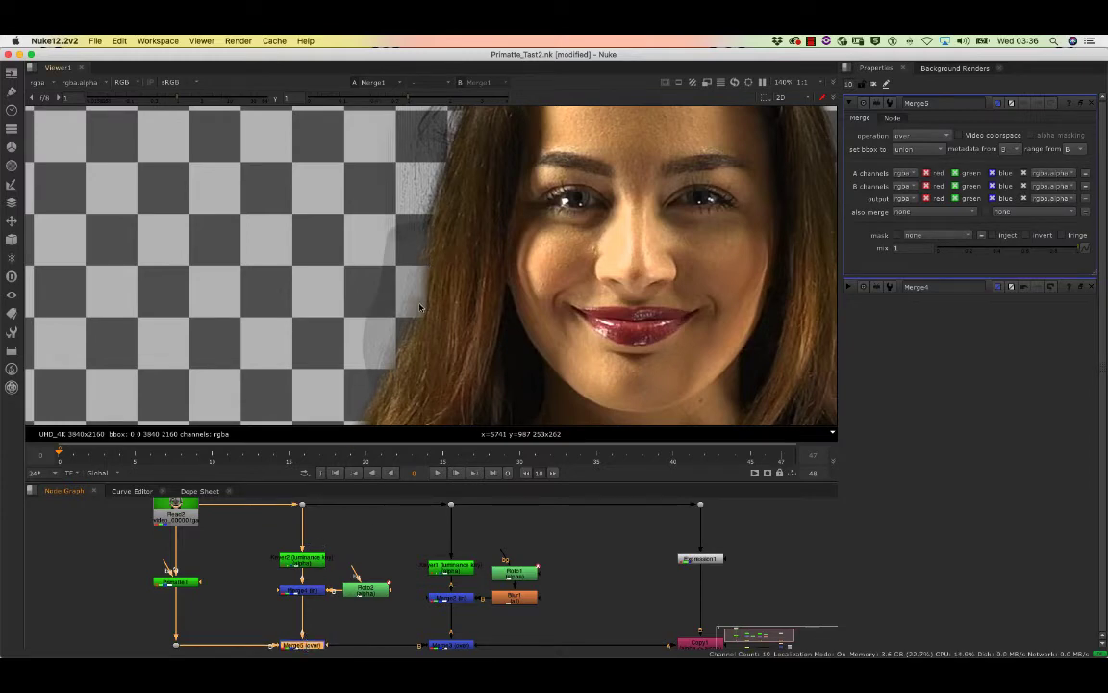
{"action": "left_click", "coordinate": [310, 511]}
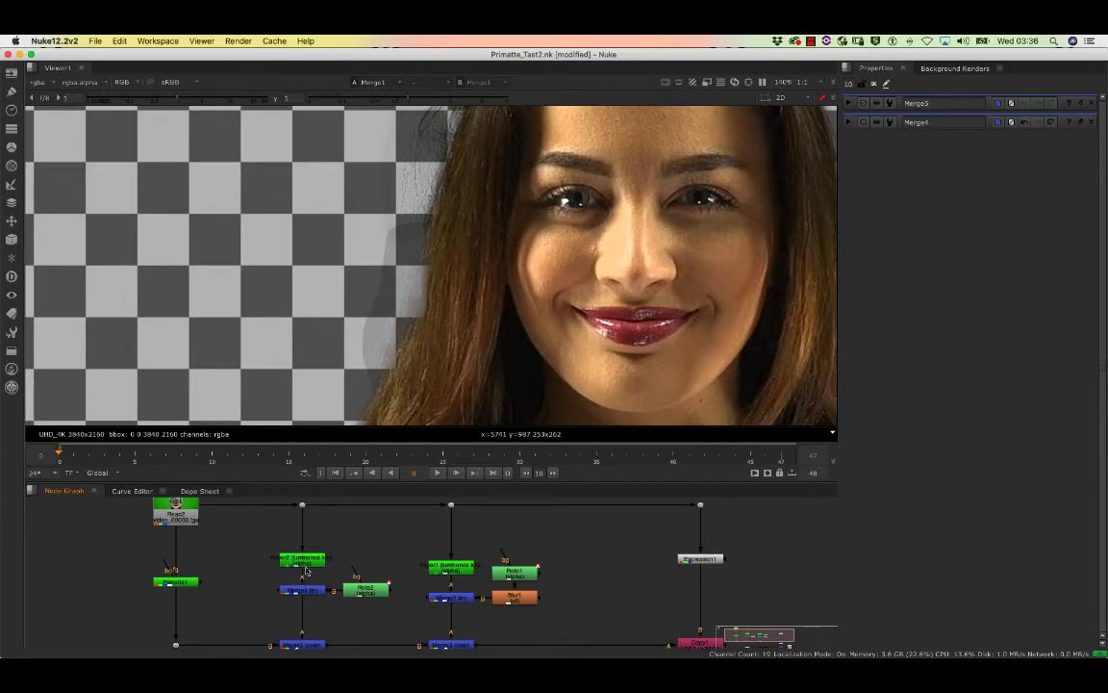
Step: Show Keyer2's alpha channel in the viewer and invert its luminance key
{"action": "left_click", "coordinate": [306, 569]}
{"action": "key", "text": "1"}
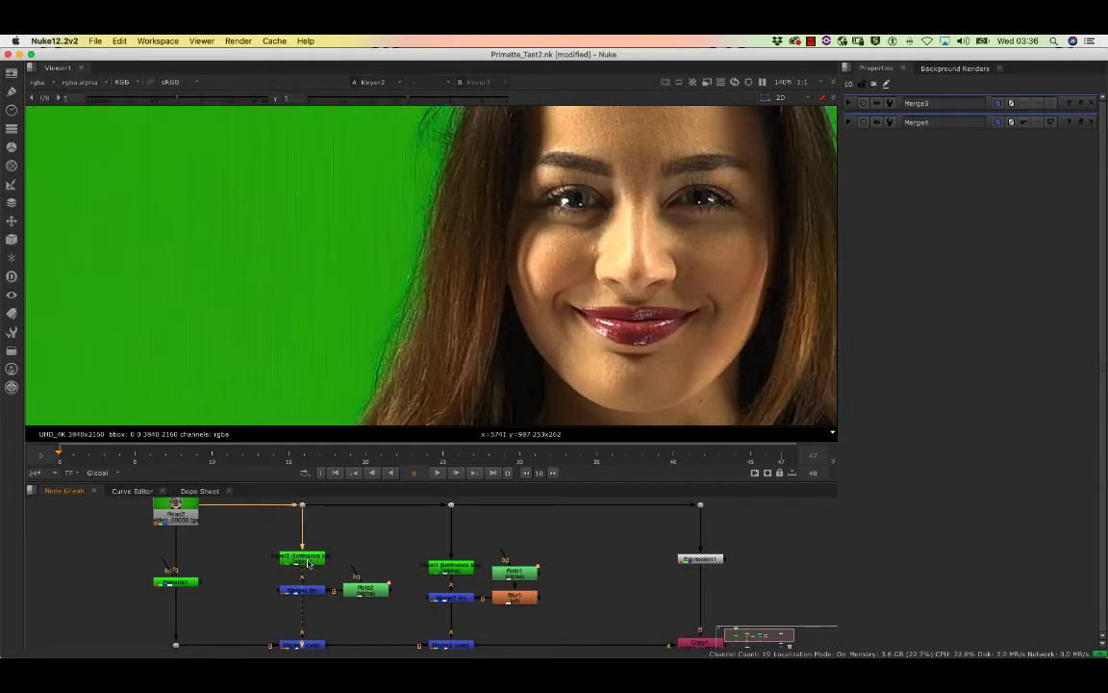
{"action": "double_click", "coordinate": [308, 562]}
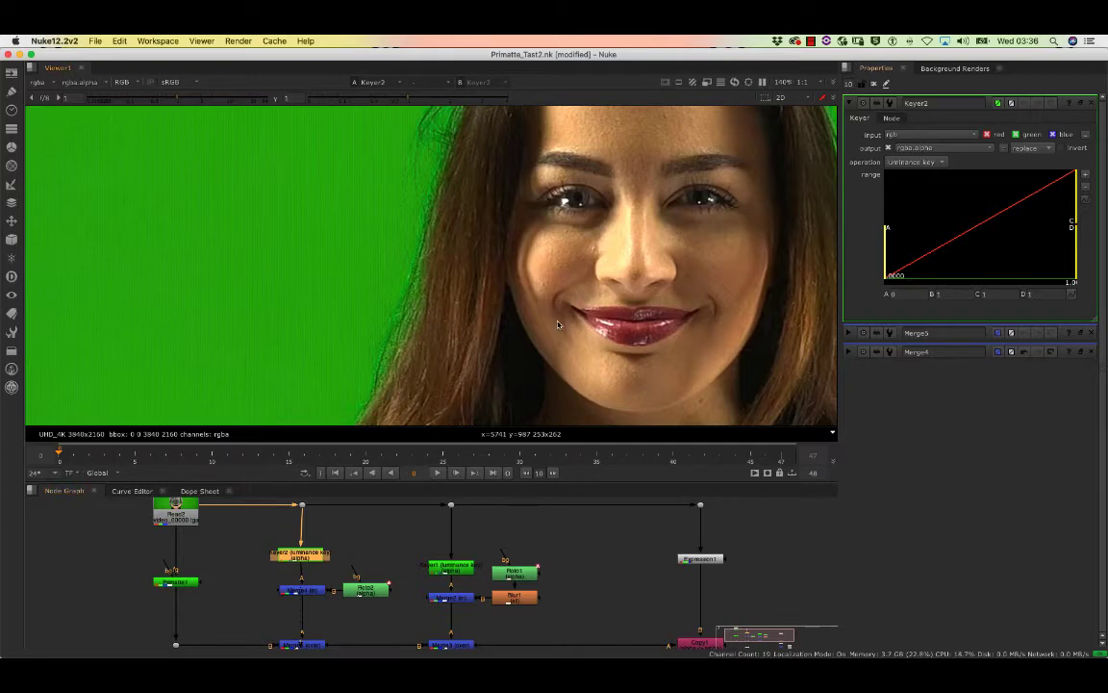
{"action": "key", "text": "a"}
{"action": "scroll", "coordinate": [438, 297], "scroll_direction": "up", "scroll_amount": 2}
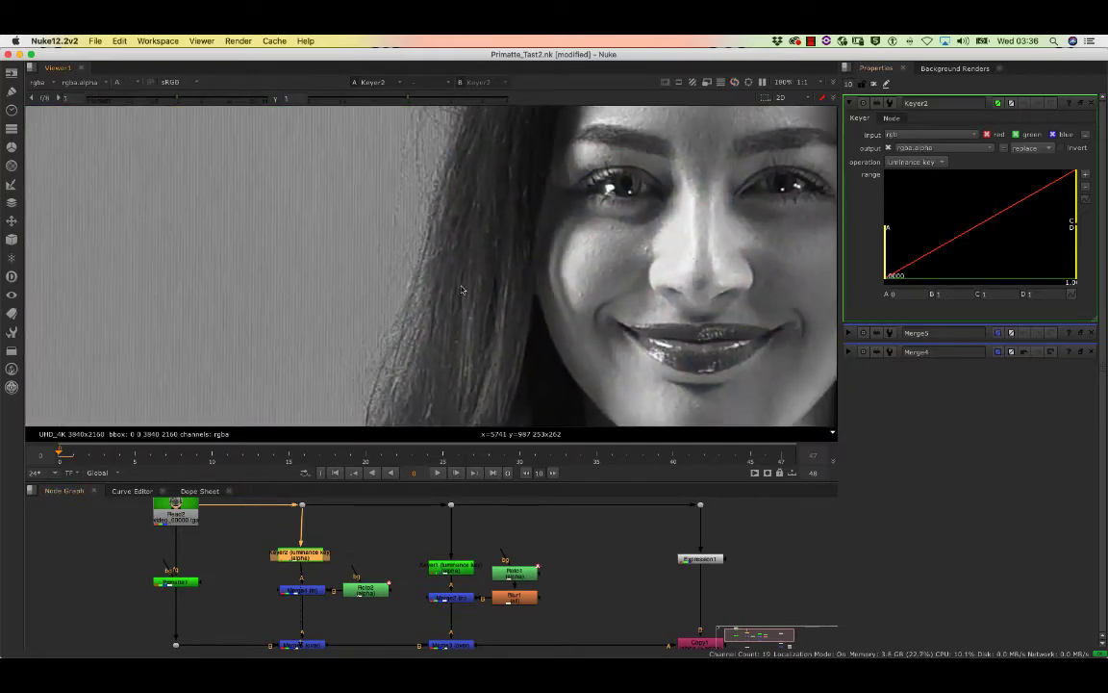
{"action": "left_click_drag", "start_coordinate": [308, 557], "coordinate": [309, 552]}
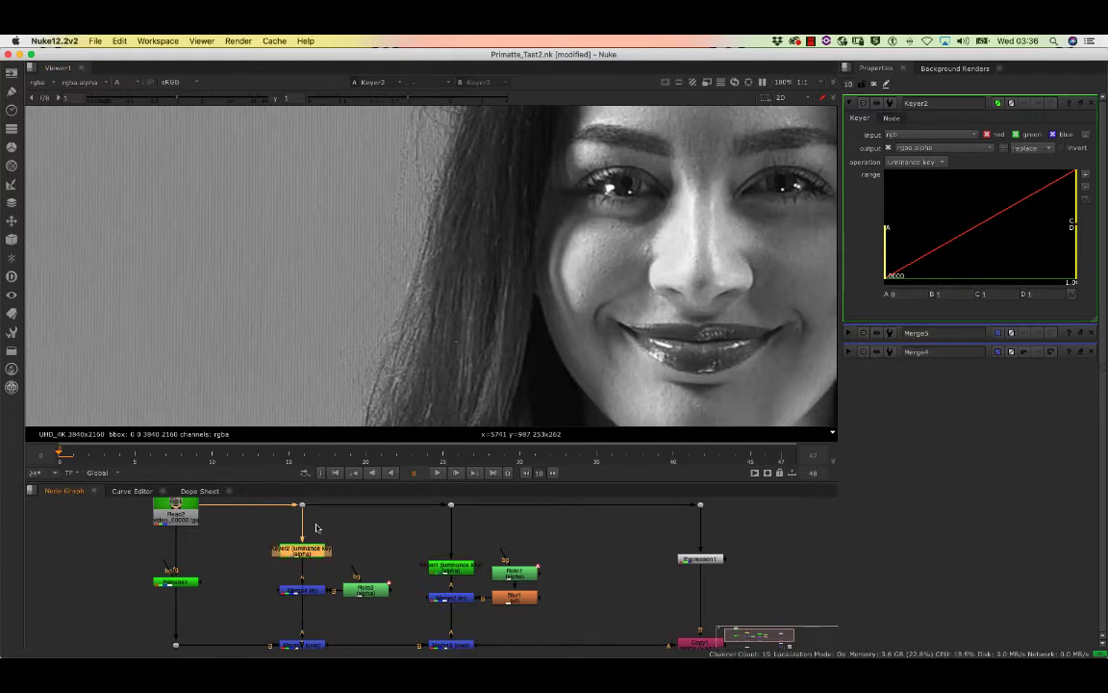
{"action": "left_click", "coordinate": [316, 528]}
{"action": "left_click", "coordinate": [310, 554]}
{"action": "left_click", "coordinate": [1060, 148]}
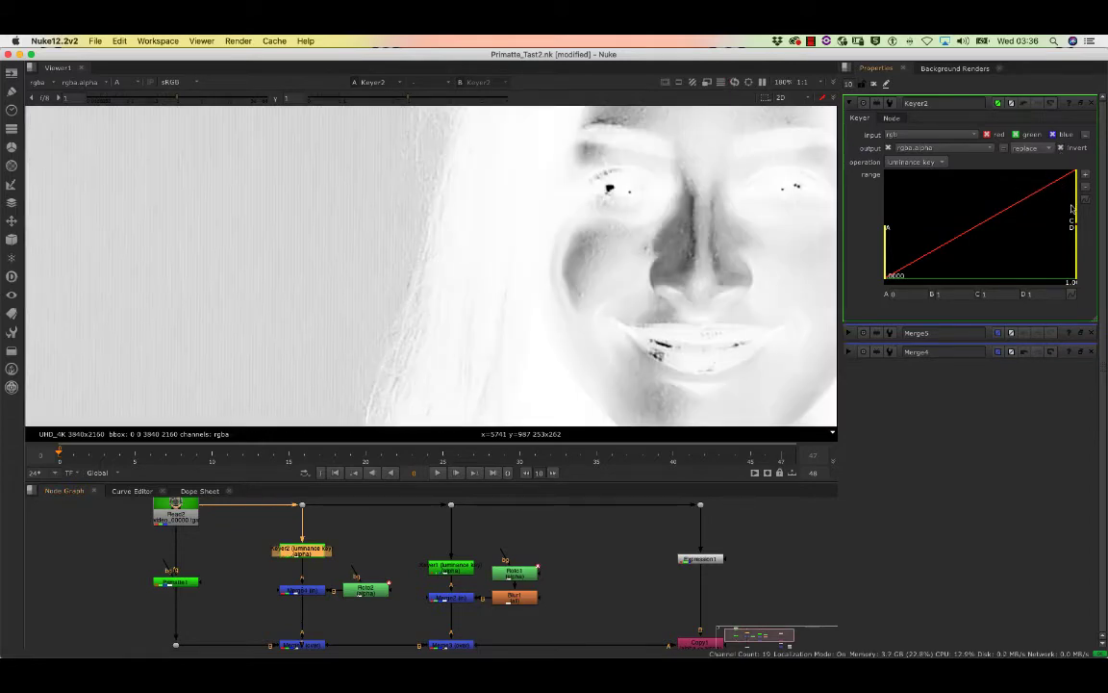
Step: Set the B point of Keyer2's luminance range to about 0.204 to isolate the hair strands from the background
{"action": "left_click_drag", "start_coordinate": [1076, 212], "coordinate": [970, 214]}
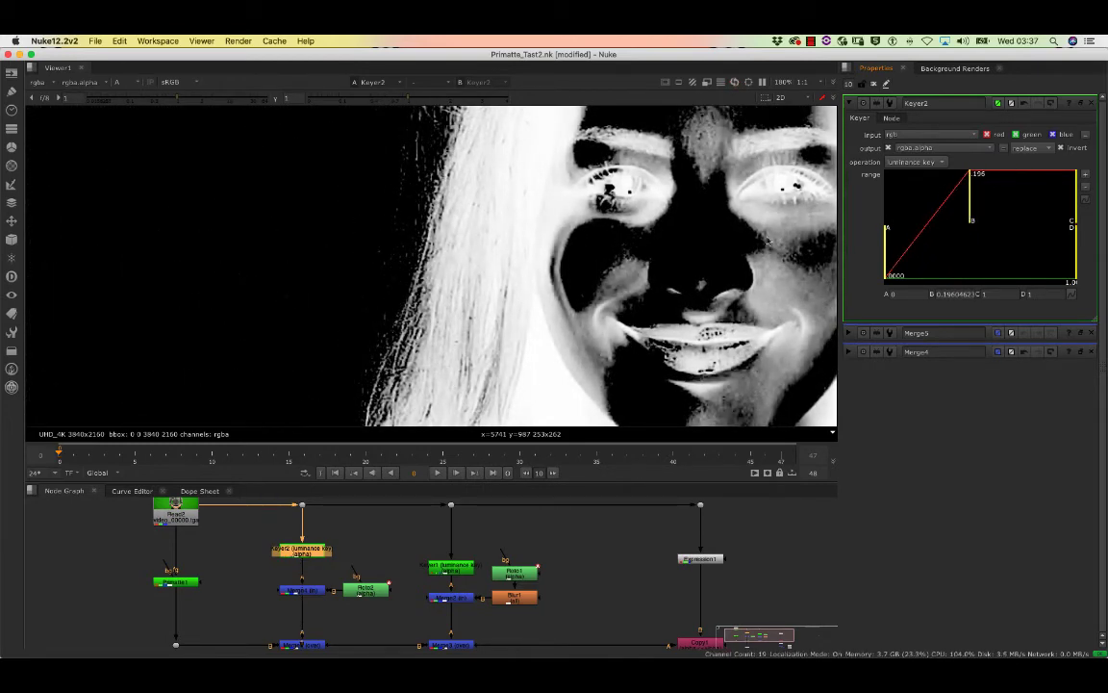
{"action": "scroll", "coordinate": [450, 288], "scroll_direction": "up", "scroll_amount": 3}
{"action": "scroll", "coordinate": [427, 325], "scroll_direction": "down", "scroll_amount": 2}
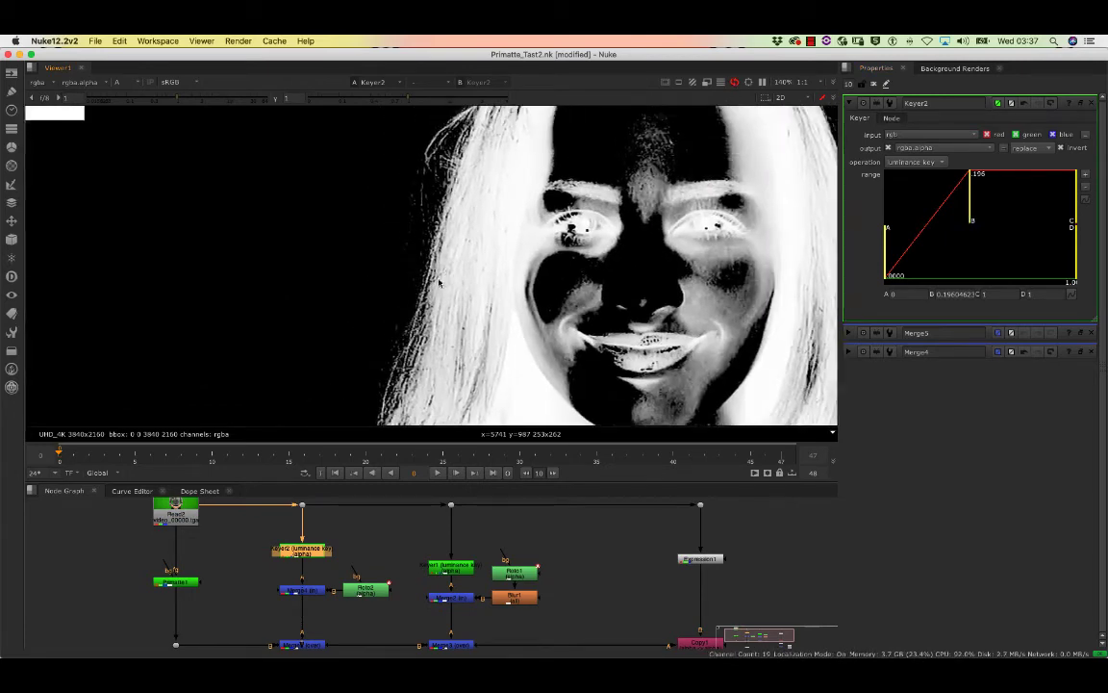
{"action": "scroll", "coordinate": [427, 325], "scroll_direction": "up", "scroll_amount": 3}
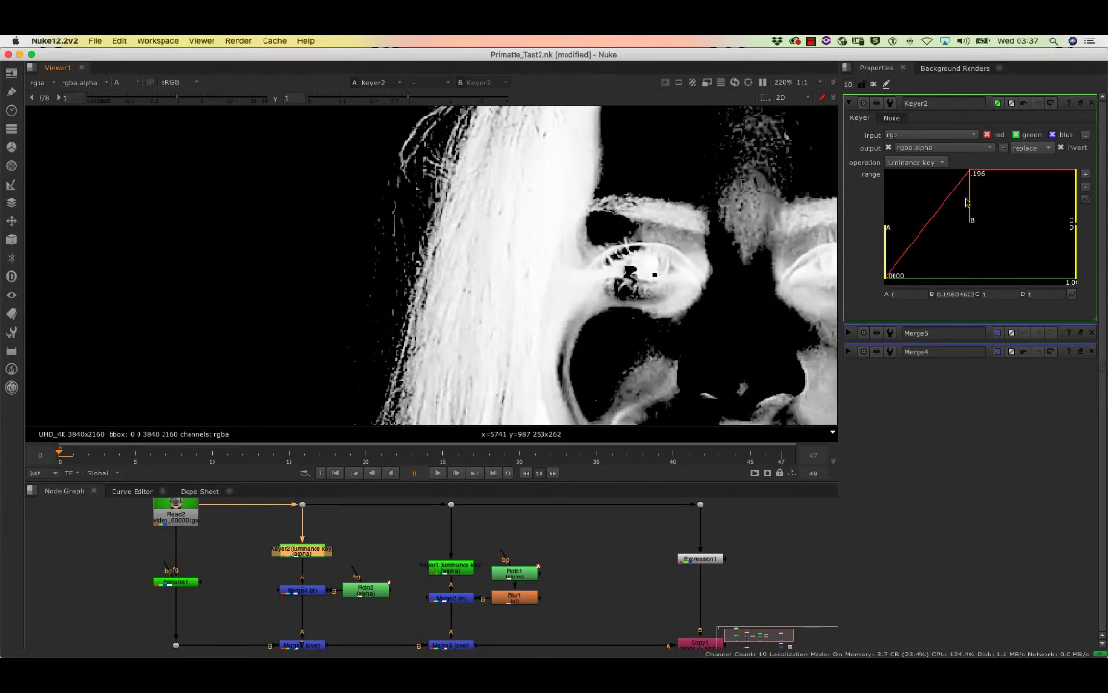
{"action": "left_click_drag", "start_coordinate": [967, 202], "coordinate": [972, 221]}
{"action": "middle_click_drag", "start_coordinate": [519, 321], "coordinate": [563, 205]}
{"action": "scroll", "coordinate": [563, 205], "scroll_direction": "down", "scroll_amount": 5}
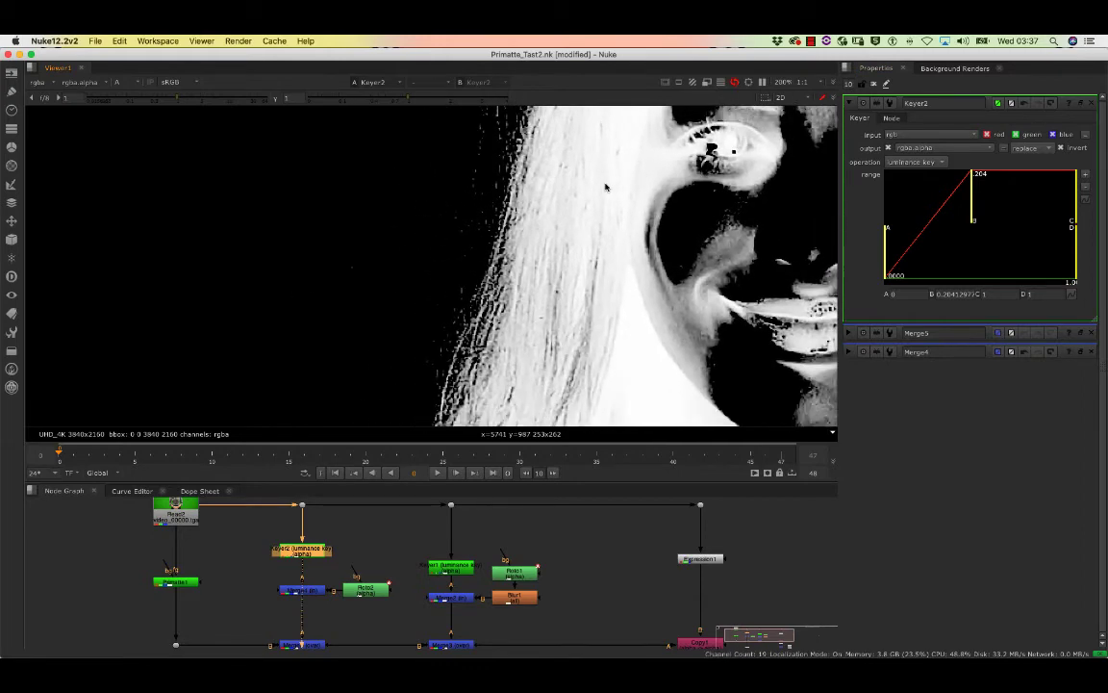
{"action": "scroll", "coordinate": [591, 212], "scroll_direction": "up", "scroll_amount": 2}
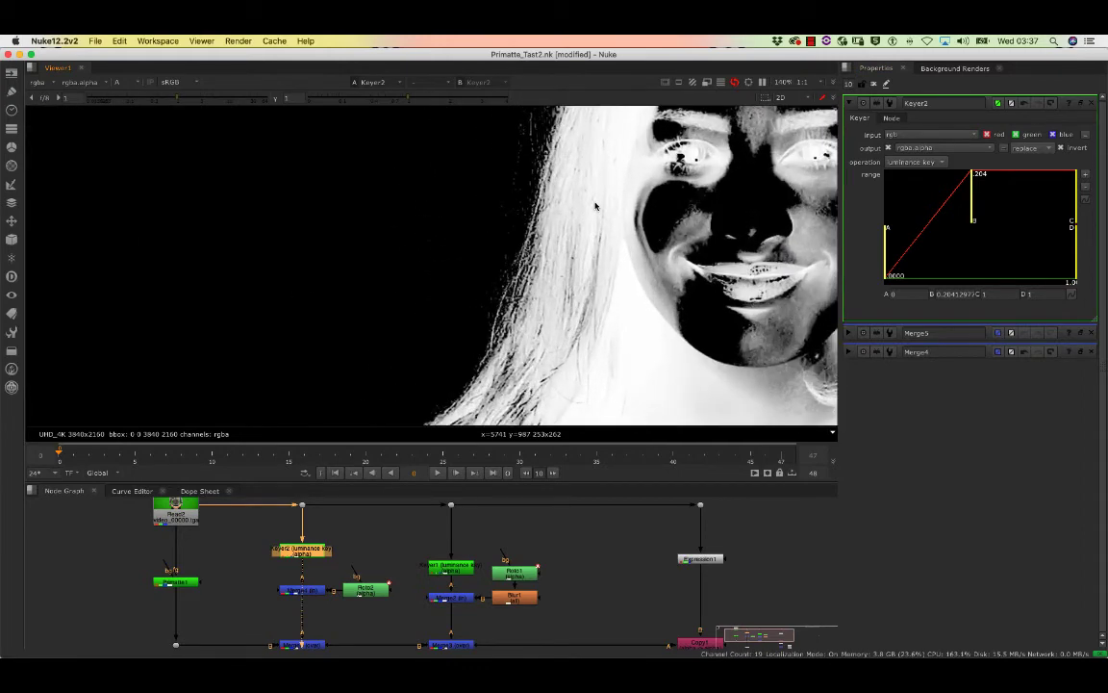
Step: View Merge4's alpha and examine the luminance key limited to the roto shape
{"action": "left_click", "coordinate": [302, 590]}
{"action": "key", "text": "1"}
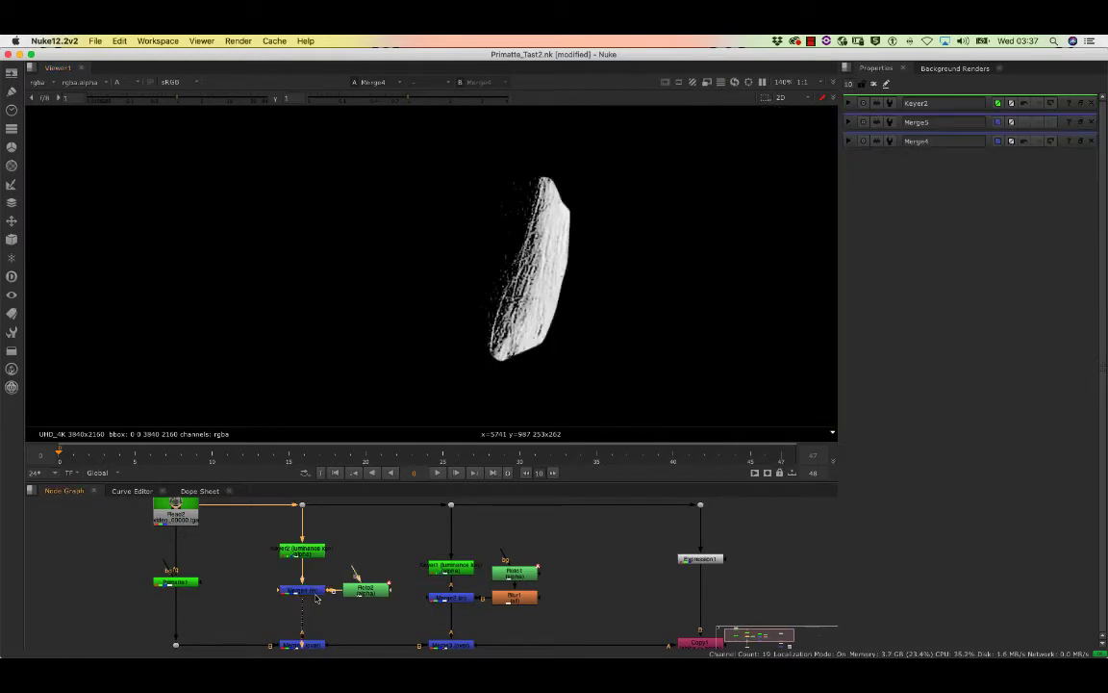
{"action": "scroll", "coordinate": [507, 269], "scroll_direction": "up", "scroll_amount": 3}
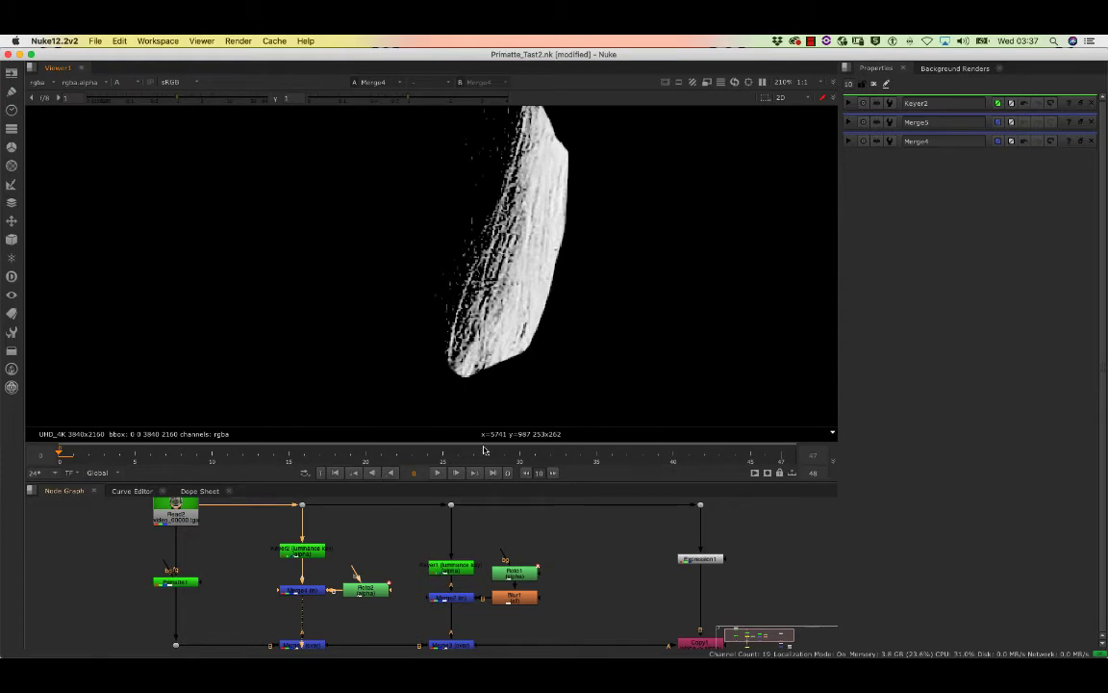
Step: Insert a Blur node between Roto2 and Merge4, arranging Roto2 above it and the Blur beside Merge4
{"action": "left_click", "coordinate": [373, 590]}
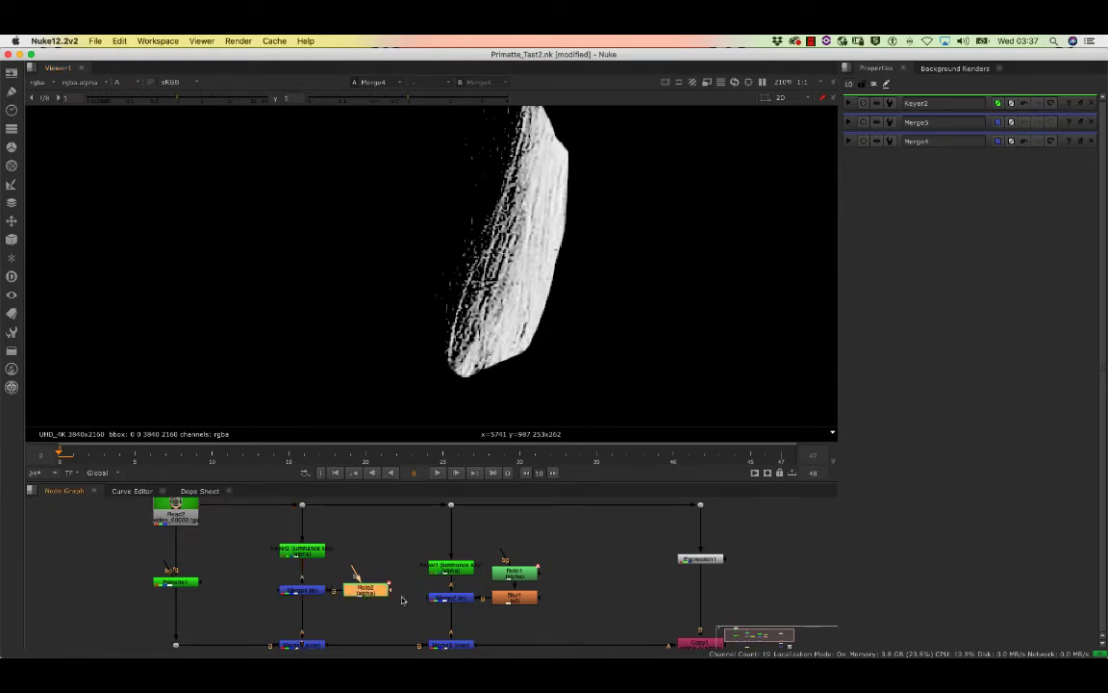
{"action": "left_click", "coordinate": [357, 635]}
{"action": "left_click", "coordinate": [366, 590]}
{"action": "key", "text": "Tab"}
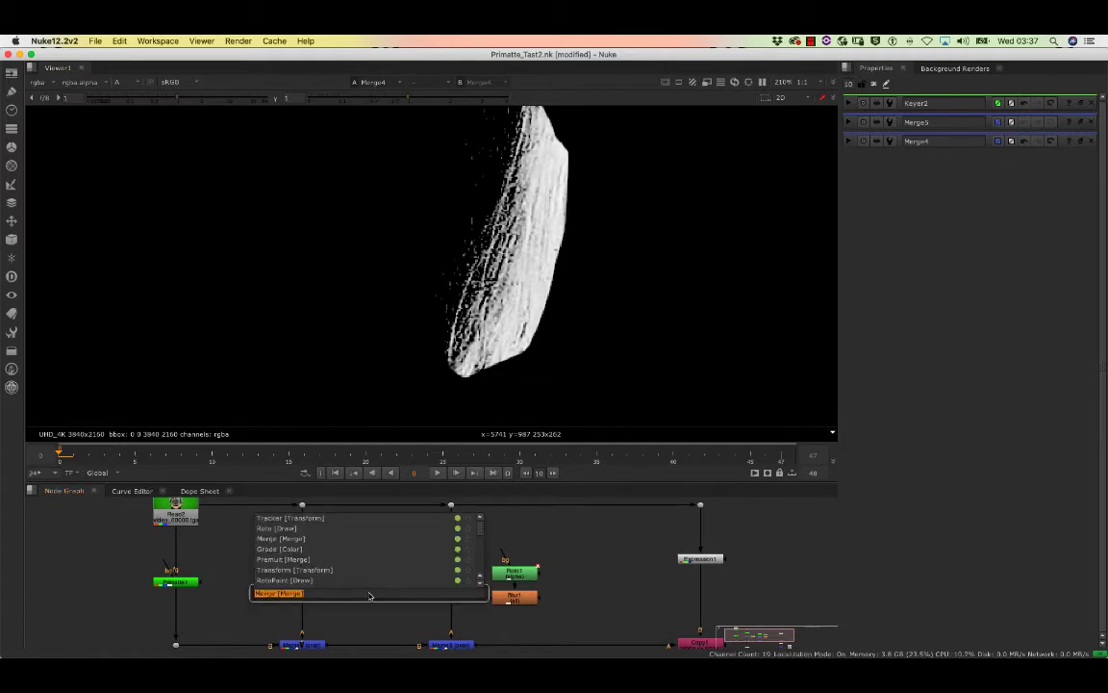
{"action": "type", "text": "b"}
{"action": "left_click", "coordinate": [276, 528]}
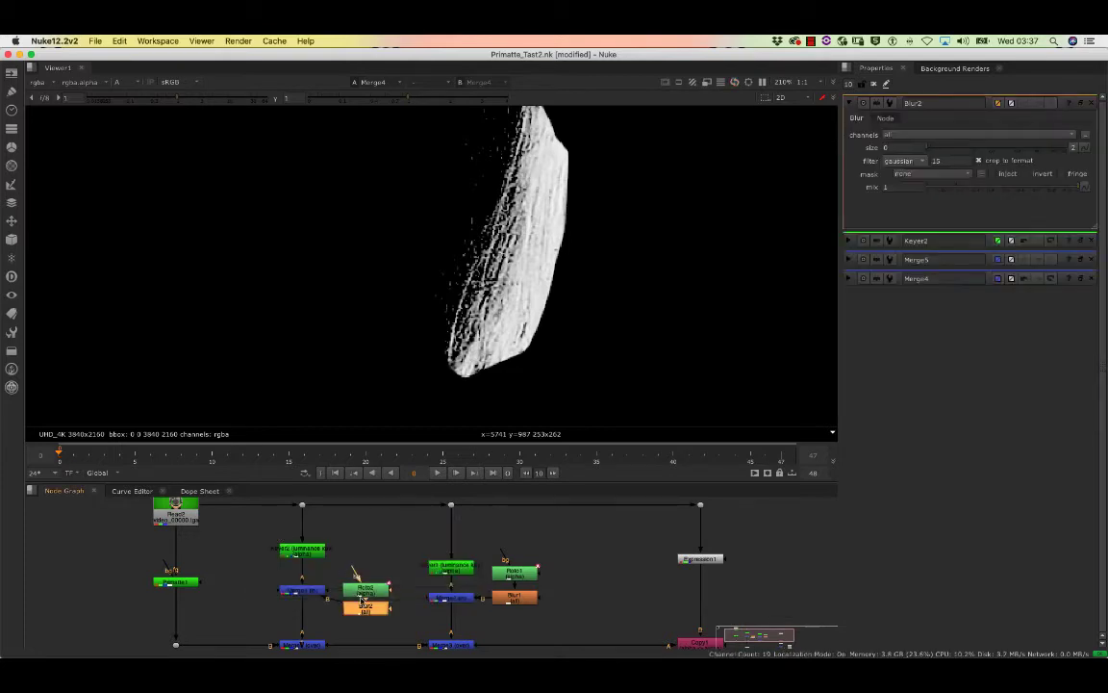
{"action": "left_click_drag", "start_coordinate": [368, 588], "coordinate": [368, 566]}
{"action": "left_click_drag", "start_coordinate": [366, 611], "coordinate": [365, 592]}
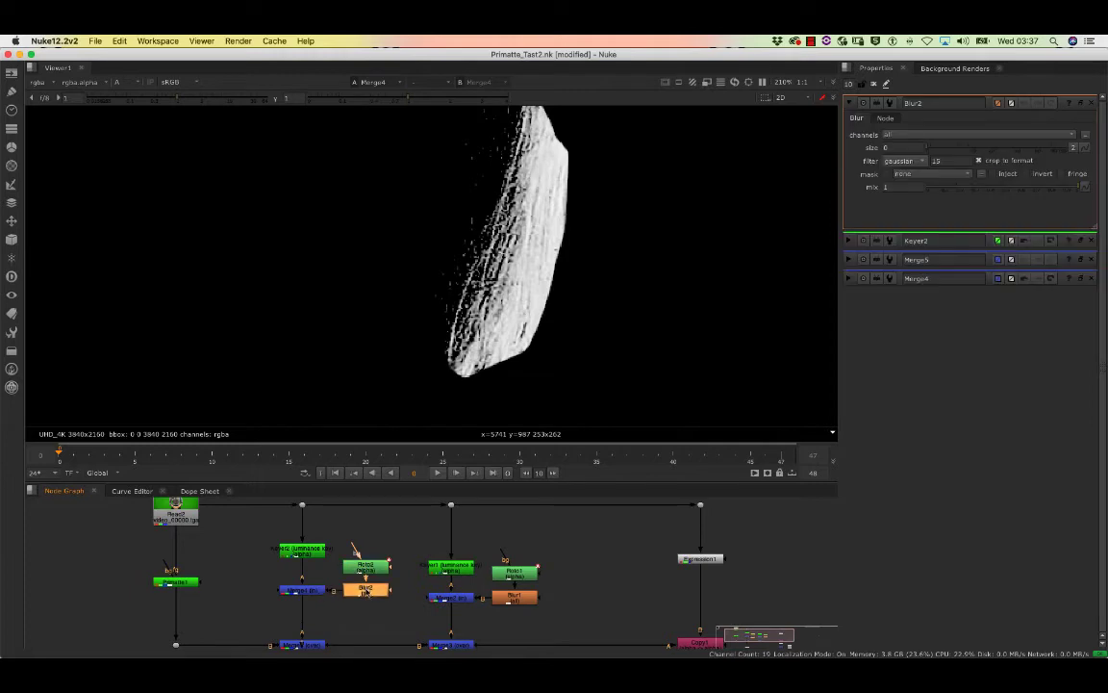
Step: View Merge5's alpha and colour output and compare it with the Primatte result around the hair edge
{"action": "double_click", "coordinate": [301, 644]}
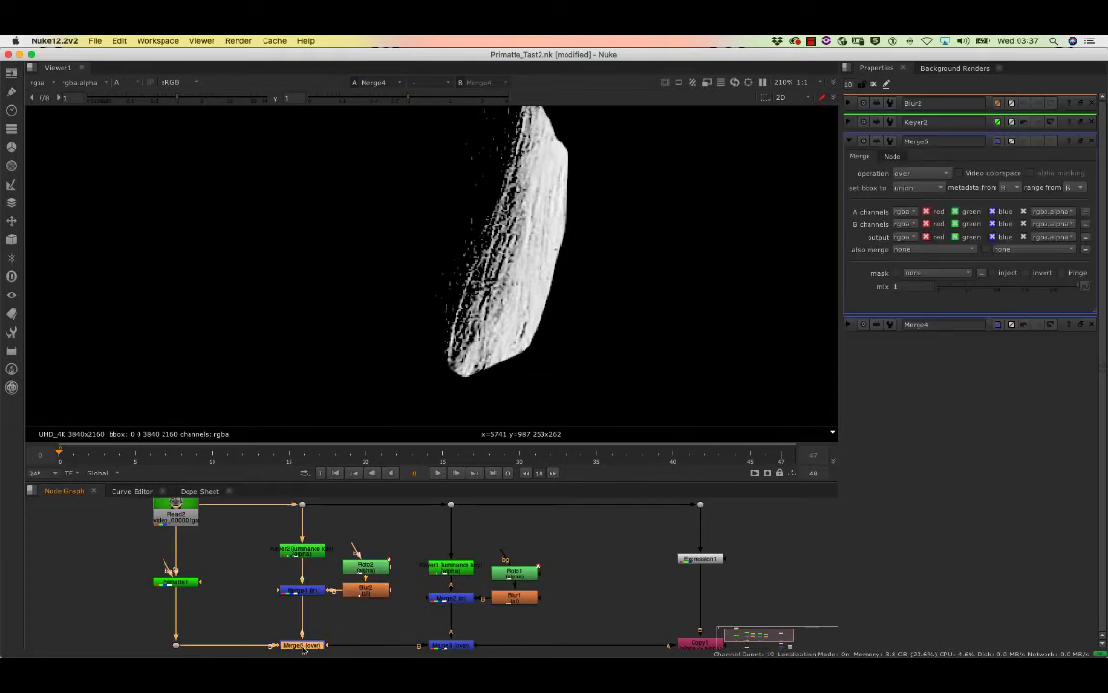
{"action": "key", "text": "1"}
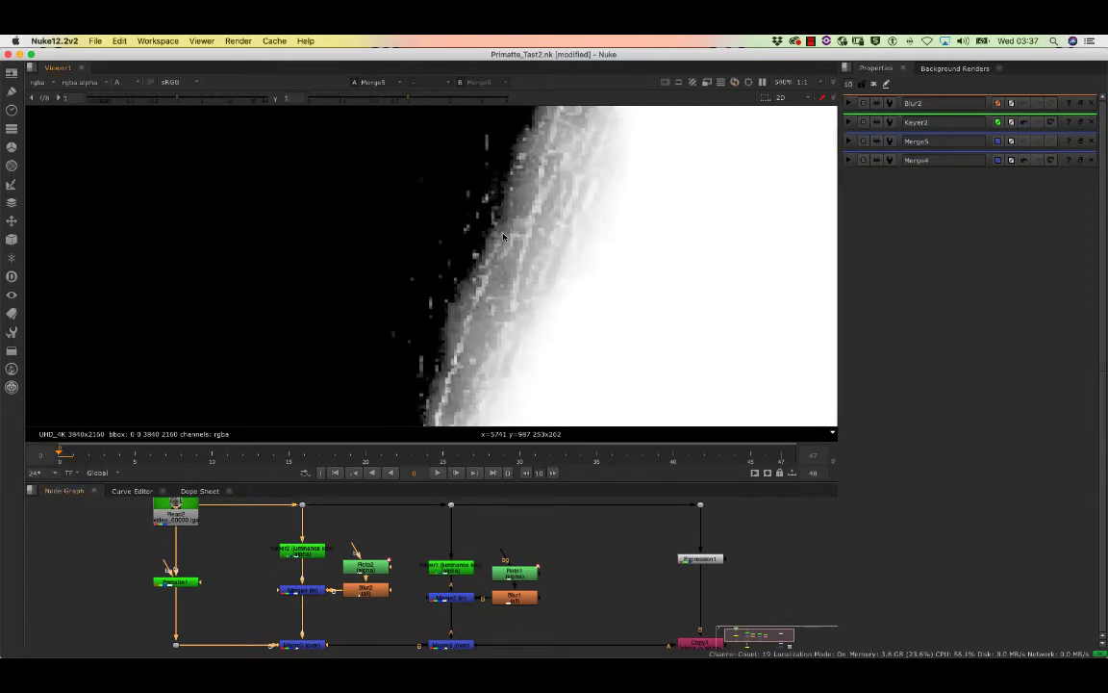
{"action": "scroll", "coordinate": [433, 321], "scroll_direction": "down", "scroll_amount": 5}
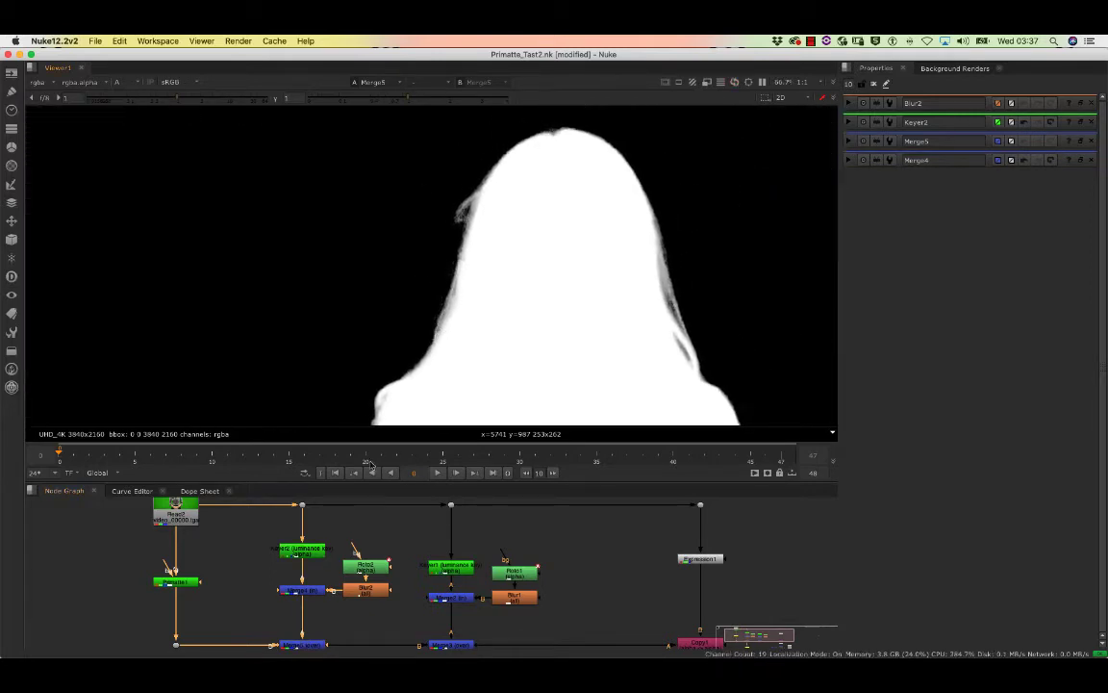
{"action": "key", "text": "a"}
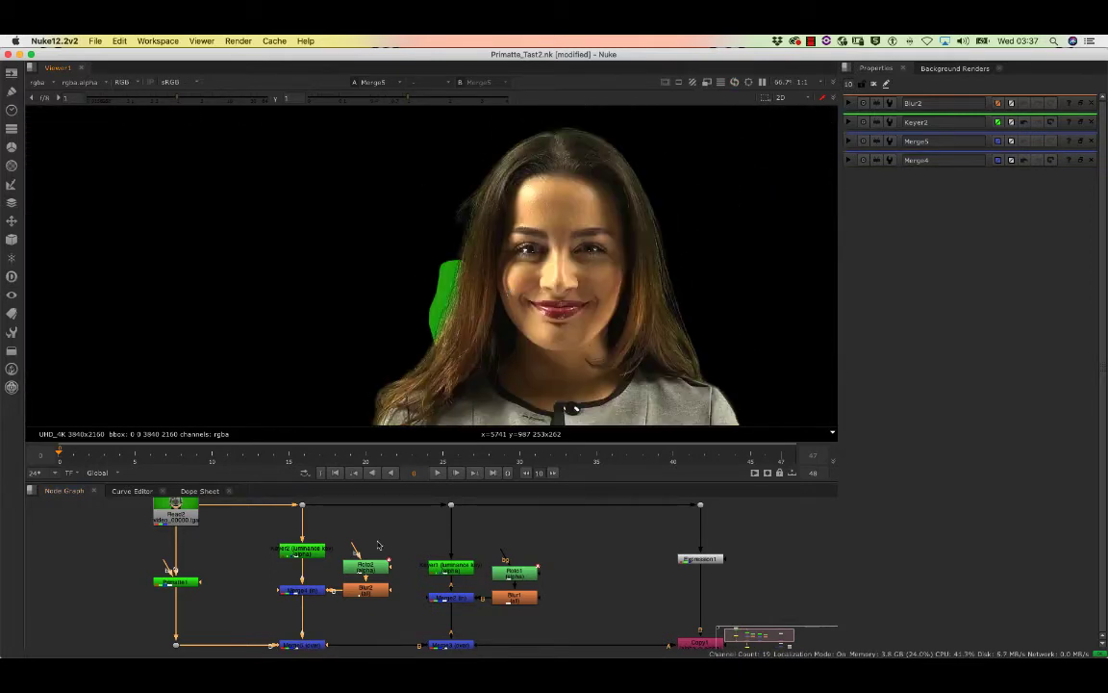
{"action": "scroll", "coordinate": [378, 546], "scroll_direction": "down", "scroll_amount": 3}
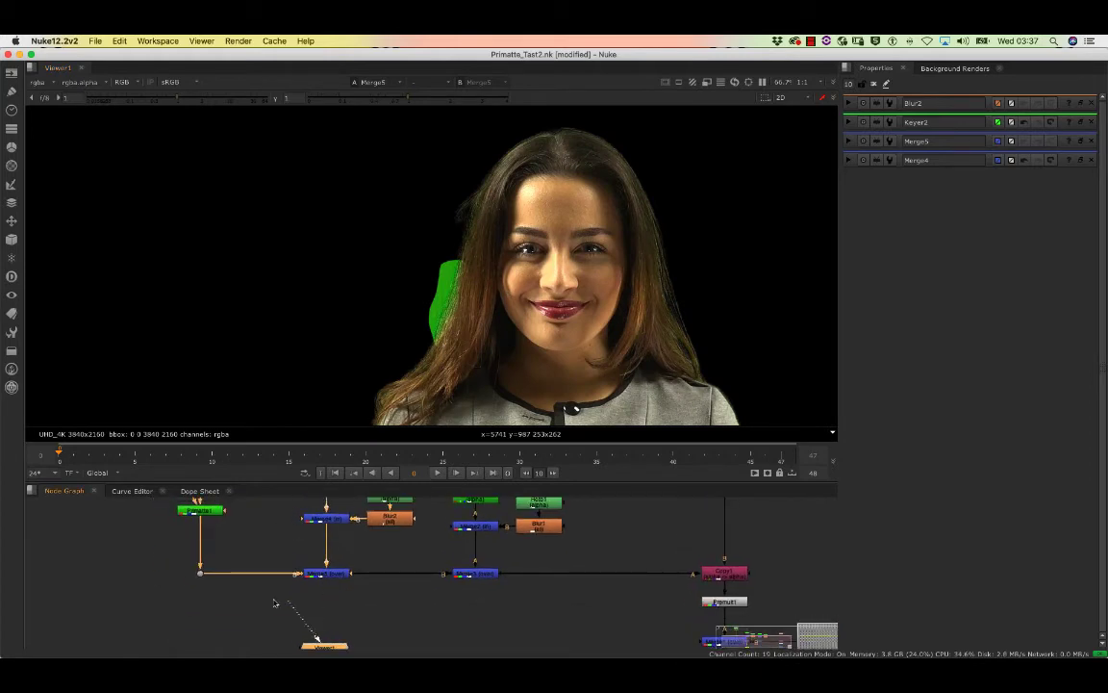
{"action": "scroll", "coordinate": [481, 289], "scroll_direction": "up", "scroll_amount": 3}
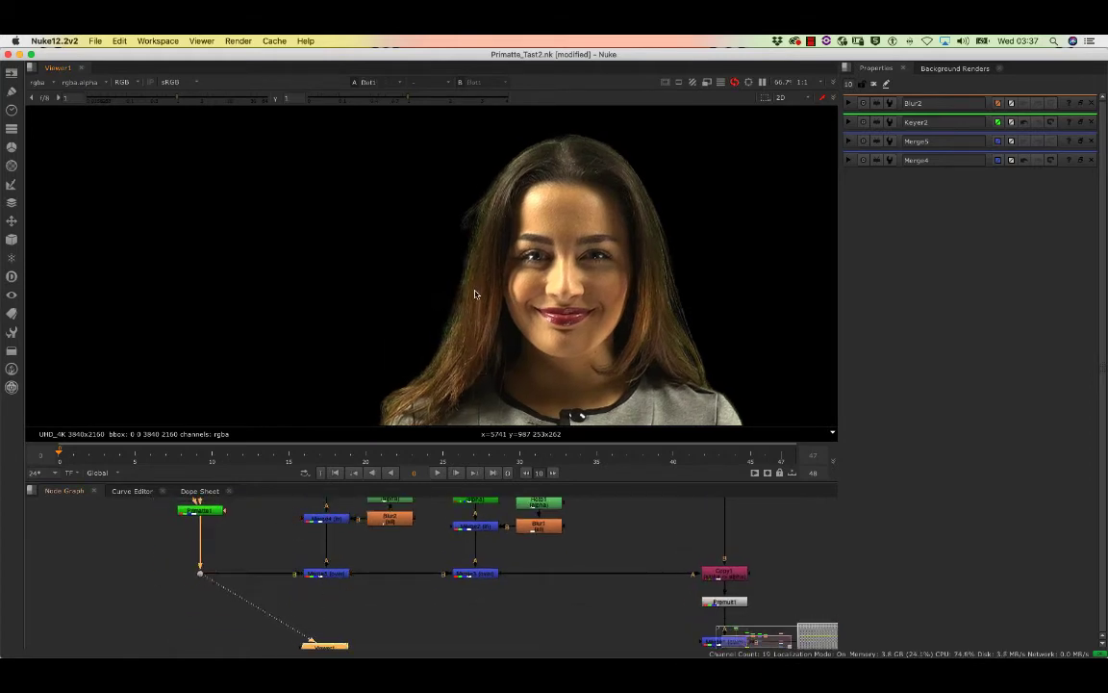
{"action": "scroll", "coordinate": [504, 247], "scroll_direction": "down", "scroll_amount": 3}
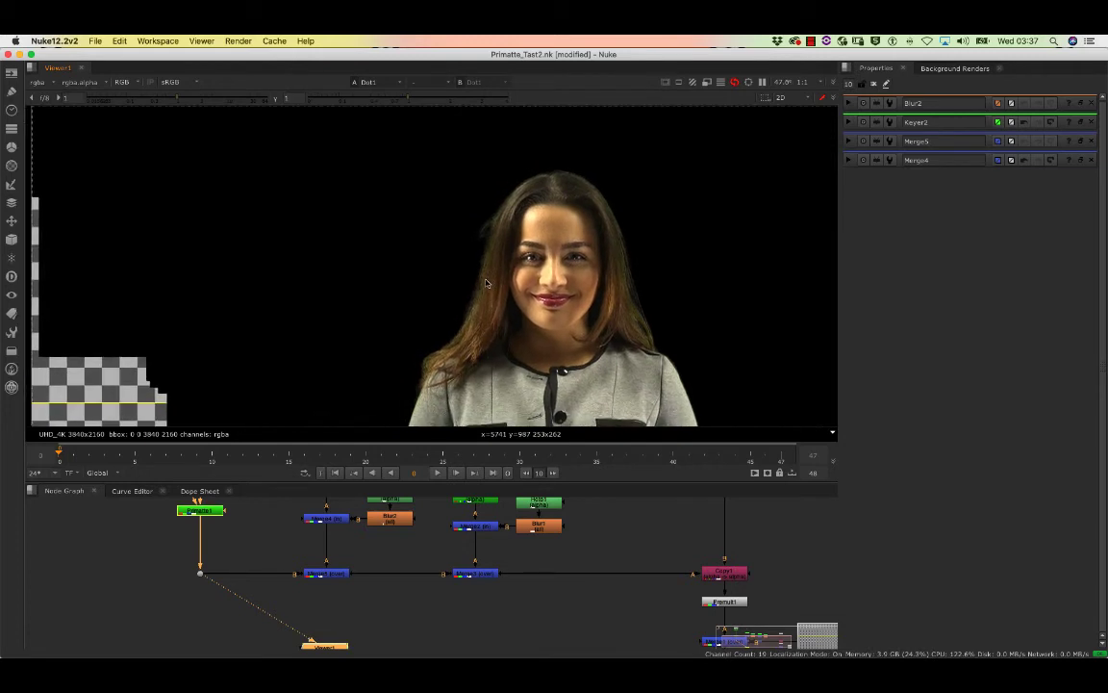
{"action": "scroll", "coordinate": [499, 465], "scroll_direction": "down", "scroll_amount": 3}
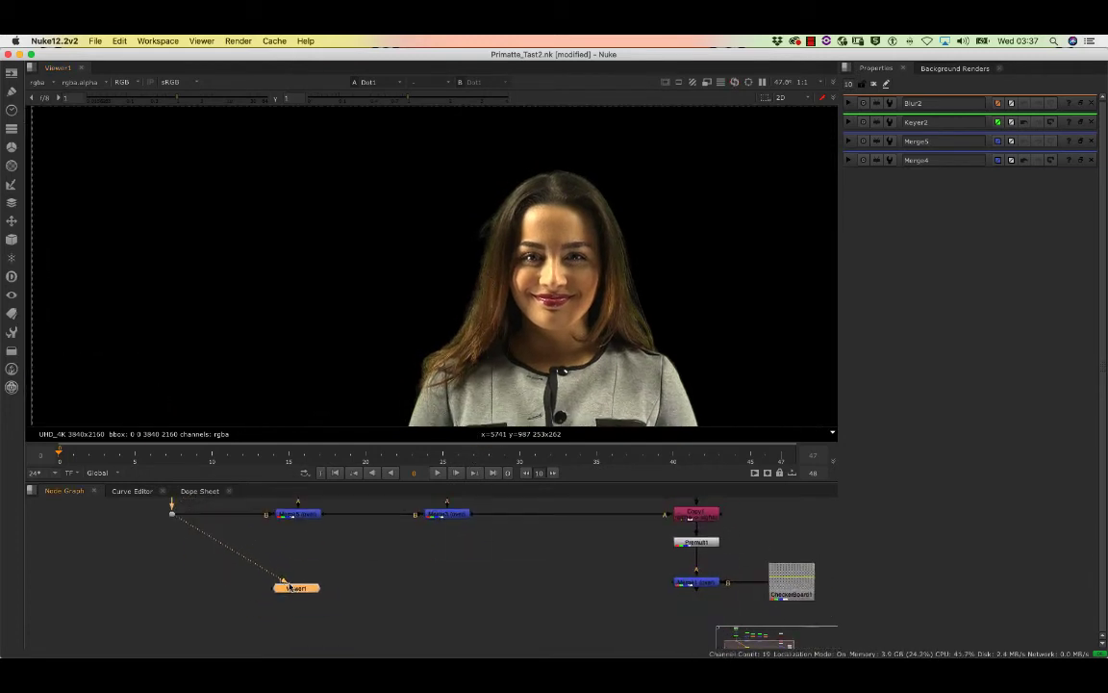
Step: Move the Viewer node clear of the tree, view Merge1's checkerboard composite and inspect the hair edge up close
{"action": "left_click_drag", "start_coordinate": [301, 596], "coordinate": [153, 618]}
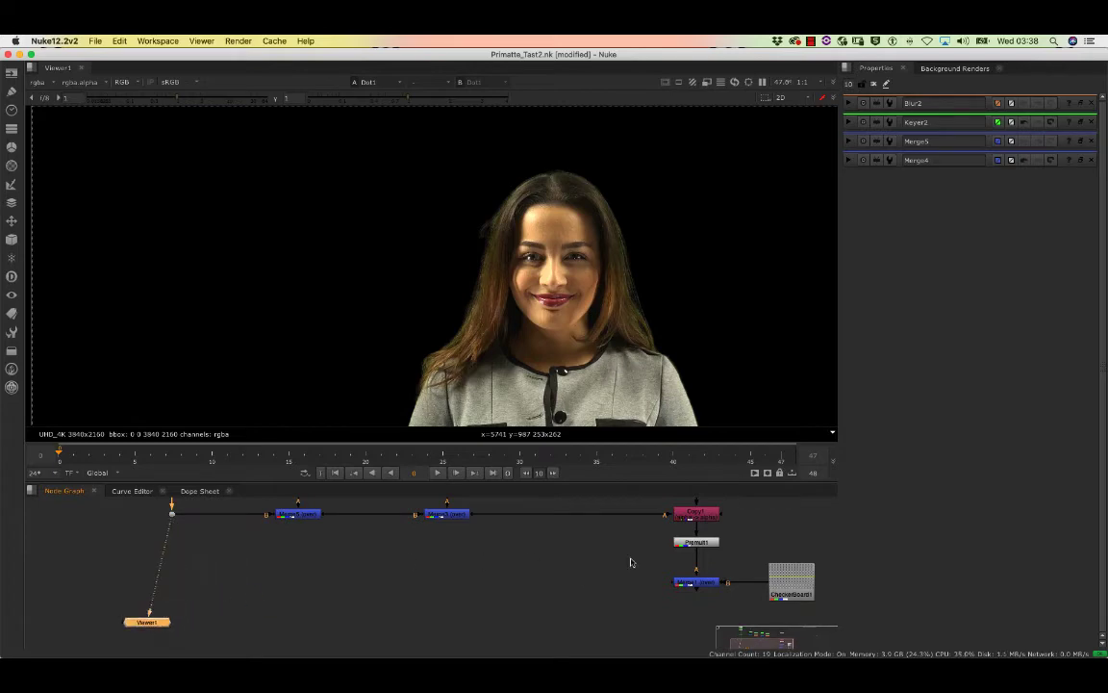
{"action": "left_click", "coordinate": [689, 583]}
{"action": "key", "text": "1"}
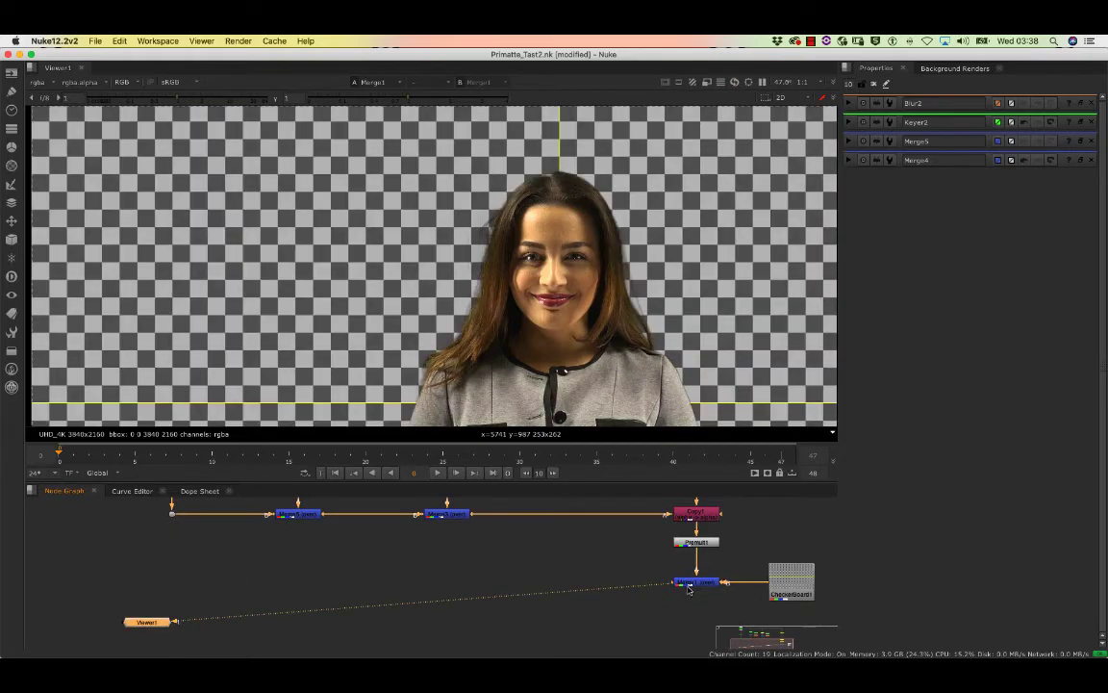
{"action": "scroll", "coordinate": [515, 306], "scroll_direction": "up", "scroll_amount": 5}
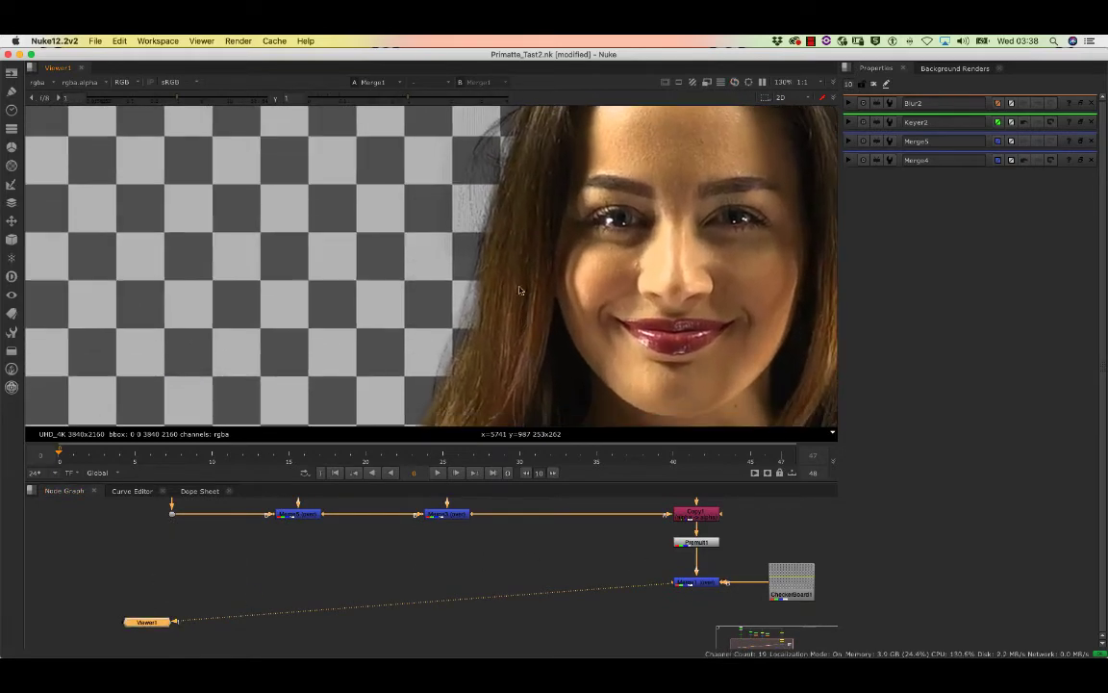
{"action": "scroll", "coordinate": [522, 141], "scroll_direction": "up", "scroll_amount": 3}
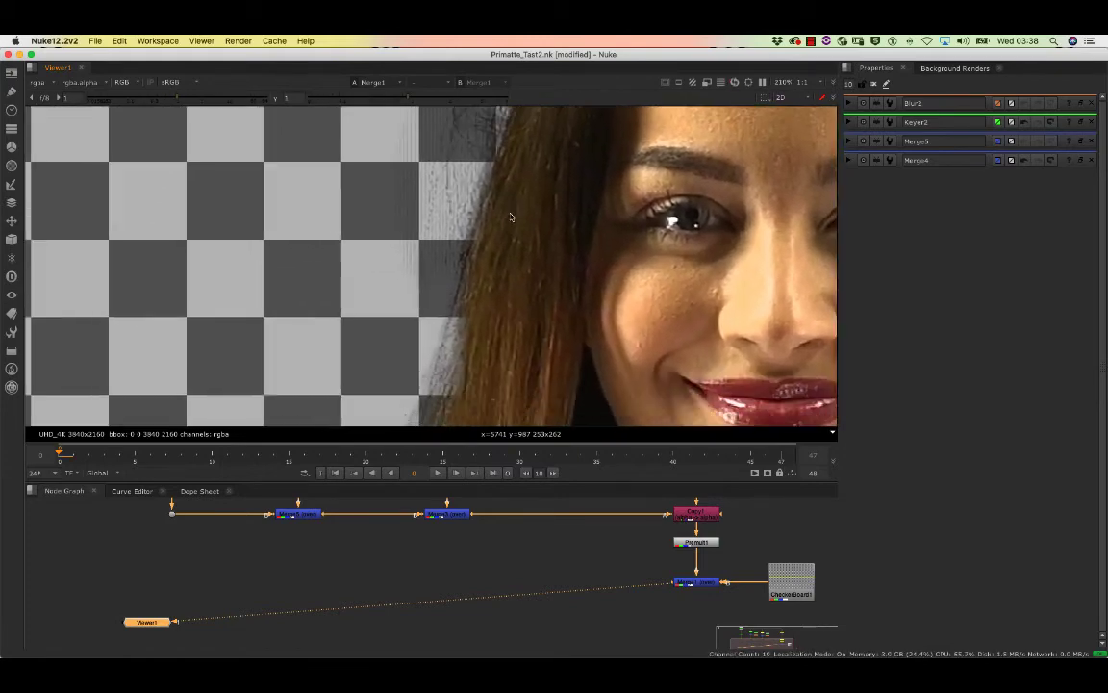
{"action": "scroll", "coordinate": [500, 244], "scroll_direction": "down", "scroll_amount": 4}
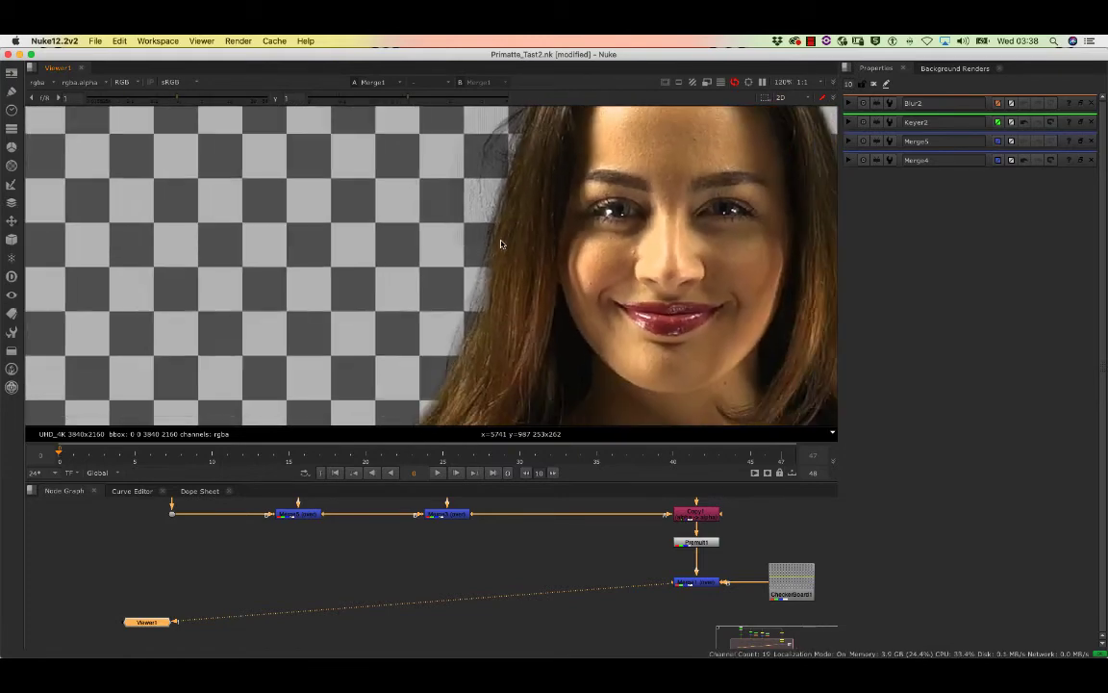
Step: Play the checkerboard composite to check the hair edge in motion, review the key branches and stop playback
{"action": "double_click", "coordinate": [297, 515]}
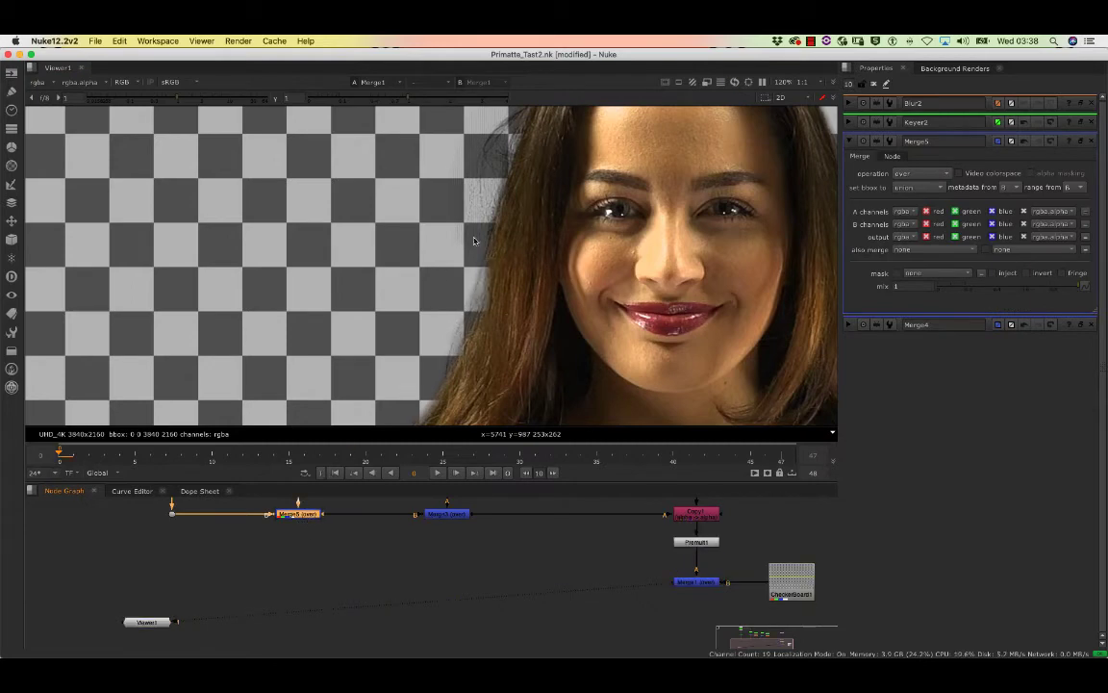
{"action": "scroll", "coordinate": [505, 269], "scroll_direction": "down", "scroll_amount": 2}
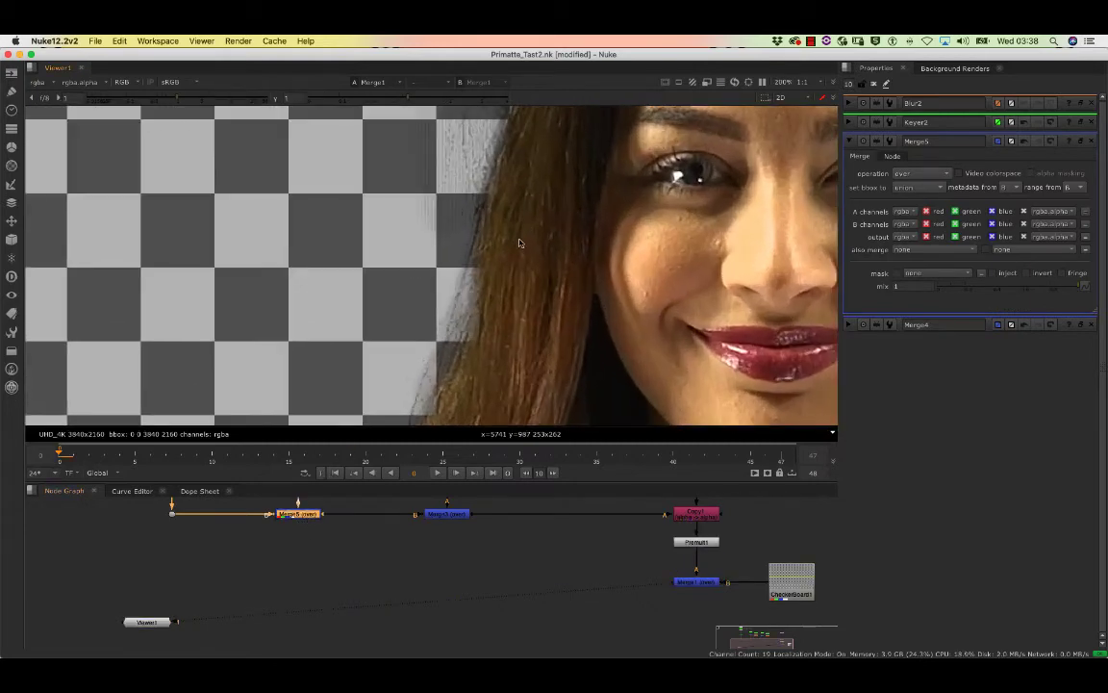
{"action": "scroll", "coordinate": [525, 183], "scroll_direction": "down", "scroll_amount": 2}
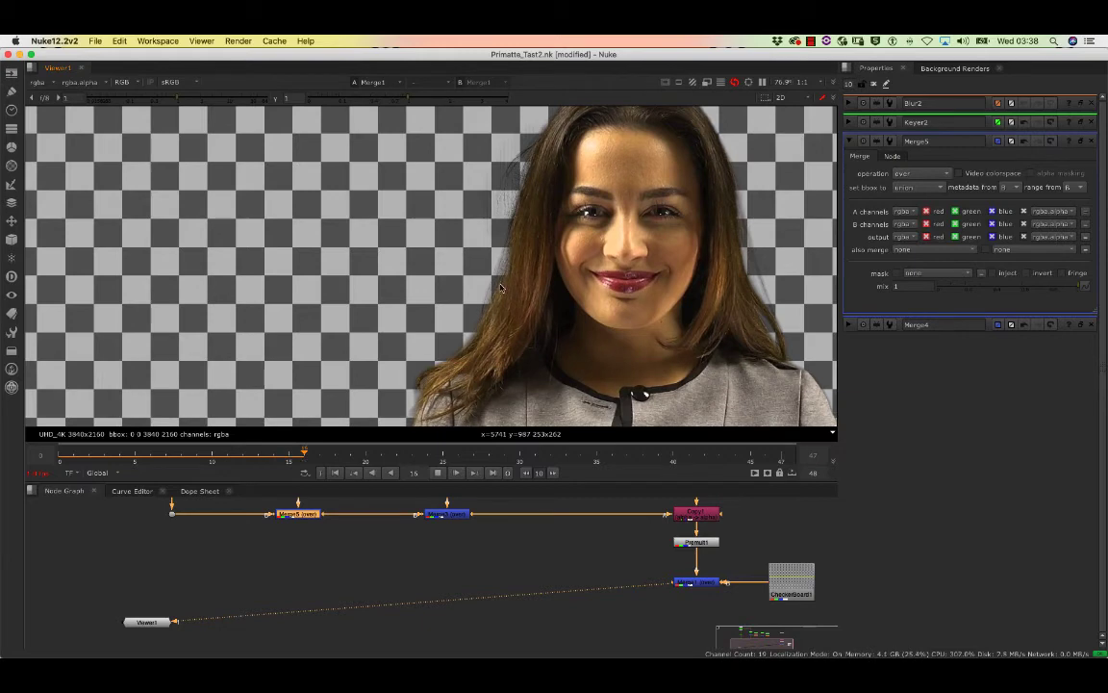
{"action": "middle_click_drag", "start_coordinate": [370, 520], "coordinate": [367, 654]}
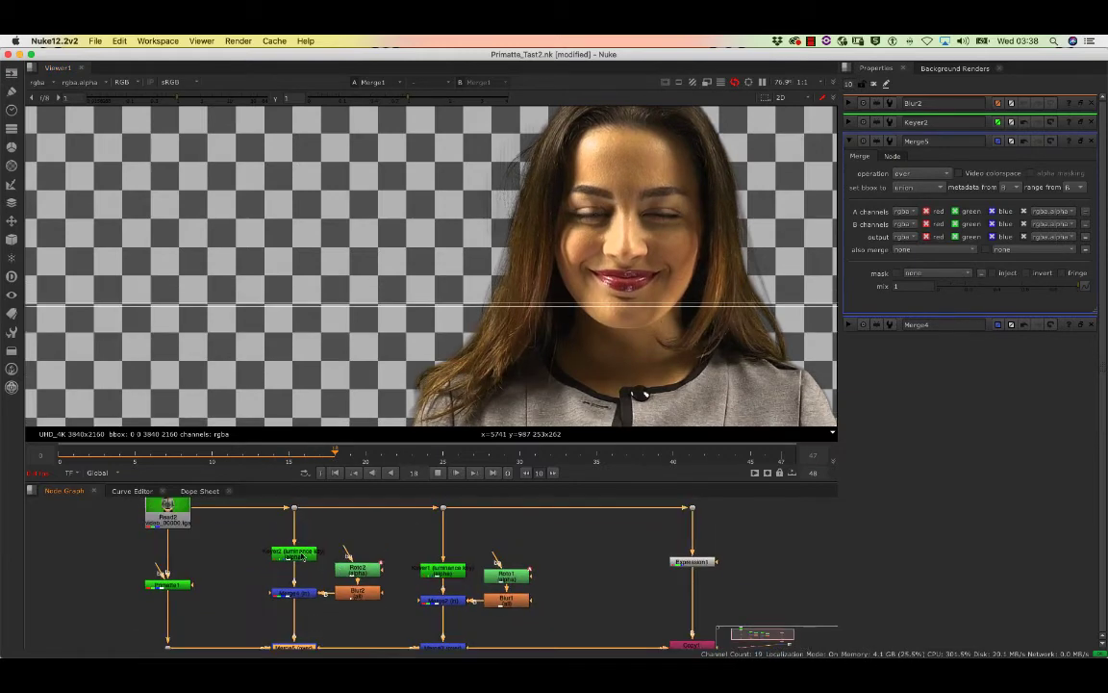
{"action": "mouse_move", "coordinate": [403, 556]}
{"action": "middle_mouse_down"}
{"action": "mouse_move", "coordinate": [414, 491]}
{"action": "mouse_move", "coordinate": [415, 536]}
{"action": "middle_mouse_up"}
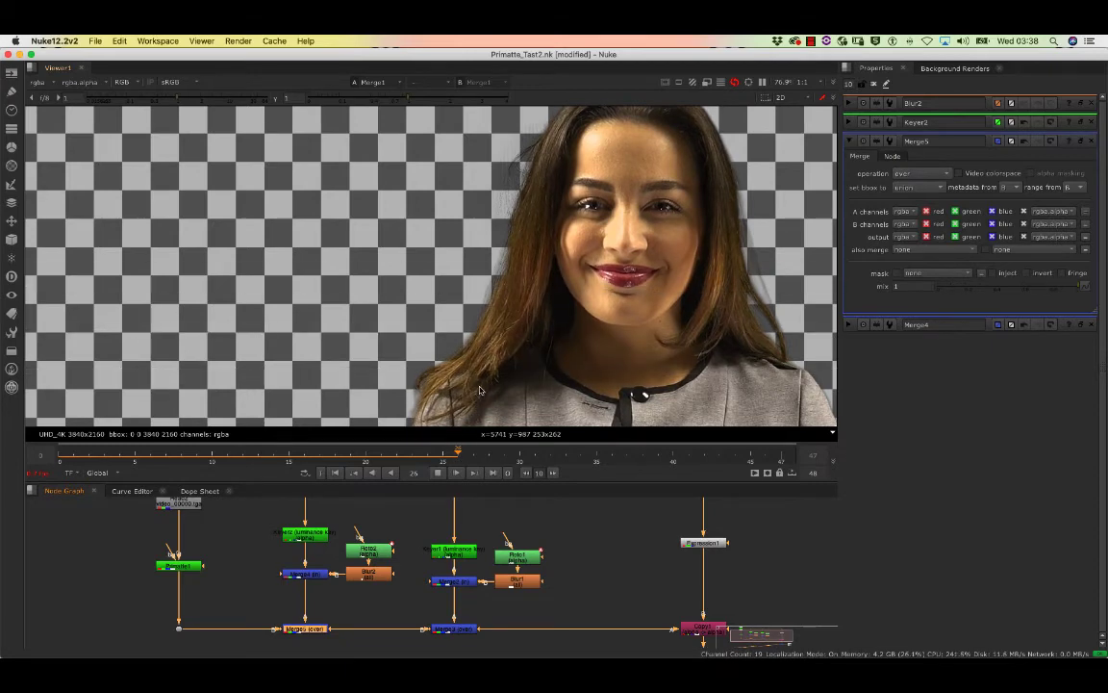
{"action": "left_click", "coordinate": [440, 471]}
{"action": "middle_click_drag", "start_coordinate": [512, 222], "coordinate": [460, 220]}
{"action": "scroll", "coordinate": [521, 234], "scroll_direction": "up", "scroll_amount": 2}
{"action": "scroll", "coordinate": [521, 239], "scroll_direction": "down", "scroll_amount": 3}
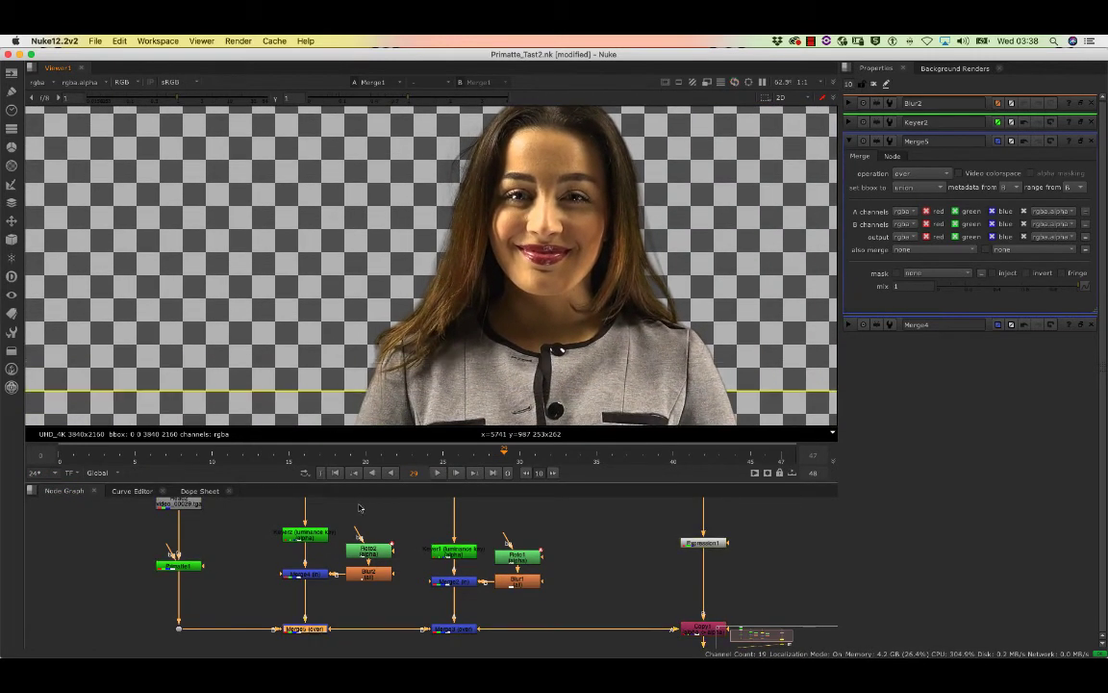
Step: Shift the Keyer1 branch with its Roto1, Blur1, merges and top dot closer to the Expression1 branch
{"action": "key", "text": "f"}
{"action": "scroll", "coordinate": [337, 558], "scroll_direction": "up", "scroll_amount": 4}
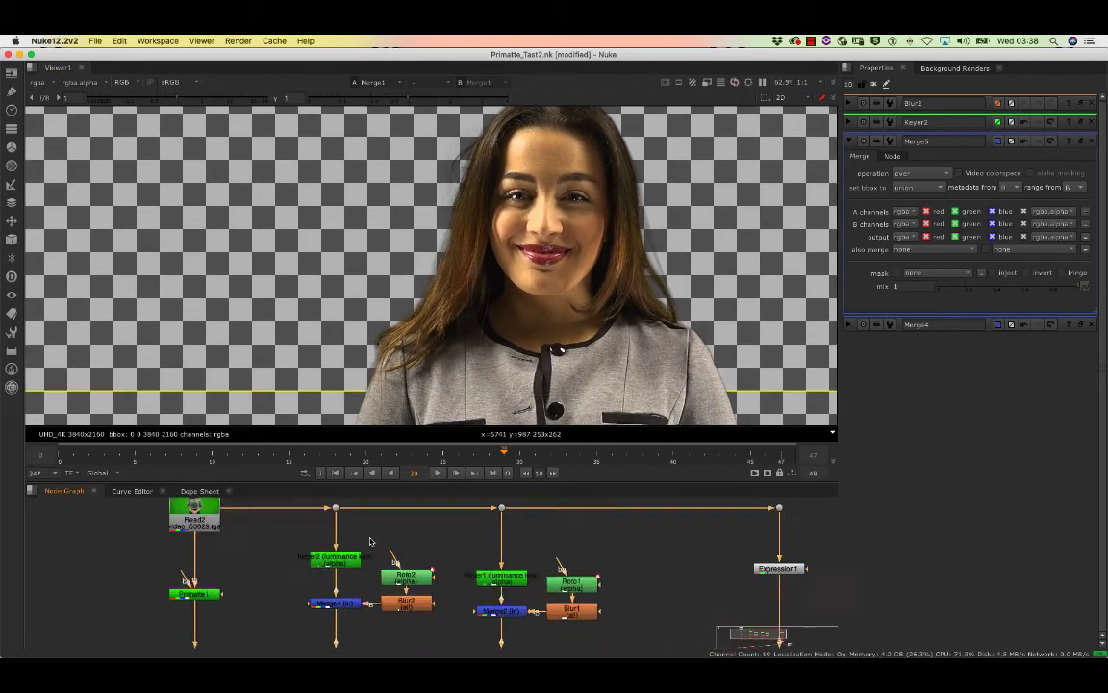
{"action": "scroll", "coordinate": [356, 567], "scroll_direction": "down", "scroll_amount": 4}
{"action": "middle_click_drag", "start_coordinate": [388, 573], "coordinate": [341, 574]}
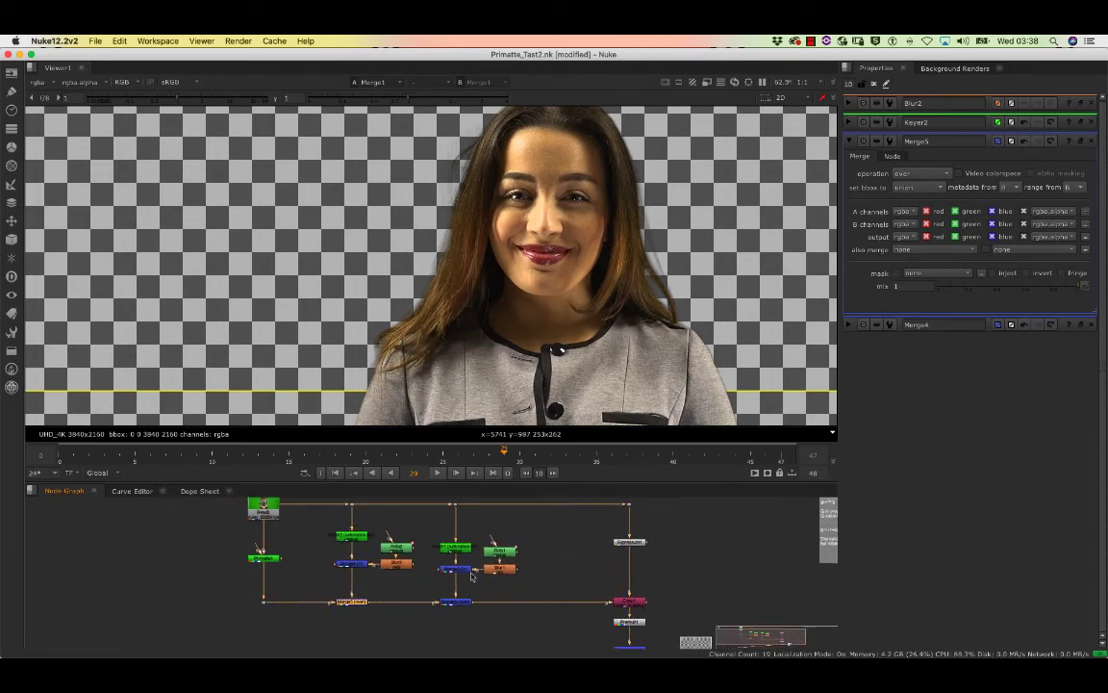
{"action": "left_click_drag", "start_coordinate": [527, 518], "coordinate": [556, 602]}
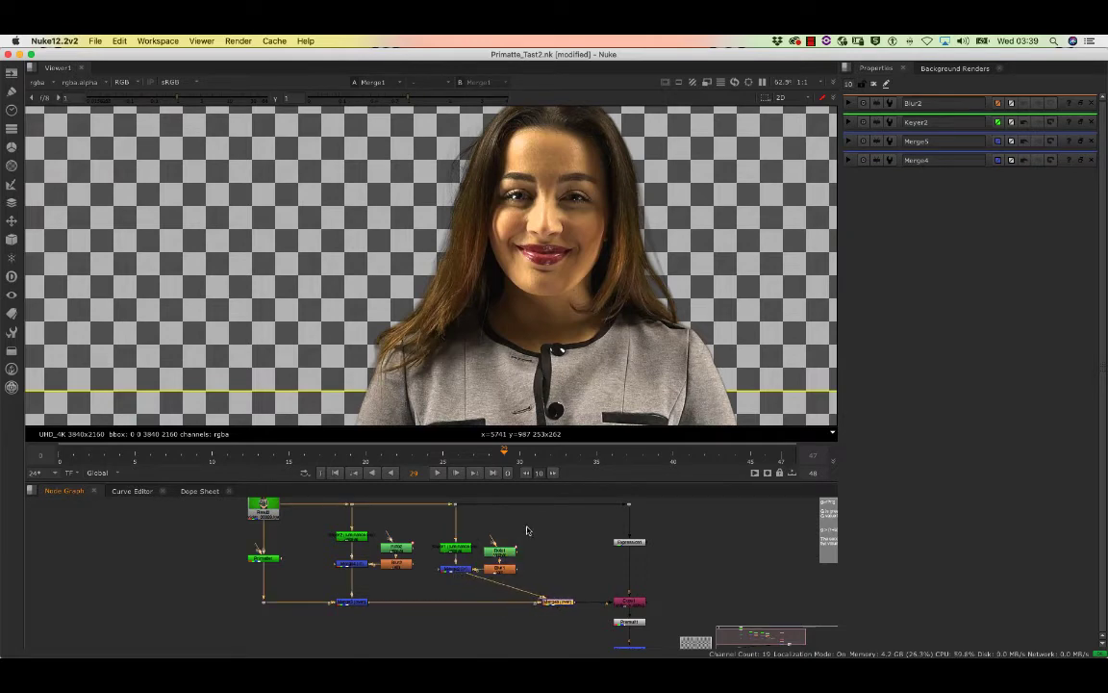
{"action": "left_click_drag", "start_coordinate": [530, 520], "coordinate": [544, 607]}
{"action": "left_click", "coordinate": [559, 605]}
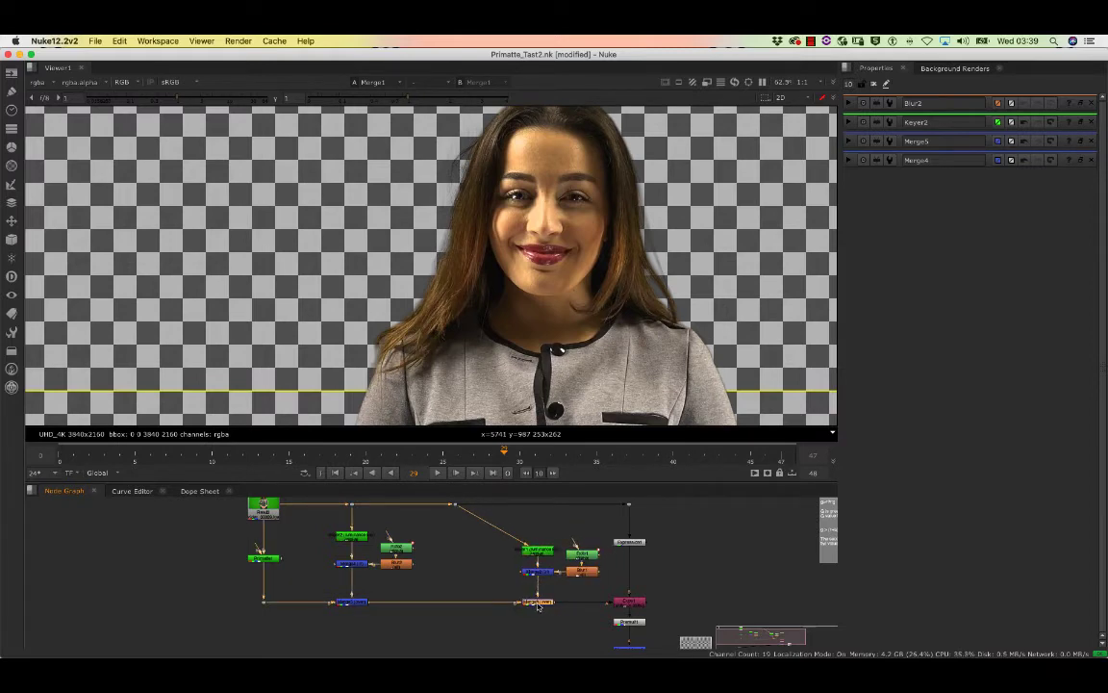
{"action": "left_click_drag", "start_coordinate": [456, 506], "coordinate": [521, 506]}
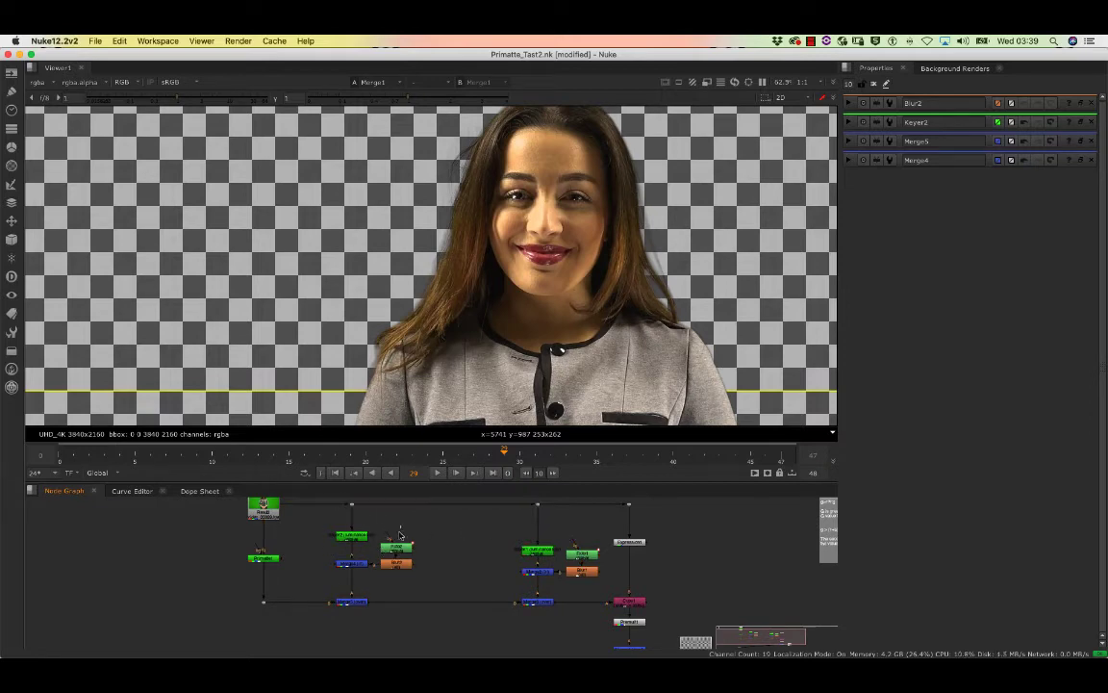
Step: Shift the Keyer2 branch with Roto2, Blur2, its merges and top dot next to the Keyer1 branch
{"action": "left_click_drag", "start_coordinate": [324, 622], "coordinate": [359, 536]}
{"action": "left_click", "coordinate": [359, 536]}
{"action": "left_click", "coordinate": [400, 548]}
{"action": "left_click_drag", "start_coordinate": [419, 515], "coordinate": [328, 645]}
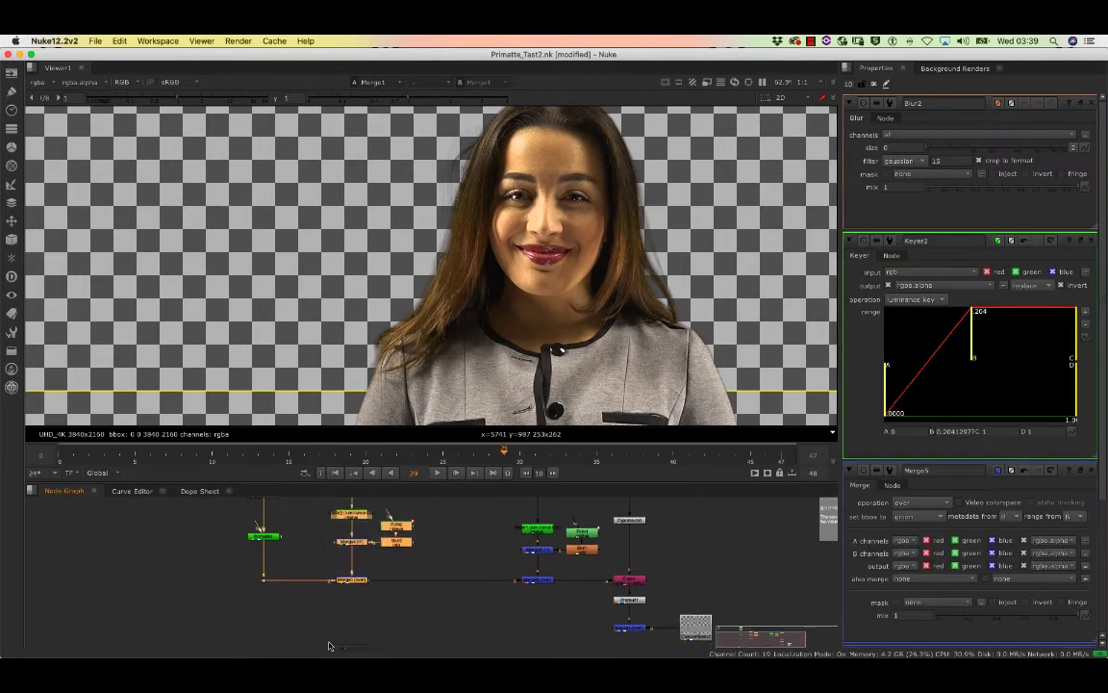
{"action": "middle_click_drag", "start_coordinate": [344, 607], "coordinate": [346, 657]}
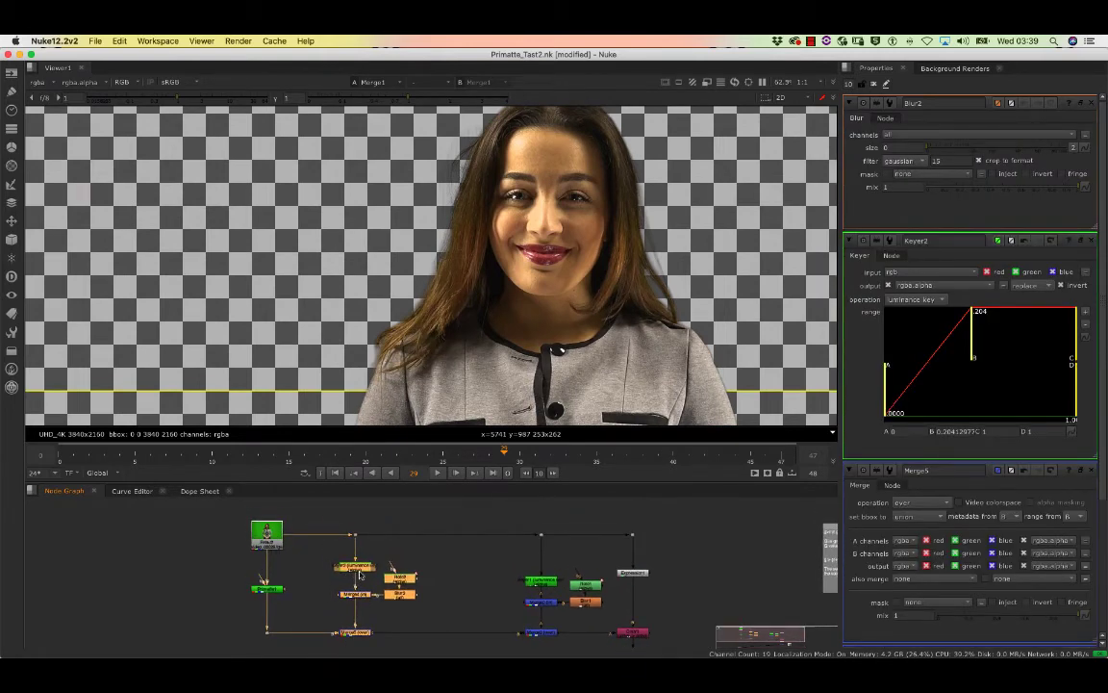
{"action": "left_click_drag", "start_coordinate": [358, 575], "coordinate": [441, 538]}
{"action": "scroll", "coordinate": [394, 598], "scroll_direction": "down", "scroll_amount": 4}
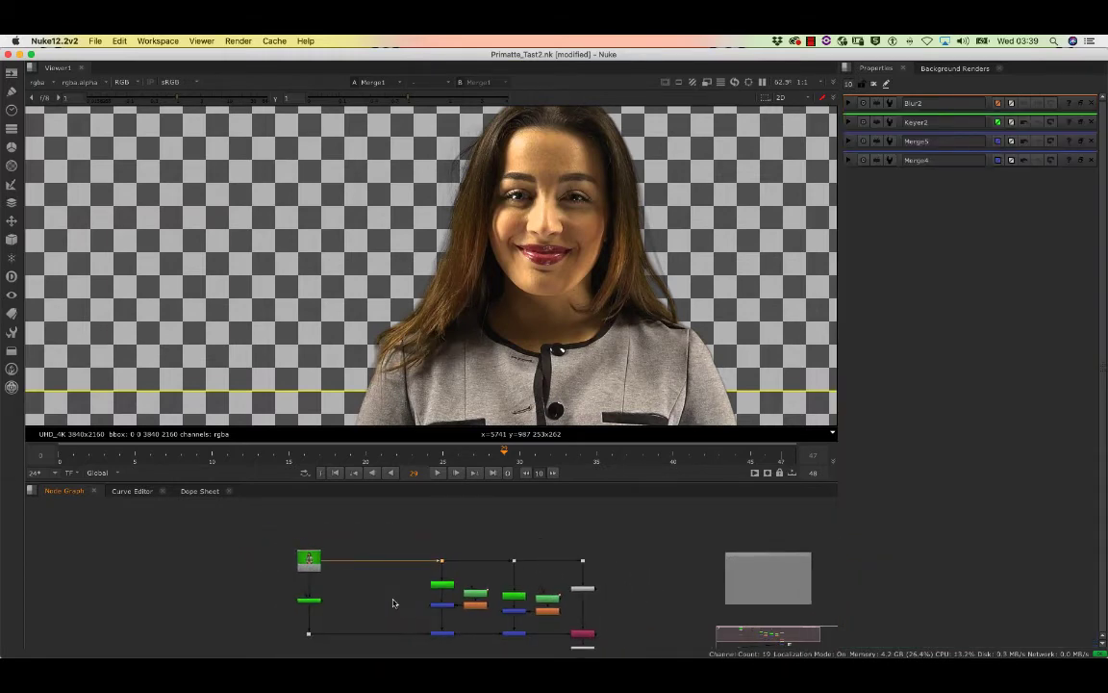
{"action": "middle_click_drag", "start_coordinate": [393, 601], "coordinate": [387, 534]}
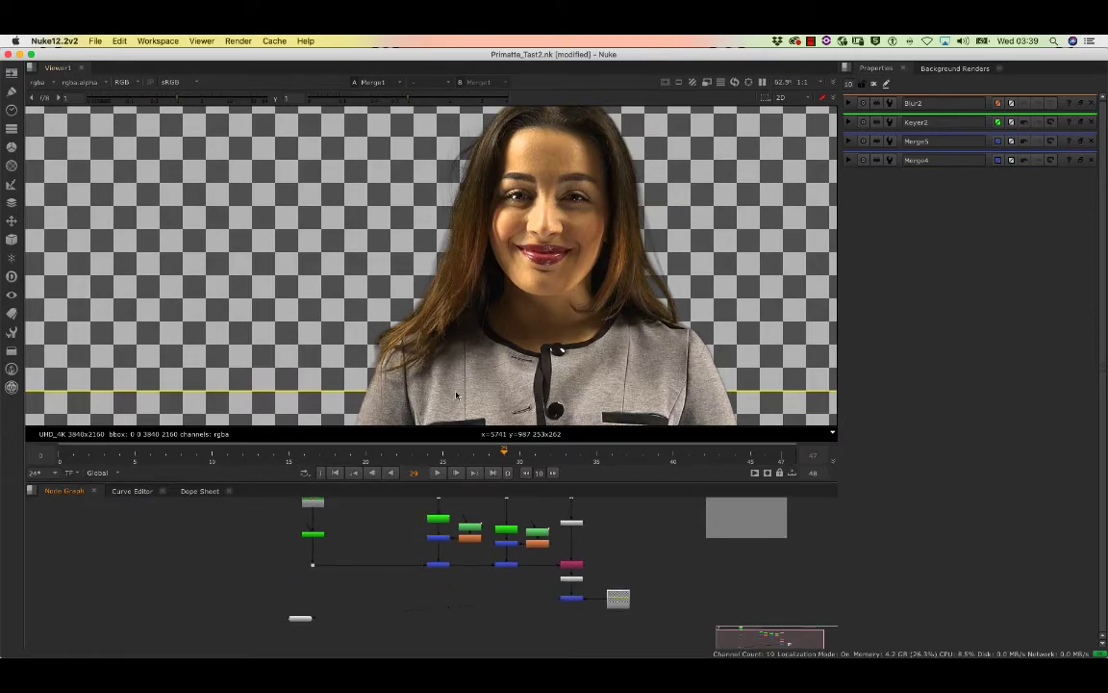
Step: View Merge5's colour output and examine the roto-limited area beside the hair for remaining green screen
{"action": "scroll", "coordinate": [484, 238], "scroll_direction": "up", "scroll_amount": 2}
{"action": "scroll", "coordinate": [433, 288], "scroll_direction": "down", "scroll_amount": 5}
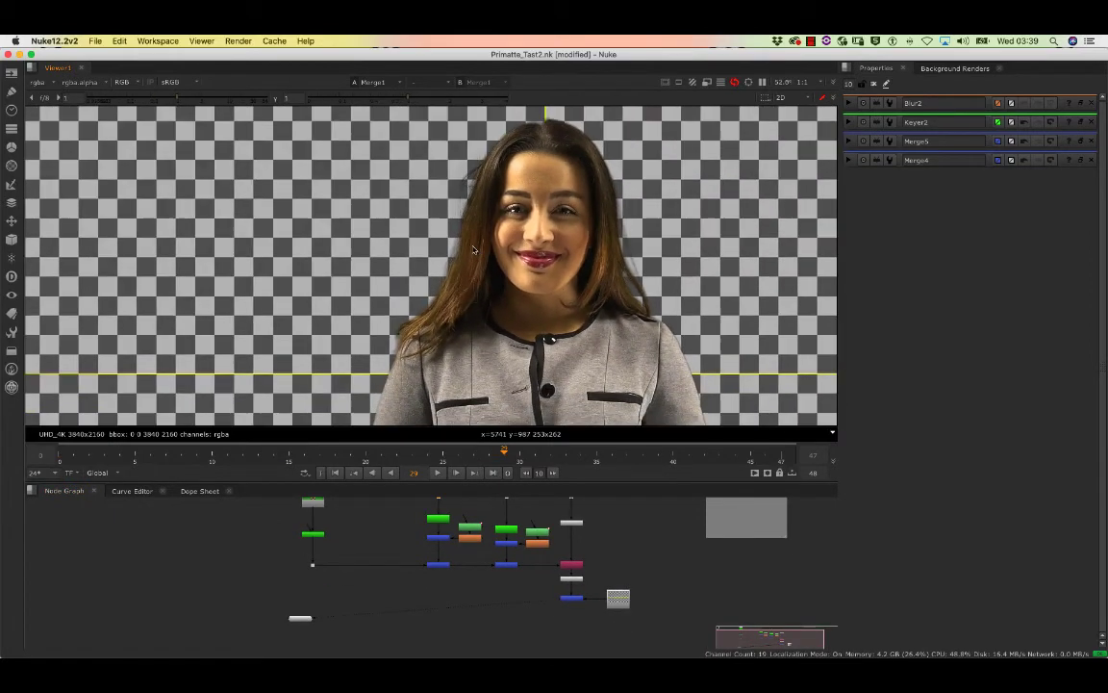
{"action": "middle_click_drag", "start_coordinate": [405, 313], "coordinate": [419, 271]}
{"action": "middle_click_drag", "start_coordinate": [417, 424], "coordinate": [386, 467]}
{"action": "double_click", "coordinate": [435, 566]}
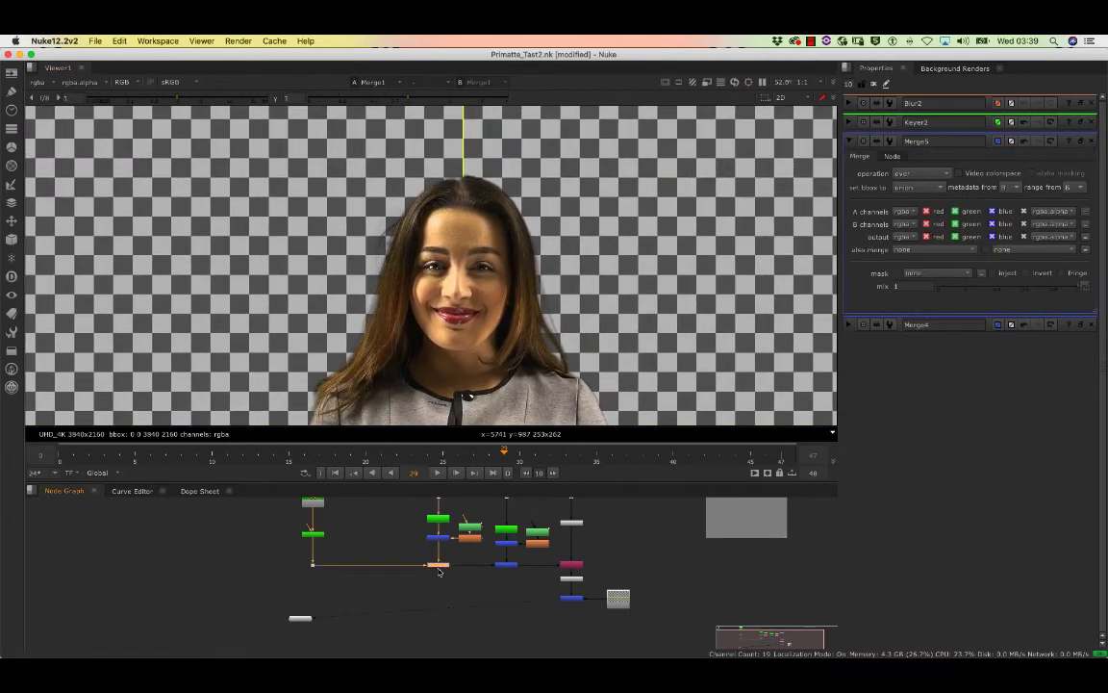
{"action": "key", "text": "1"}
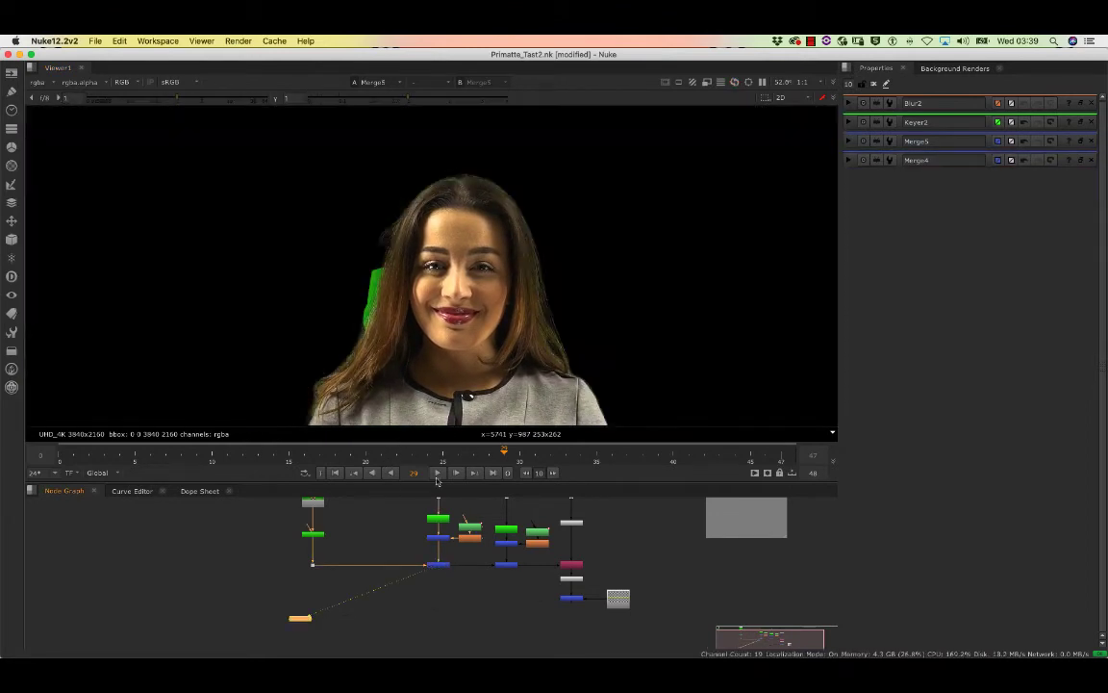
{"action": "scroll", "coordinate": [428, 251], "scroll_direction": "up", "scroll_amount": 3}
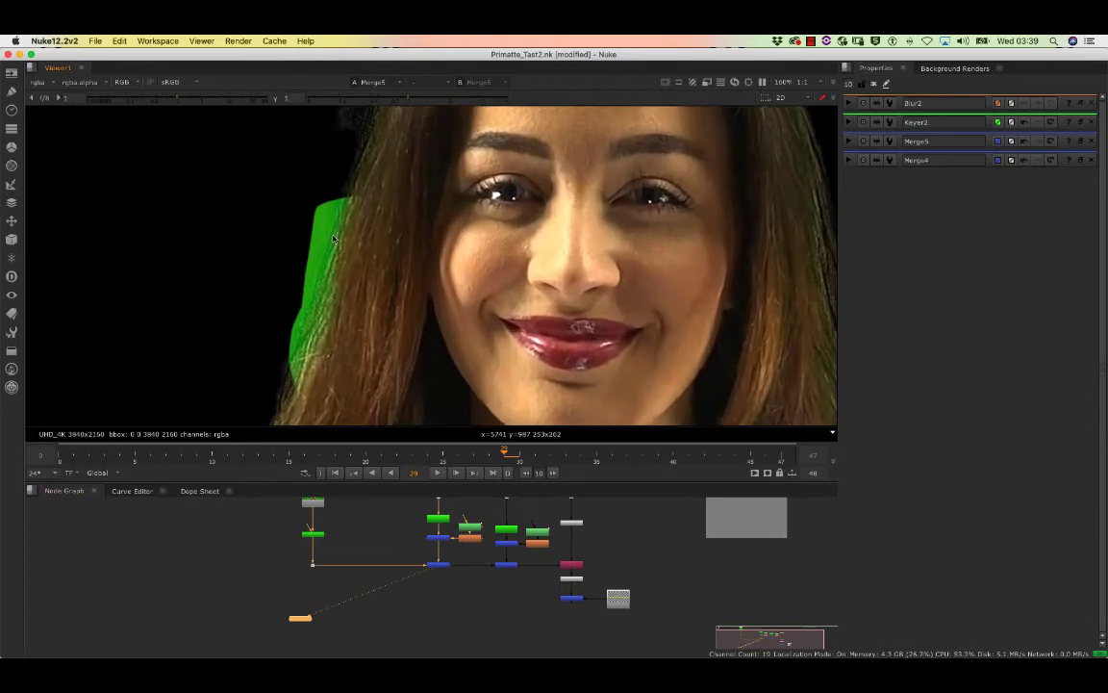
{"action": "middle_click_drag", "start_coordinate": [409, 581], "coordinate": [405, 609]}
{"action": "scroll", "coordinate": [405, 609], "scroll_direction": "up", "scroll_amount": 3}
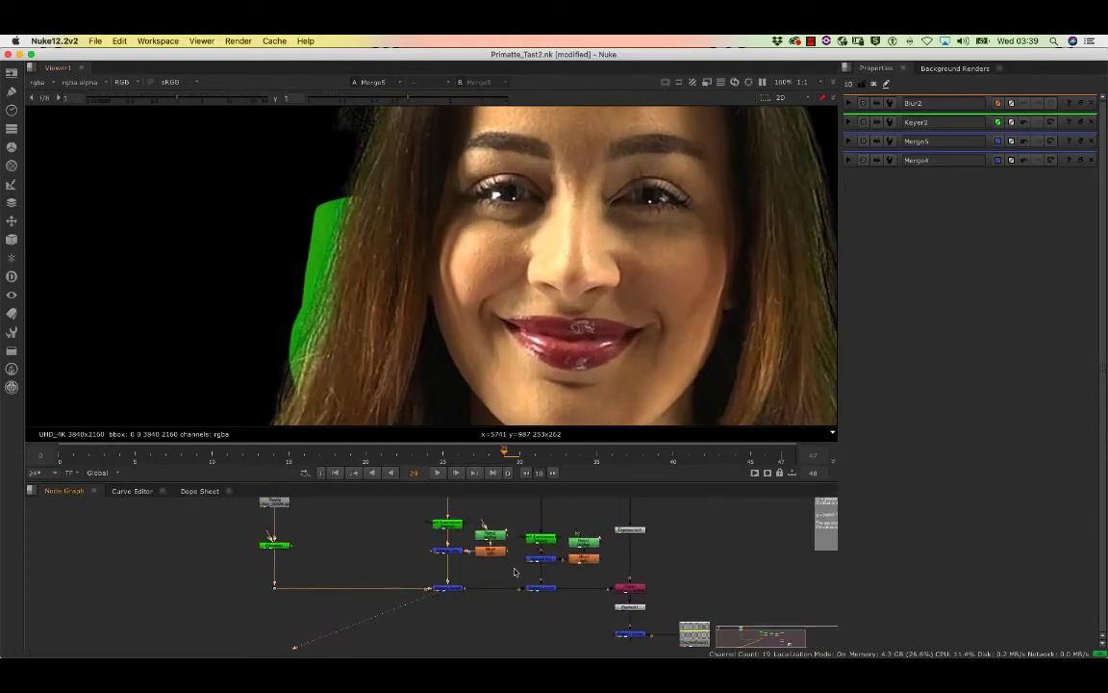
{"action": "scroll", "coordinate": [514, 572], "scroll_direction": "right", "scroll_amount": 5}
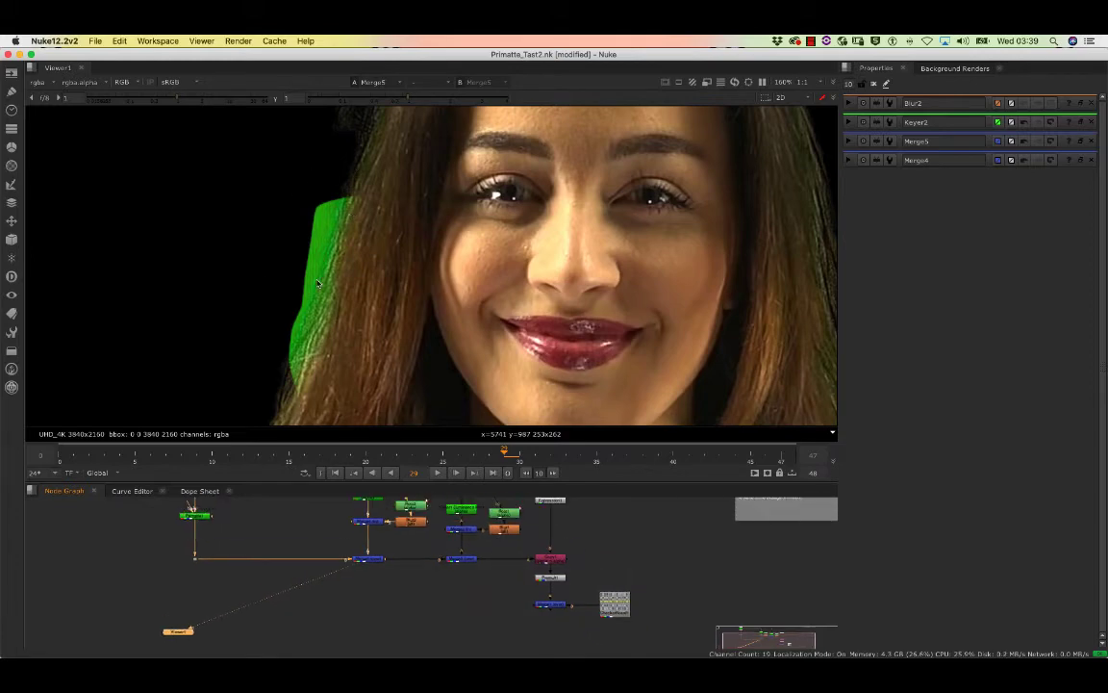
{"action": "scroll", "coordinate": [318, 283], "scroll_direction": "up", "scroll_amount": 4}
{"action": "scroll", "coordinate": [336, 260], "scroll_direction": "down", "scroll_amount": 5}
{"action": "middle_click_drag", "start_coordinate": [356, 201], "coordinate": [346, 270]}
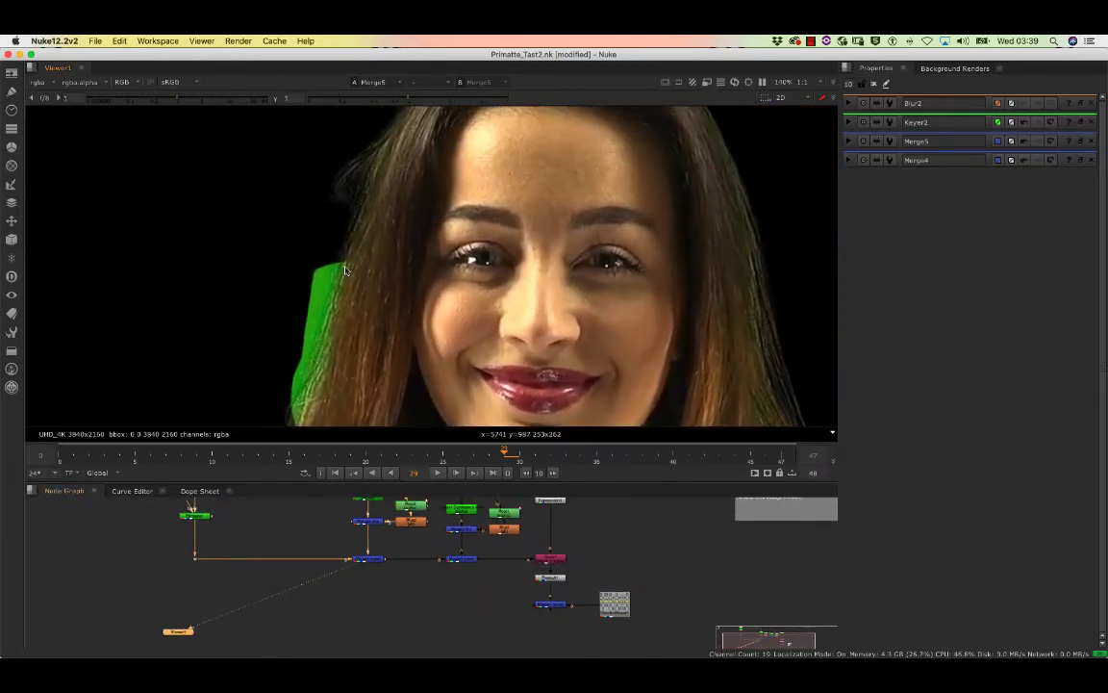
{"action": "scroll", "coordinate": [346, 270], "scroll_direction": "down", "scroll_amount": 1}
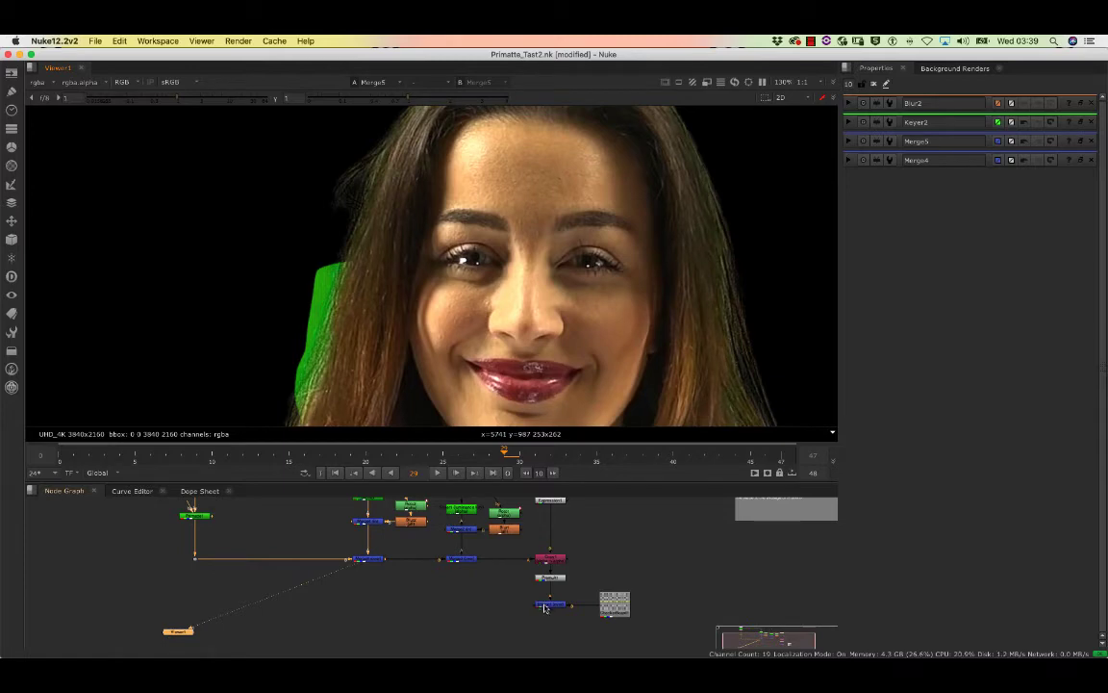
Step: View Merge1's composite again and inspect the hair edge down to the shoulder against the checkerboard
{"action": "key", "text": "1"}
{"action": "middle_click_drag", "start_coordinate": [346, 281], "coordinate": [378, 215]}
{"action": "scroll", "coordinate": [378, 215], "scroll_direction": "up", "scroll_amount": 1}
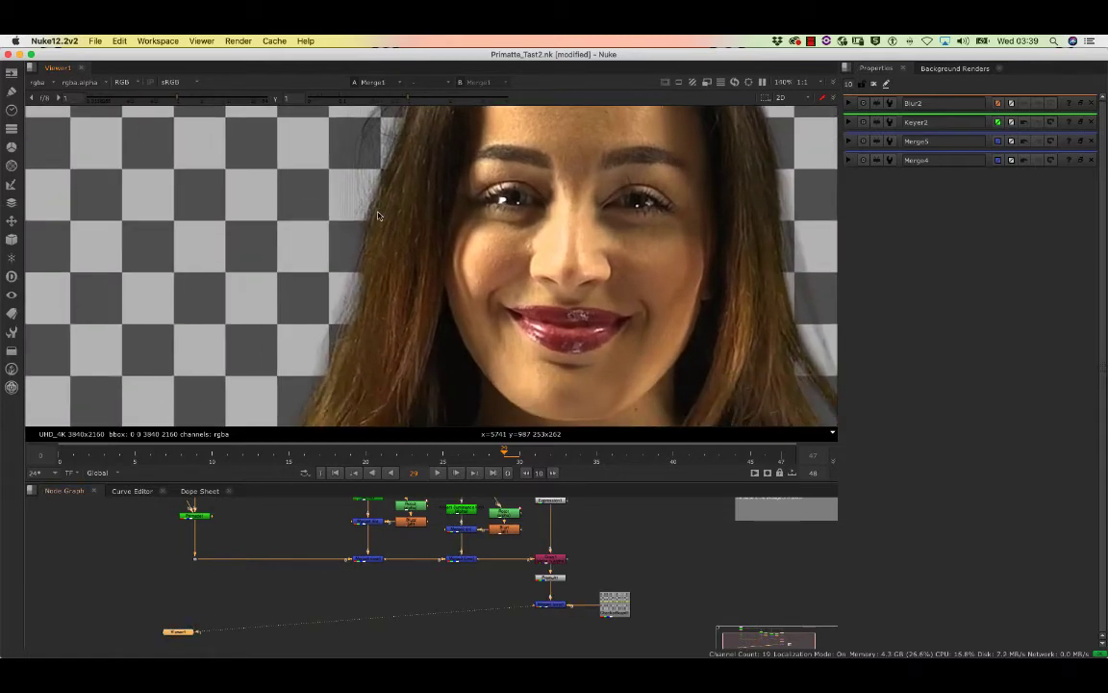
{"action": "middle_click_drag", "start_coordinate": [380, 294], "coordinate": [400, 155]}
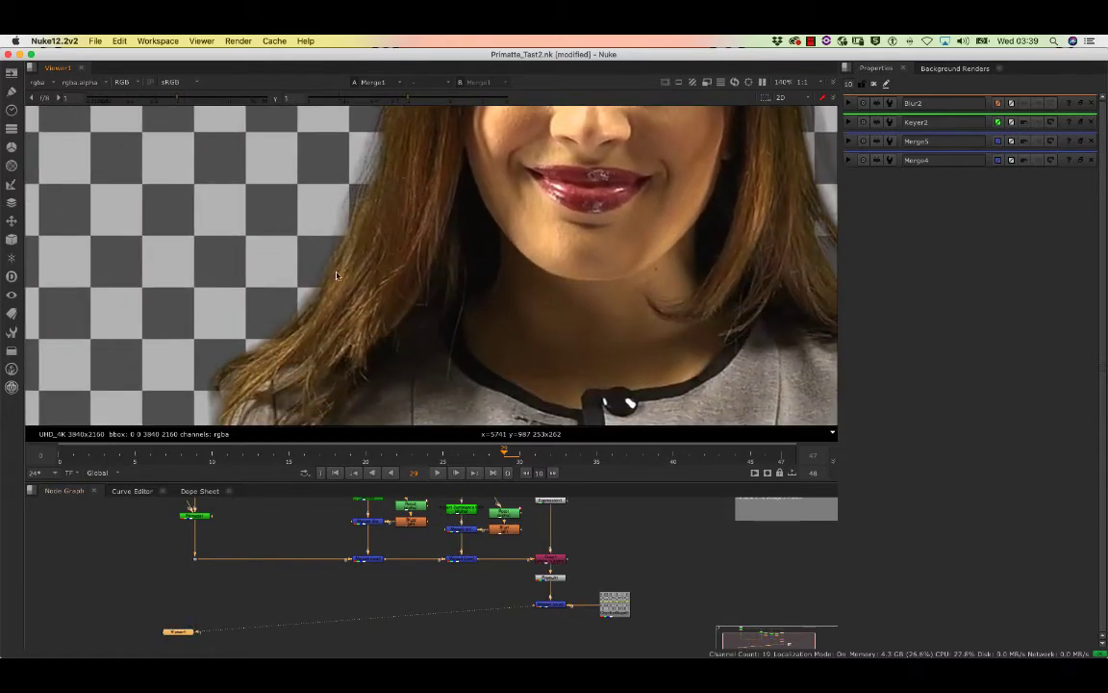
{"action": "scroll", "coordinate": [339, 279], "scroll_direction": "down", "scroll_amount": 2}
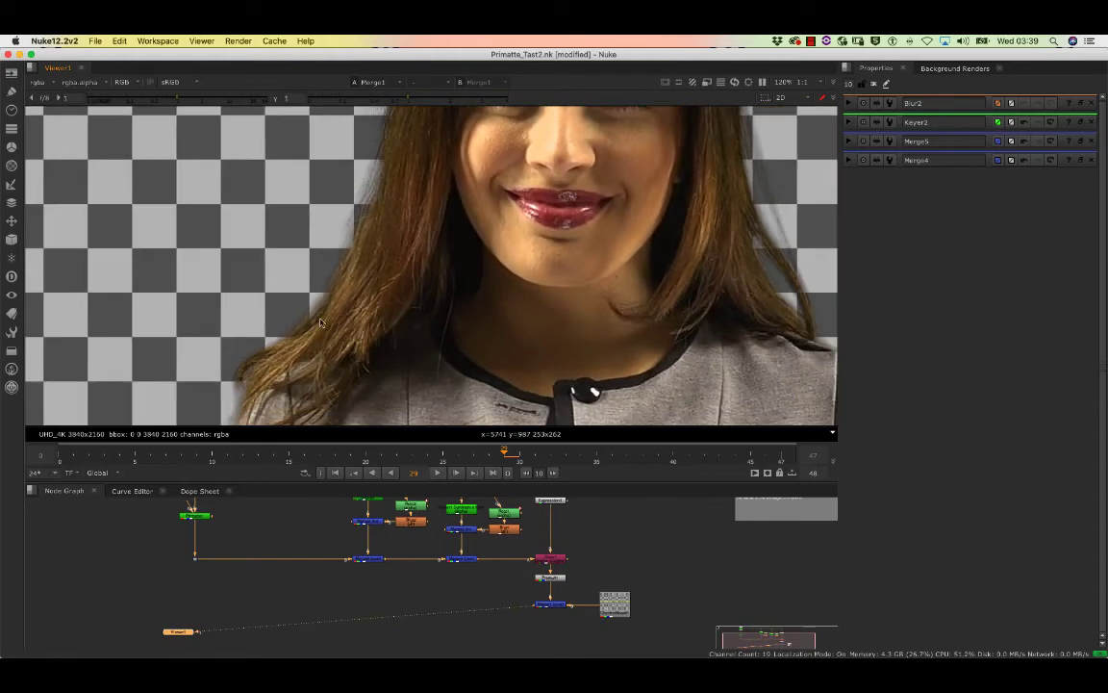
Step: Add a new Keyer node in the free space between the Primatte and Keyer2 branches
{"action": "middle_click_drag", "start_coordinate": [326, 568], "coordinate": [338, 600]}
{"action": "middle_click_drag", "start_coordinate": [324, 566], "coordinate": [334, 598]}
{"action": "scroll", "coordinate": [334, 597], "scroll_direction": "up", "scroll_amount": 3}
{"action": "mouse_move", "coordinate": [330, 535]}
{"action": "middle_mouse_down"}
{"action": "mouse_move", "coordinate": [337, 586]}
{"action": "mouse_move", "coordinate": [338, 539]}
{"action": "middle_mouse_up"}
{"action": "scroll", "coordinate": [336, 586], "scroll_direction": "up", "scroll_amount": 2}
{"action": "scroll", "coordinate": [345, 568], "scroll_direction": "down", "scroll_amount": 2}
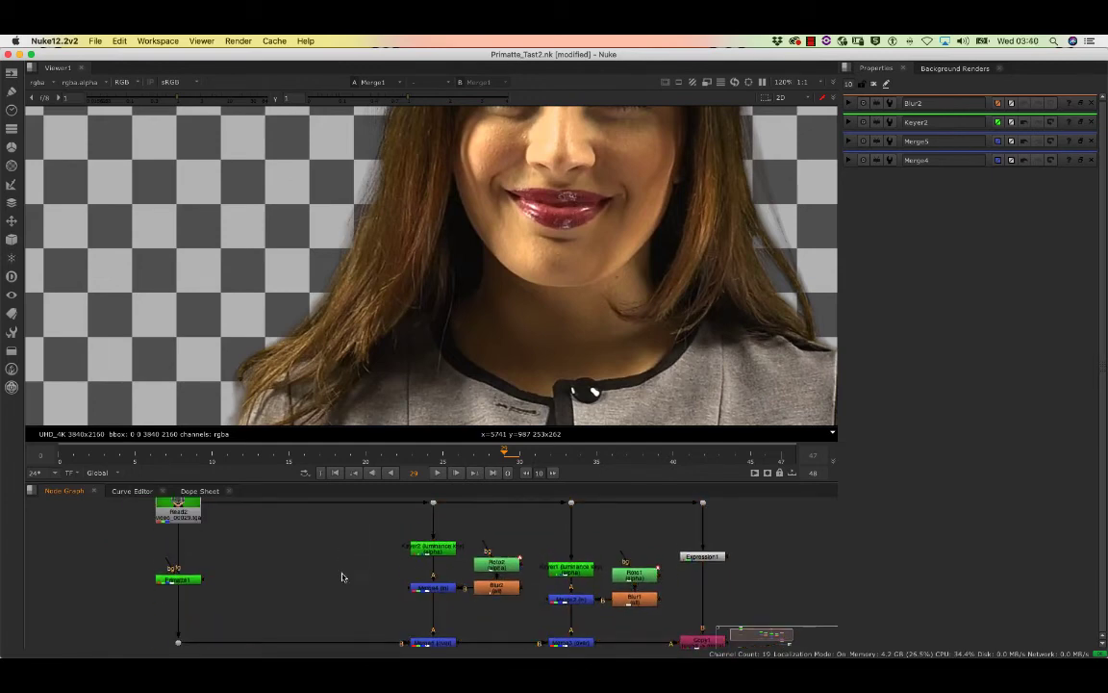
{"action": "key", "text": "Tab"}
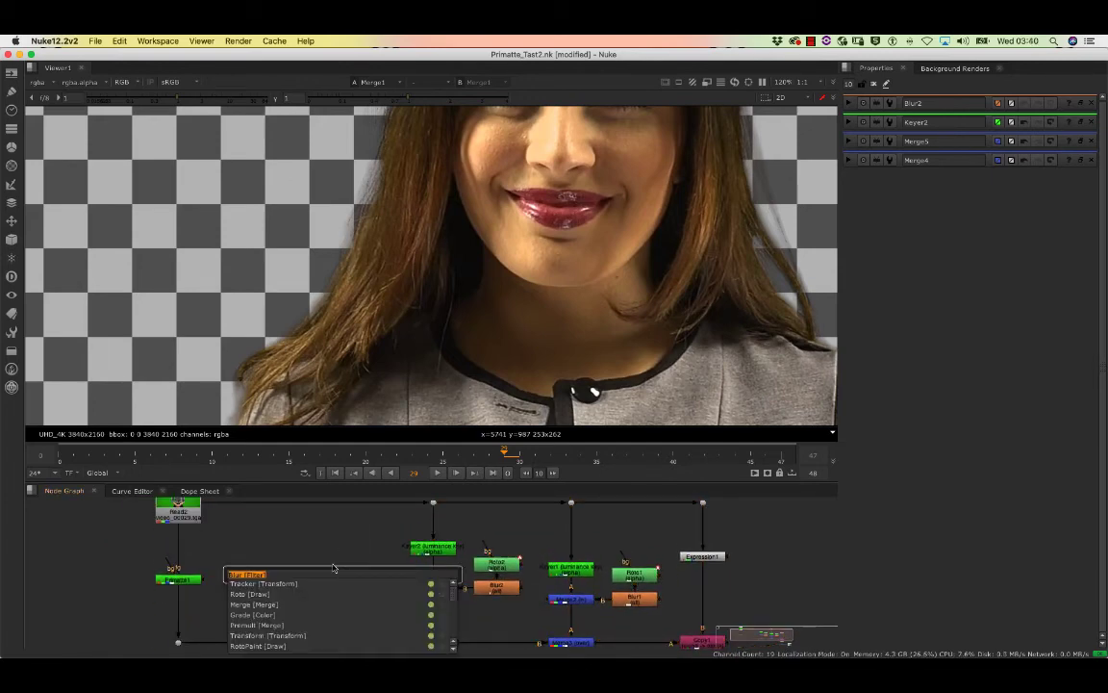
{"action": "type", "text": "key"}
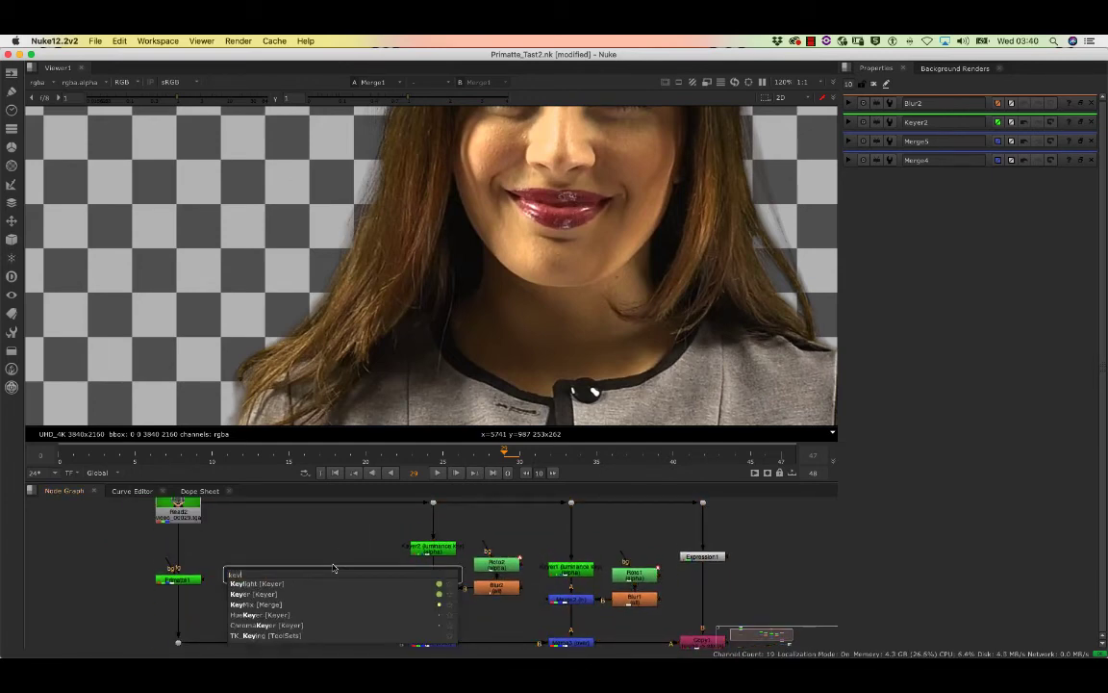
{"action": "left_click", "coordinate": [254, 594]}
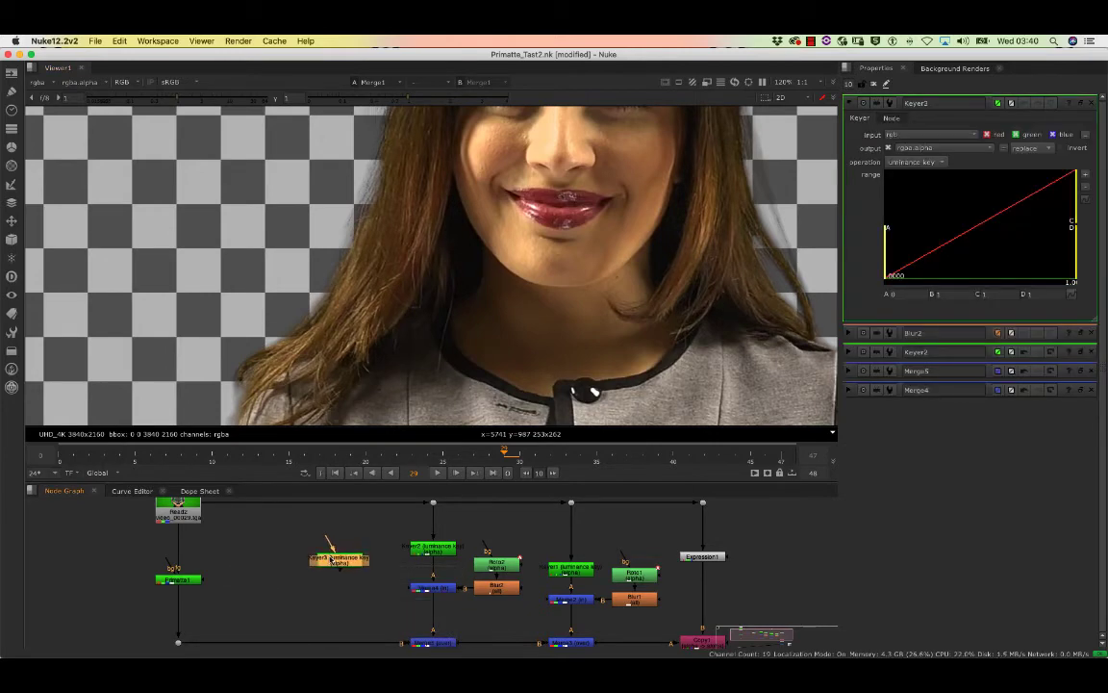
Step: Add a dot on the Read2 pipe above Keyer3, connect Keyer3's input to it, and align the node beneath the dot
{"action": "left_click_drag", "start_coordinate": [331, 560], "coordinate": [316, 568]}
{"action": "mouse_move", "coordinate": [319, 531]}
{"action": "middle_mouse_down"}
{"action": "mouse_move", "coordinate": [315, 568]}
{"action": "mouse_move", "coordinate": [318, 555]}
{"action": "middle_mouse_up"}
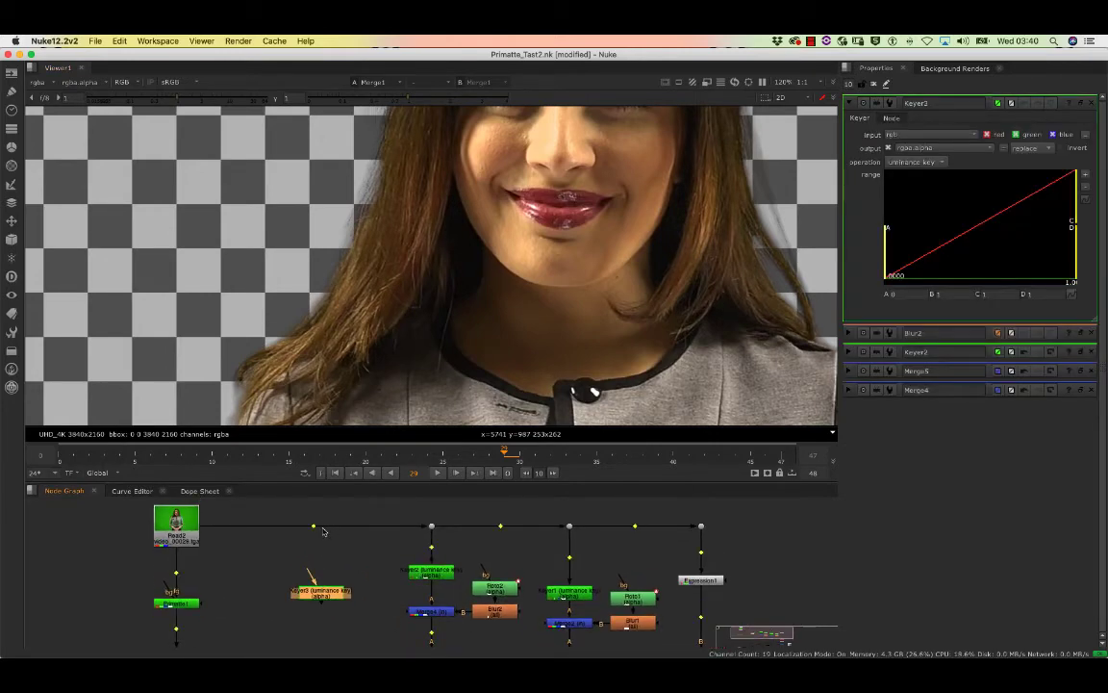
{"action": "left_click", "coordinate": [320, 527]}
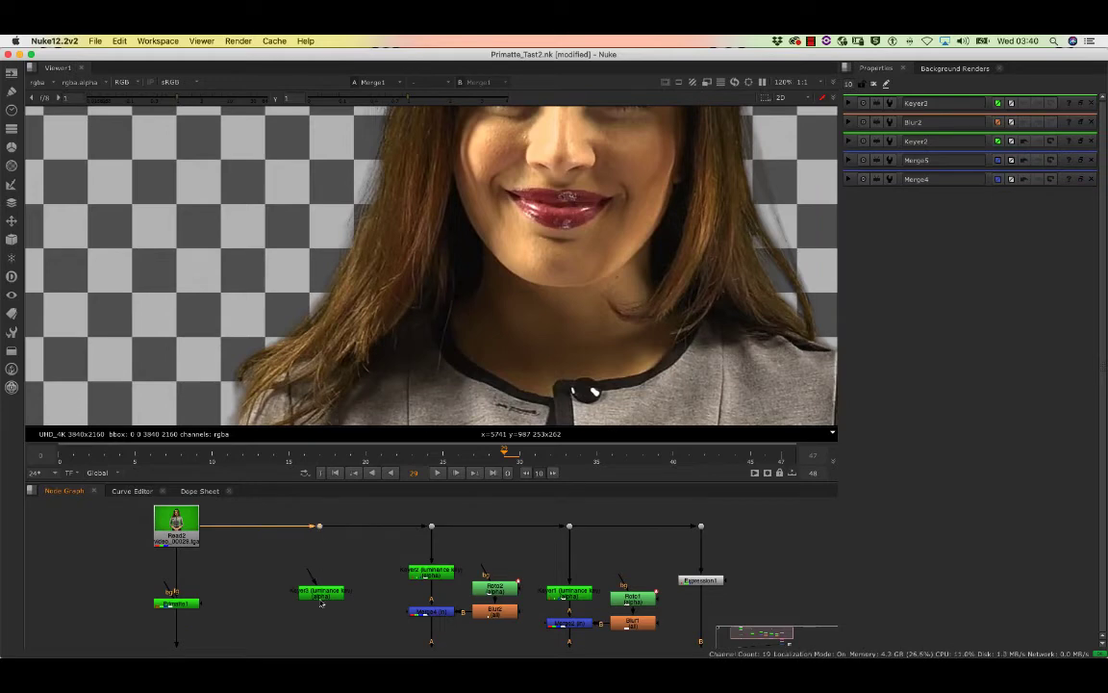
{"action": "left_click_drag", "start_coordinate": [322, 591], "coordinate": [321, 580]}
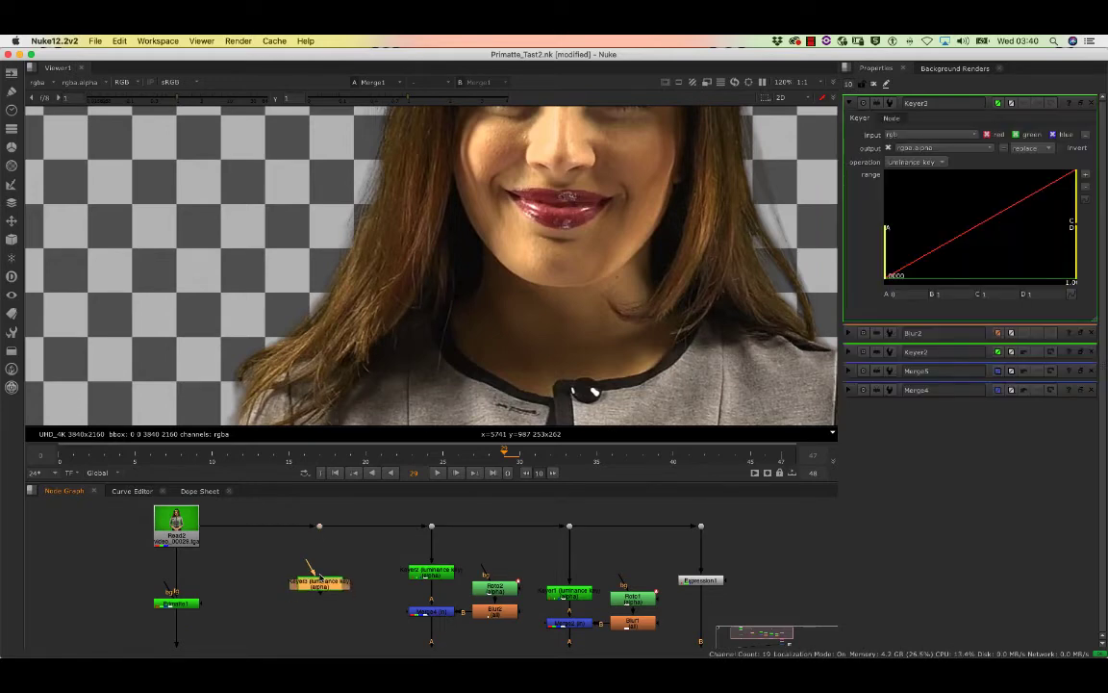
{"action": "left_click", "coordinate": [321, 526]}
{"action": "left_click_drag", "start_coordinate": [322, 581], "coordinate": [321, 570]}
{"action": "left_click", "coordinate": [331, 553]}
{"action": "double_click", "coordinate": [321, 575]}
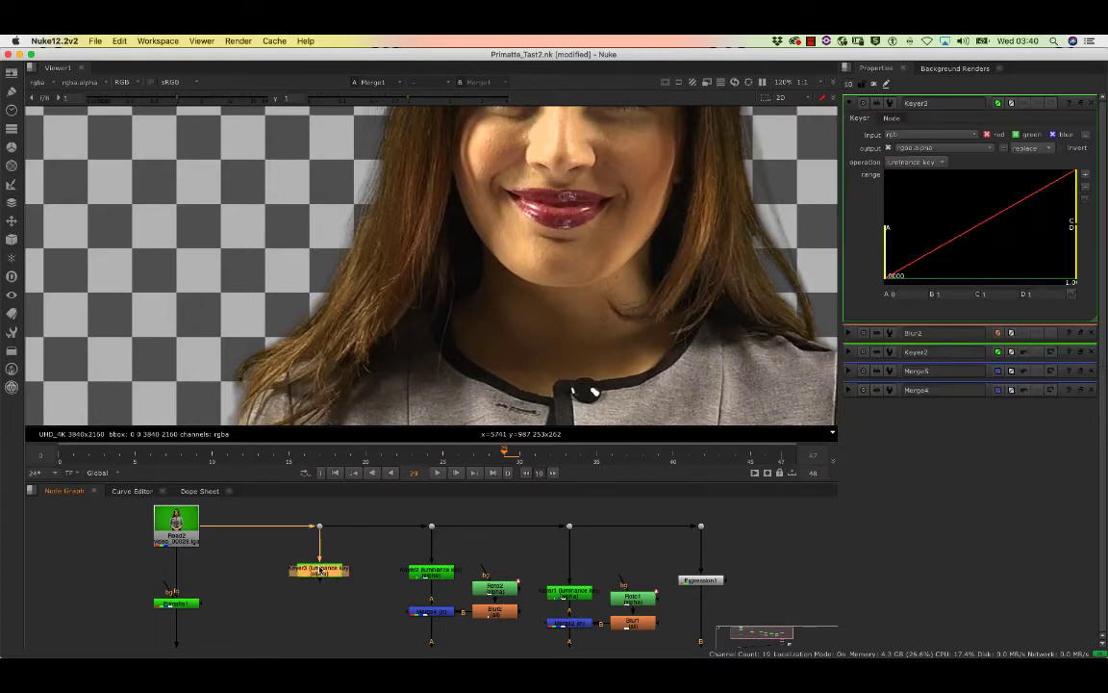
Step: Add a Merge node directly below Keyer3, with Keyer3 feeding its A input
{"action": "key", "text": "Tab"}
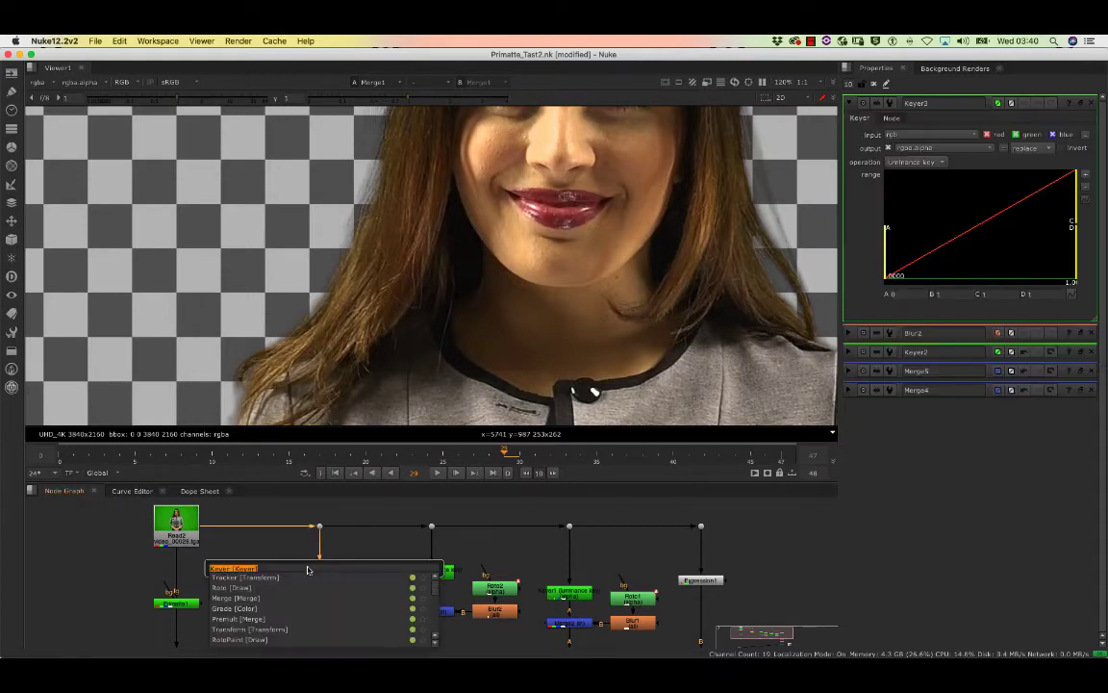
{"action": "type", "text": "m"}
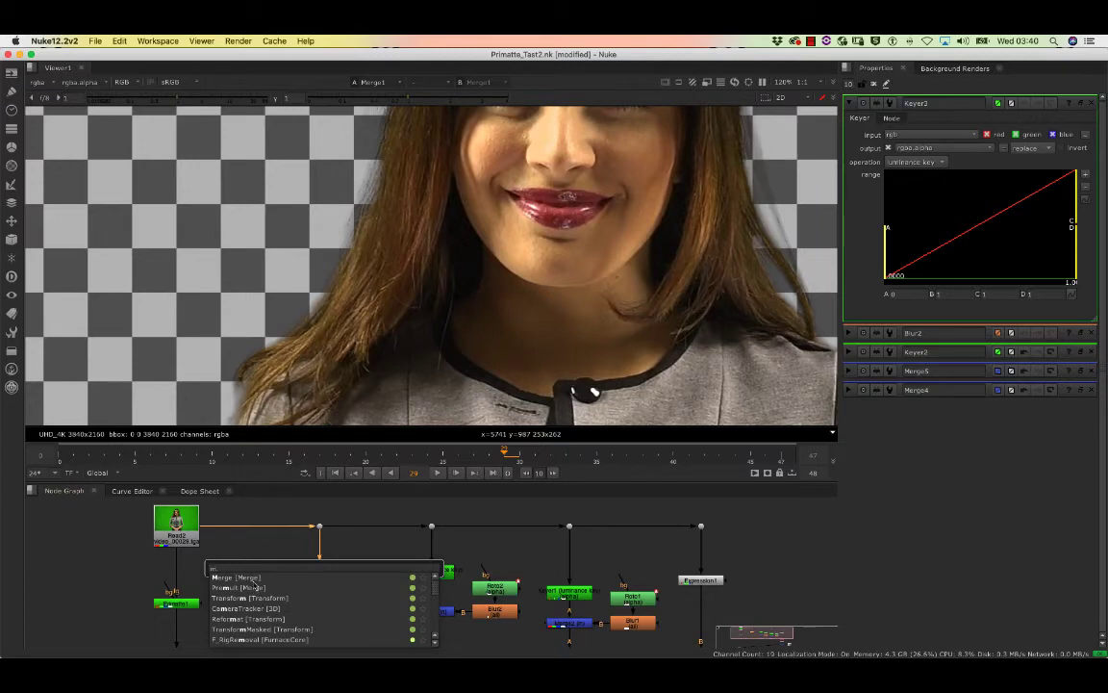
{"action": "left_click", "coordinate": [256, 579]}
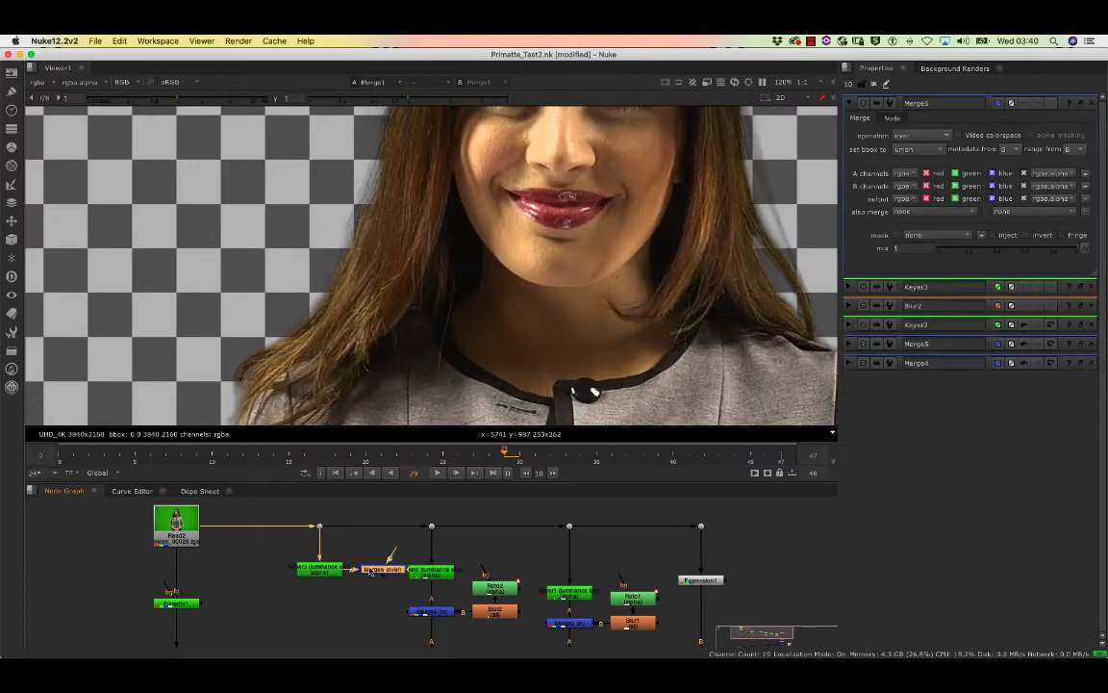
{"action": "left_click_drag", "start_coordinate": [372, 571], "coordinate": [310, 603]}
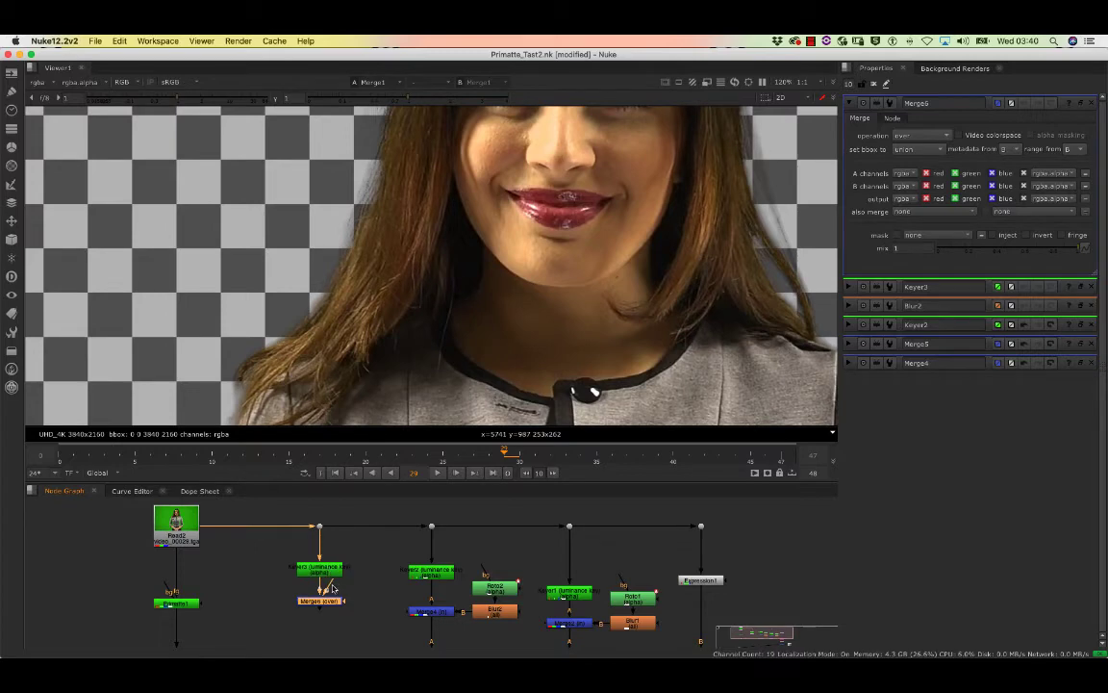
Step: Add a Roto node beside Merge6, connect it to the merge's B input, and tidy the Keyer3 branch with its dot and nodes
{"action": "left_click", "coordinate": [374, 603]}
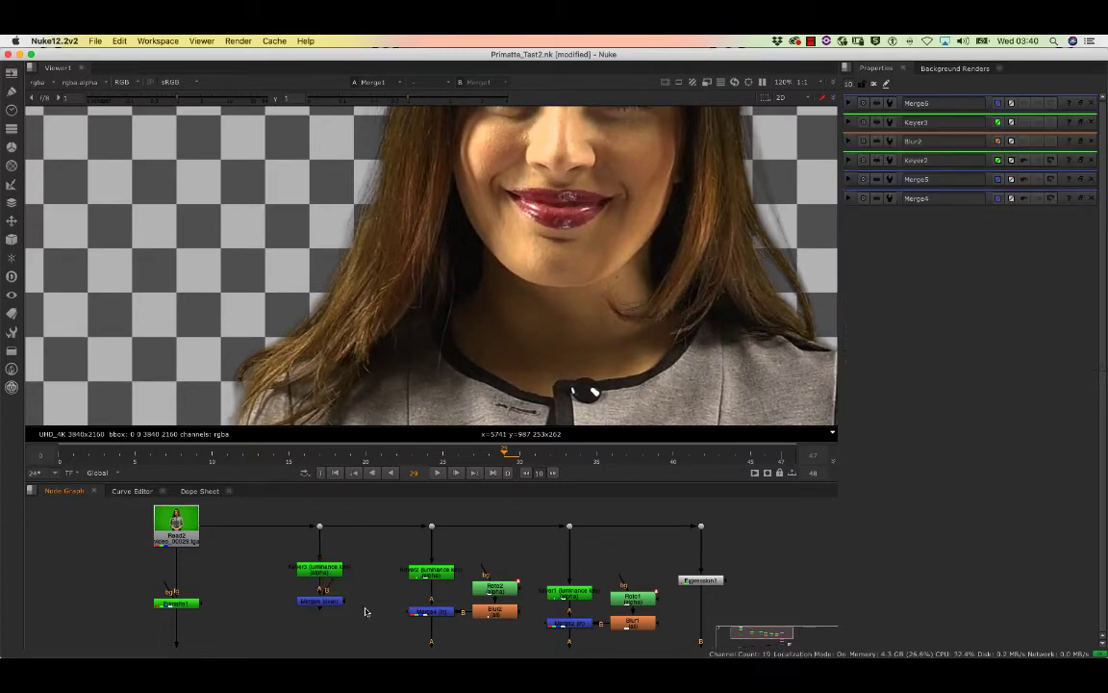
{"action": "key", "text": "o"}
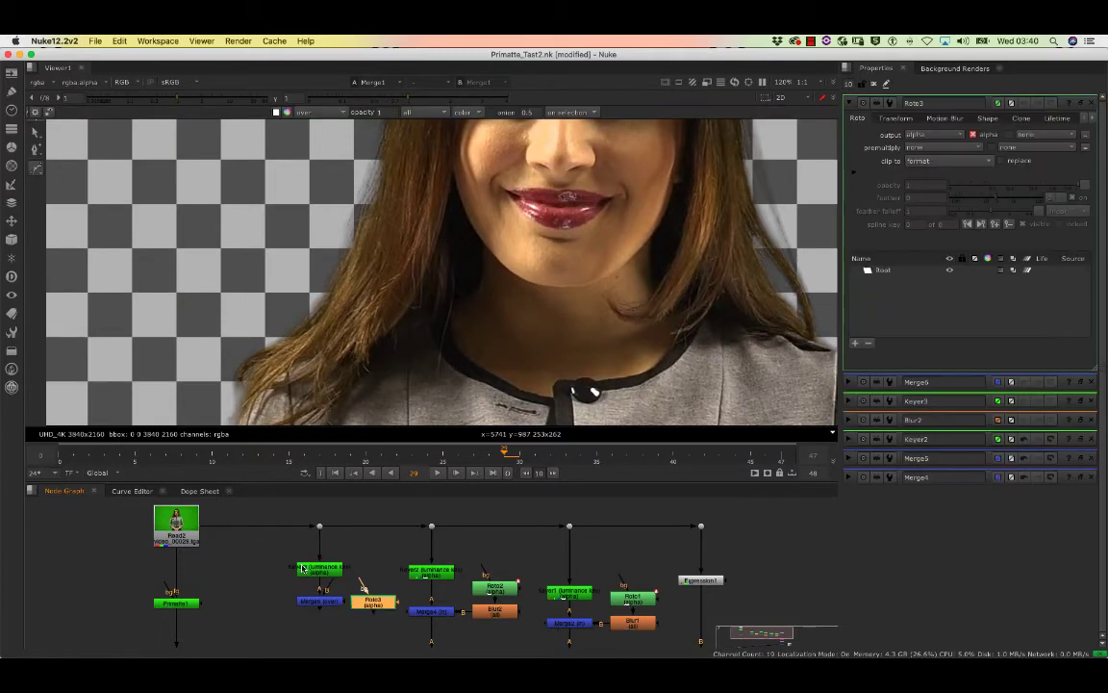
{"action": "left_click_drag", "start_coordinate": [333, 591], "coordinate": [375, 601]}
{"action": "left_click_drag", "start_coordinate": [319, 526], "coordinate": [308, 574]}
{"action": "left_click", "coordinate": [303, 600]}
{"action": "left_click_drag", "start_coordinate": [371, 604], "coordinate": [360, 605]}
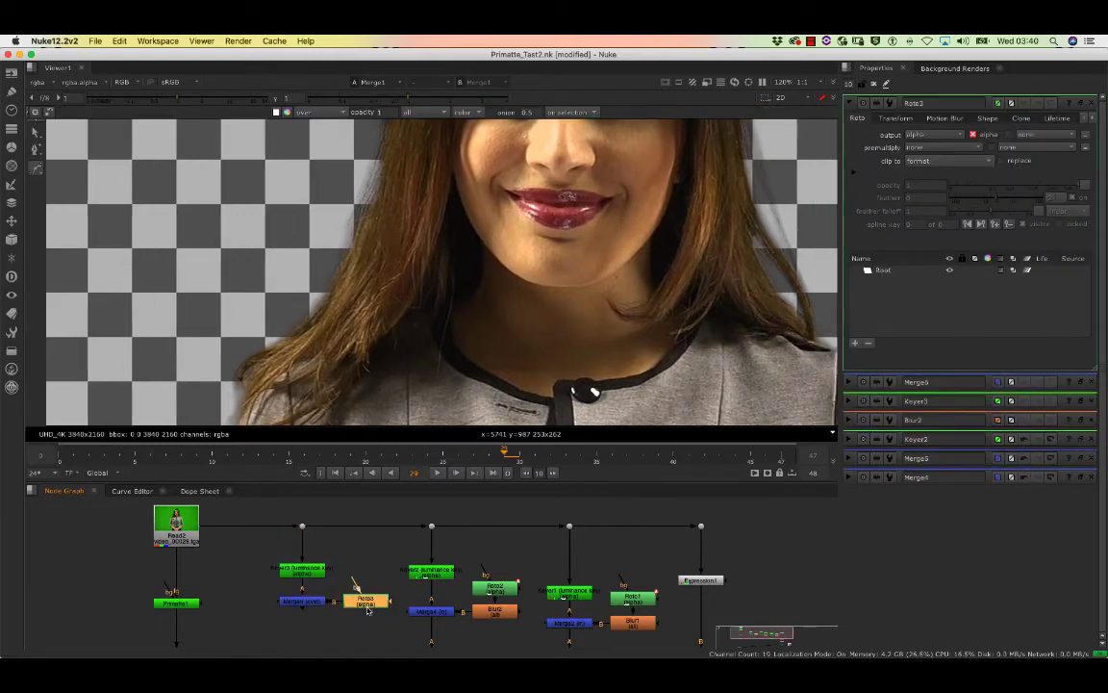
Step: Check Roto2's hair coverage and draw a closed Bezier in Roto3 at frame 29 around the outer hair edge below it, down to the shoulder
{"action": "scroll", "coordinate": [318, 224], "scroll_direction": "down", "scroll_amount": 3}
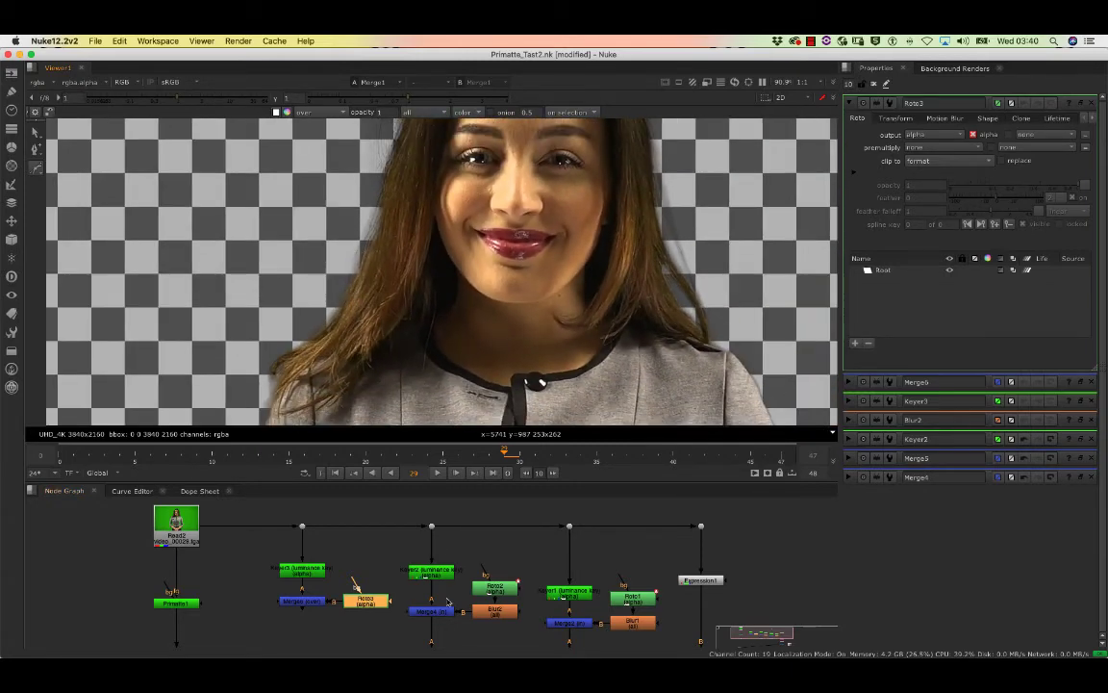
{"action": "left_click", "coordinate": [498, 595]}
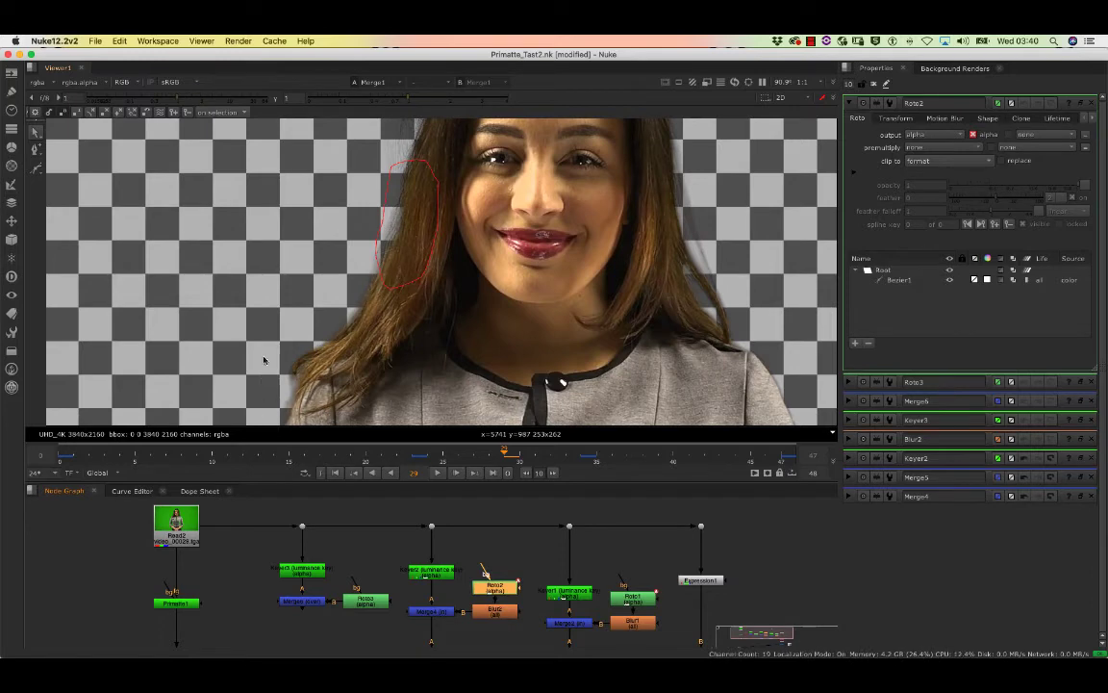
{"action": "double_click", "coordinate": [363, 605]}
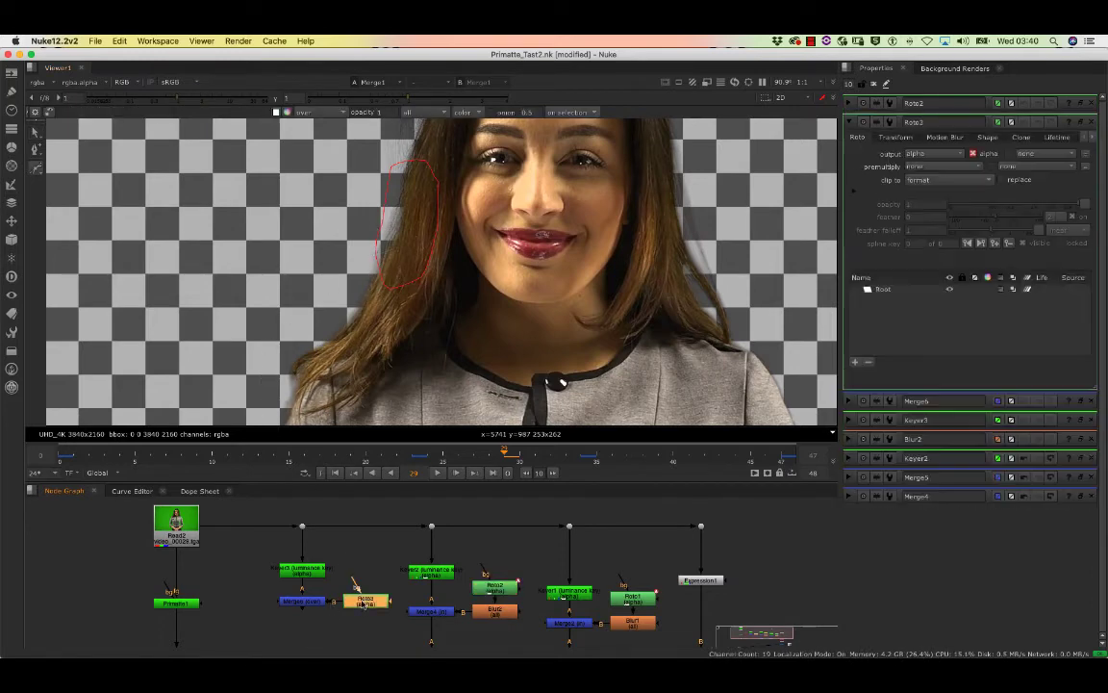
{"action": "right_click", "coordinate": [38, 170]}
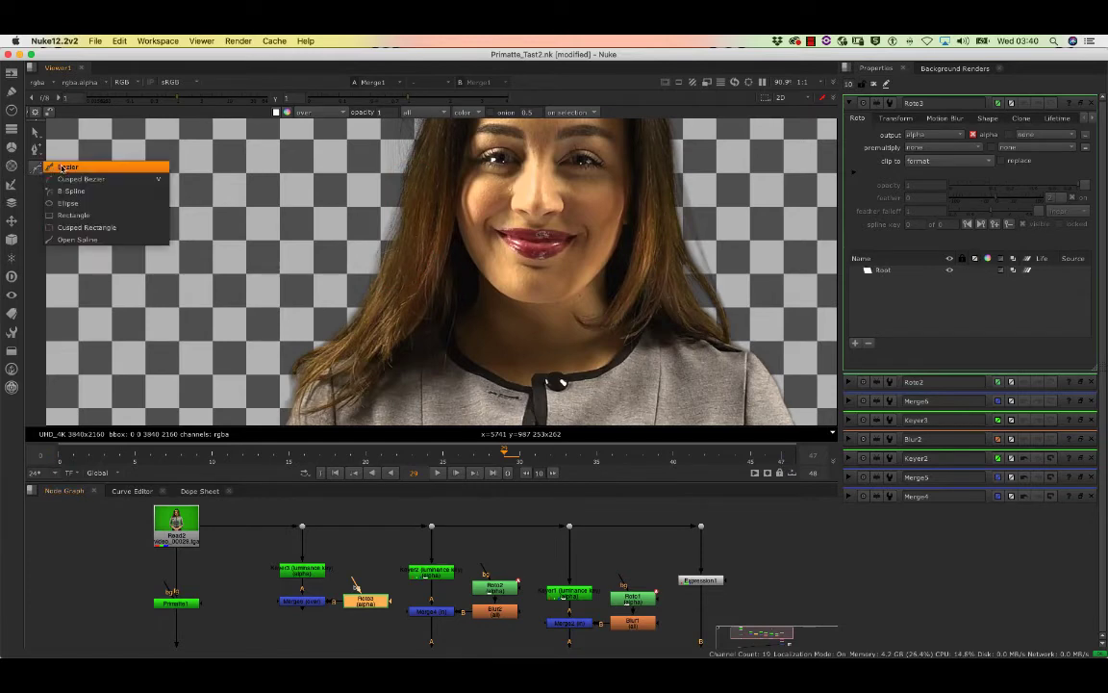
{"action": "left_click", "coordinate": [72, 165]}
{"action": "left_click", "coordinate": [396, 290]}
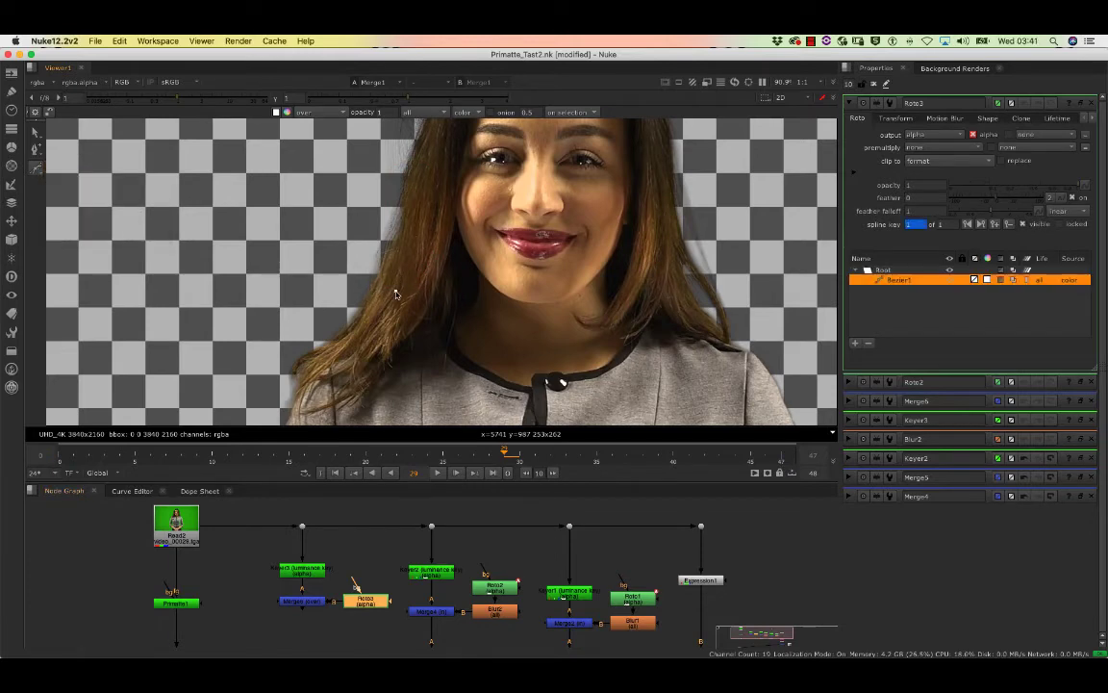
{"action": "left_click", "coordinate": [386, 262]}
{"action": "left_click", "coordinate": [364, 258]}
{"action": "left_click", "coordinate": [344, 274]}
{"action": "left_click", "coordinate": [329, 298]}
{"action": "left_click", "coordinate": [310, 322]}
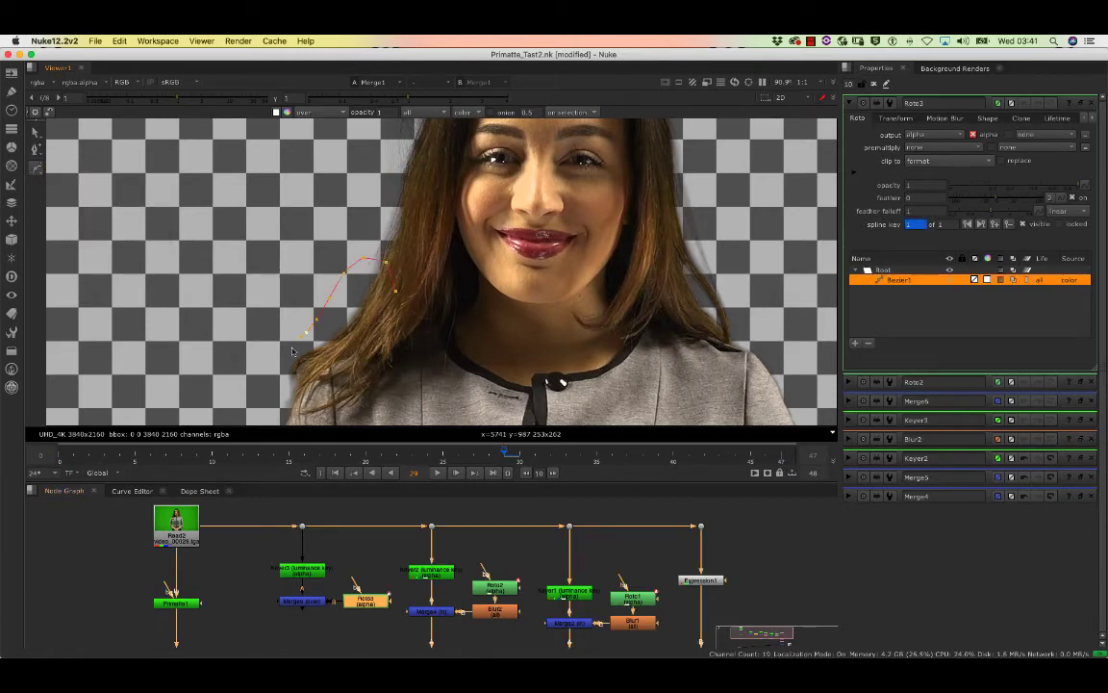
{"action": "left_click", "coordinate": [290, 348]}
{"action": "left_click", "coordinate": [268, 386]}
{"action": "left_click", "coordinate": [269, 402]}
{"action": "left_click", "coordinate": [289, 415]}
{"action": "left_click", "coordinate": [396, 289]}
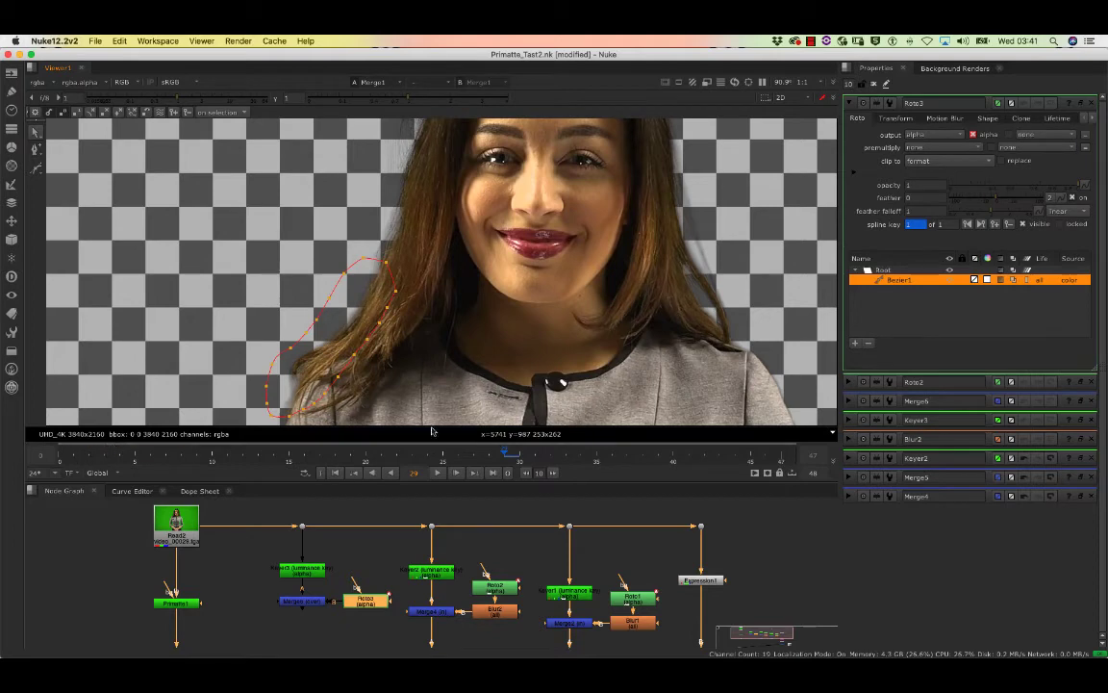
Step: Check Roto3's shape against the hair through the shot, and at frame 47 move and slightly enlarge it to cover the shifted hair edge
{"action": "left_click", "coordinate": [288, 452]}
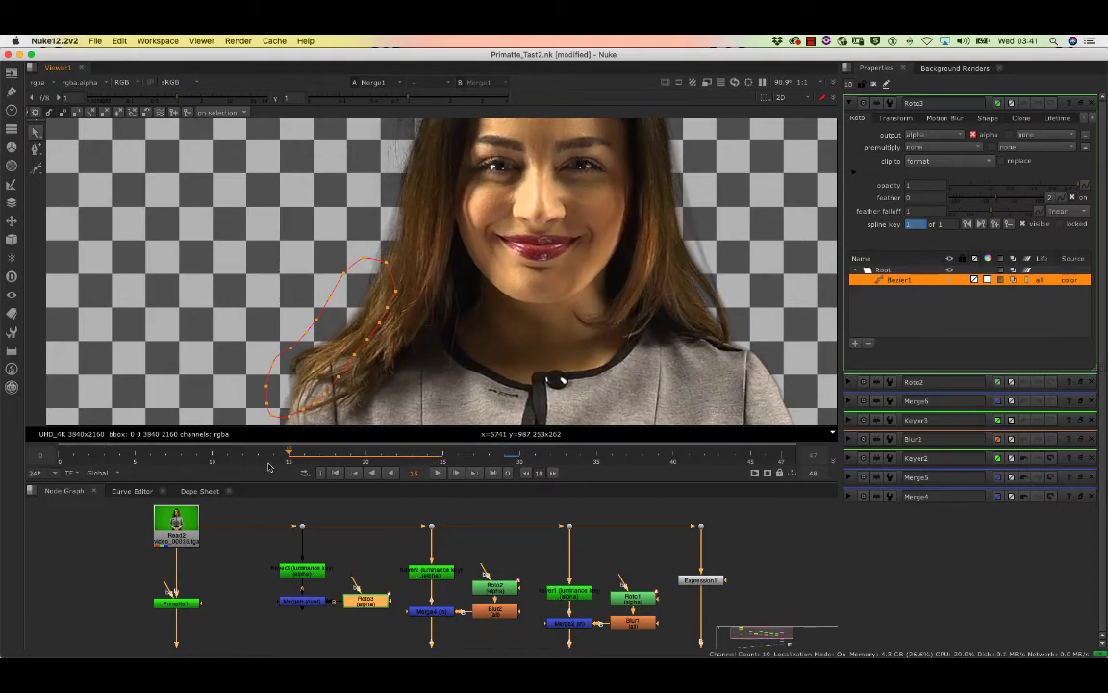
{"action": "left_click", "coordinate": [63, 451]}
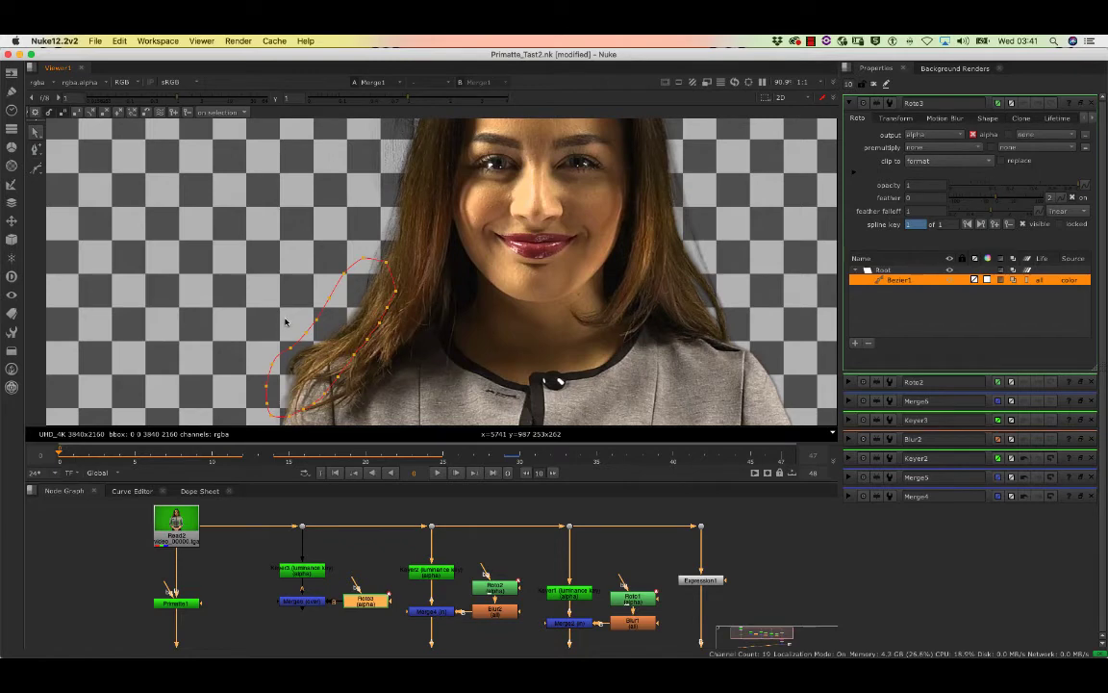
{"action": "key", "text": "l"}
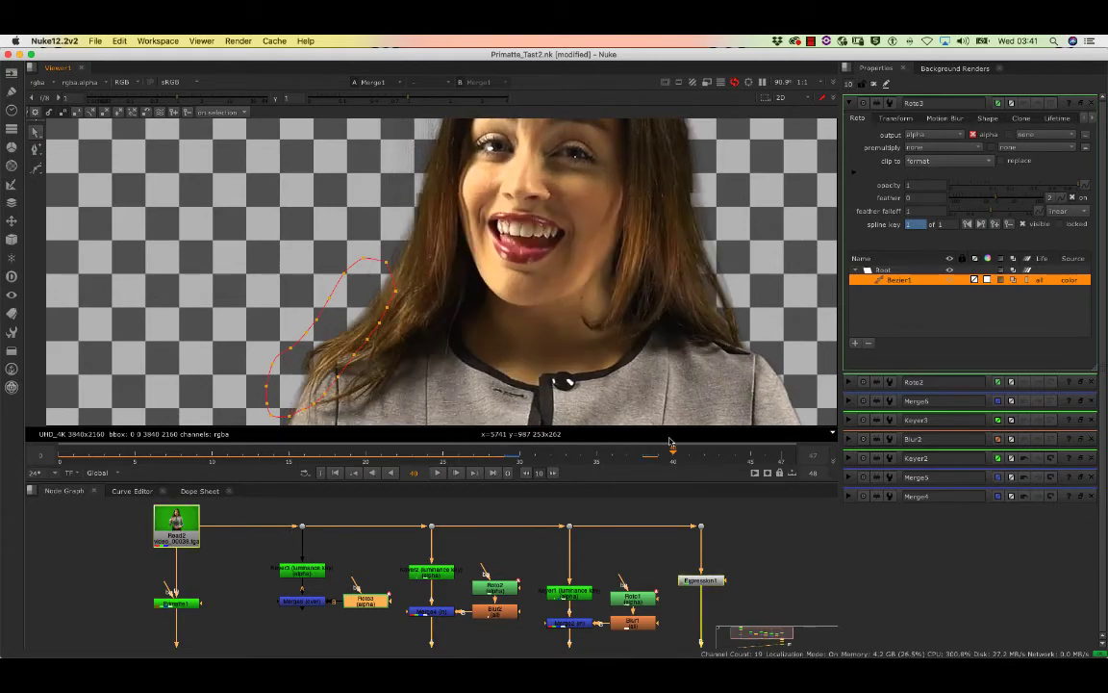
{"action": "left_click_drag", "start_coordinate": [720, 448], "coordinate": [781, 453]}
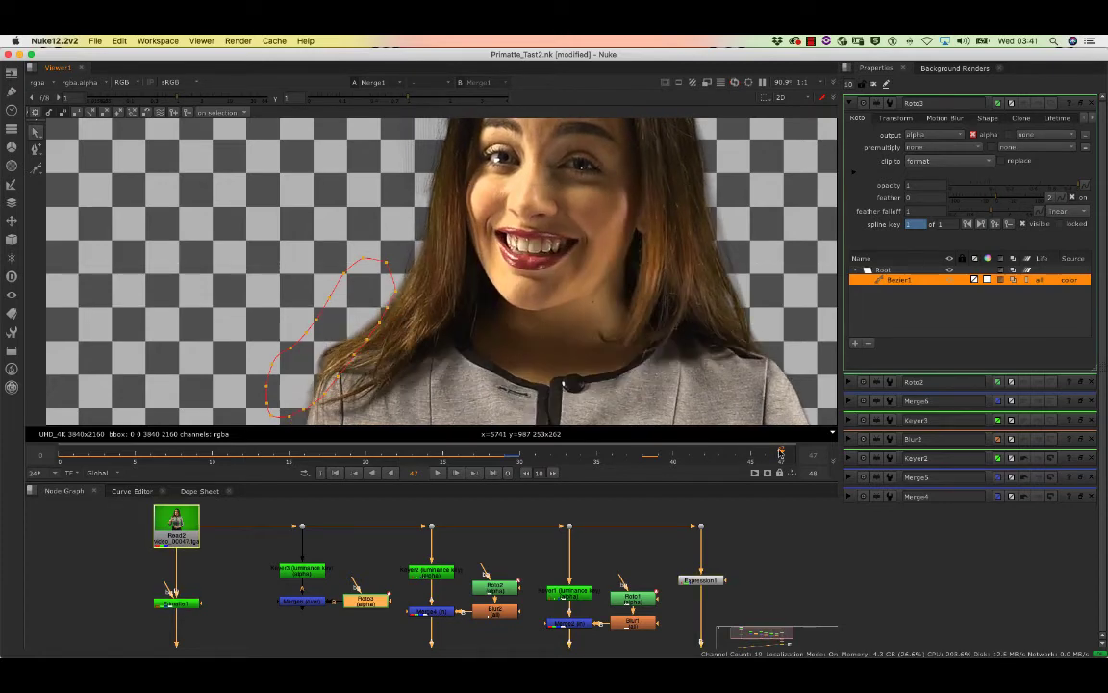
{"action": "left_click_drag", "start_coordinate": [408, 207], "coordinate": [249, 428]}
{"action": "left_click_drag", "start_coordinate": [332, 330], "coordinate": [365, 315]}
{"action": "left_click", "coordinate": [404, 189]}
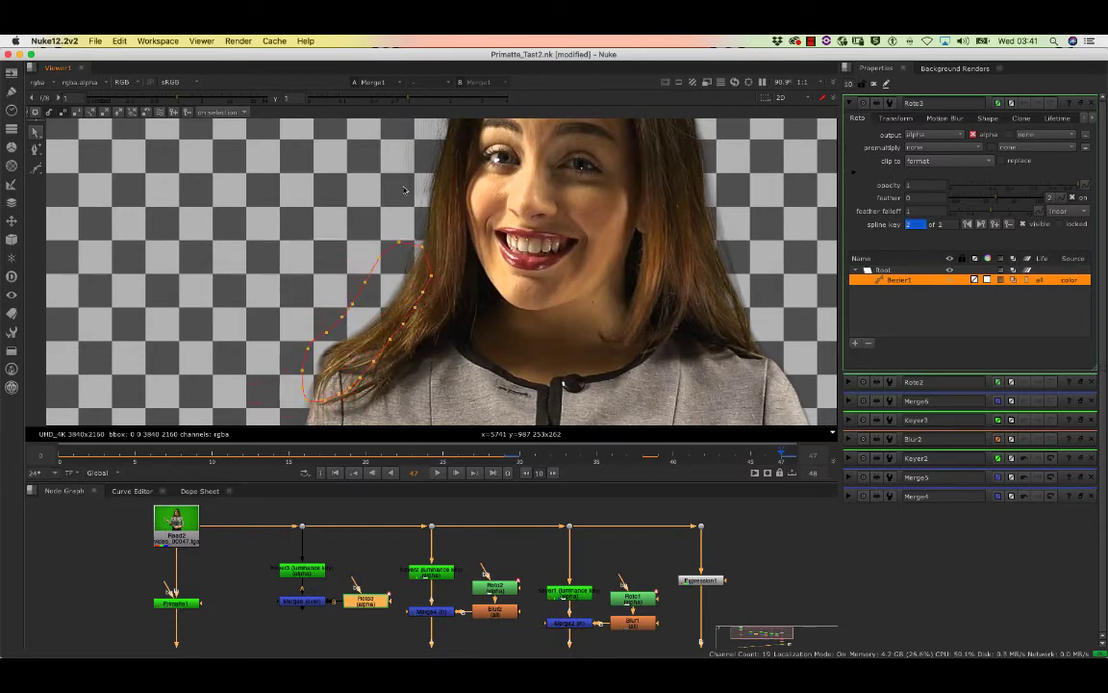
{"action": "left_click_drag", "start_coordinate": [449, 217], "coordinate": [289, 414]}
{"action": "left_click_drag", "start_coordinate": [435, 403], "coordinate": [448, 420]}
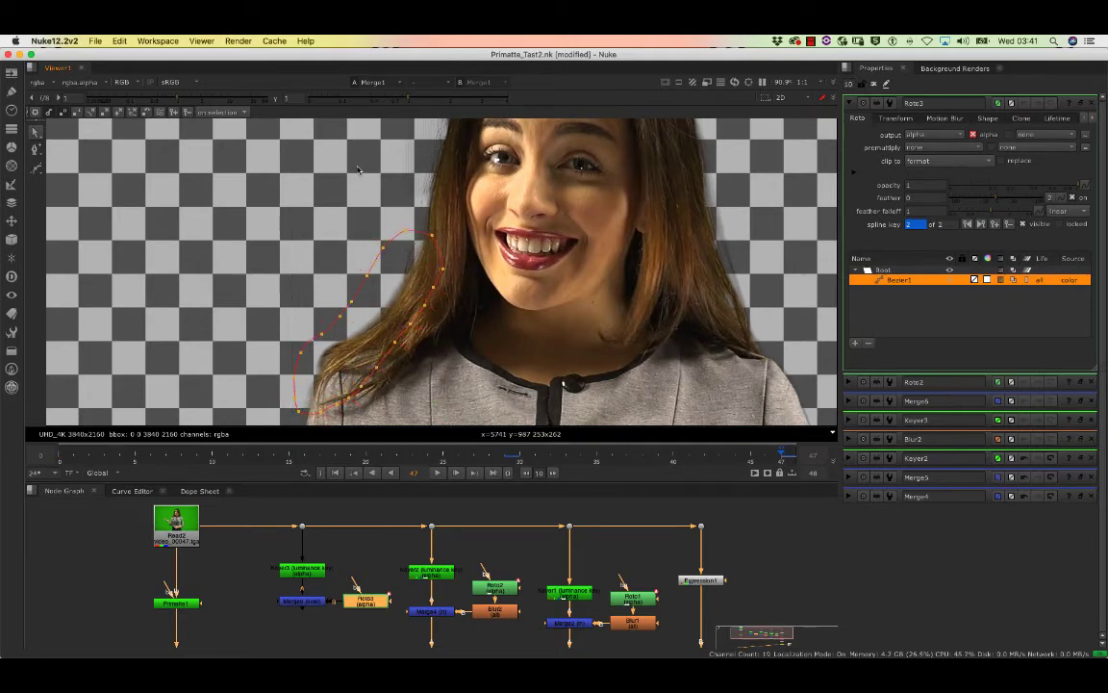
Step: Clear the roto selection and open Keyer3's luminance key properties
{"action": "left_click", "coordinate": [348, 558]}
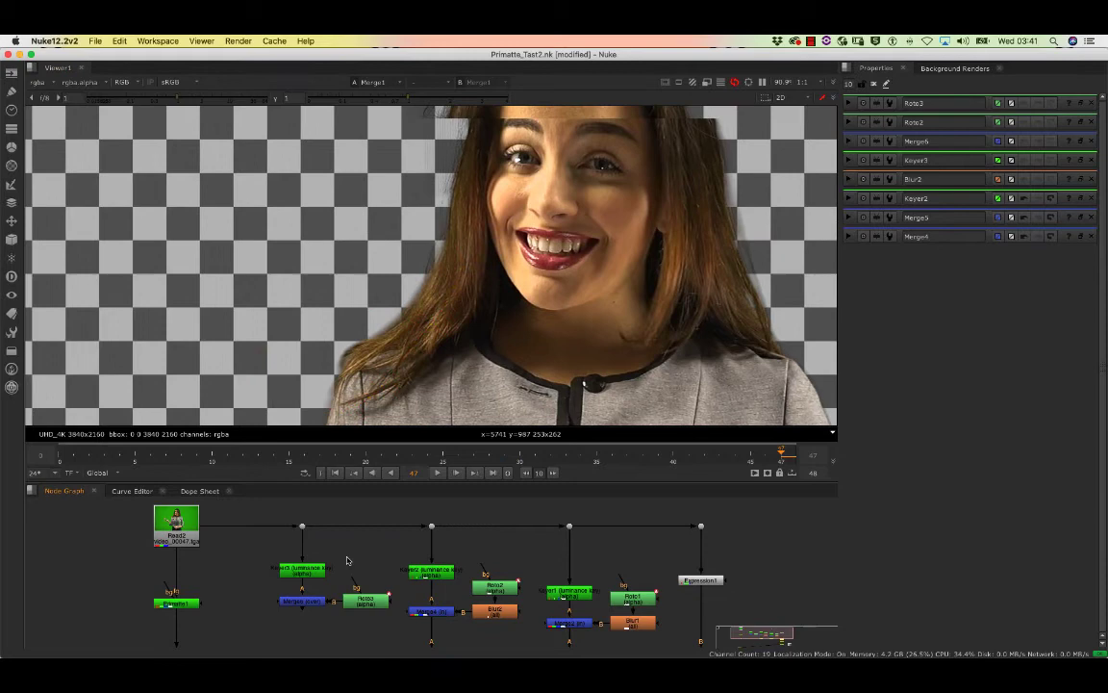
{"action": "double_click", "coordinate": [297, 570]}
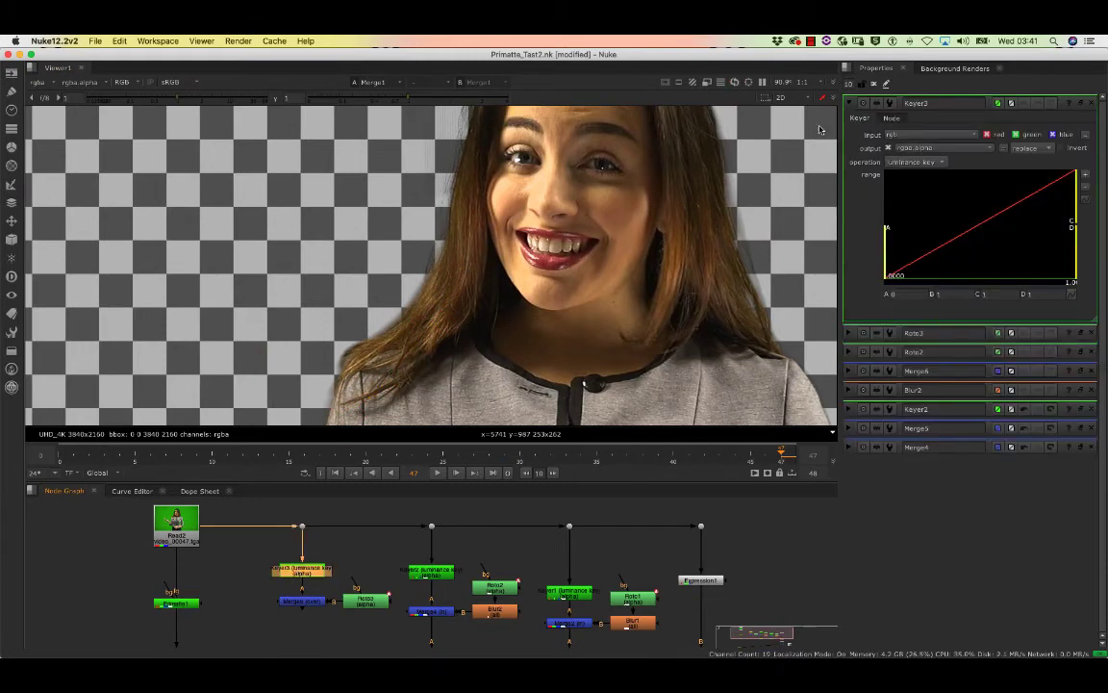
Step: Close all open node properties and view the alpha channel of Keyer3
{"action": "left_click", "coordinate": [876, 84]}
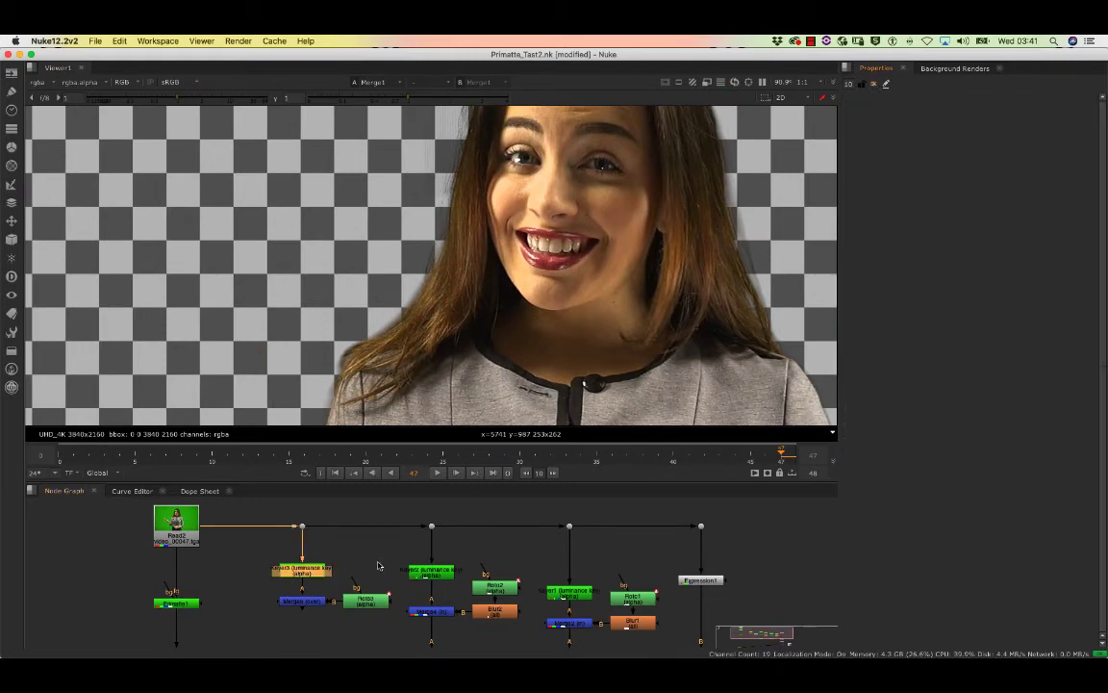
{"action": "double_click", "coordinate": [307, 571]}
{"action": "key", "text": "1"}
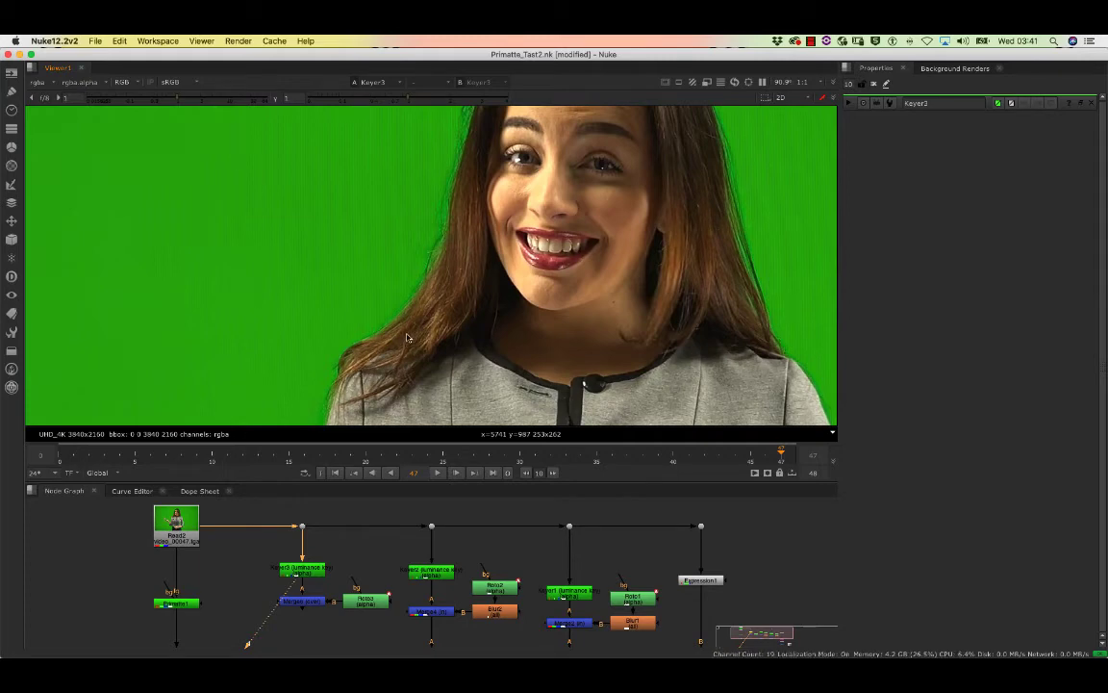
{"action": "key", "text": "a"}
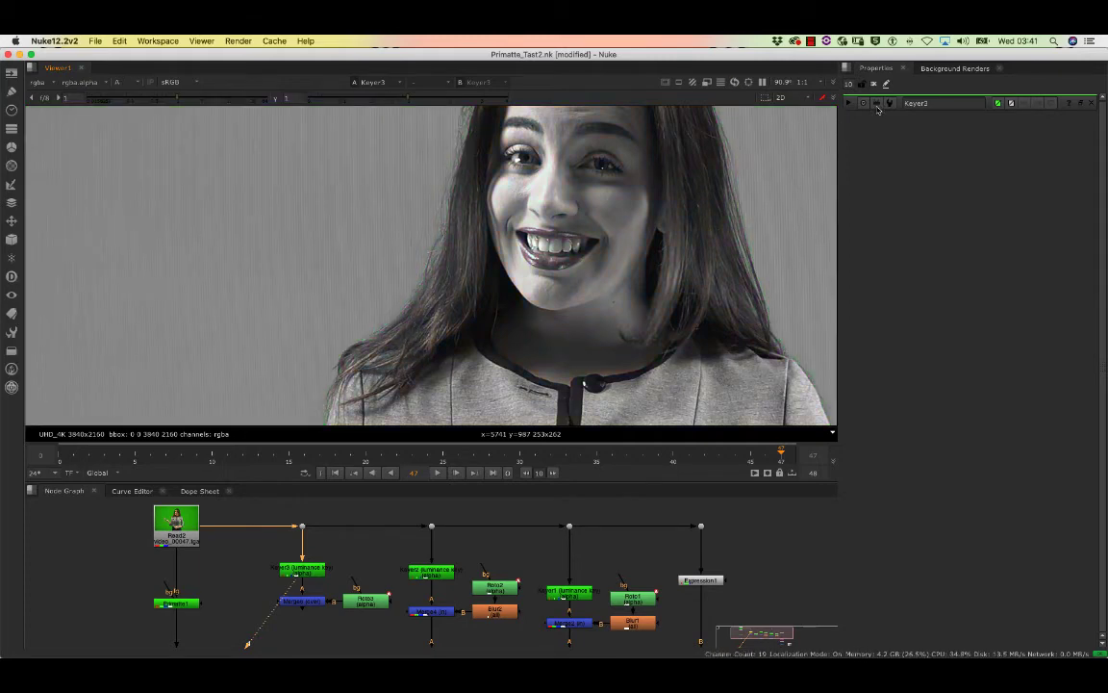
Step: Invert Keyer3's luminance key and lower range point B to about 0.229 to isolate the hair strands
{"action": "double_click", "coordinate": [296, 570]}
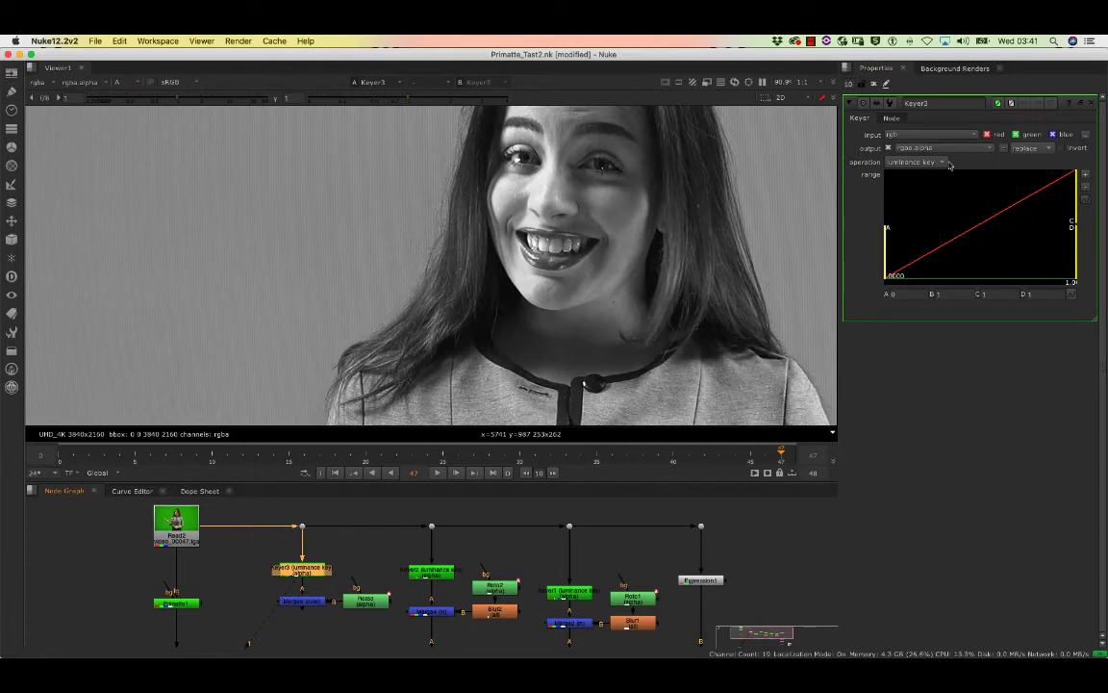
{"action": "left_click", "coordinate": [1062, 149]}
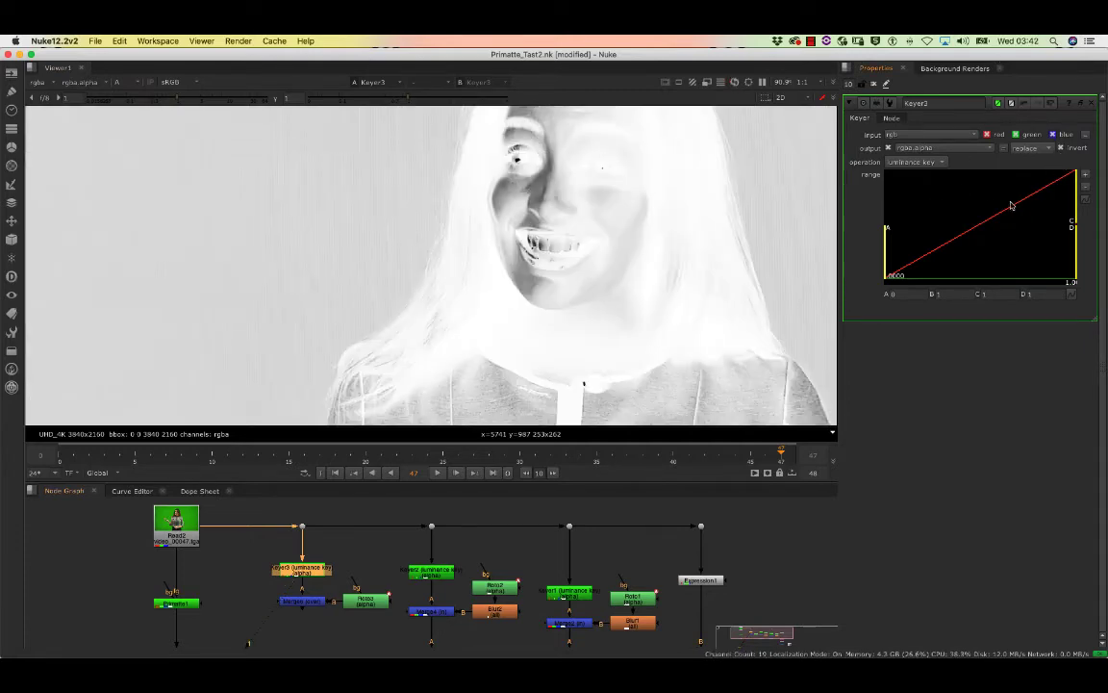
{"action": "left_click_drag", "start_coordinate": [1075, 211], "coordinate": [979, 209]}
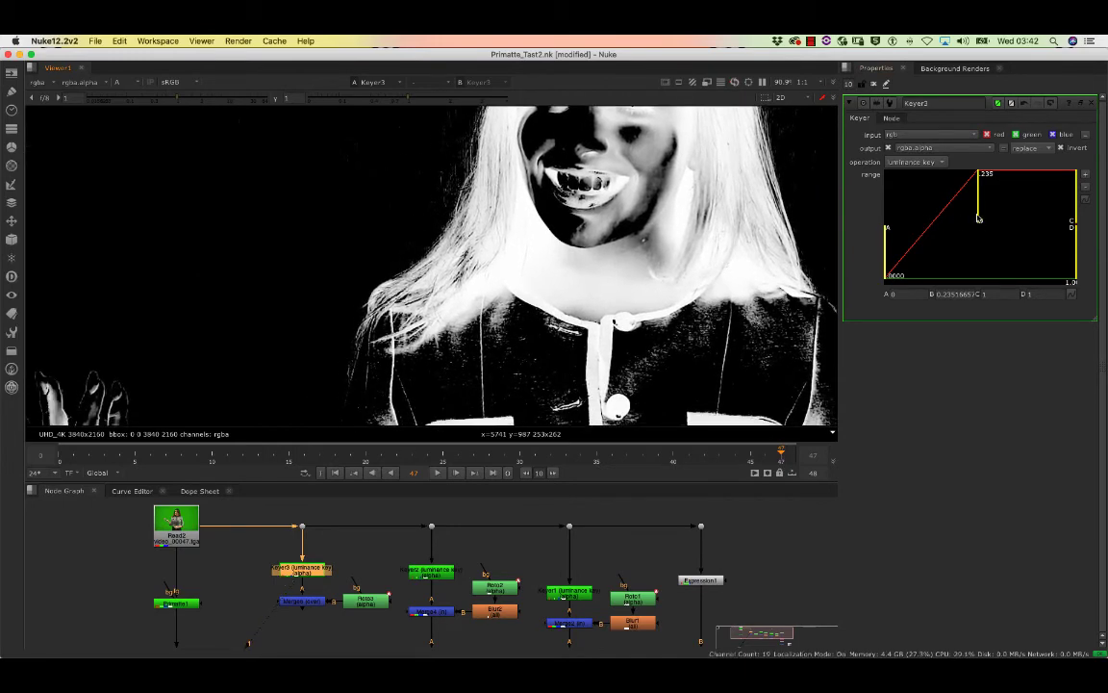
{"action": "left_click_drag", "start_coordinate": [978, 218], "coordinate": [976, 218]}
{"action": "scroll", "coordinate": [512, 199], "scroll_direction": "up", "scroll_amount": 4}
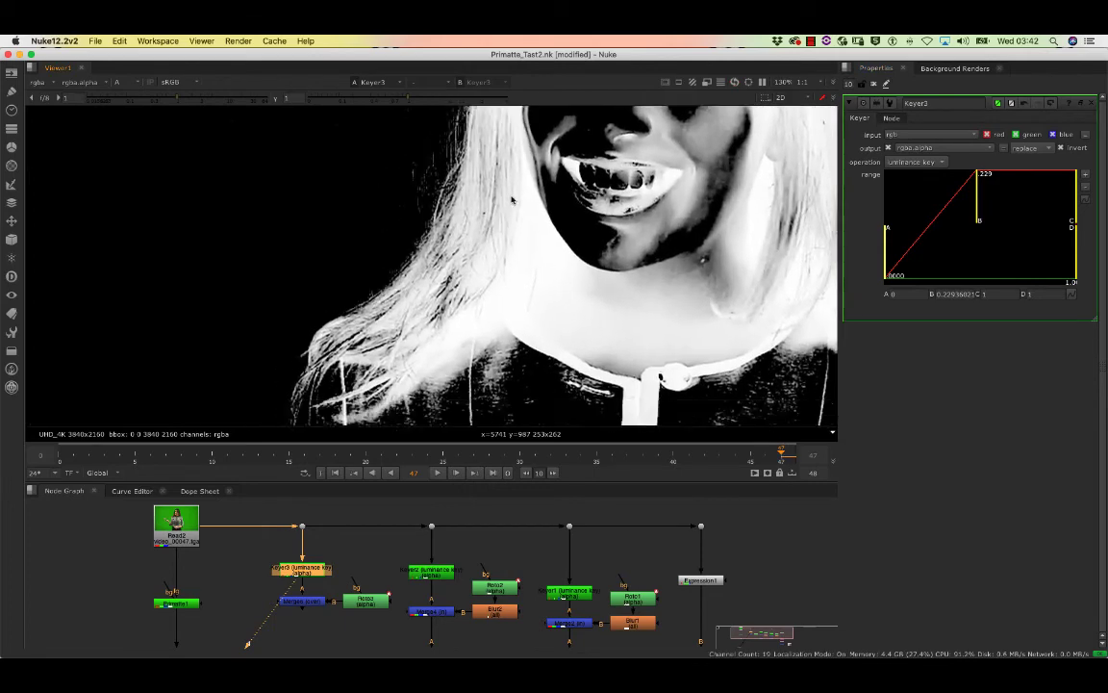
{"action": "middle_click_drag", "start_coordinate": [511, 199], "coordinate": [561, 152]}
Step: View Merge6 and set its operation to in, limiting the hair key to the Roto3 shape
{"action": "middle_click_drag", "start_coordinate": [323, 594], "coordinate": [311, 545]}
{"action": "left_click", "coordinate": [290, 597]}
{"action": "left_click", "coordinate": [293, 557]}
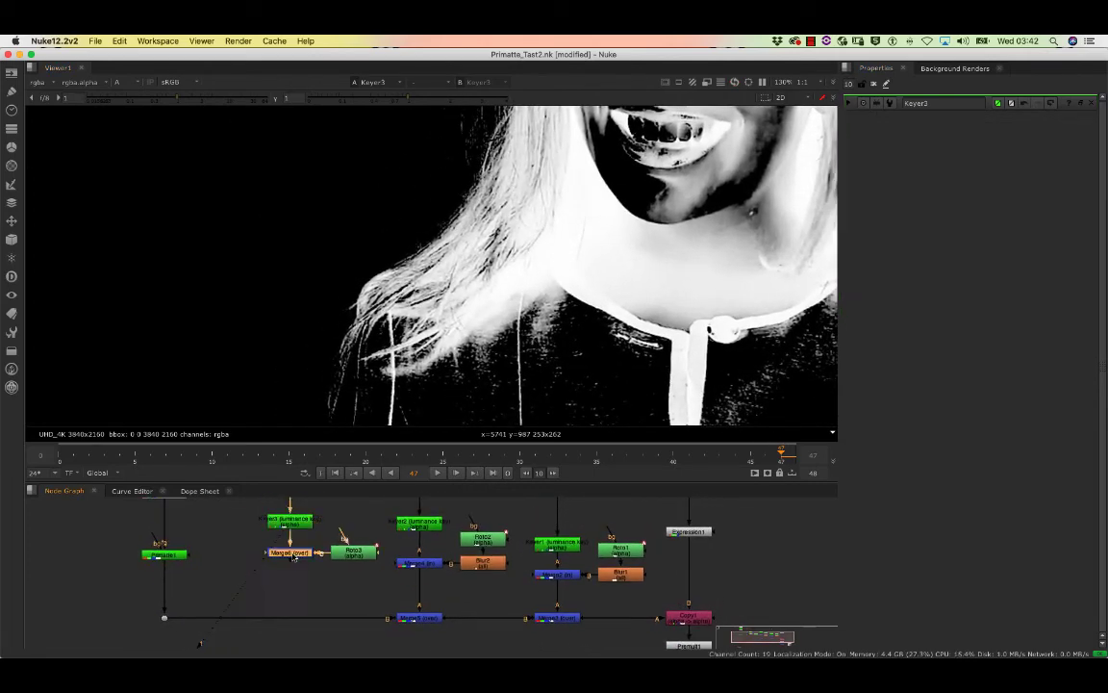
{"action": "key", "text": "1"}
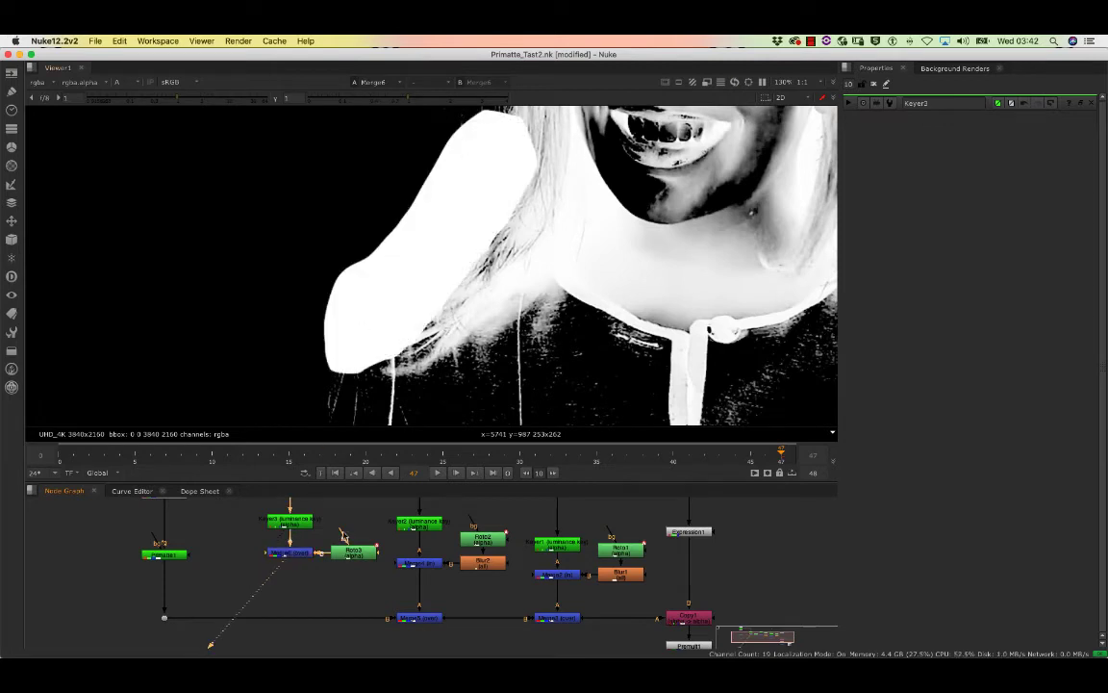
{"action": "double_click", "coordinate": [292, 553]}
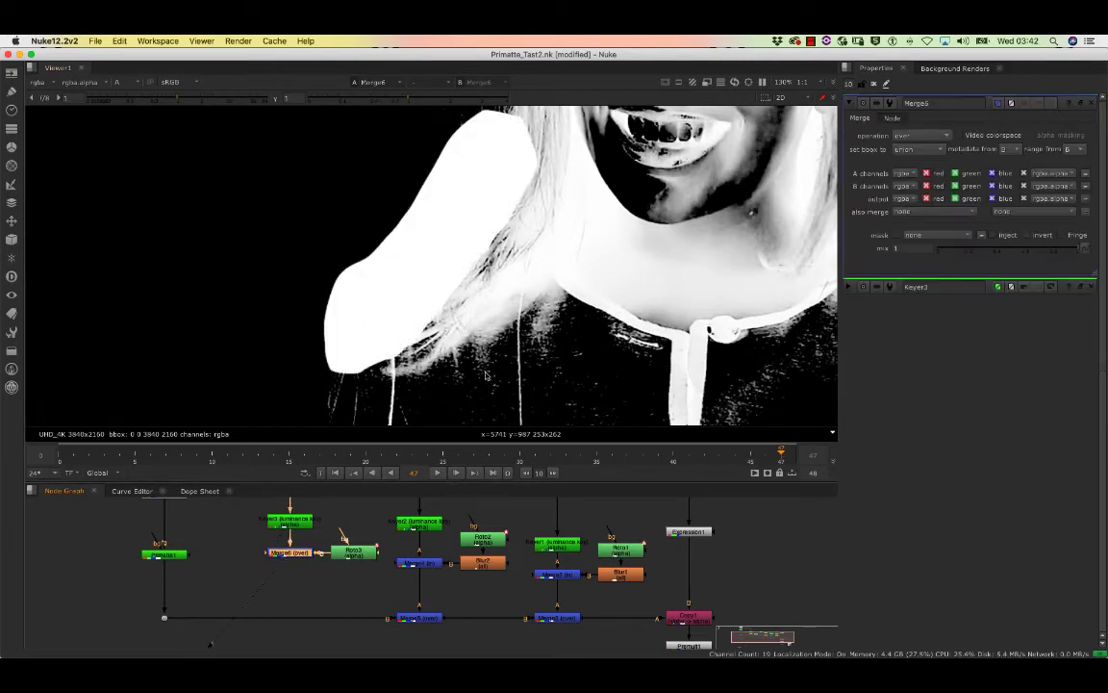
{"action": "left_click", "coordinate": [921, 136]}
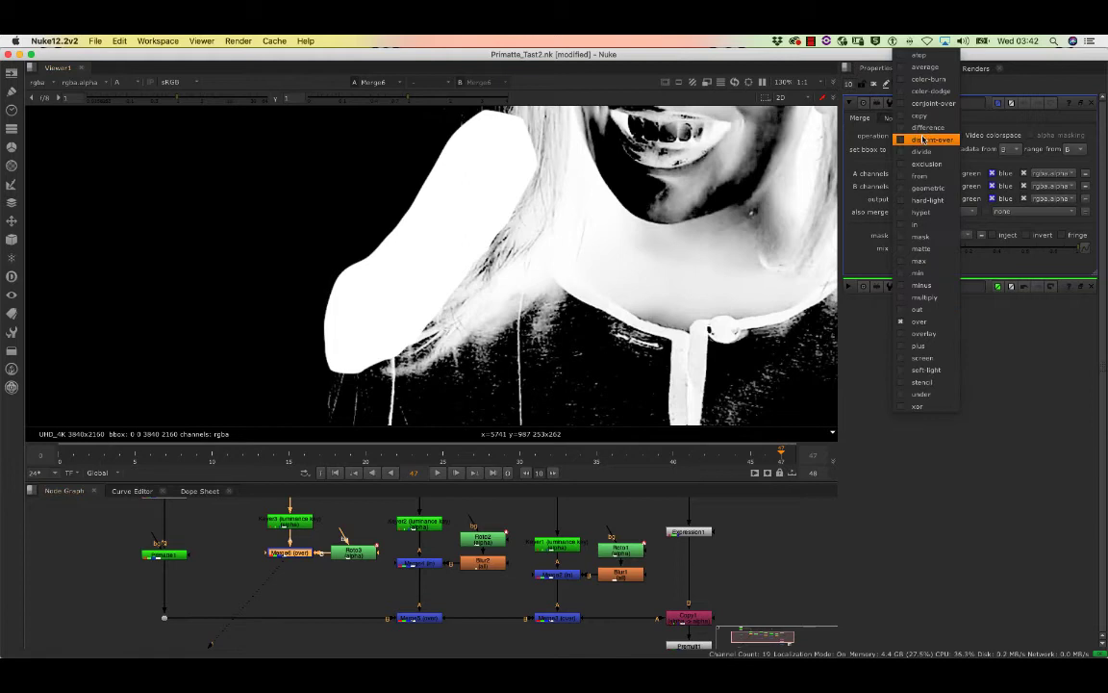
{"action": "left_click", "coordinate": [927, 222]}
{"action": "scroll", "coordinate": [539, 270], "scroll_direction": "down", "scroll_amount": 2}
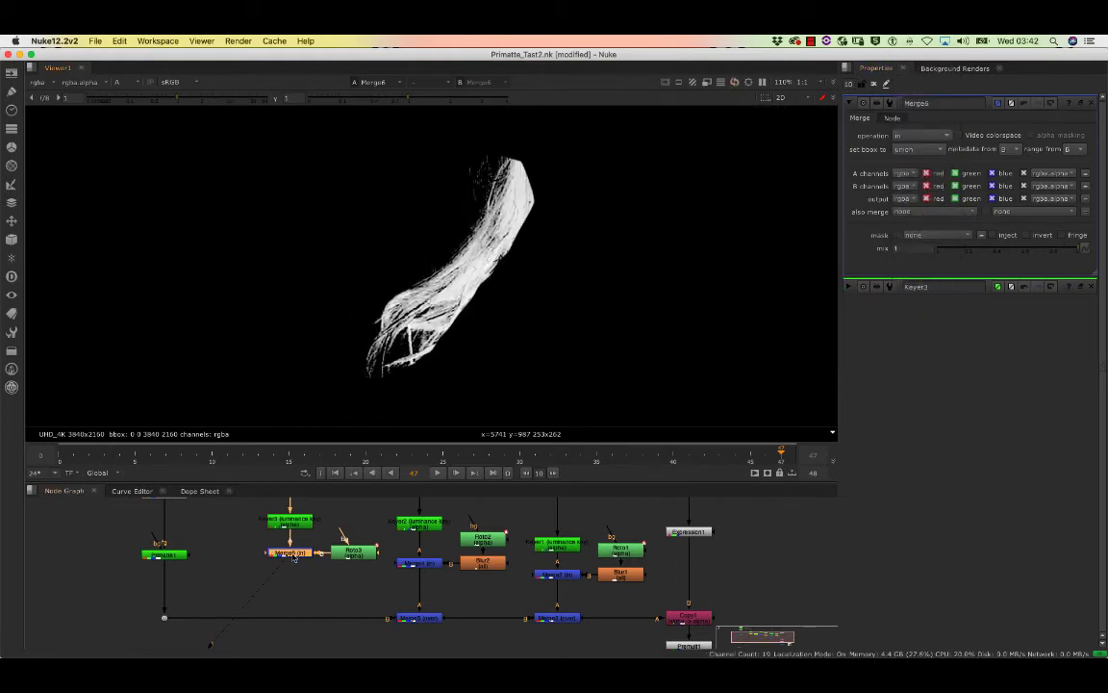
Step: Compare Merge6's hair matte with the node disabled and enabled, and against the Primatte1 matte
{"action": "key", "text": "d"}
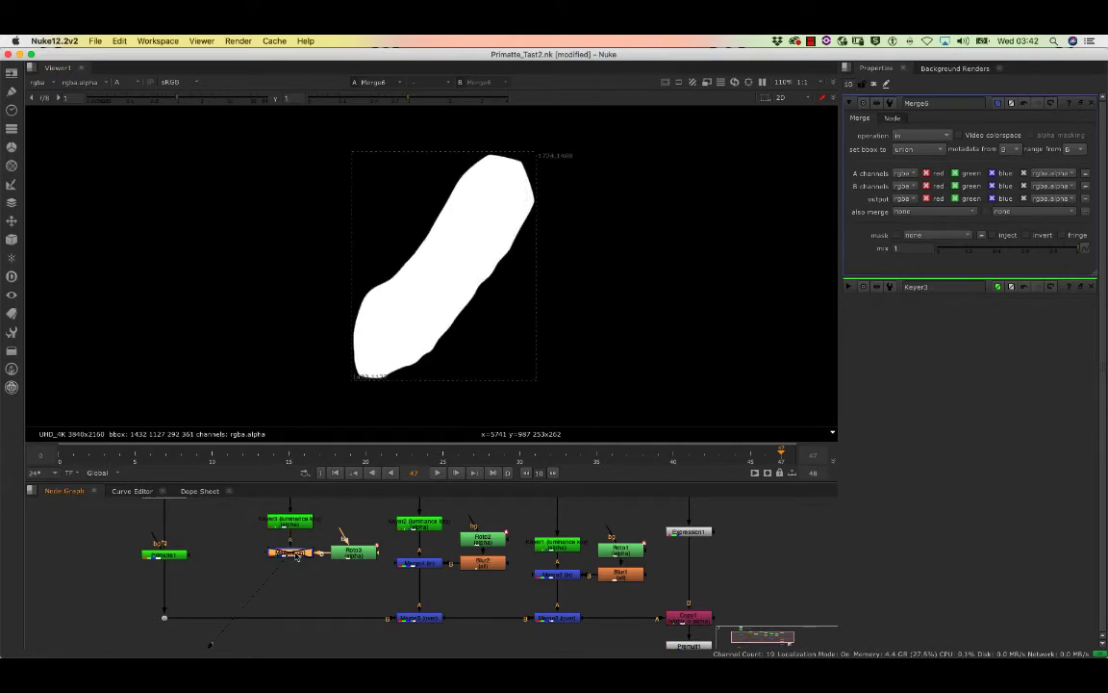
{"action": "key", "text": "d"}
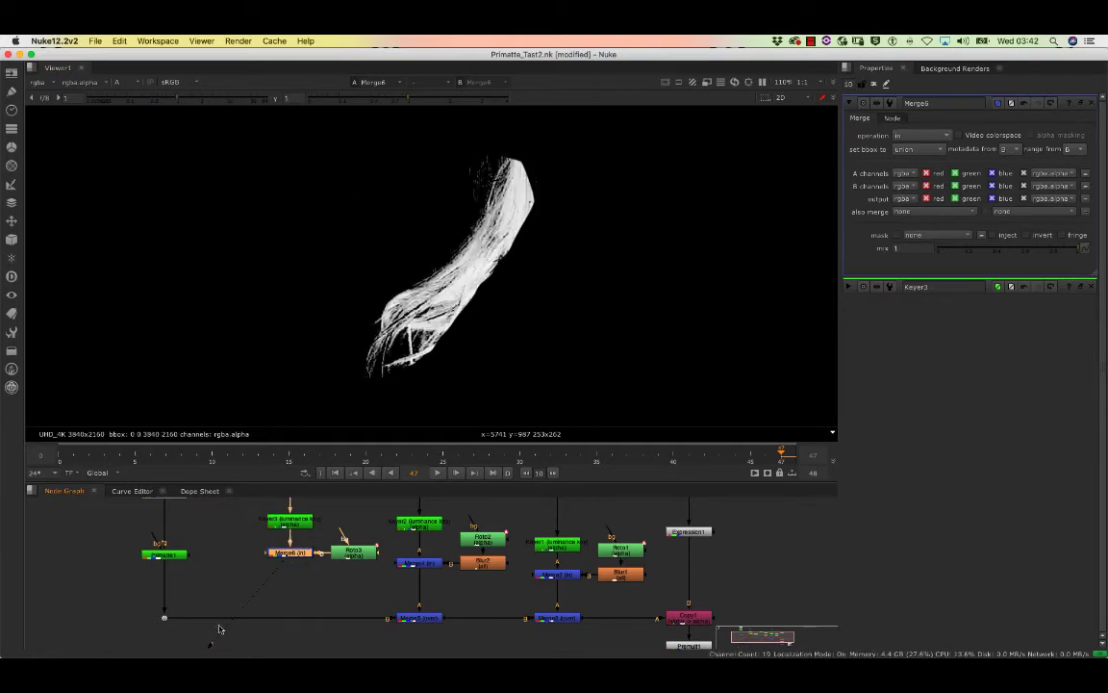
{"action": "left_click", "coordinate": [165, 618]}
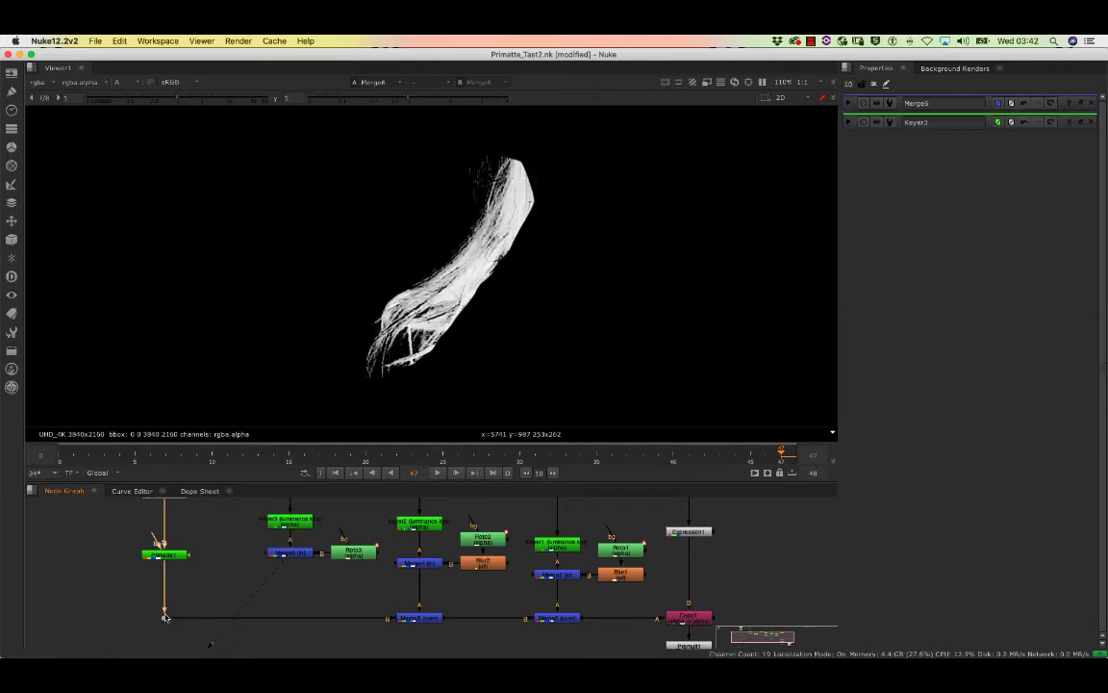
{"action": "key", "text": "1"}
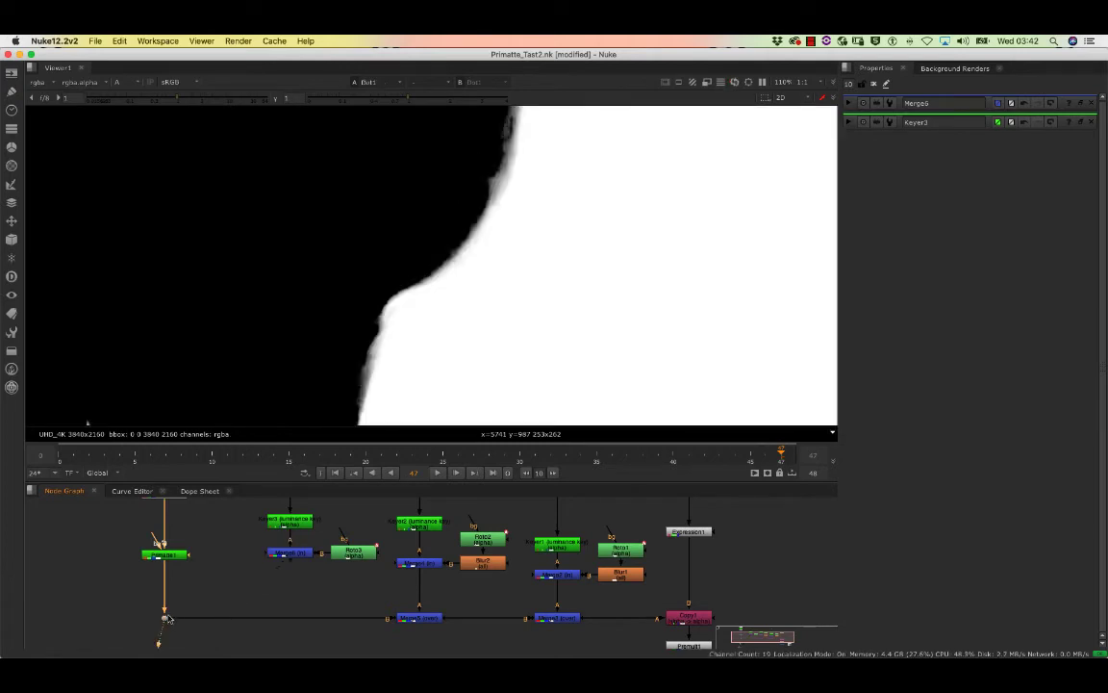
{"action": "left_click", "coordinate": [287, 553]}
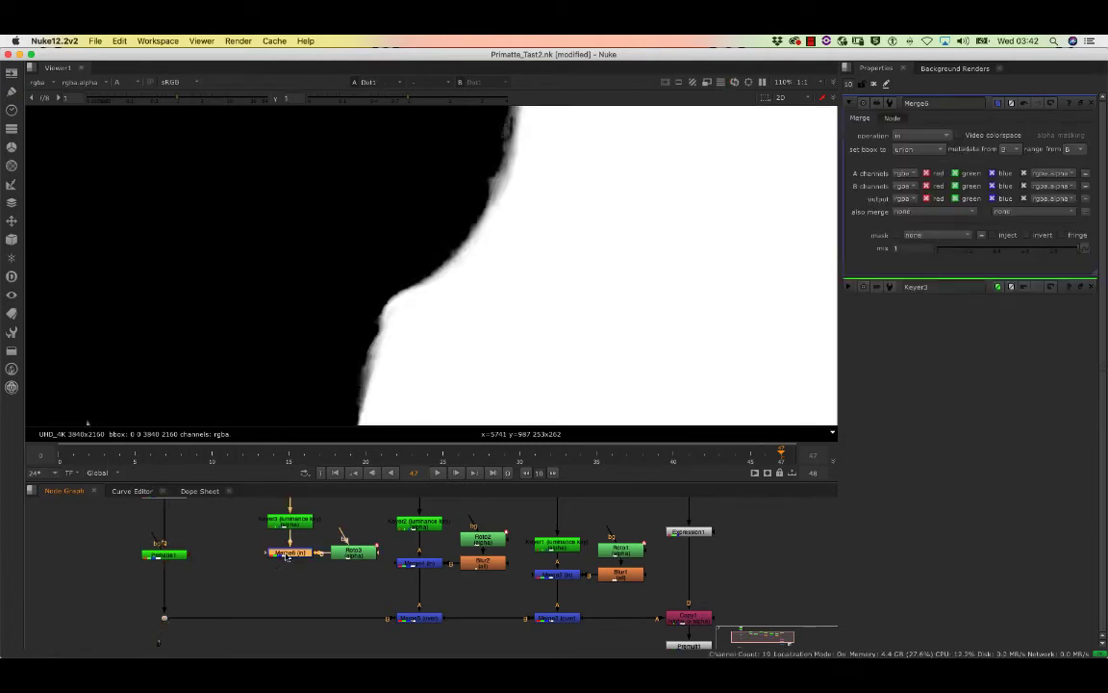
{"action": "key", "text": "1"}
Step: Add a Merge node set to over between Primatte1 and Merge5, with Merge6 in input A and Primatte1 in B
{"action": "scroll", "coordinate": [294, 589], "scroll_direction": "up", "scroll_amount": 3}
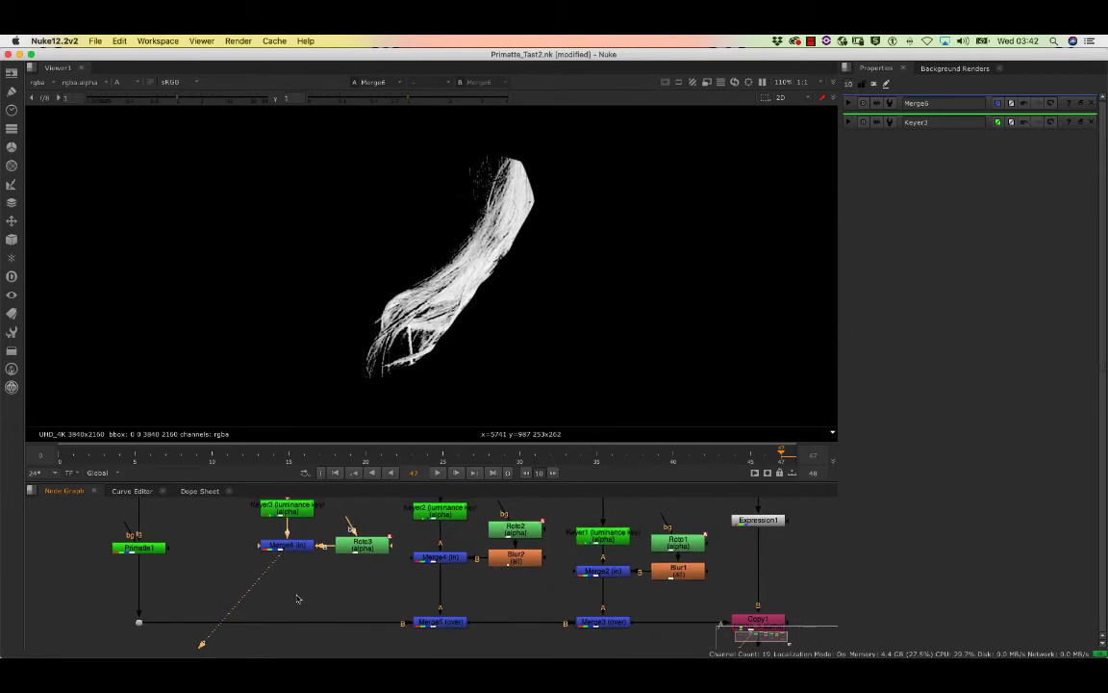
{"action": "key", "text": "Tab"}
{"action": "type", "text": "m"}
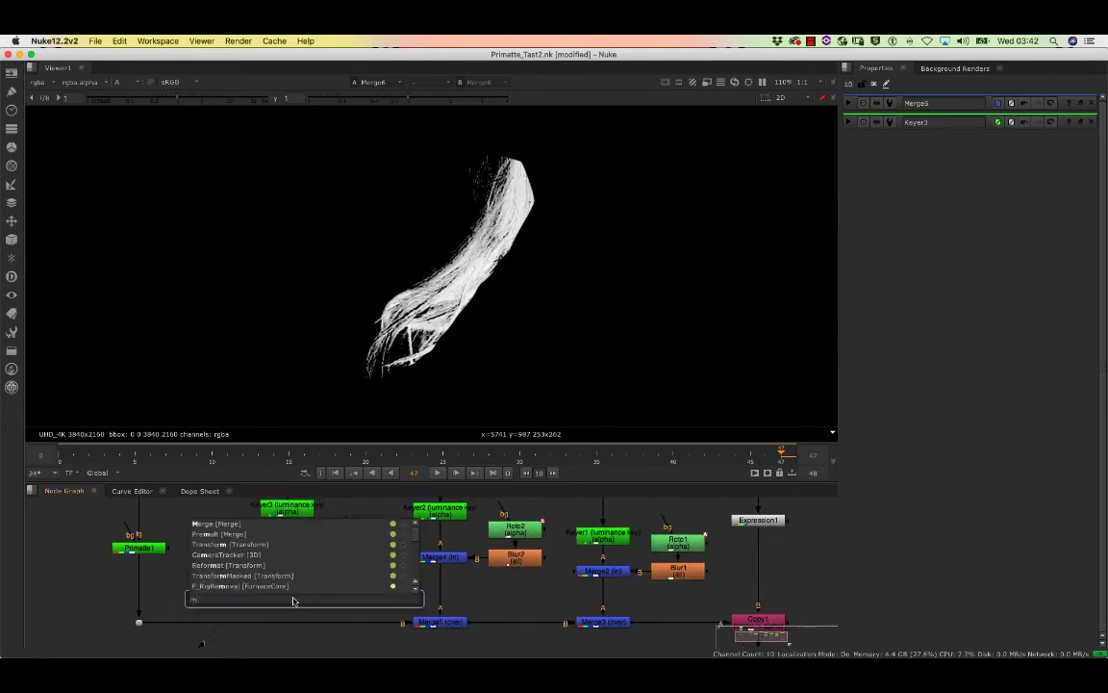
{"action": "key", "text": "Return"}
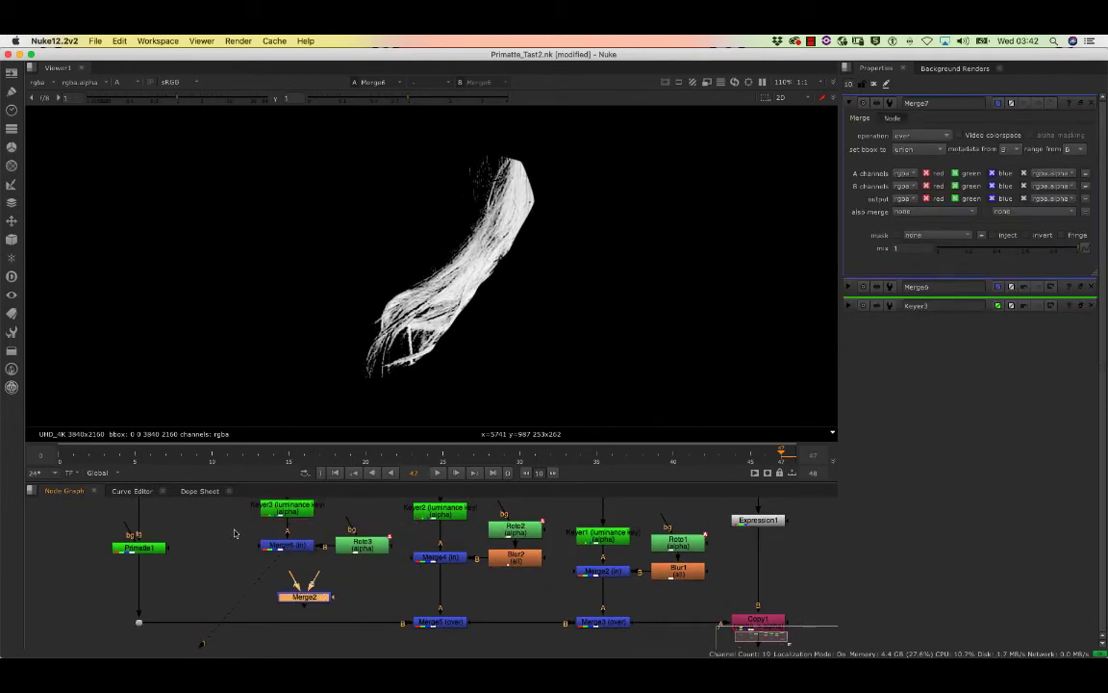
{"action": "left_click_drag", "start_coordinate": [301, 597], "coordinate": [286, 546]}
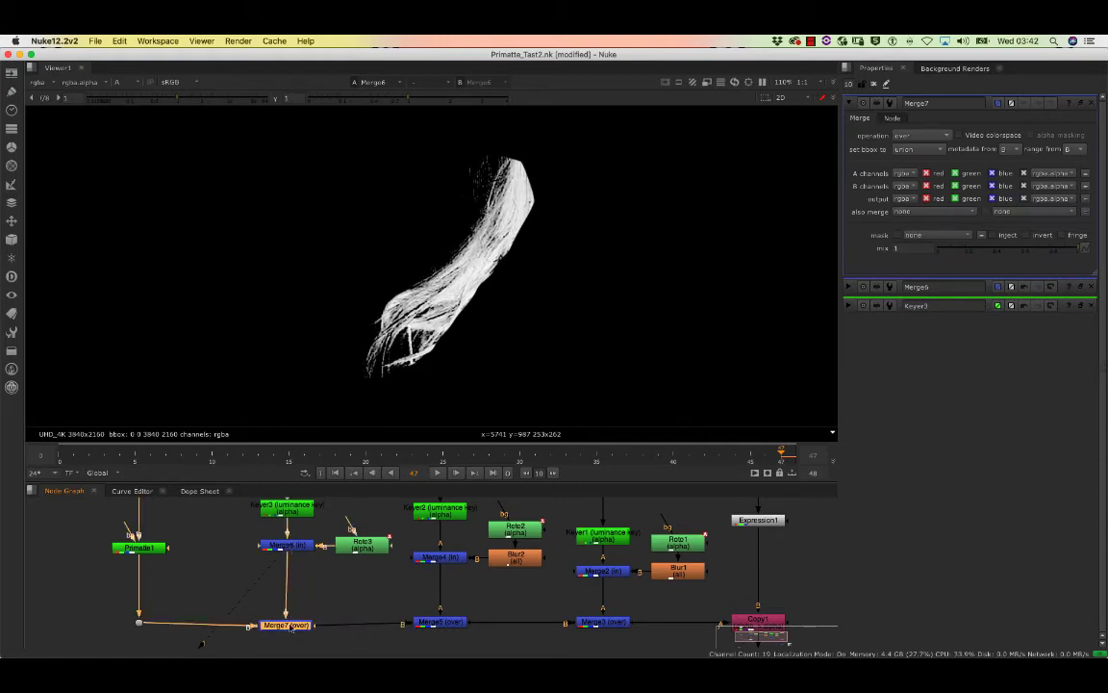
{"action": "left_click_drag", "start_coordinate": [291, 627], "coordinate": [293, 626]}
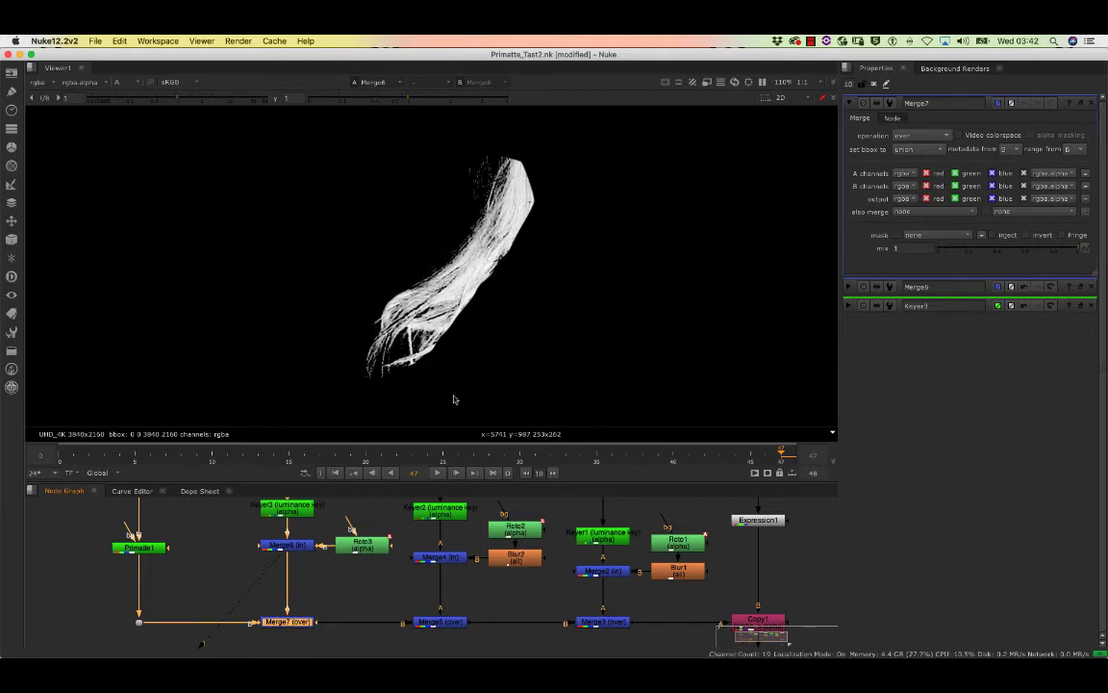
{"action": "left_click", "coordinate": [365, 553]}
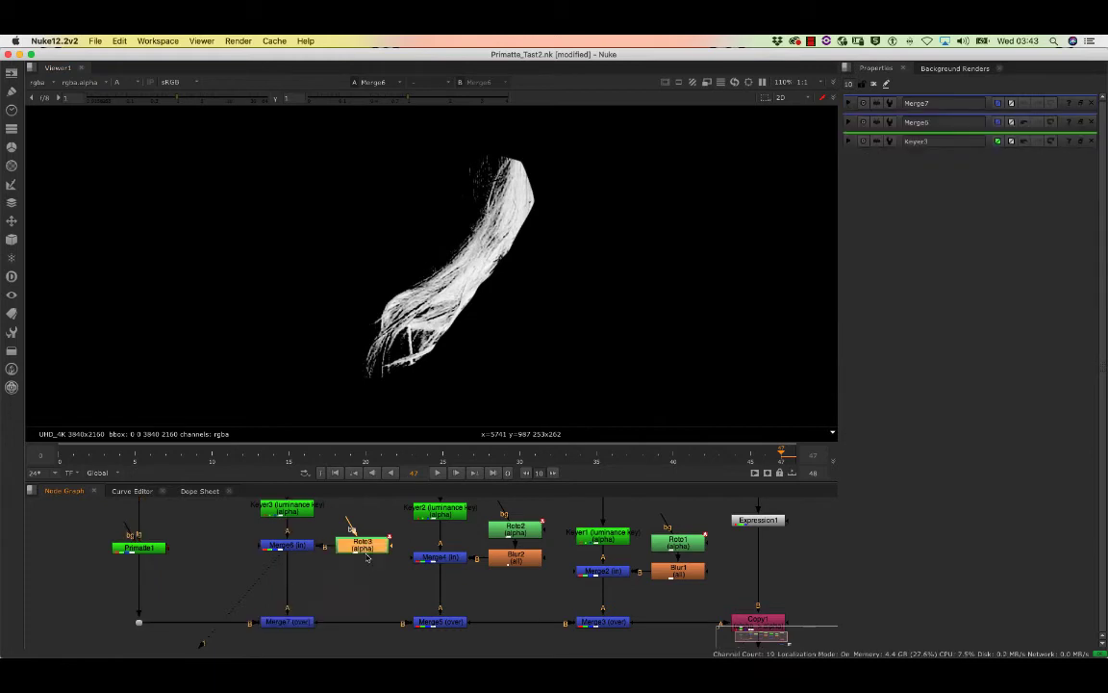
{"action": "left_click", "coordinate": [367, 591]}
{"action": "key", "text": "Tab"}
{"action": "type", "text": "bl"}
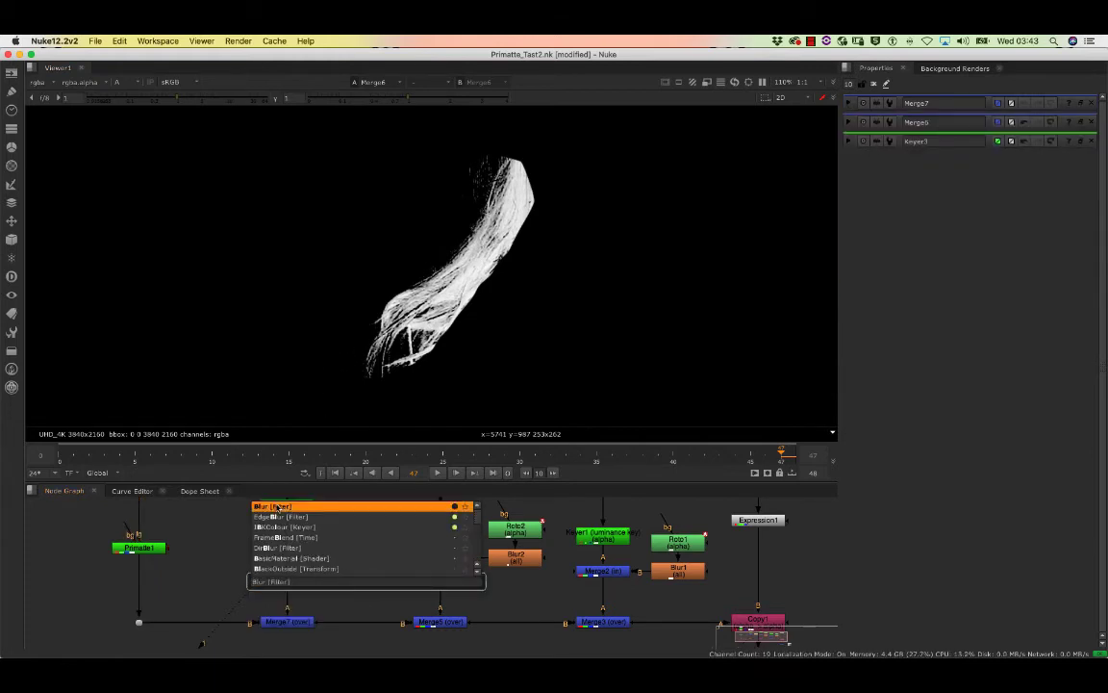
{"action": "key", "text": "Return"}
{"action": "mouse_move", "coordinate": [362, 545]}
{"action": "left_mouse_down"}
{"action": "mouse_move", "coordinate": [366, 530]}
{"action": "mouse_move", "coordinate": [364, 545]}
{"action": "left_mouse_up"}
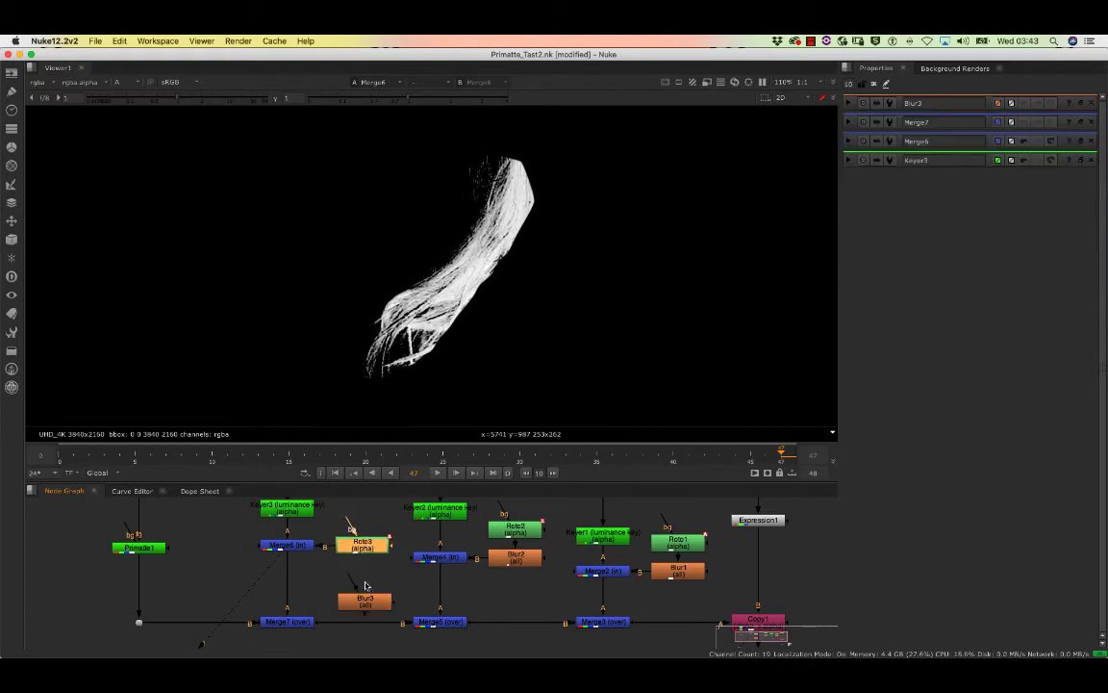
{"action": "left_click_drag", "start_coordinate": [368, 605], "coordinate": [365, 520]}
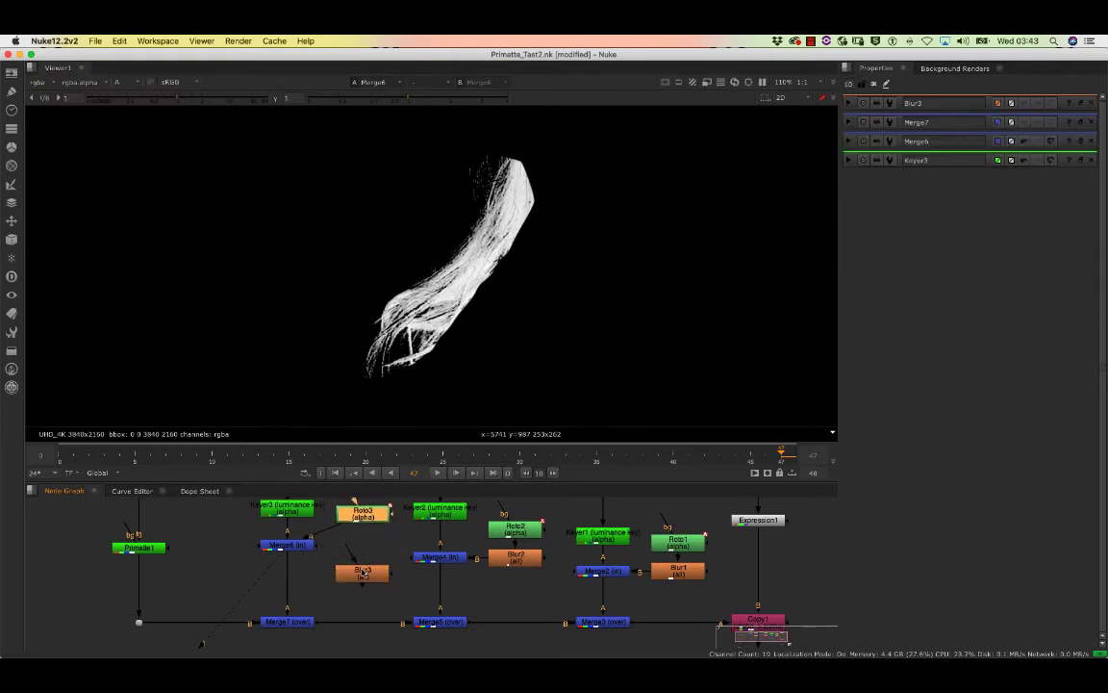
{"action": "left_click_drag", "start_coordinate": [364, 578], "coordinate": [364, 567]}
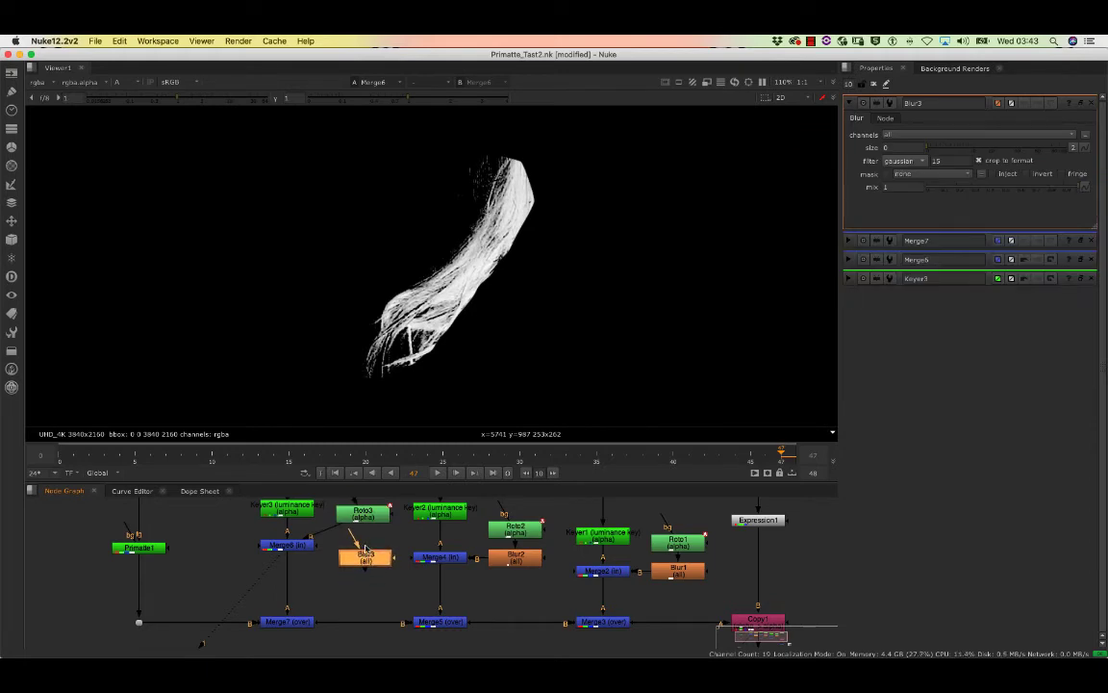
{"action": "key", "text": "Delete"}
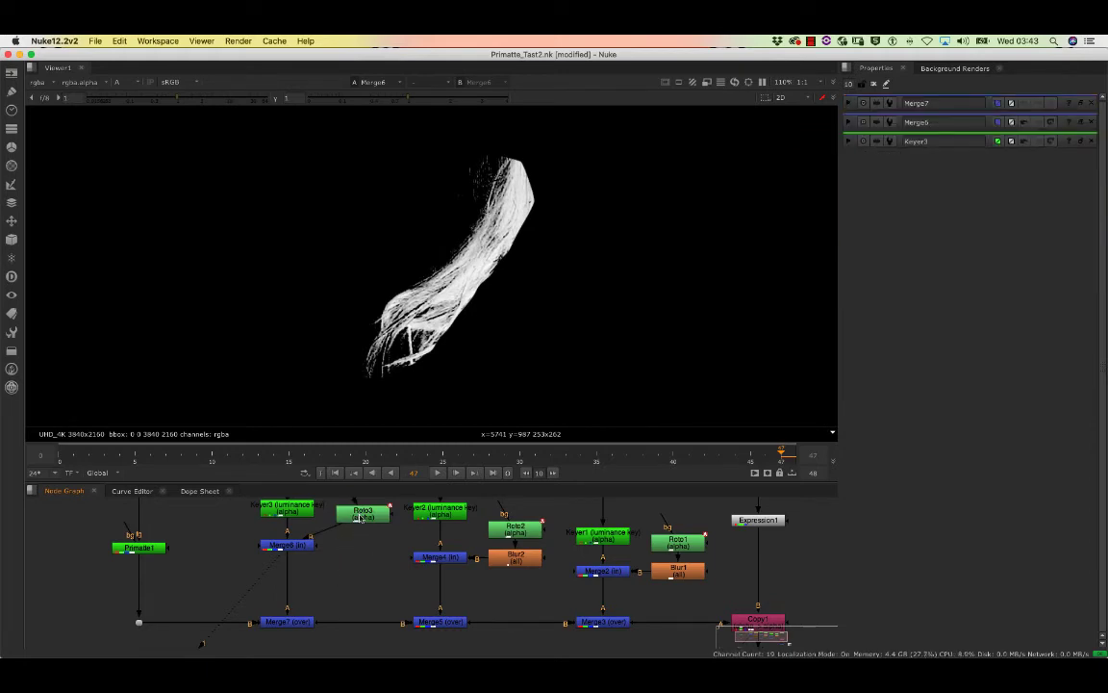
Step: Insert a Blur node between Roto3 and Merge6, and space the two nodes out beside the keyer branch
{"action": "left_click", "coordinate": [361, 515]}
{"action": "key", "text": "Tab"}
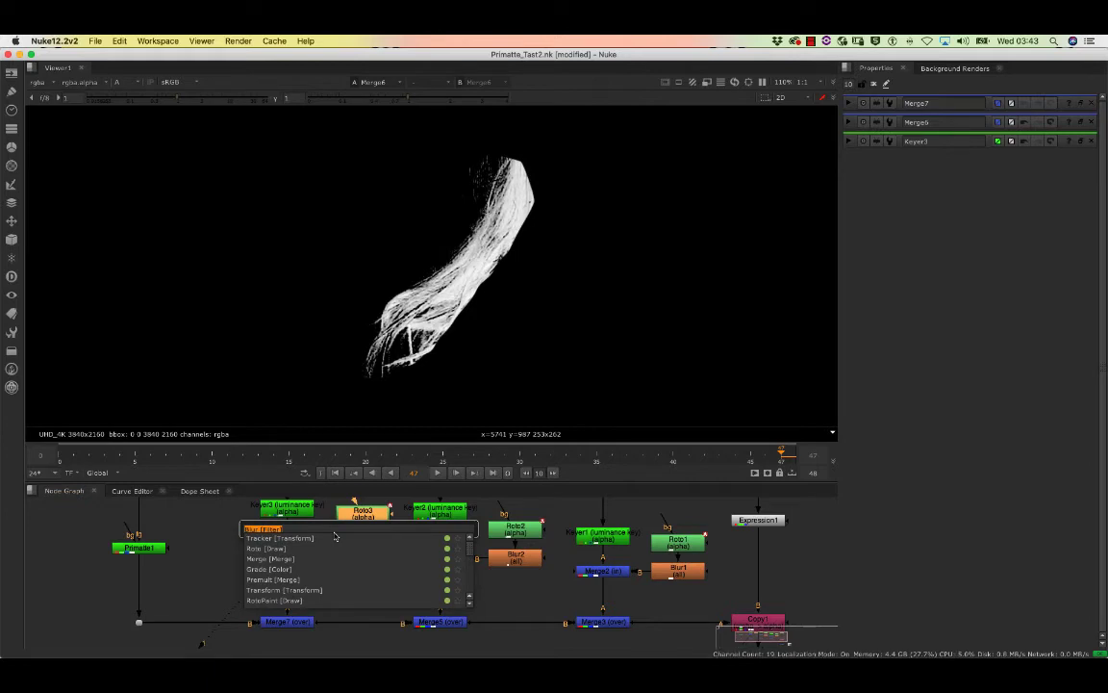
{"action": "key", "text": "Return"}
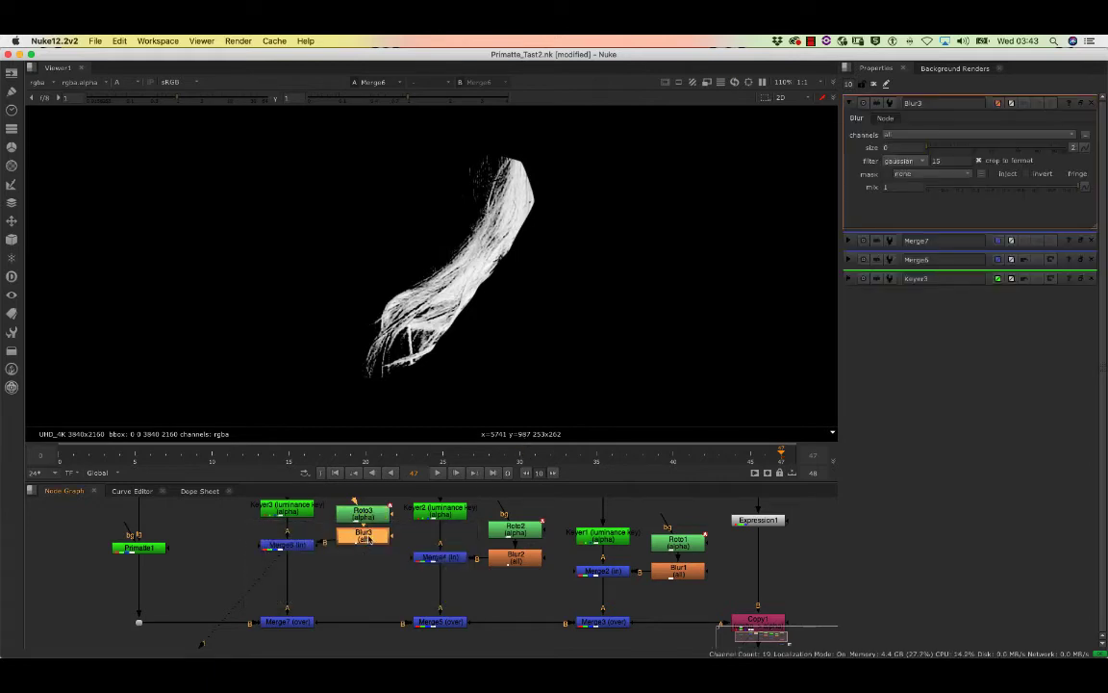
{"action": "left_click_drag", "start_coordinate": [369, 540], "coordinate": [373, 545]}
{"action": "left_click", "coordinate": [376, 519]}
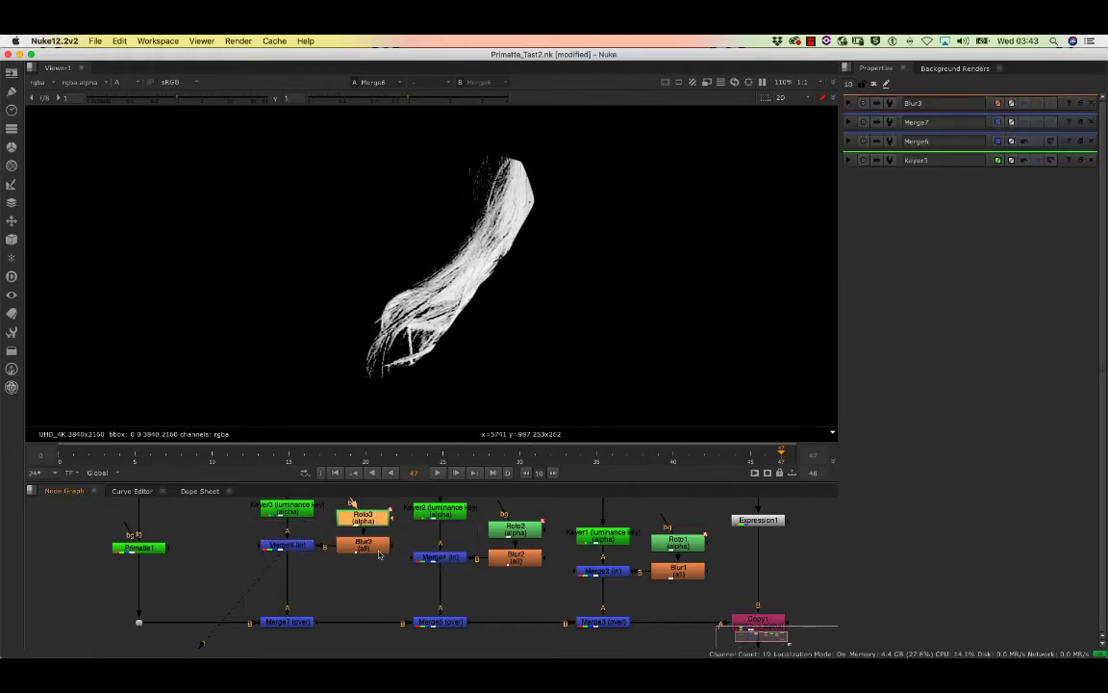
Step: Tidy the node graph by aligning the Keyer2 and Keyer1 branches with the Keyer3 branch
{"action": "scroll", "coordinate": [379, 554], "scroll_direction": "down", "scroll_amount": 3}
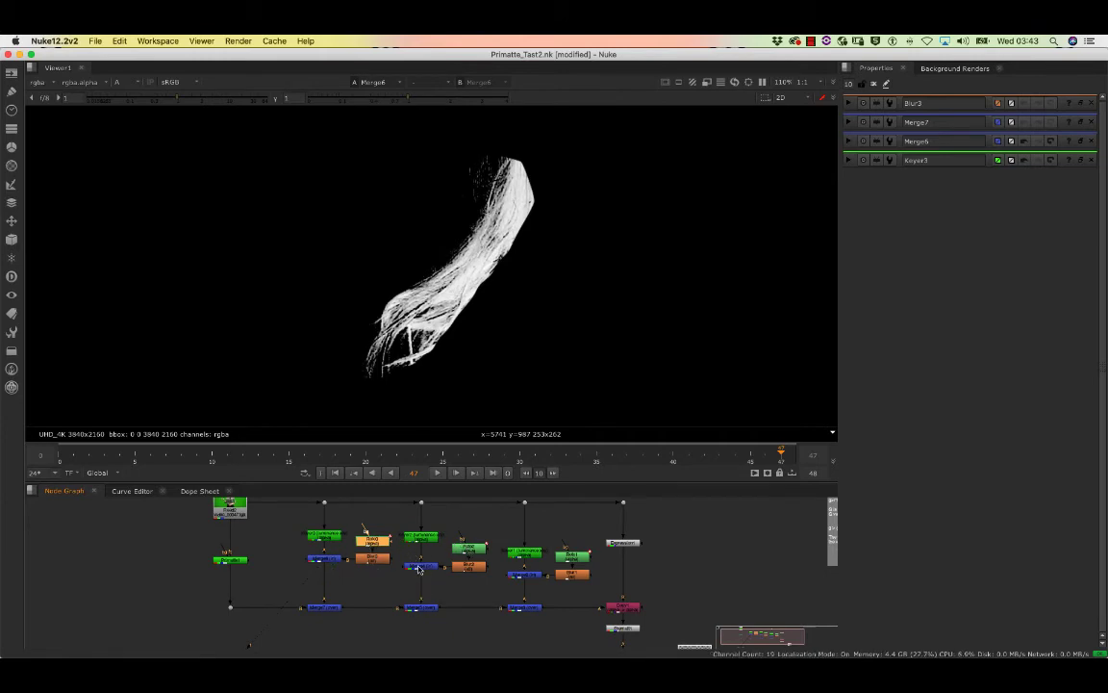
{"action": "left_click_drag", "start_coordinate": [418, 567], "coordinate": [428, 539]}
{"action": "left_click_drag", "start_coordinate": [525, 551], "coordinate": [575, 563]}
{"action": "left_click", "coordinate": [572, 556]}
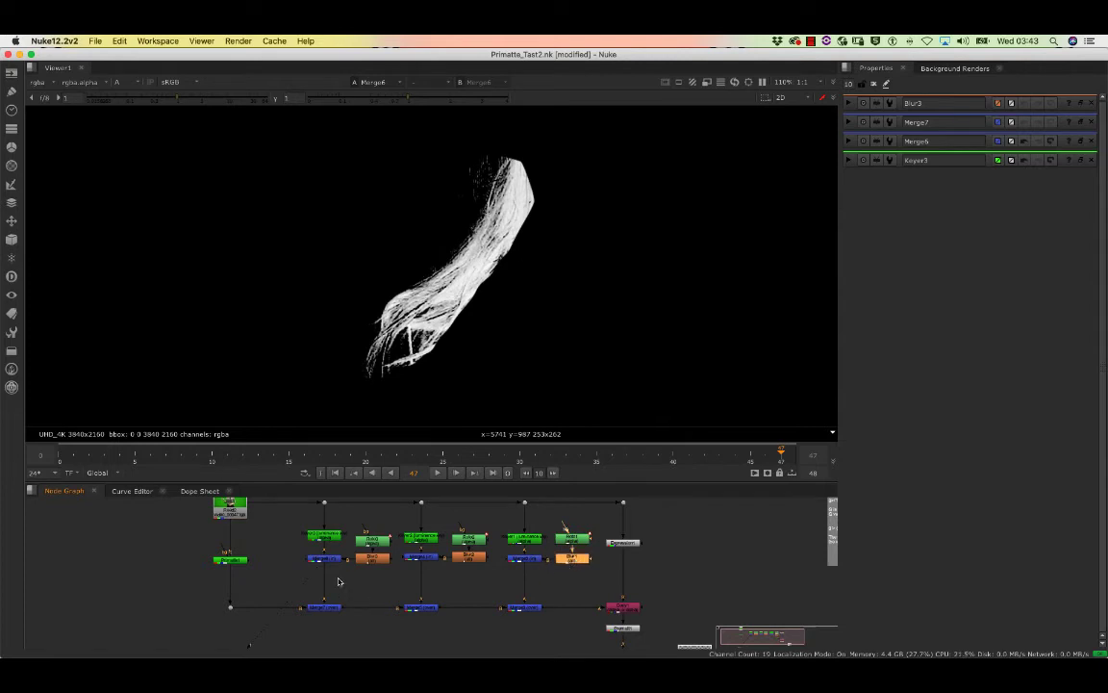
Step: View the alpha of Merge7 to check the hair detail added to the Primatte matte
{"action": "left_click", "coordinate": [323, 608]}
{"action": "key", "text": "1"}
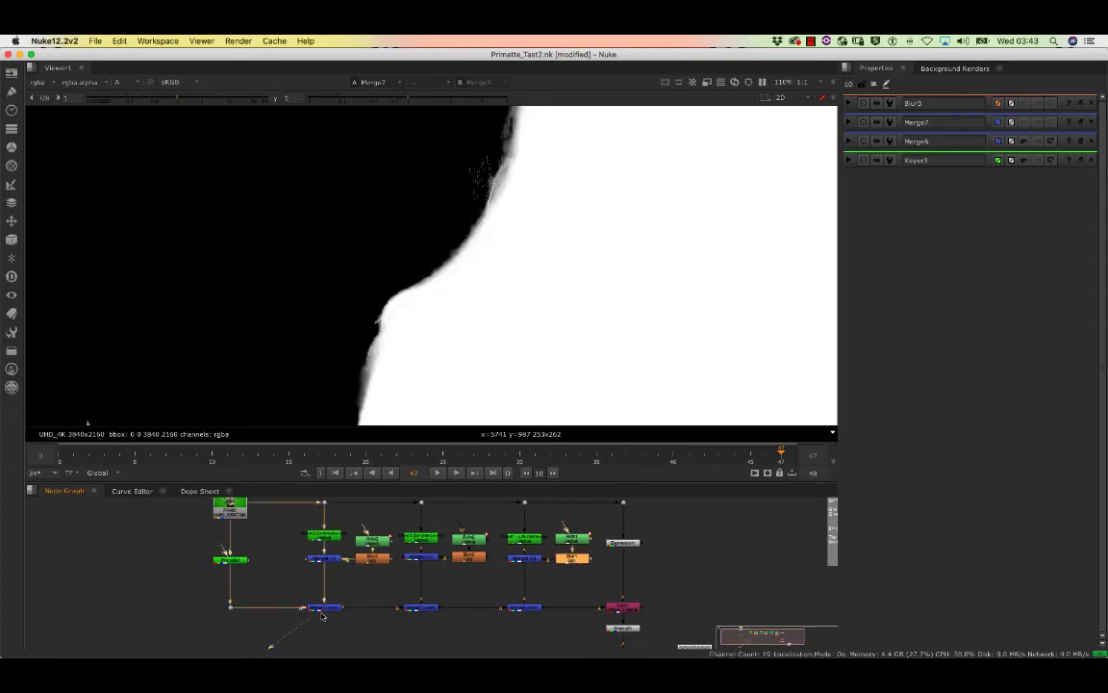
{"action": "scroll", "coordinate": [371, 608], "scroll_direction": "down", "scroll_amount": 3}
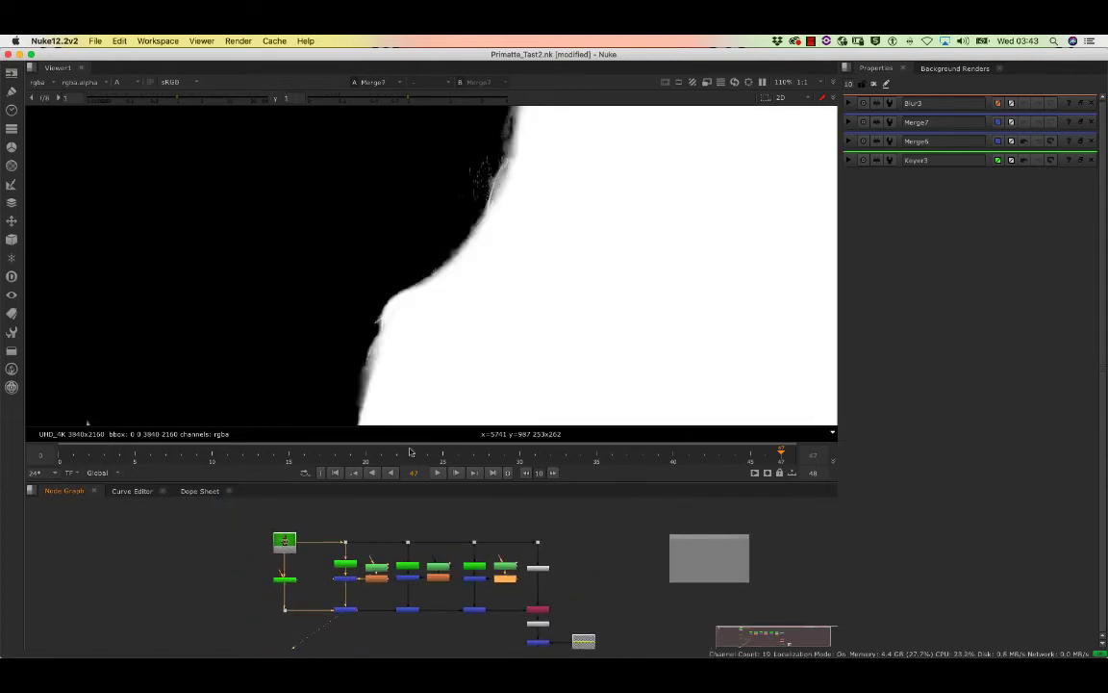
Step: Switch the view back to colour and set the Blur3 size to 10 to soften the edge of the Roto3 mask
{"action": "key", "text": "a"}
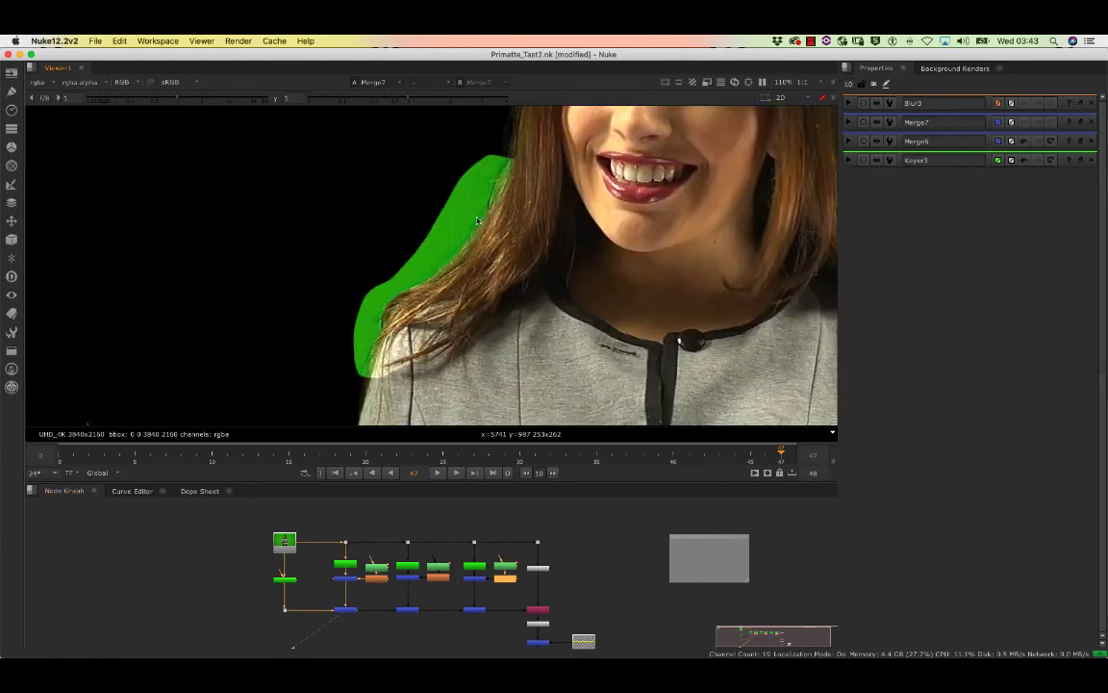
{"action": "scroll", "coordinate": [410, 237], "scroll_direction": "up", "scroll_amount": 3}
{"action": "scroll", "coordinate": [406, 243], "scroll_direction": "down", "scroll_amount": 2}
{"action": "middle_click_drag", "start_coordinate": [402, 369], "coordinate": [411, 333]}
{"action": "double_click", "coordinate": [381, 578]}
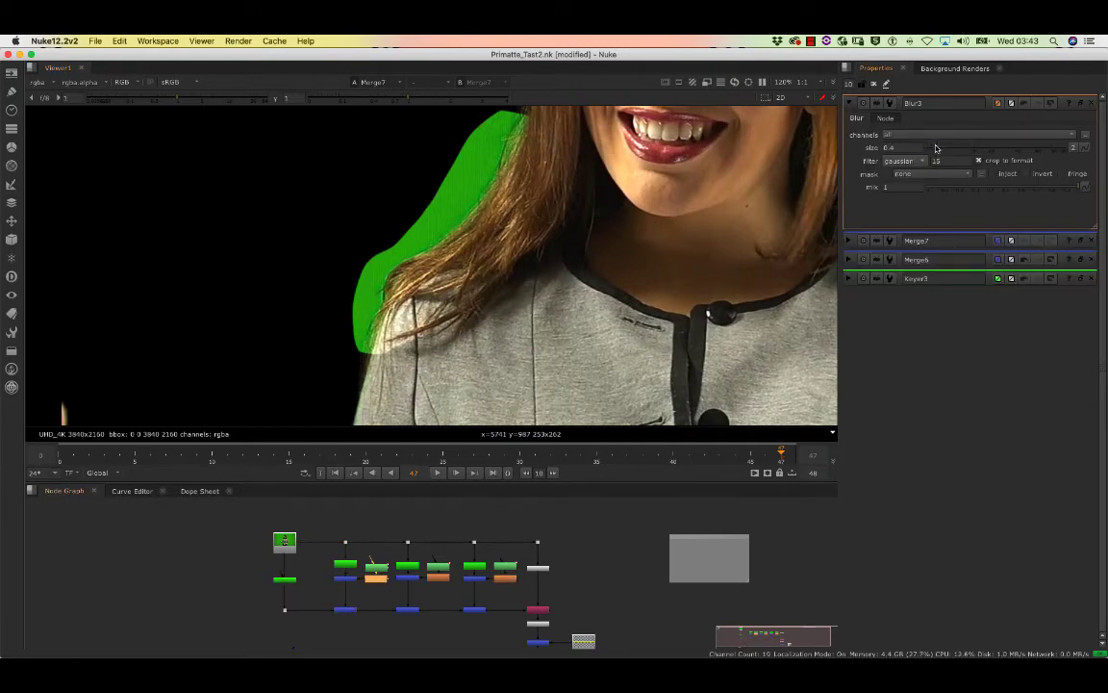
{"action": "left_click_drag", "start_coordinate": [936, 149], "coordinate": [976, 149]}
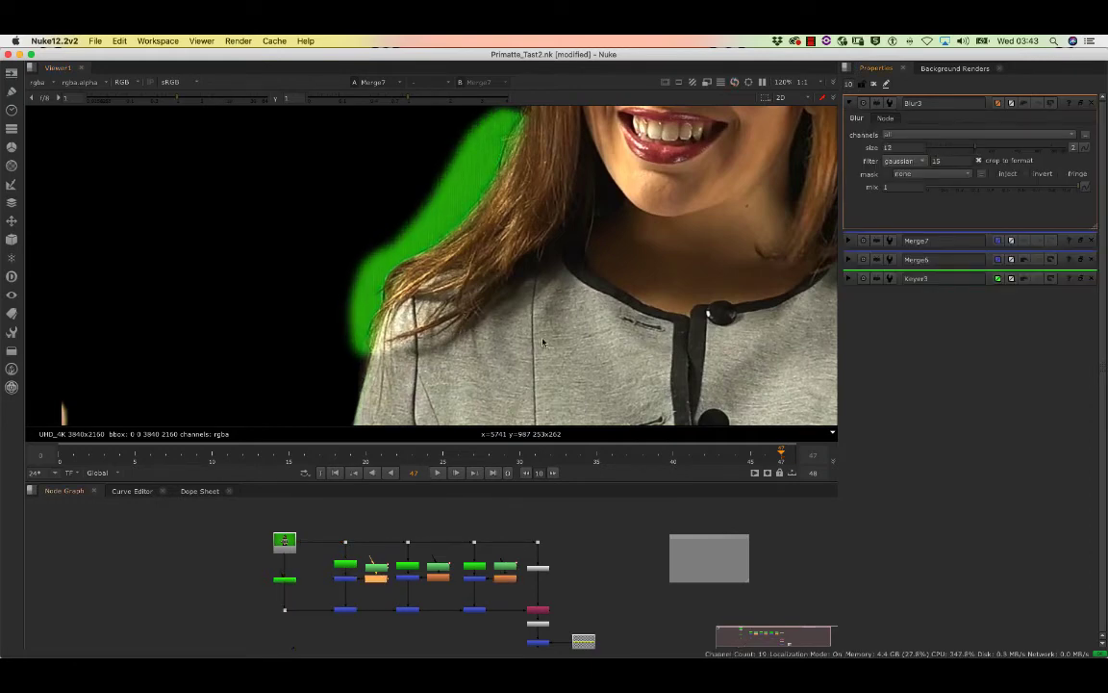
{"action": "left_click", "coordinate": [973, 150]}
{"action": "left_click_drag", "start_coordinate": [973, 152], "coordinate": [971, 152]}
Step: View the Merge5 output, clear the open node properties and set the Blur2 size to 13.5
{"action": "scroll", "coordinate": [404, 584], "scroll_direction": "up", "scroll_amount": 5}
{"action": "scroll", "coordinate": [418, 578], "scroll_direction": "down", "scroll_amount": 1}
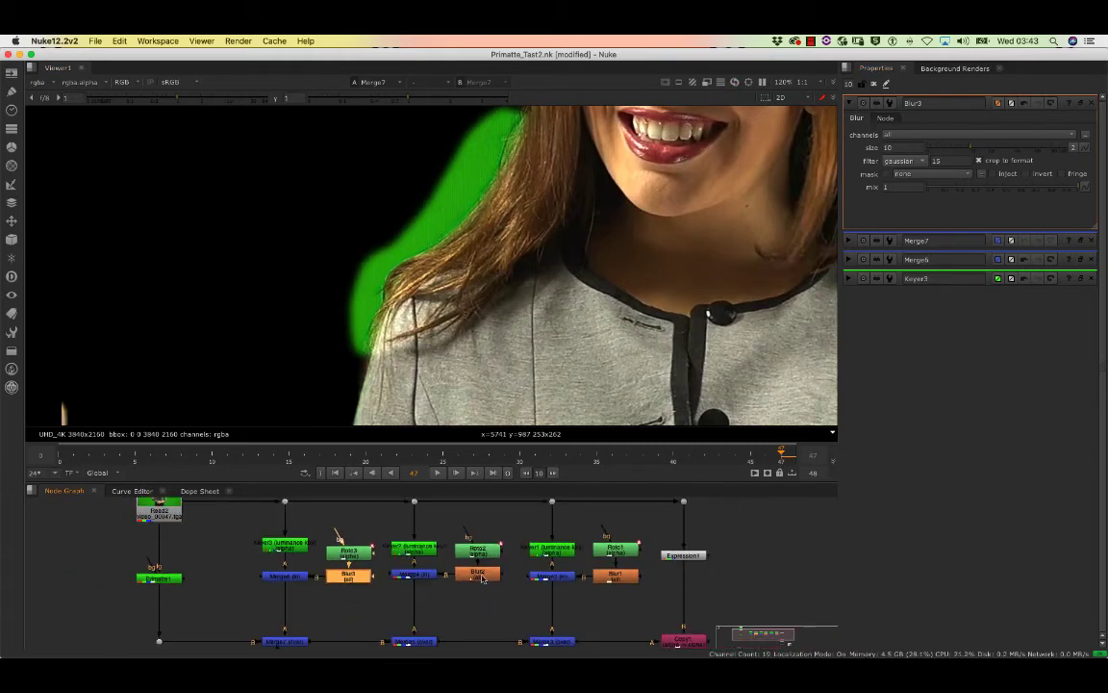
{"action": "double_click", "coordinate": [484, 578]}
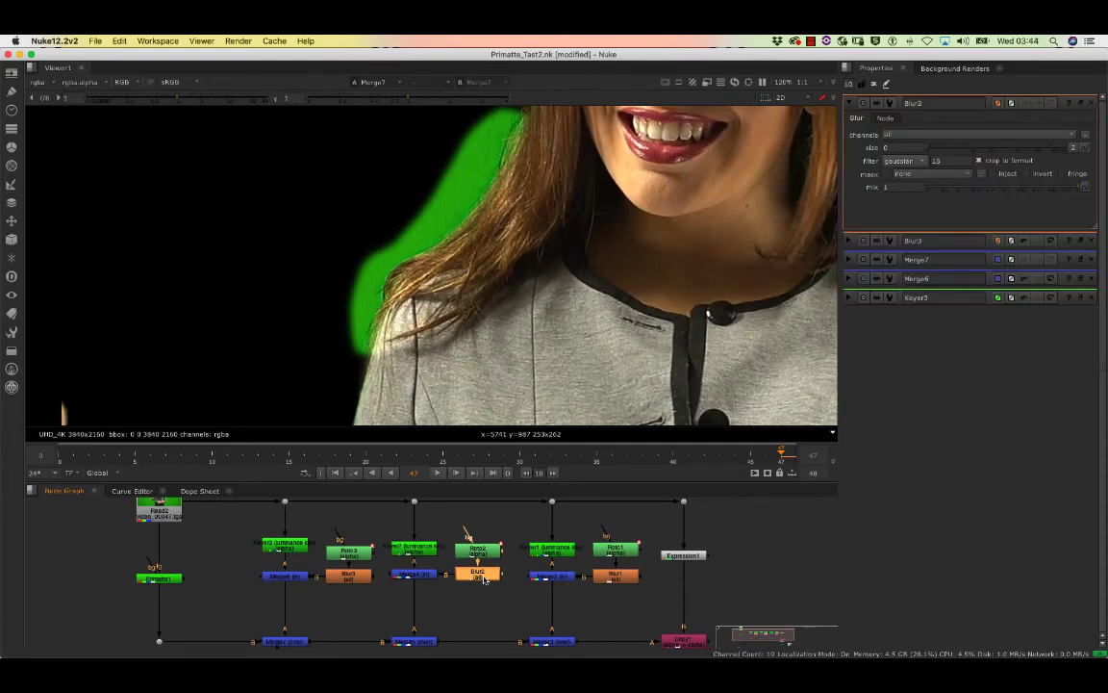
{"action": "left_click", "coordinate": [423, 642], "text": "super"}
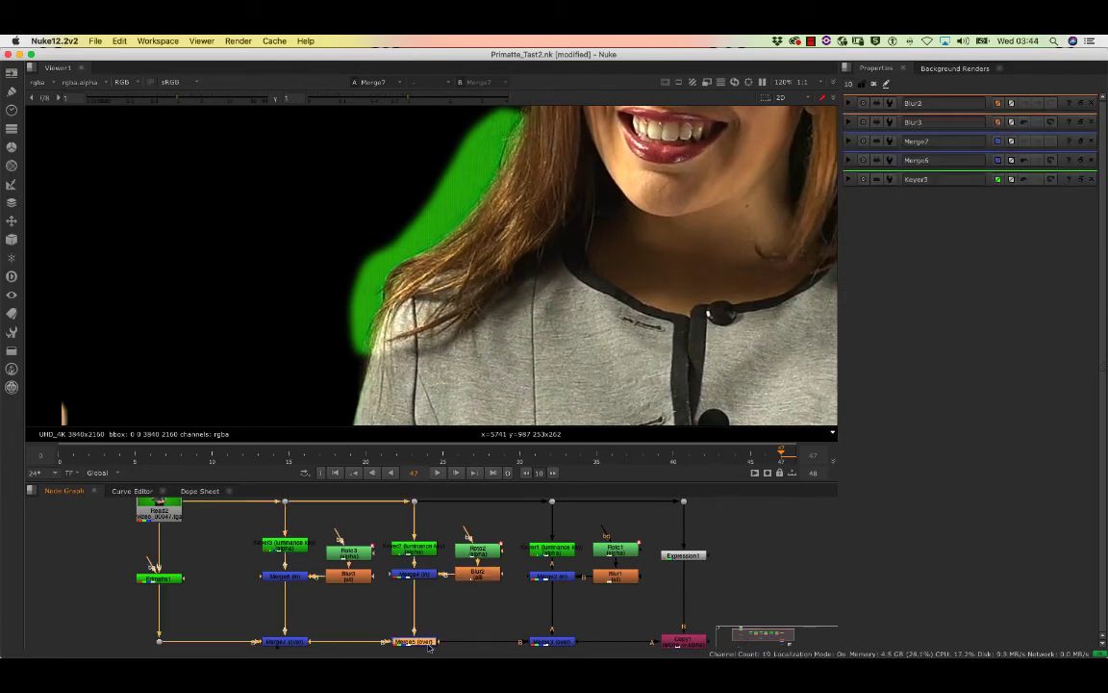
{"action": "middle_click_drag", "start_coordinate": [499, 152], "coordinate": [421, 277]}
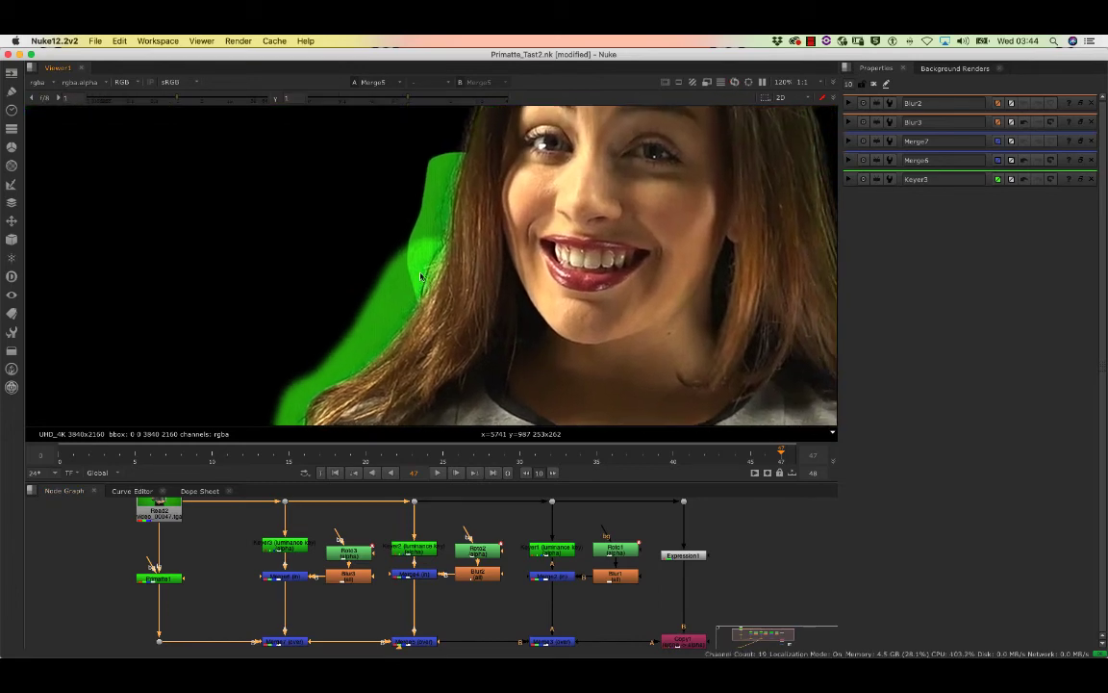
{"action": "left_click", "coordinate": [874, 84]}
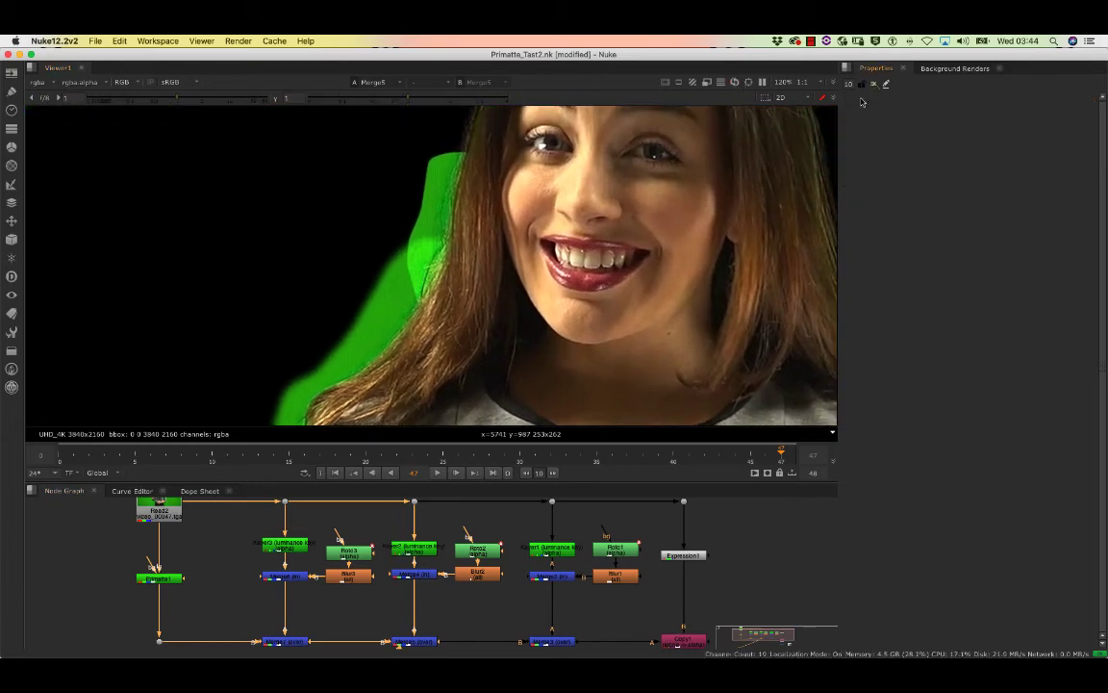
{"action": "double_click", "coordinate": [477, 578]}
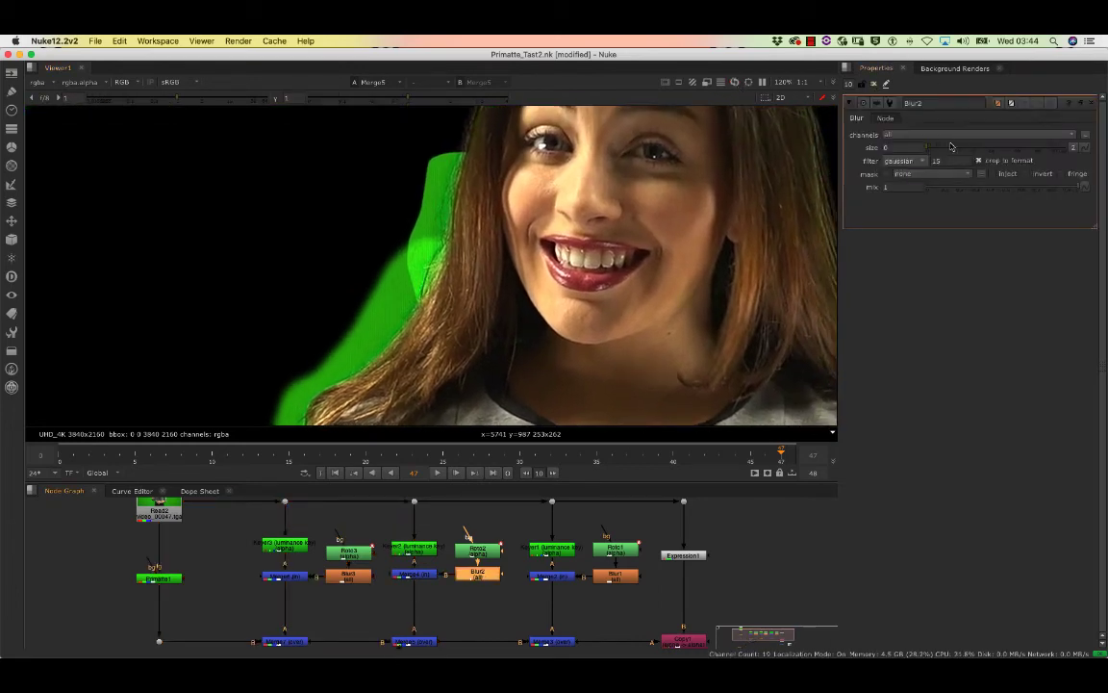
{"action": "left_click_drag", "start_coordinate": [950, 147], "coordinate": [979, 149]}
{"action": "scroll", "coordinate": [457, 269], "scroll_direction": "down", "scroll_amount": 5}
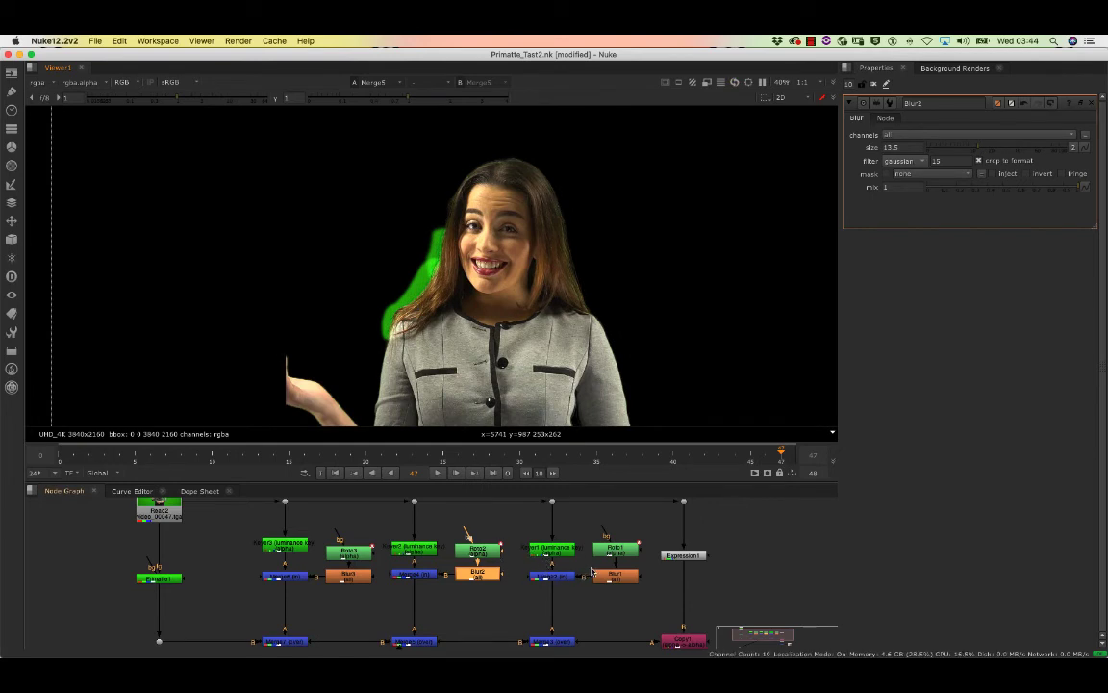
Step: View the Merge3 output and examine the softened roto areas along the woman's hair
{"action": "middle_click_drag", "start_coordinate": [557, 614], "coordinate": [546, 556]}
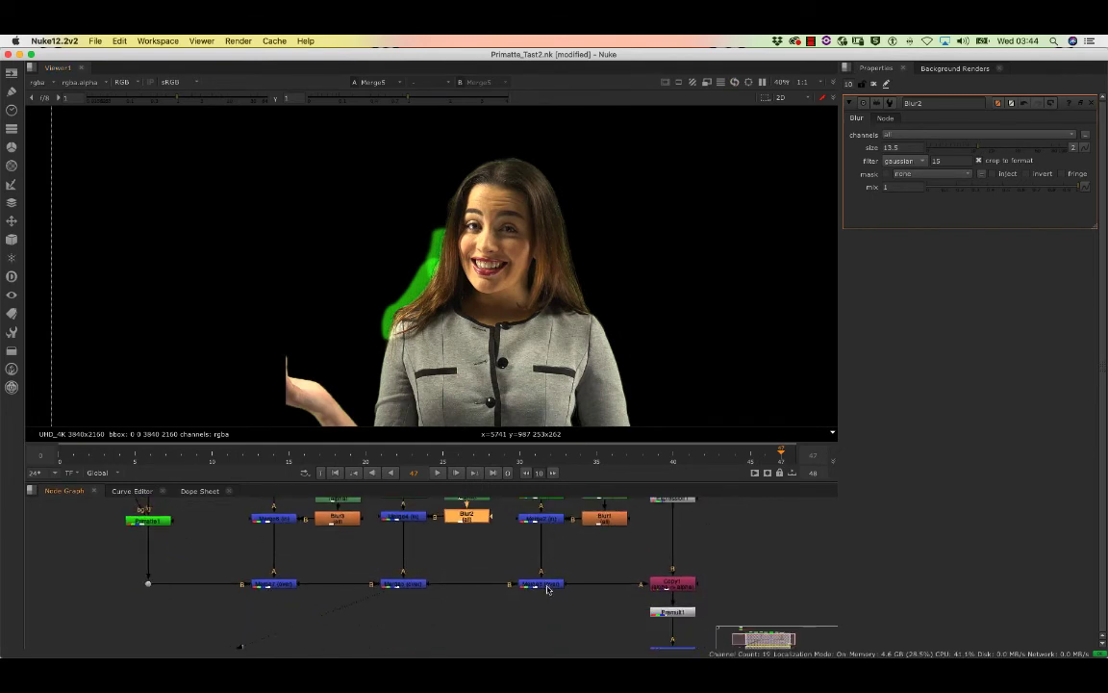
{"action": "left_click", "coordinate": [550, 592]}
{"action": "key", "text": "1"}
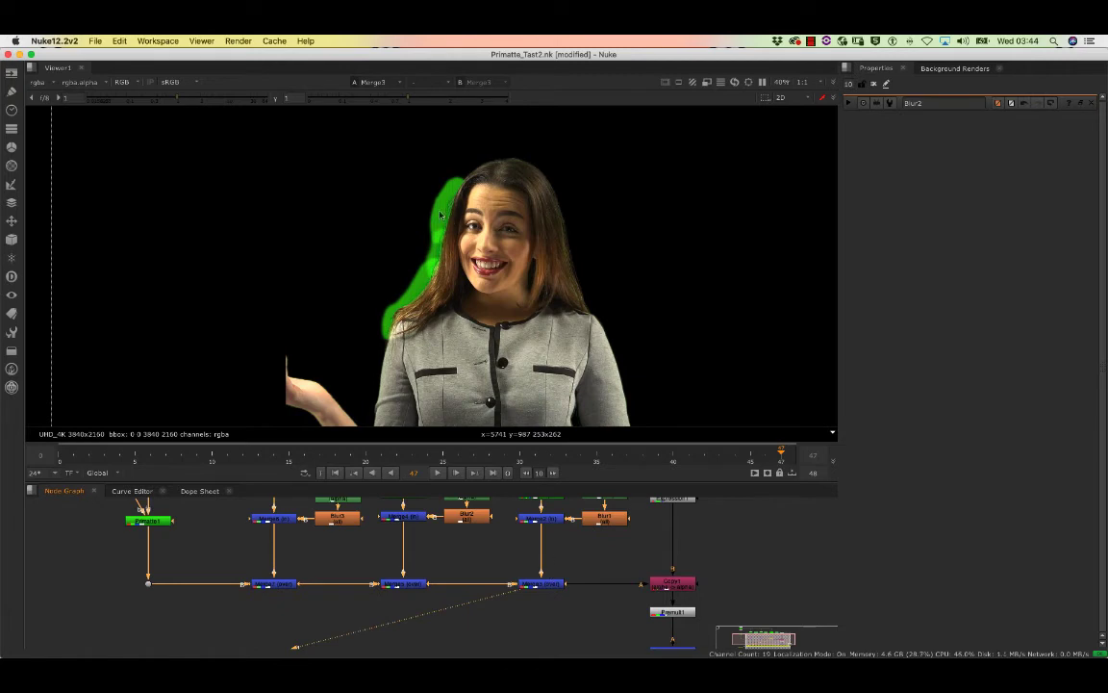
{"action": "scroll", "coordinate": [446, 259], "scroll_direction": "up", "scroll_amount": 4}
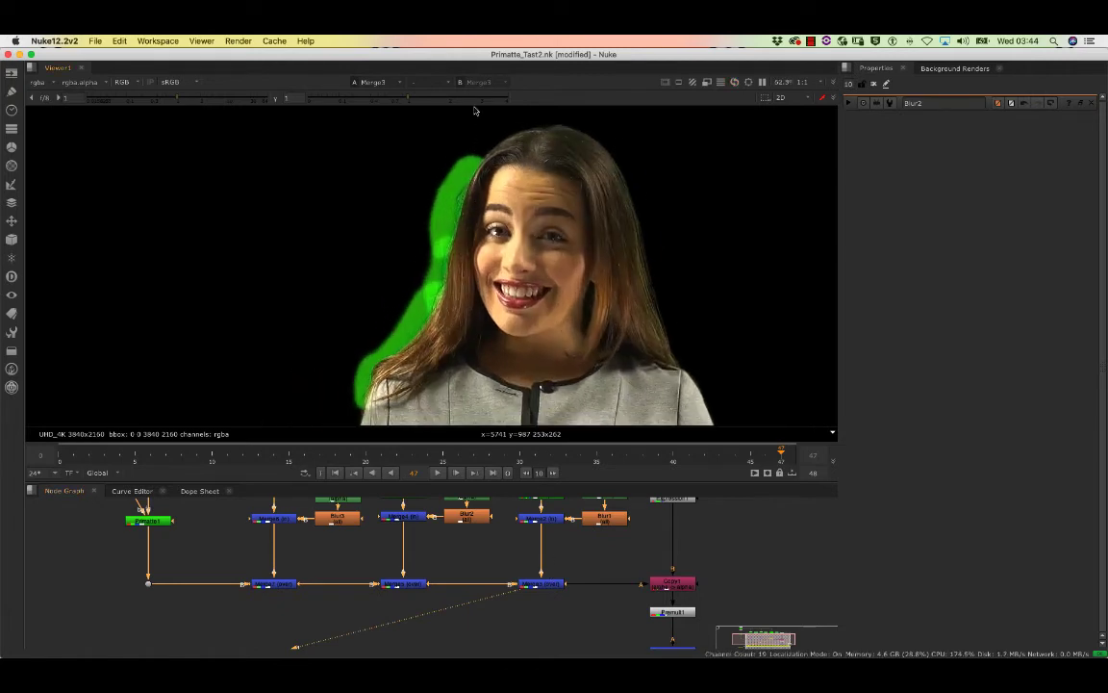
{"action": "scroll", "coordinate": [474, 166], "scroll_direction": "up", "scroll_amount": 3}
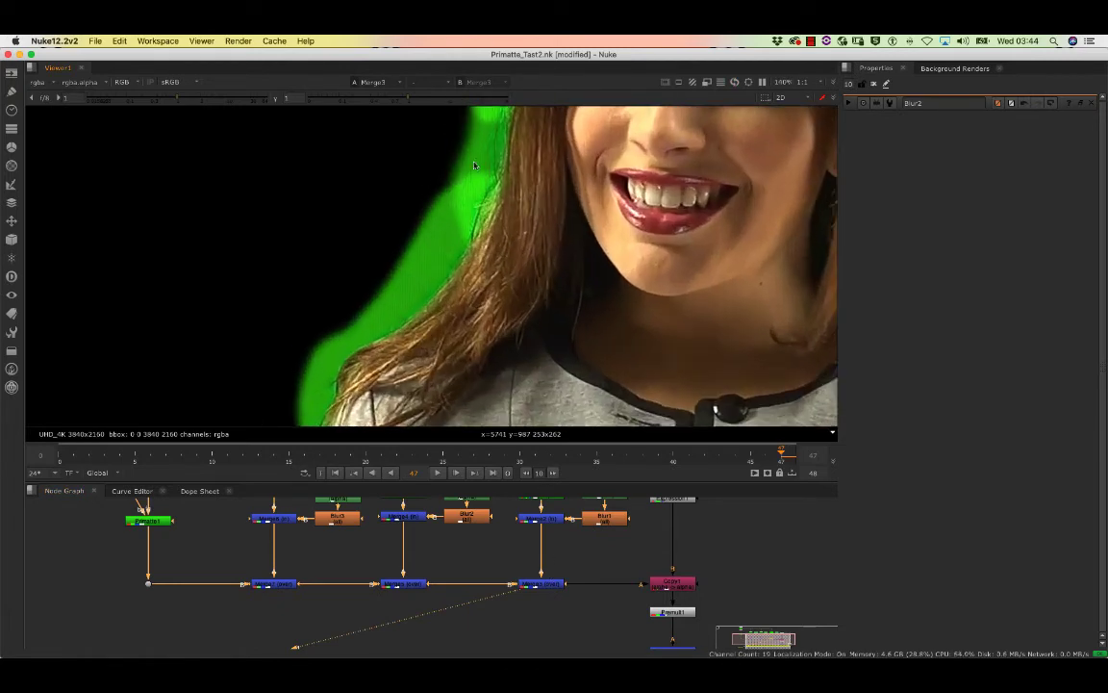
{"action": "scroll", "coordinate": [408, 311], "scroll_direction": "down", "scroll_amount": 2}
{"action": "scroll", "coordinate": [432, 385], "scroll_direction": "down", "scroll_amount": 4}
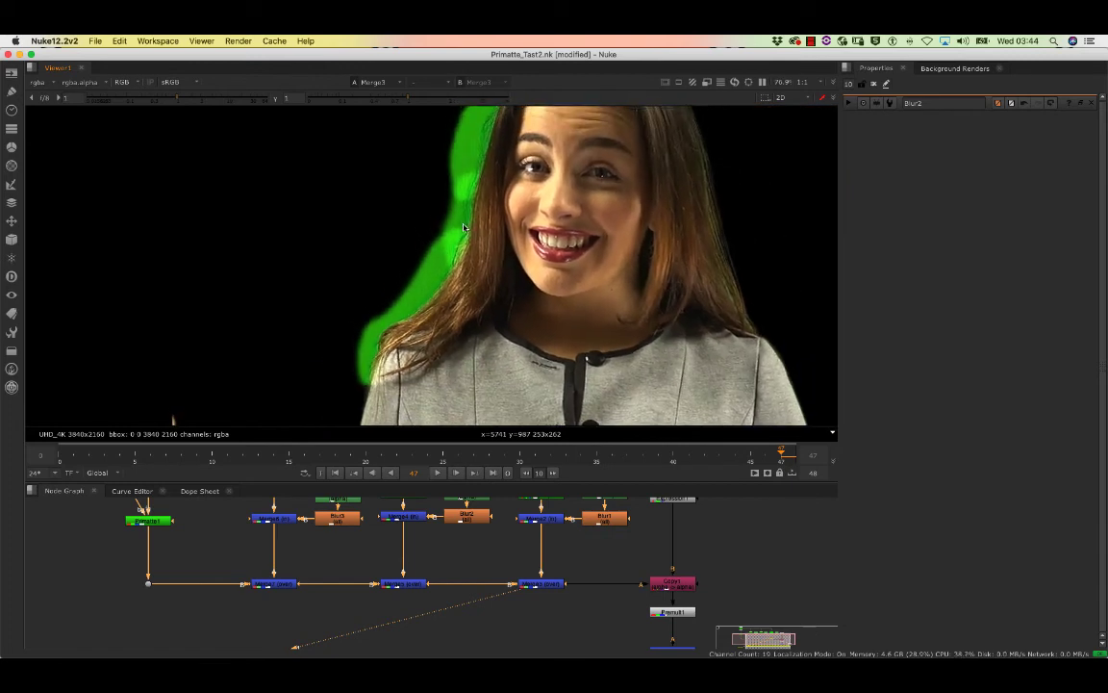
{"action": "scroll", "coordinate": [432, 385], "scroll_direction": "down", "scroll_amount": 1}
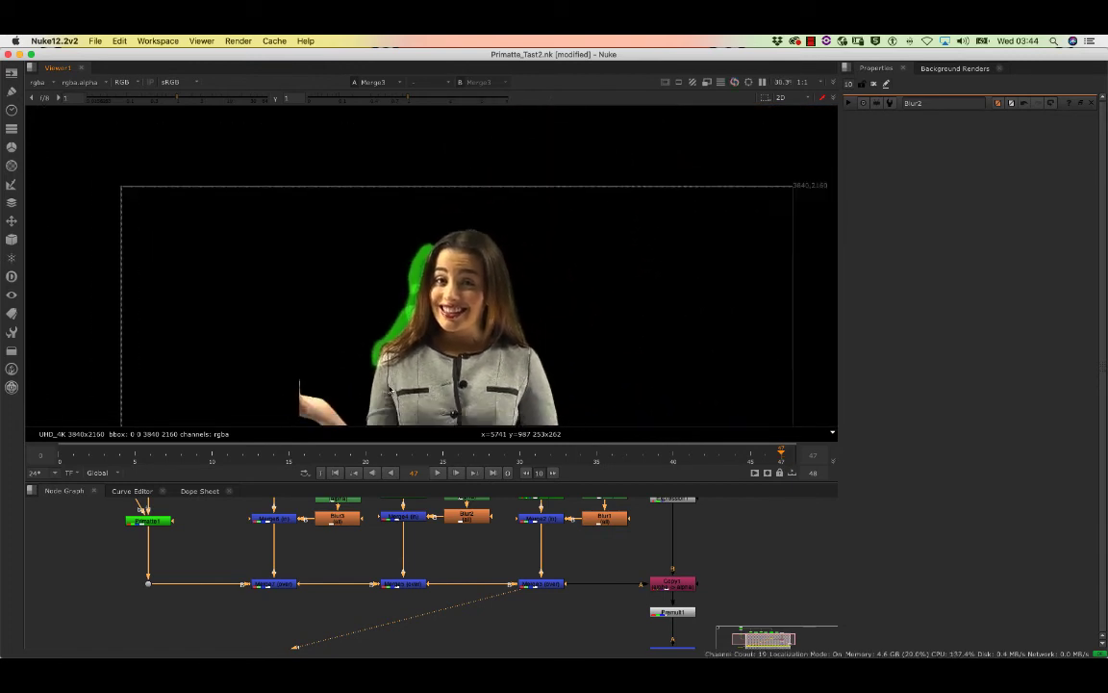
Step: View the final Merge1 composite over the checkerboard and inspect the hair edge at the shoulder
{"action": "scroll", "coordinate": [443, 558], "scroll_direction": "down", "scroll_amount": 3}
{"action": "scroll", "coordinate": [440, 565], "scroll_direction": "right", "scroll_amount": 3}
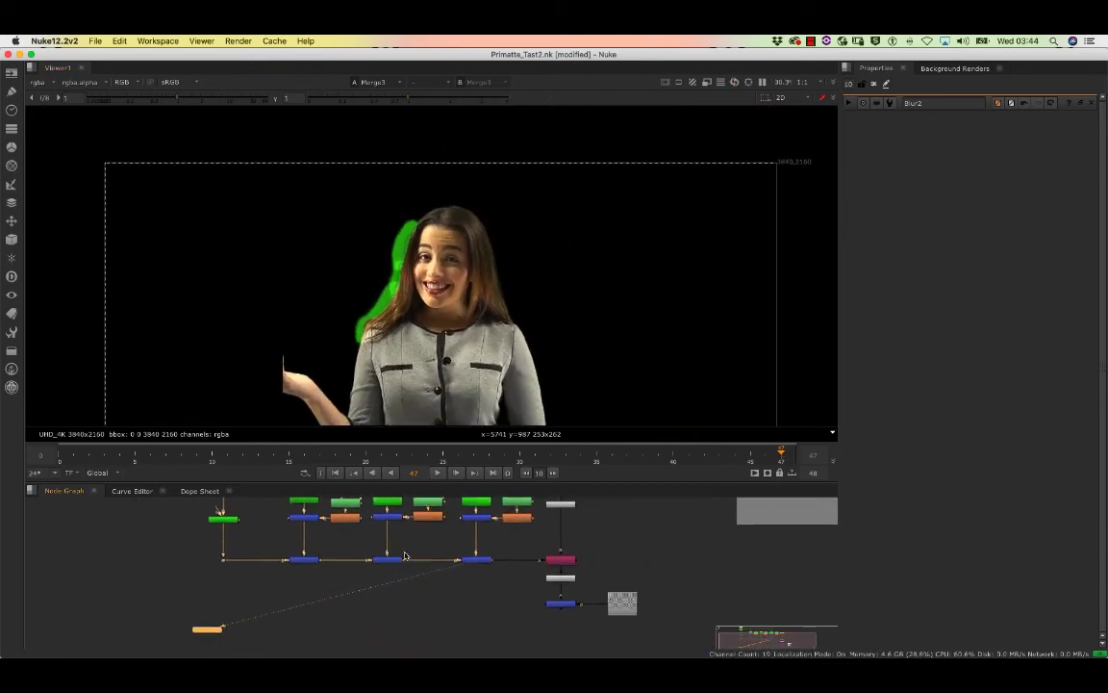
{"action": "left_click", "coordinate": [556, 607]}
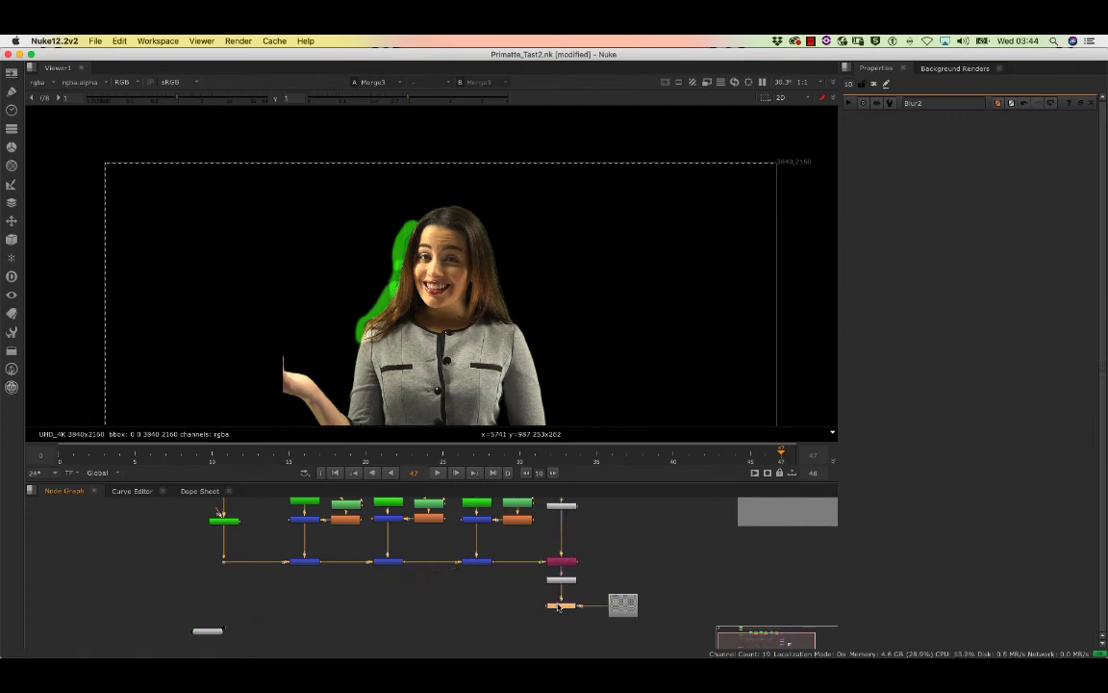
{"action": "key", "text": "1"}
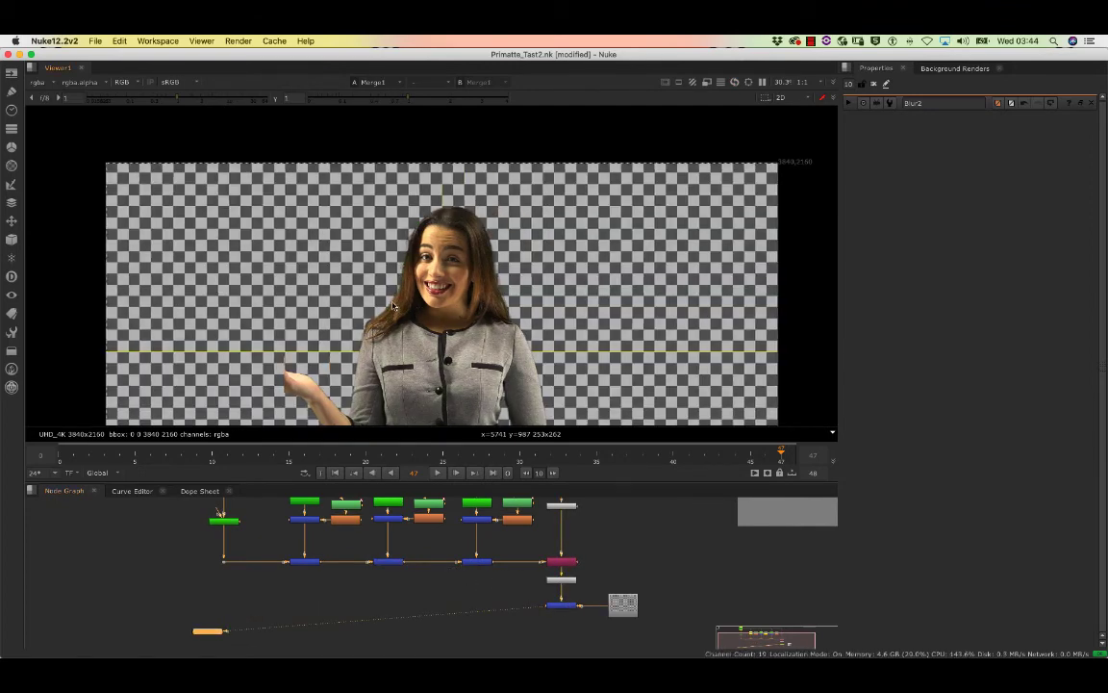
{"action": "scroll", "coordinate": [426, 264], "scroll_direction": "up", "scroll_amount": 5}
{"action": "scroll", "coordinate": [426, 264], "scroll_direction": "up", "scroll_amount": 3}
{"action": "middle_click_drag", "start_coordinate": [383, 354], "coordinate": [432, 264]}
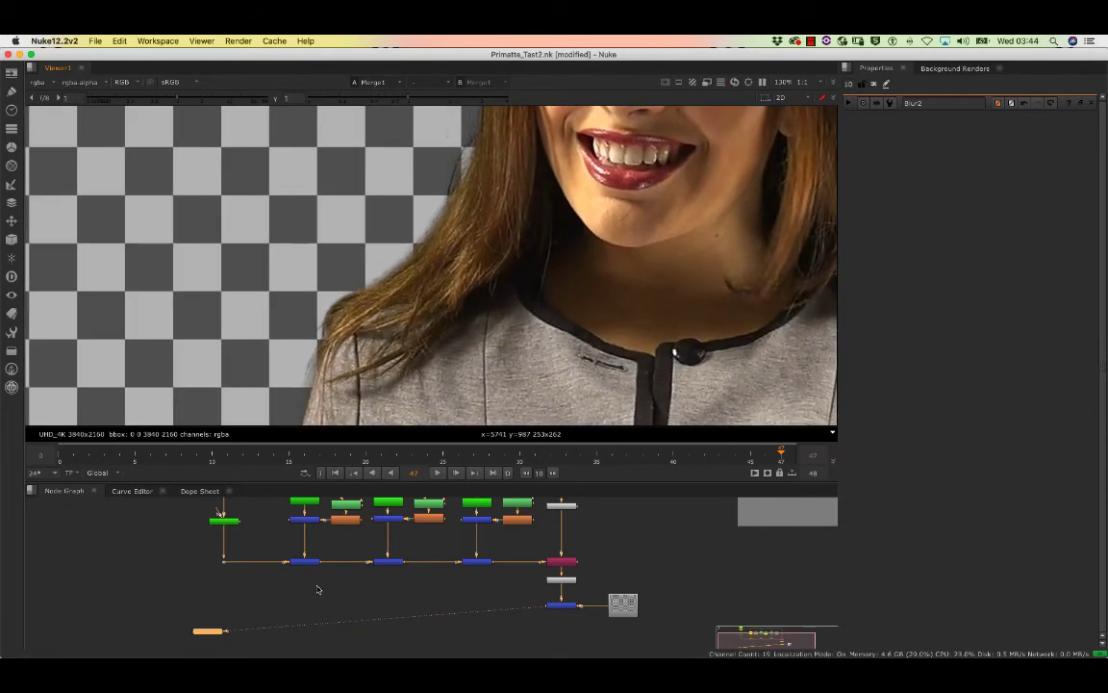
Step: Disable and re-enable Merge7 and Merge5 in turn to compare the composite with and without the added hair detail
{"action": "left_click", "coordinate": [305, 561]}
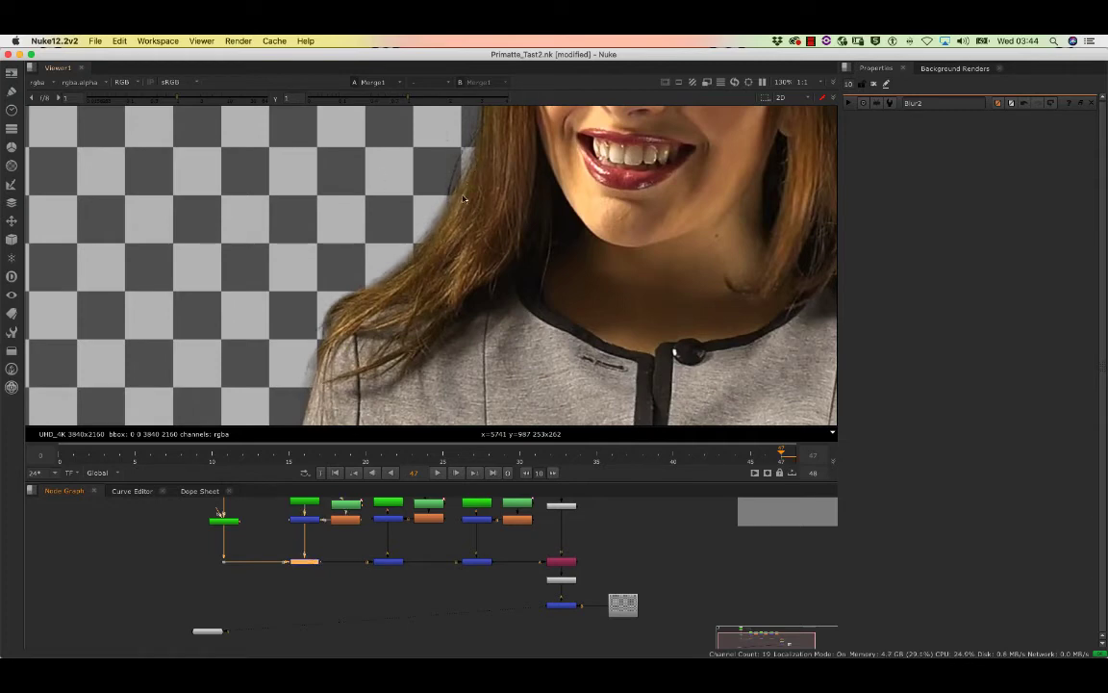
{"action": "key", "text": "d"}
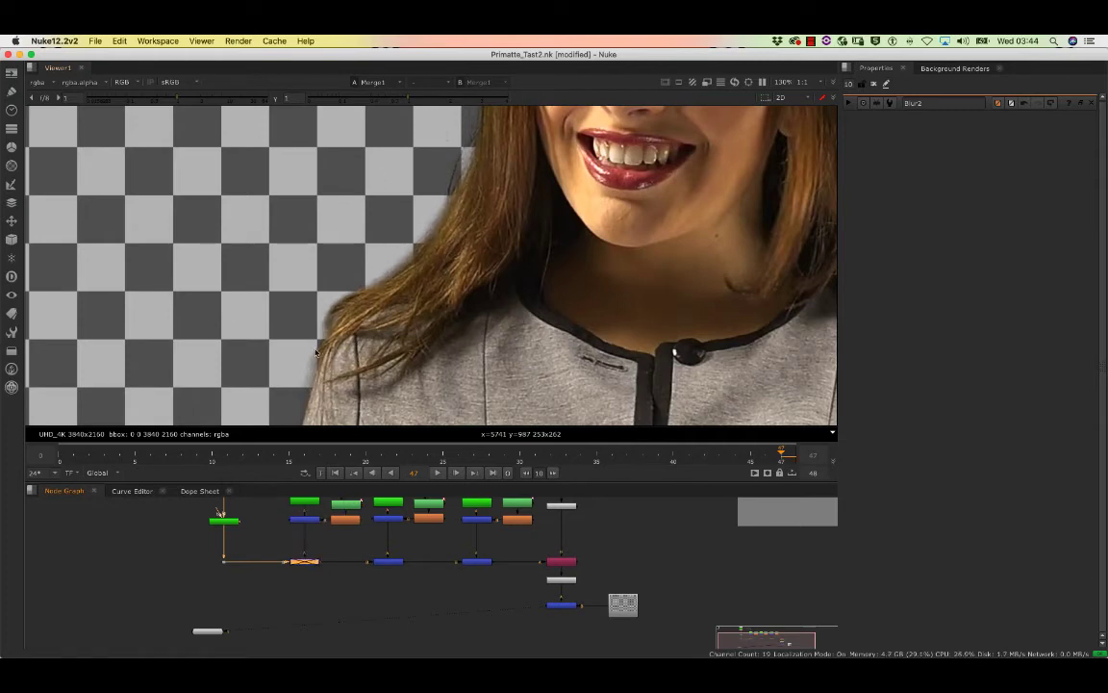
{"action": "key", "text": "d"}
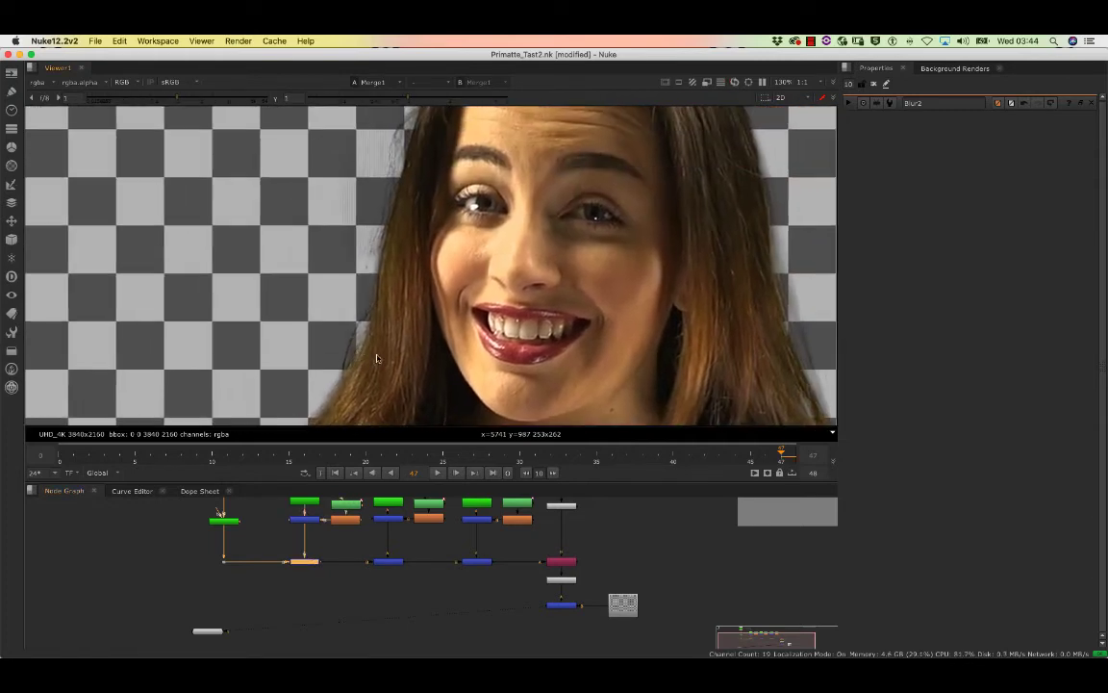
{"action": "left_click", "coordinate": [387, 561]}
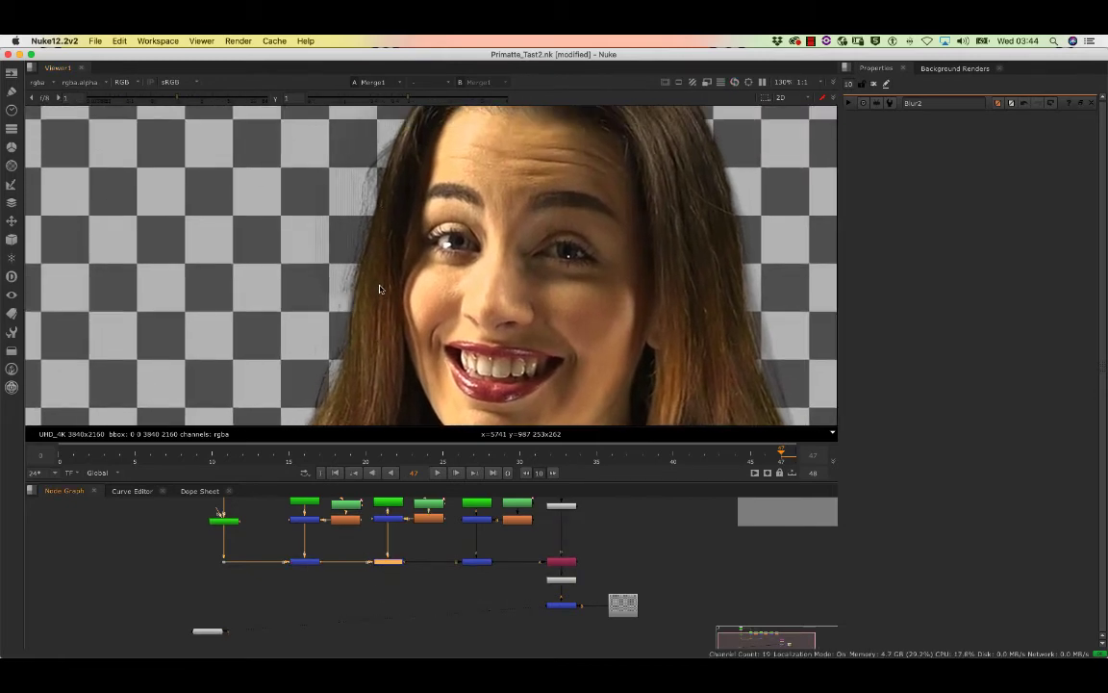
{"action": "key", "text": "d"}
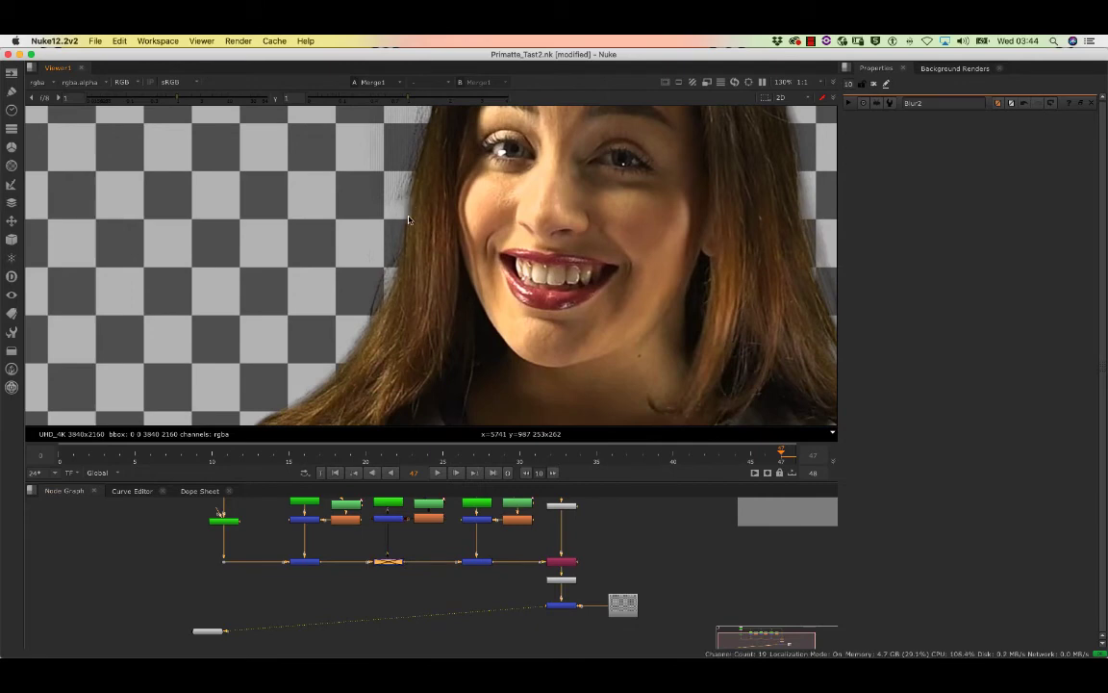
{"action": "key", "text": "d"}
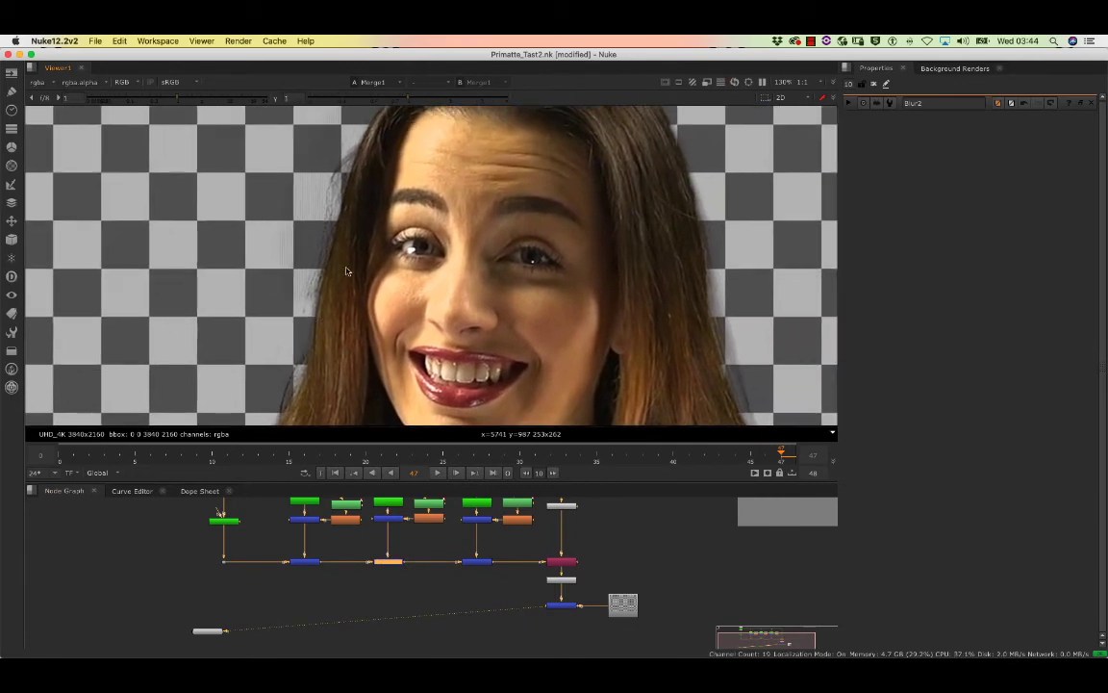
Step: Select Merge3 and inspect the composite's hair edges around the head and shoulders against the checkerboard
{"action": "middle_click_drag", "start_coordinate": [346, 271], "coordinate": [336, 326]}
{"action": "left_click", "coordinate": [473, 560]}
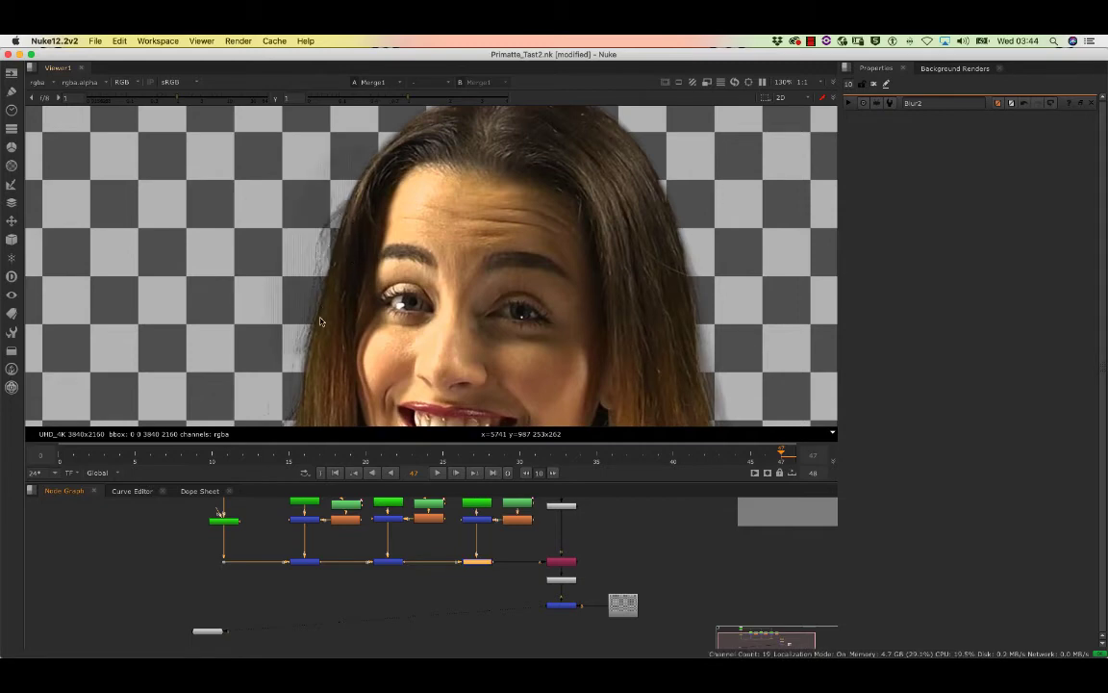
{"action": "middle_click_drag", "start_coordinate": [428, 118], "coordinate": [394, 140]}
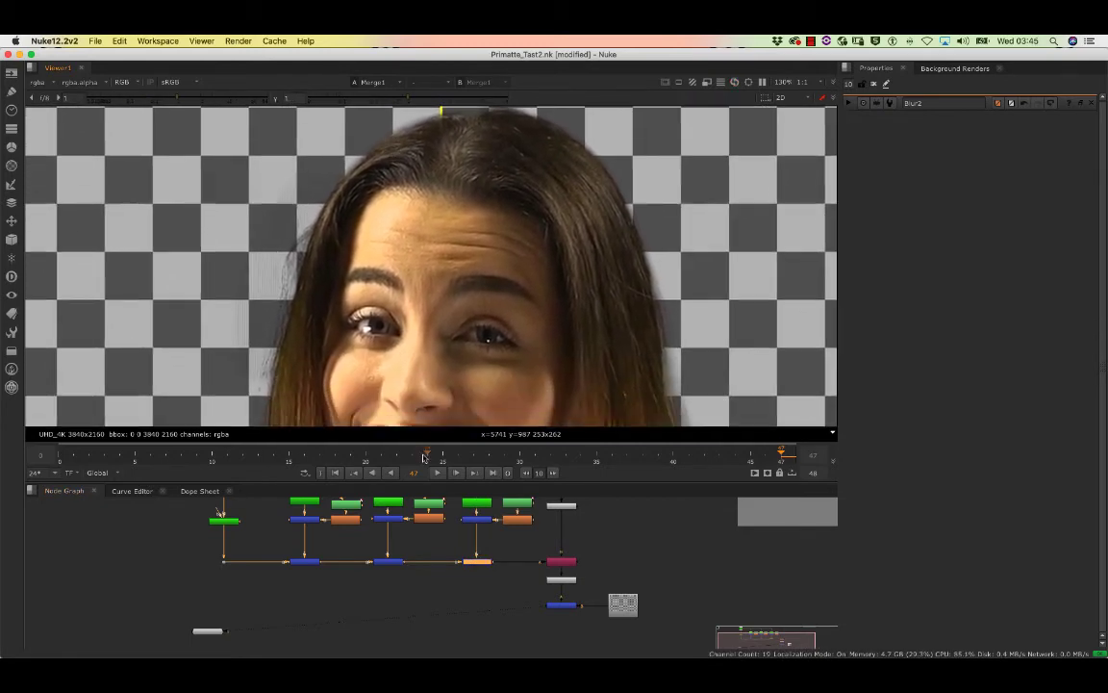
{"action": "scroll", "coordinate": [423, 546], "scroll_direction": "down", "scroll_amount": 5}
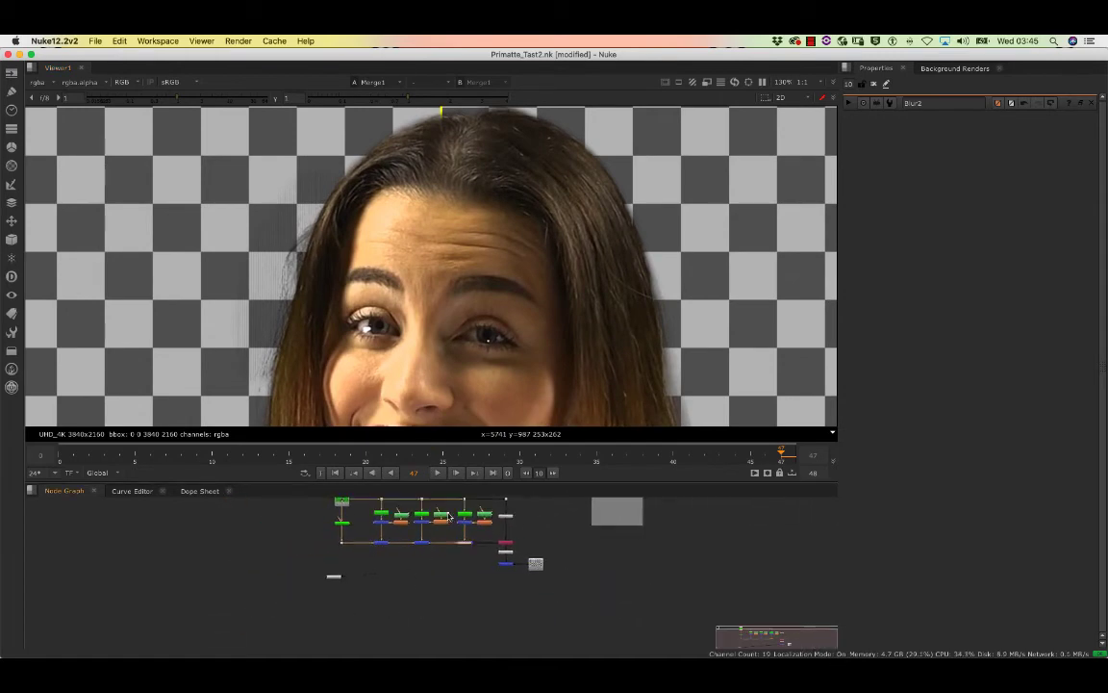
{"action": "scroll", "coordinate": [392, 241], "scroll_direction": "down", "scroll_amount": 4}
{"action": "scroll", "coordinate": [392, 241], "scroll_direction": "down", "scroll_amount": 1}
{"action": "middle_click_drag", "start_coordinate": [392, 240], "coordinate": [410, 187]}
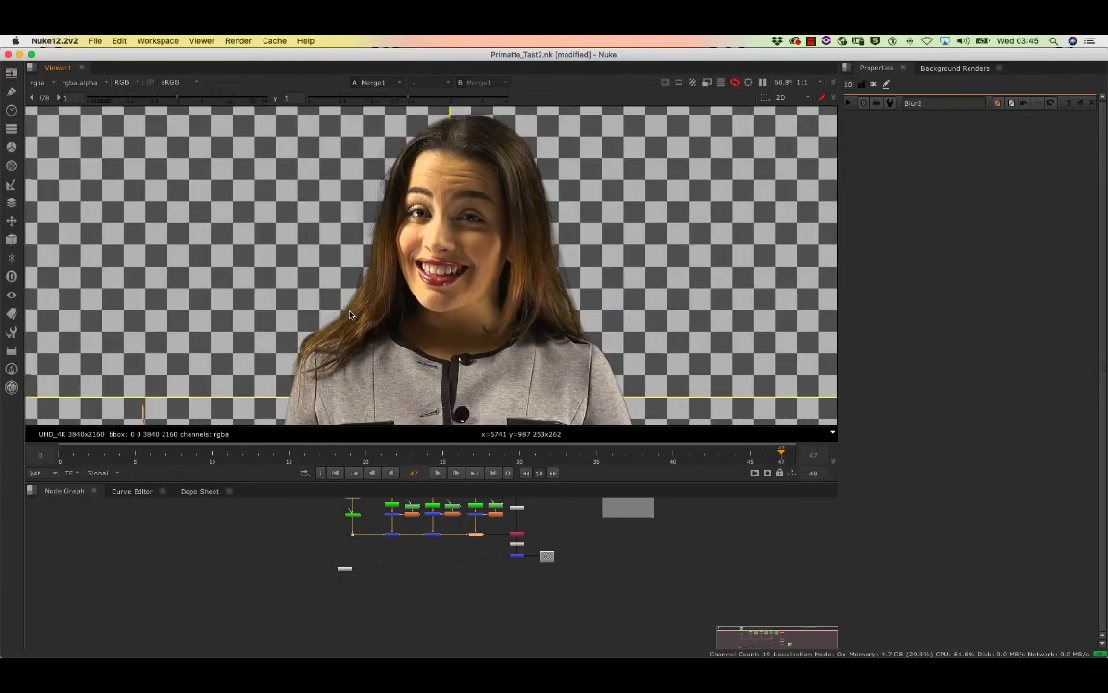
{"action": "scroll", "coordinate": [345, 327], "scroll_direction": "down", "scroll_amount": 2}
{"action": "middle_click_drag", "start_coordinate": [345, 327], "coordinate": [335, 249]}
{"action": "scroll", "coordinate": [336, 250], "scroll_direction": "down", "scroll_amount": 2}
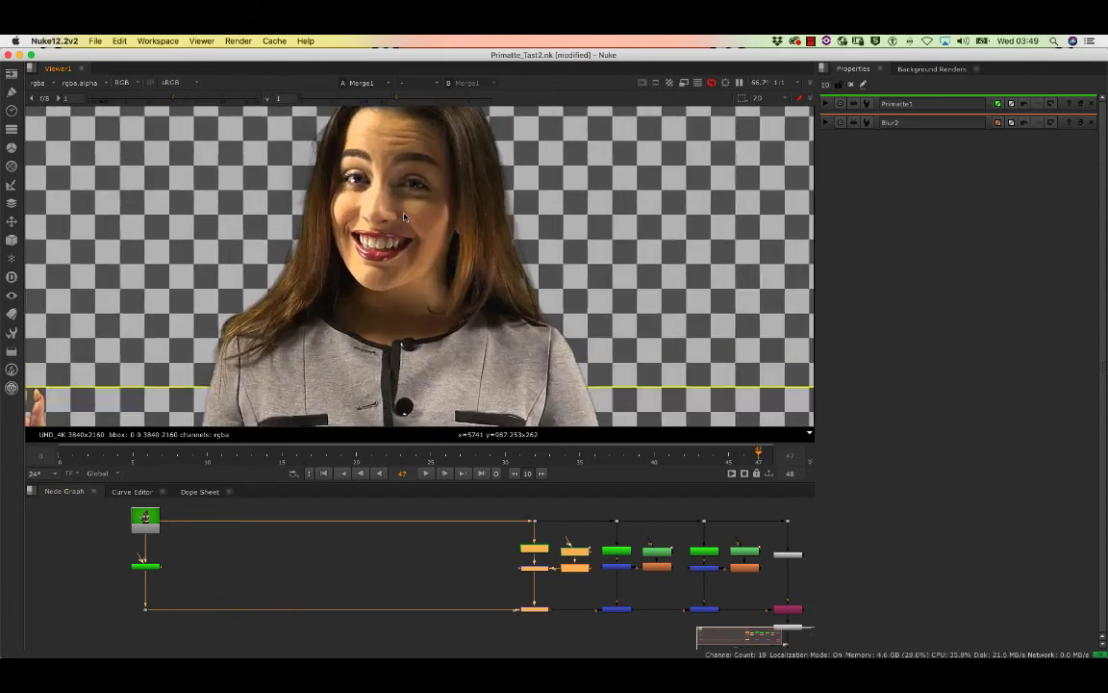
{"action": "scroll", "coordinate": [404, 217], "scroll_direction": "down", "scroll_amount": 2}
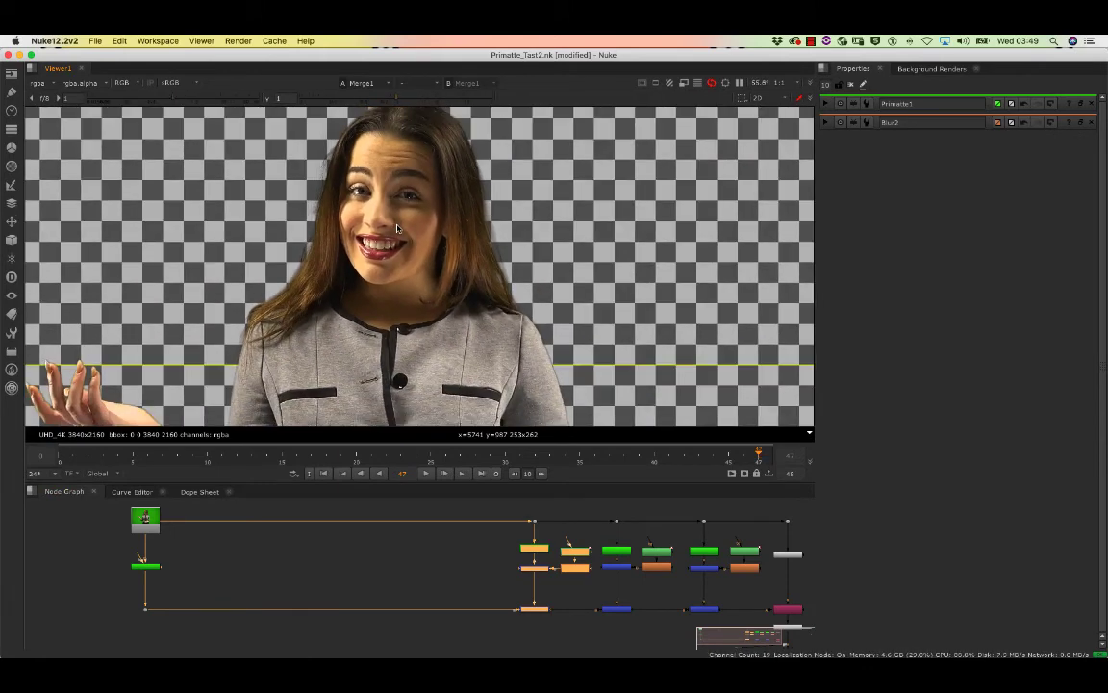
{"action": "middle_click_drag", "start_coordinate": [397, 228], "coordinate": [397, 305]}
{"action": "middle_click_drag", "start_coordinate": [563, 581], "coordinate": [564, 582]}
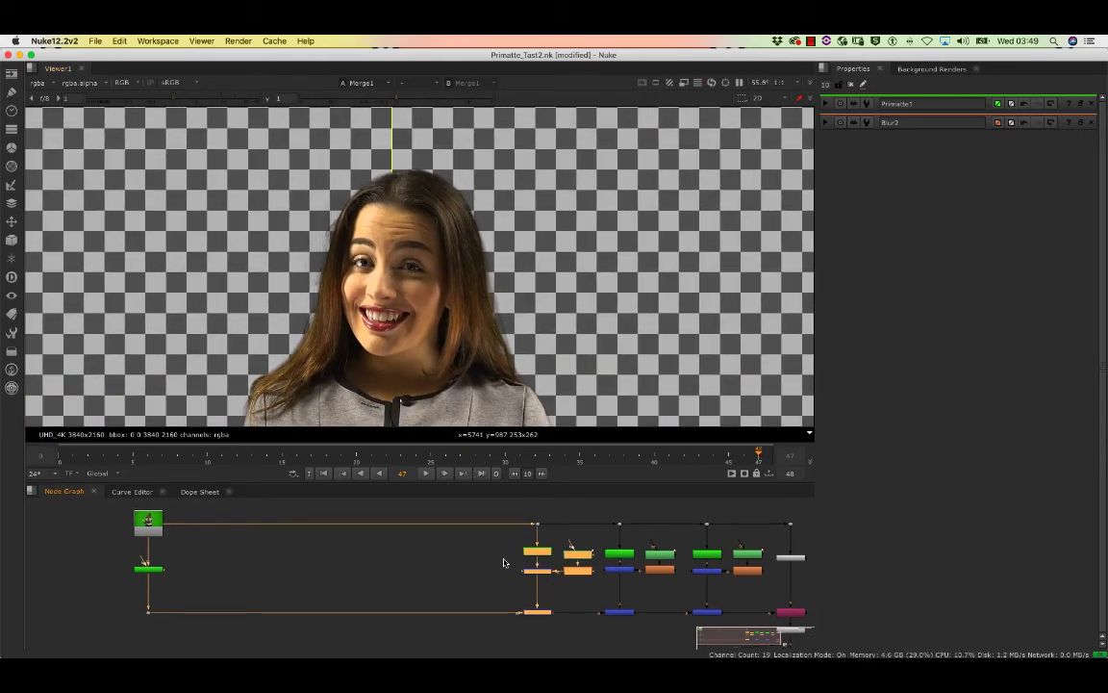
{"action": "scroll", "coordinate": [503, 563], "scroll_direction": "up", "scroll_amount": 3}
{"action": "scroll", "coordinate": [536, 566], "scroll_direction": "down", "scroll_amount": 5}
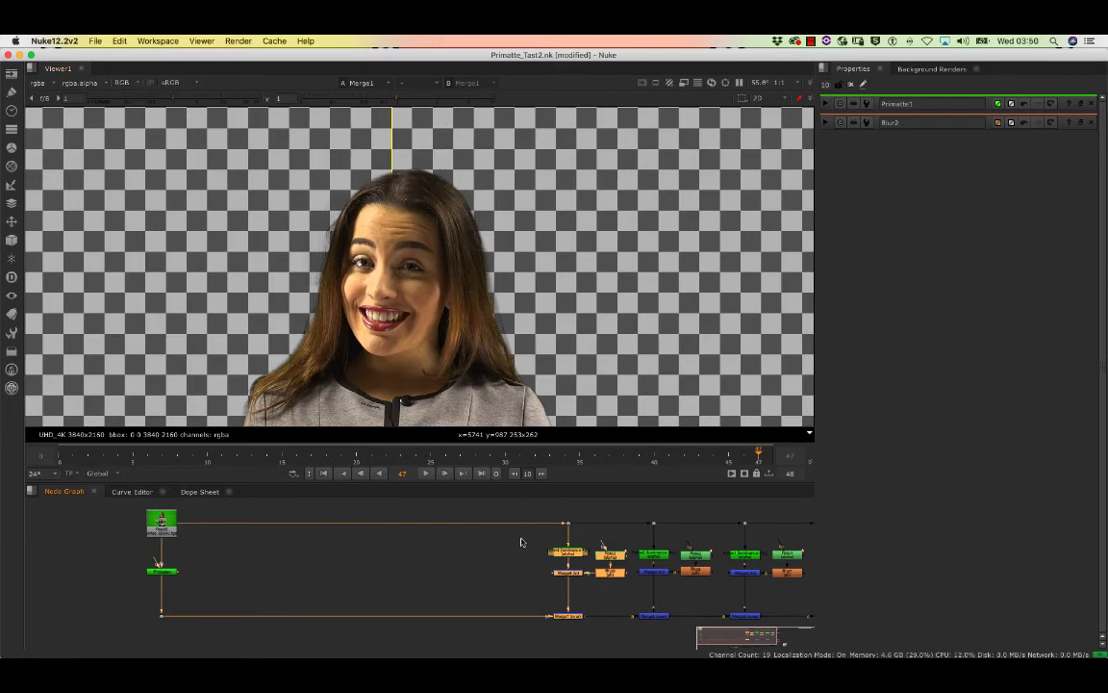
{"action": "scroll", "coordinate": [520, 563], "scroll_direction": "up", "scroll_amount": 4}
{"action": "scroll", "coordinate": [481, 567], "scroll_direction": "up", "scroll_amount": 1}
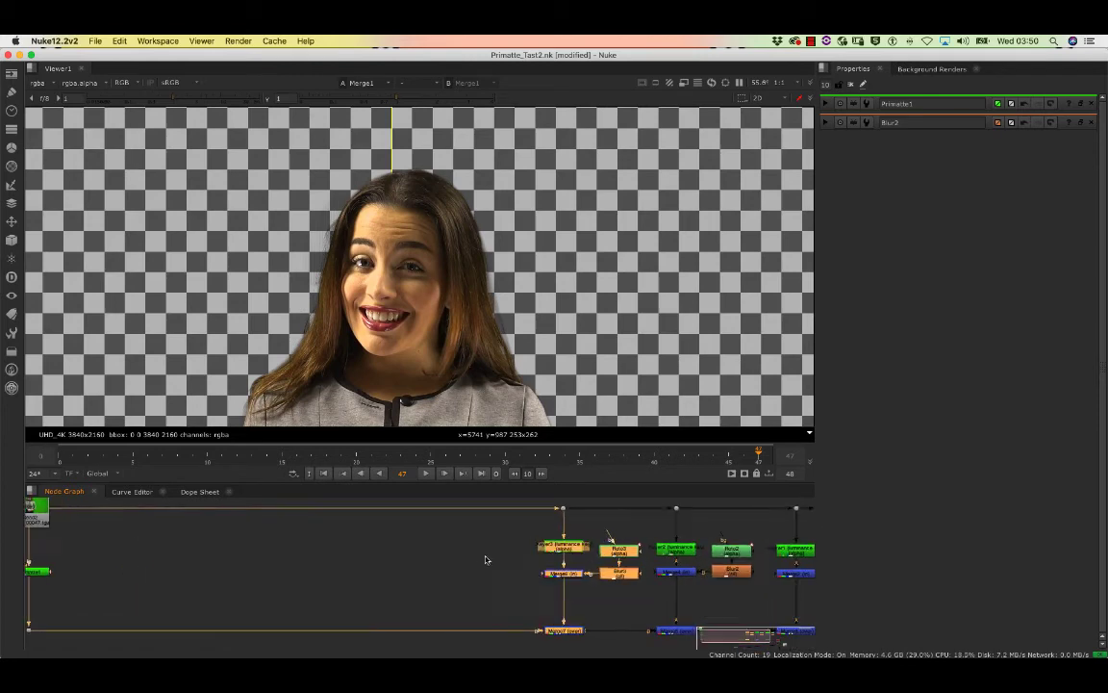
Step: Add a new Keyer node in the empty graph area beside the existing luminance-key branches
{"action": "scroll", "coordinate": [467, 587], "scroll_direction": "down", "scroll_amount": 3}
{"action": "scroll", "coordinate": [487, 550], "scroll_direction": "up", "scroll_amount": 5}
{"action": "middle_click_drag", "start_coordinate": [395, 501], "coordinate": [396, 594]}
{"action": "left_click", "coordinate": [371, 572]}
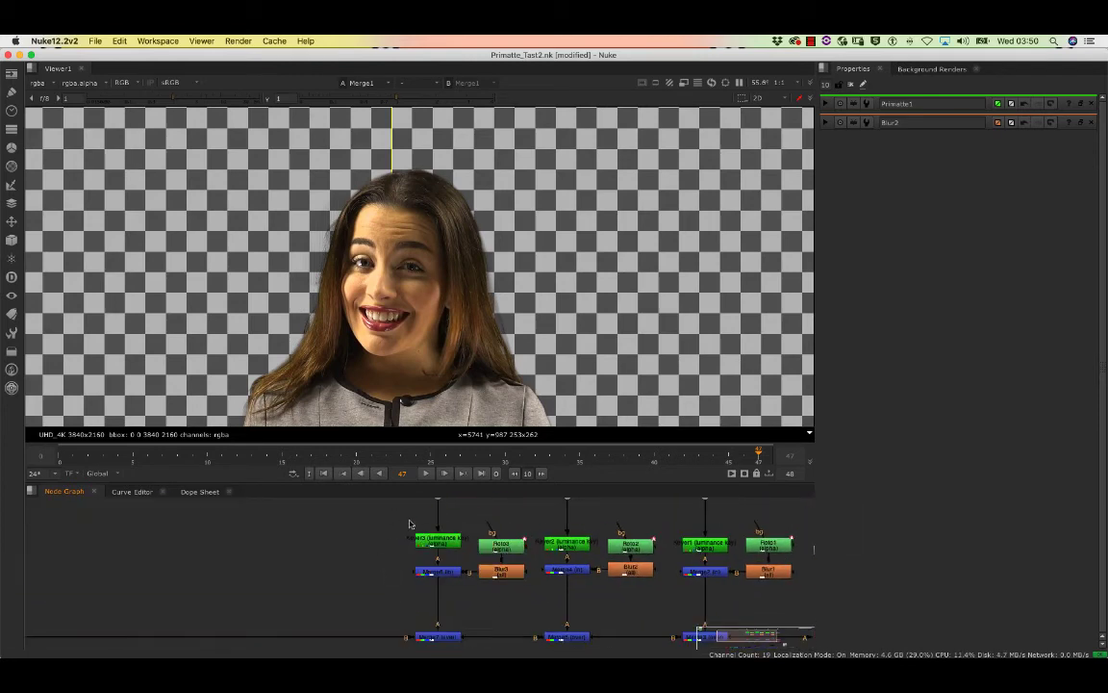
{"action": "scroll", "coordinate": [386, 567], "scroll_direction": "down", "scroll_amount": 2}
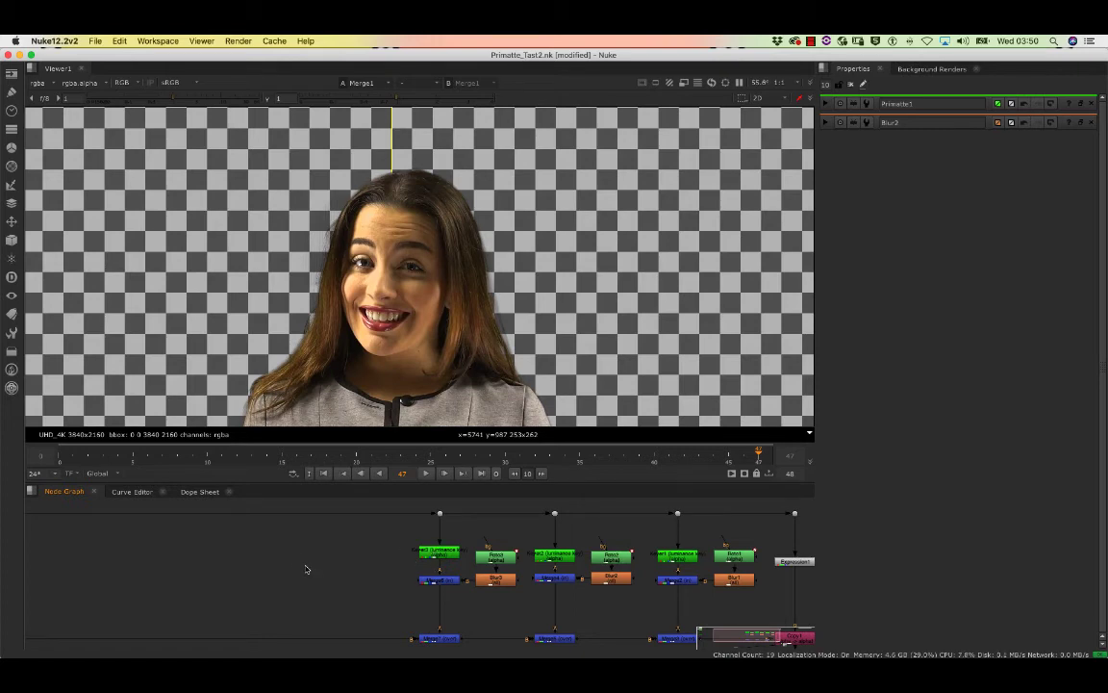
{"action": "key", "text": "Tab"}
{"action": "type", "text": "k"}
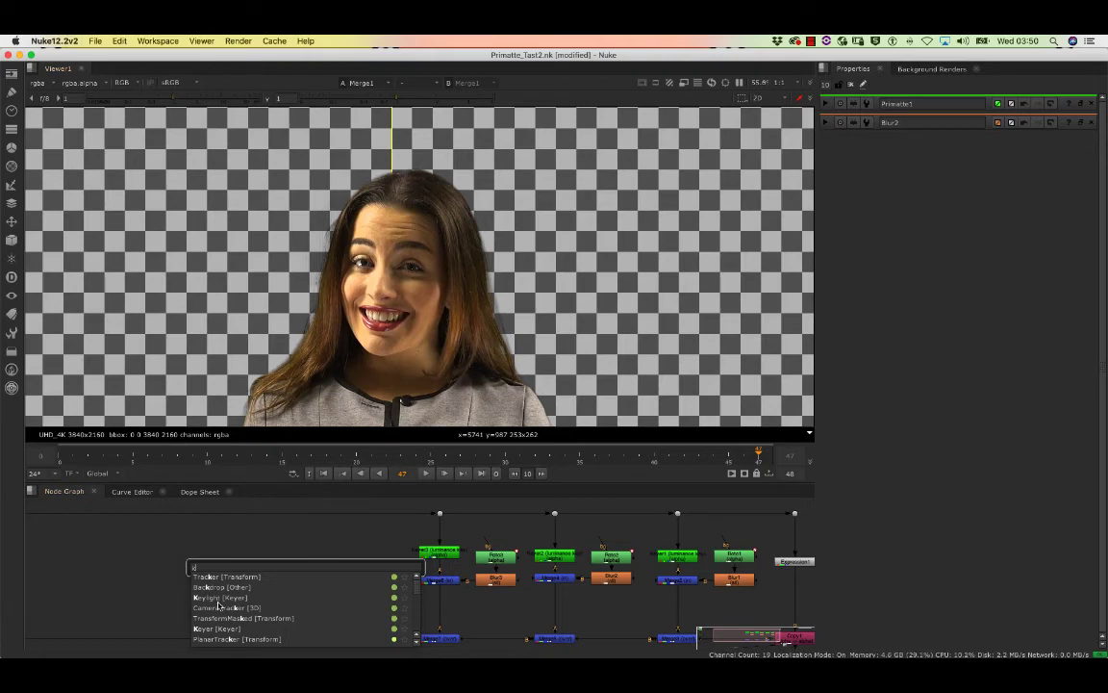
{"action": "type", "text": "eyer [Keyer"}
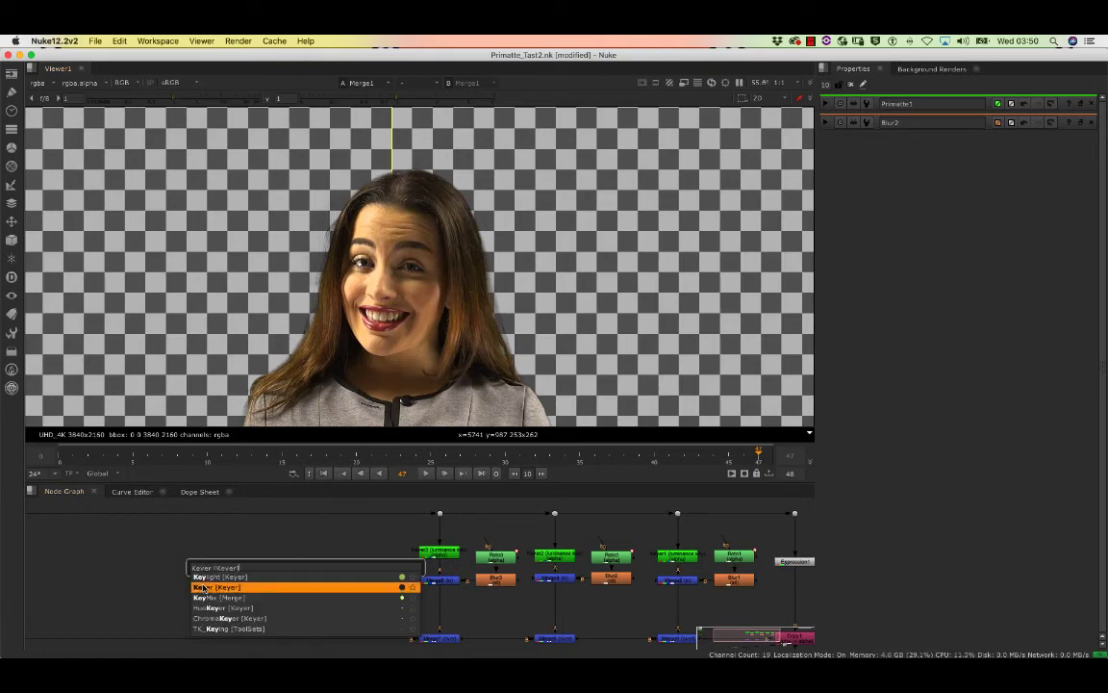
{"action": "left_click", "coordinate": [233, 582]}
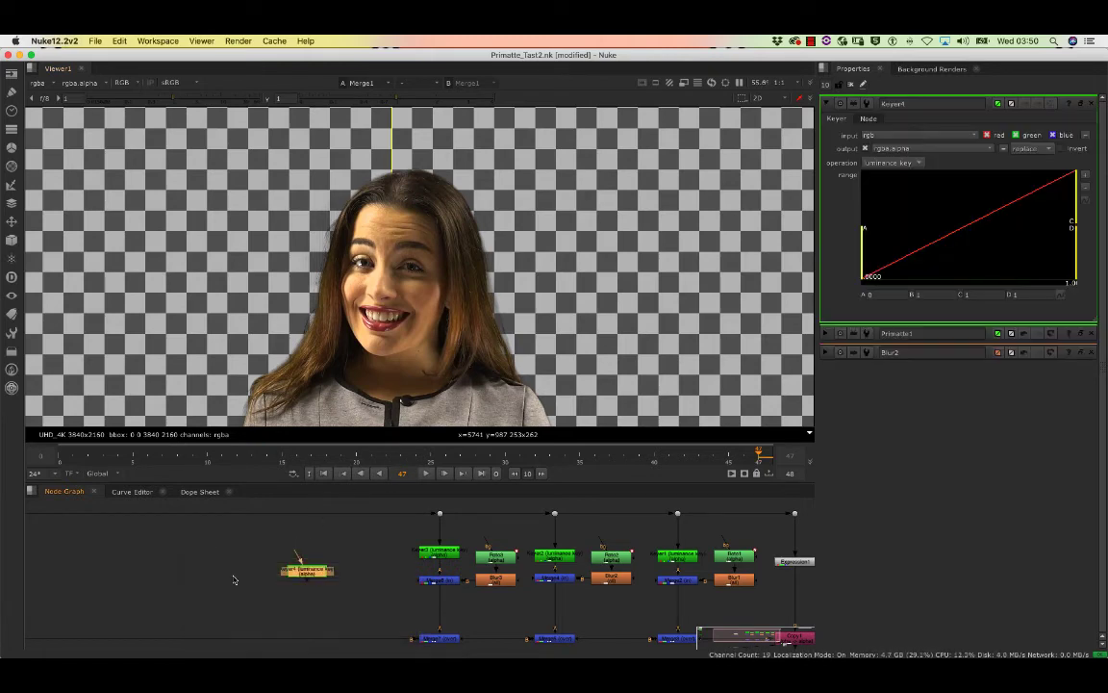
Step: Insert a Dot on the source pipe above the new Keyer, connect the Keyer to it and align them
{"action": "left_click_drag", "start_coordinate": [316, 573], "coordinate": [332, 569]}
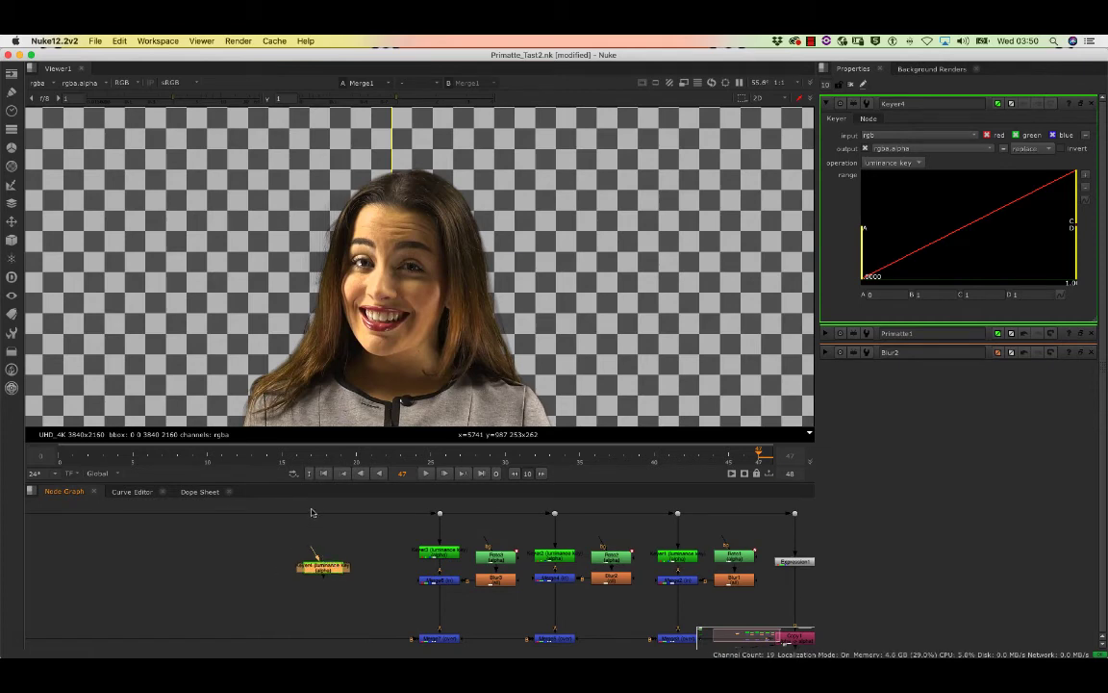
{"action": "left_click", "coordinate": [232, 513]}
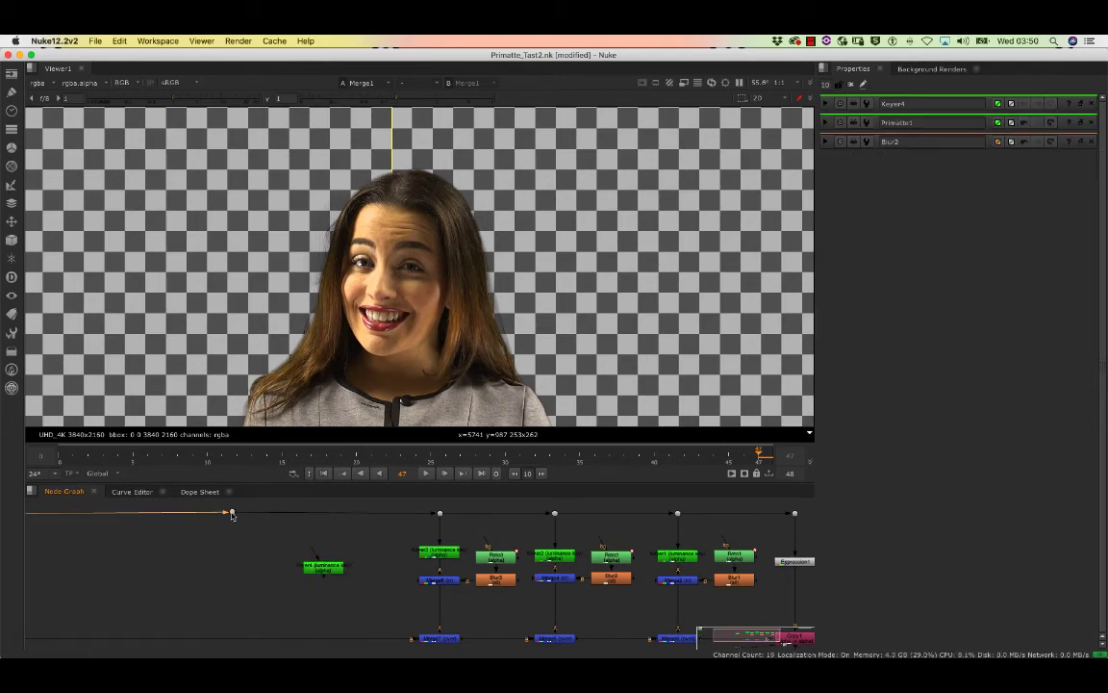
{"action": "left_click_drag", "start_coordinate": [232, 514], "coordinate": [327, 514]}
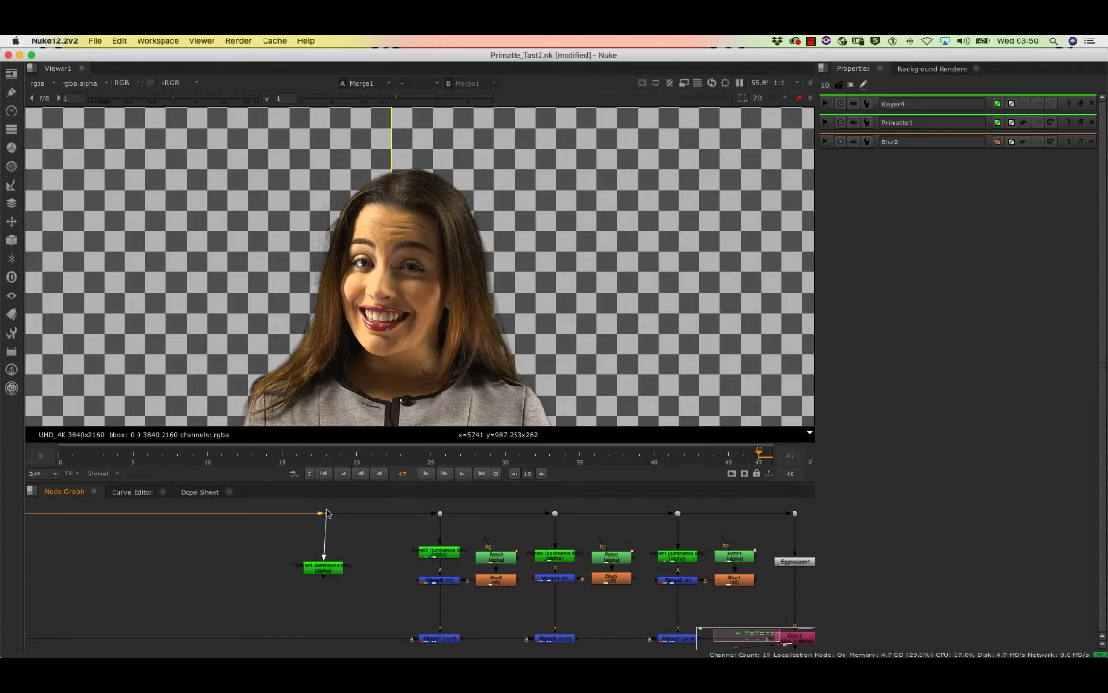
{"action": "left_click_drag", "start_coordinate": [326, 568], "coordinate": [330, 546]}
{"action": "left_click", "coordinate": [335, 536]}
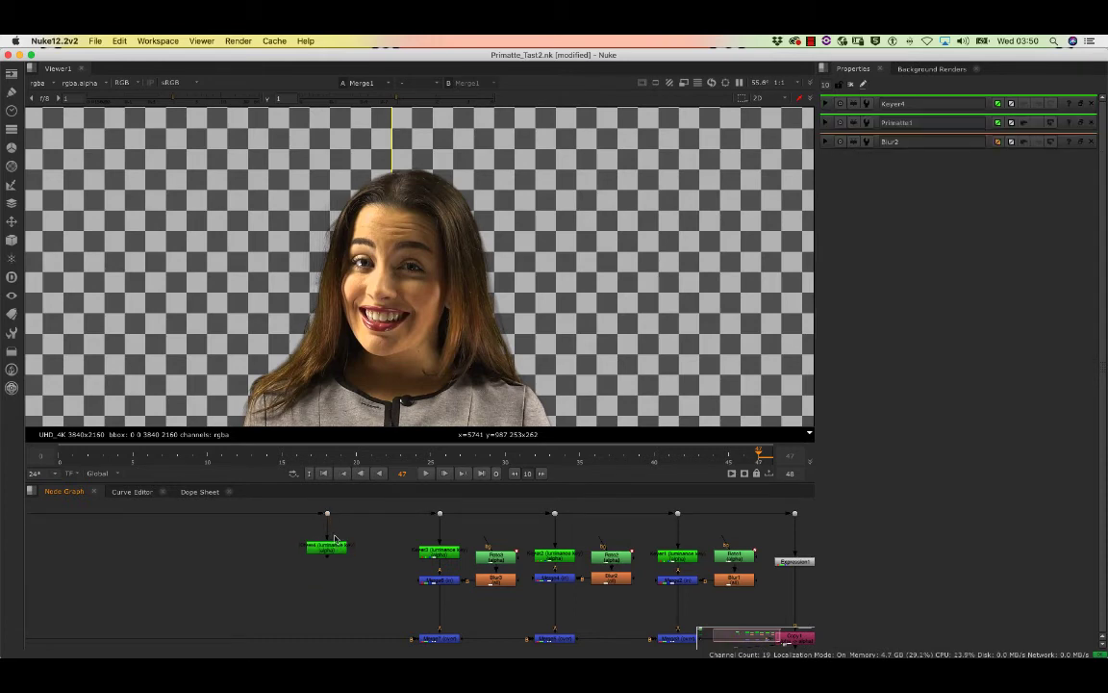
Step: View the new Keyer's alpha channel and examine the hair edge beside the forehead
{"action": "left_click", "coordinate": [330, 548]}
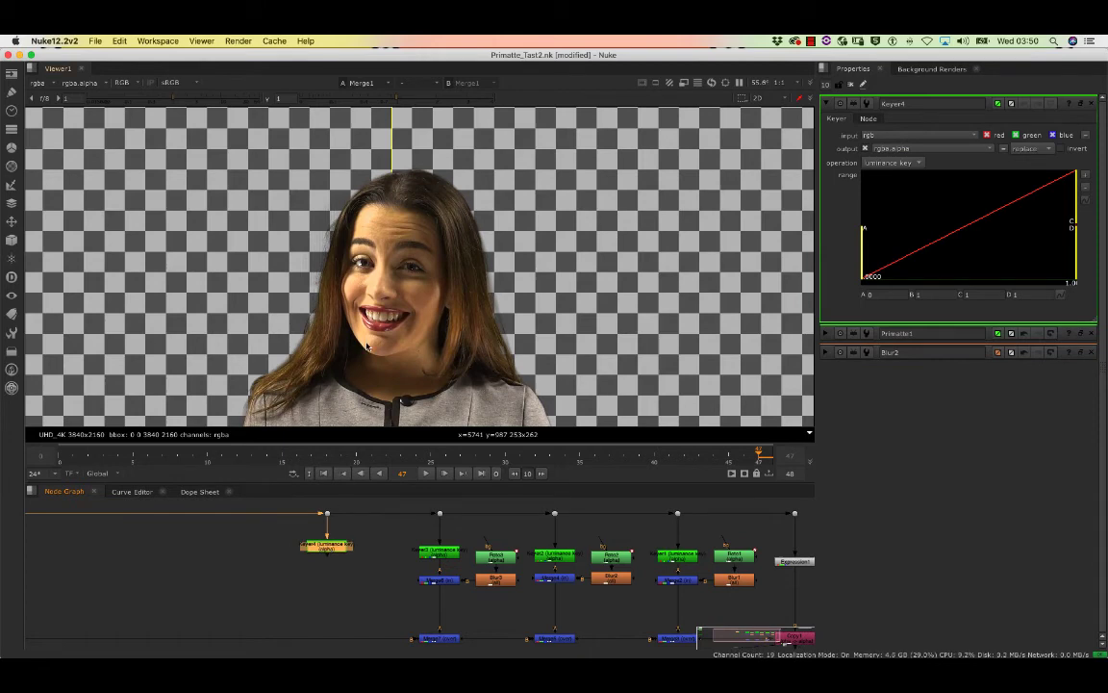
{"action": "key", "text": "1"}
{"action": "left_click", "coordinate": [339, 530]}
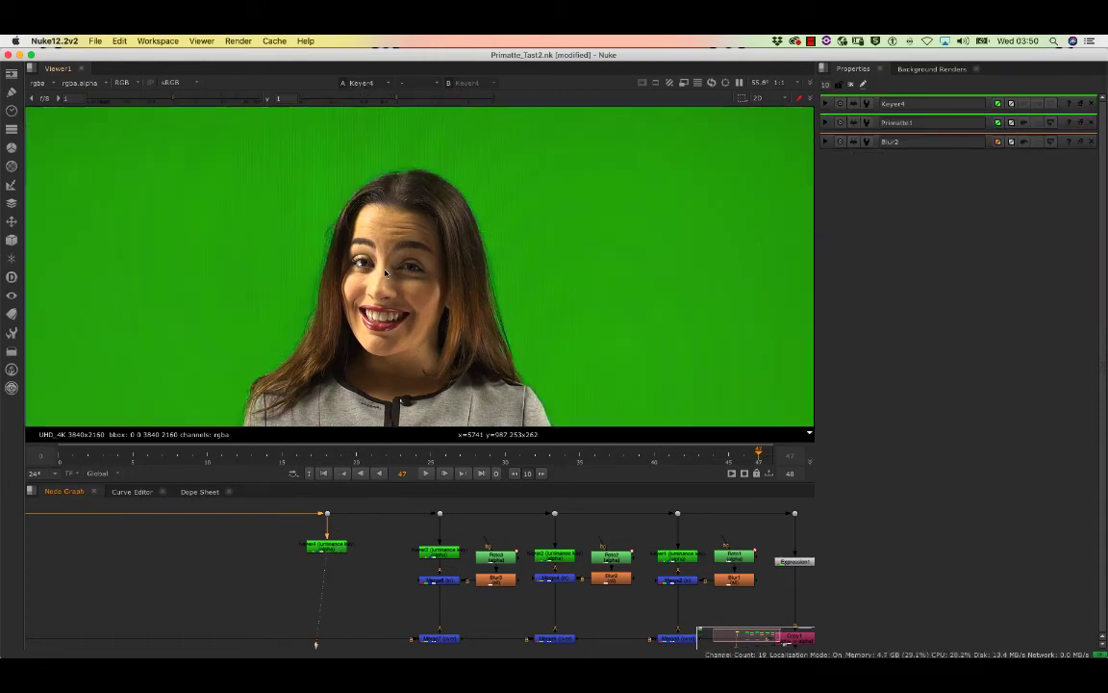
{"action": "key", "text": "a"}
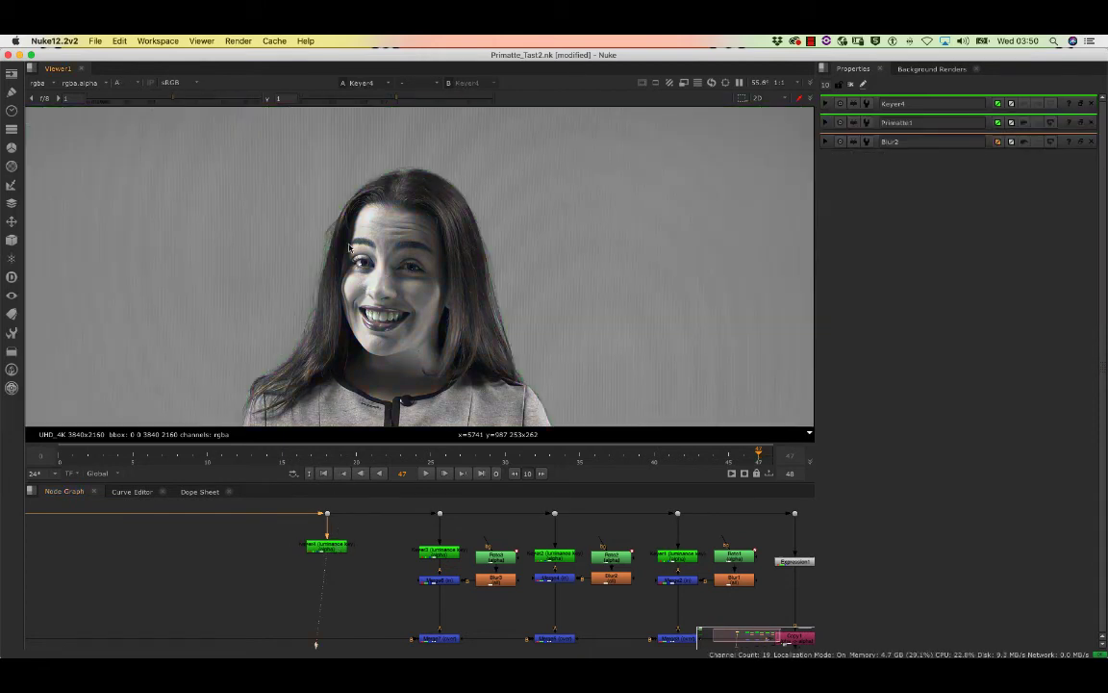
{"action": "scroll", "coordinate": [332, 246], "scroll_direction": "up", "scroll_amount": 3}
{"action": "scroll", "coordinate": [390, 192], "scroll_direction": "up", "scroll_amount": 2}
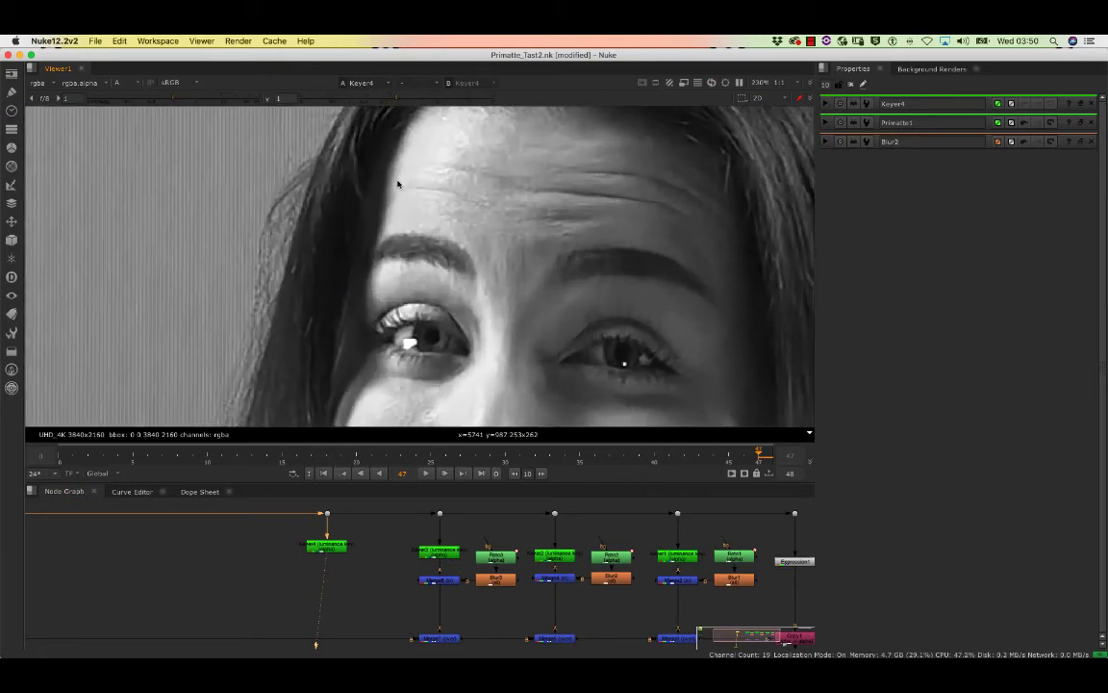
Step: Clear the open node properties and inspect Roto1's shape around the hair beside the forehead
{"action": "left_click", "coordinate": [852, 86]}
{"action": "scroll", "coordinate": [367, 229], "scroll_direction": "down", "scroll_amount": 10}
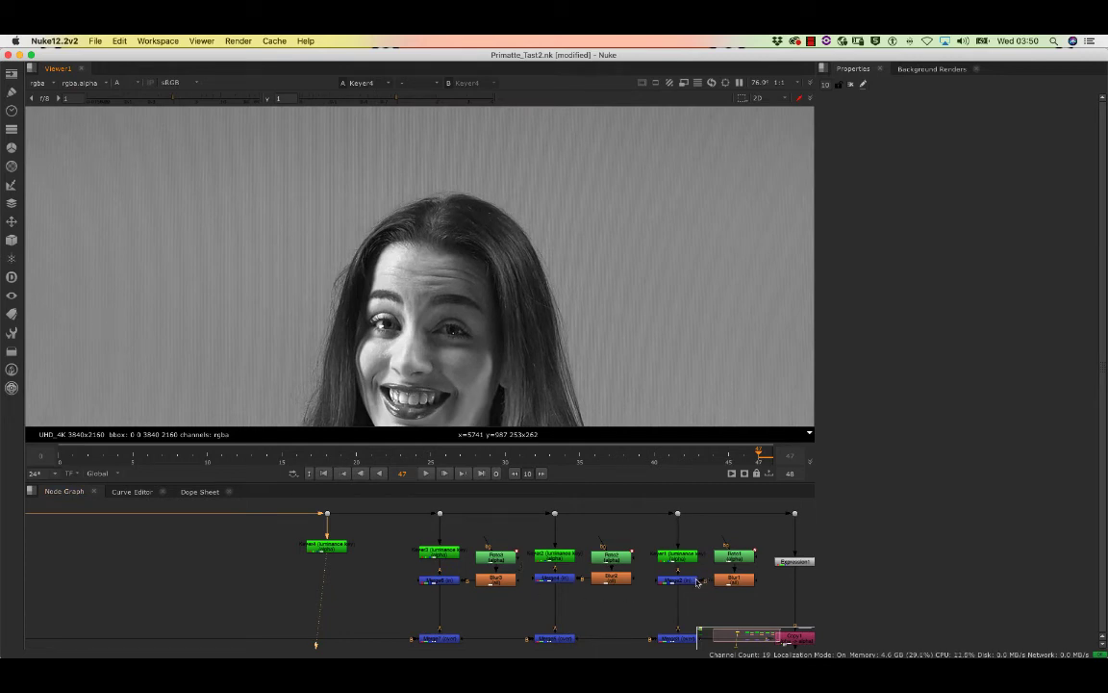
{"action": "middle_click_drag", "start_coordinate": [698, 583], "coordinate": [640, 569]}
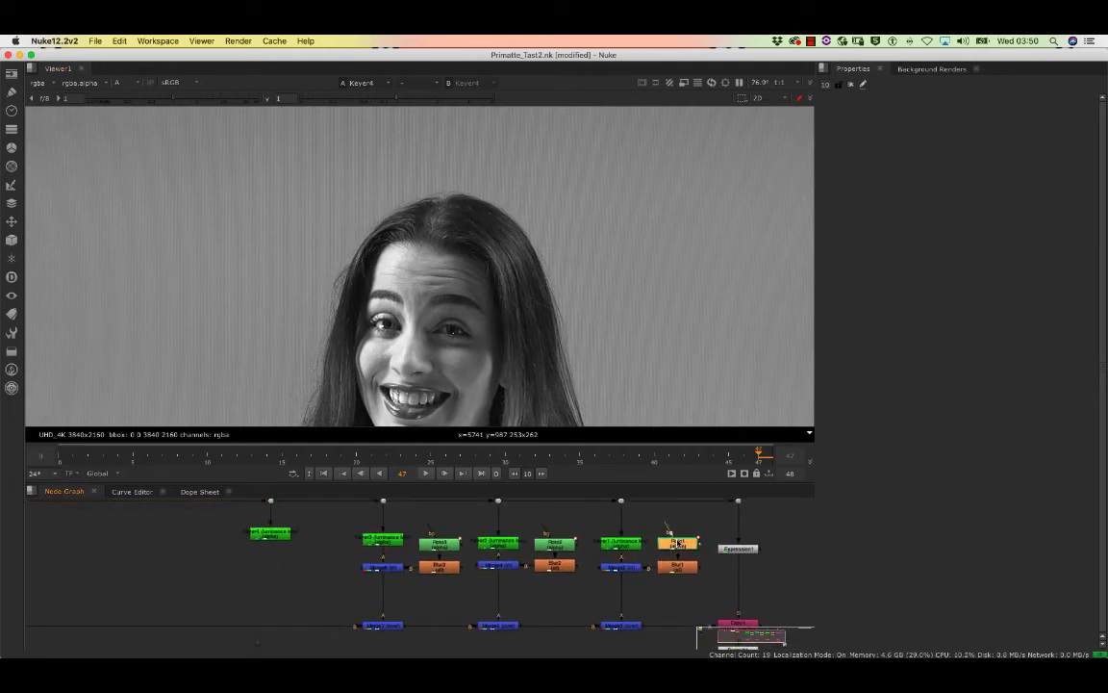
{"action": "double_click", "coordinate": [671, 552]}
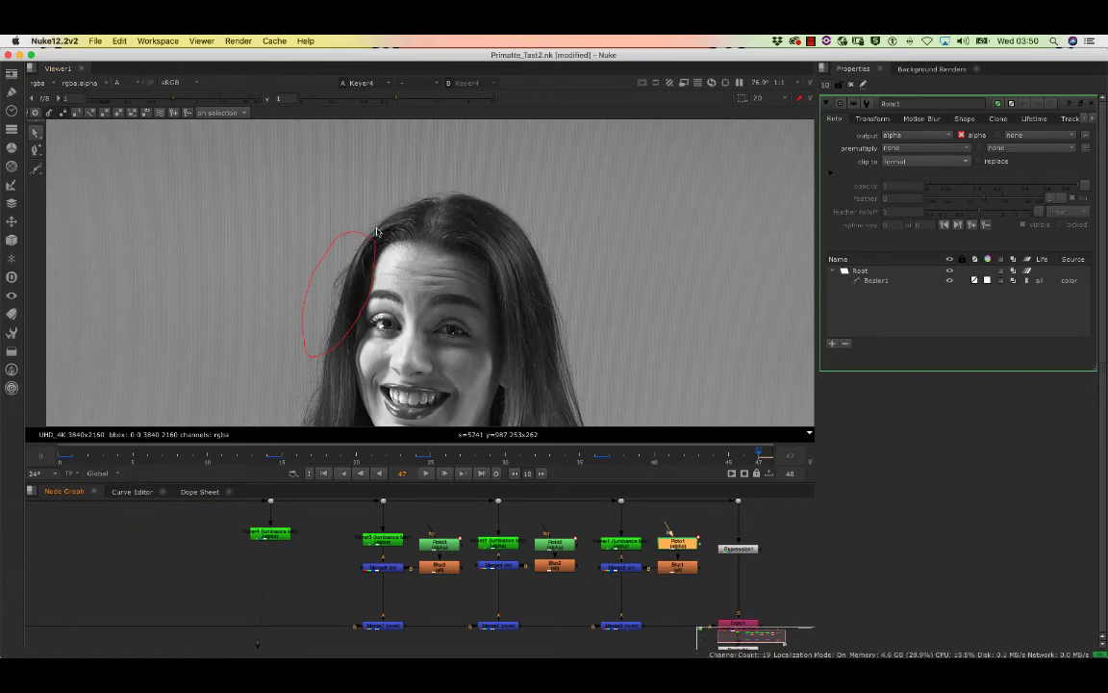
{"action": "middle_click_drag", "start_coordinate": [310, 569], "coordinate": [311, 572]}
{"action": "scroll", "coordinate": [310, 575], "scroll_direction": "up", "scroll_amount": 3}
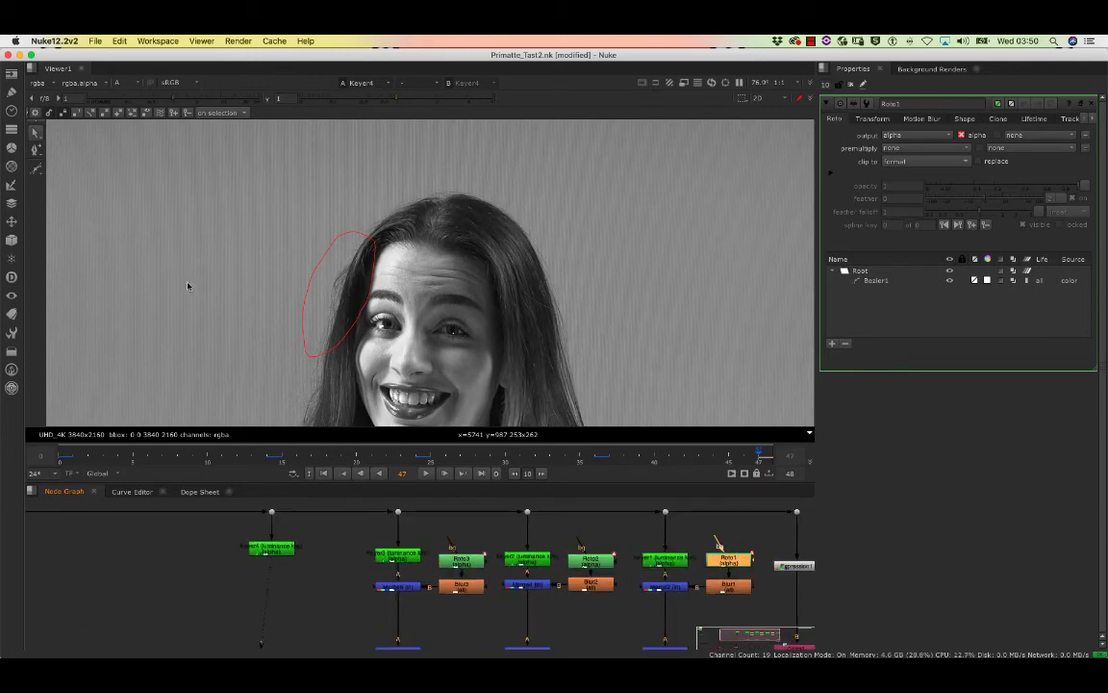
{"action": "left_click", "coordinate": [288, 520]}
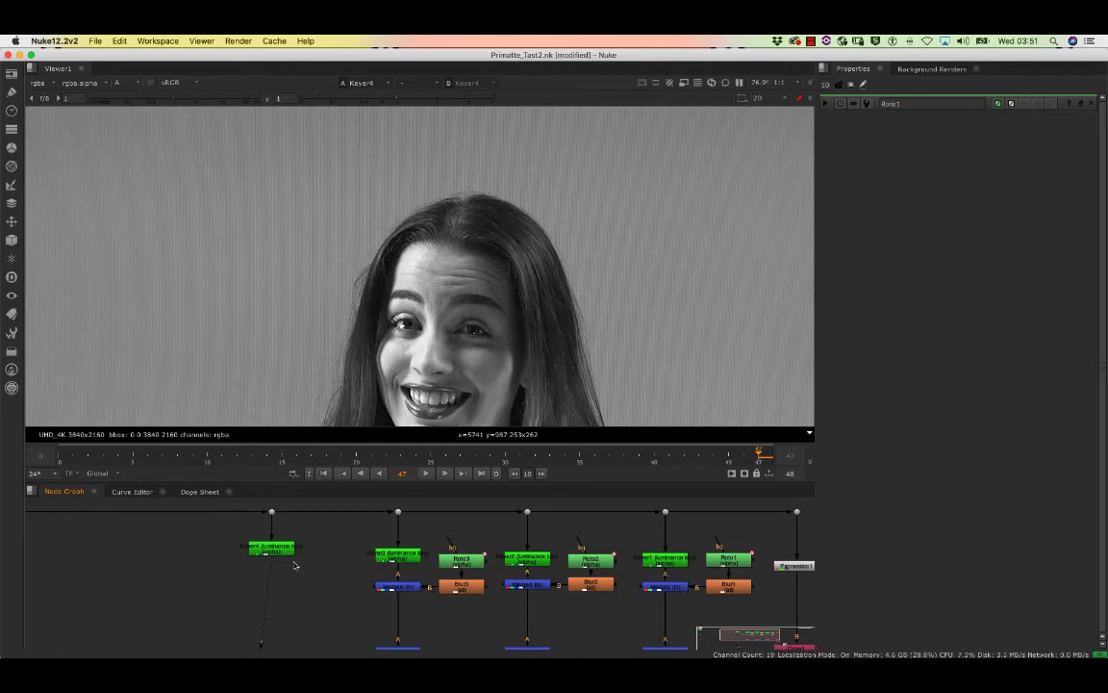
Step: Copy the neighbouring branch's Roto3, Blur3, Merge6 and Merge7 nodes and paste the set beside the new Keyer
{"action": "left_click", "coordinate": [284, 555]}
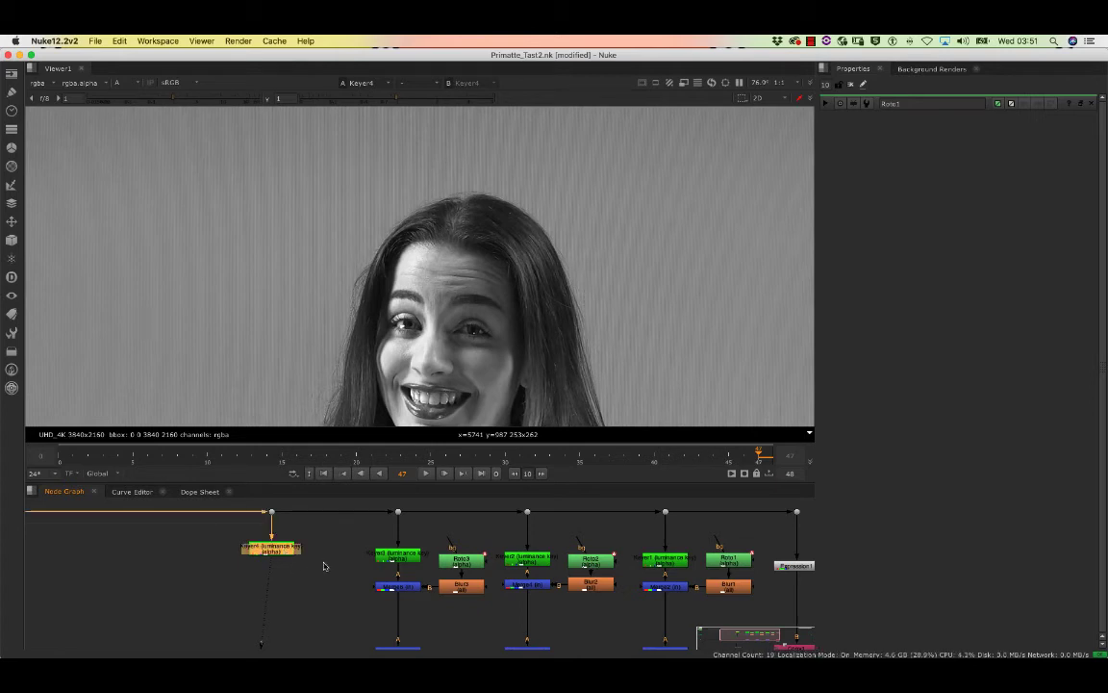
{"action": "scroll", "coordinate": [417, 598], "scroll_direction": "down", "scroll_amount": 3}
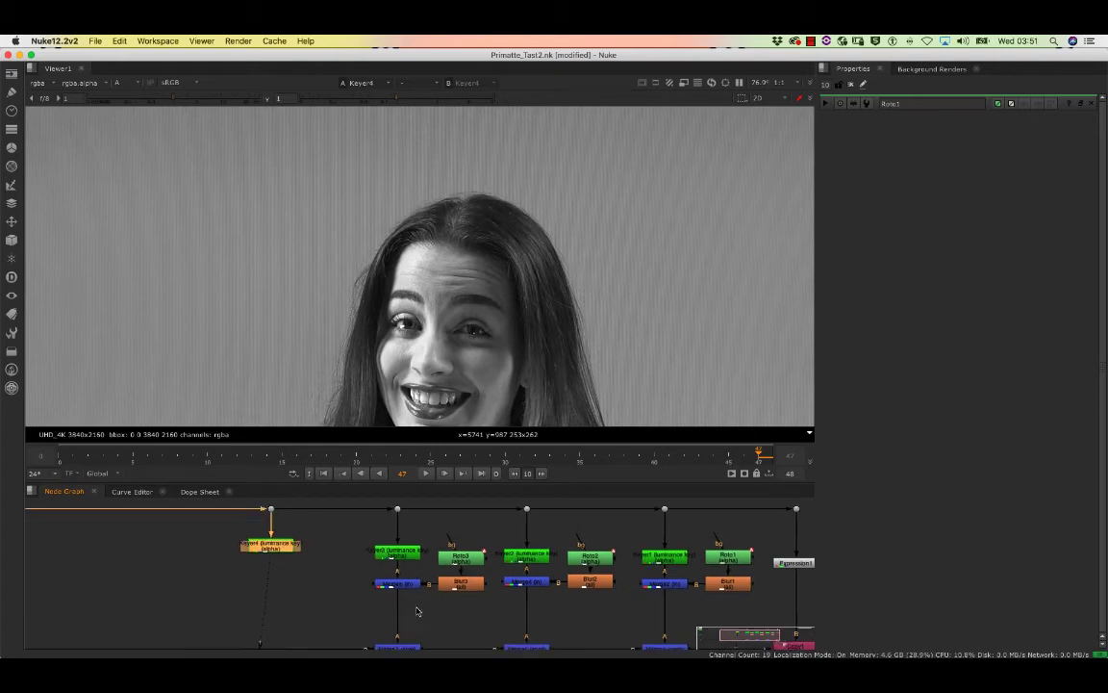
{"action": "left_click", "coordinate": [397, 561]}
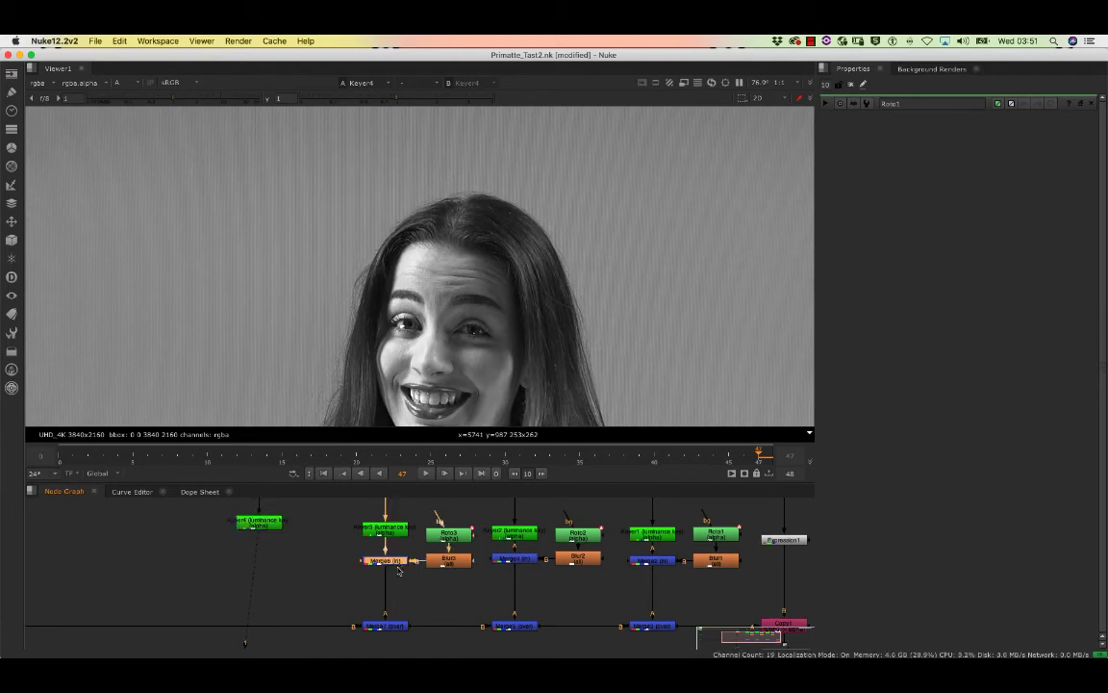
{"action": "left_click", "coordinate": [396, 625], "text": "shift"}
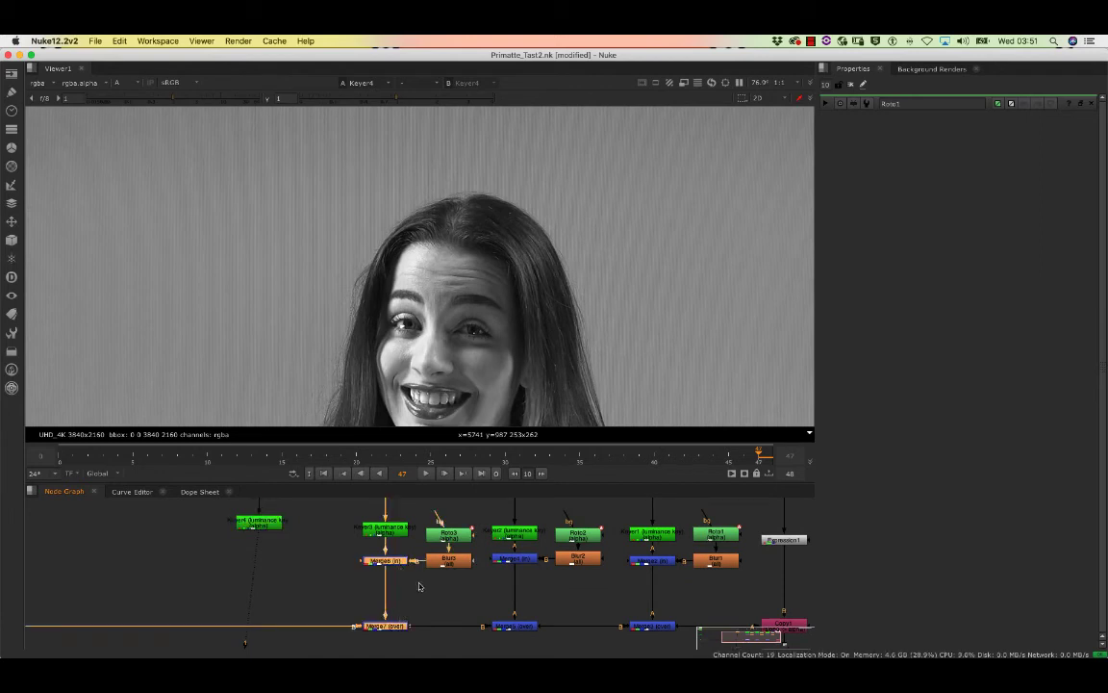
{"action": "left_click", "coordinate": [438, 561], "text": "shift"}
{"action": "left_click", "coordinate": [445, 536], "text": "shift"}
{"action": "key", "text": "super+c"}
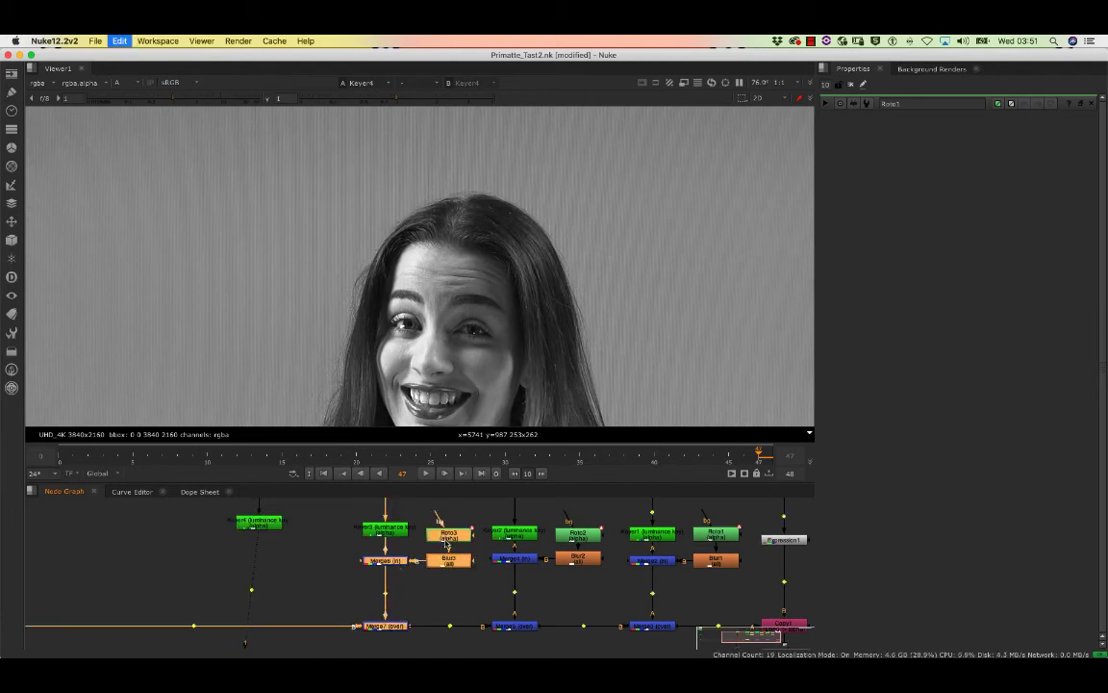
{"action": "left_click", "coordinate": [248, 565]}
{"action": "scroll", "coordinate": [216, 577], "scroll_direction": "down", "scroll_amount": 3}
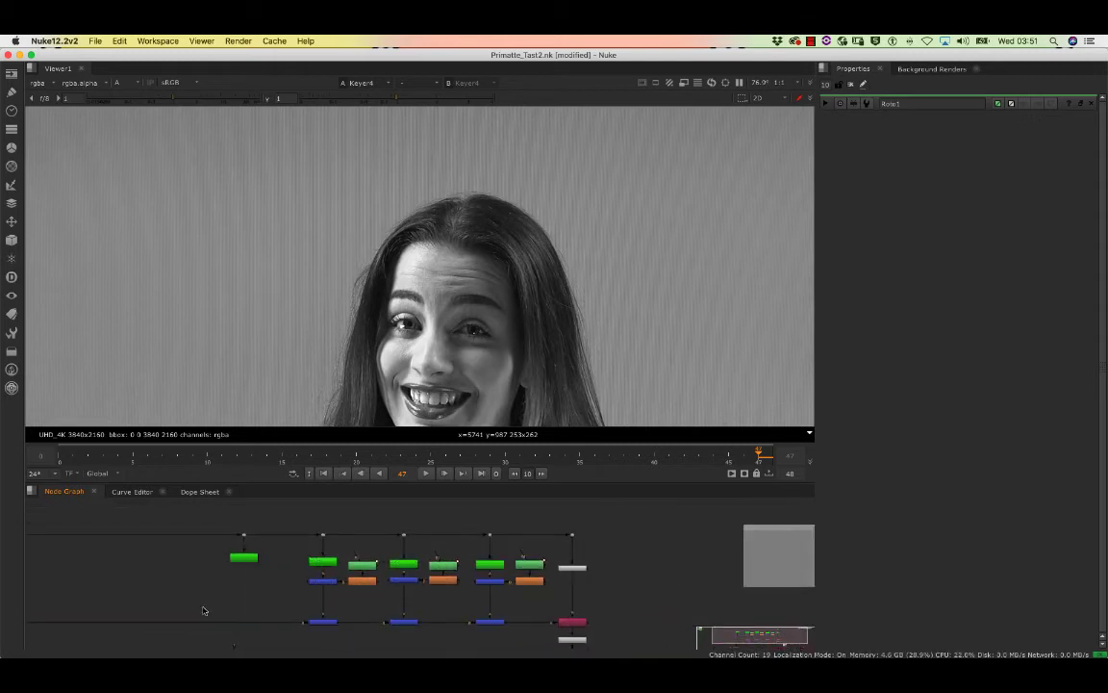
{"action": "middle_click_drag", "start_coordinate": [210, 581], "coordinate": [227, 534]}
{"action": "scroll", "coordinate": [221, 548], "scroll_direction": "down", "scroll_amount": 3}
{"action": "scroll", "coordinate": [226, 537], "scroll_direction": "up", "scroll_amount": 4}
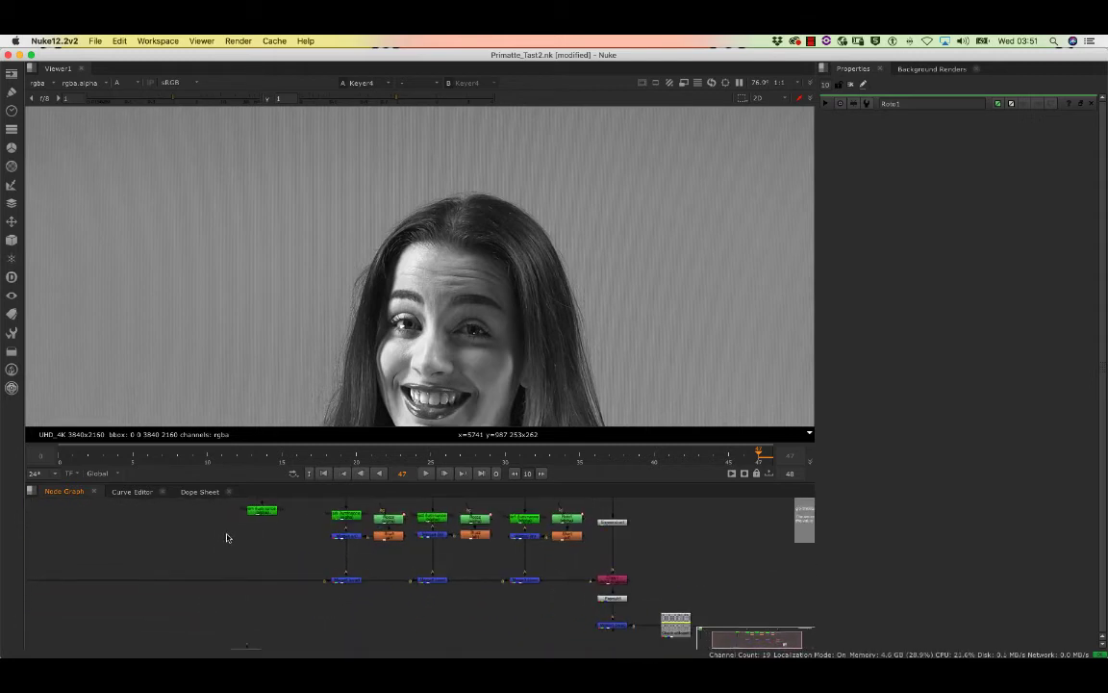
{"action": "key", "text": "super+v"}
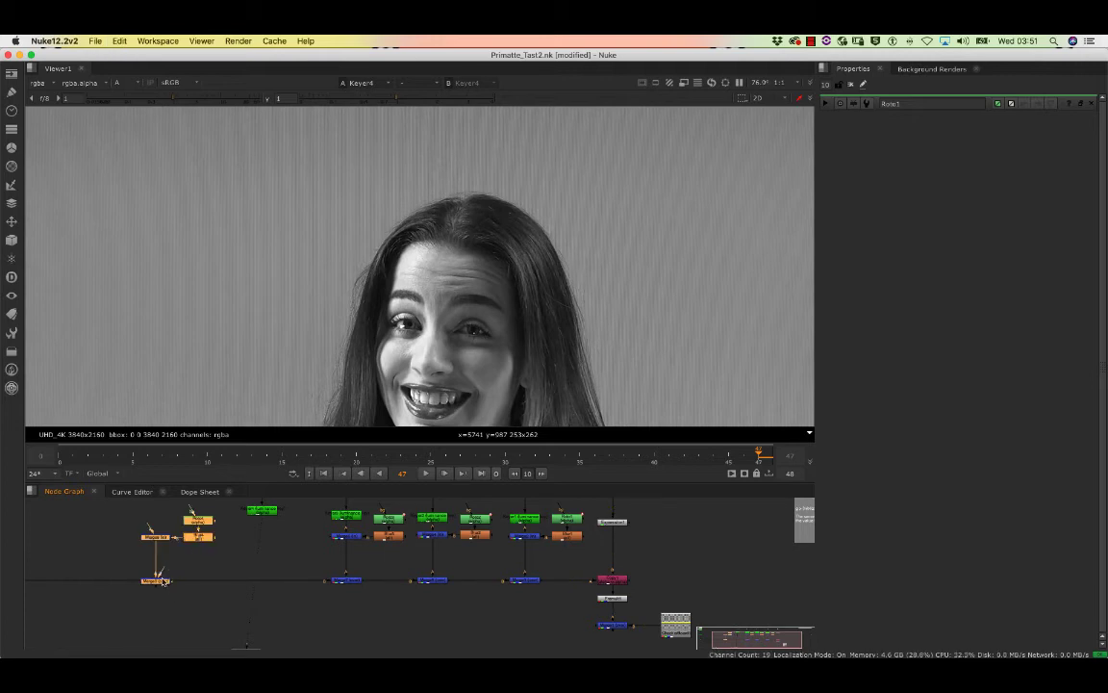
Step: Insert the pasted over Merge into the main matte pipe, feed the new Keyer into the pasted in Merge and align the branch
{"action": "left_click_drag", "start_coordinate": [163, 581], "coordinate": [263, 584]}
{"action": "scroll", "coordinate": [297, 557], "scroll_direction": "down", "scroll_amount": 5}
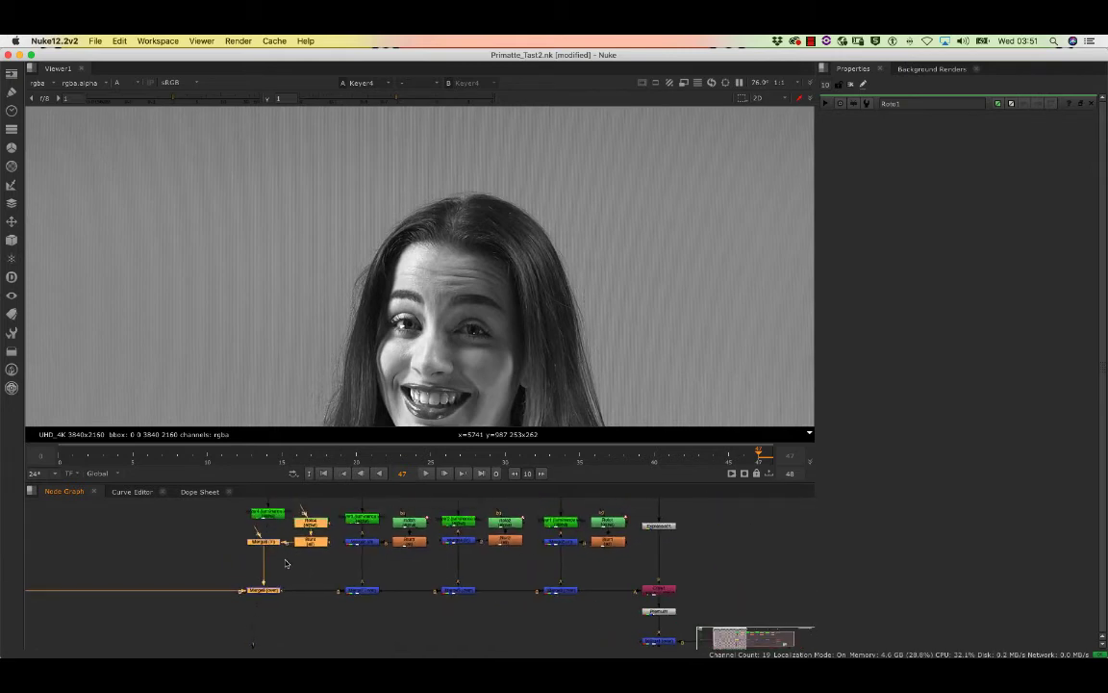
{"action": "middle_click_drag", "start_coordinate": [266, 534], "coordinate": [269, 558]}
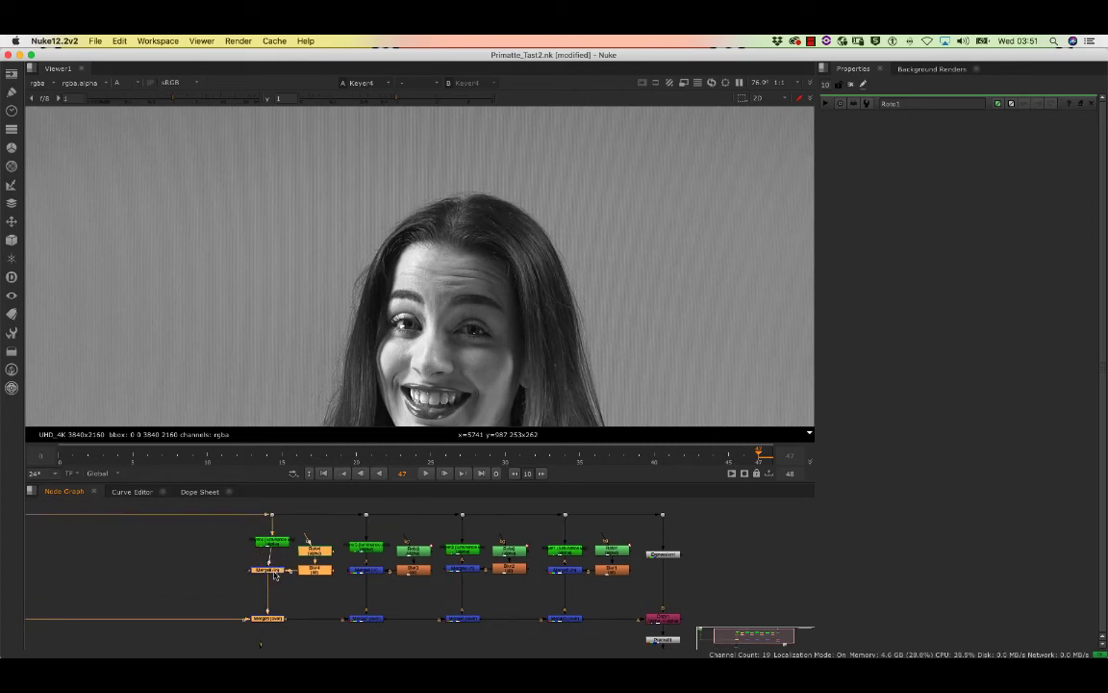
{"action": "left_click_drag", "start_coordinate": [272, 572], "coordinate": [277, 566]}
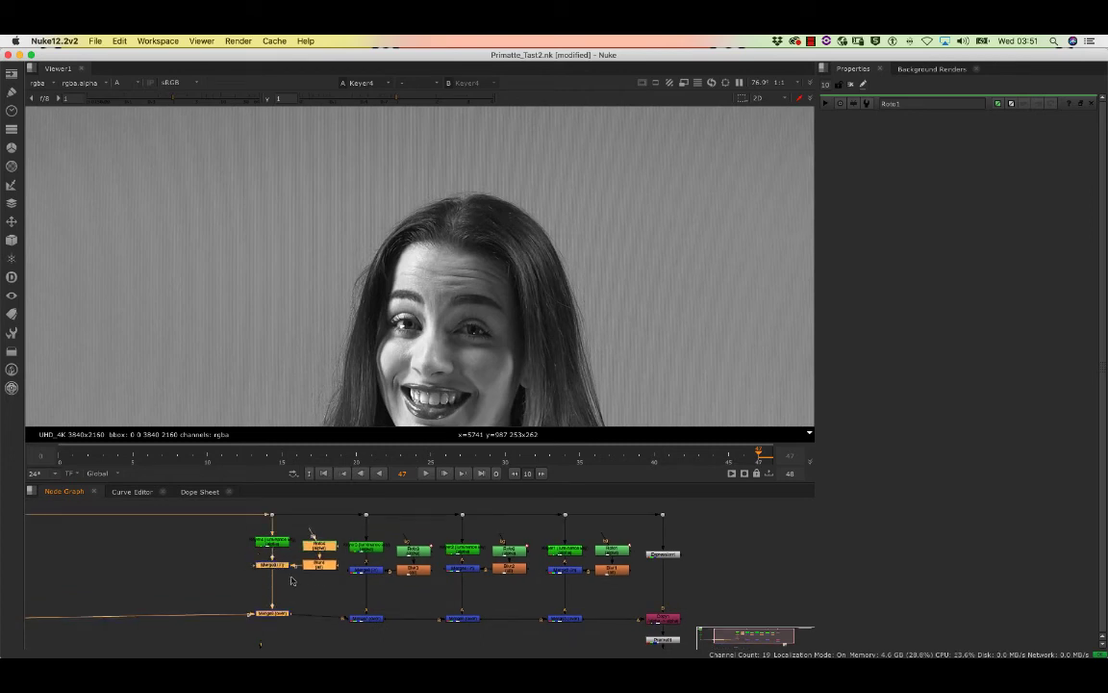
{"action": "left_click_drag", "start_coordinate": [274, 613], "coordinate": [278, 617]}
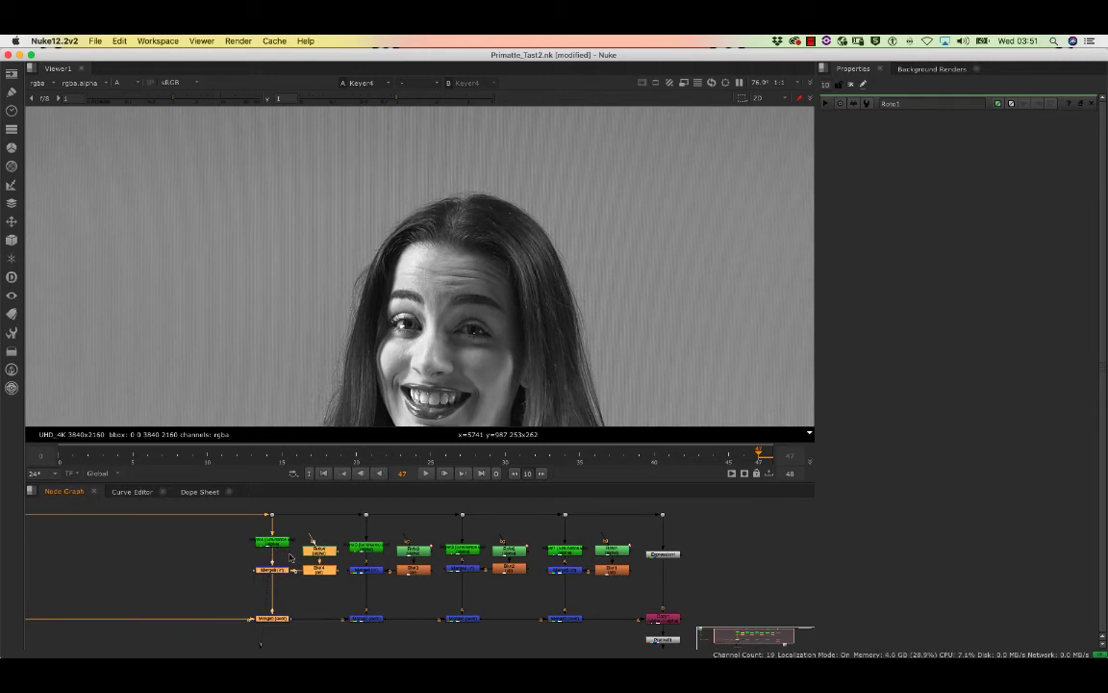
Step: Delete the Bezier1 shape from the pasted Roto4 node
{"action": "double_click", "coordinate": [319, 553]}
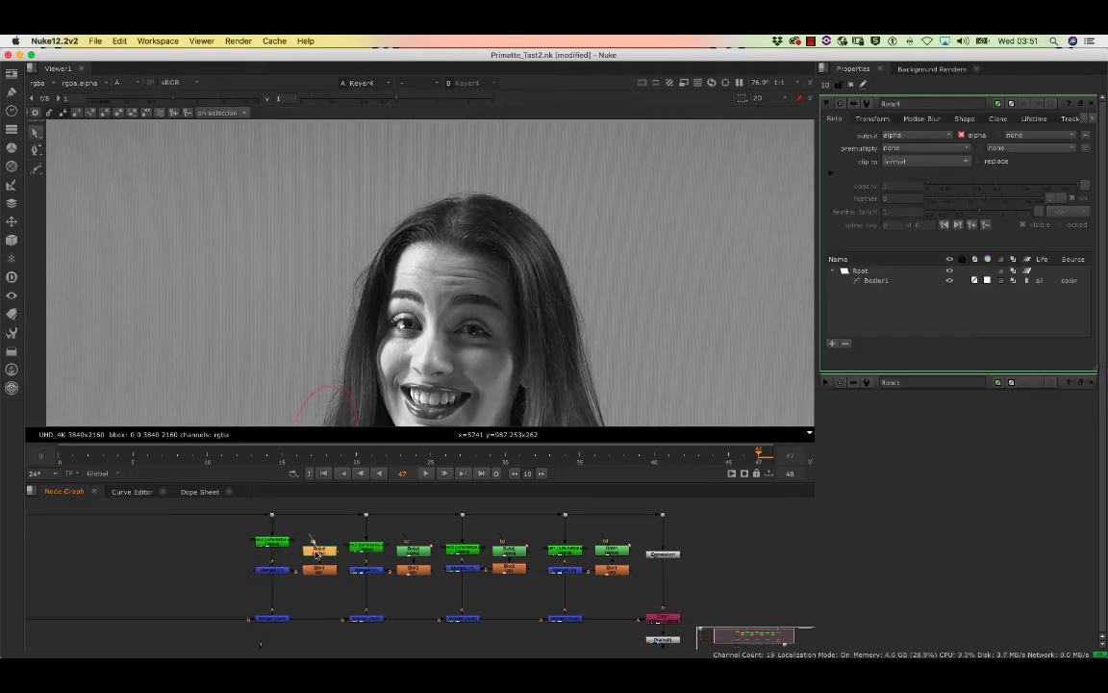
{"action": "left_click", "coordinate": [875, 281]}
{"action": "key", "text": "Delete"}
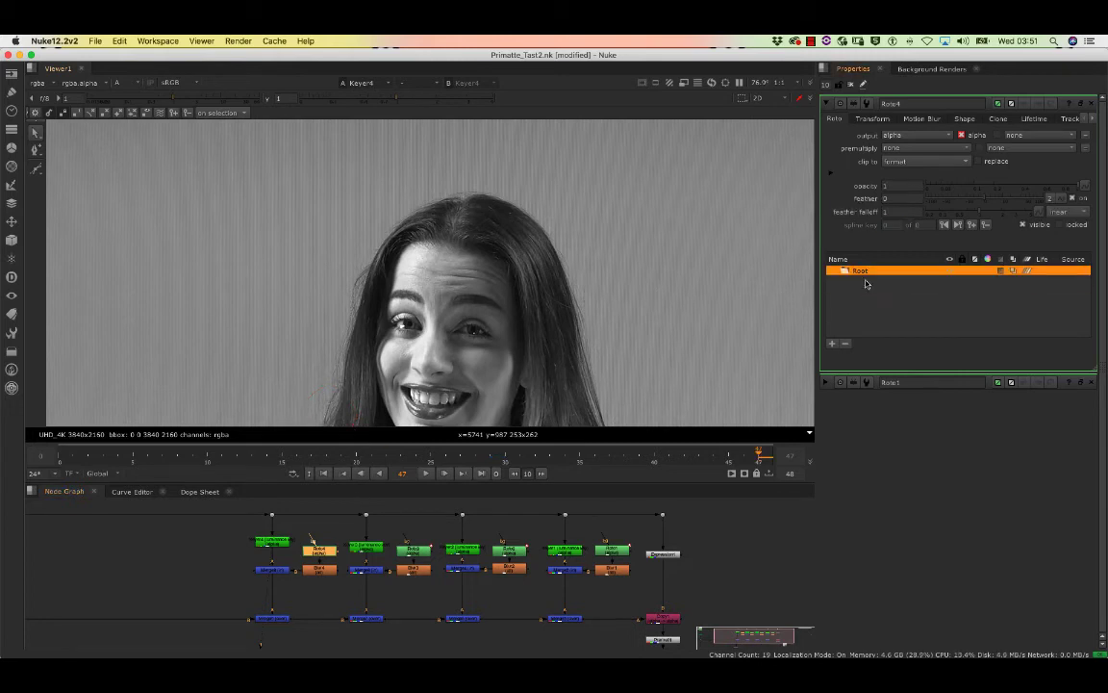
Step: Check Roto1's shape for reference, and at frame 47 draw a closed Bezier in Roto4 around the hair edge along the top of the head
{"action": "double_click", "coordinate": [611, 554]}
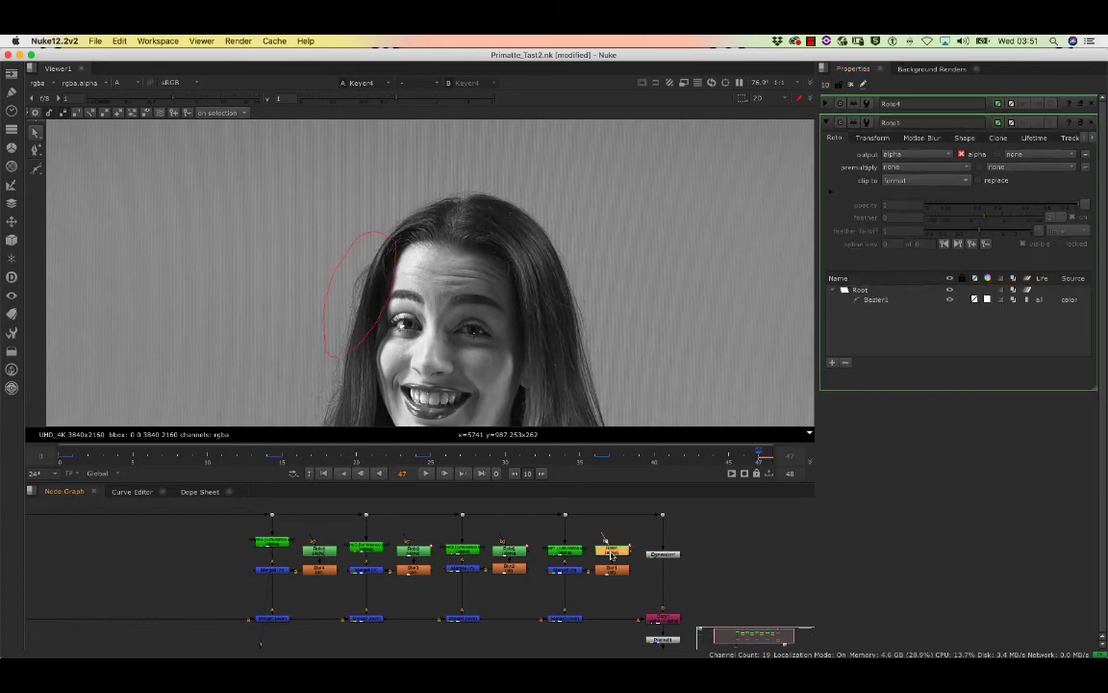
{"action": "double_click", "coordinate": [317, 551]}
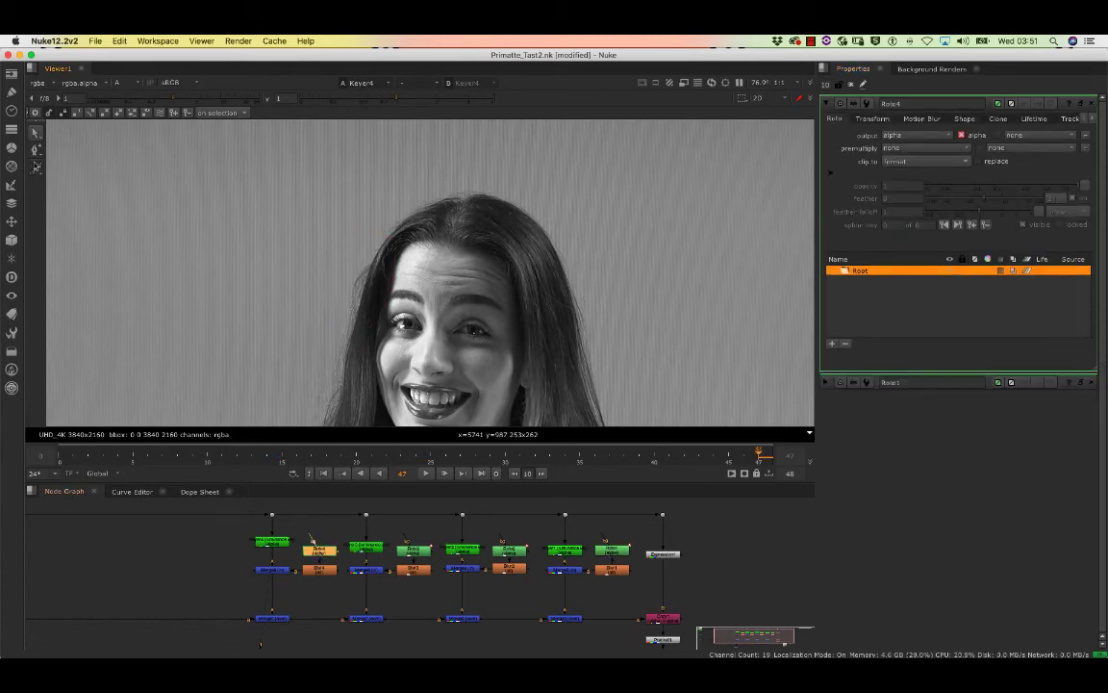
{"action": "left_click", "coordinate": [35, 167]}
{"action": "left_click", "coordinate": [86, 166]}
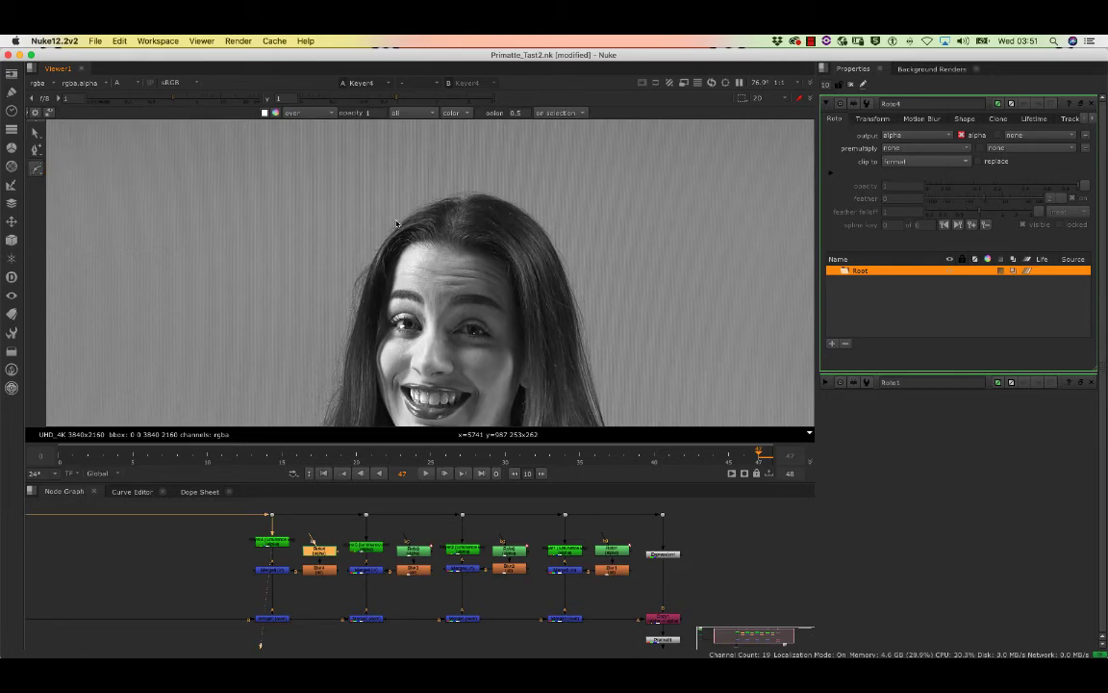
{"action": "left_click", "coordinate": [381, 253]}
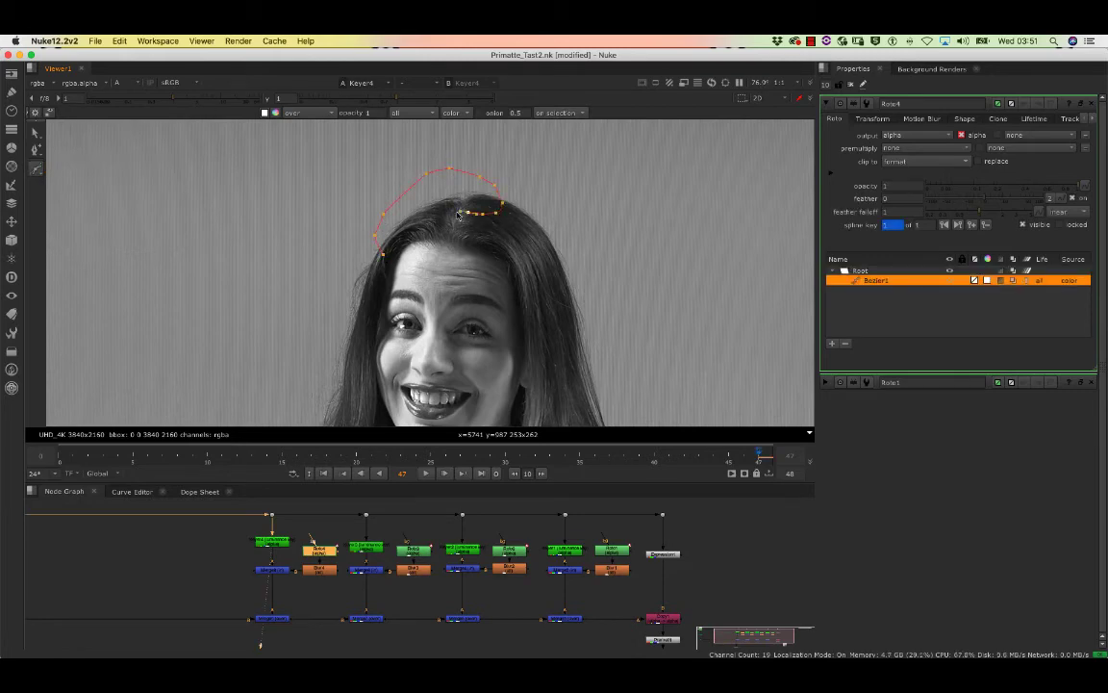
{"action": "left_click", "coordinate": [383, 254]}
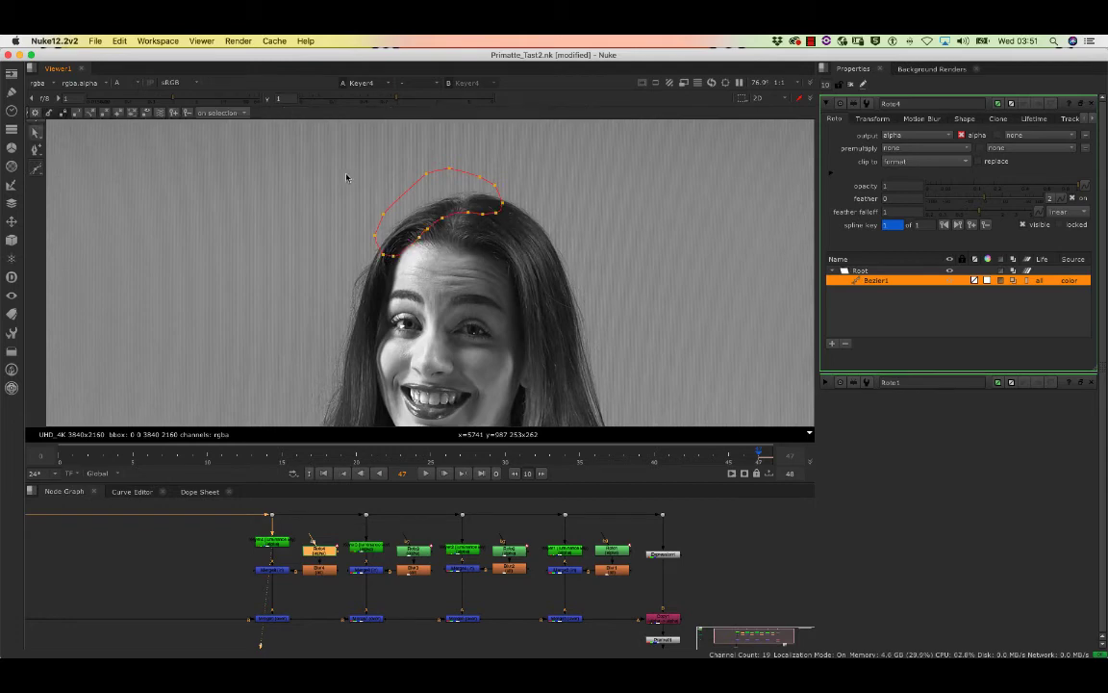
{"action": "left_click_drag", "start_coordinate": [369, 160], "coordinate": [541, 273]}
{"action": "left_click", "coordinate": [560, 188]}
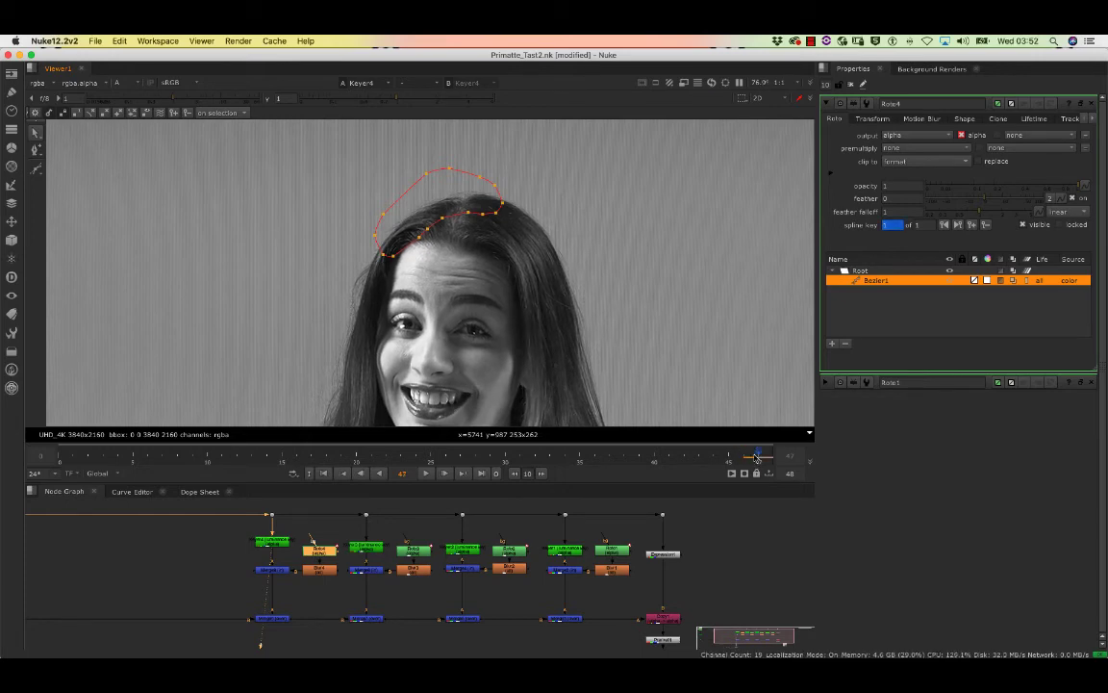
Step: At frame 0, move the Roto4 shape's points beside the forehead outwards to follow the hair edge
{"action": "left_click", "coordinate": [639, 452]}
{"action": "left_click_drag", "start_coordinate": [639, 452], "coordinate": [58, 471]}
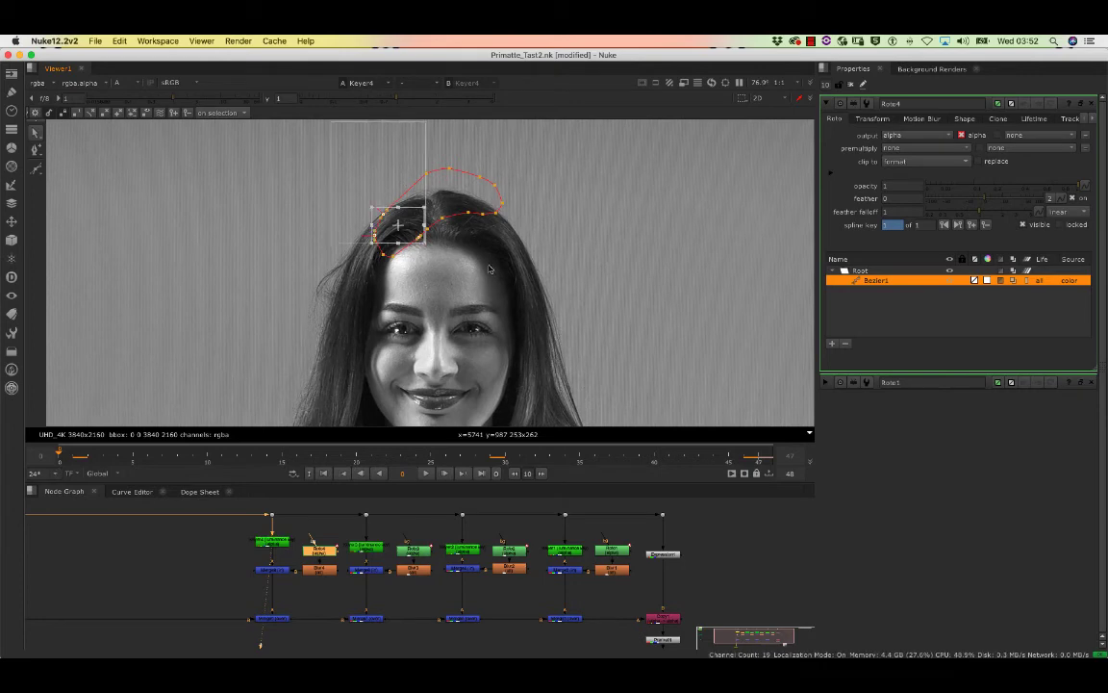
{"action": "left_click_drag", "start_coordinate": [372, 260], "coordinate": [424, 207]}
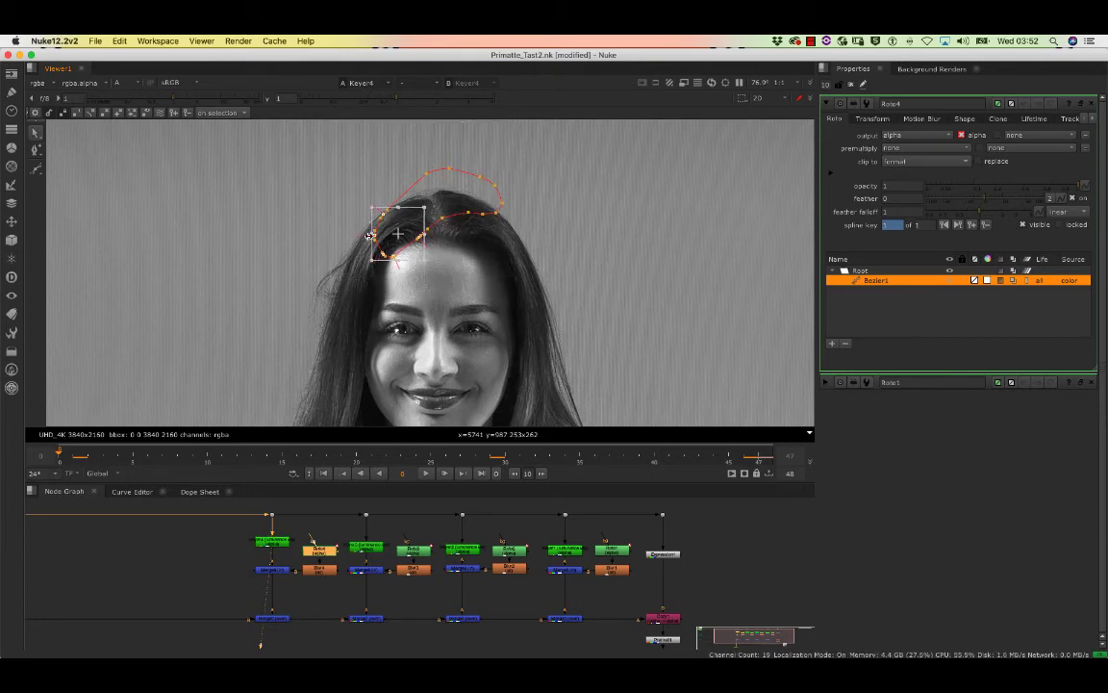
{"action": "left_click_drag", "start_coordinate": [374, 234], "coordinate": [335, 245]}
{"action": "left_click", "coordinate": [462, 145]}
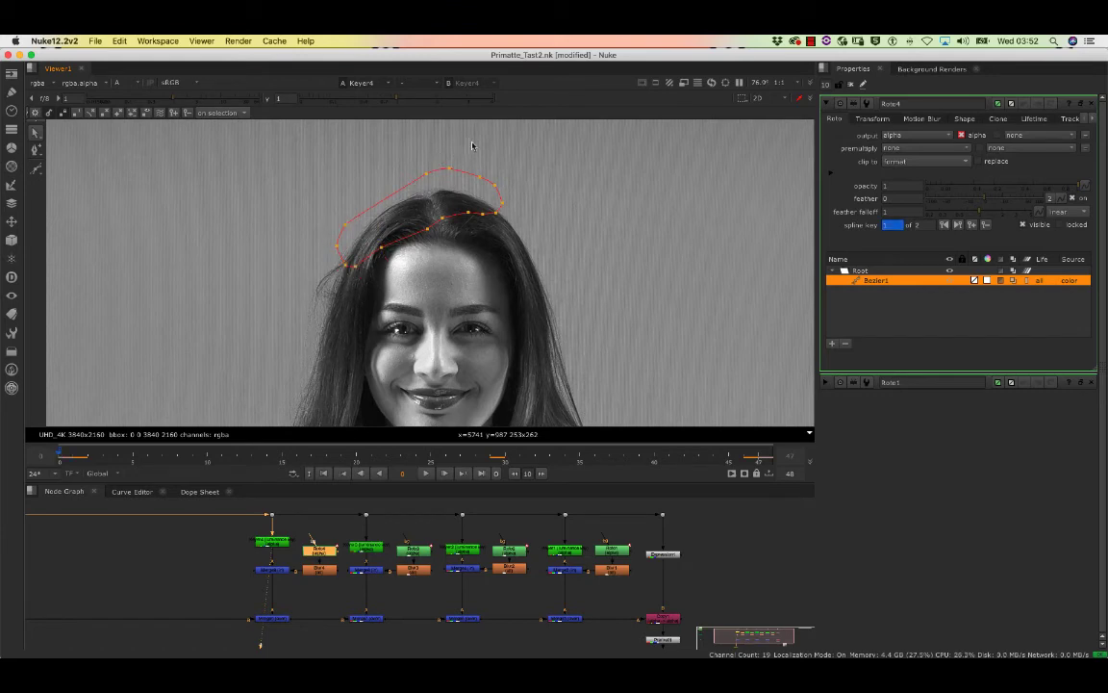
Step: Adjust the crown points and the lower edge of Roto4's shape at frame 0 to fit the top of the head
{"action": "left_click_drag", "start_coordinate": [430, 129], "coordinate": [317, 204]}
{"action": "left_click_drag", "start_coordinate": [455, 169], "coordinate": [455, 164]}
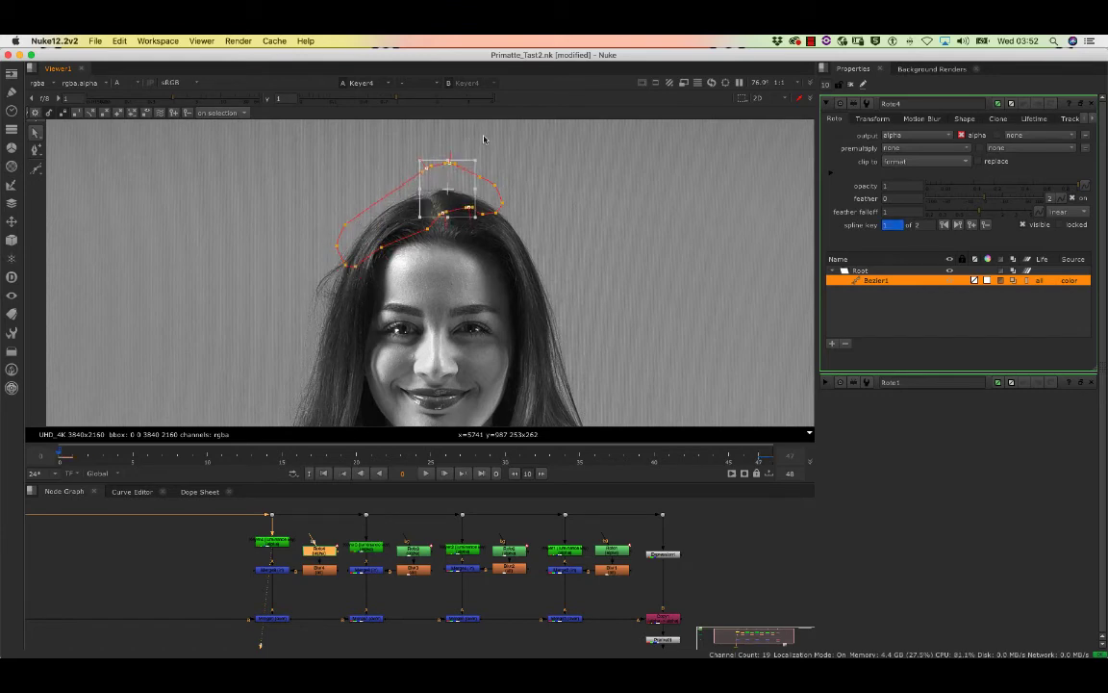
{"action": "left_click", "coordinate": [485, 142]}
{"action": "left_click_drag", "start_coordinate": [452, 242], "coordinate": [420, 257]}
{"action": "left_click_drag", "start_coordinate": [456, 221], "coordinate": [456, 231]}
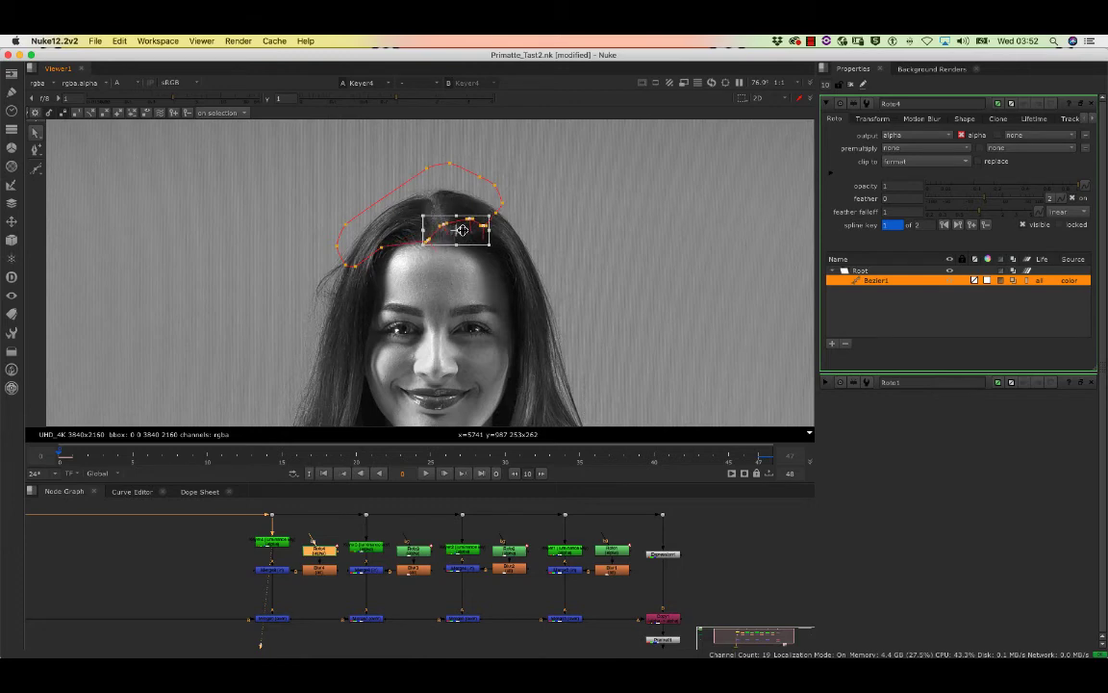
{"action": "left_click", "coordinate": [505, 163]}
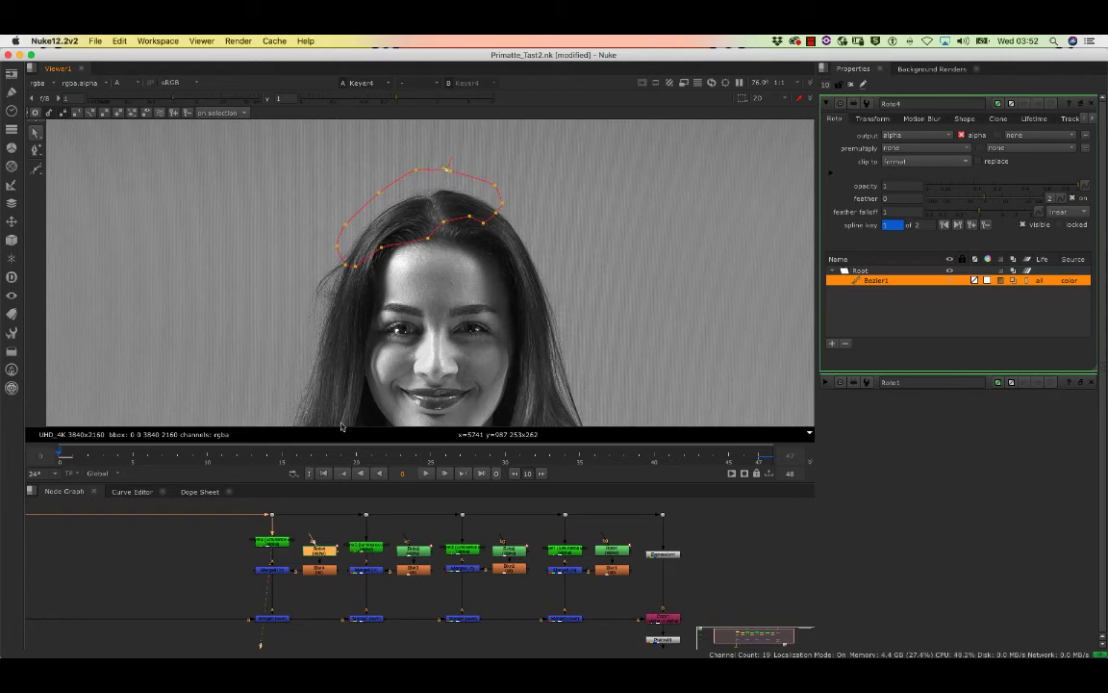
Step: At frame 47, pull Roto4's outer points beside the forehead further away from the hair, and return to frame 0
{"action": "left_click_drag", "start_coordinate": [60, 456], "coordinate": [760, 458]}
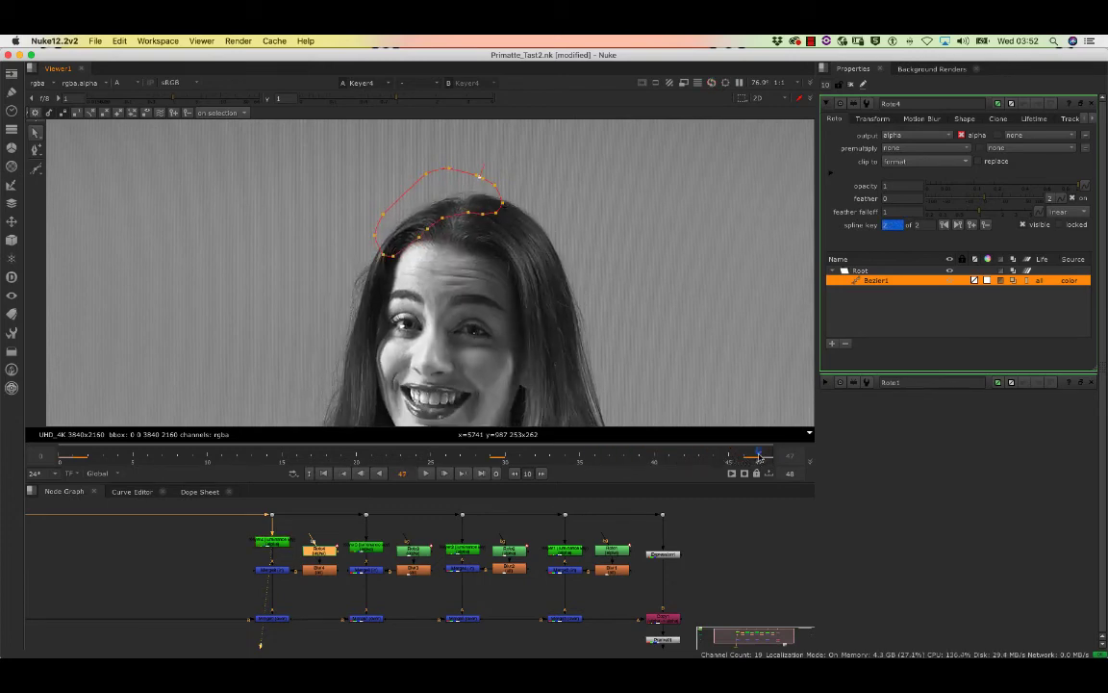
{"action": "scroll", "coordinate": [415, 220], "scroll_direction": "up", "scroll_amount": 5}
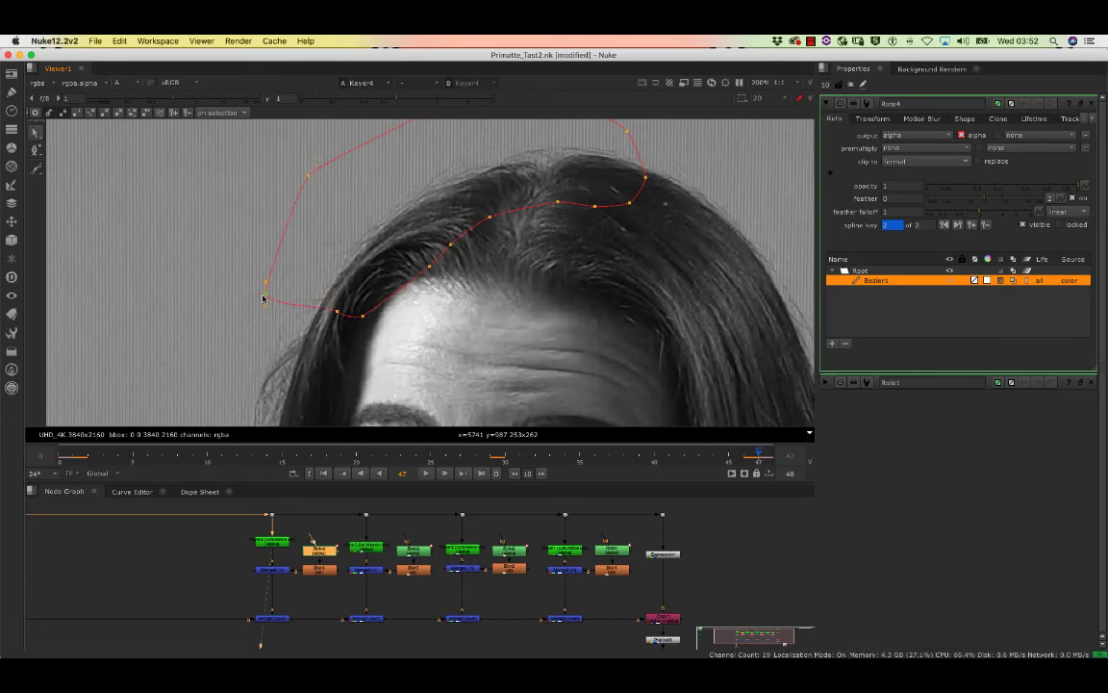
{"action": "scroll", "coordinate": [341, 170], "scroll_direction": "down", "scroll_amount": 4}
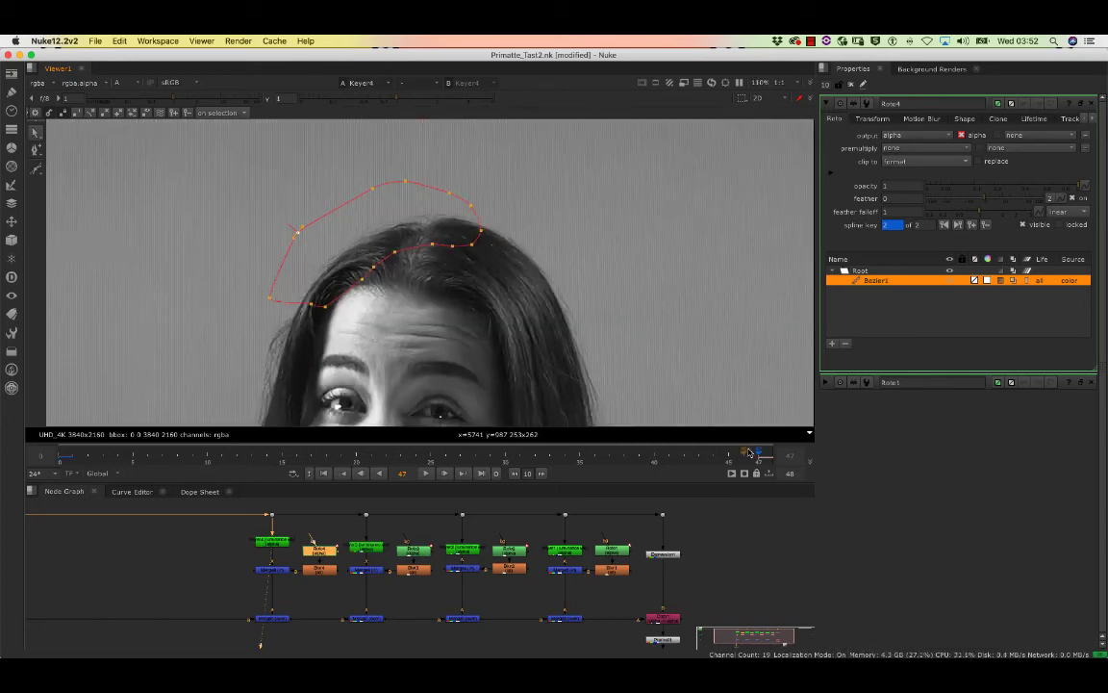
{"action": "left_click_drag", "start_coordinate": [752, 452], "coordinate": [61, 451]}
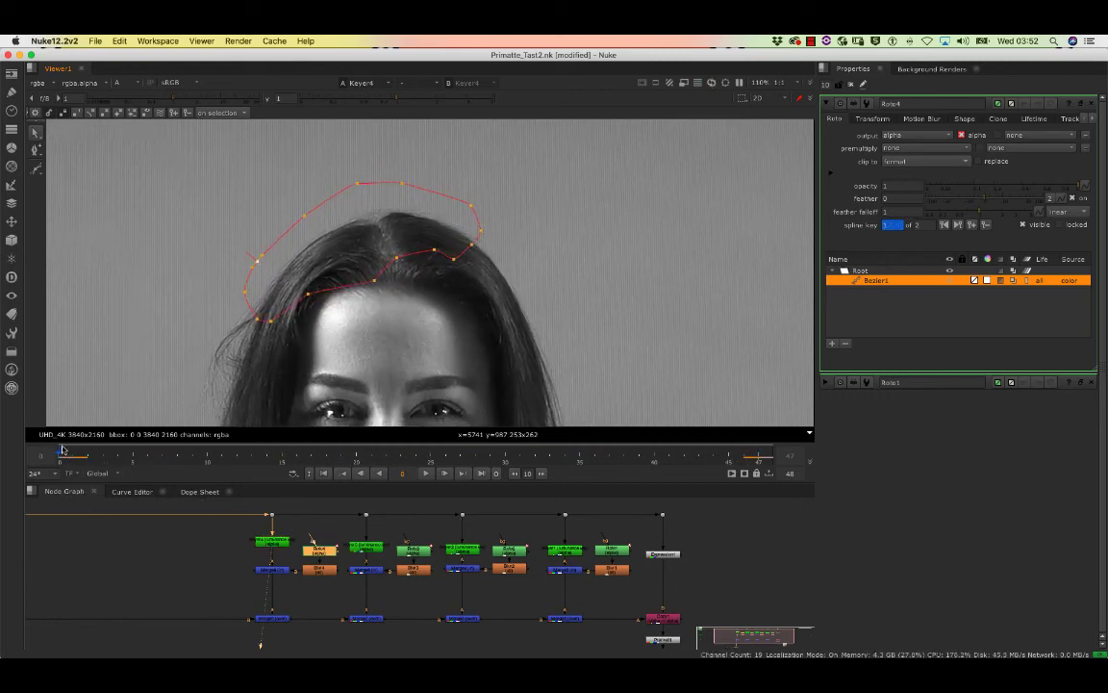
Step: Open the new branch's Keyer4 and invert its luminance key
{"action": "mouse_move", "coordinate": [177, 548]}
{"action": "middle_mouse_down"}
{"action": "mouse_move", "coordinate": [183, 496]}
{"action": "mouse_move", "coordinate": [162, 539]}
{"action": "middle_mouse_up"}
{"action": "middle_click_drag", "start_coordinate": [293, 599], "coordinate": [274, 553]}
{"action": "double_click", "coordinate": [255, 538]}
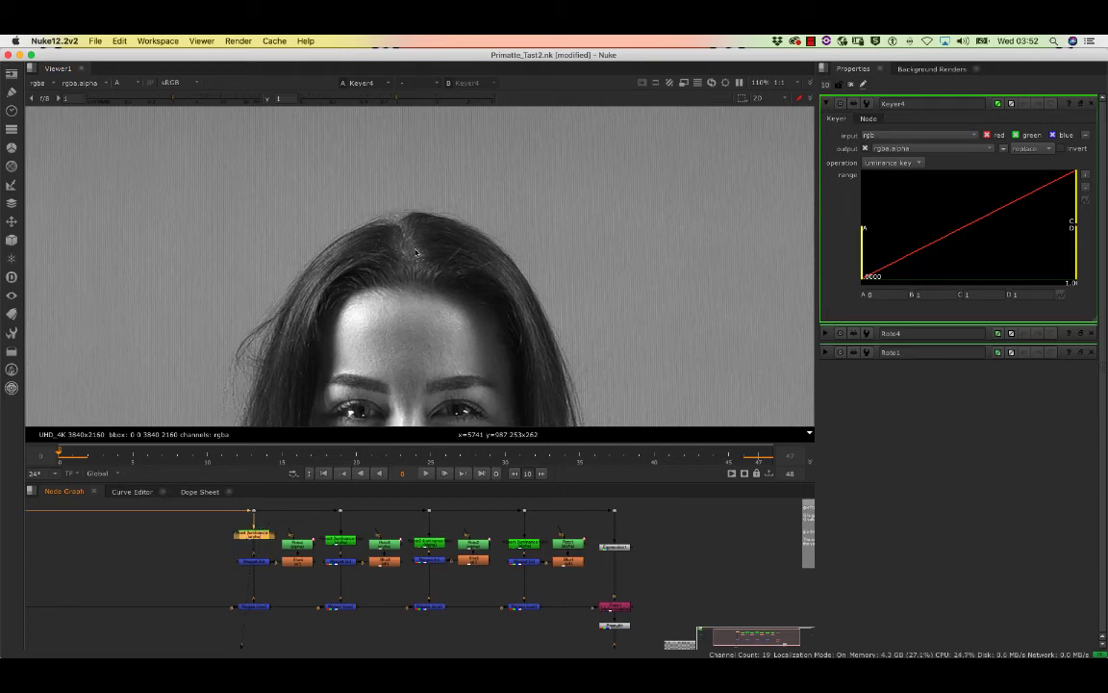
{"action": "scroll", "coordinate": [416, 252], "scroll_direction": "up", "scroll_amount": 2}
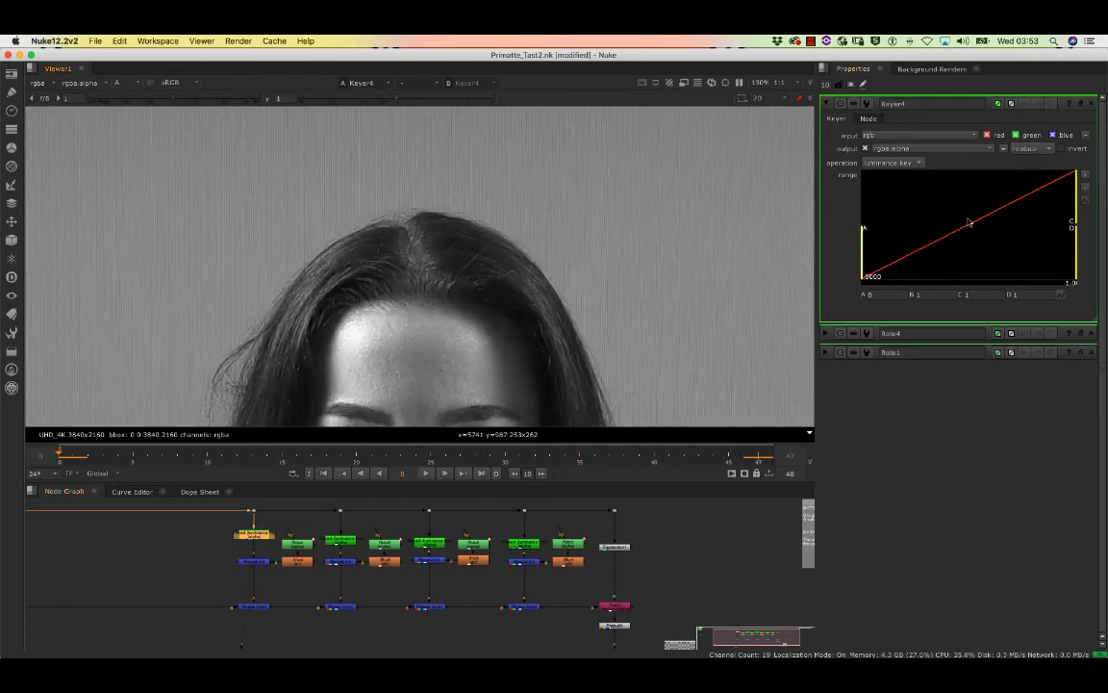
{"action": "left_click", "coordinate": [1060, 149]}
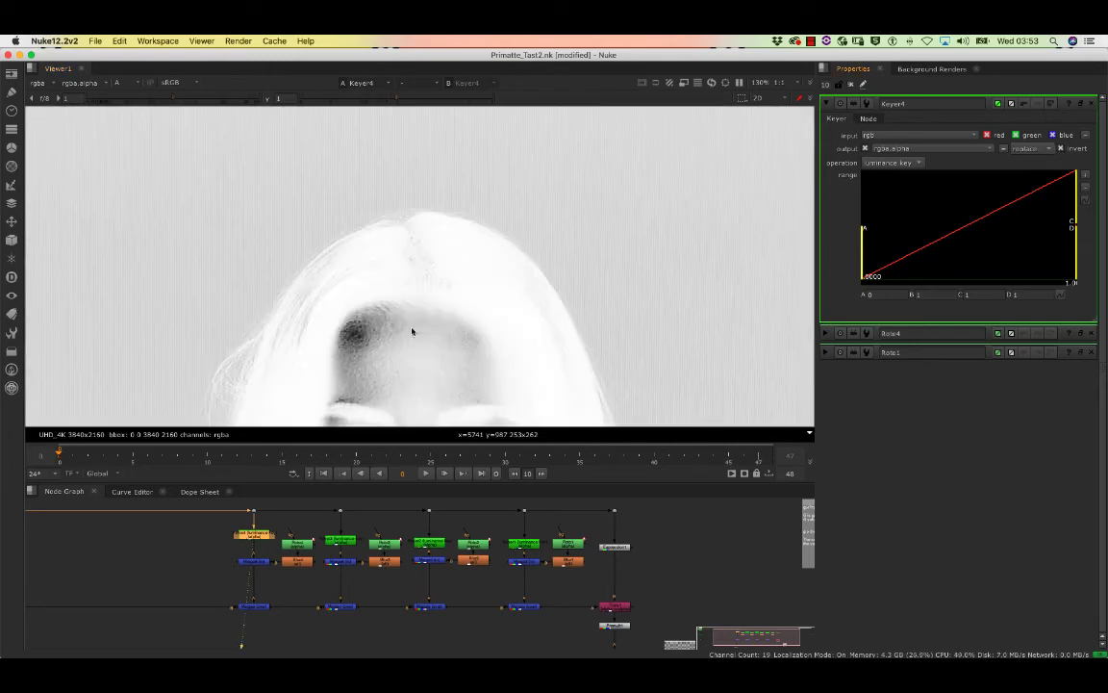
Step: Lower Keyer4's range handle B to about 0.216 so the hair separates from the background
{"action": "scroll", "coordinate": [412, 332], "scroll_direction": "up", "scroll_amount": 5}
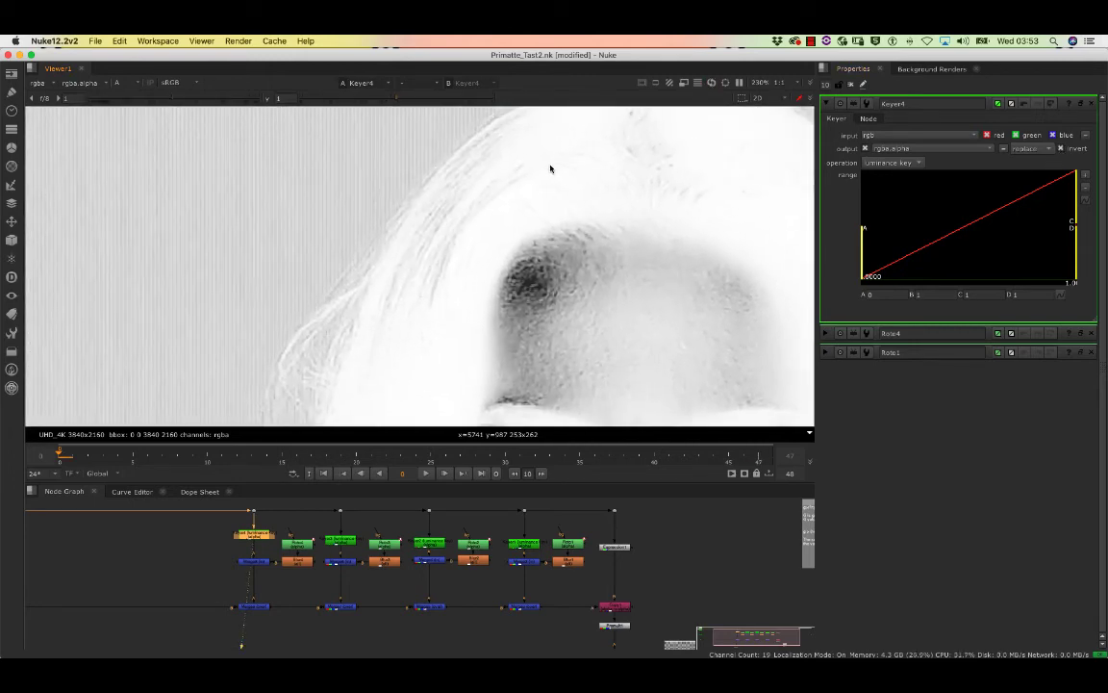
{"action": "scroll", "coordinate": [534, 183], "scroll_direction": "down", "scroll_amount": 5}
{"action": "scroll", "coordinate": [485, 226], "scroll_direction": "up", "scroll_amount": 3}
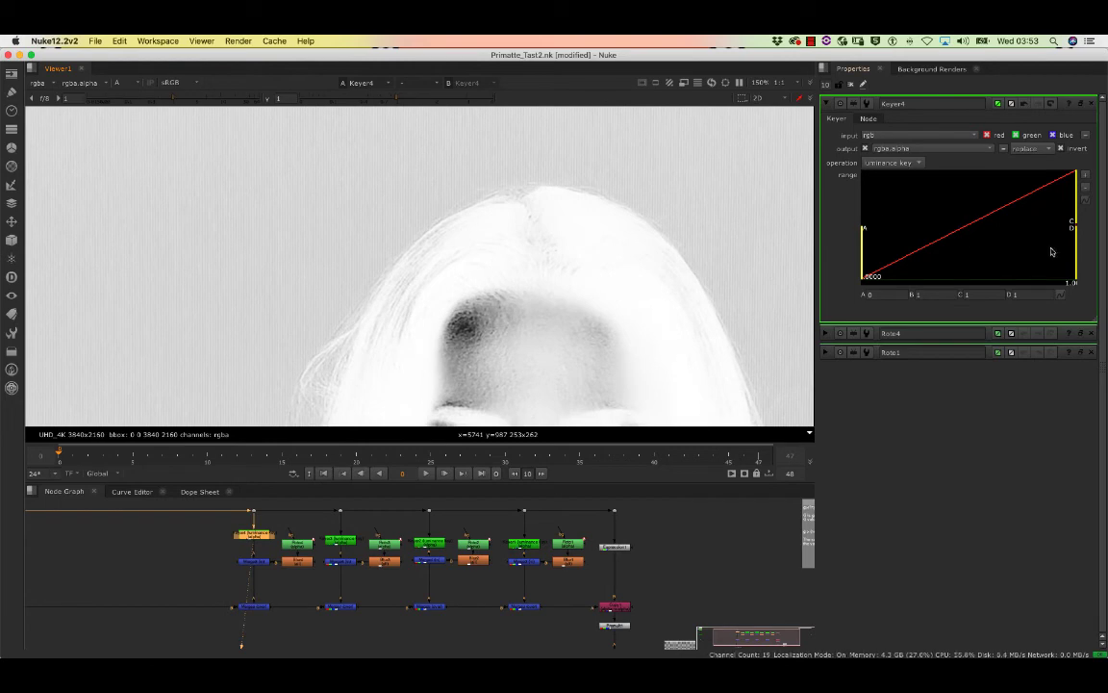
{"action": "left_click_drag", "start_coordinate": [1072, 222], "coordinate": [960, 202]}
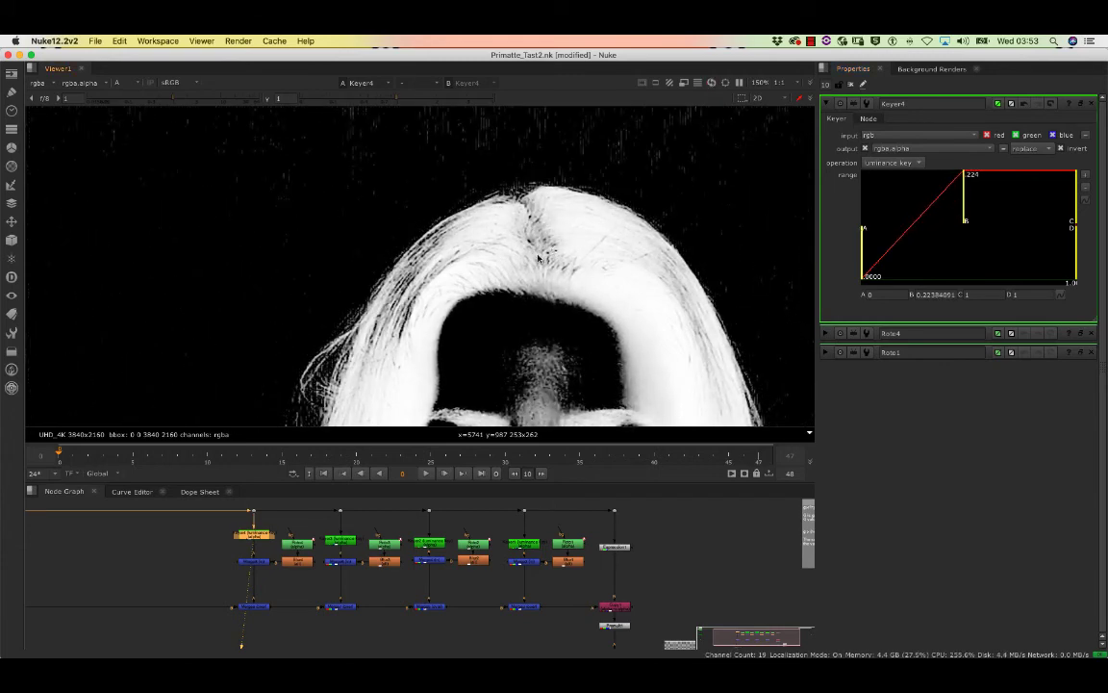
{"action": "middle_click_drag", "start_coordinate": [483, 259], "coordinate": [539, 296]}
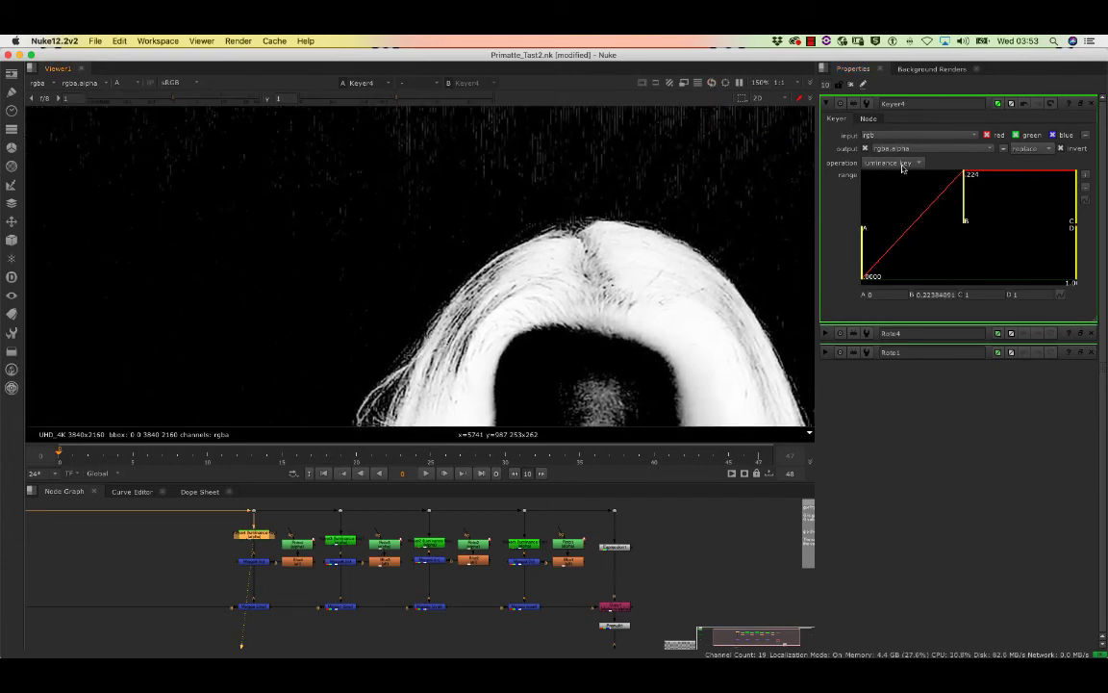
{"action": "left_click_drag", "start_coordinate": [959, 212], "coordinate": [964, 216]}
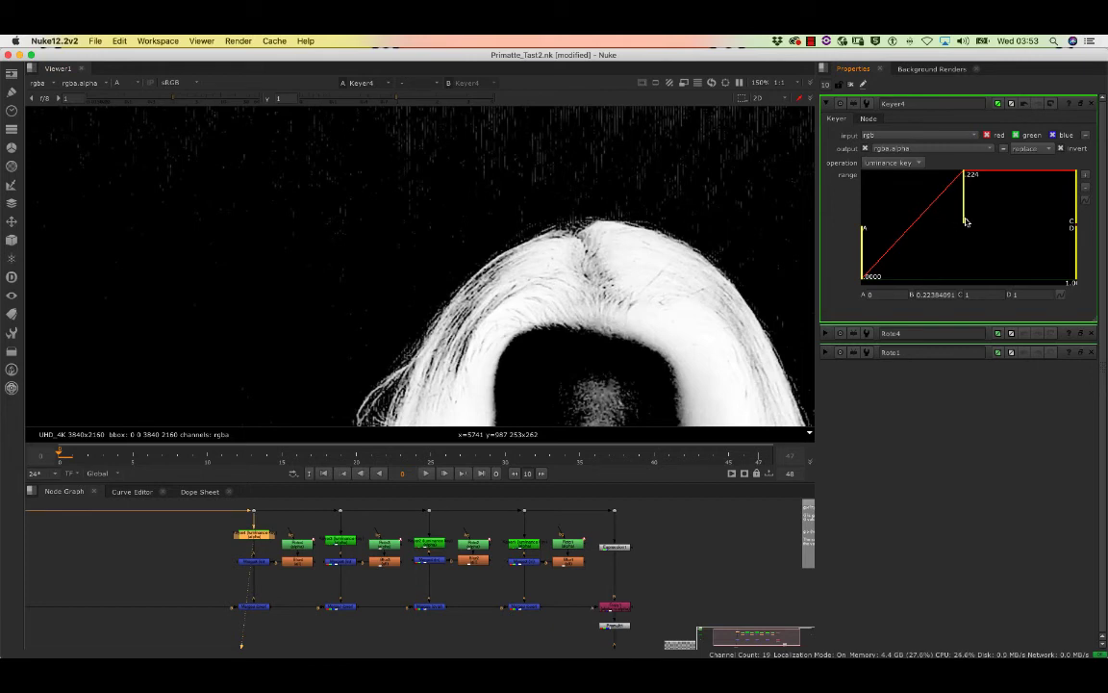
{"action": "left_click_drag", "start_coordinate": [966, 222], "coordinate": [963, 223]}
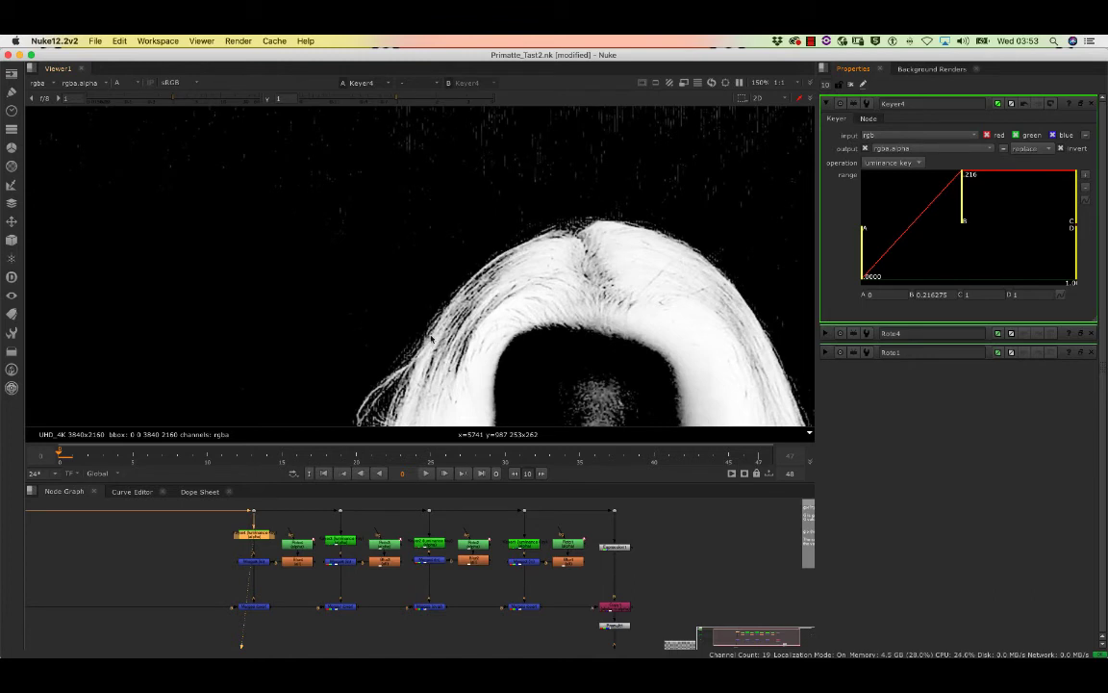
{"action": "middle_click_drag", "start_coordinate": [621, 243], "coordinate": [673, 185]}
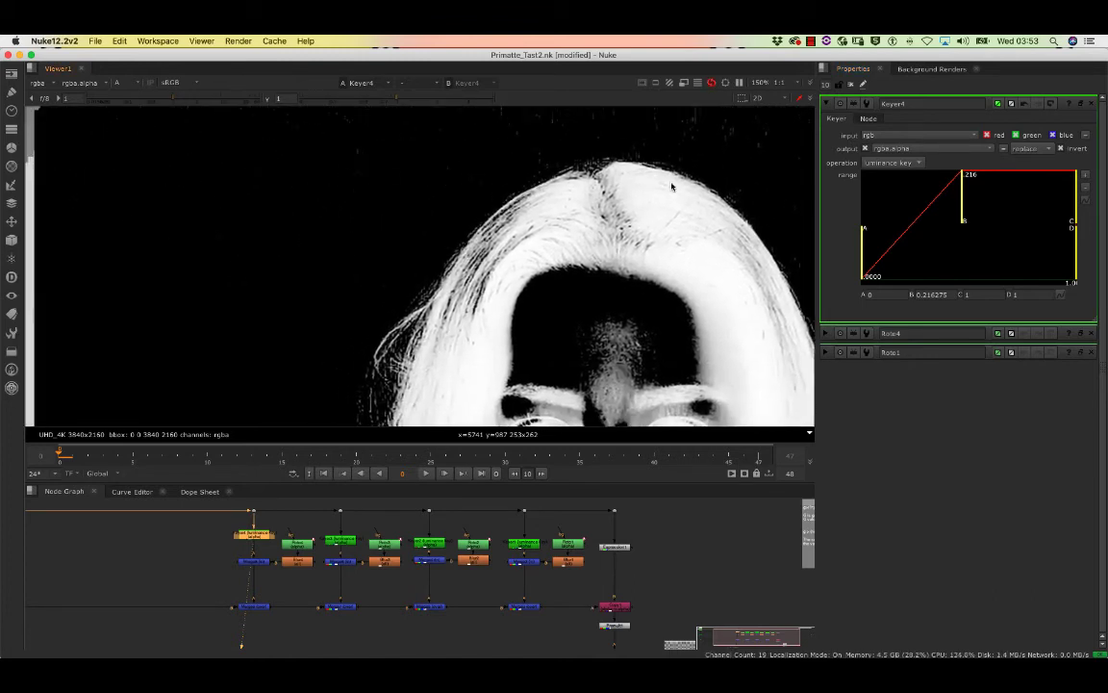
Step: View the new branch's Merge9 output and switch the viewer from alpha to colour
{"action": "left_click", "coordinate": [253, 607]}
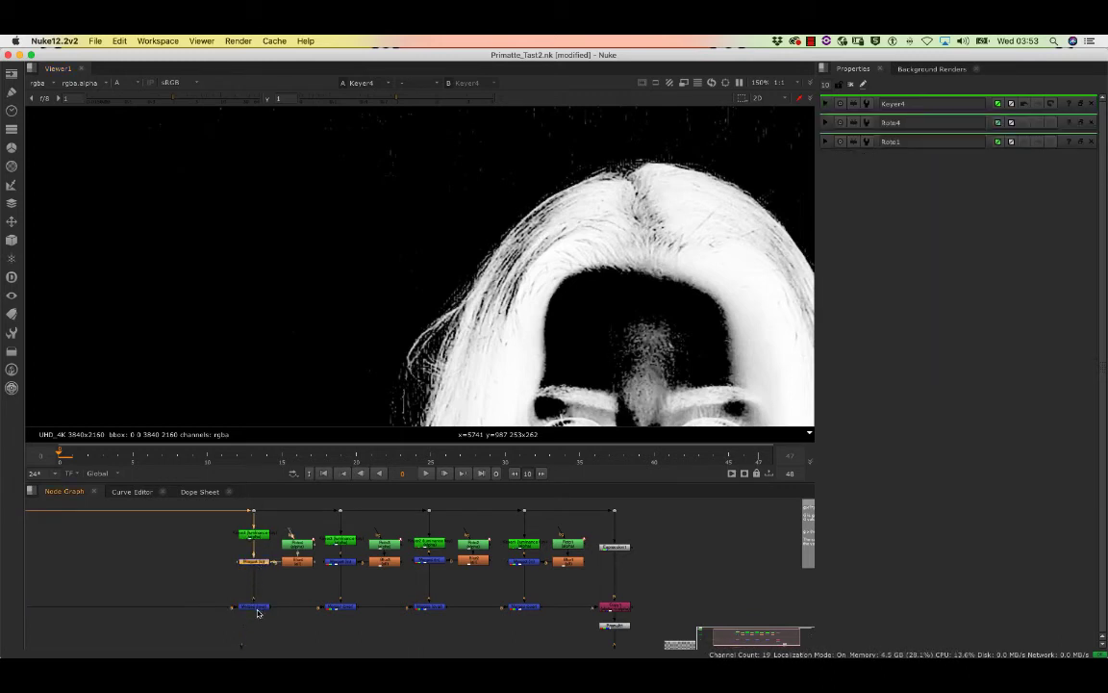
{"action": "key", "text": "1"}
{"action": "left_click", "coordinate": [262, 584]}
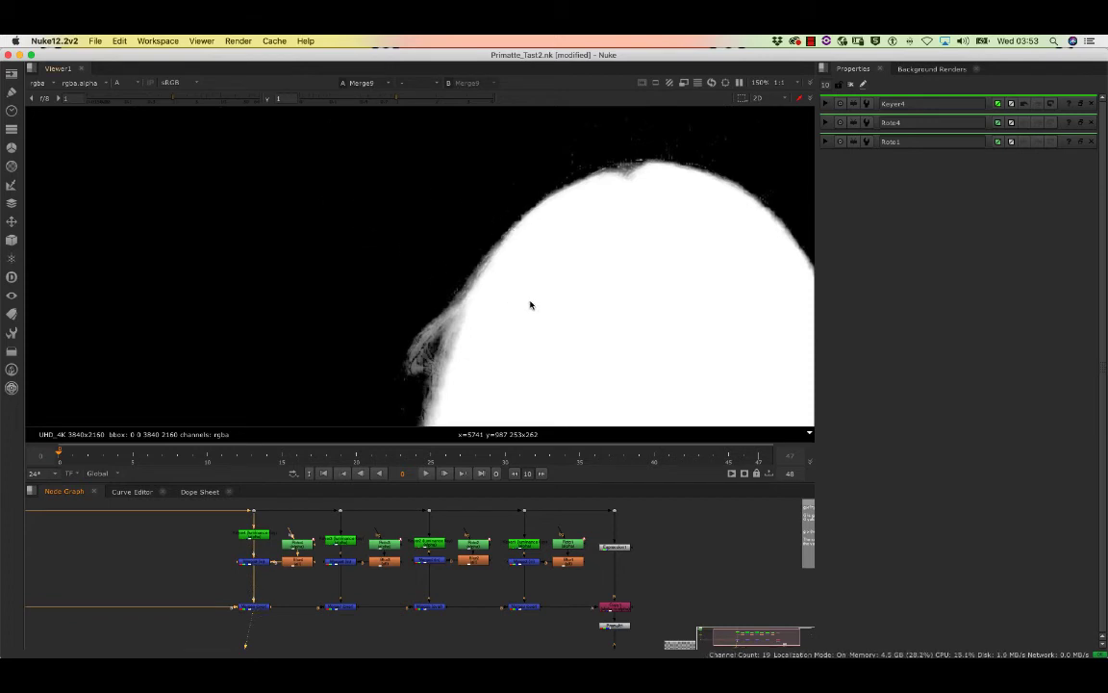
{"action": "key", "text": "a"}
Step: Examine the keyed hair edge along the top of the head and the parting in Merge9's output
{"action": "scroll", "coordinate": [605, 161], "scroll_direction": "up", "scroll_amount": 5}
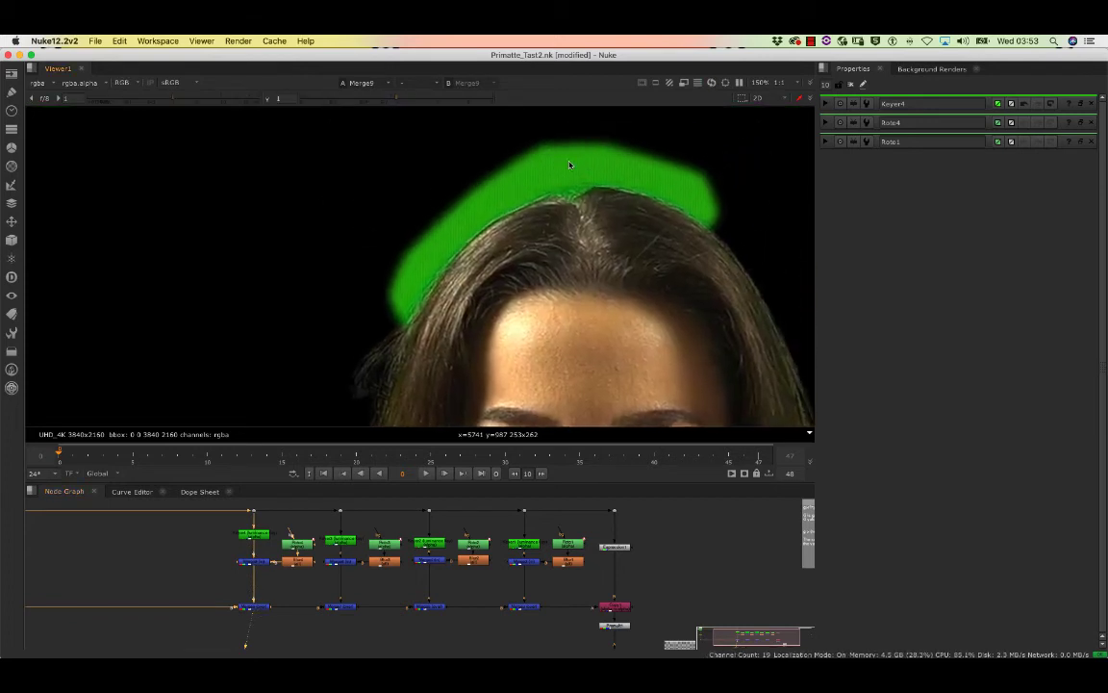
{"action": "scroll", "coordinate": [557, 195], "scroll_direction": "down", "scroll_amount": 1}
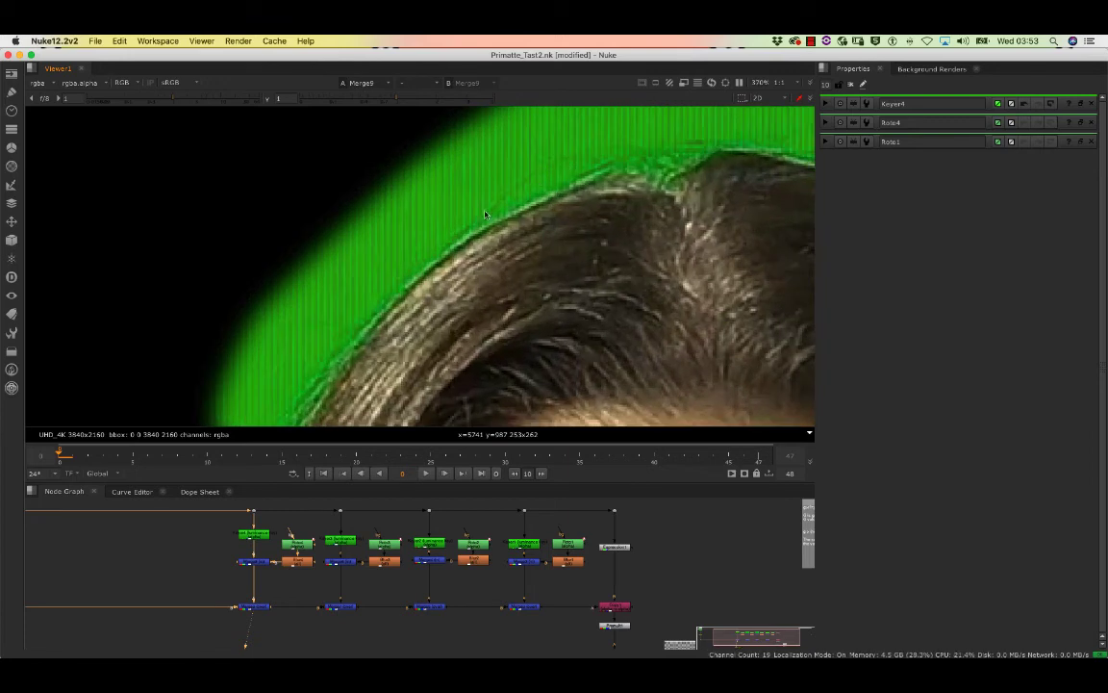
{"action": "middle_click_drag", "start_coordinate": [596, 160], "coordinate": [456, 266]}
{"action": "middle_click_drag", "start_coordinate": [584, 217], "coordinate": [501, 232]}
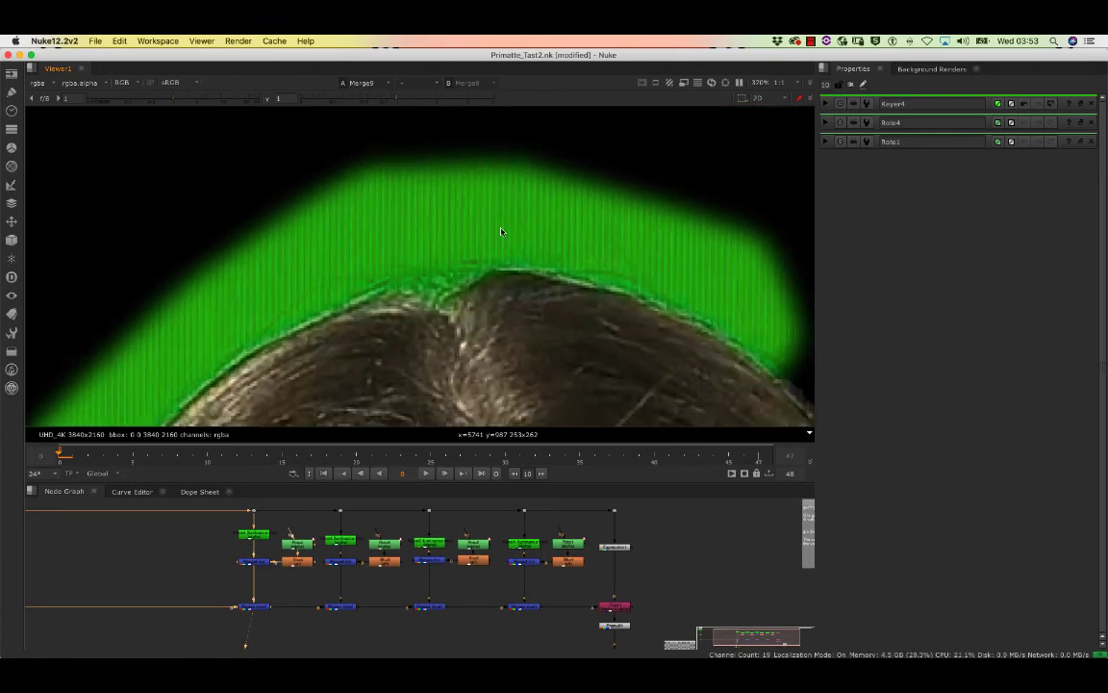
{"action": "scroll", "coordinate": [518, 211], "scroll_direction": "up", "scroll_amount": 3}
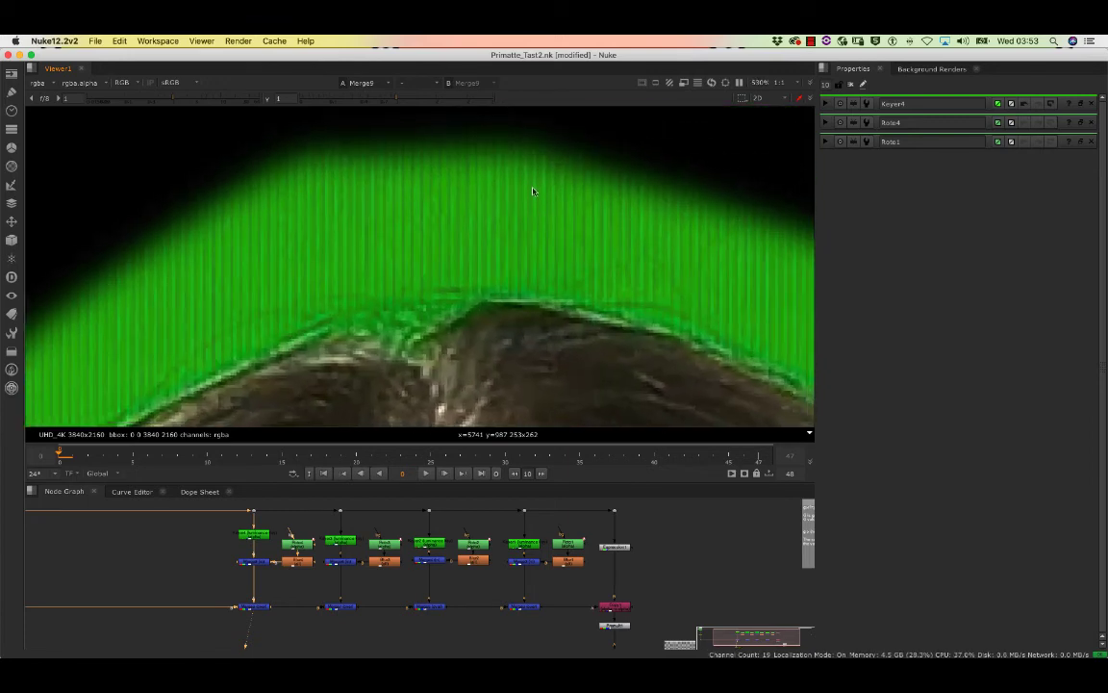
{"action": "scroll", "coordinate": [594, 261], "scroll_direction": "down", "scroll_amount": 6}
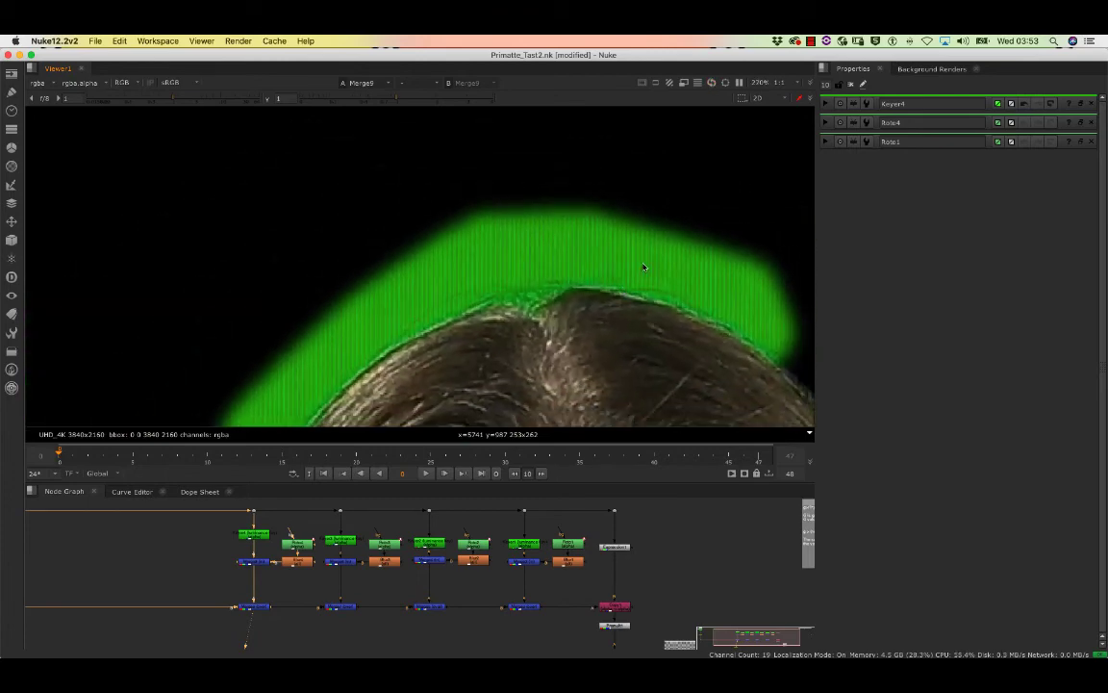
{"action": "scroll", "coordinate": [674, 260], "scroll_direction": "up", "scroll_amount": 2}
{"action": "scroll", "coordinate": [696, 279], "scroll_direction": "down", "scroll_amount": 4}
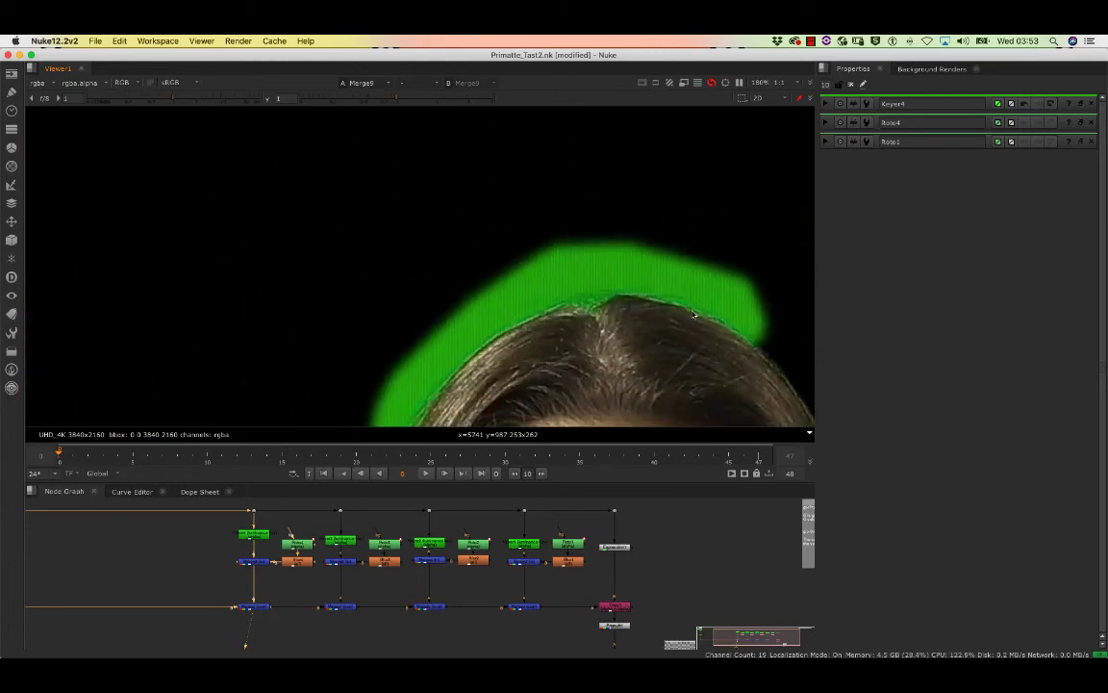
{"action": "scroll", "coordinate": [693, 274], "scroll_direction": "down", "scroll_amount": 5}
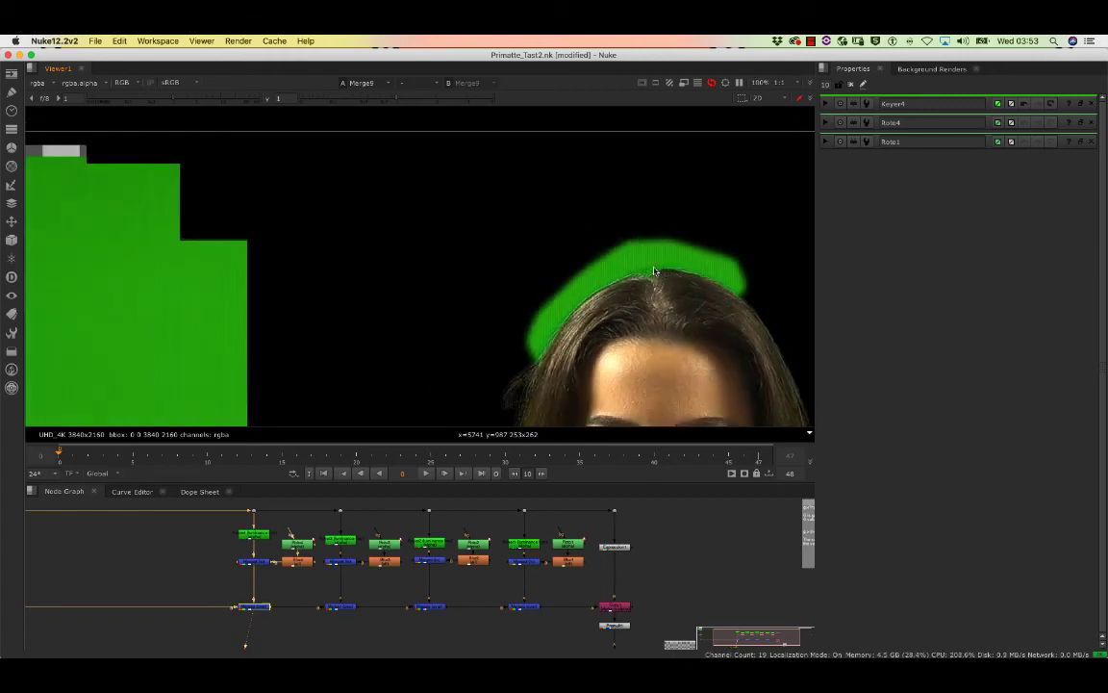
Step: View the final Merge1 composite over the checkerboard and examine the hair edges around the top and sides of the head
{"action": "scroll", "coordinate": [630, 270], "scroll_direction": "down", "scroll_amount": 3}
{"action": "scroll", "coordinate": [403, 537], "scroll_direction": "up", "scroll_amount": 4}
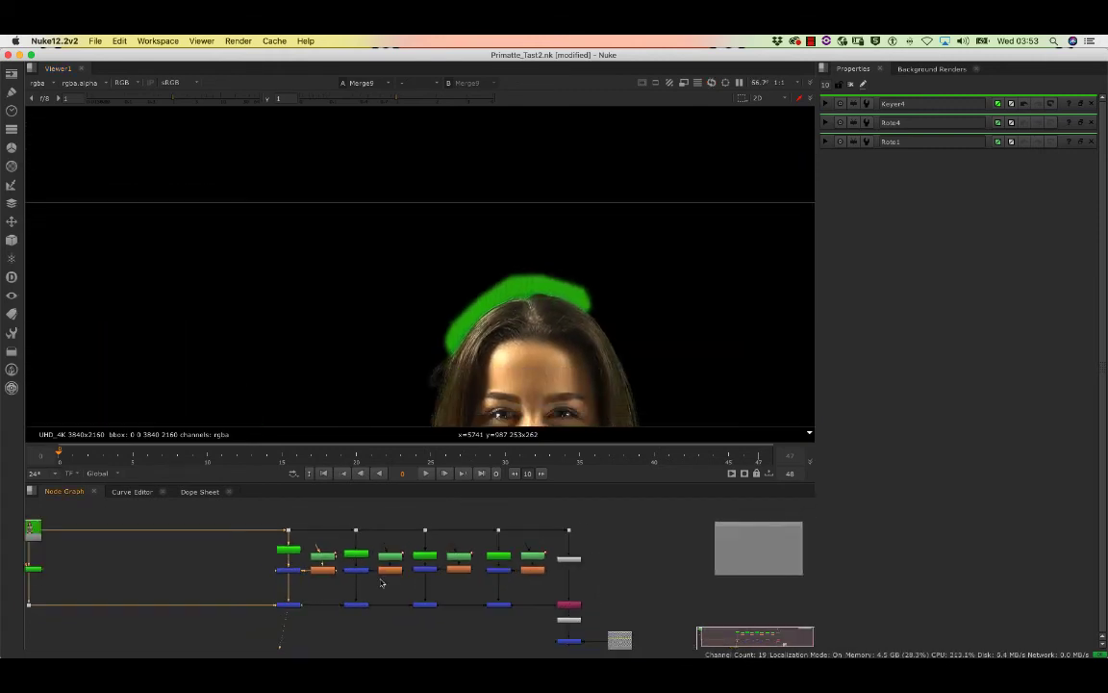
{"action": "left_click", "coordinate": [578, 576]}
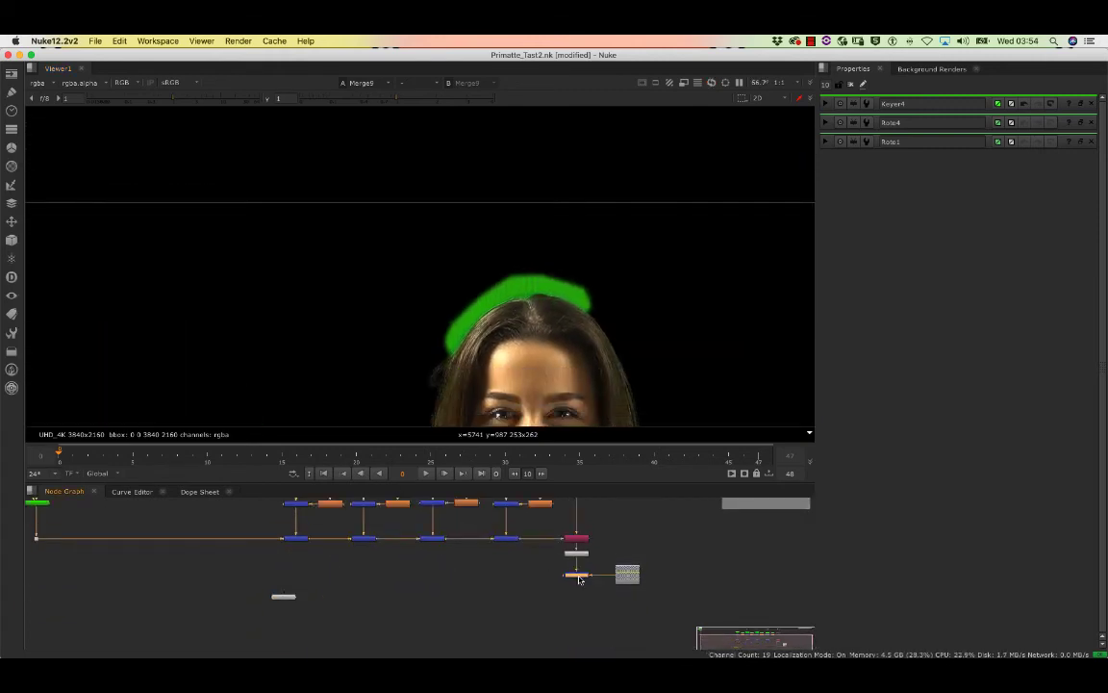
{"action": "key", "text": "1"}
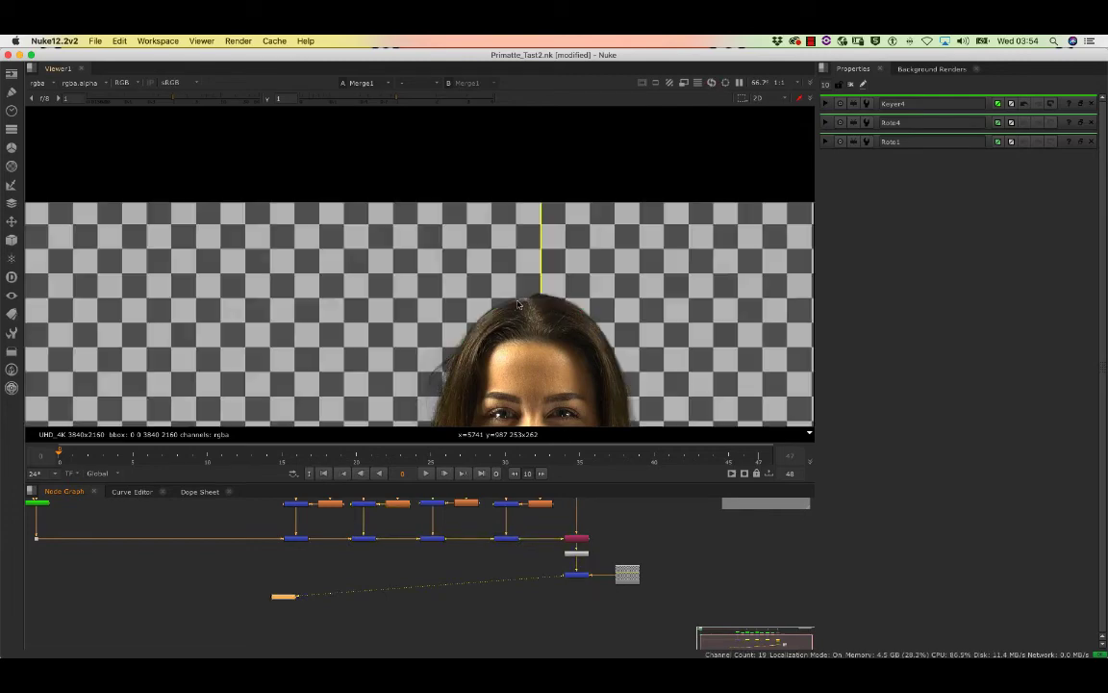
{"action": "scroll", "coordinate": [535, 274], "scroll_direction": "up", "scroll_amount": 5}
{"action": "scroll", "coordinate": [535, 274], "scroll_direction": "up", "scroll_amount": 5}
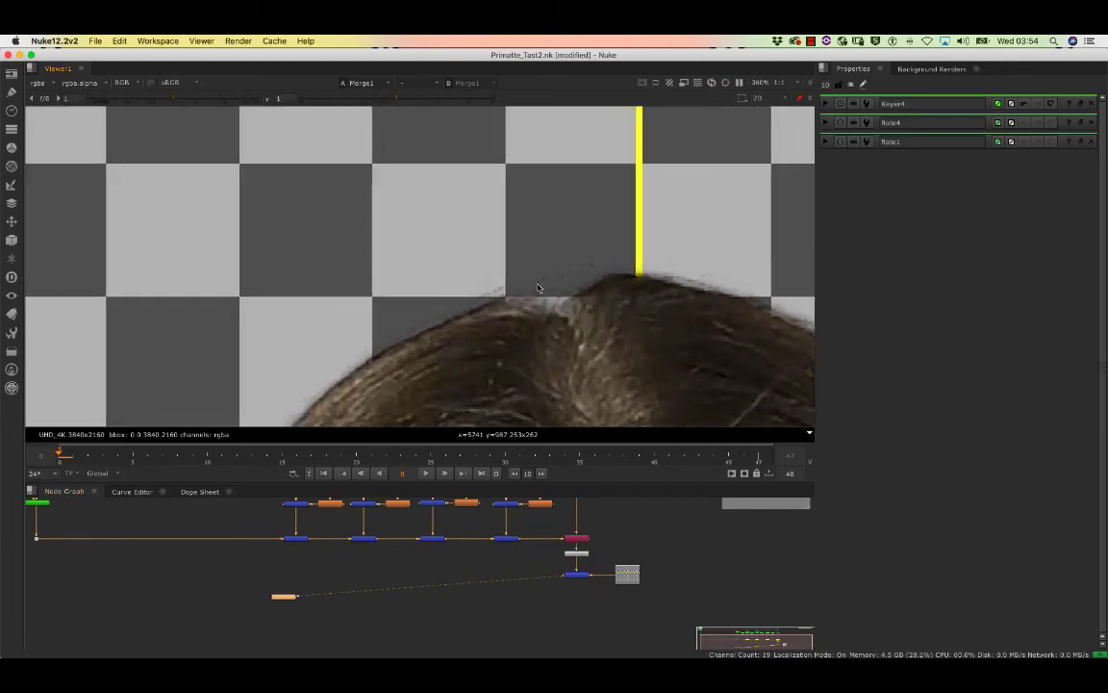
{"action": "scroll", "coordinate": [572, 193], "scroll_direction": "down", "scroll_amount": 10}
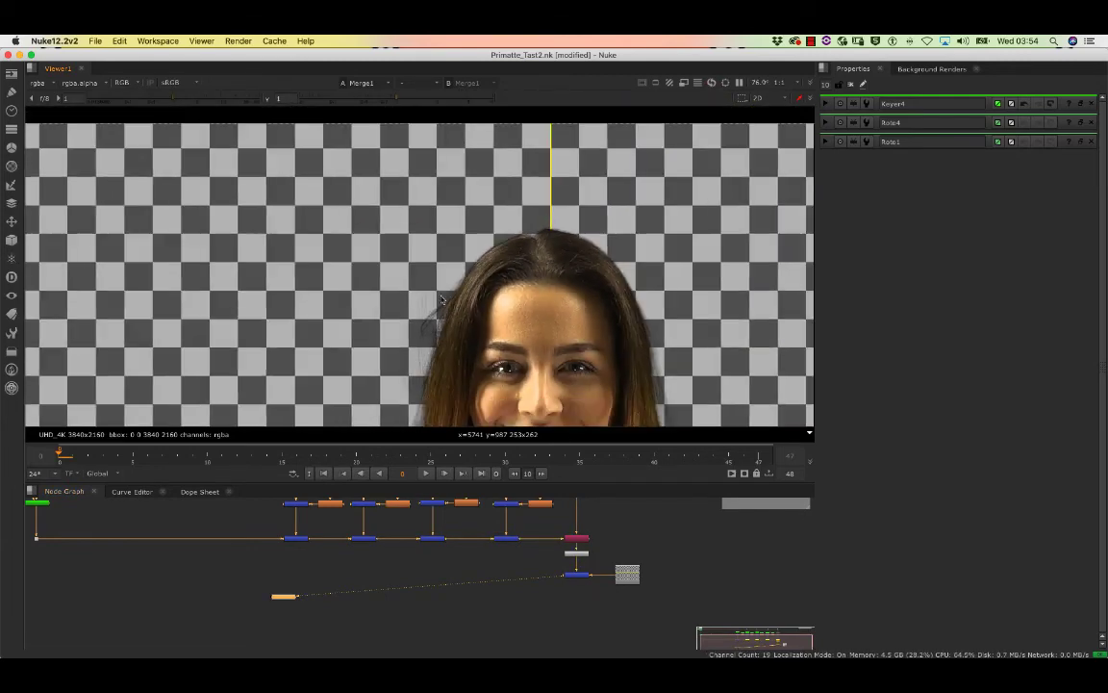
{"action": "scroll", "coordinate": [496, 221], "scroll_direction": "down", "scroll_amount": 6}
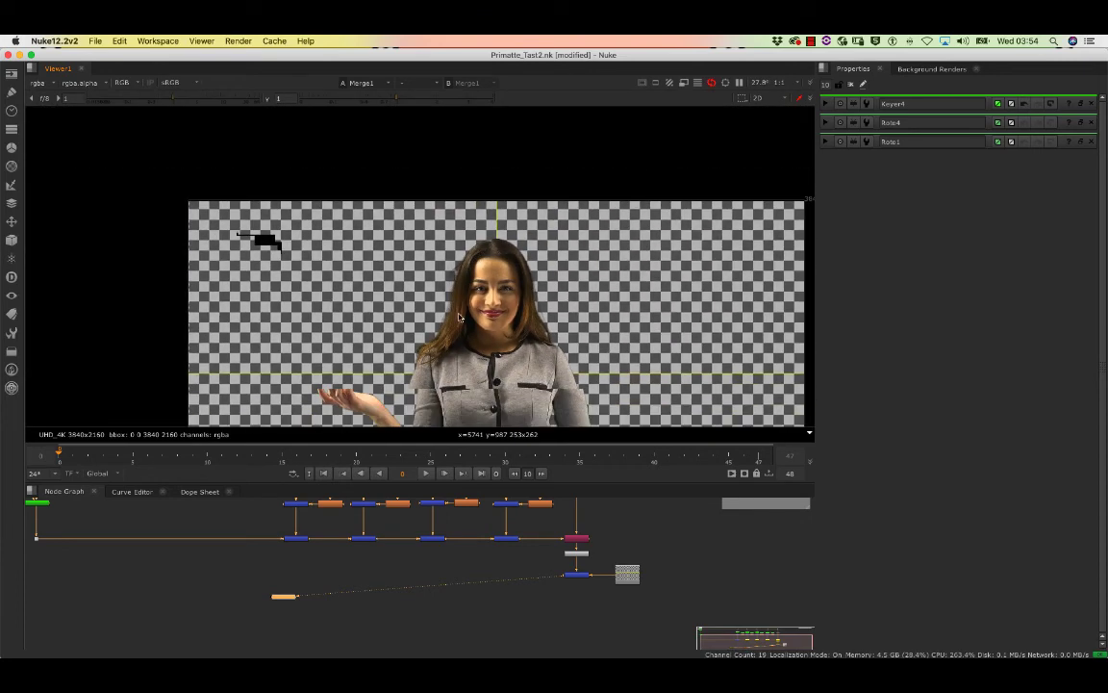
Step: Play the composite to check the key in motion and stop the playback
{"action": "left_click", "coordinate": [428, 475]}
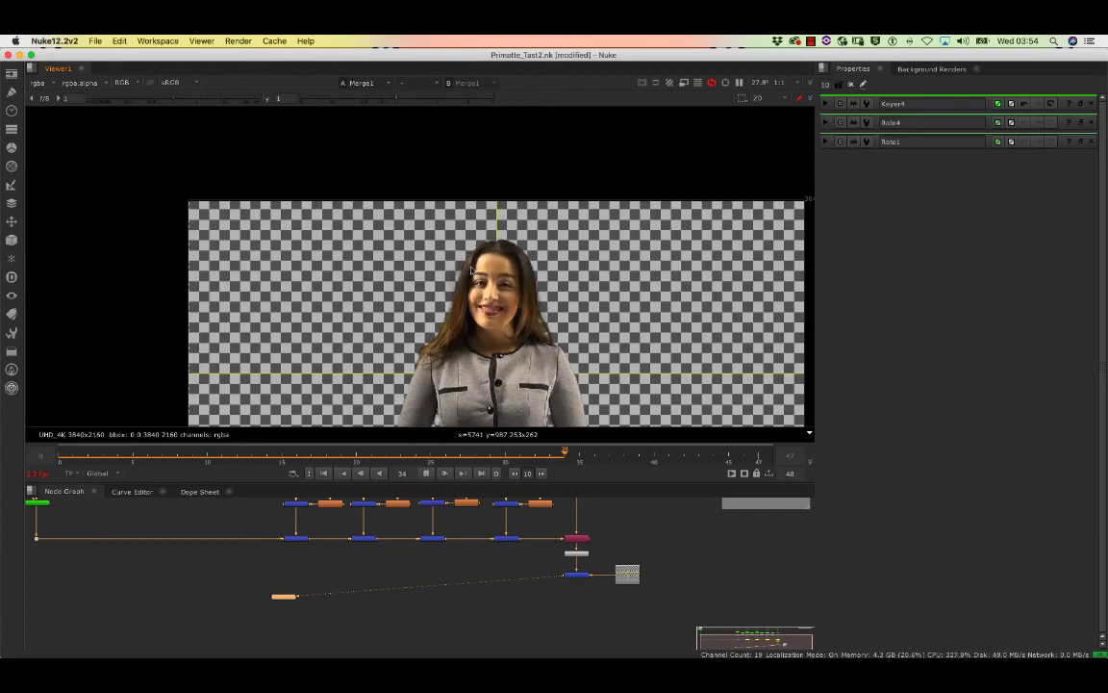
{"action": "scroll", "coordinate": [471, 234], "scroll_direction": "up", "scroll_amount": 5}
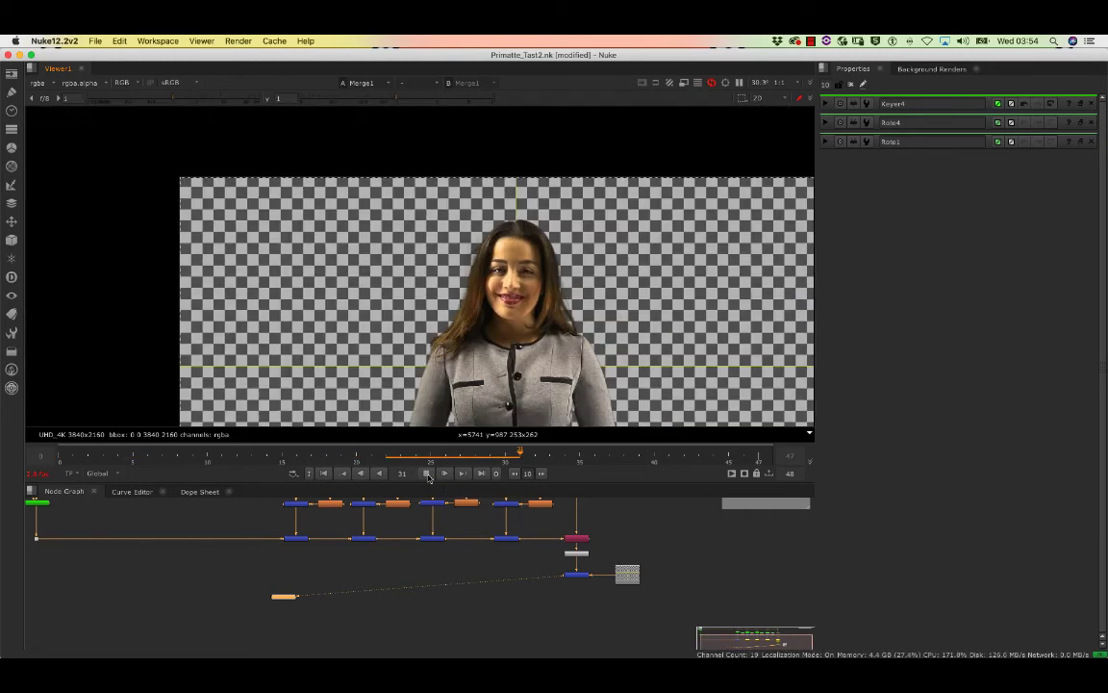
{"action": "left_click", "coordinate": [426, 475]}
Step: Add another Keyer node beside the existing branches and feed it from a new dot on the source line
{"action": "middle_click_drag", "start_coordinate": [206, 520], "coordinate": [346, 544]}
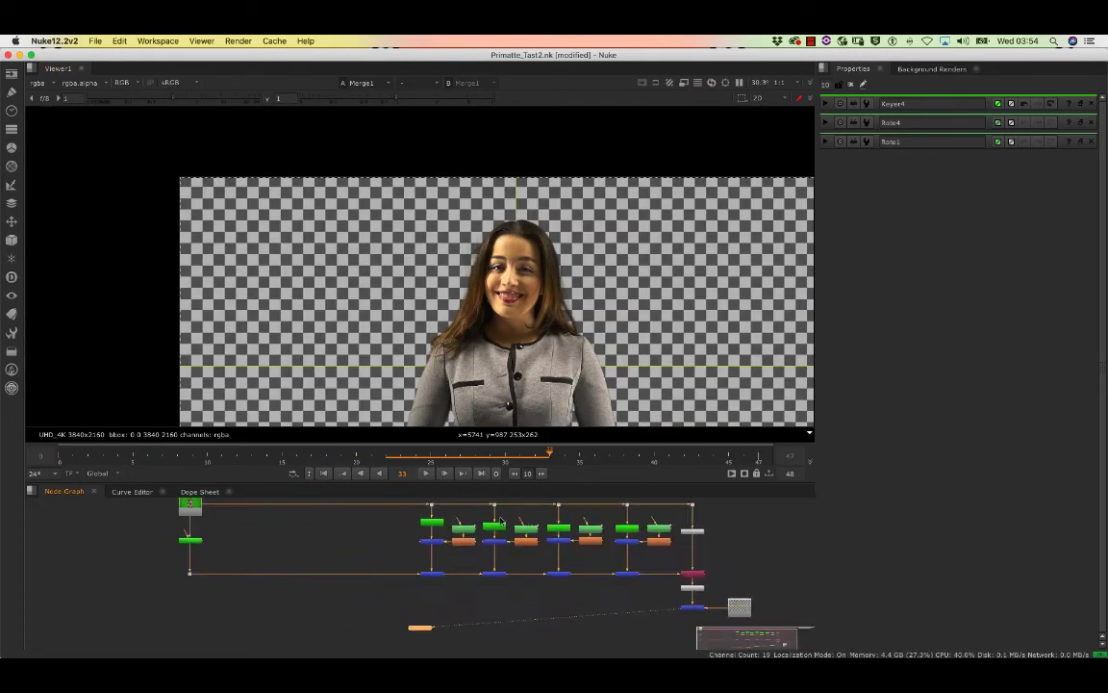
{"action": "scroll", "coordinate": [361, 545], "scroll_direction": "up", "scroll_amount": 1}
{"action": "key", "text": "Tab"}
{"action": "type", "text": "key"}
{"action": "key", "text": "Return"}
{"action": "left_click", "coordinate": [342, 511], "text": "super"}
{"action": "left_click_drag", "start_coordinate": [341, 511], "coordinate": [391, 511]}
{"action": "left_click_drag", "start_coordinate": [369, 552], "coordinate": [391, 538]}
Step: Paste three copies of the Keyer next to it and add a second dot on the source line
{"action": "key", "text": "super+v"}
{"action": "left_click_drag", "start_coordinate": [301, 562], "coordinate": [284, 560]}
{"action": "left_click_drag", "start_coordinate": [307, 549], "coordinate": [334, 539]}
{"action": "key", "text": "super+v"}
{"action": "left_click", "coordinate": [321, 511], "text": "super"}
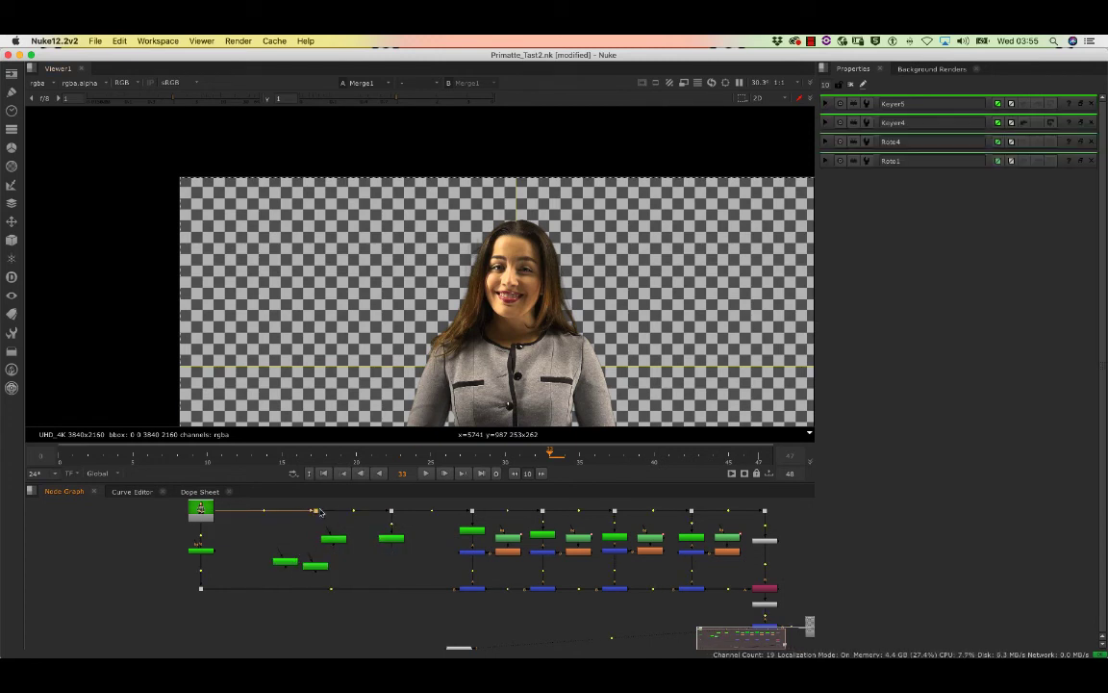
Step: Move the source and Primatte nodes farther from the branches and connect the remaining Keyers through additional dots on the source line
{"action": "left_click_drag", "start_coordinate": [235, 606], "coordinate": [173, 502]}
{"action": "left_click_drag", "start_coordinate": [202, 515], "coordinate": [113, 529]}
{"action": "left_click_drag", "start_coordinate": [285, 560], "coordinate": [213, 552]}
{"action": "left_click_drag", "start_coordinate": [316, 565], "coordinate": [277, 563]}
{"action": "left_click_drag", "start_coordinate": [218, 509], "coordinate": [260, 511], "text": "super"}
{"action": "left_click", "coordinate": [191, 508], "text": "super"}
{"action": "left_click_drag", "start_coordinate": [209, 543], "coordinate": [191, 511]}
{"action": "left_click_drag", "start_coordinate": [212, 552], "coordinate": [190, 552]}
{"action": "middle_click_drag", "start_coordinate": [191, 520], "coordinate": [181, 558]}
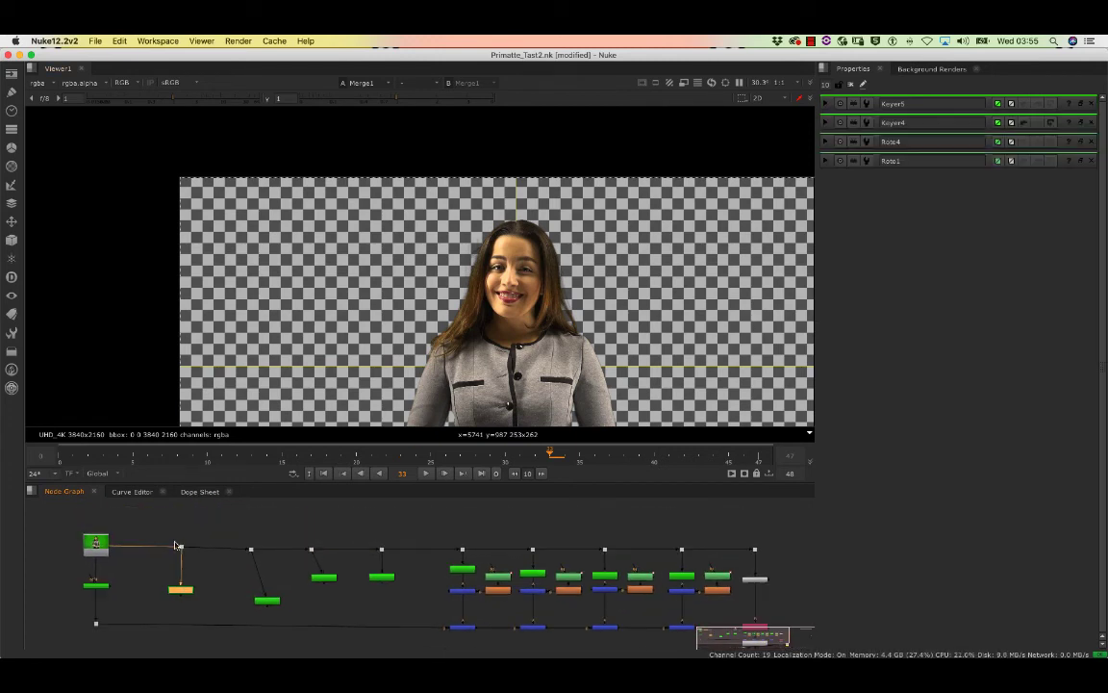
Step: Align the four new Keyers beneath their dots and level the dots with the source node
{"action": "left_click_drag", "start_coordinate": [267, 599], "coordinate": [251, 597]}
{"action": "mouse_move", "coordinate": [325, 577]}
{"action": "left_mouse_down"}
{"action": "mouse_move", "coordinate": [312, 600]}
{"action": "mouse_move", "coordinate": [322, 581]}
{"action": "left_mouse_up"}
{"action": "left_click_drag", "start_coordinate": [251, 596], "coordinate": [251, 582]}
{"action": "left_click_drag", "start_coordinate": [181, 589], "coordinate": [181, 581]}
{"action": "left_click_drag", "start_coordinate": [181, 549], "coordinate": [180, 546]}
{"action": "left_click_drag", "start_coordinate": [96, 552], "coordinate": [97, 558]}
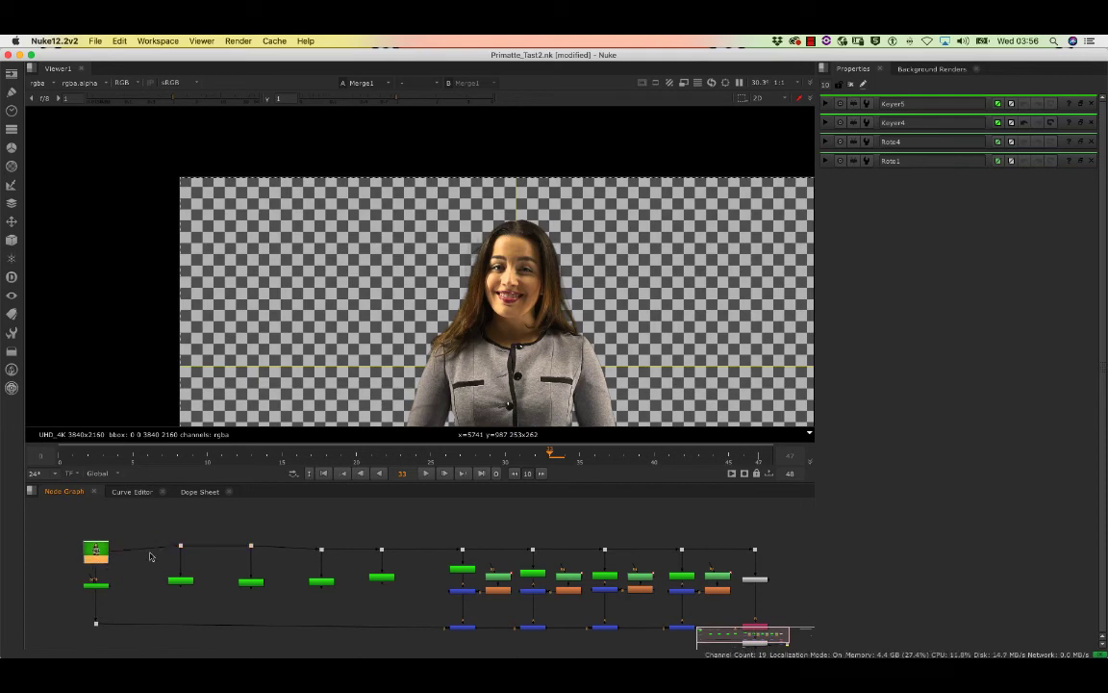
{"action": "left_click_drag", "start_coordinate": [181, 545], "coordinate": [181, 553]}
{"action": "left_click_drag", "start_coordinate": [252, 547], "coordinate": [251, 552]}
{"action": "left_click_drag", "start_coordinate": [322, 549], "coordinate": [382, 552]}
{"action": "scroll", "coordinate": [528, 605], "scroll_direction": "up", "scroll_amount": 5}
{"action": "left_click_drag", "start_coordinate": [158, 565], "coordinate": [142, 565]}
Step: Duplicate the Keyer4 branch's Roto, Blur and two Merge nodes and hook the copies up under Keyer5
{"action": "left_click", "coordinate": [429, 562]}
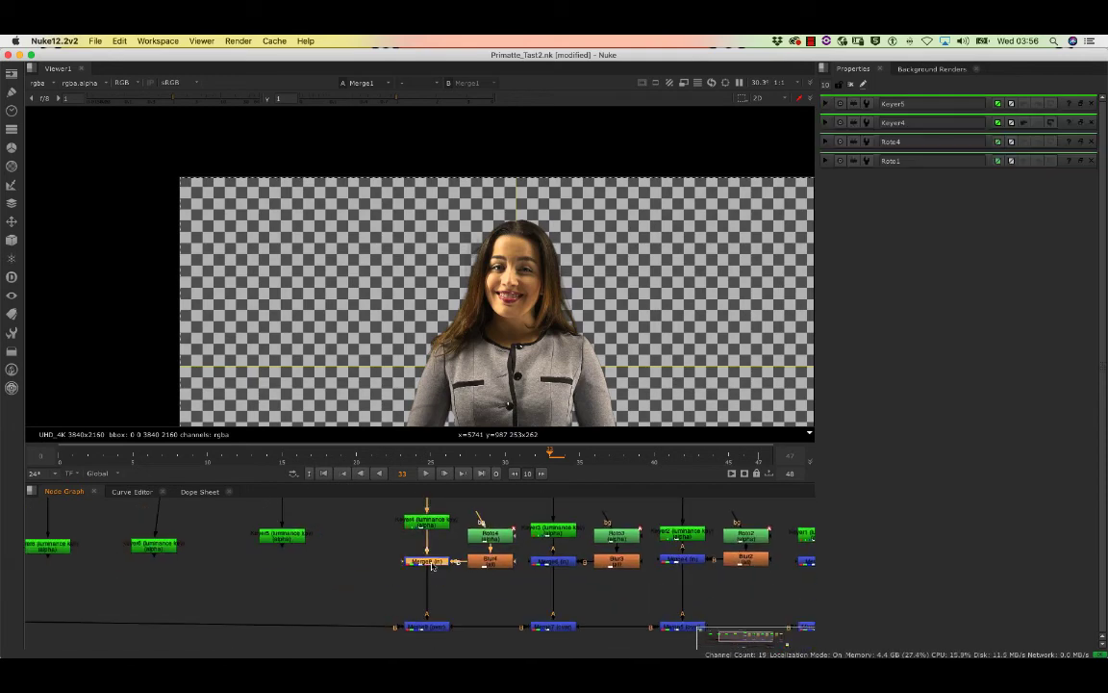
{"action": "left_click", "coordinate": [490, 543], "text": "shift"}
{"action": "left_click", "coordinate": [491, 568], "text": "shift"}
{"action": "left_click", "coordinate": [425, 626], "text": "shift"}
{"action": "key", "text": "super+v"}
{"action": "left_click_drag", "start_coordinate": [248, 598], "coordinate": [356, 559]}
{"action": "scroll", "coordinate": [354, 559], "scroll_direction": "down", "scroll_amount": 2}
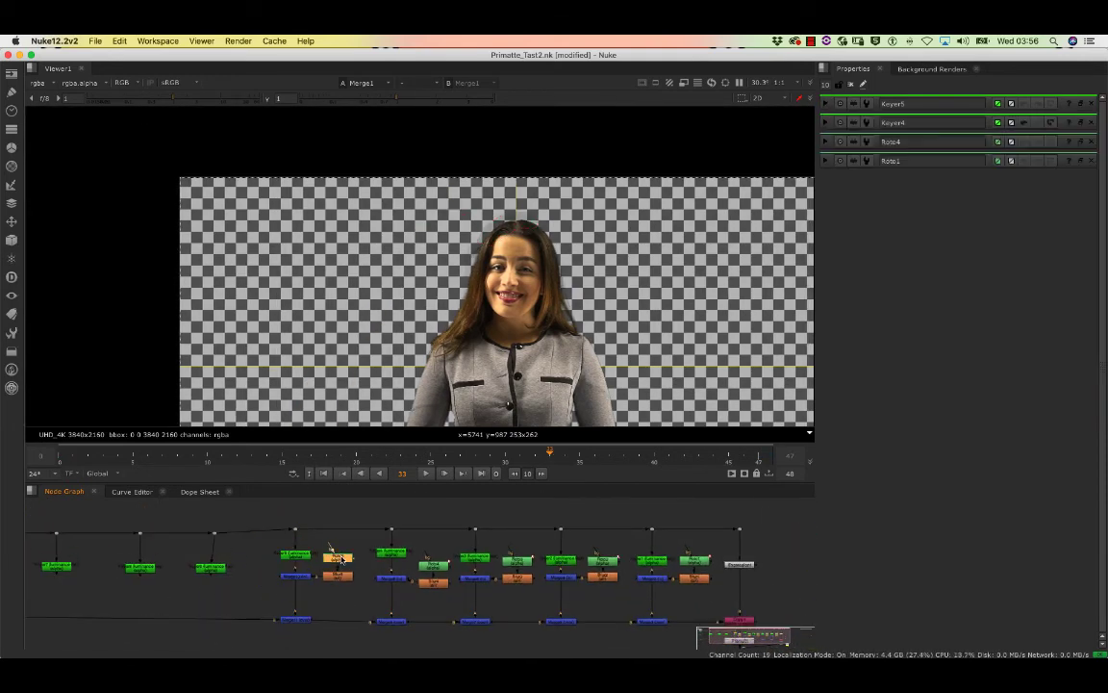
Step: Open the duplicated Roto5 without the other nodes' properties and empty its shape list
{"action": "double_click", "coordinate": [337, 557]}
{"action": "double_click", "coordinate": [336, 557]}
{"action": "left_click", "coordinate": [850, 85]}
{"action": "double_click", "coordinate": [337, 557]}
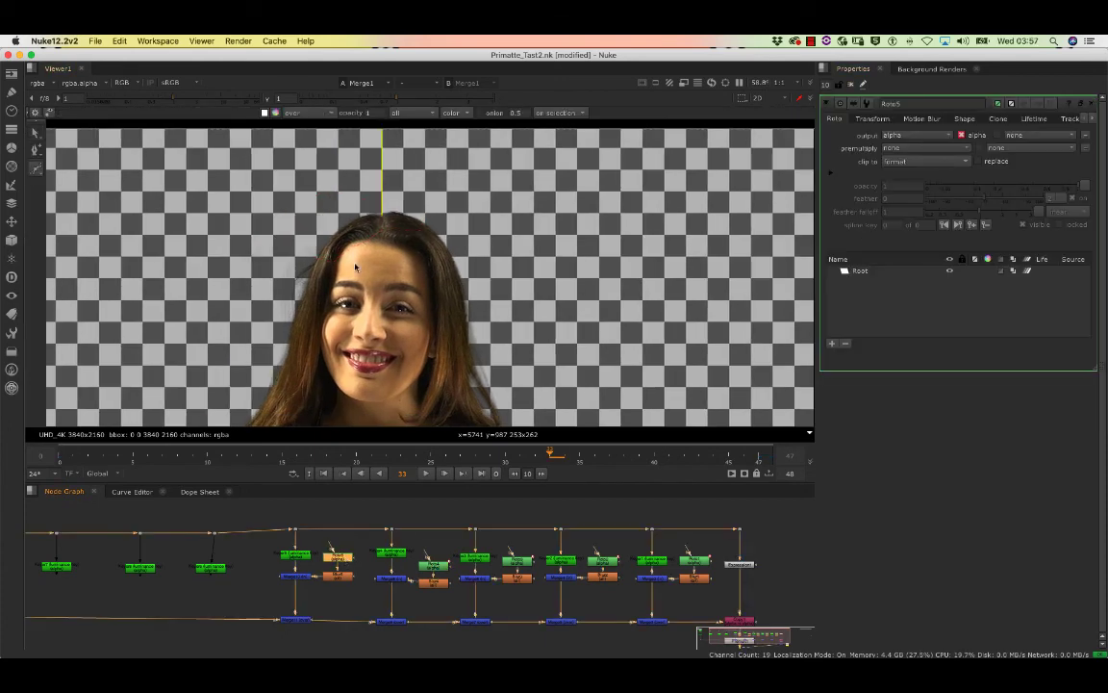
{"action": "scroll", "coordinate": [356, 267], "scroll_direction": "up", "scroll_amount": 5}
{"action": "middle_click_drag", "start_coordinate": [356, 267], "coordinate": [174, 296]}
{"action": "left_click", "coordinate": [758, 456]}
{"action": "double_click", "coordinate": [433, 565]}
{"action": "double_click", "coordinate": [337, 558]}
Step: Draw a closed Bezier in Roto5 around the upper hair edge on the right of the picture and reposition it at frame 47
{"action": "left_click", "coordinate": [297, 205]}
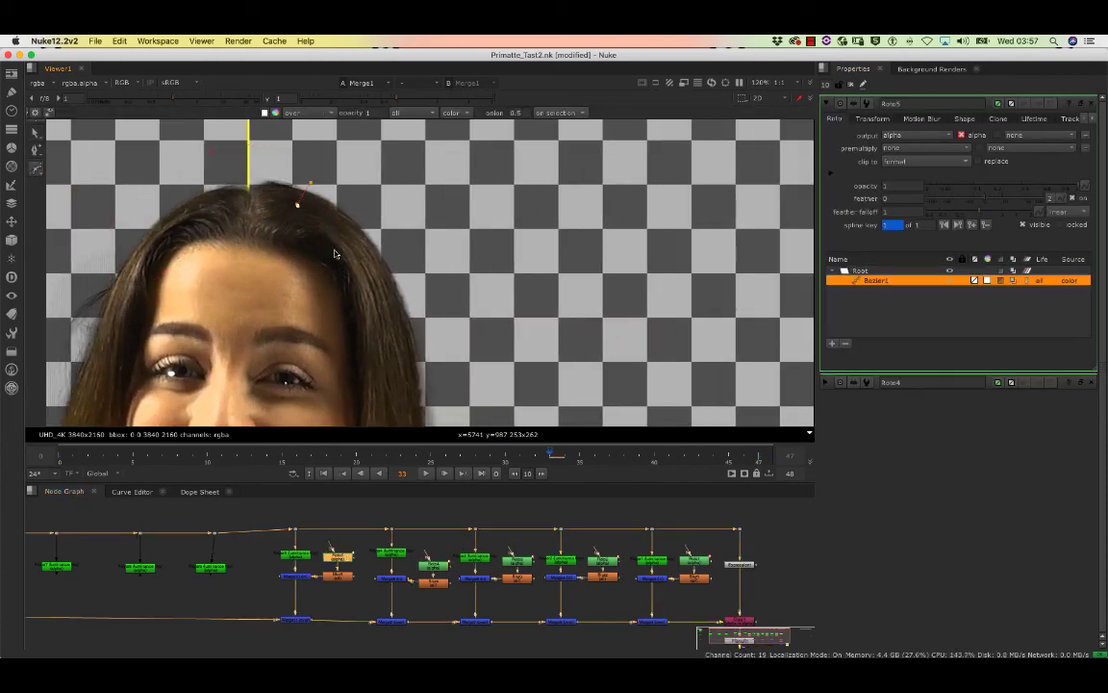
{"action": "left_click", "coordinate": [362, 265]}
{"action": "left_click", "coordinate": [390, 320]}
{"action": "left_click", "coordinate": [411, 363]}
{"action": "left_click", "coordinate": [433, 354]}
{"action": "left_click_drag", "start_coordinate": [448, 144], "coordinate": [289, 376]}
{"action": "left_click_drag", "start_coordinate": [366, 272], "coordinate": [375, 259]}
{"action": "left_click_drag", "start_coordinate": [440, 278], "coordinate": [470, 279]}
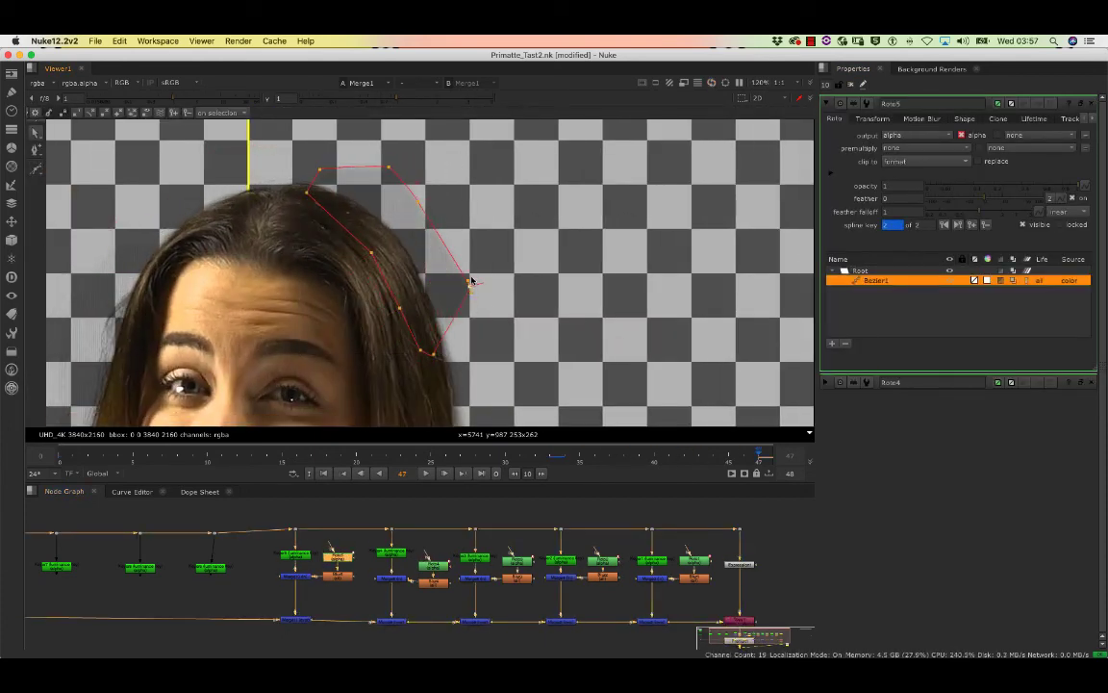
Step: Open Keyer5, view its alpha and invert its luminance key
{"action": "double_click", "coordinate": [295, 555]}
{"action": "key", "text": "a"}
{"action": "scroll", "coordinate": [352, 589], "scroll_direction": "up", "scroll_amount": 3}
{"action": "key", "text": "1"}
{"action": "left_click", "coordinate": [1062, 149]}
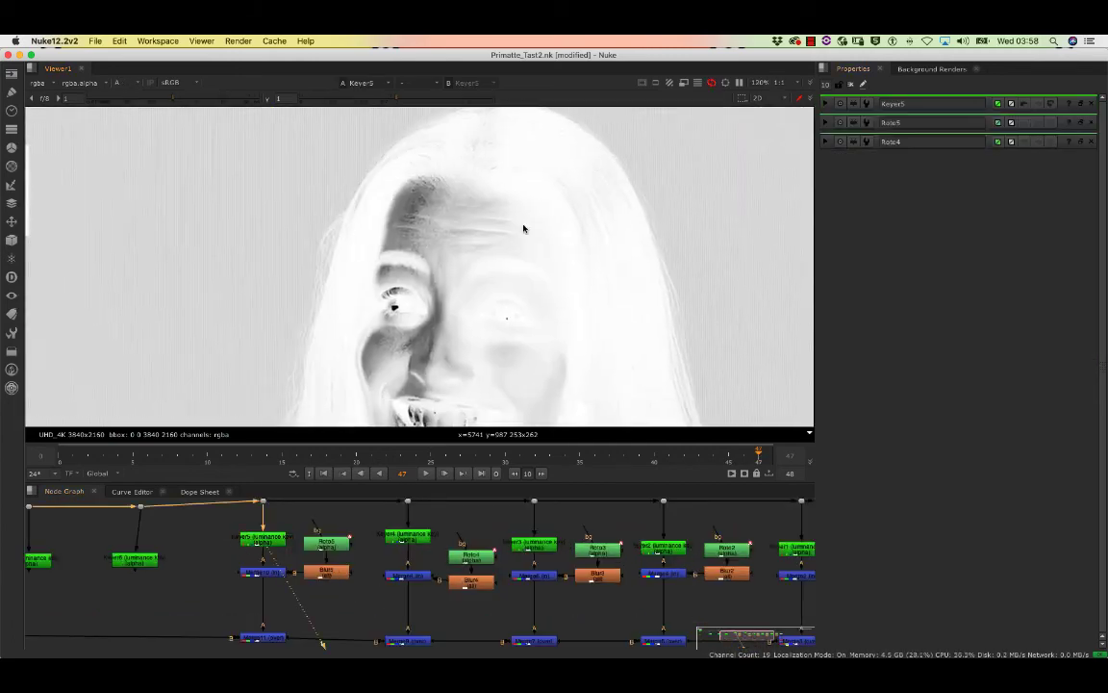
Step: Lower Keyer5's range handle B to separate the hair from the background, and return the viewer to the Merge1 composite
{"action": "middle_click_drag", "start_coordinate": [525, 228], "coordinate": [359, 262]}
{"action": "left_click", "coordinate": [850, 85]}
{"action": "double_click", "coordinate": [263, 540]}
{"action": "left_click_drag", "start_coordinate": [1075, 193], "coordinate": [961, 193]}
{"action": "scroll", "coordinate": [563, 130], "scroll_direction": "up", "scroll_amount": 3}
{"action": "middle_click_drag", "start_coordinate": [415, 294], "coordinate": [519, 235]}
{"action": "scroll", "coordinate": [520, 233], "scroll_direction": "down", "scroll_amount": 5}
{"action": "scroll", "coordinate": [281, 571], "scroll_direction": "down", "scroll_amount": 2}
Step: Copy the Keyer5 branch's Roto, Blur and Merge nodes and place the duplicates under Keyer6
{"action": "middle_click_drag", "start_coordinate": [281, 572], "coordinate": [365, 559]}
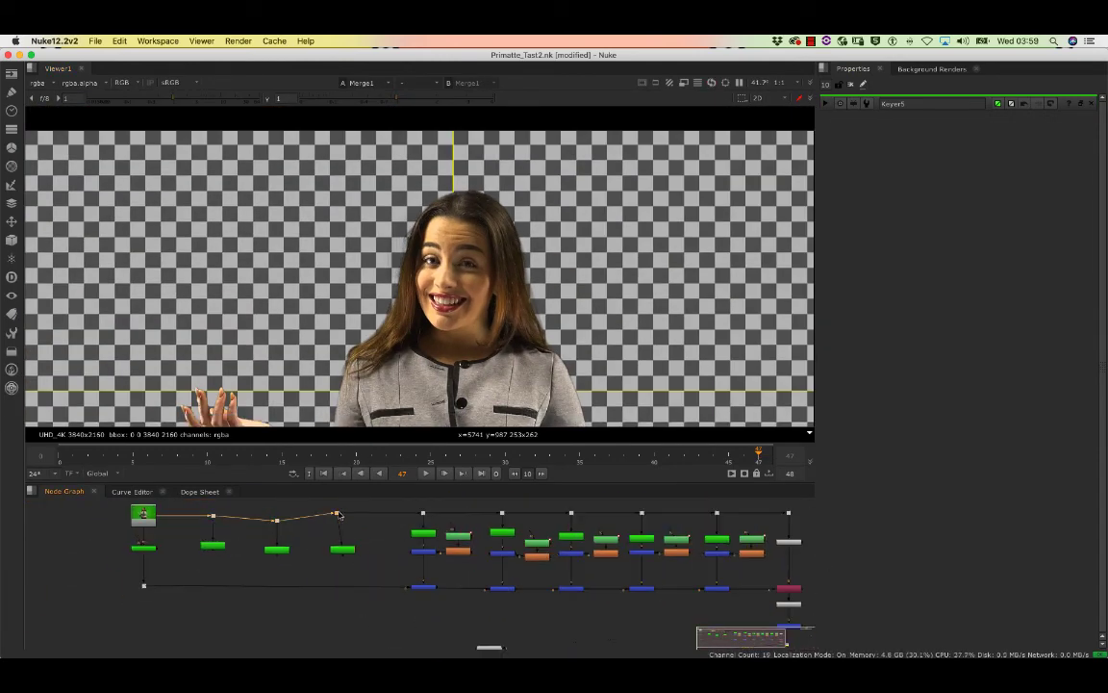
{"action": "scroll", "coordinate": [338, 516], "scroll_direction": "up", "scroll_amount": 3}
{"action": "left_click_drag", "start_coordinate": [229, 546], "coordinate": [229, 533]}
{"action": "double_click", "coordinate": [229, 585]}
{"action": "left_click", "coordinate": [826, 104]}
{"action": "left_click_drag", "start_coordinate": [534, 569], "coordinate": [438, 650]}
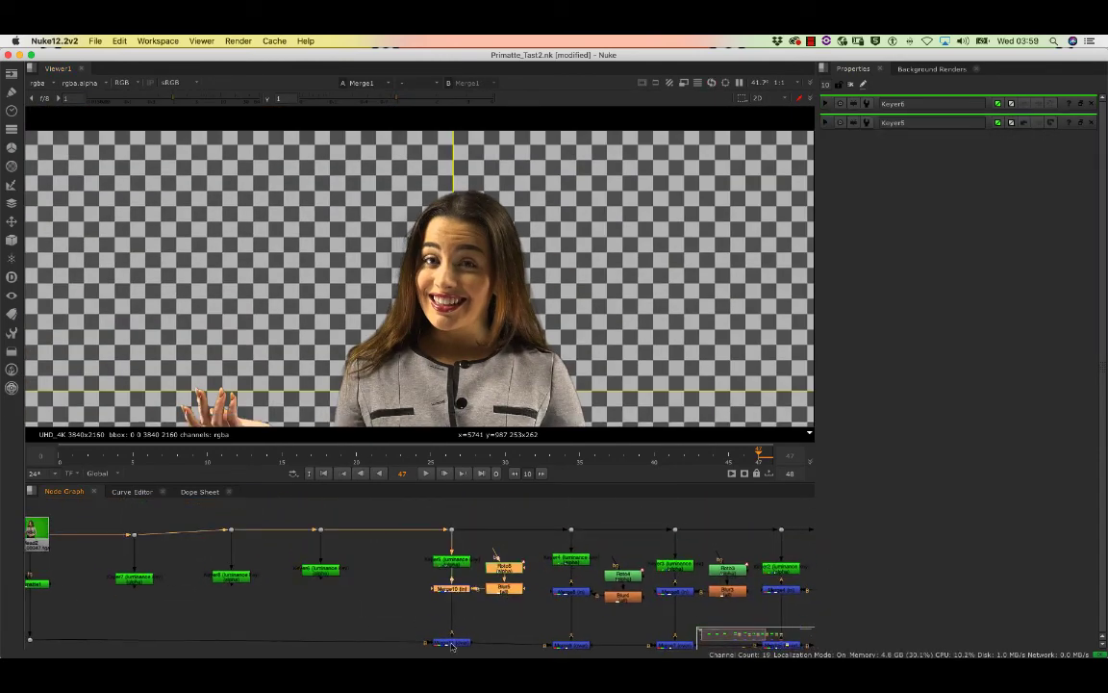
{"action": "key", "text": "super+c"}
{"action": "key", "text": "super+v"}
{"action": "left_click_drag", "start_coordinate": [327, 625], "coordinate": [326, 601]}
{"action": "middle_click_drag", "start_coordinate": [341, 622], "coordinate": [321, 591]}
Step: Open the duplicated Roto6 and delete its copied Bezier shape
{"action": "double_click", "coordinate": [355, 537]}
{"action": "left_click", "coordinate": [878, 280]}
{"action": "key", "text": "BackSpace"}
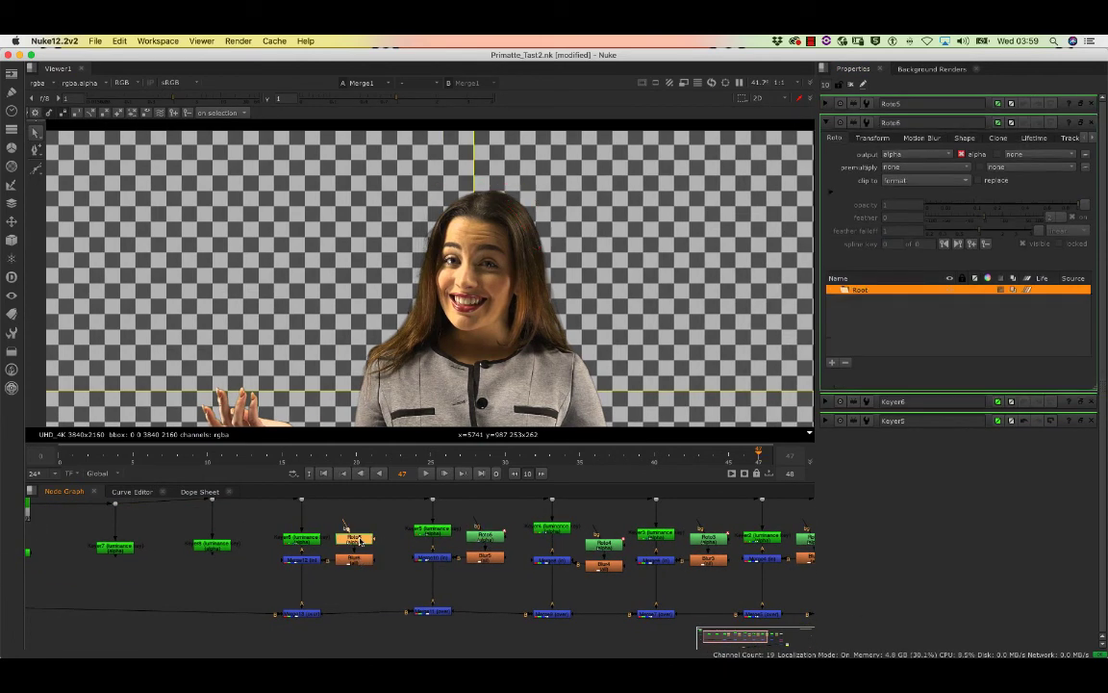
{"action": "double_click", "coordinate": [355, 537]}
Step: Draw a closed Bezier in Roto6 along the hair edge beside the face on the right of the picture
{"action": "left_click", "coordinate": [36, 168]}
{"action": "left_click", "coordinate": [545, 230]}
{"action": "left_click", "coordinate": [532, 245]}
{"action": "left_click", "coordinate": [537, 269]}
{"action": "left_click", "coordinate": [552, 313]}
{"action": "left_click", "coordinate": [565, 306]}
{"action": "left_click", "coordinate": [570, 287]}
{"action": "left_click", "coordinate": [545, 230]}
Step: Keyframe the Roto6 shape at frames 0, 20, 34 and 42 so it follows the moving hair edge
{"action": "key", "text": "Home"}
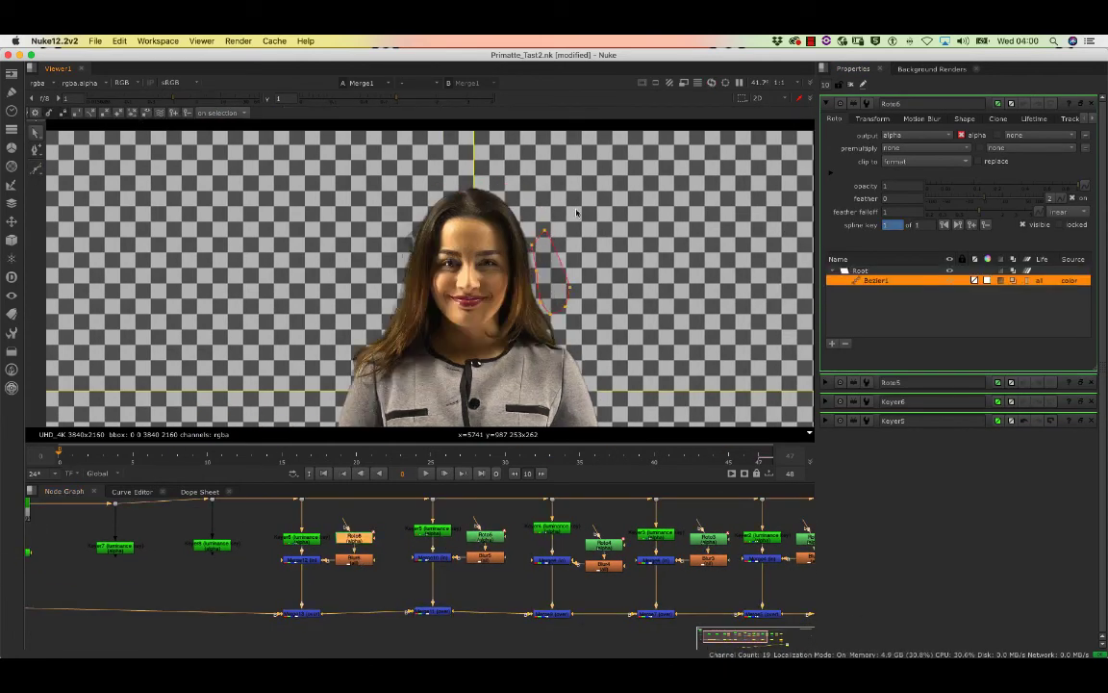
{"action": "left_click", "coordinate": [356, 456]}
{"action": "left_click", "coordinate": [565, 457]}
{"action": "left_click_drag", "start_coordinate": [541, 256], "coordinate": [544, 266]}
{"action": "left_click", "coordinate": [684, 456]}
{"action": "left_click_drag", "start_coordinate": [684, 457], "coordinate": [60, 461]}
{"action": "scroll", "coordinate": [481, 303], "scroll_direction": "up", "scroll_amount": 3}
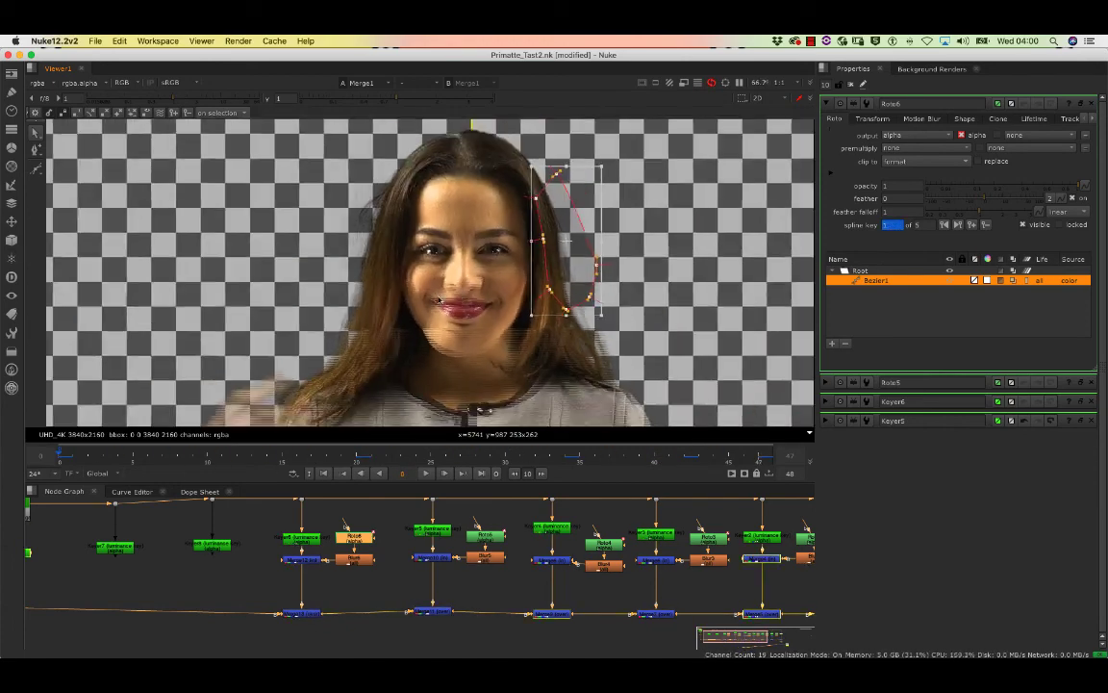
Step: Open Keyer6 on its own, view its alpha and invert its luminance key
{"action": "middle_click_drag", "start_coordinate": [481, 312], "coordinate": [437, 300]}
{"action": "double_click", "coordinate": [315, 534]}
{"action": "key", "text": "1"}
{"action": "key", "text": "a"}
{"action": "scroll", "coordinate": [502, 243], "scroll_direction": "up", "scroll_amount": 5}
{"action": "left_click", "coordinate": [851, 85]}
{"action": "double_click", "coordinate": [301, 530]}
{"action": "left_click", "coordinate": [1061, 149]}
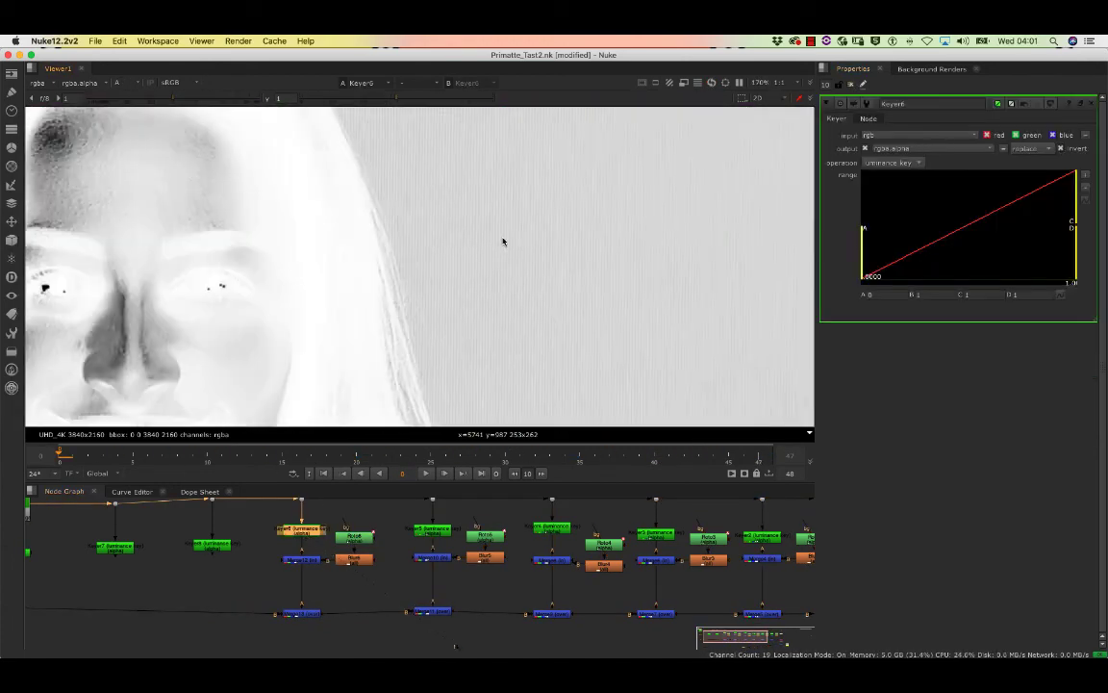
Step: Lower Keyer6's range handle B to about 0.202 so the hair strands stand out from the background
{"action": "scroll", "coordinate": [502, 242], "scroll_direction": "down", "scroll_amount": 4}
{"action": "left_click_drag", "start_coordinate": [1074, 211], "coordinate": [958, 223]}
{"action": "scroll", "coordinate": [568, 161], "scroll_direction": "up", "scroll_amount": 5}
{"action": "scroll", "coordinate": [568, 160], "scroll_direction": "down", "scroll_amount": 8}
Step: View the Keyer6 branch's roto-limited matte in Merge12 and check the result in the Merge1 composite
{"action": "left_click", "coordinate": [301, 559]}
{"action": "key", "text": "1"}
{"action": "scroll", "coordinate": [530, 229], "scroll_direction": "up", "scroll_amount": 5}
{"action": "left_click", "coordinate": [302, 530]}
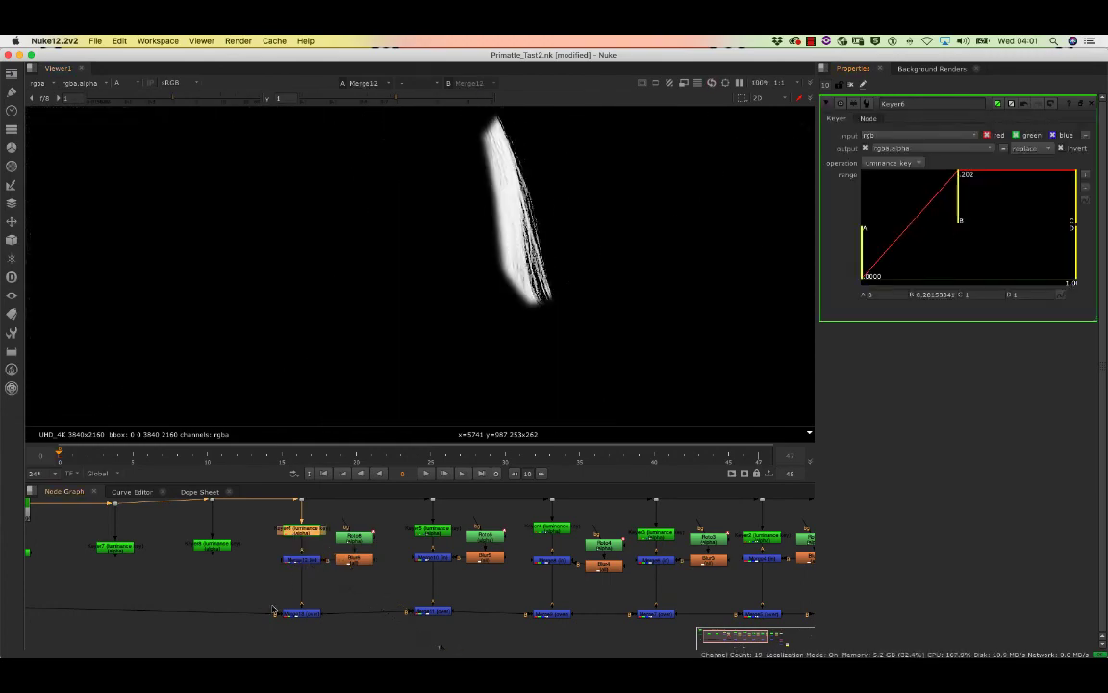
{"action": "left_click", "coordinate": [301, 613]}
{"action": "key", "text": "1"}
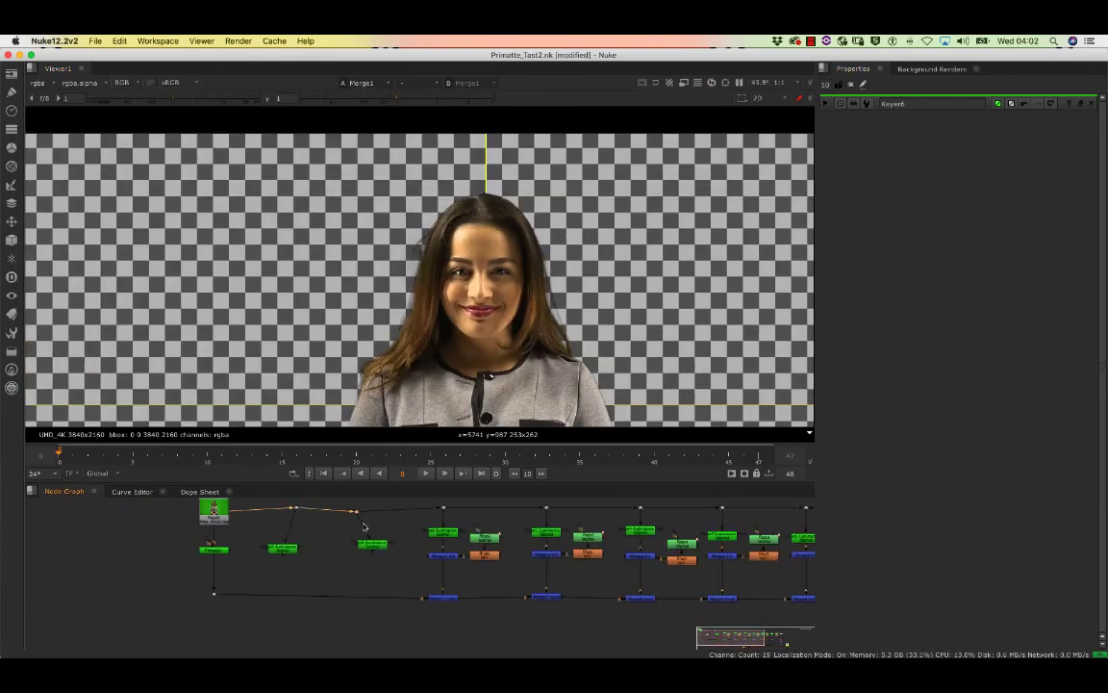
Step: Align Keyer8 under its dot and paste duplicates of the Roto, Blur and two Merge nodes for its branch
{"action": "left_click_drag", "start_coordinate": [352, 507], "coordinate": [339, 507]}
{"action": "left_click_drag", "start_coordinate": [367, 547], "coordinate": [350, 549]}
{"action": "scroll", "coordinate": [674, 277], "scroll_direction": "up", "scroll_amount": 3}
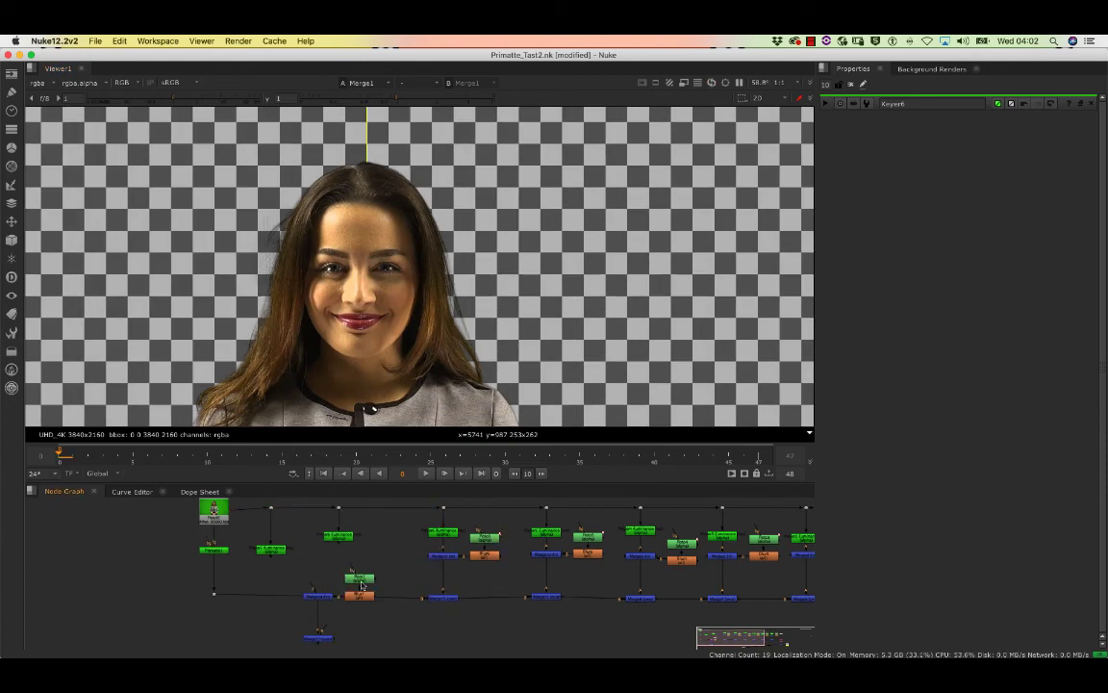
Step: Replace Roto7's copied Bezier with a new closed shape around the lower hair edge down to the shoulder
{"action": "double_click", "coordinate": [342, 540]}
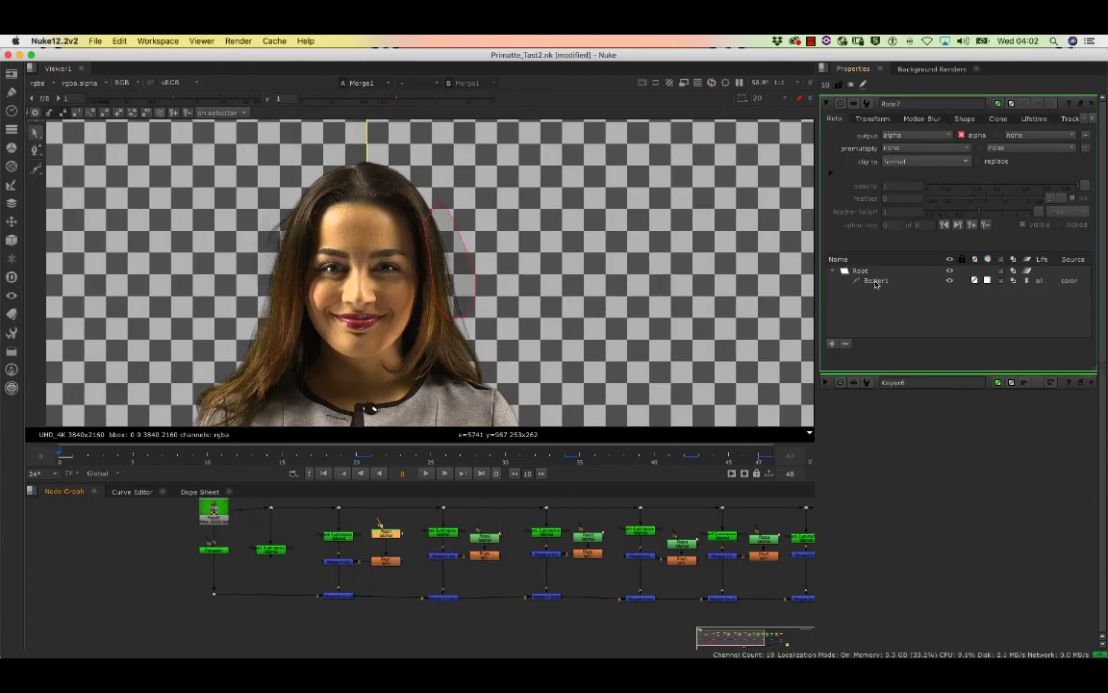
{"action": "double_click", "coordinate": [486, 536]}
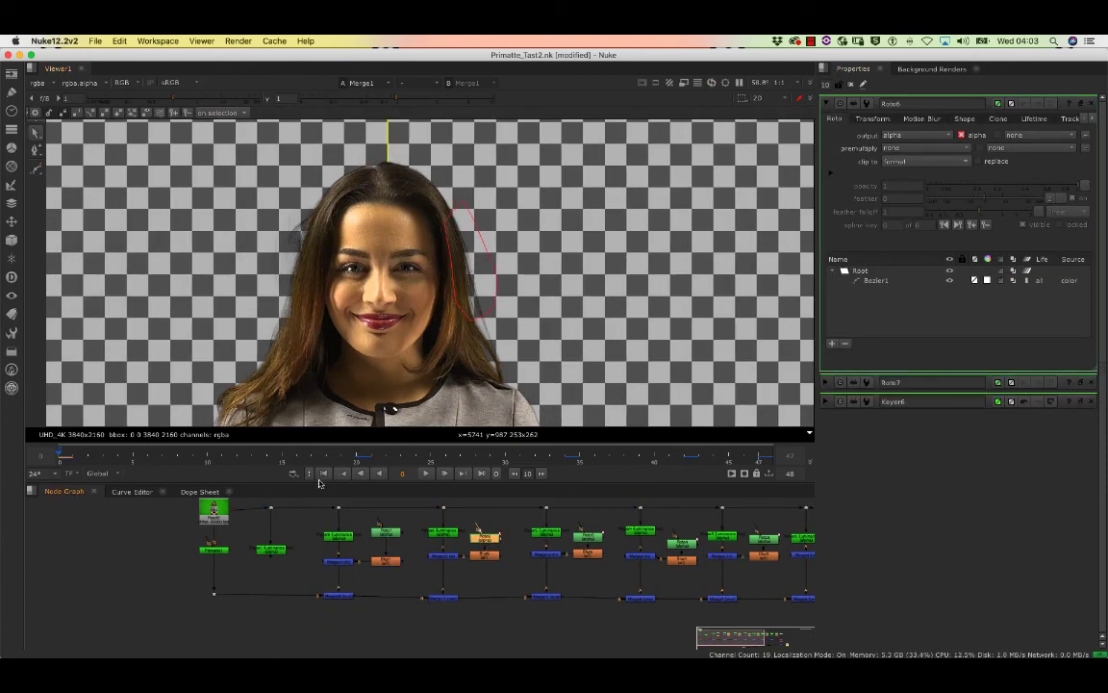
{"action": "double_click", "coordinate": [386, 532]}
{"action": "left_click_drag", "start_coordinate": [441, 260], "coordinate": [546, 391]}
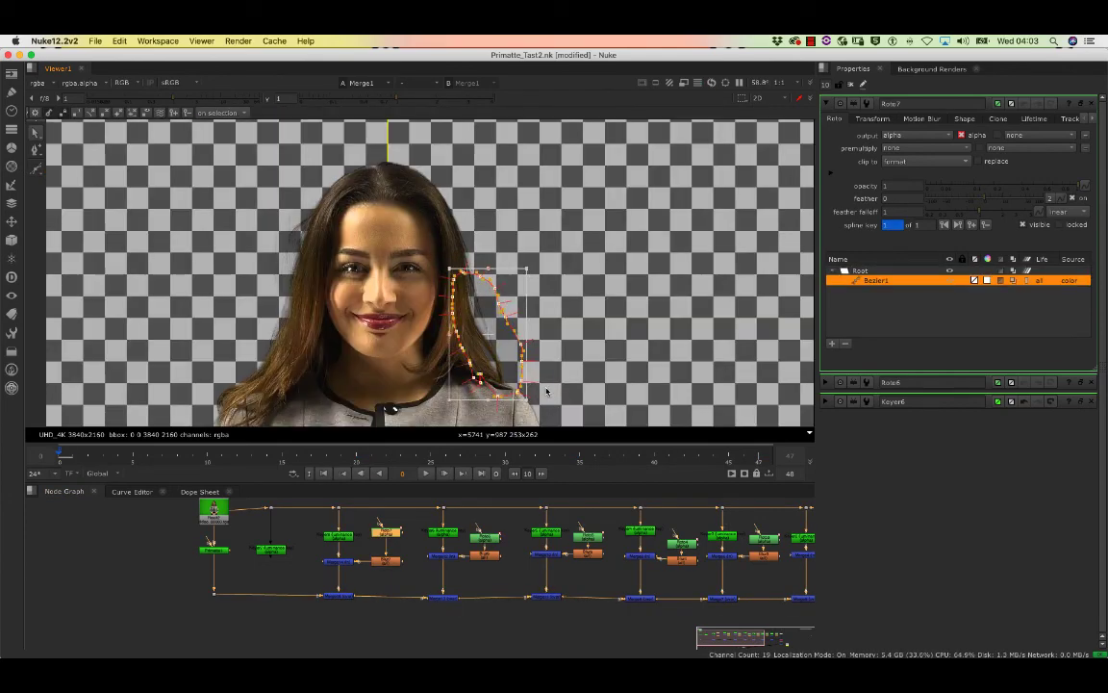
Step: View Keyer8's alpha, invert its luminance key and lower its range handle B to about 0.197
{"action": "double_click", "coordinate": [336, 534]}
{"action": "key", "text": "1"}
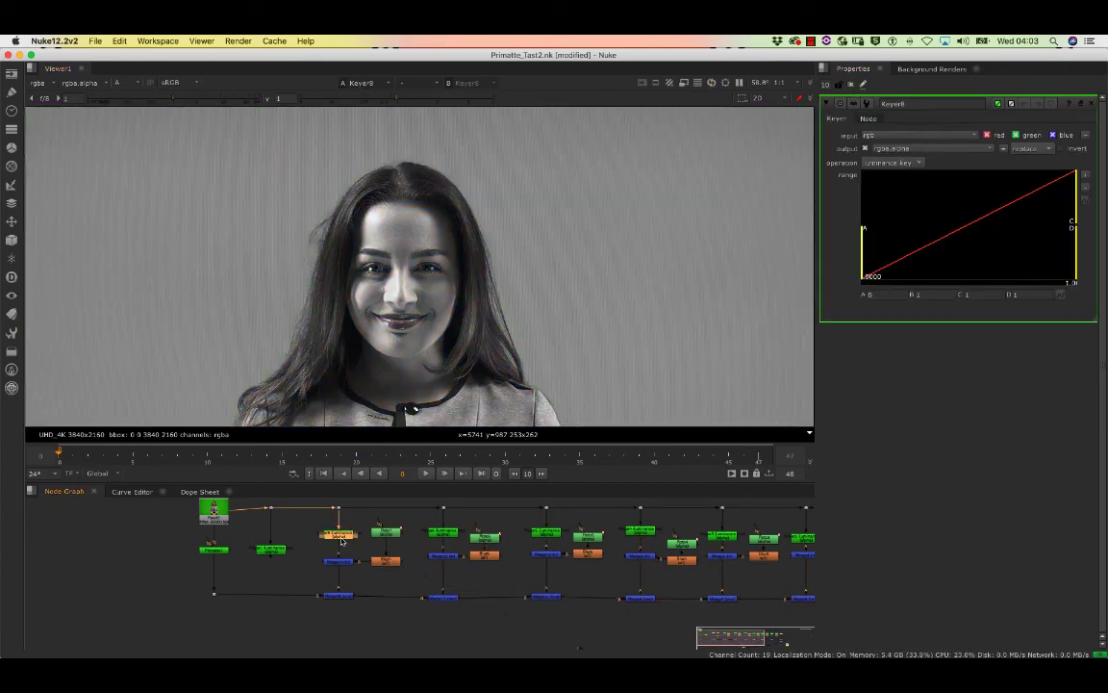
{"action": "key", "text": "a"}
{"action": "scroll", "coordinate": [499, 303], "scroll_direction": "up", "scroll_amount": 5}
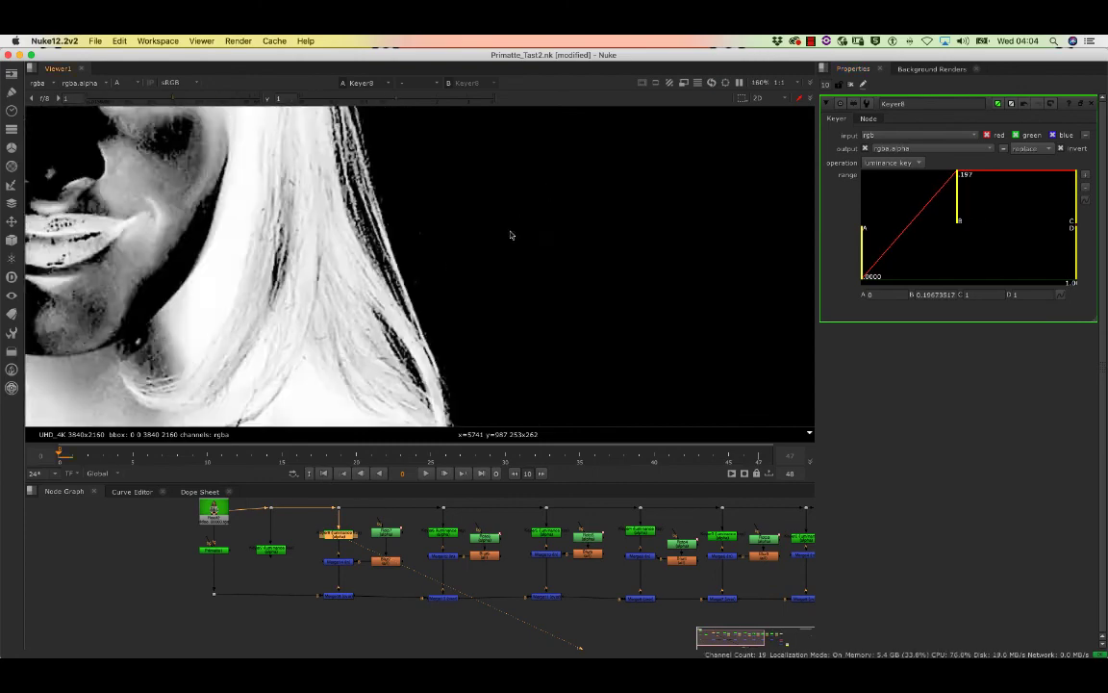
{"action": "scroll", "coordinate": [512, 235], "scroll_direction": "down", "scroll_amount": 8}
Step: Check the Keyer8 branch's matte through Merge15's alpha and remove the unused leftmost Keyer
{"action": "left_click", "coordinate": [338, 562]}
{"action": "key", "text": "1"}
{"action": "double_click", "coordinate": [336, 534]}
{"action": "key", "text": "1"}
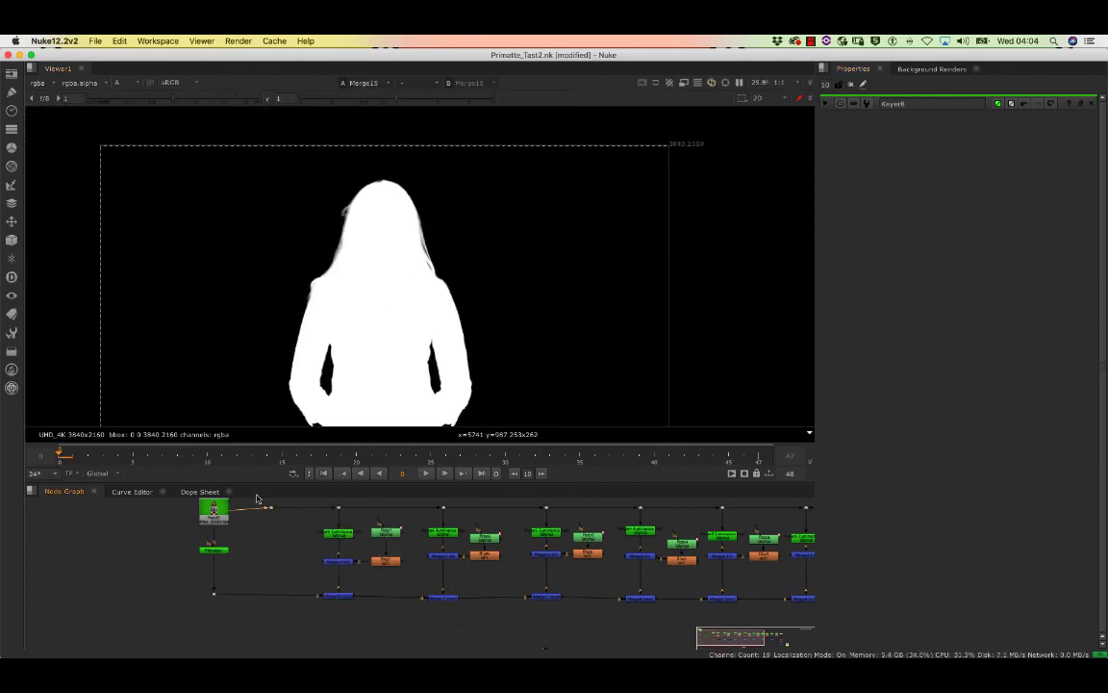
Step: View the final Merge1 composite in colour and play it back to check all hair edges
{"action": "scroll", "coordinate": [279, 519], "scroll_direction": "down", "scroll_amount": 2}
{"action": "key", "text": "1"}
{"action": "key", "text": "a"}
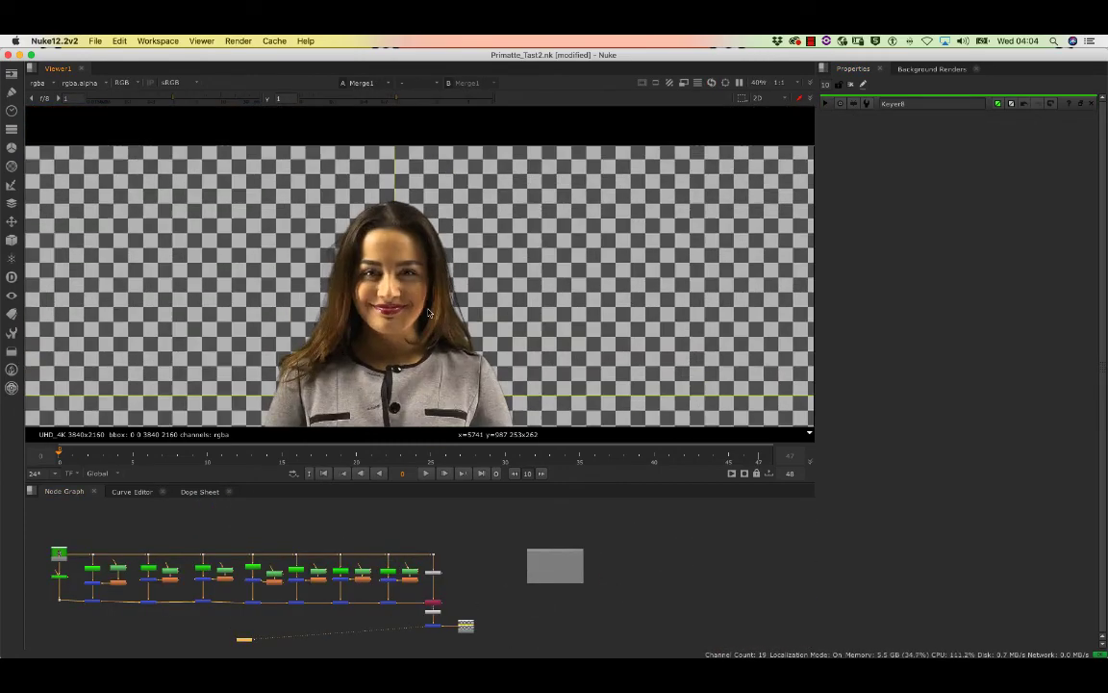
{"action": "scroll", "coordinate": [417, 291], "scroll_direction": "up", "scroll_amount": 3}
{"action": "key", "text": "l"}
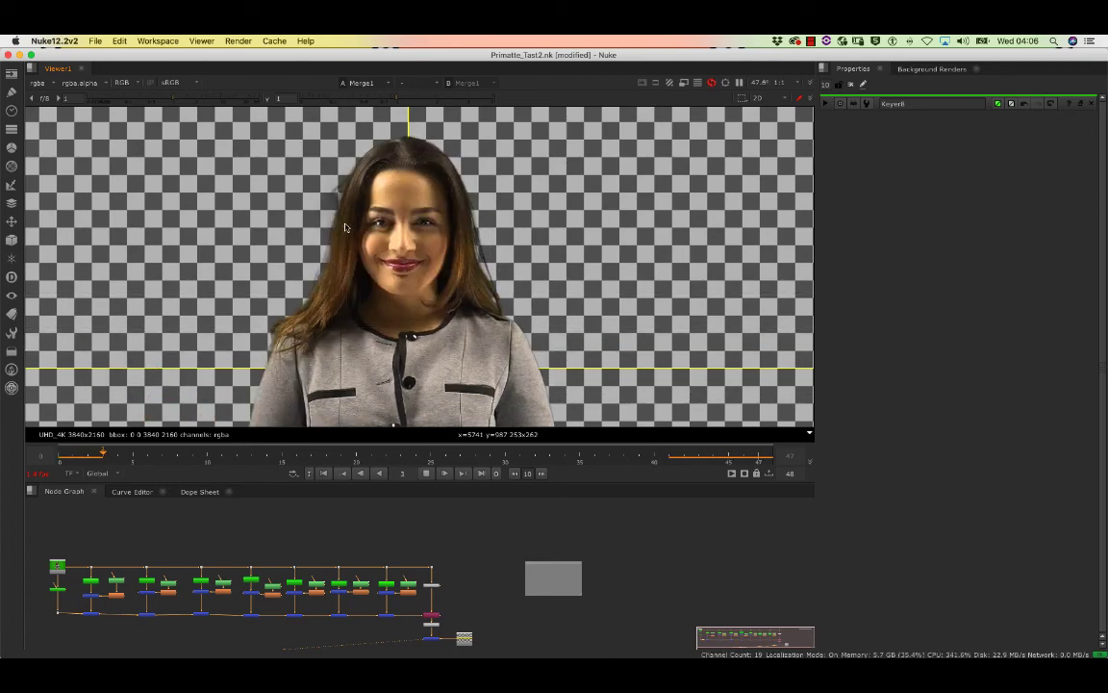
Step: Review the row of roto-limited Keyer branches in the node graph, from the Primatte matte through to the Copy node
{"action": "scroll", "coordinate": [263, 583], "scroll_direction": "up", "scroll_amount": 5}
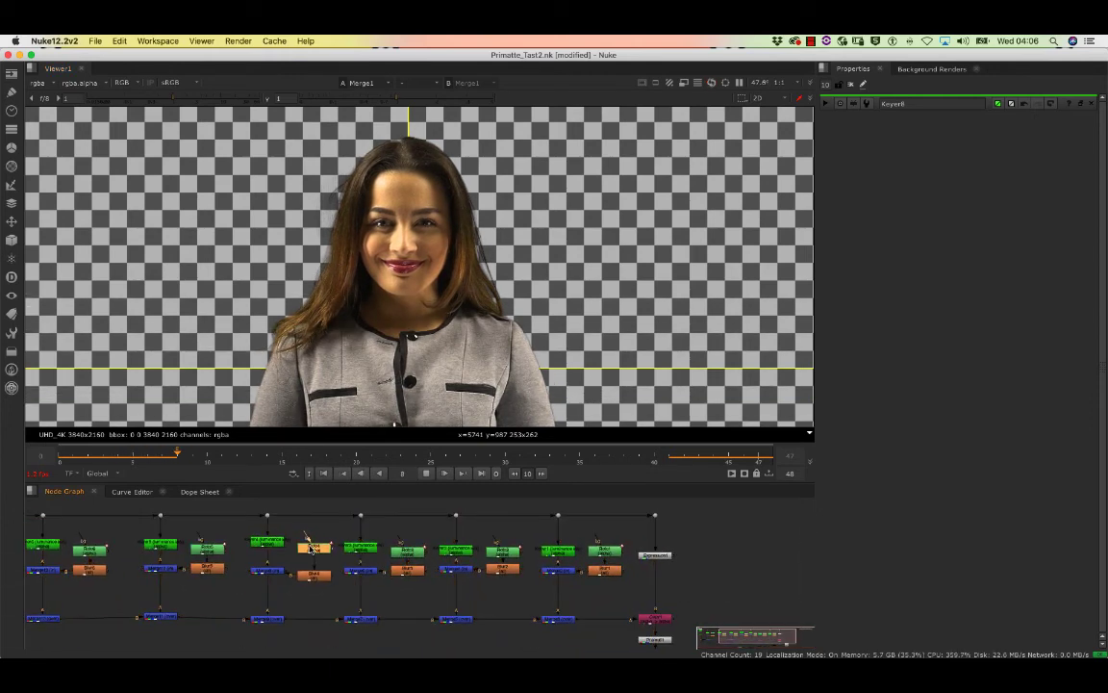
{"action": "left_click", "coordinate": [312, 570]}
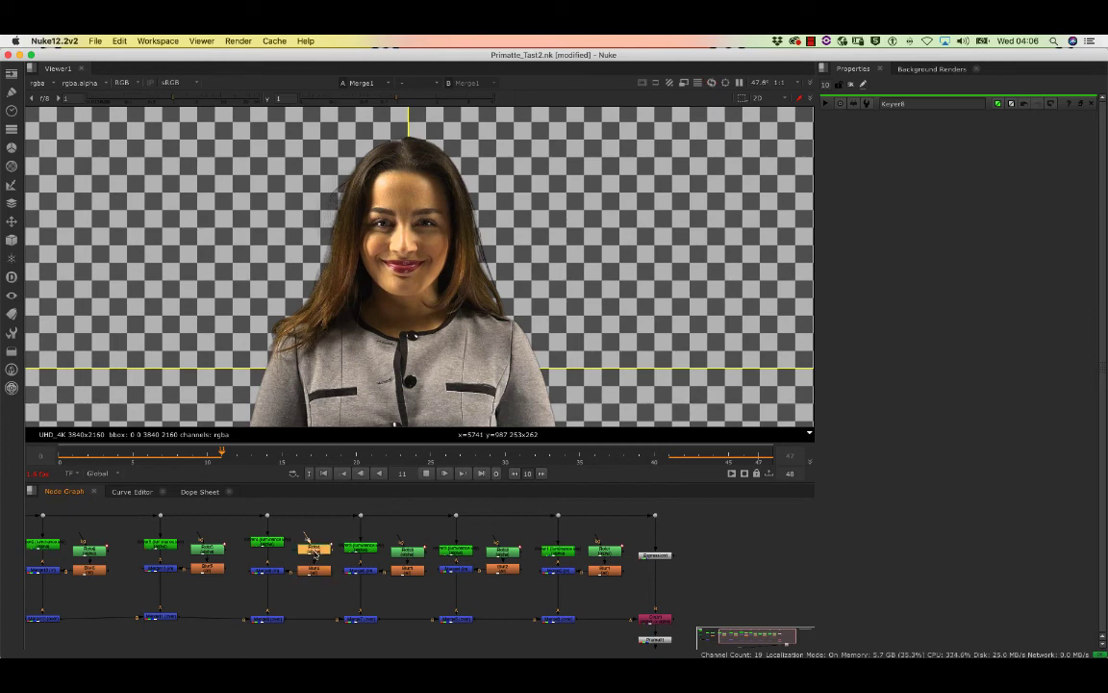
{"action": "middle_click_drag", "start_coordinate": [314, 555], "coordinate": [399, 556]}
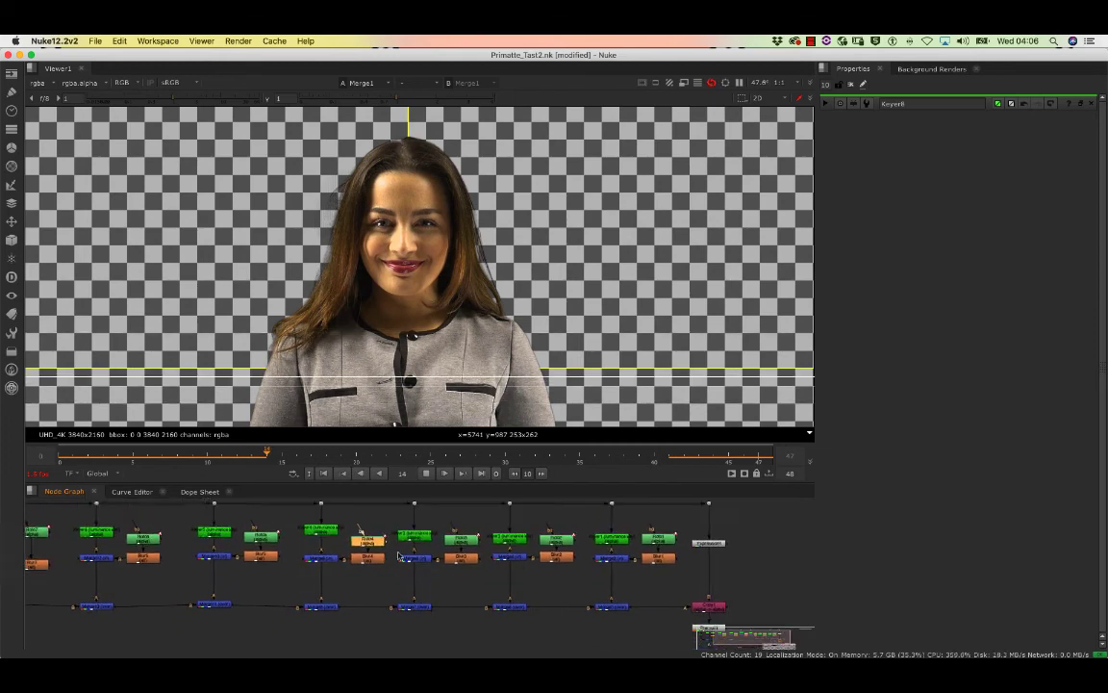
{"action": "scroll", "coordinate": [428, 593], "scroll_direction": "down", "scroll_amount": 3}
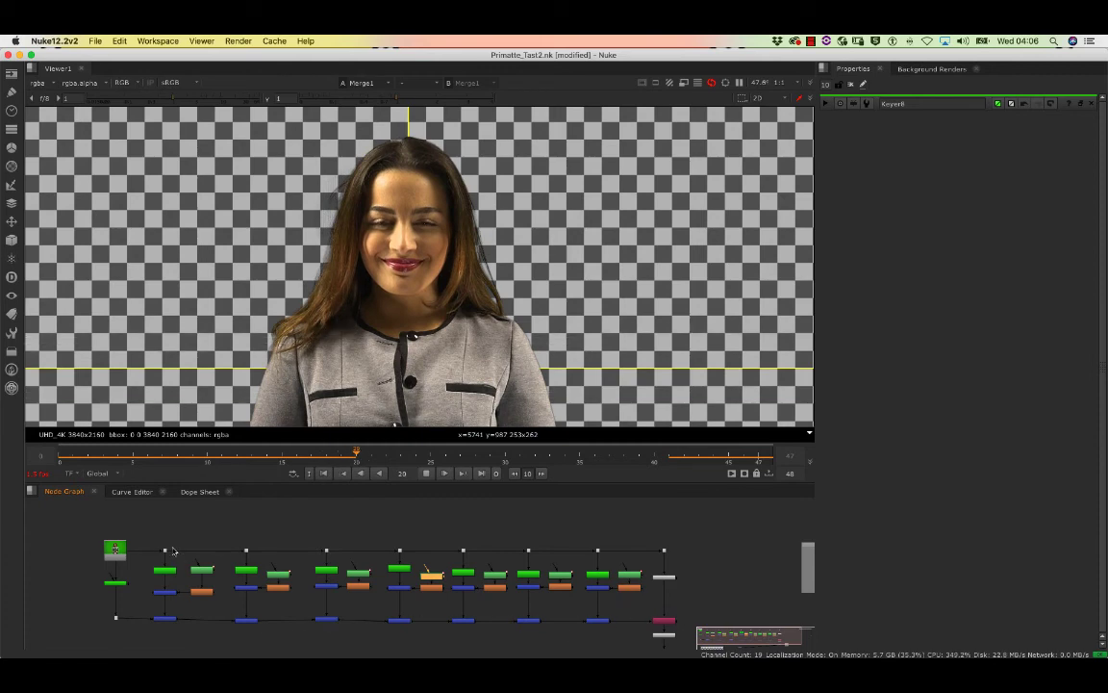
{"action": "left_click_drag", "start_coordinate": [150, 559], "coordinate": [648, 626]}
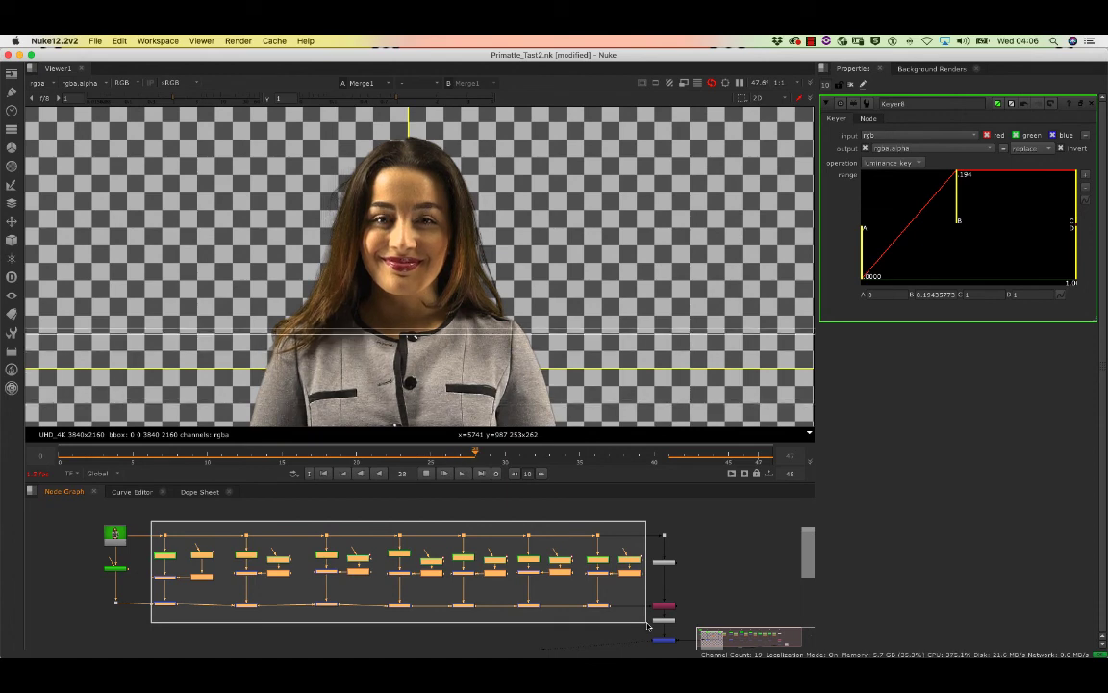
{"action": "left_click_drag", "start_coordinate": [648, 626], "coordinate": [648, 626]}
{"action": "scroll", "coordinate": [596, 602], "scroll_direction": "down", "scroll_amount": 2}
{"action": "middle_click_drag", "start_coordinate": [595, 600], "coordinate": [383, 558]}
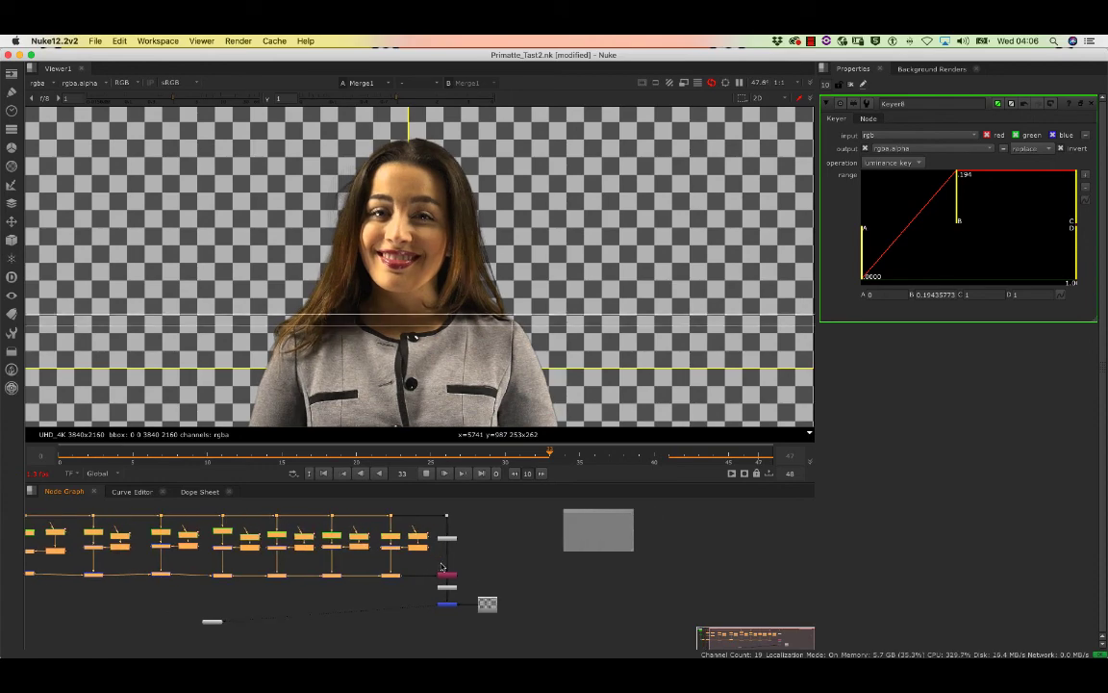
{"action": "middle_click_drag", "start_coordinate": [451, 566], "coordinate": [432, 602], "text": "alt"}
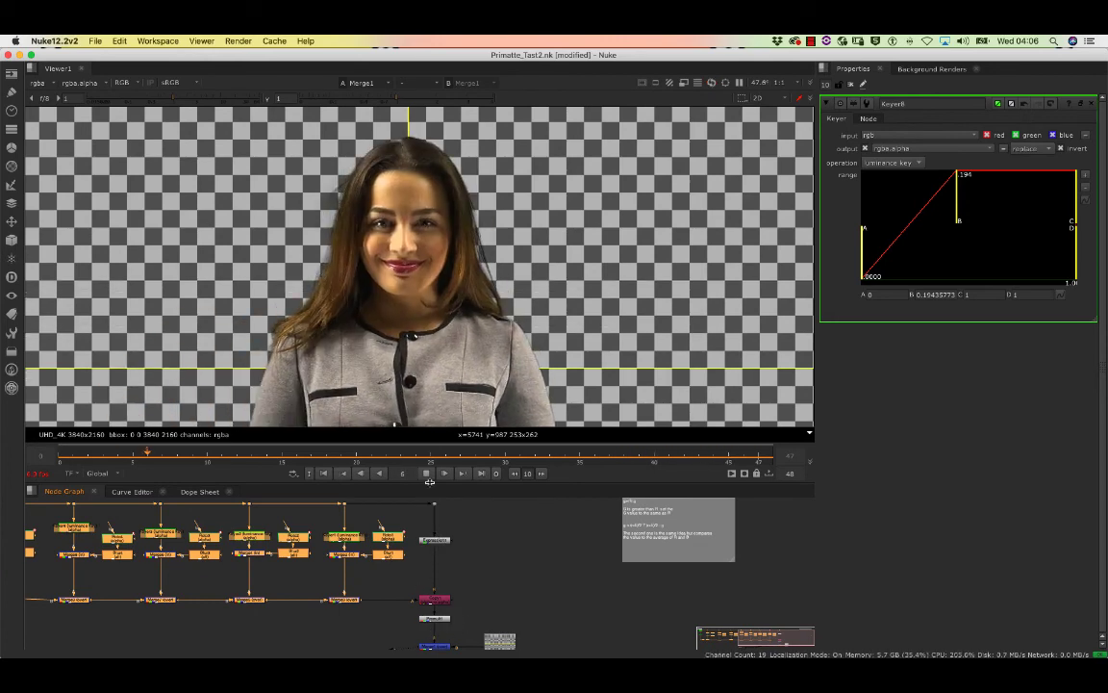
Step: Temporarily disable the Expression1 node and, with playback stopped at frame 38, inspect the spill around the hair and jacket edges
{"action": "left_click", "coordinate": [434, 542]}
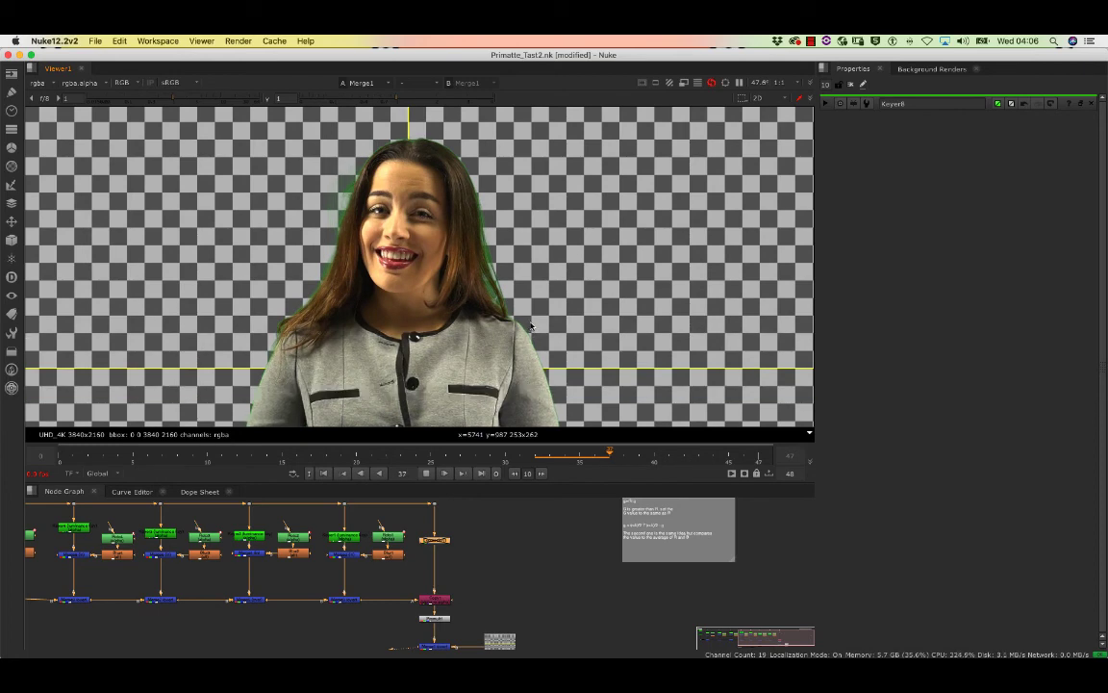
{"action": "left_click", "coordinate": [427, 474]}
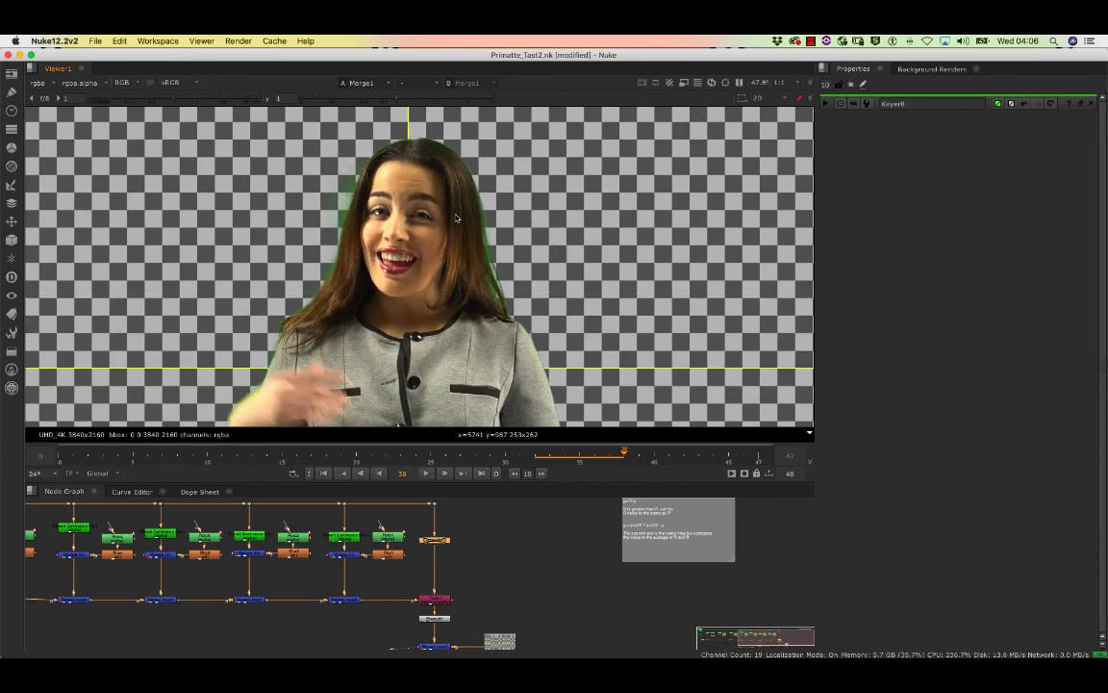
{"action": "scroll", "coordinate": [472, 192], "scroll_direction": "up", "scroll_amount": 5}
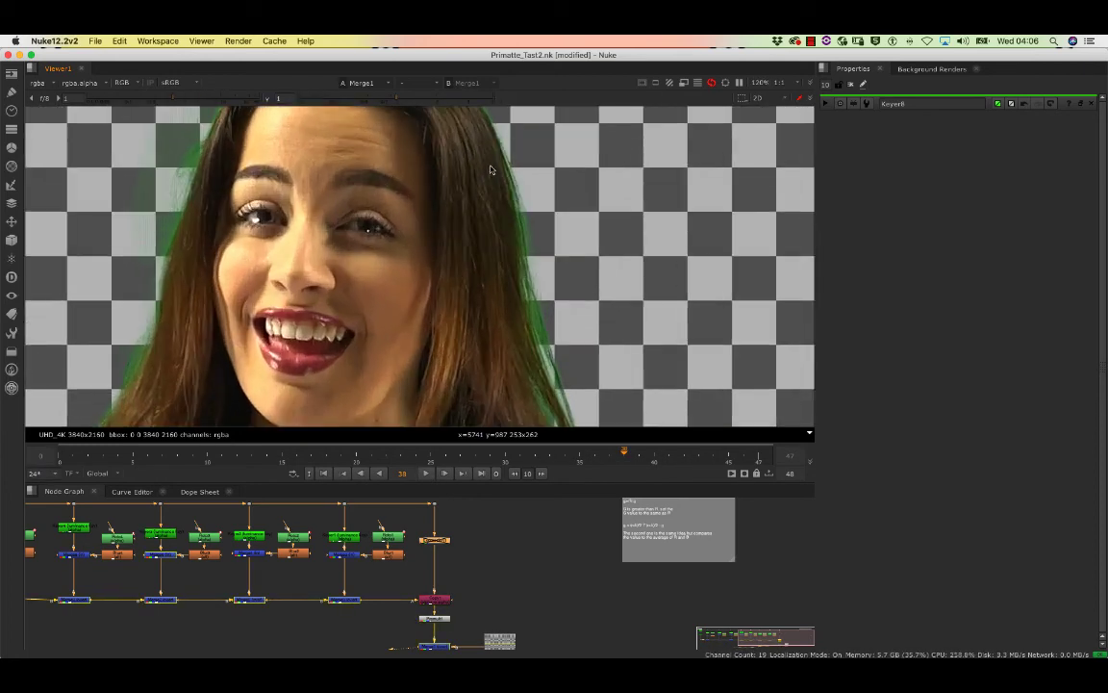
{"action": "middle_click_drag", "start_coordinate": [269, 285], "coordinate": [411, 268]}
{"action": "scroll", "coordinate": [374, 199], "scroll_direction": "up", "scroll_amount": 3}
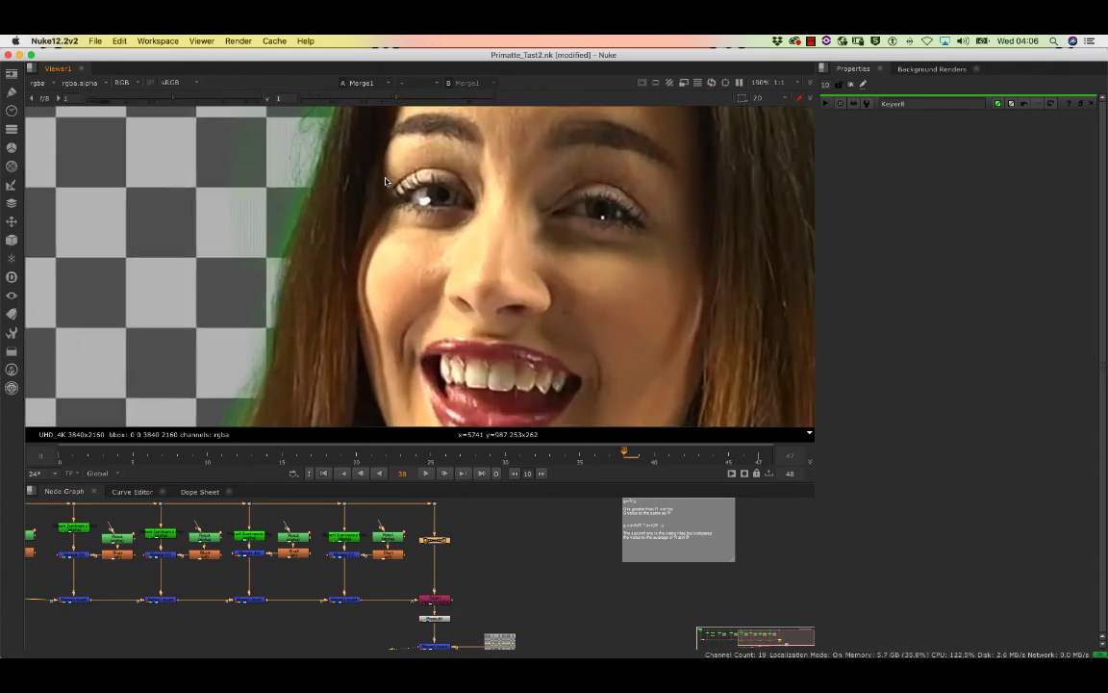
{"action": "middle_click_drag", "start_coordinate": [385, 181], "coordinate": [406, 277]}
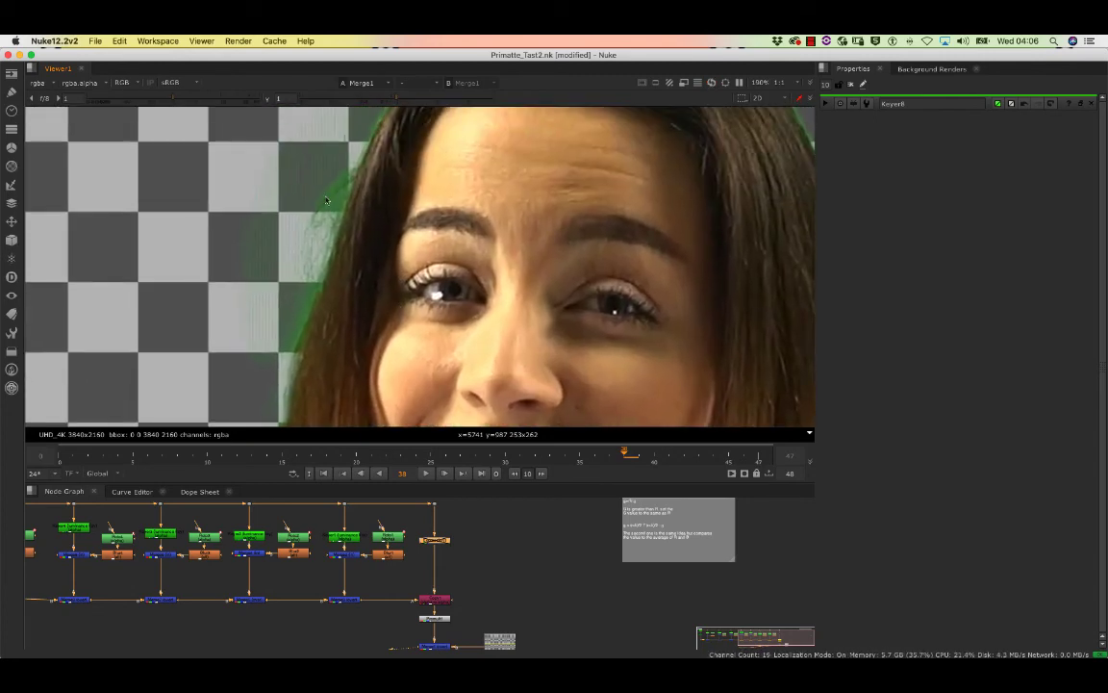
{"action": "middle_click_drag", "start_coordinate": [364, 162], "coordinate": [280, 276]}
{"action": "middle_click_drag", "start_coordinate": [520, 139], "coordinate": [448, 169]}
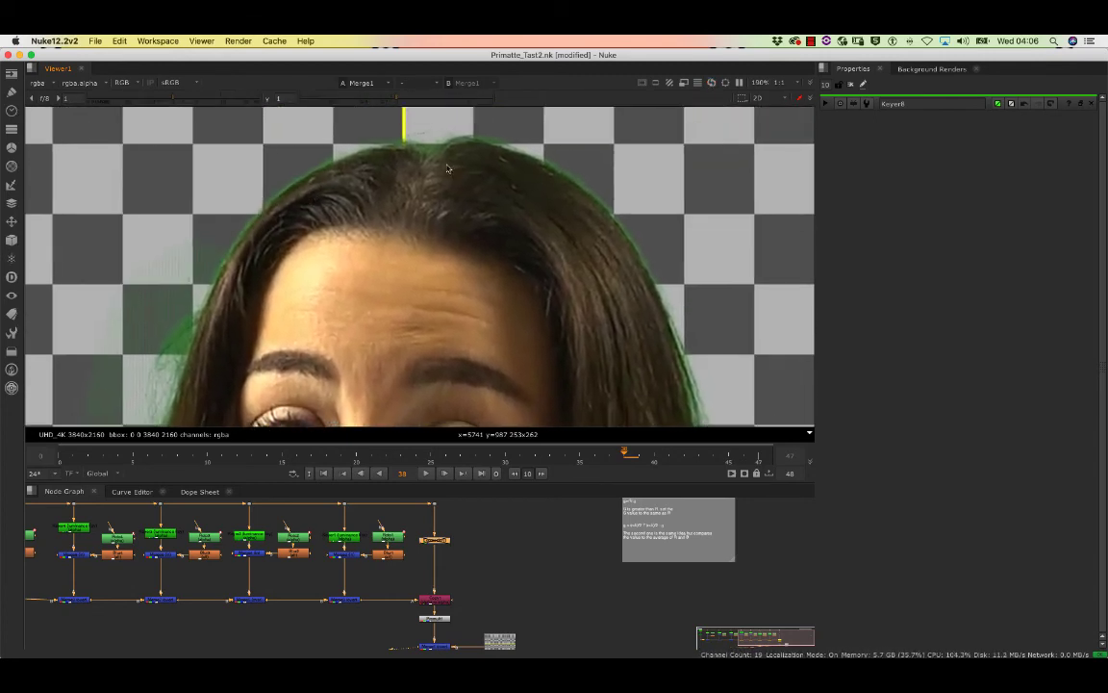
{"action": "middle_click_drag", "start_coordinate": [549, 266], "coordinate": [465, 228]}
{"action": "middle_click_drag", "start_coordinate": [528, 322], "coordinate": [477, 208]}
{"action": "middle_click_drag", "start_coordinate": [508, 278], "coordinate": [500, 133]}
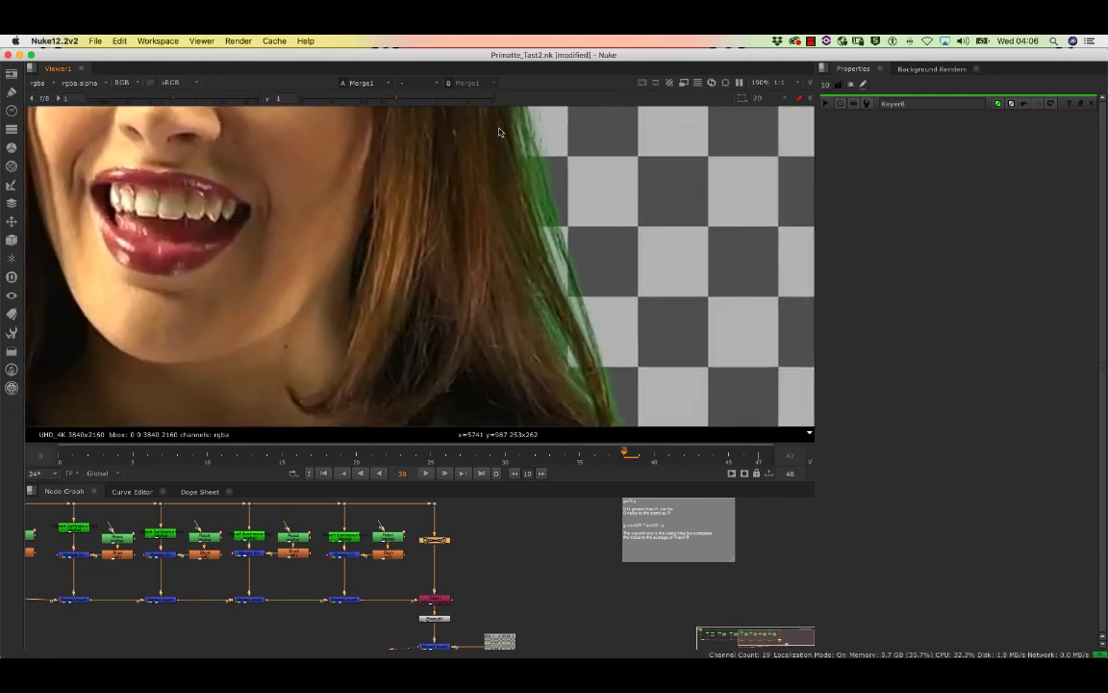
{"action": "scroll", "coordinate": [487, 285], "scroll_direction": "down", "scroll_amount": 4}
{"action": "middle_click_drag", "start_coordinate": [525, 294], "coordinate": [447, 291]}
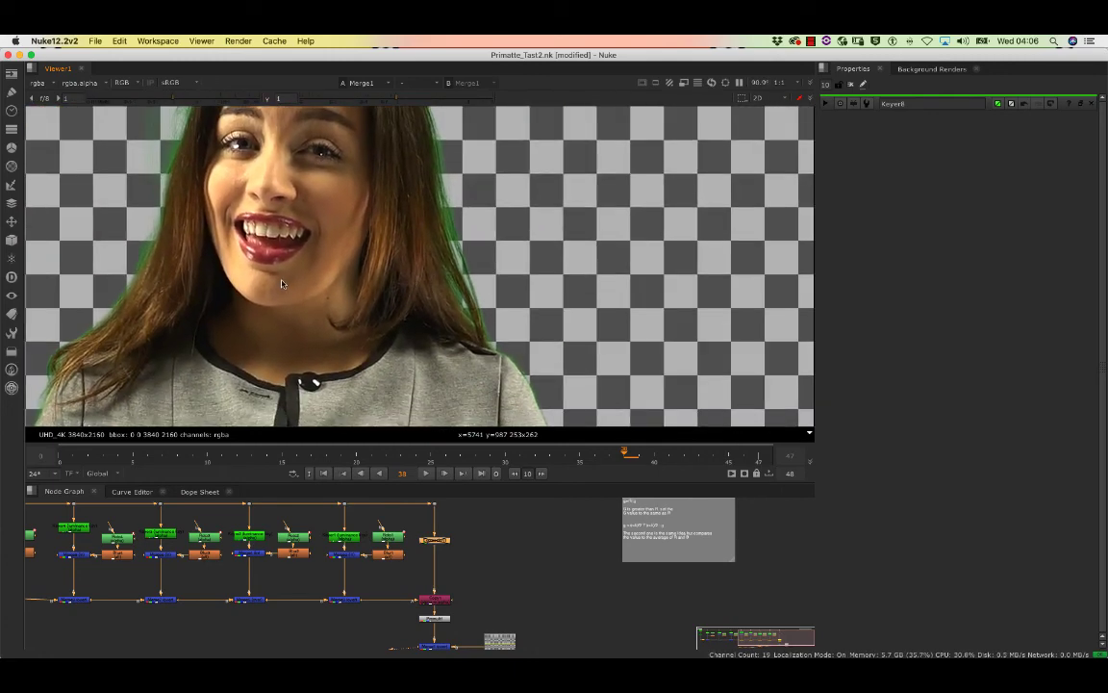
{"action": "middle_click_drag", "start_coordinate": [282, 285], "coordinate": [438, 229]}
{"action": "scroll", "coordinate": [433, 239], "scroll_direction": "down", "scroll_amount": 3}
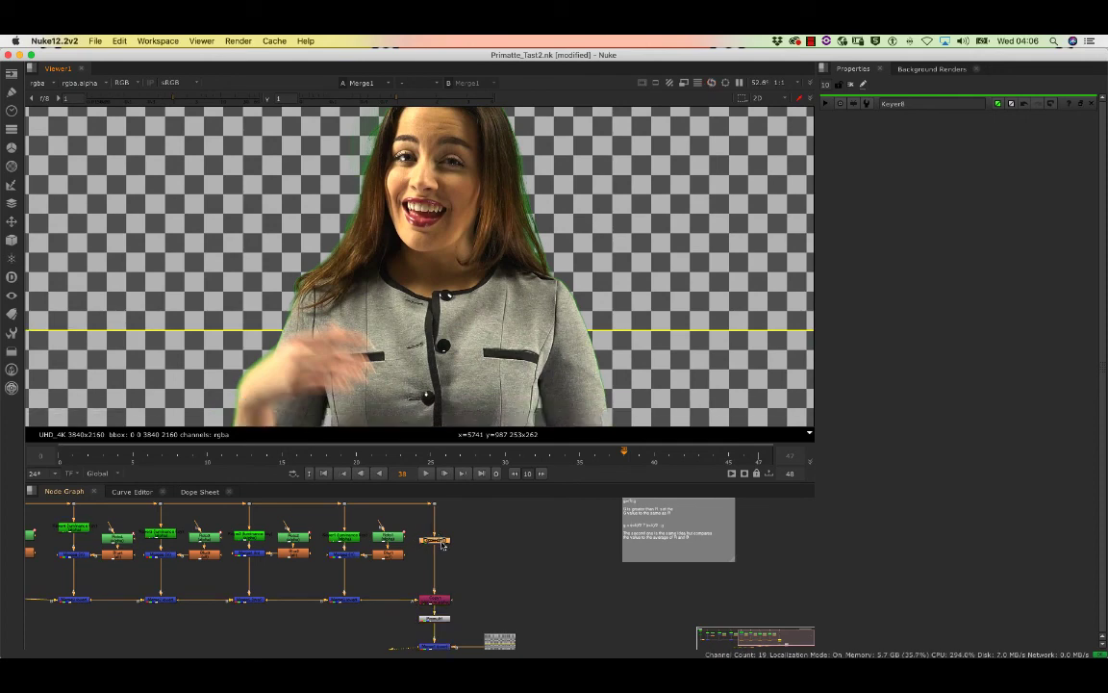
{"action": "left_click", "coordinate": [441, 549]}
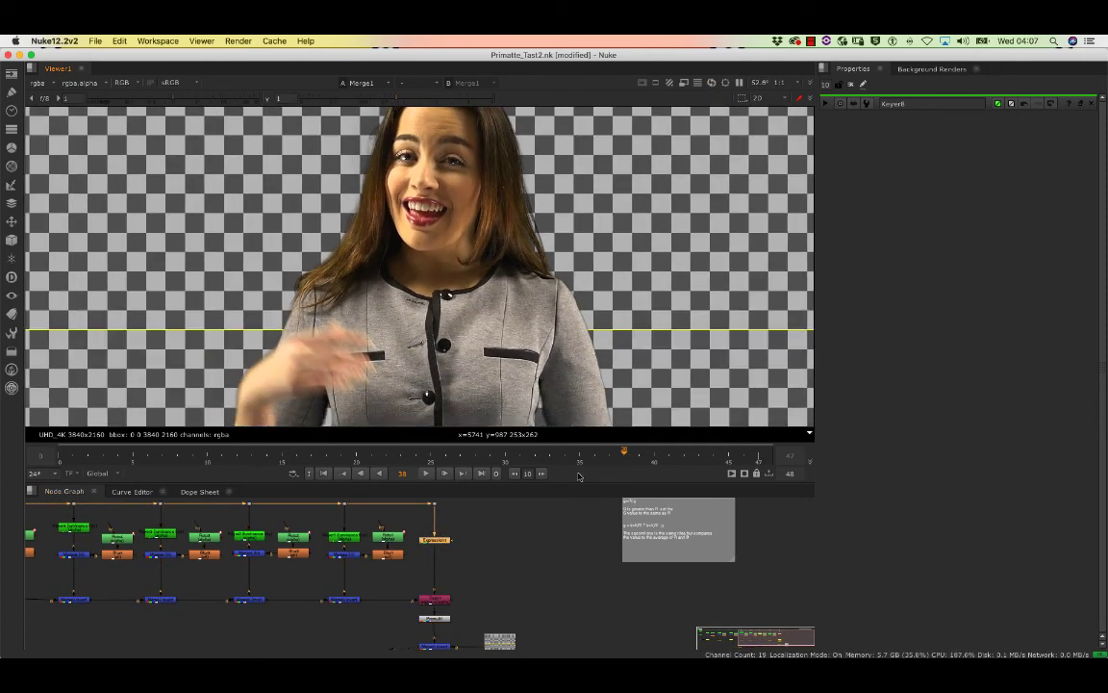
Step: Place the Expression sticky note beside the Expression1 node and read its two despill formulas
{"action": "scroll", "coordinate": [659, 517], "scroll_direction": "down", "scroll_amount": 3}
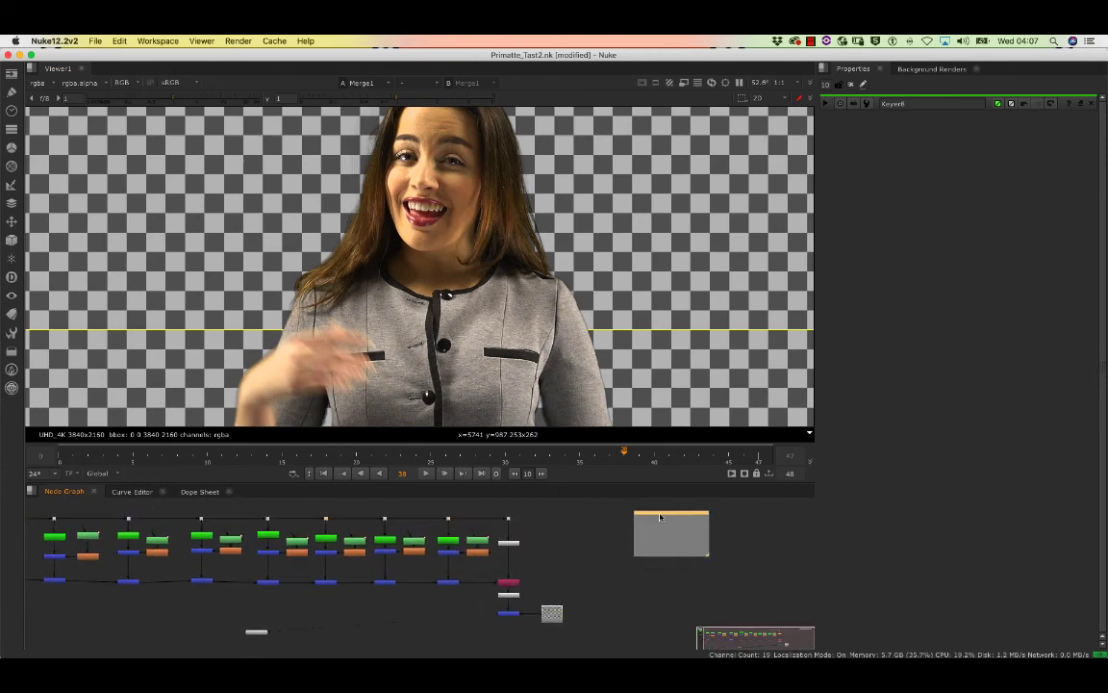
{"action": "left_click_drag", "start_coordinate": [660, 517], "coordinate": [553, 510]}
{"action": "scroll", "coordinate": [570, 517], "scroll_direction": "up", "scroll_amount": 3}
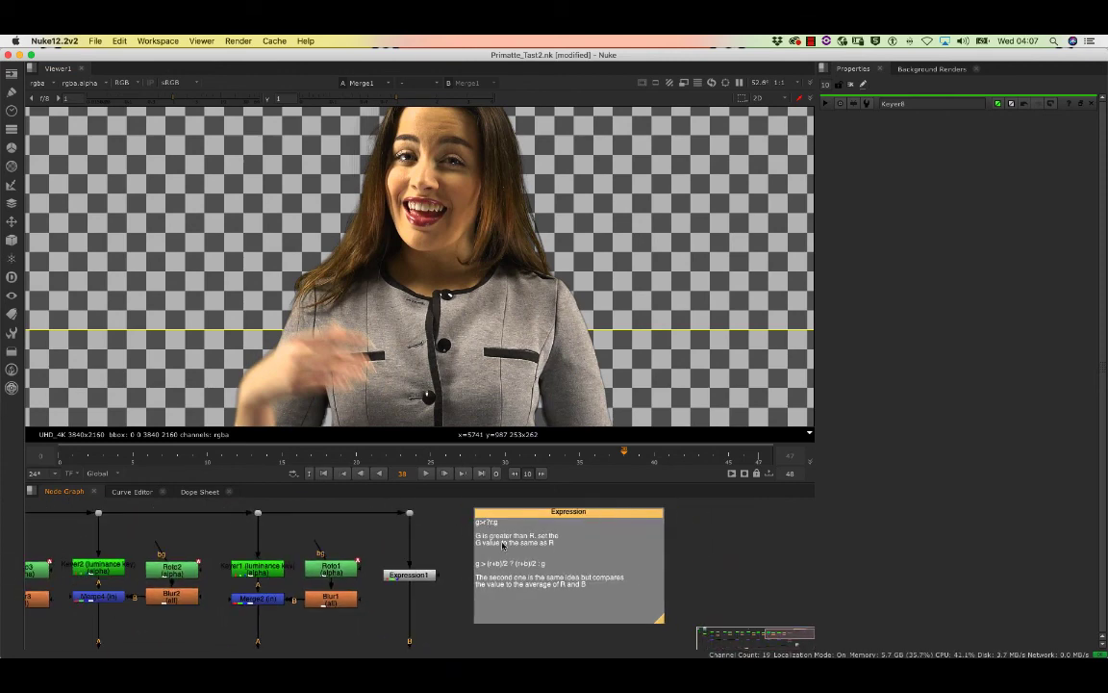
{"action": "scroll", "coordinate": [490, 571], "scroll_direction": "up", "scroll_amount": 3}
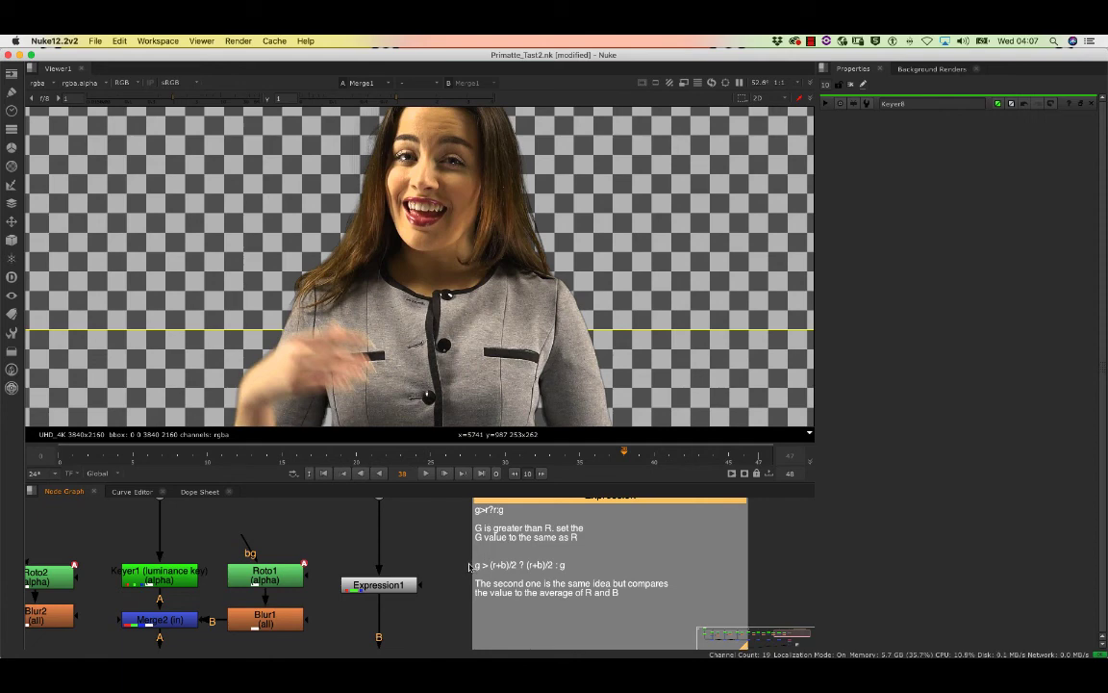
{"action": "scroll", "coordinate": [490, 580], "scroll_direction": "up", "scroll_amount": 2}
{"action": "scroll", "coordinate": [481, 573], "scroll_direction": "down", "scroll_amount": 8}
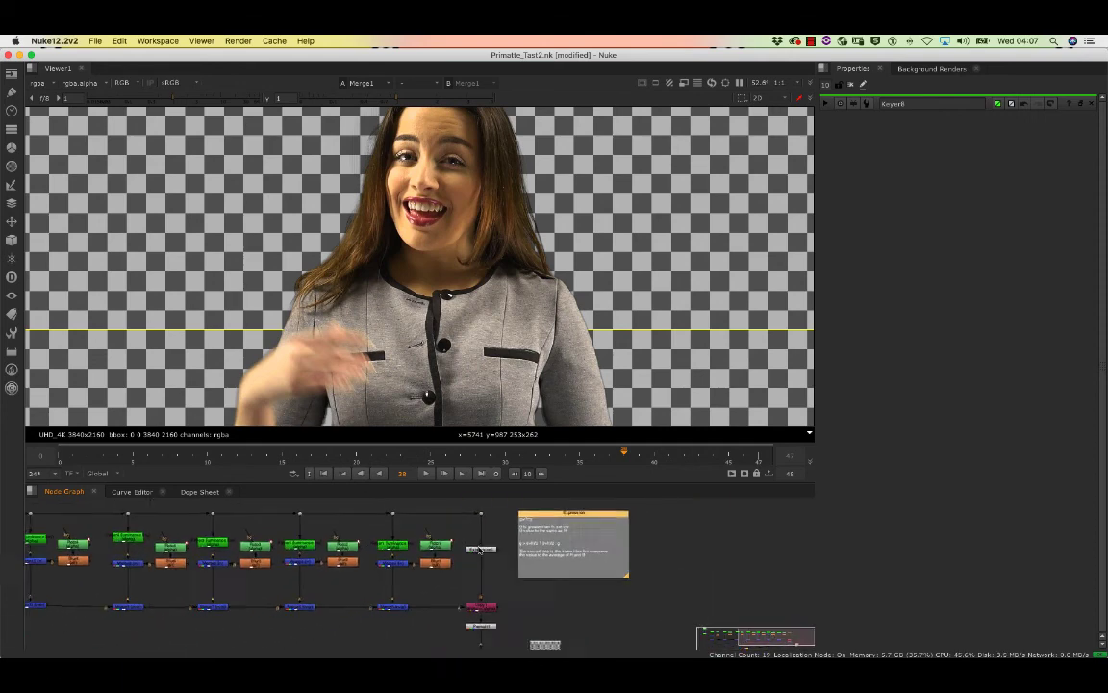
Step: View the Copy1 node's output and examine the despilled hair and shoulders against the unpremultiplied background
{"action": "middle_click_drag", "start_coordinate": [468, 585], "coordinate": [532, 552]}
{"action": "scroll", "coordinate": [553, 587], "scroll_direction": "up", "scroll_amount": 5}
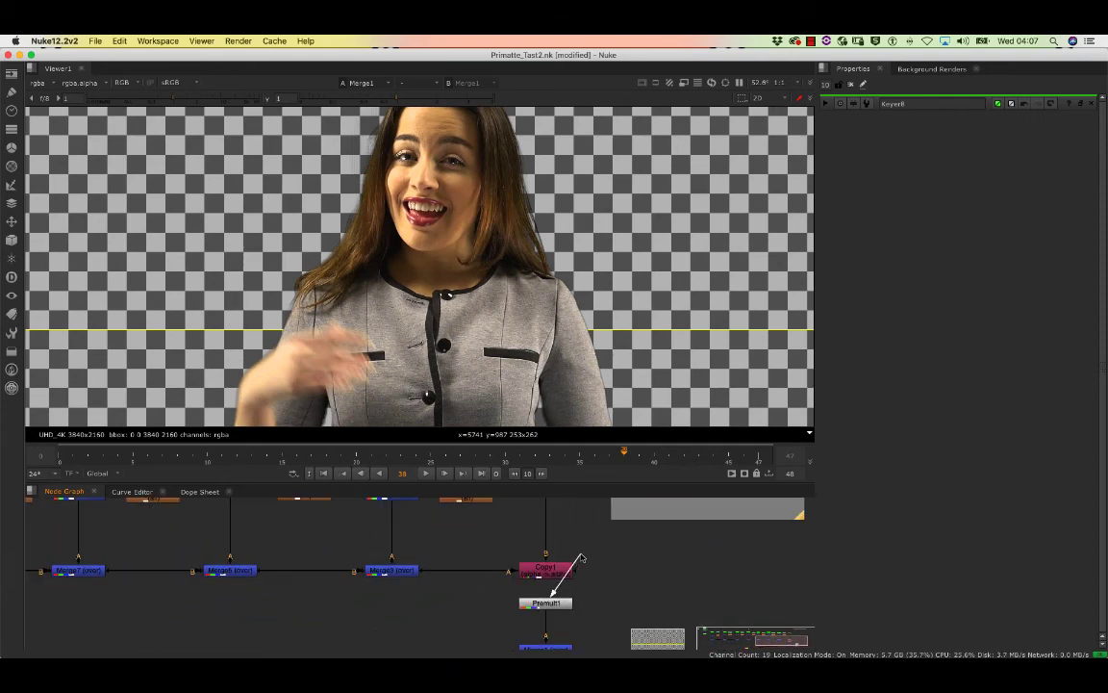
{"action": "scroll", "coordinate": [556, 597], "scroll_direction": "down", "scroll_amount": 6}
{"action": "scroll", "coordinate": [556, 587], "scroll_direction": "up", "scroll_amount": 4}
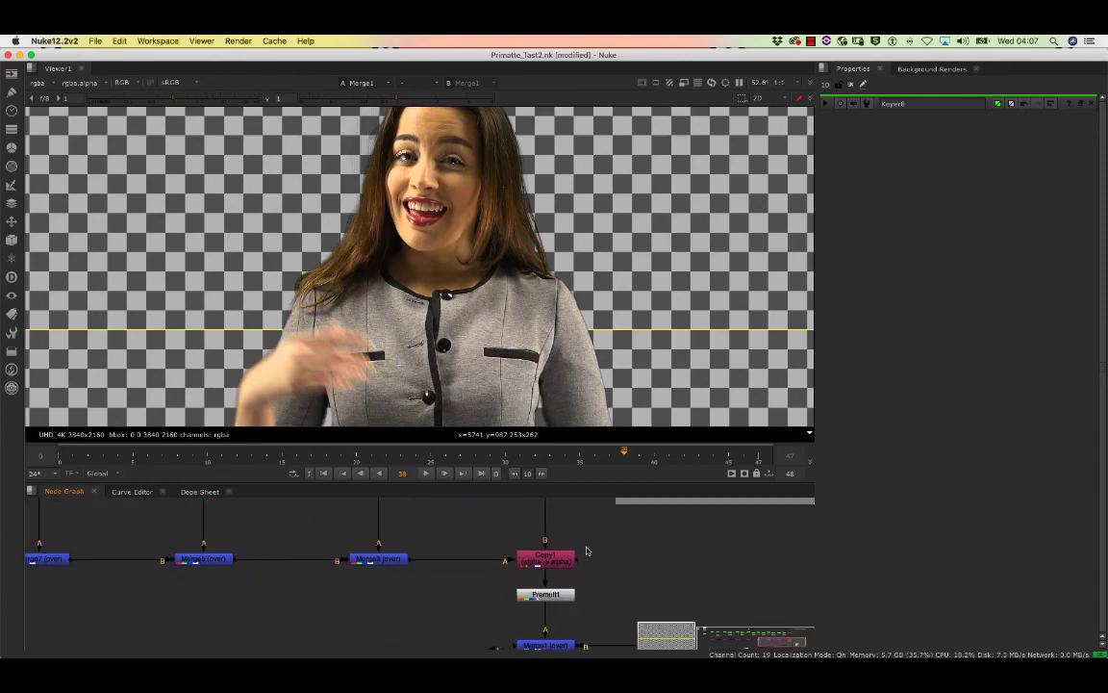
{"action": "key", "text": "1"}
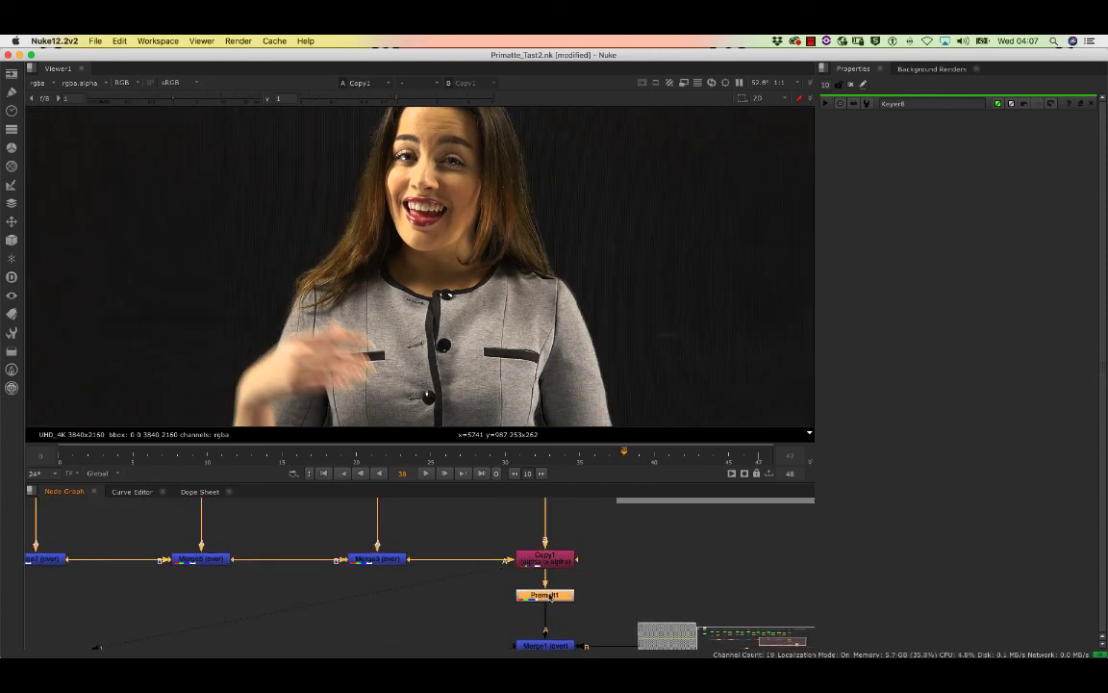
{"action": "scroll", "coordinate": [460, 164], "scroll_direction": "up", "scroll_amount": 5}
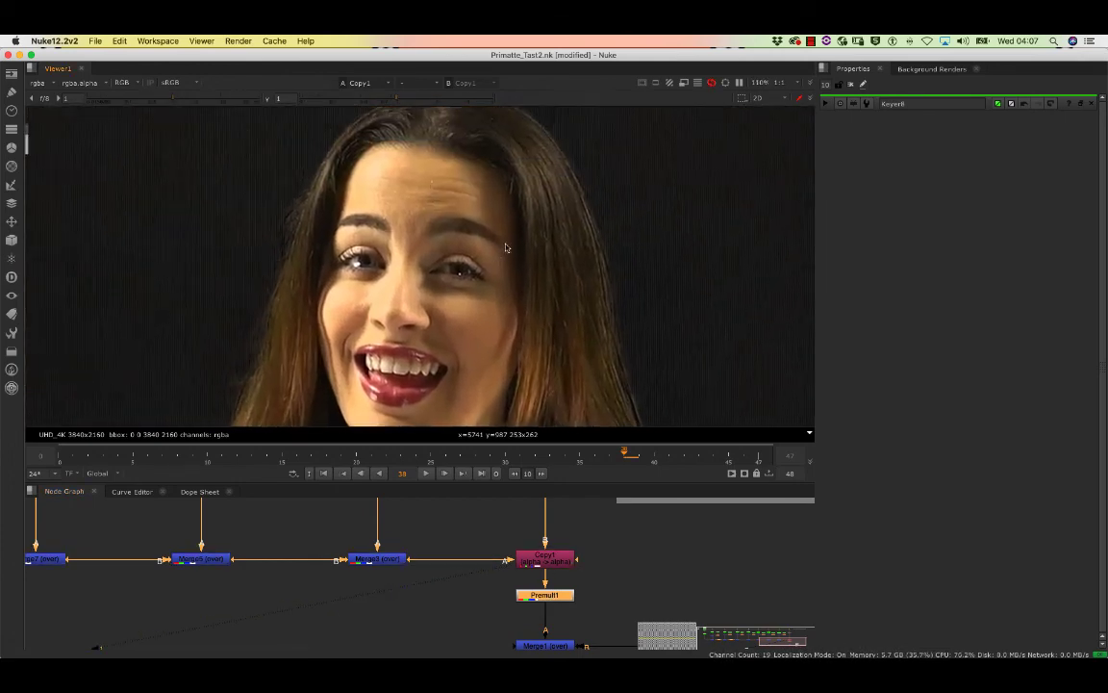
{"action": "scroll", "coordinate": [449, 233], "scroll_direction": "down", "scroll_amount": 10}
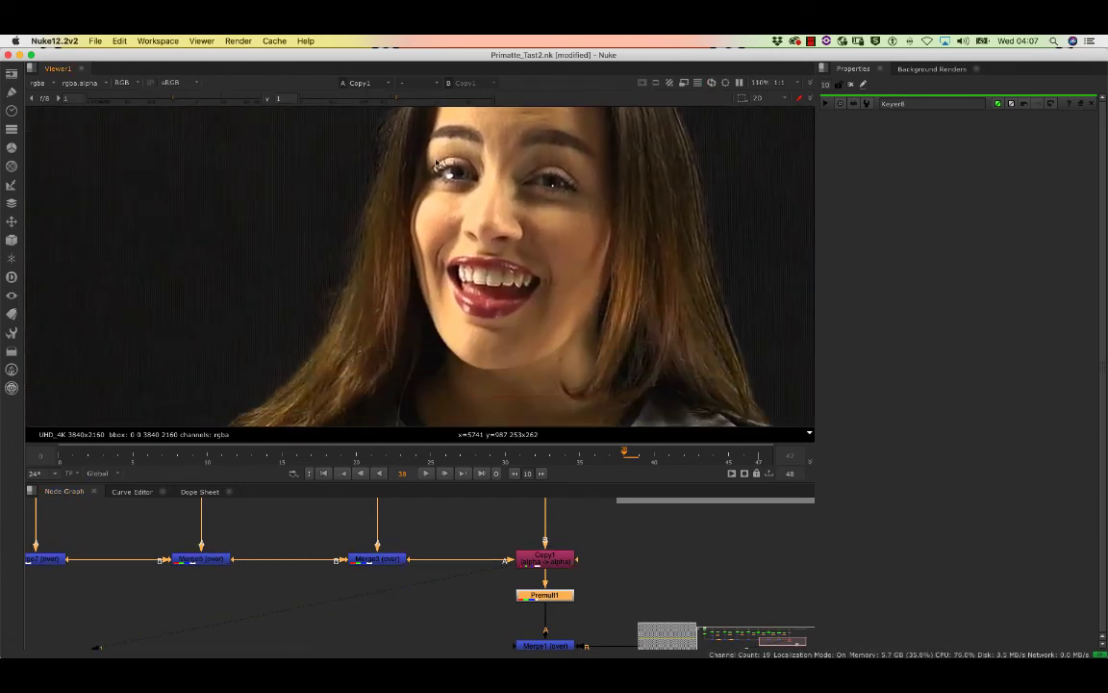
{"action": "middle_click_drag", "start_coordinate": [383, 218], "coordinate": [320, 259]}
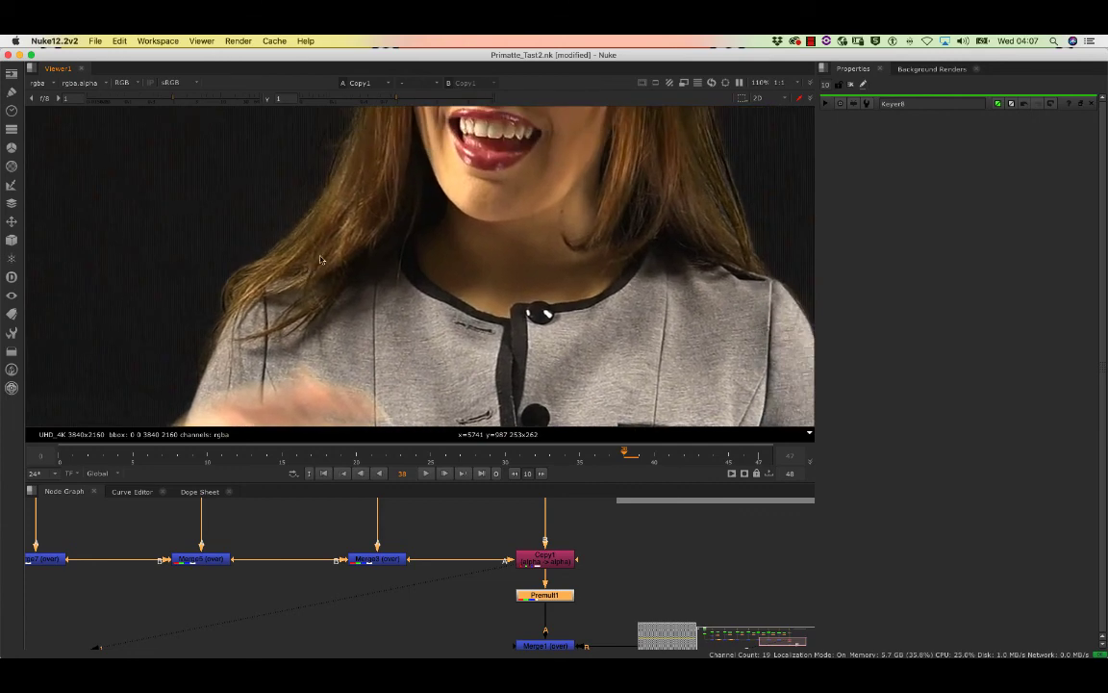
Step: View the Premult1 node's output and examine the hair edge beside the face against black
{"action": "key", "text": "1"}
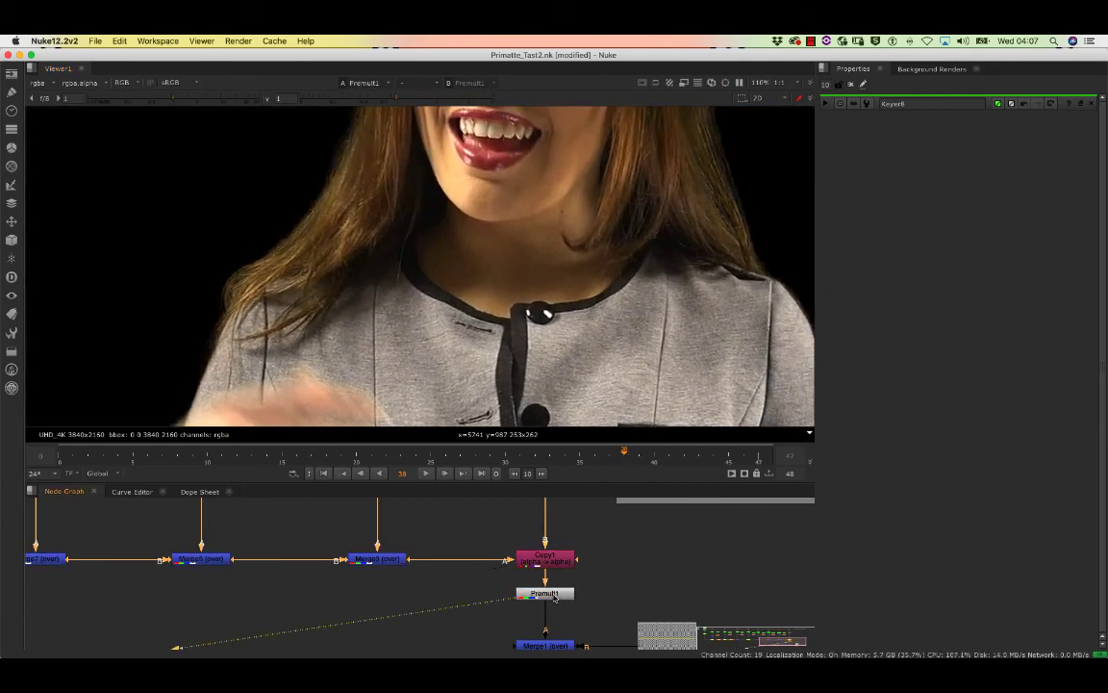
{"action": "scroll", "coordinate": [489, 288], "scroll_direction": "up", "scroll_amount": 8}
{"action": "middle_click_drag", "start_coordinate": [568, 277], "coordinate": [631, 227]}
{"action": "middle_click_drag", "start_coordinate": [497, 279], "coordinate": [517, 218]}
{"action": "scroll", "coordinate": [485, 200], "scroll_direction": "up", "scroll_amount": 2}
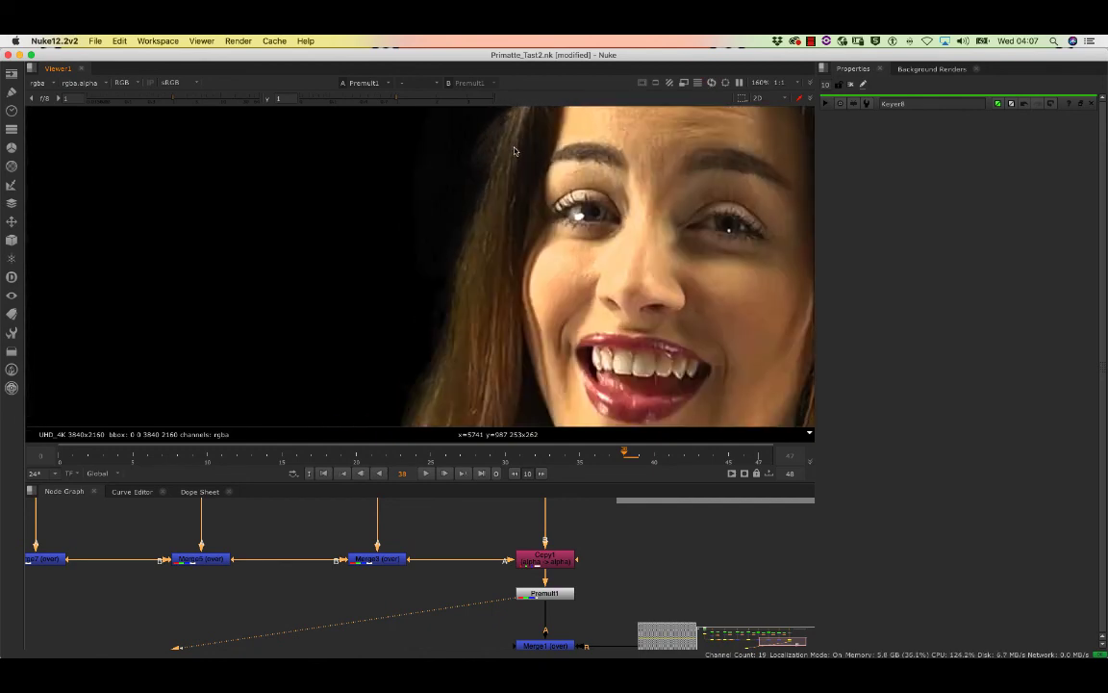
{"action": "scroll", "coordinate": [502, 171], "scroll_direction": "up", "scroll_amount": 2}
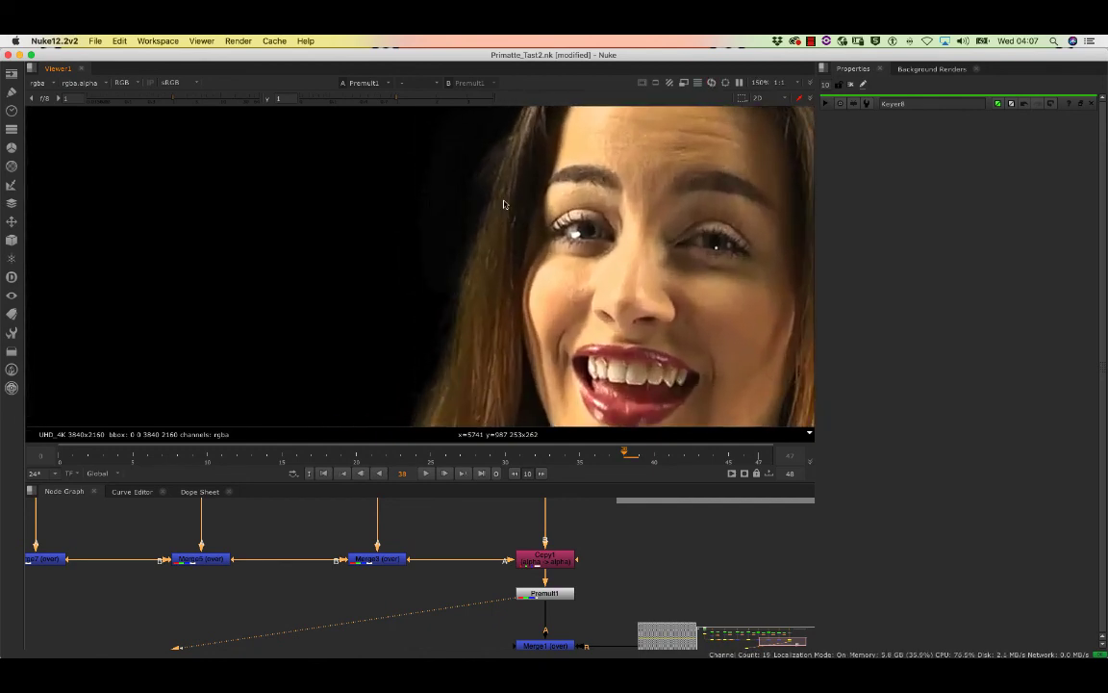
{"action": "scroll", "coordinate": [503, 206], "scroll_direction": "down", "scroll_amount": 2}
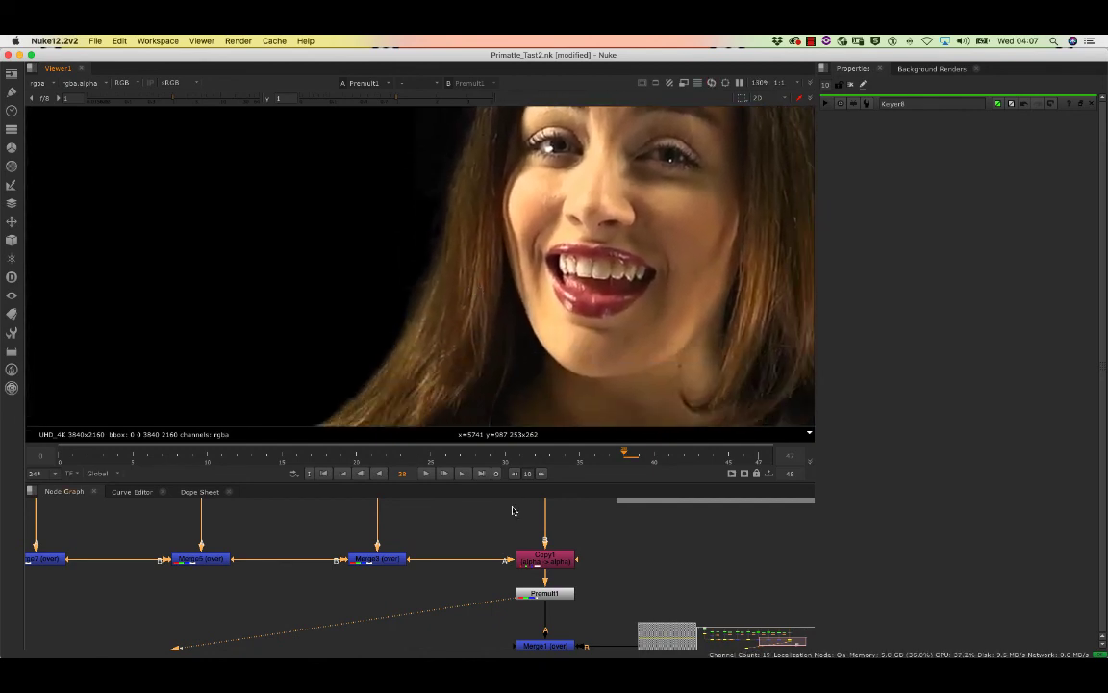
Step: Compare the Merge1 checkerboard composite with the Premult1 output close up along the hair edge, ending on Merge1
{"action": "scroll", "coordinate": [496, 616], "scroll_direction": "down", "scroll_amount": 4}
{"action": "middle_click_drag", "start_coordinate": [489, 594], "coordinate": [480, 567]}
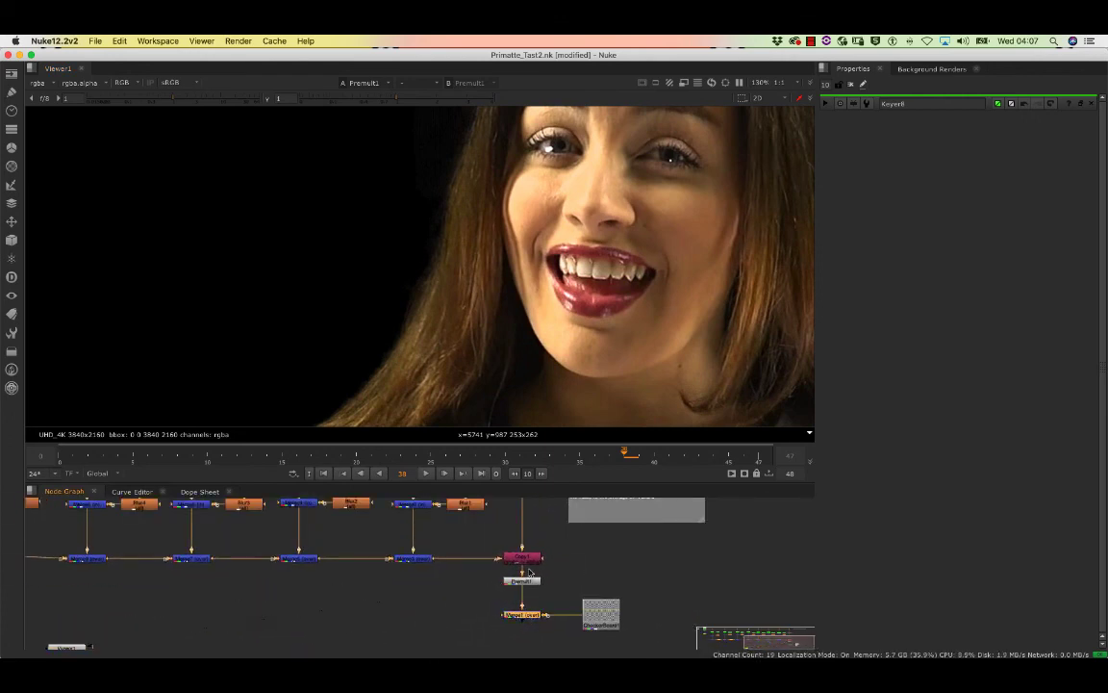
{"action": "key", "text": "1"}
{"action": "middle_click_drag", "start_coordinate": [470, 213], "coordinate": [462, 317]}
{"action": "key", "text": "2"}
{"action": "key", "text": "1"}
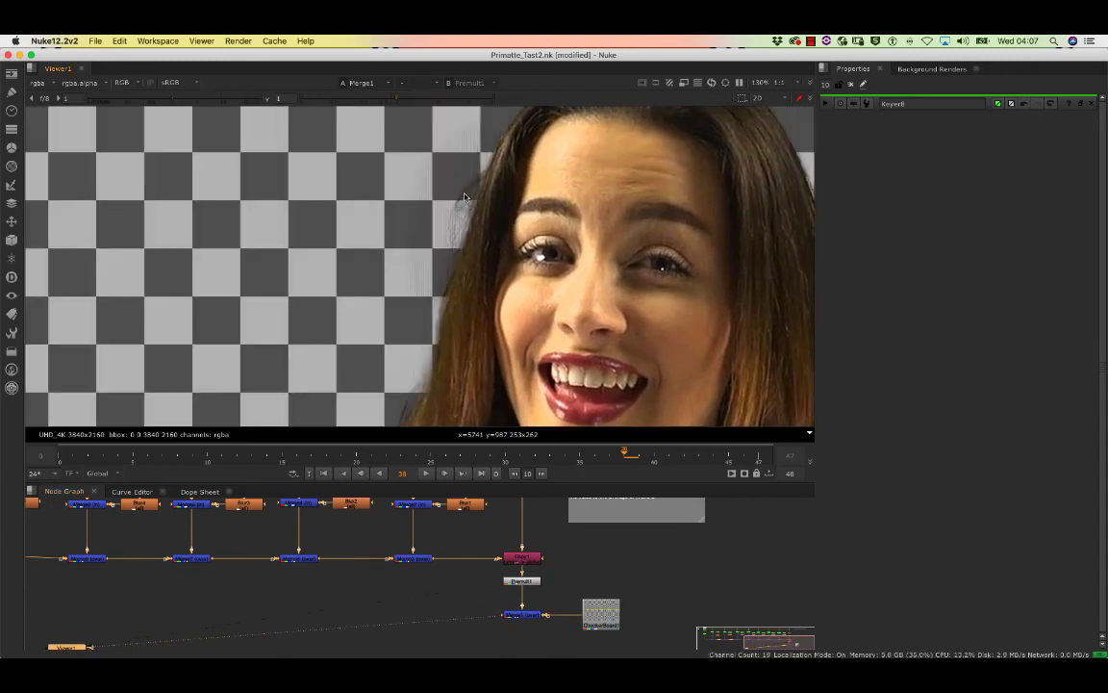
{"action": "key", "text": "2"}
{"action": "key", "text": "1"}
{"action": "scroll", "coordinate": [458, 243], "scroll_direction": "up", "scroll_amount": 5}
{"action": "key", "text": "2"}
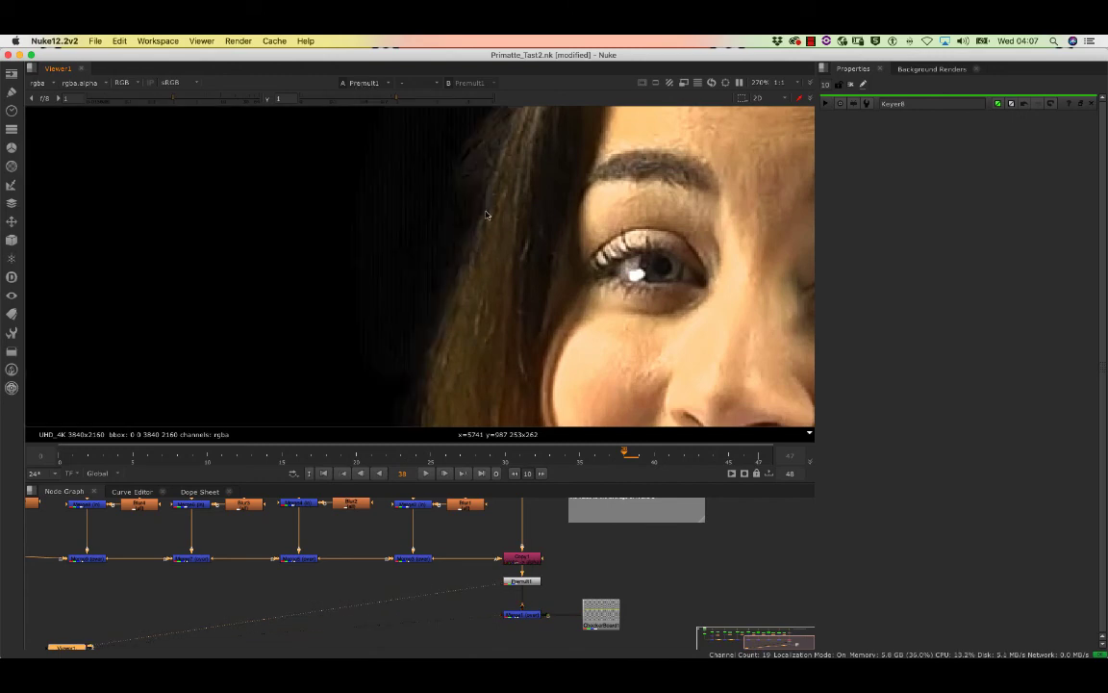
{"action": "key", "text": "1"}
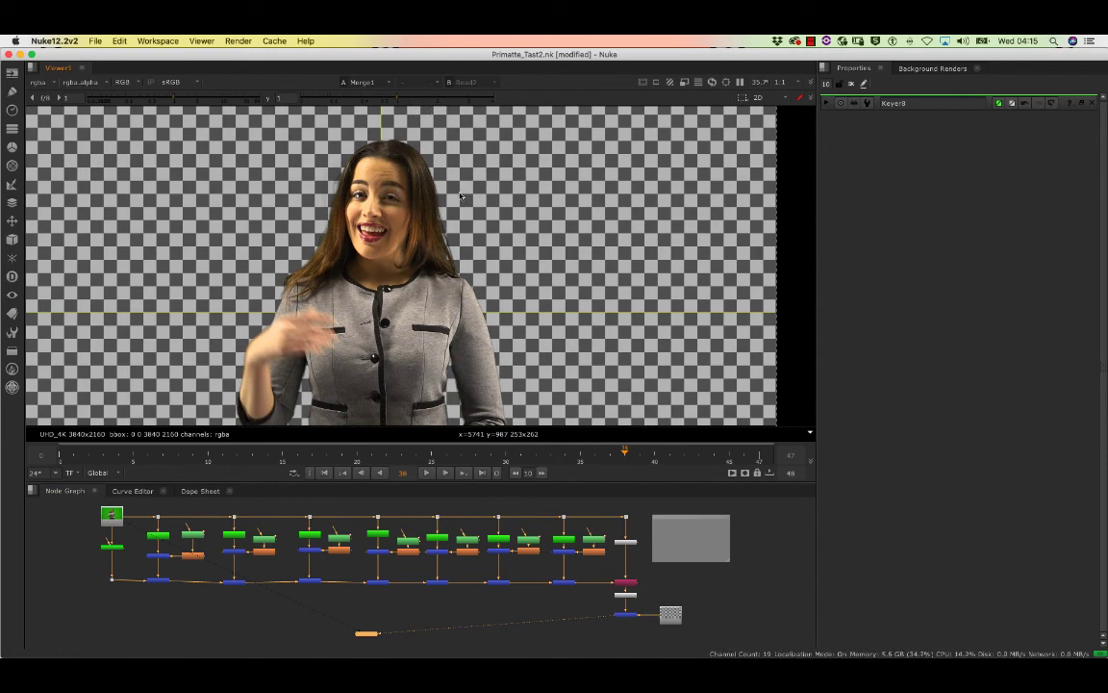
Step: Compare Merge1 with the Read2 plate using the under wipe and shift the split onto the hair beside her neck
{"action": "left_click", "coordinate": [423, 83]}
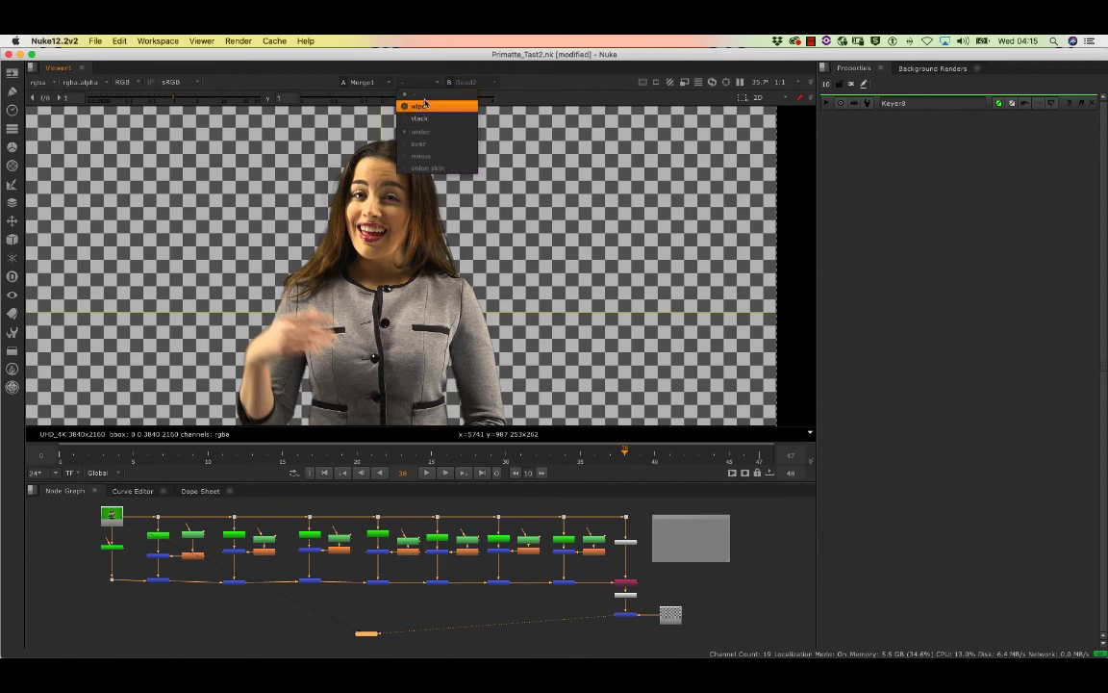
{"action": "left_click", "coordinate": [420, 130]}
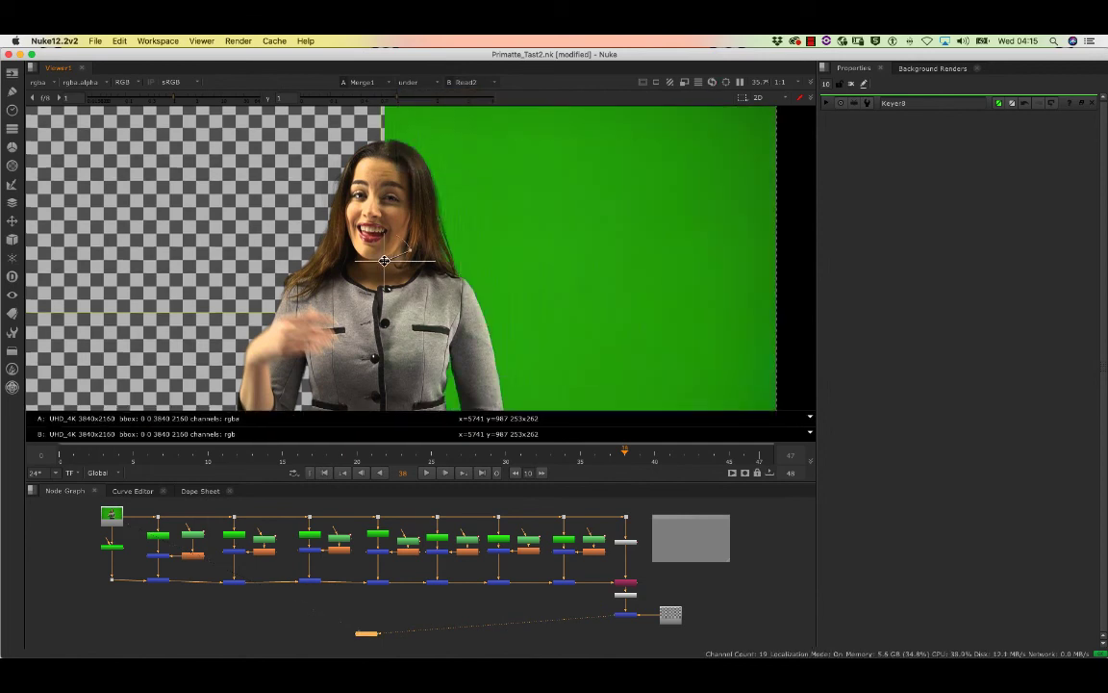
{"action": "scroll", "coordinate": [437, 258], "scroll_direction": "up", "scroll_amount": 5}
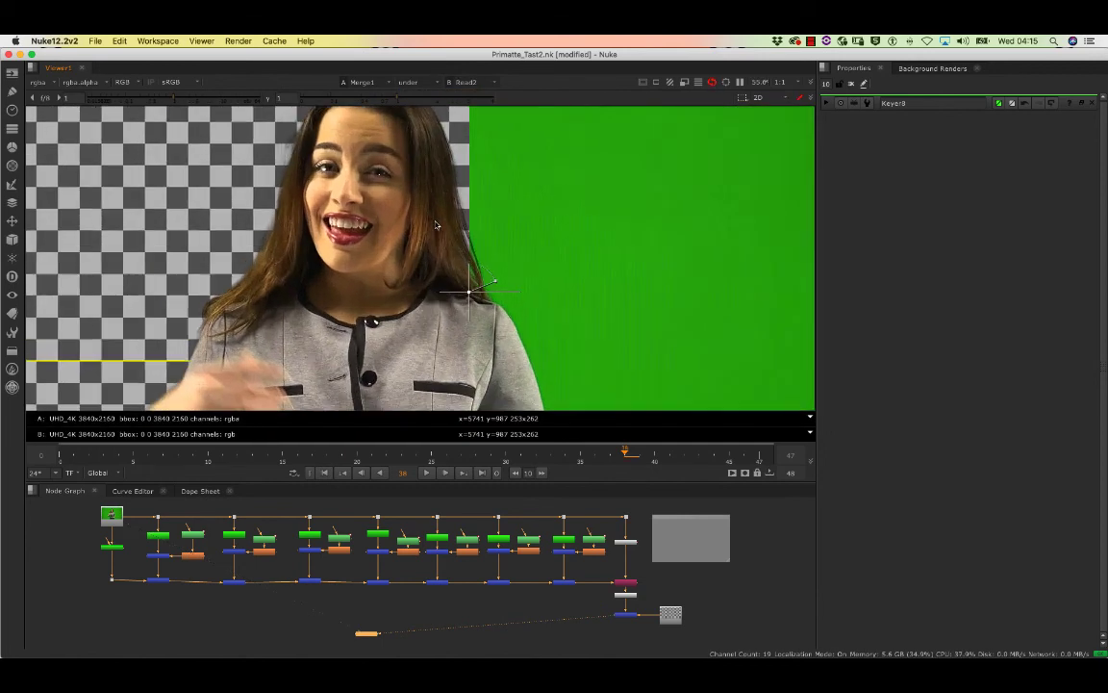
{"action": "scroll", "coordinate": [476, 248], "scroll_direction": "up", "scroll_amount": 3}
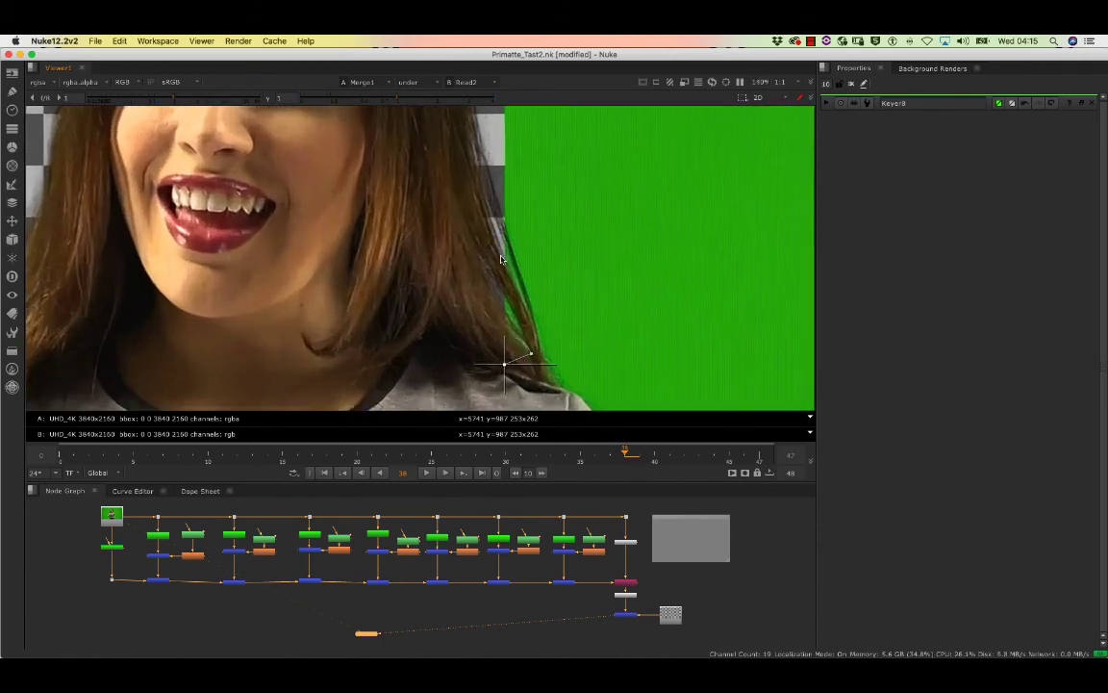
{"action": "left_click_drag", "start_coordinate": [511, 364], "coordinate": [493, 332]}
{"action": "scroll", "coordinate": [525, 238], "scroll_direction": "up", "scroll_amount": 1}
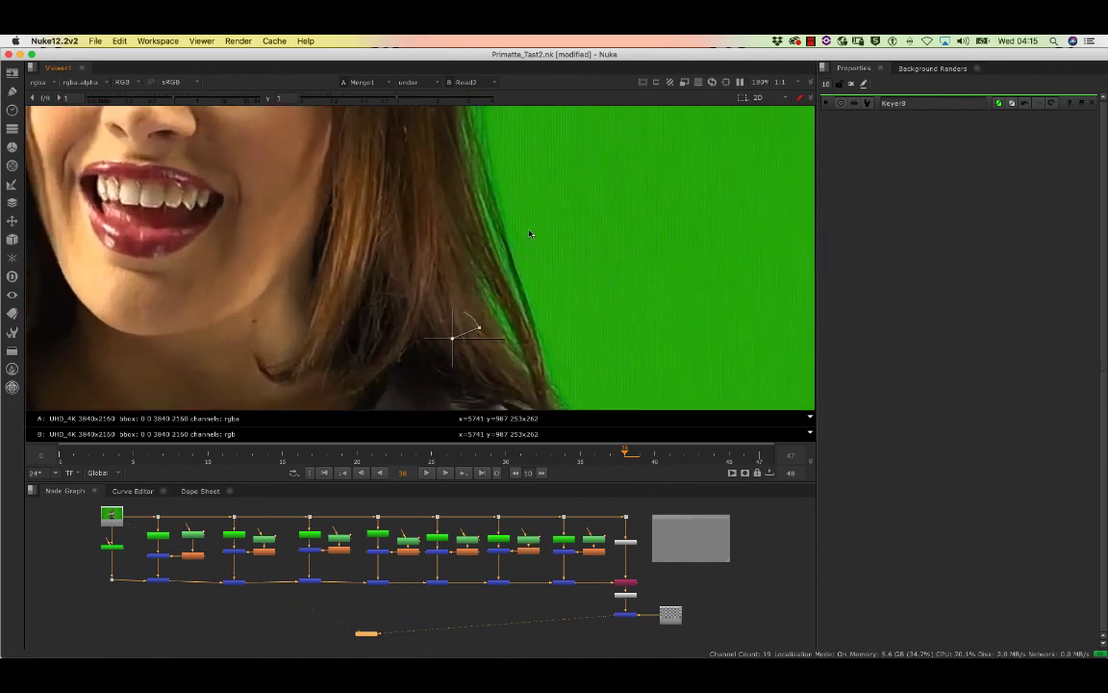
Step: Examine the original green screen beside the hair at high magnification, checking the vertical line pattern in the plate
{"action": "scroll", "coordinate": [529, 233], "scroll_direction": "down", "scroll_amount": 2}
{"action": "middle_click_drag", "start_coordinate": [520, 199], "coordinate": [500, 290]}
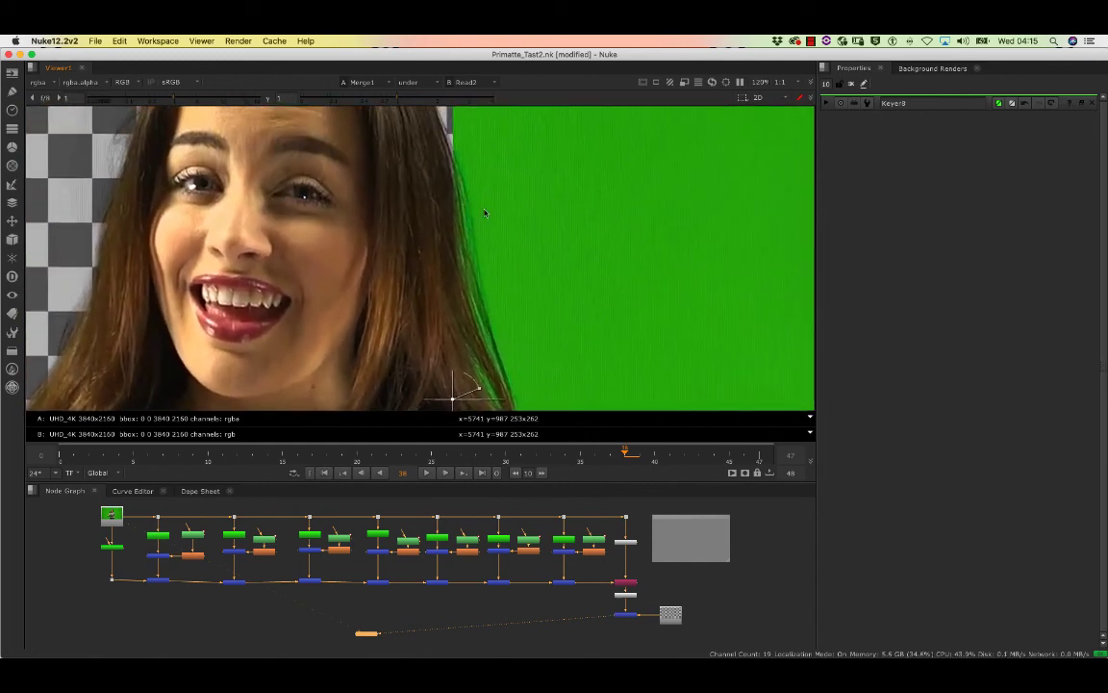
{"action": "scroll", "coordinate": [575, 204], "scroll_direction": "up", "scroll_amount": 3}
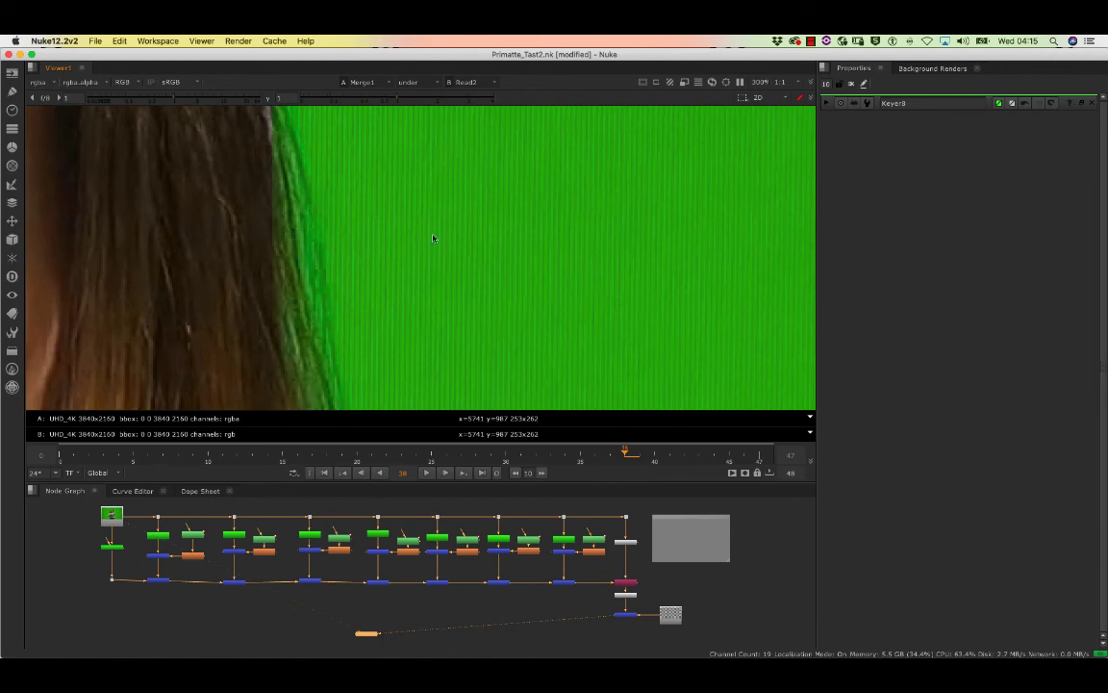
{"action": "scroll", "coordinate": [433, 238], "scroll_direction": "up", "scroll_amount": 3}
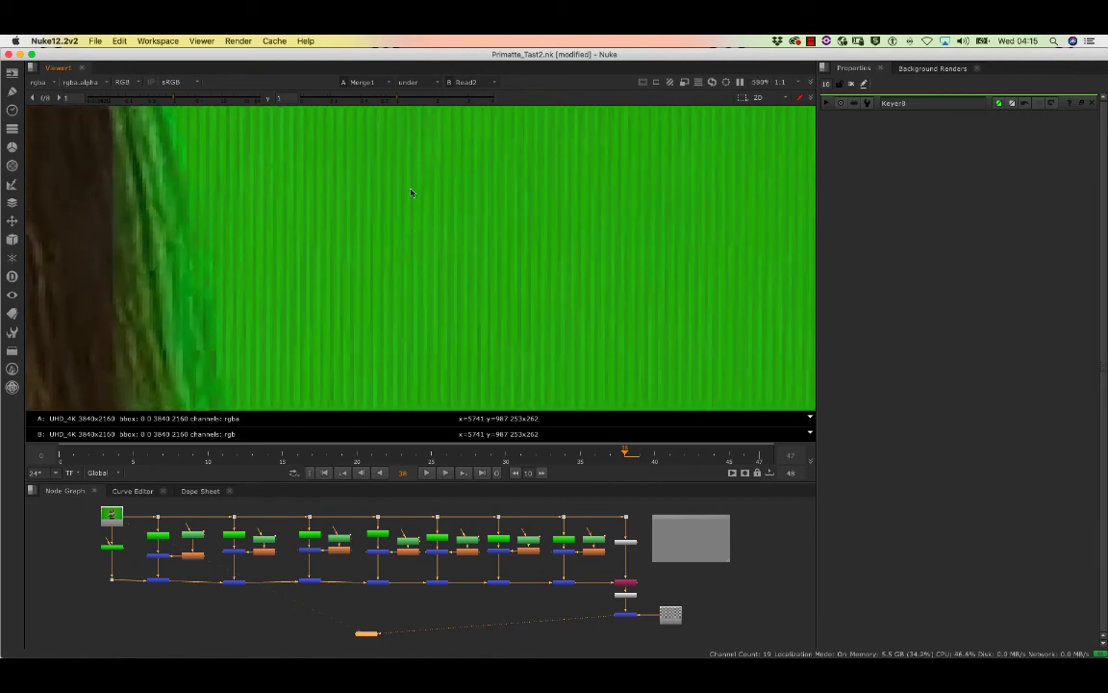
{"action": "scroll", "coordinate": [450, 188], "scroll_direction": "down", "scroll_amount": 1}
{"action": "scroll", "coordinate": [456, 181], "scroll_direction": "up", "scroll_amount": 2}
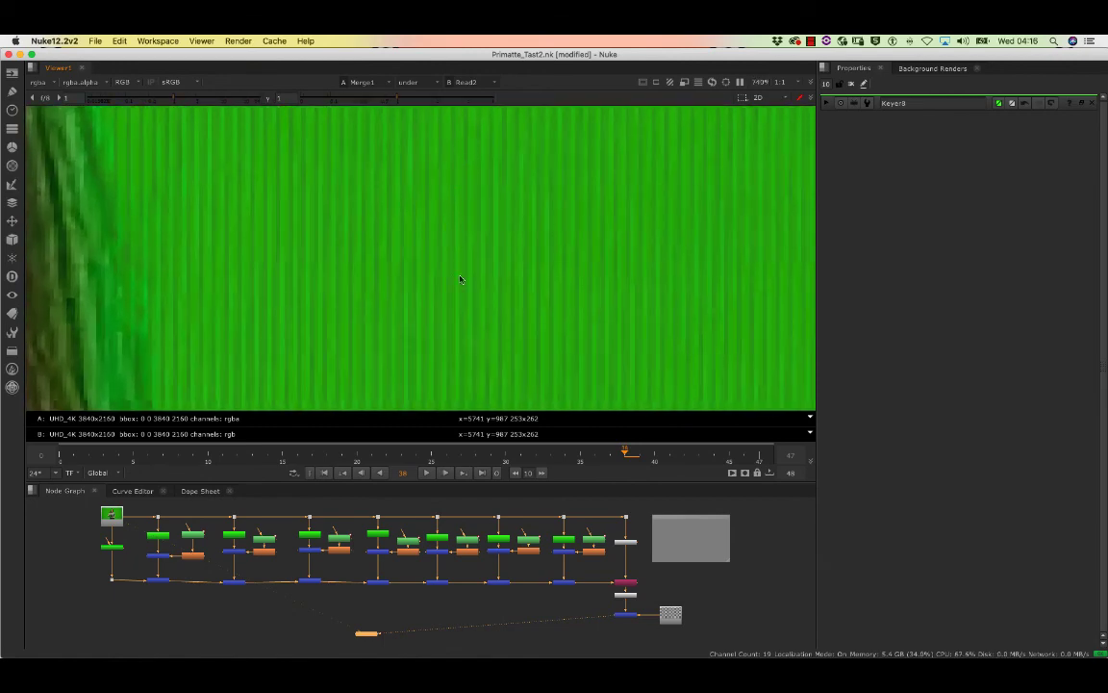
{"action": "scroll", "coordinate": [460, 279], "scroll_direction": "down", "scroll_amount": 8}
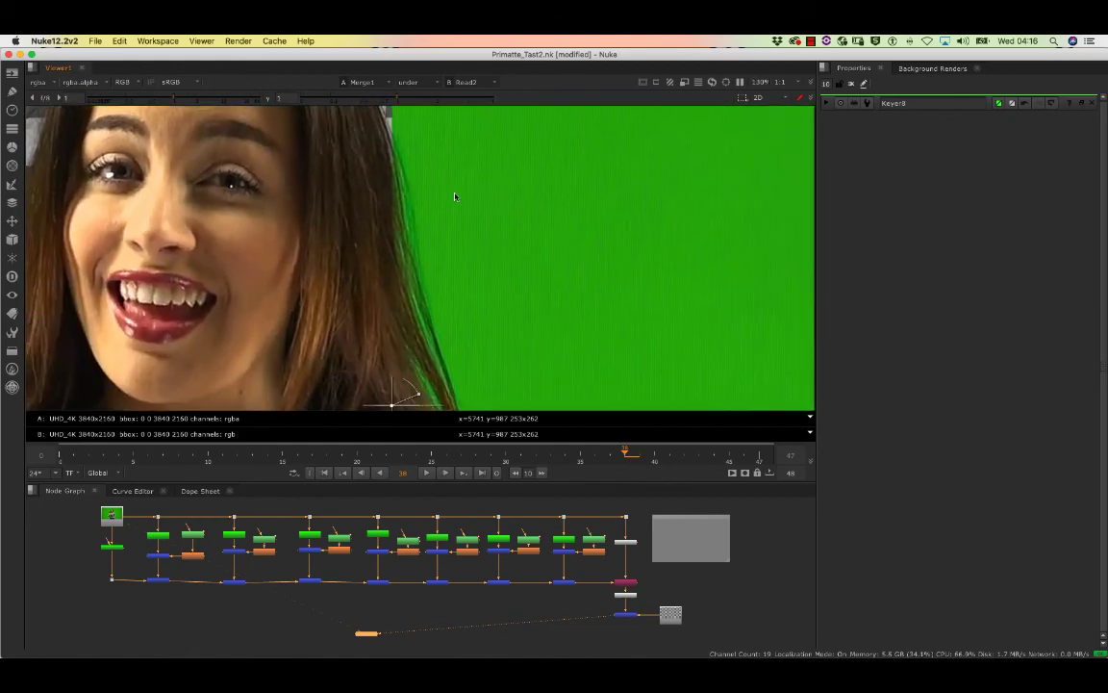
{"action": "scroll", "coordinate": [454, 200], "scroll_direction": "down", "scroll_amount": 3}
{"action": "scroll", "coordinate": [460, 189], "scroll_direction": "down", "scroll_amount": 2}
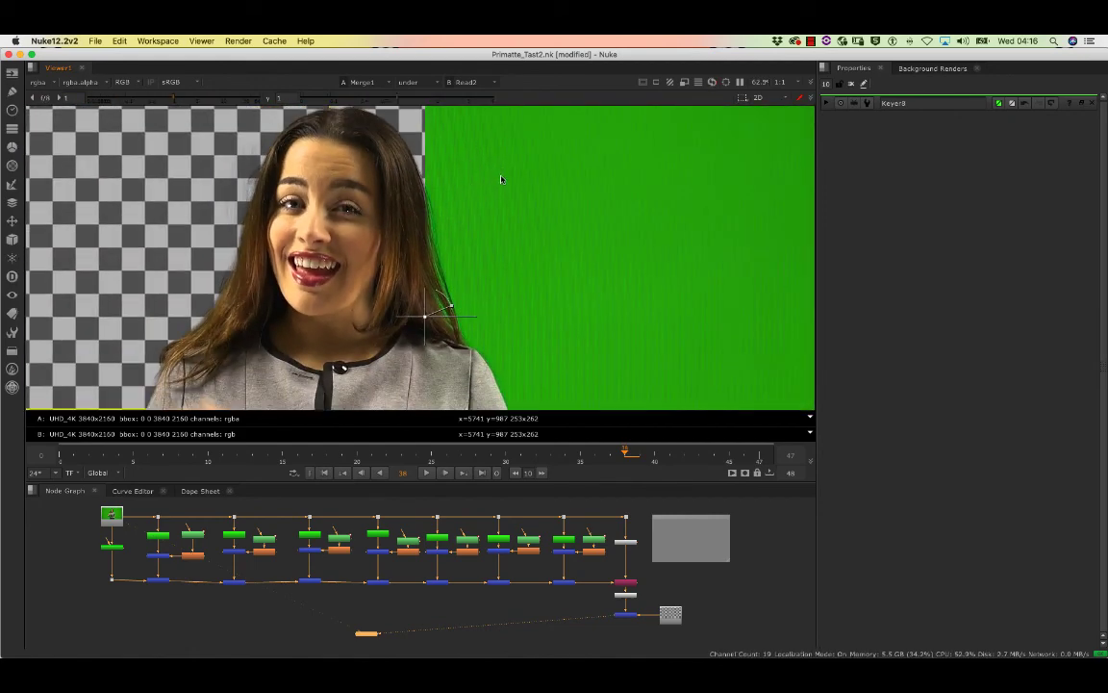
Step: Move the comparison split inward across the hair beside her face and inspect the fine strands against the original plate
{"action": "scroll", "coordinate": [510, 175], "scroll_direction": "up", "scroll_amount": 3}
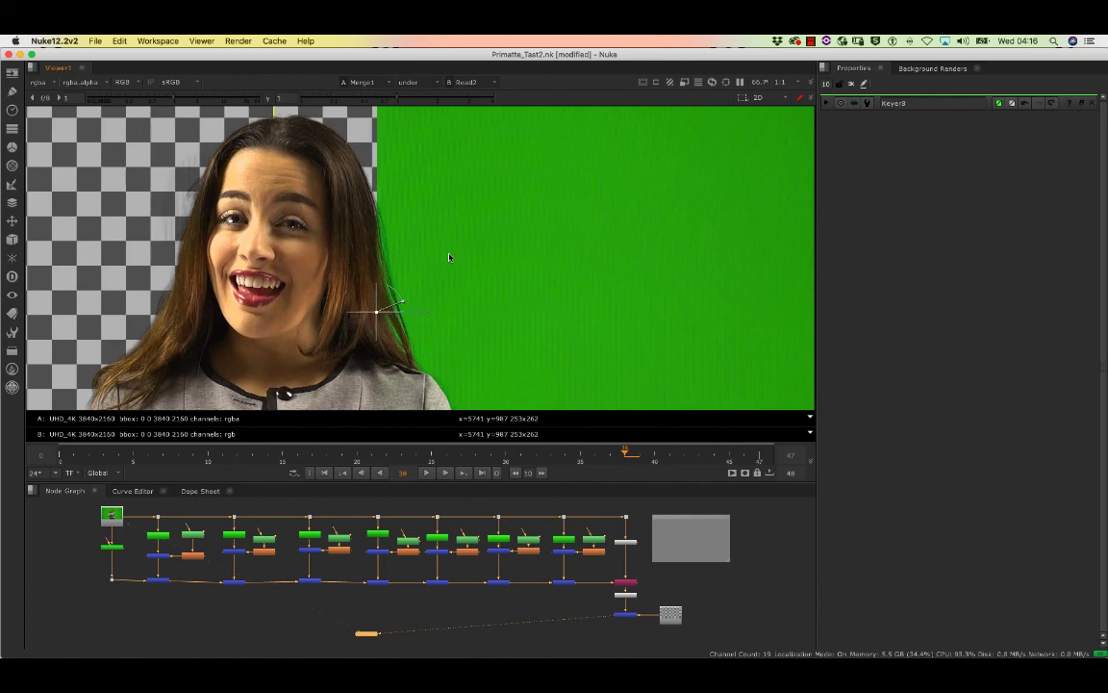
{"action": "scroll", "coordinate": [485, 227], "scroll_direction": "up", "scroll_amount": 4}
{"action": "scroll", "coordinate": [458, 250], "scroll_direction": "down", "scroll_amount": 5}
{"action": "scroll", "coordinate": [405, 252], "scroll_direction": "up", "scroll_amount": 3}
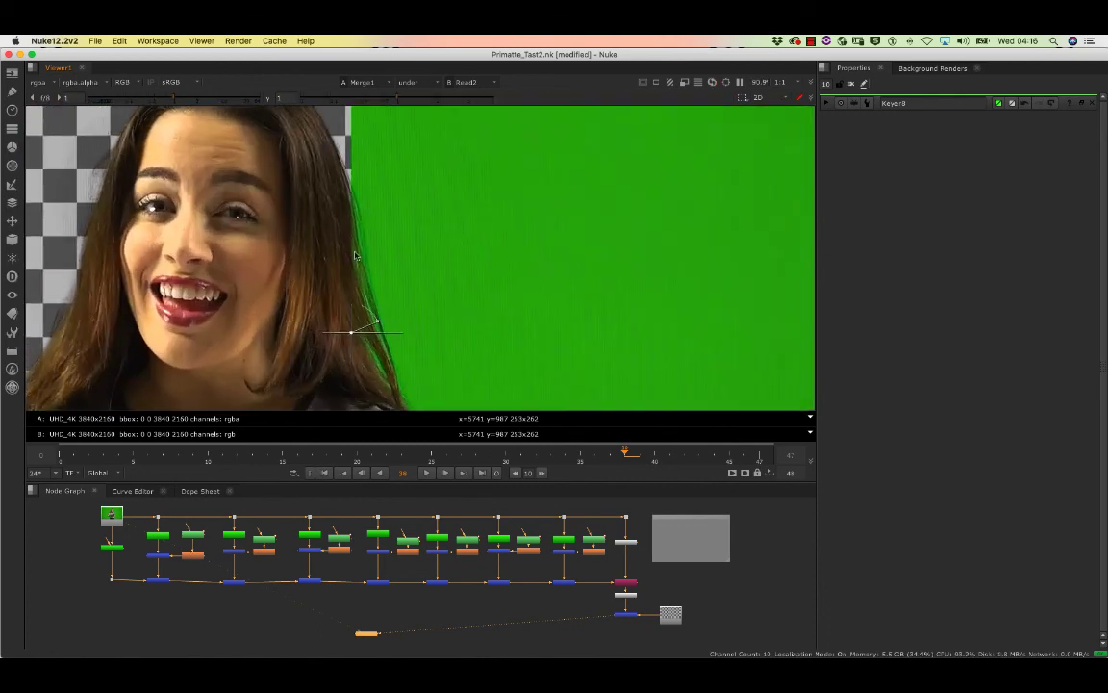
{"action": "left_click_drag", "start_coordinate": [354, 331], "coordinate": [317, 302]}
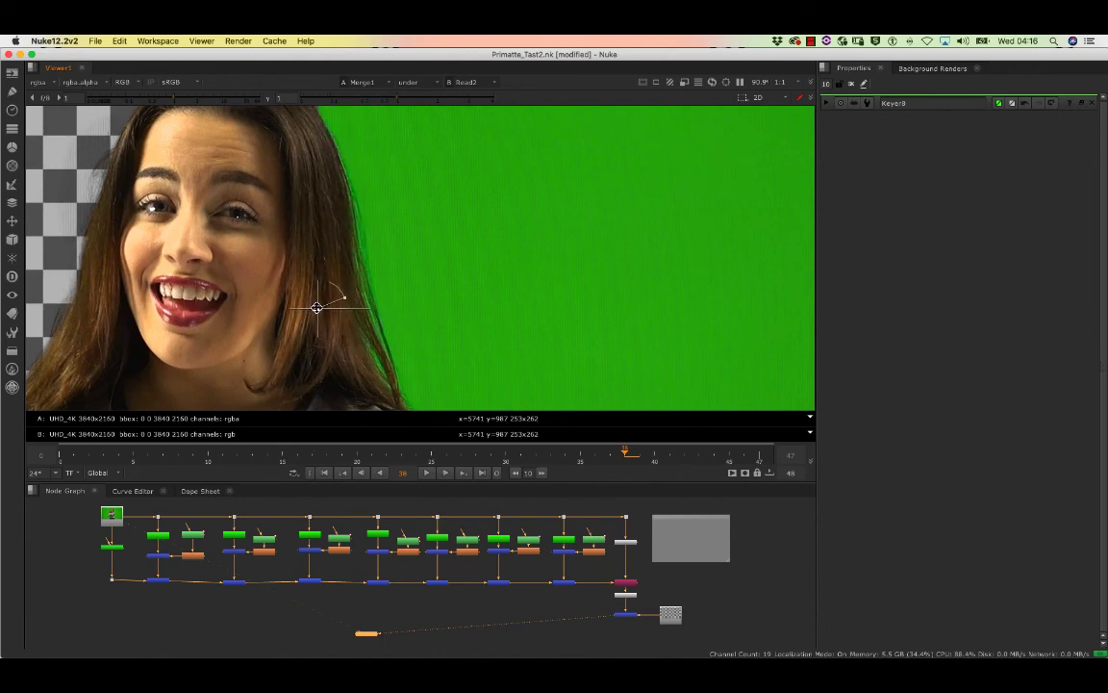
{"action": "middle_click_drag", "start_coordinate": [317, 303], "coordinate": [408, 349]}
{"action": "left_click_drag", "start_coordinate": [392, 361], "coordinate": [314, 334]}
{"action": "middle_click_drag", "start_coordinate": [334, 279], "coordinate": [392, 308]}
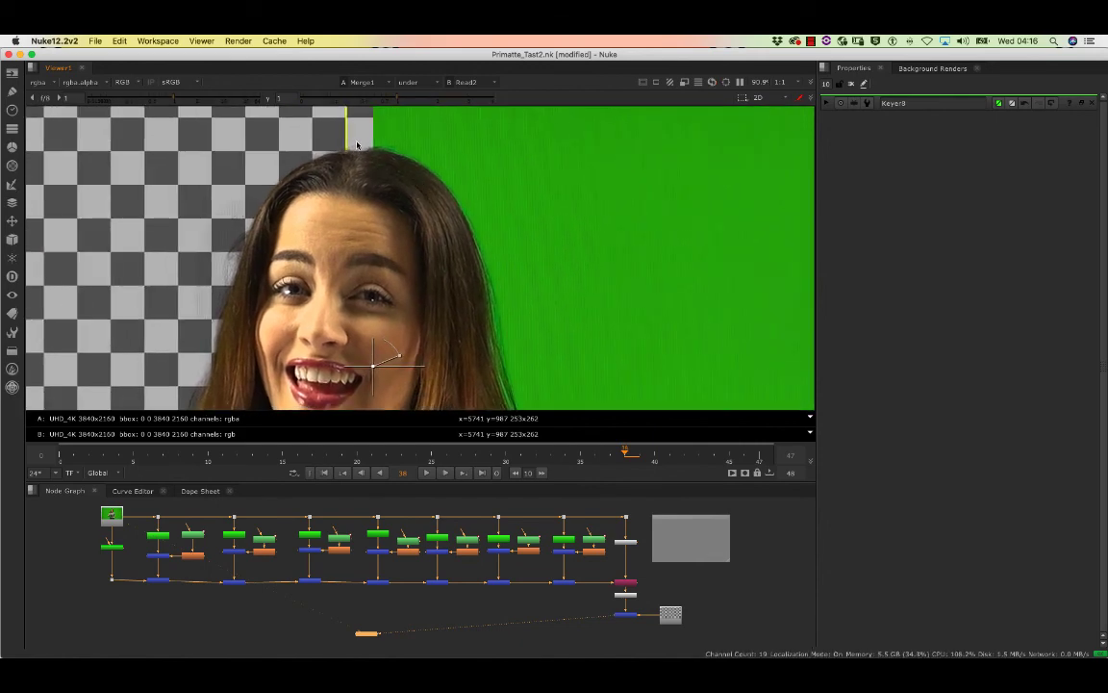
Step: Move the comparison split past the opposite side of her hair to inspect the plate, and turn the viewer comparison off
{"action": "scroll", "coordinate": [356, 145], "scroll_direction": "up", "scroll_amount": 3}
{"action": "scroll", "coordinate": [364, 282], "scroll_direction": "down", "scroll_amount": 5}
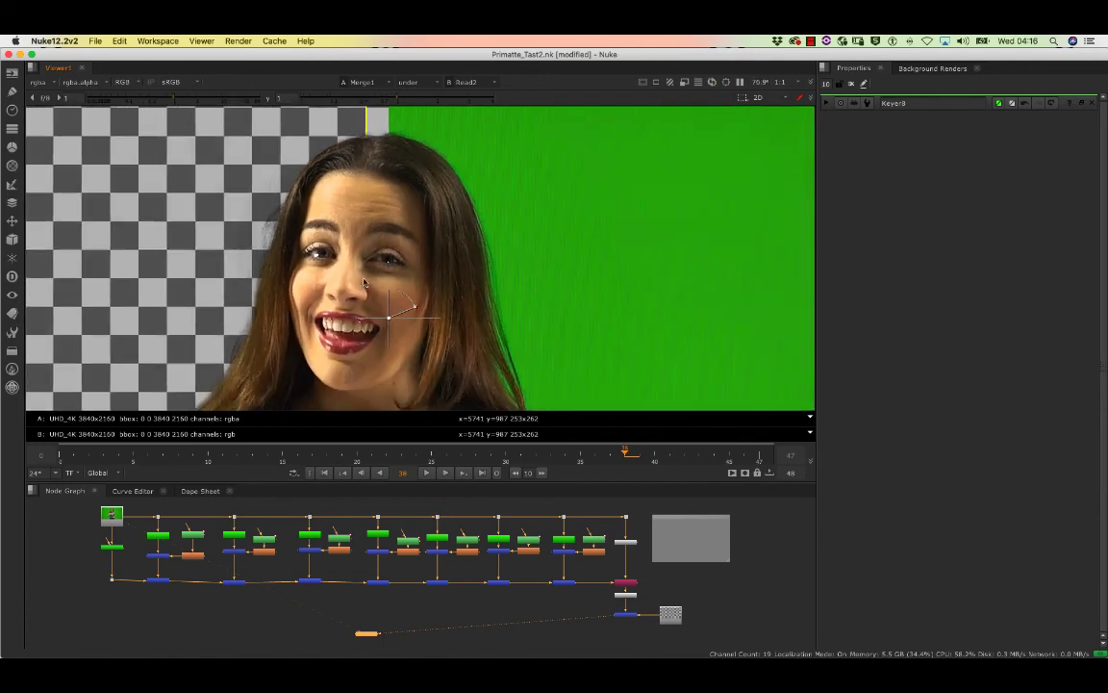
{"action": "left_click_drag", "start_coordinate": [384, 322], "coordinate": [145, 313]}
{"action": "scroll", "coordinate": [254, 247], "scroll_direction": "up", "scroll_amount": 2}
{"action": "scroll", "coordinate": [337, 147], "scroll_direction": "down", "scroll_amount": 4}
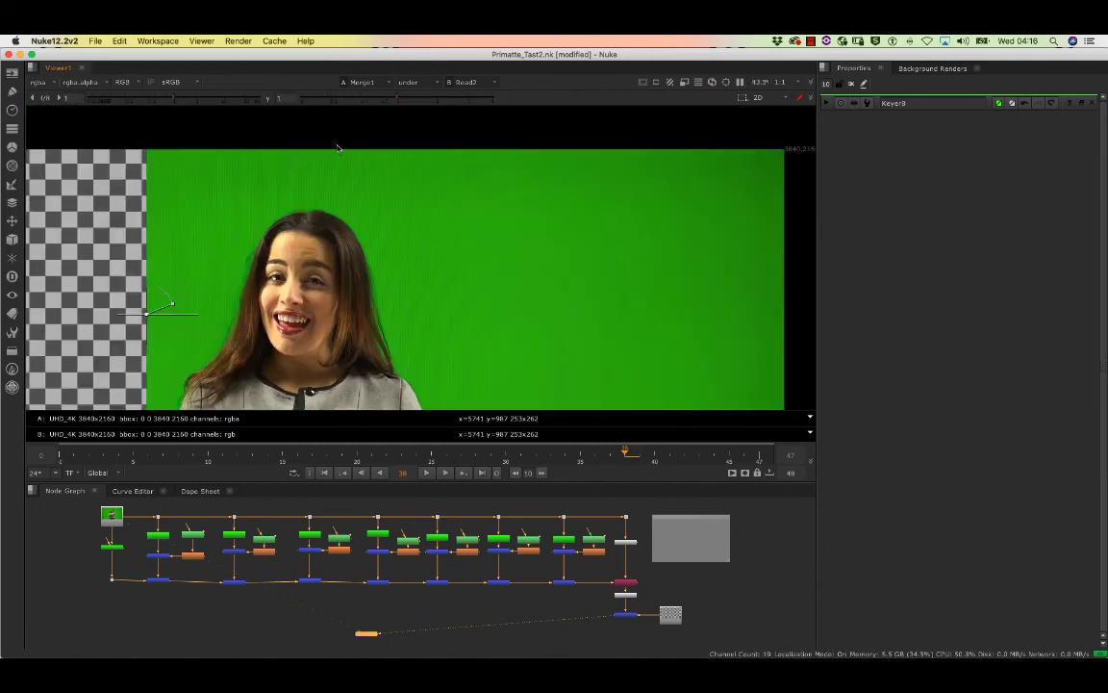
{"action": "left_click", "coordinate": [425, 83]}
{"action": "left_click", "coordinate": [404, 93]}
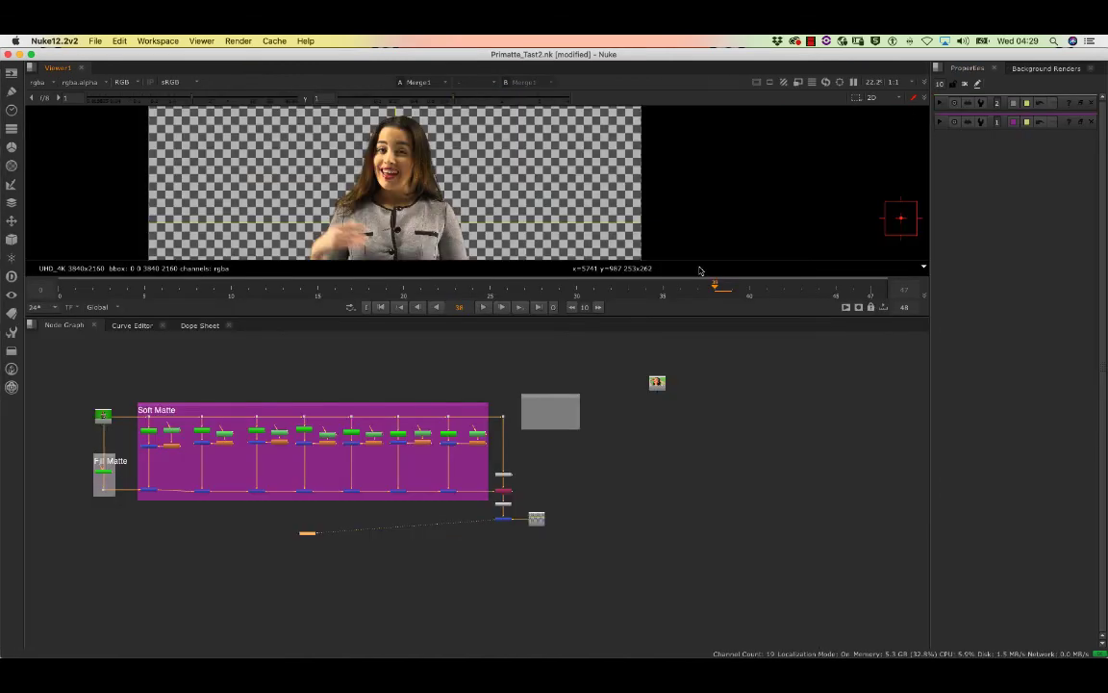
Step: Examine the node graph's Soft Matte and Fill Matte backdrops and the nodes grouped inside them
{"action": "scroll", "coordinate": [239, 447], "scroll_direction": "up", "scroll_amount": 5}
{"action": "scroll", "coordinate": [250, 444], "scroll_direction": "down", "scroll_amount": 3}
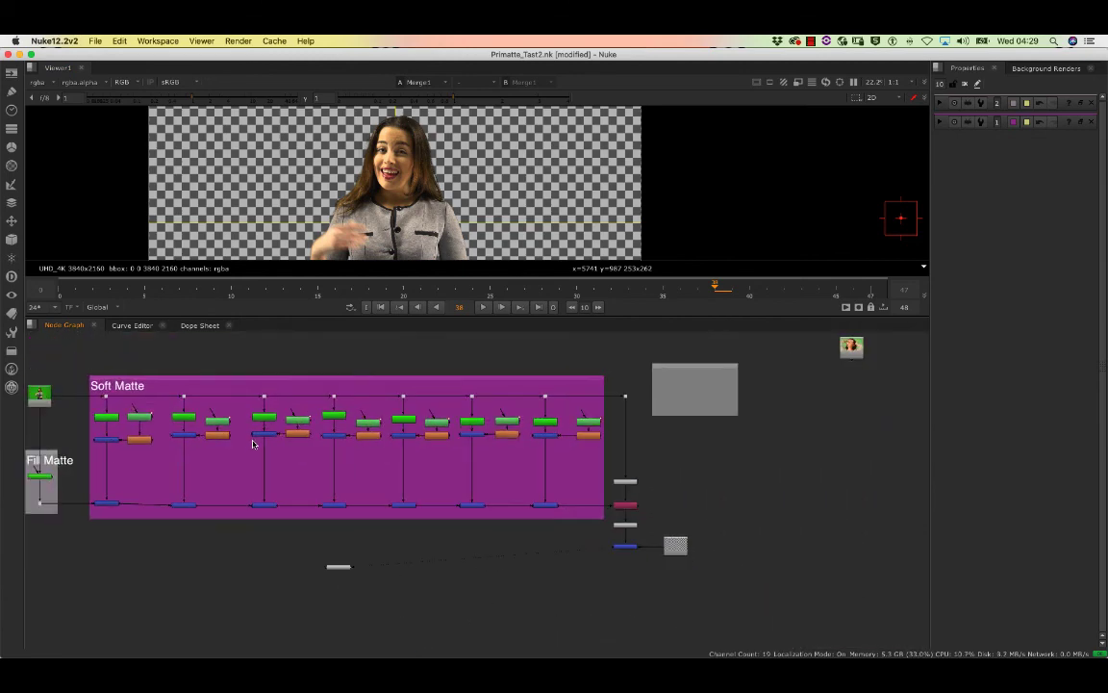
{"action": "scroll", "coordinate": [253, 445], "scroll_direction": "up", "scroll_amount": 2}
{"action": "middle_click_drag", "start_coordinate": [254, 444], "coordinate": [407, 434]}
{"action": "scroll", "coordinate": [408, 435], "scroll_direction": "up", "scroll_amount": 3}
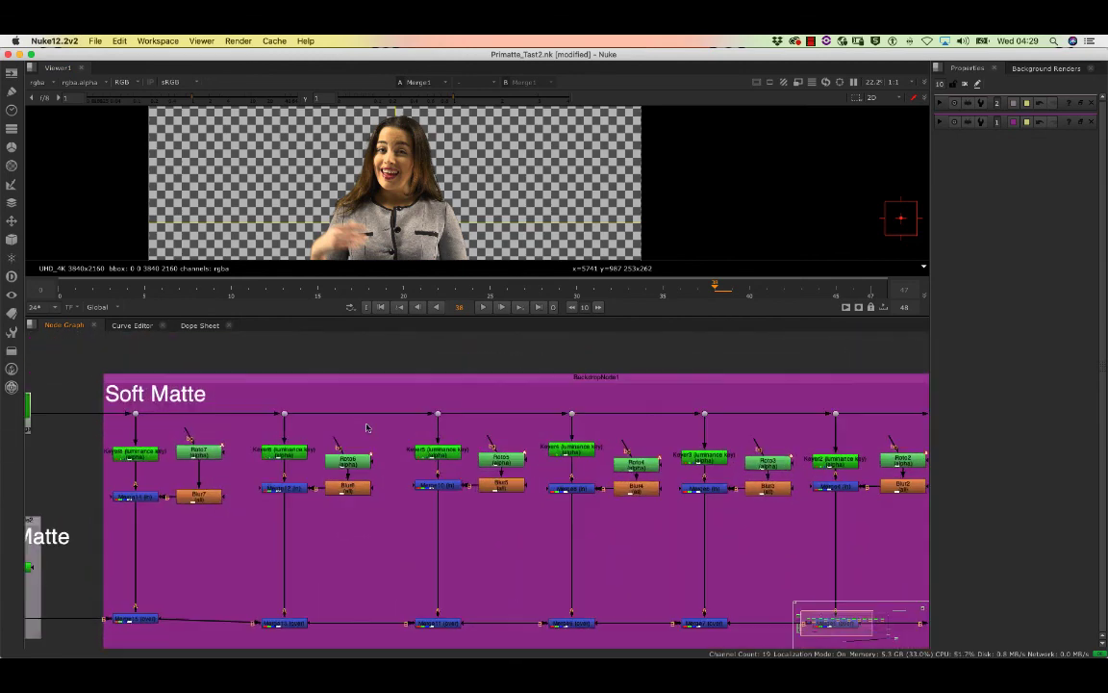
{"action": "scroll", "coordinate": [367, 428], "scroll_direction": "down", "scroll_amount": 3}
{"action": "middle_click_drag", "start_coordinate": [218, 510], "coordinate": [237, 452]}
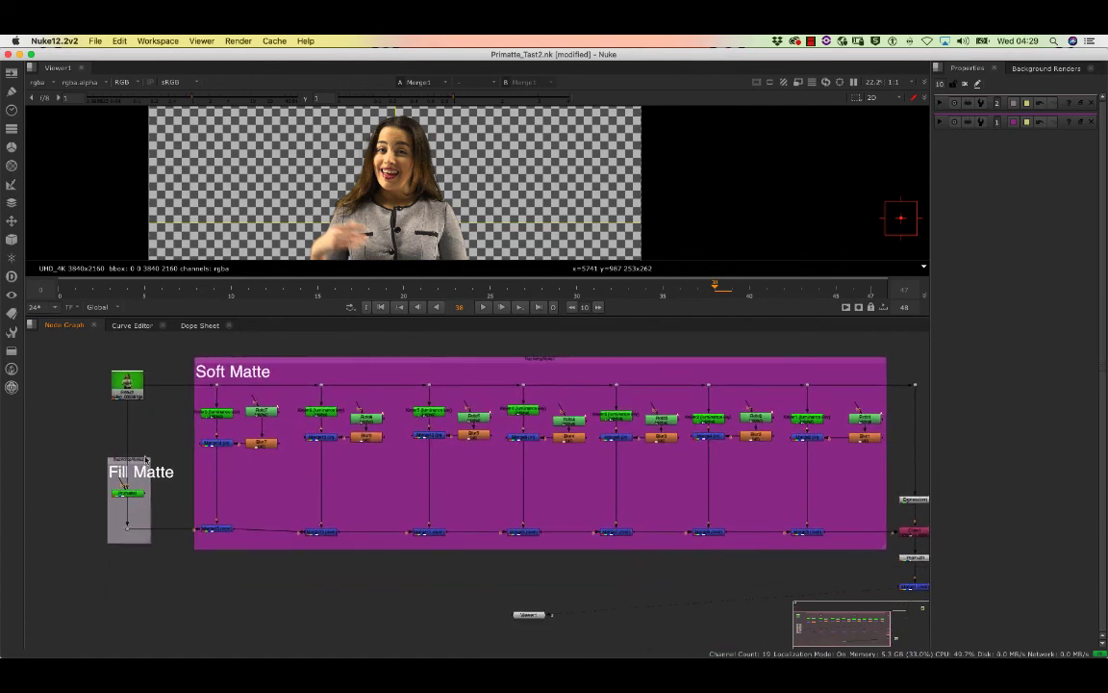
Step: Open the properties of the Primatte1 node in the Fill Matte backdrop and slightly widen the properties area
{"action": "scroll", "coordinate": [148, 478], "scroll_direction": "up", "scroll_amount": 3}
{"action": "double_click", "coordinate": [118, 507]}
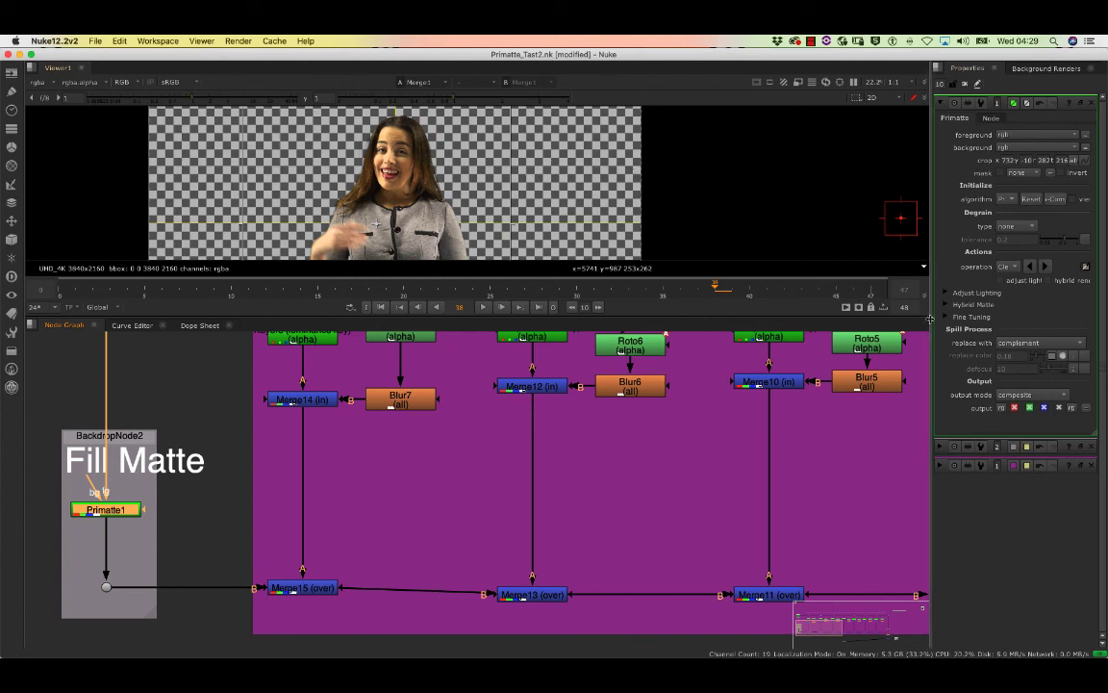
{"action": "mouse_move", "coordinate": [930, 317]}
{"action": "left_mouse_down"}
{"action": "mouse_move", "coordinate": [838, 288]}
{"action": "mouse_move", "coordinate": [839, 309]}
{"action": "mouse_move", "coordinate": [803, 310]}
{"action": "mouse_move", "coordinate": [929, 329]}
{"action": "left_mouse_up"}
Step: Examine the Soft Matte backdrop's branches of luminance keyers, rotos, blurs and merges, and their link to the Fill Matte
{"action": "scroll", "coordinate": [276, 451], "scroll_direction": "down", "scroll_amount": 4}
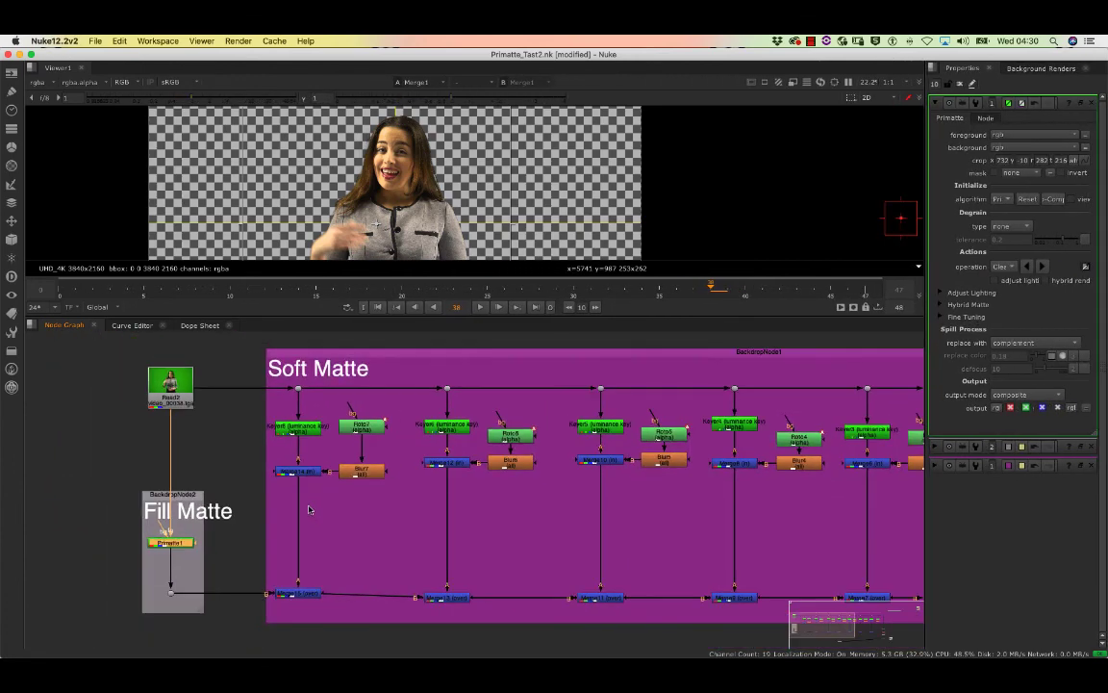
{"action": "middle_click_drag", "start_coordinate": [306, 453], "coordinate": [220, 459]}
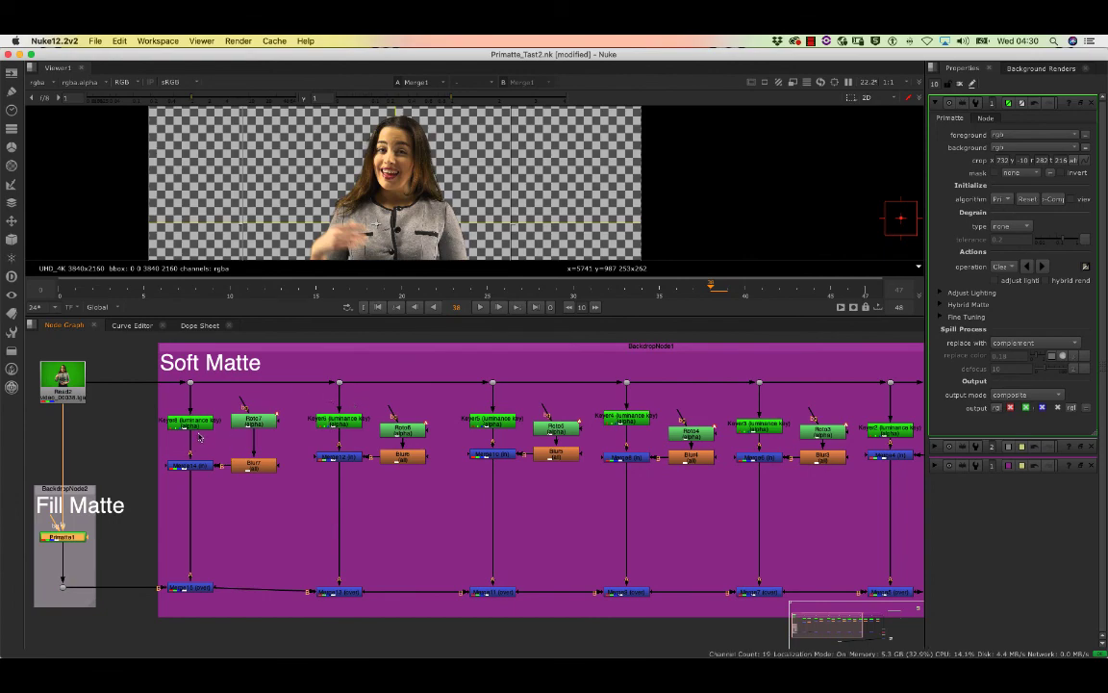
{"action": "scroll", "coordinate": [226, 440], "scroll_direction": "up", "scroll_amount": 3}
{"action": "scroll", "coordinate": [219, 425], "scroll_direction": "down", "scroll_amount": 5}
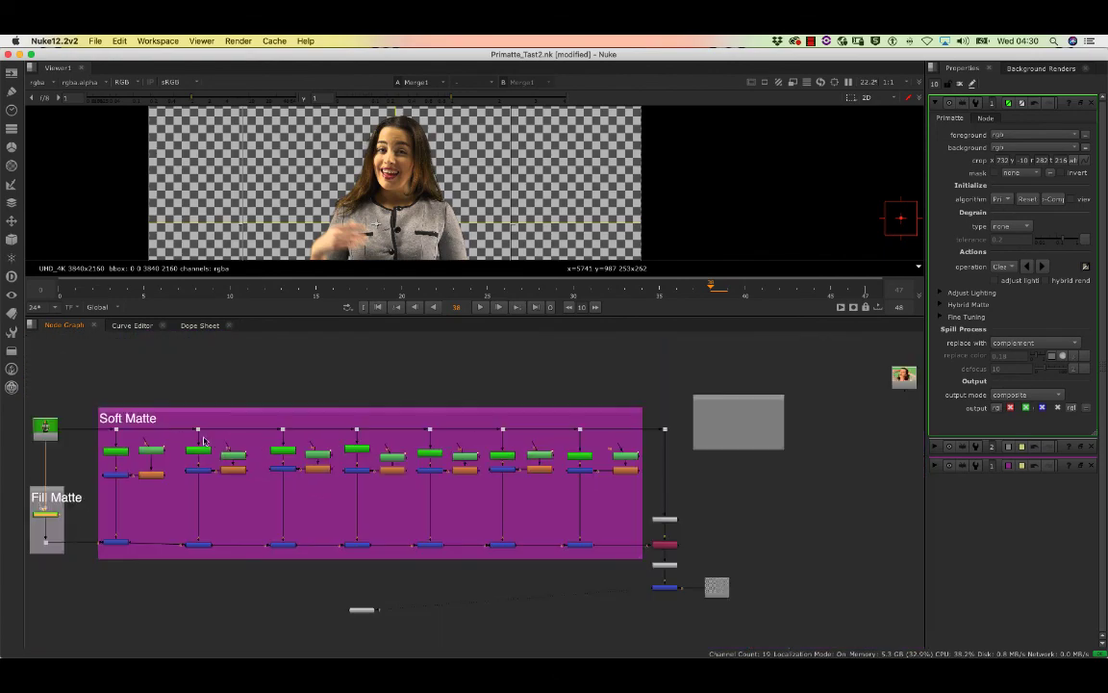
{"action": "scroll", "coordinate": [230, 473], "scroll_direction": "up", "scroll_amount": 5}
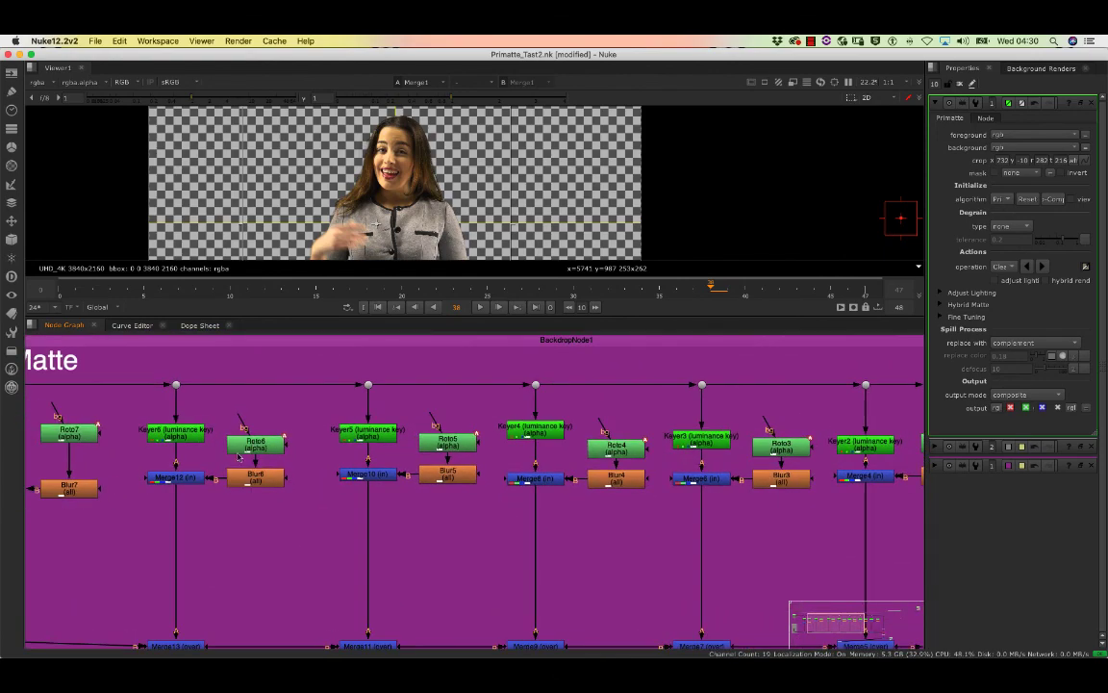
{"action": "scroll", "coordinate": [311, 463], "scroll_direction": "down", "scroll_amount": 5}
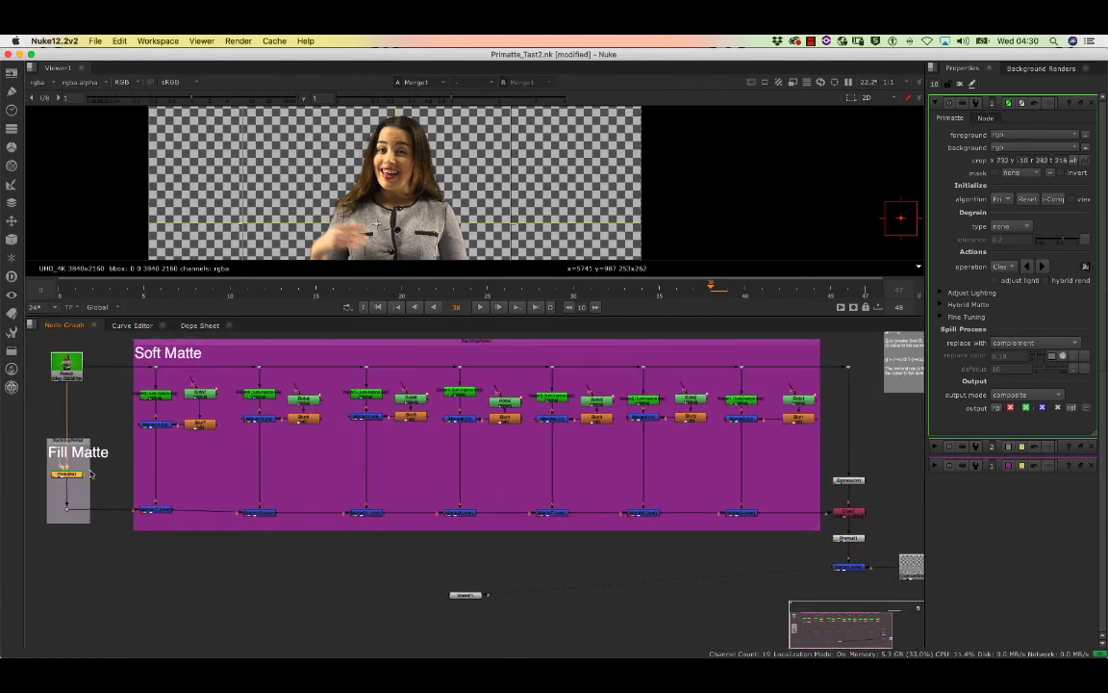
{"action": "scroll", "coordinate": [159, 427], "scroll_direction": "up", "scroll_amount": 3}
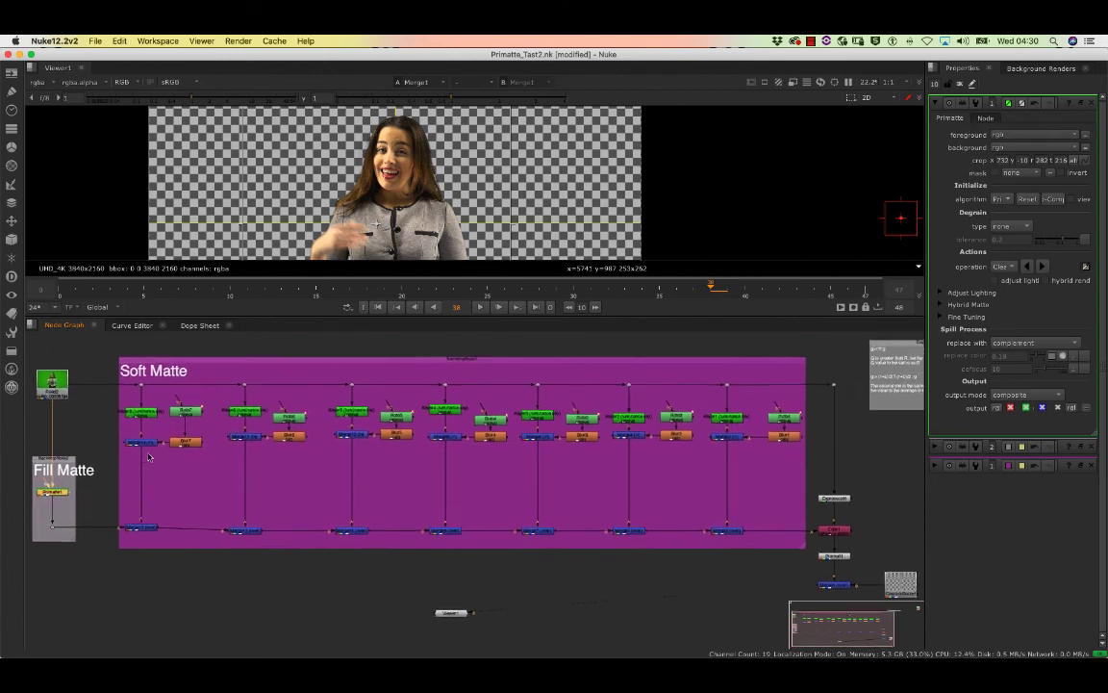
{"action": "middle_click_drag", "start_coordinate": [149, 441], "coordinate": [109, 459]}
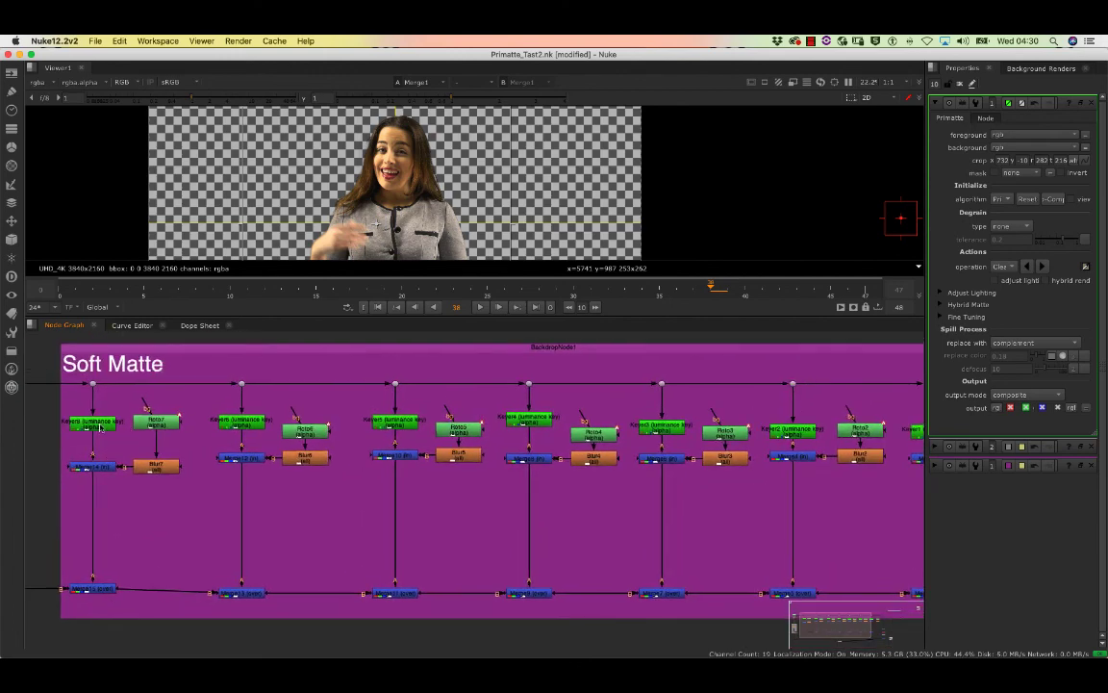
{"action": "scroll", "coordinate": [114, 430], "scroll_direction": "up", "scroll_amount": 3}
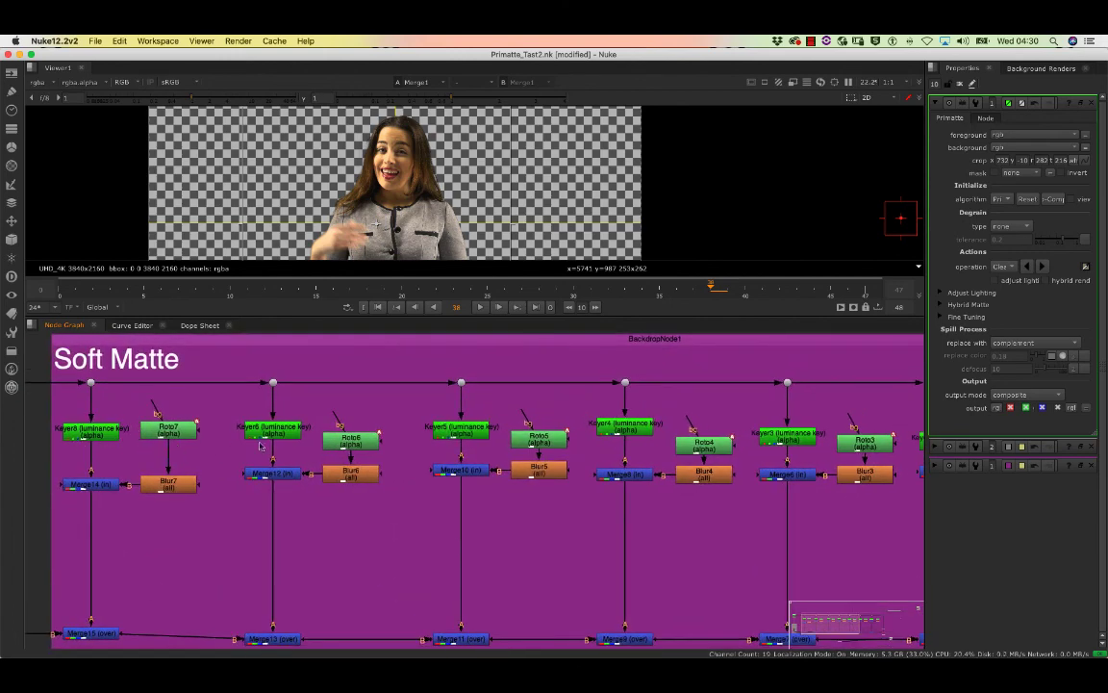
{"action": "scroll", "coordinate": [260, 446], "scroll_direction": "down", "scroll_amount": 5}
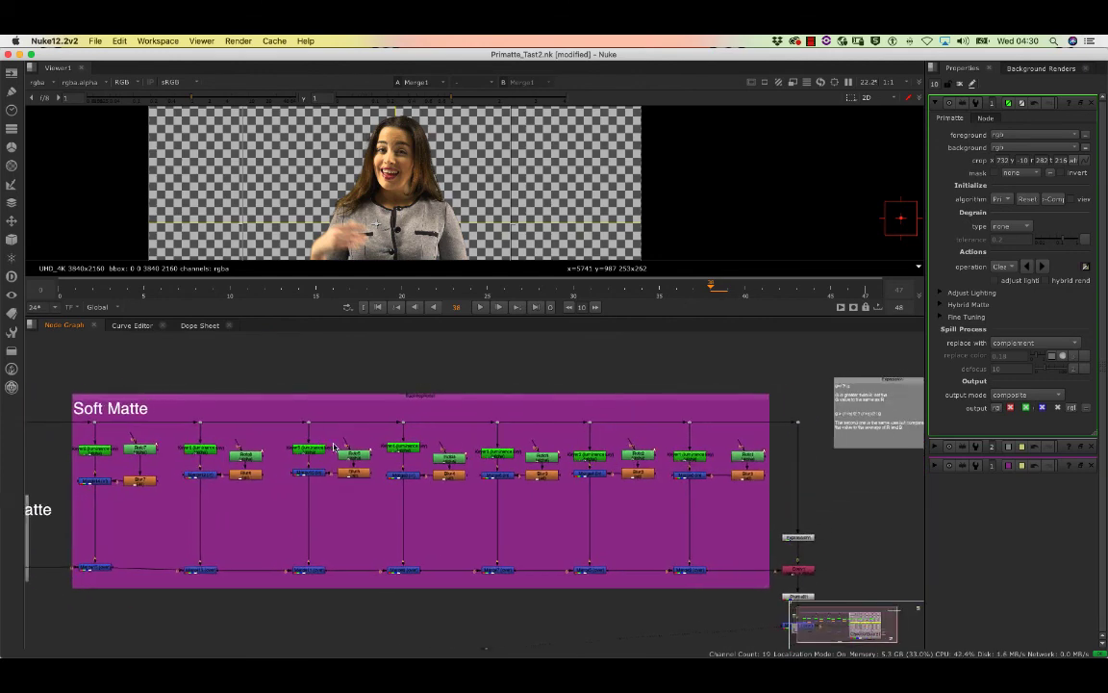
{"action": "middle_click_drag", "start_coordinate": [334, 447], "coordinate": [332, 447]}
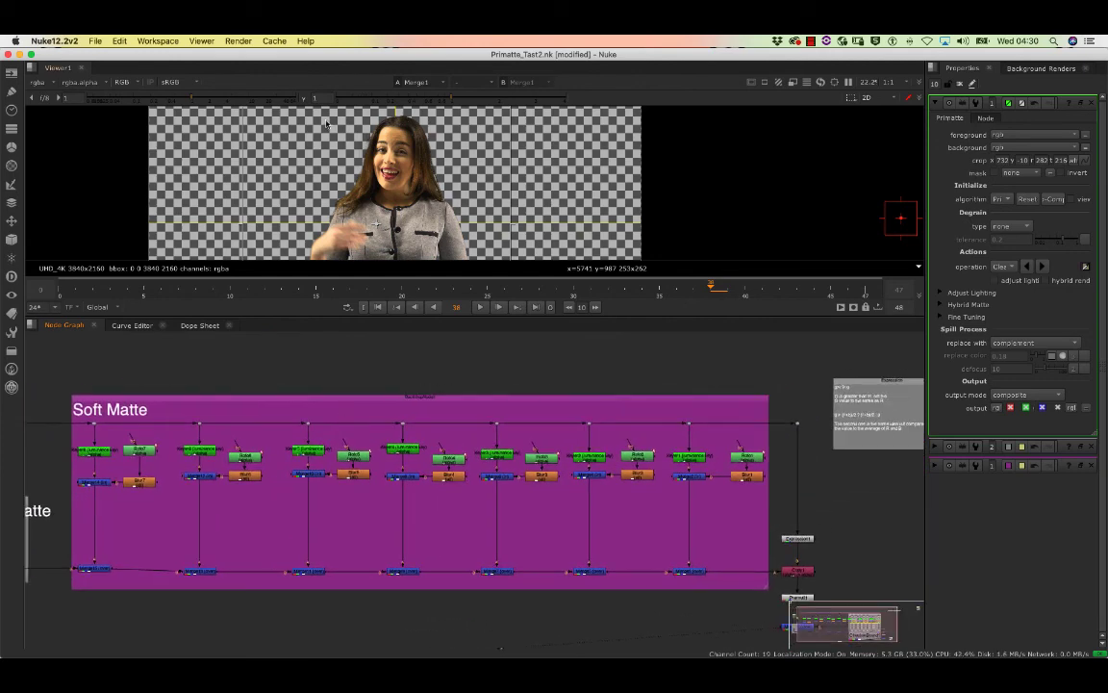
Step: View the seven lower merges of the Soft Matte chain one after another to see the hair-edge areas build up around the woman
{"action": "left_click", "coordinate": [96, 569]}
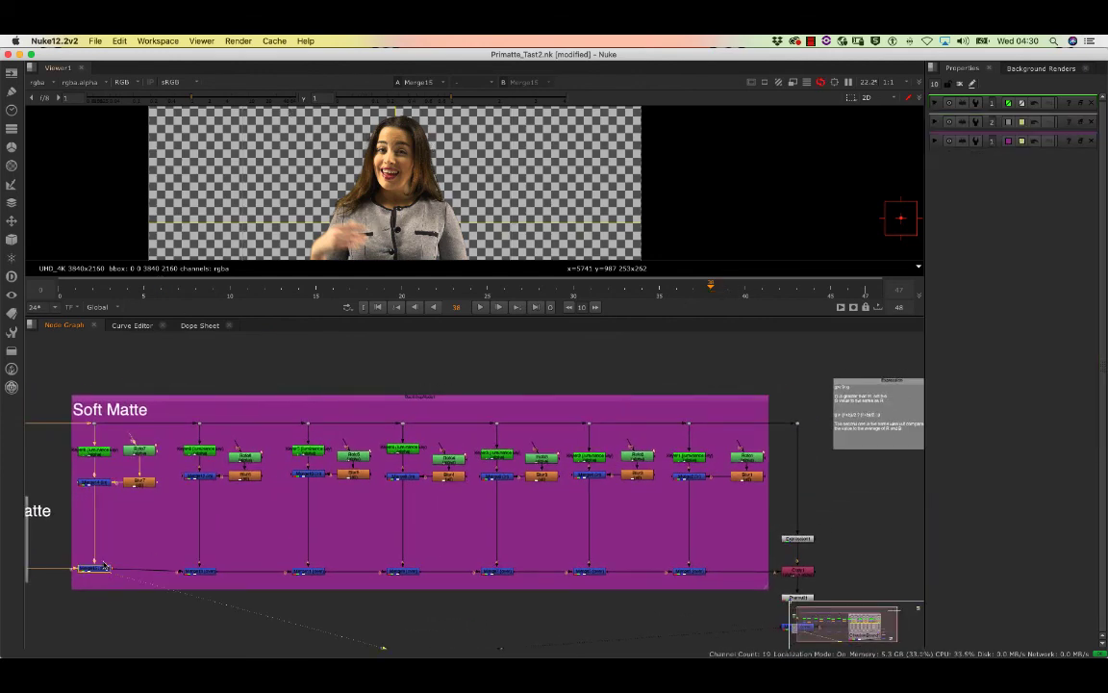
{"action": "key", "text": "1"}
{"action": "left_click", "coordinate": [197, 570]}
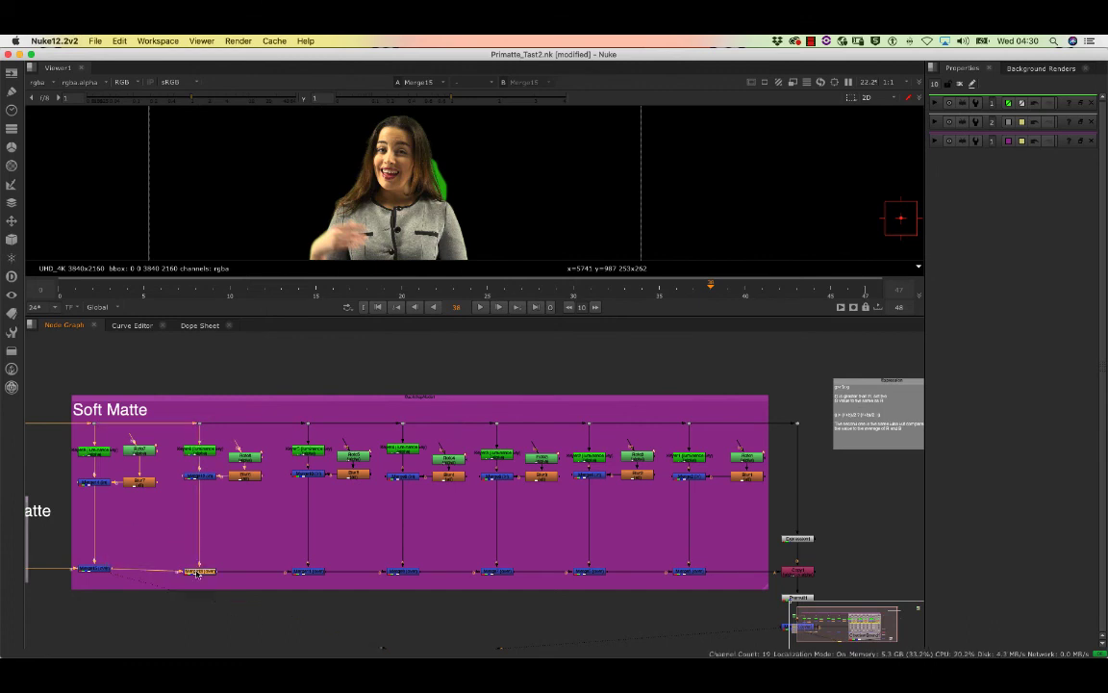
{"action": "key", "text": "1"}
{"action": "left_click", "coordinate": [310, 570]}
{"action": "key", "text": "1"}
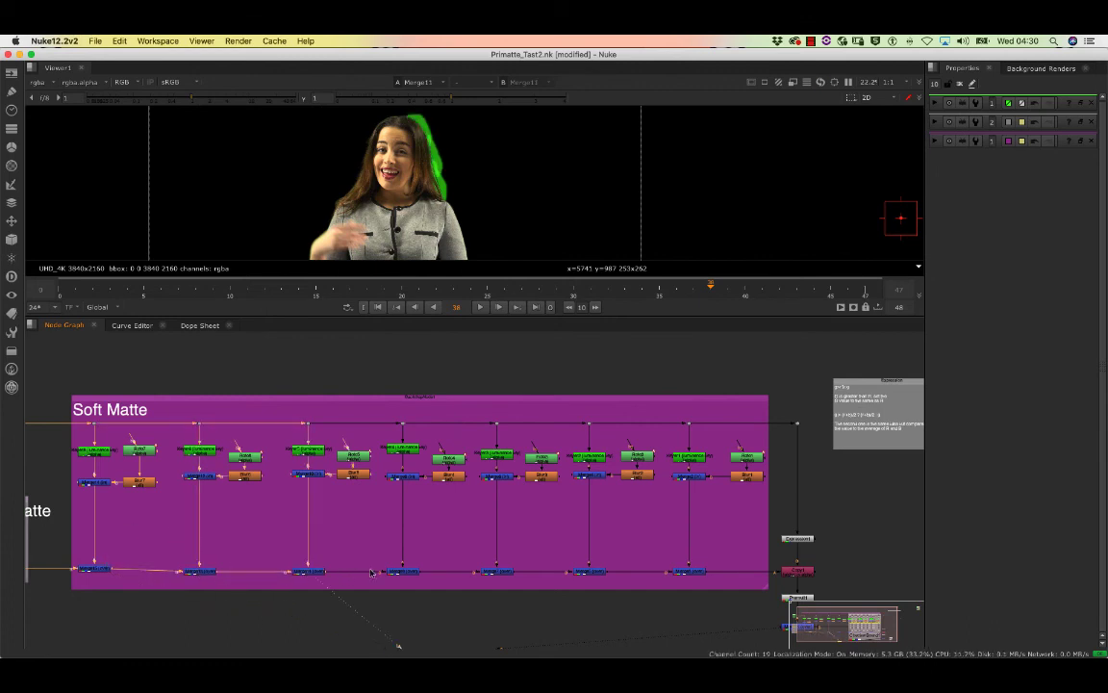
{"action": "left_click", "coordinate": [399, 569]}
{"action": "key", "text": "1"}
{"action": "left_click", "coordinate": [495, 570]}
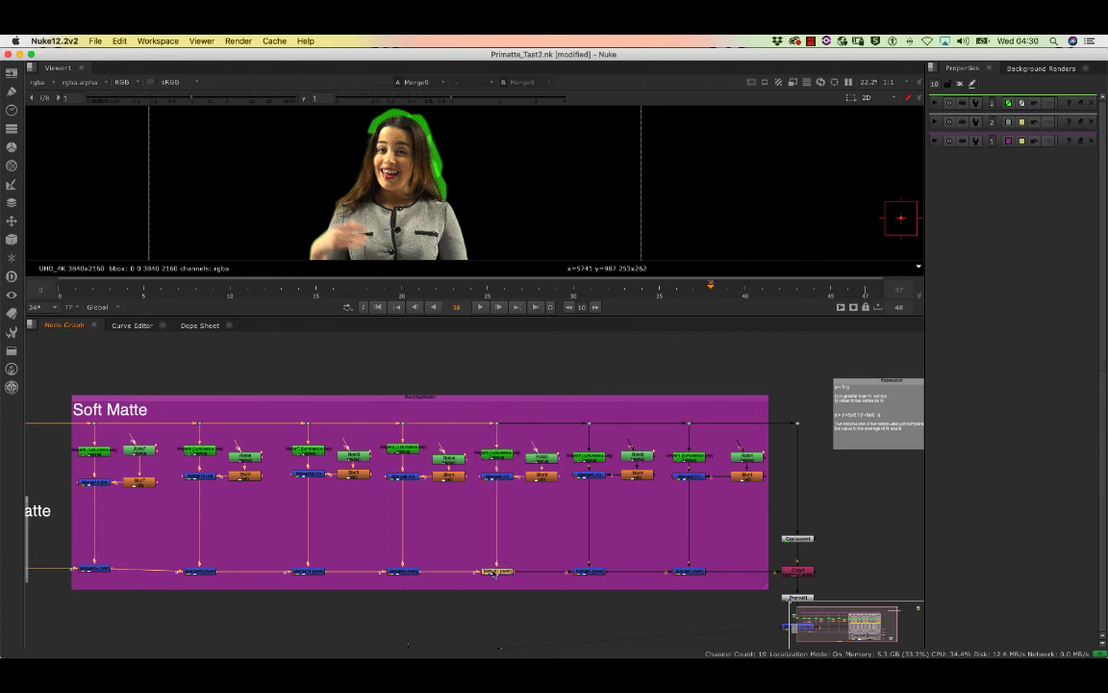
{"action": "key", "text": "1"}
{"action": "left_click", "coordinate": [588, 571]}
{"action": "key", "text": "1"}
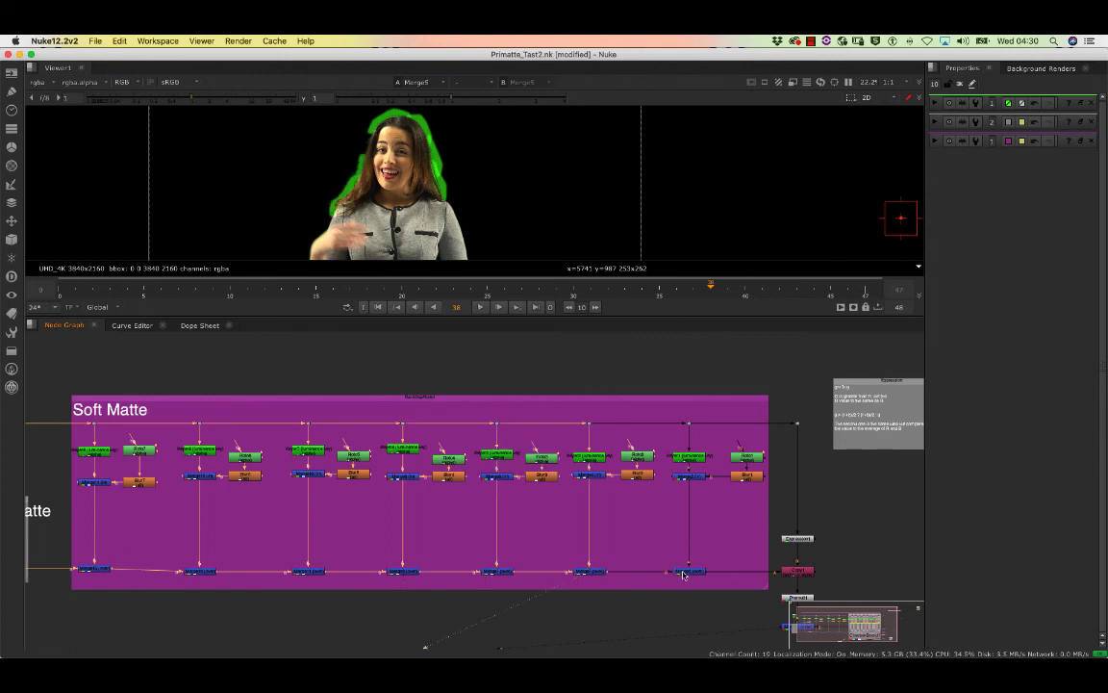
{"action": "left_click", "coordinate": [683, 572]}
{"action": "key", "text": "1"}
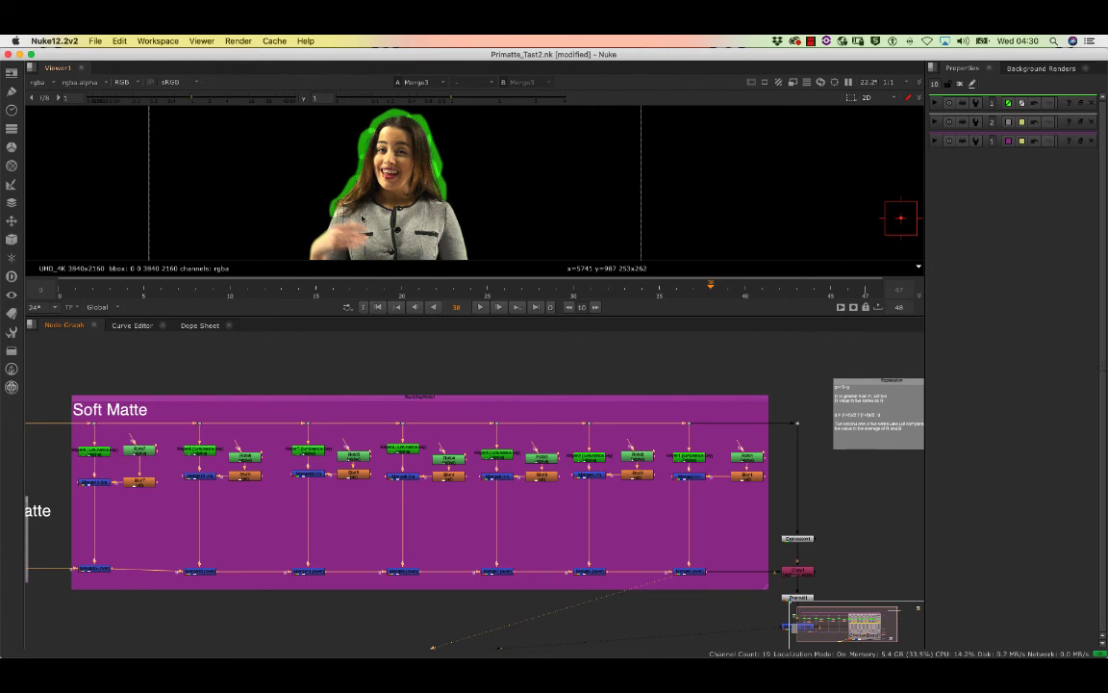
{"action": "scroll", "coordinate": [418, 197], "scroll_direction": "up", "scroll_amount": 2}
{"action": "scroll", "coordinate": [419, 202], "scroll_direction": "down", "scroll_amount": 5}
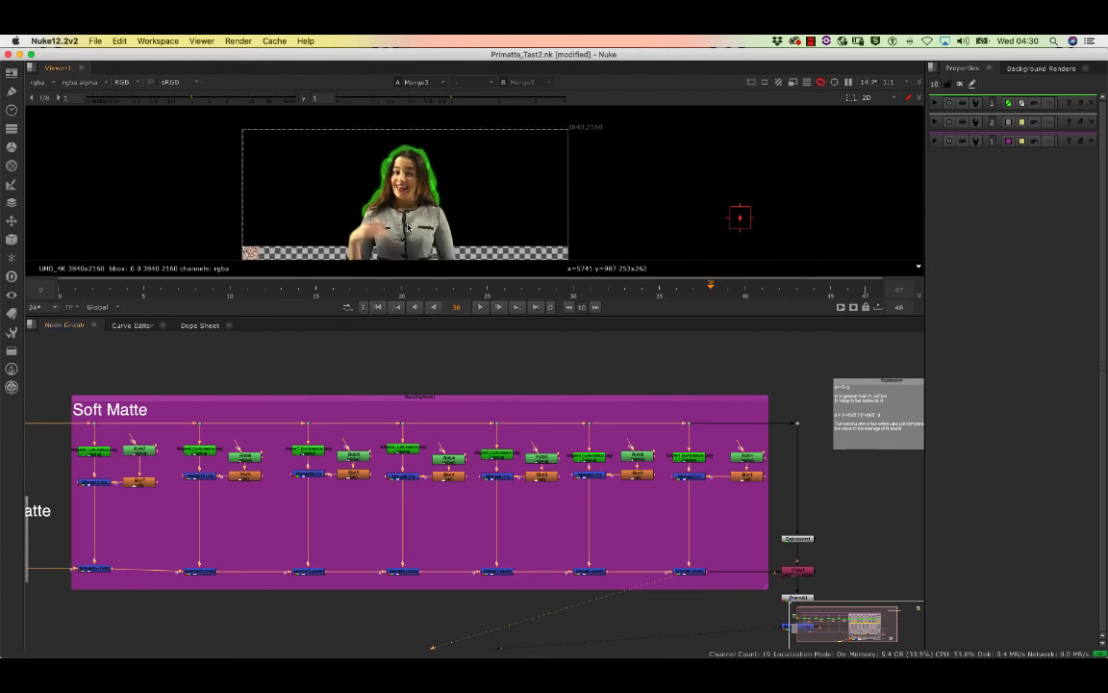
{"action": "middle_click_drag", "start_coordinate": [413, 206], "coordinate": [345, 169]}
Step: View the final Merge1 composite over the checkerboard and inspect the woman's hair and face up close
{"action": "scroll", "coordinate": [521, 500], "scroll_direction": "down", "scroll_amount": 5}
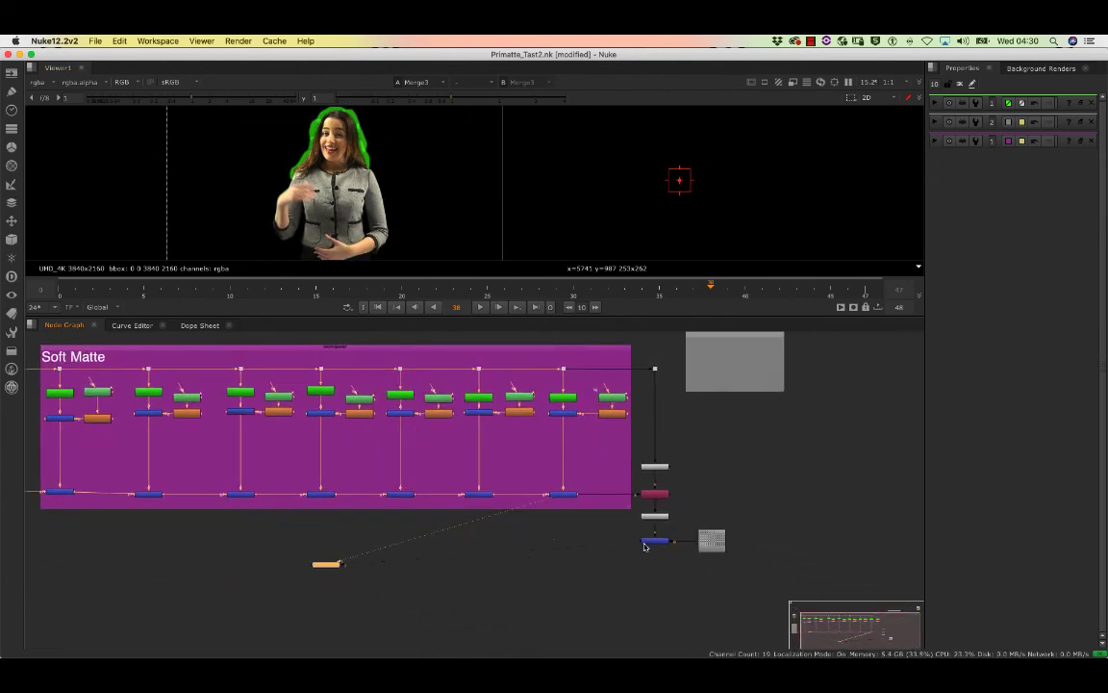
{"action": "left_click", "coordinate": [646, 545]}
{"action": "key", "text": "1"}
{"action": "middle_click_drag", "start_coordinate": [538, 417], "coordinate": [471, 376]}
{"action": "scroll", "coordinate": [324, 203], "scroll_direction": "up", "scroll_amount": 5}
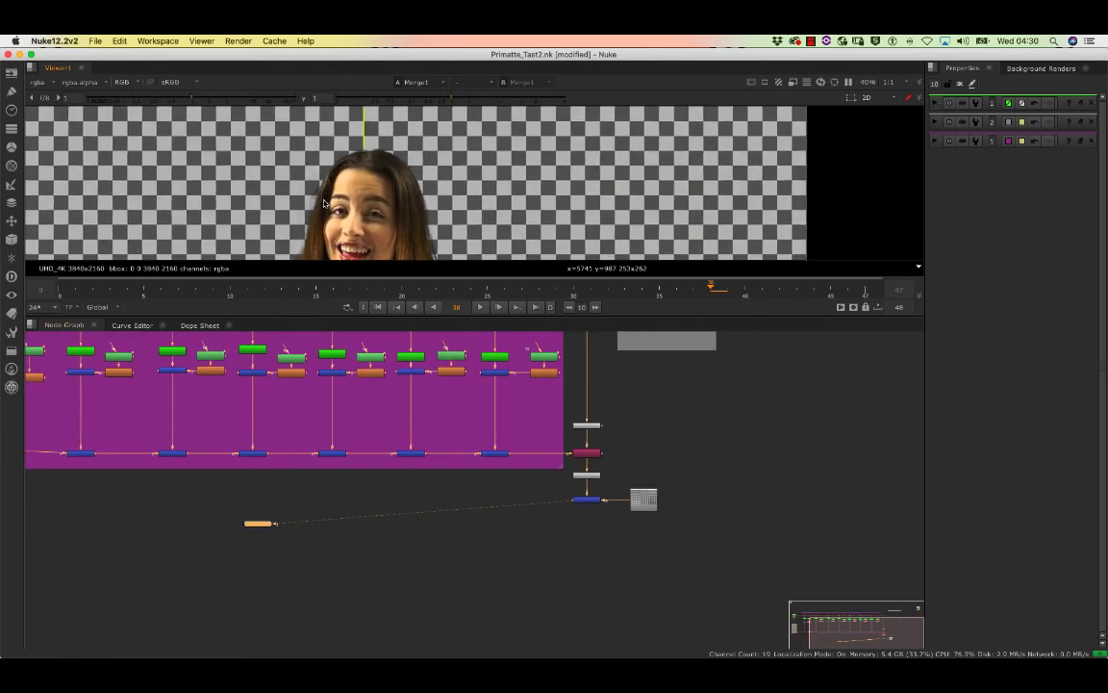
{"action": "scroll", "coordinate": [317, 206], "scroll_direction": "up", "scroll_amount": 3}
{"action": "scroll", "coordinate": [321, 181], "scroll_direction": "down", "scroll_amount": 4}
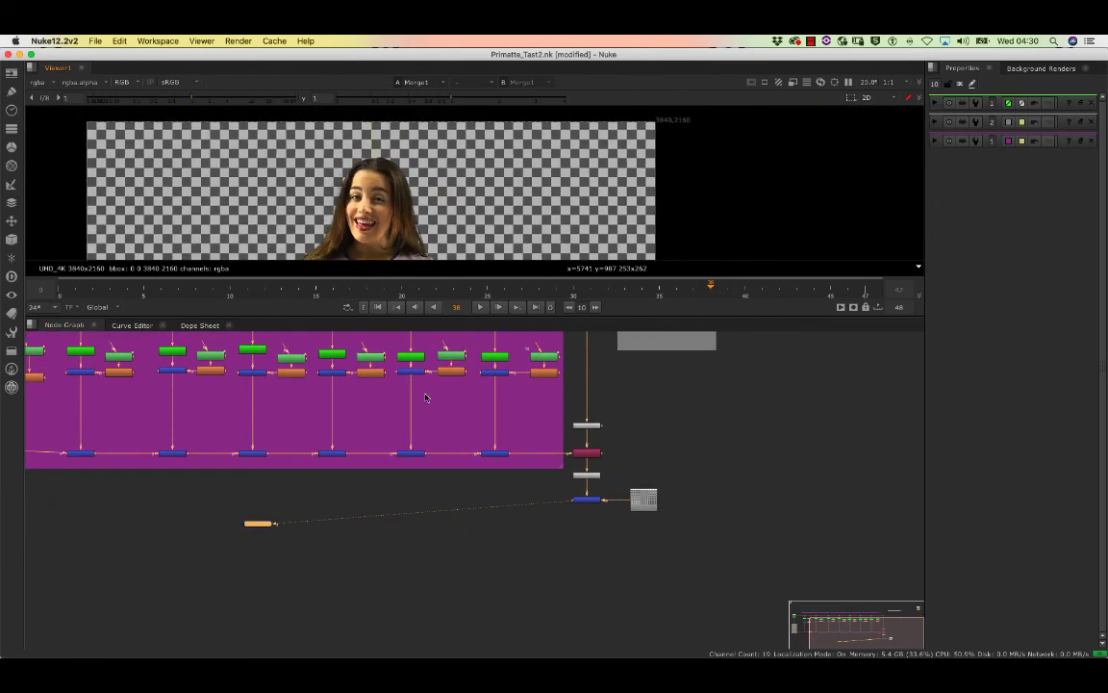
Step: Examine the Expression1, Copy1, Premult1 and Merge1 chain with its CheckerBoard1 background beside the Soft Matte backdrop
{"action": "scroll", "coordinate": [380, 452], "scroll_direction": "down", "scroll_amount": 3}
{"action": "scroll", "coordinate": [452, 461], "scroll_direction": "up", "scroll_amount": 3}
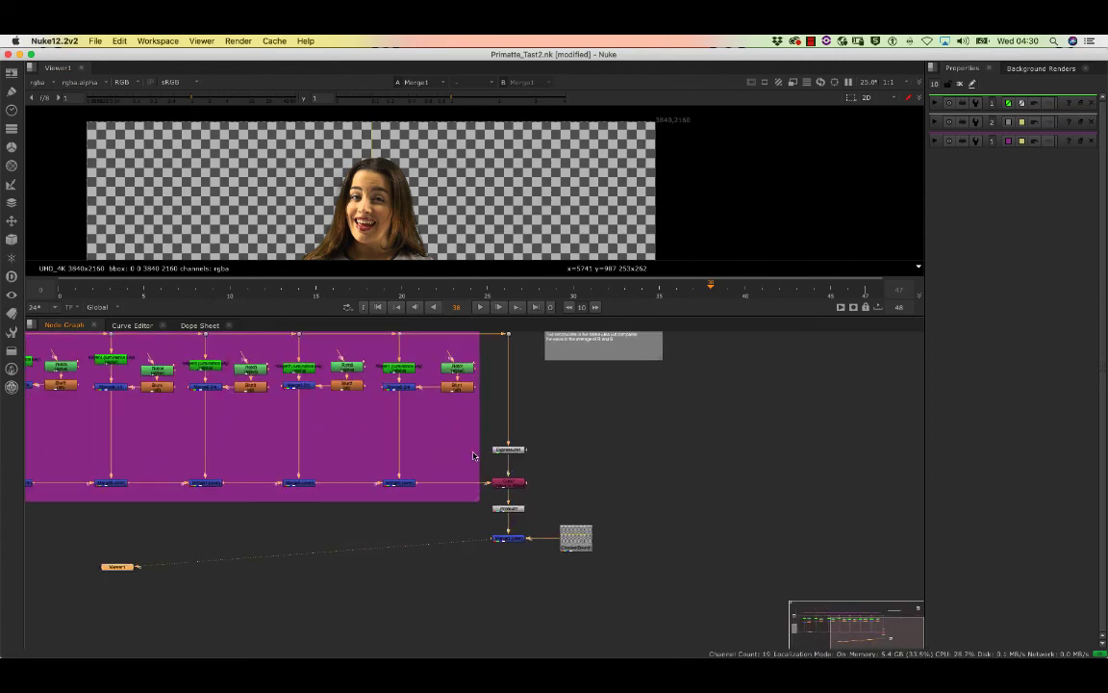
{"action": "scroll", "coordinate": [460, 463], "scroll_direction": "down", "scroll_amount": 1}
{"action": "scroll", "coordinate": [481, 470], "scroll_direction": "up", "scroll_amount": 3}
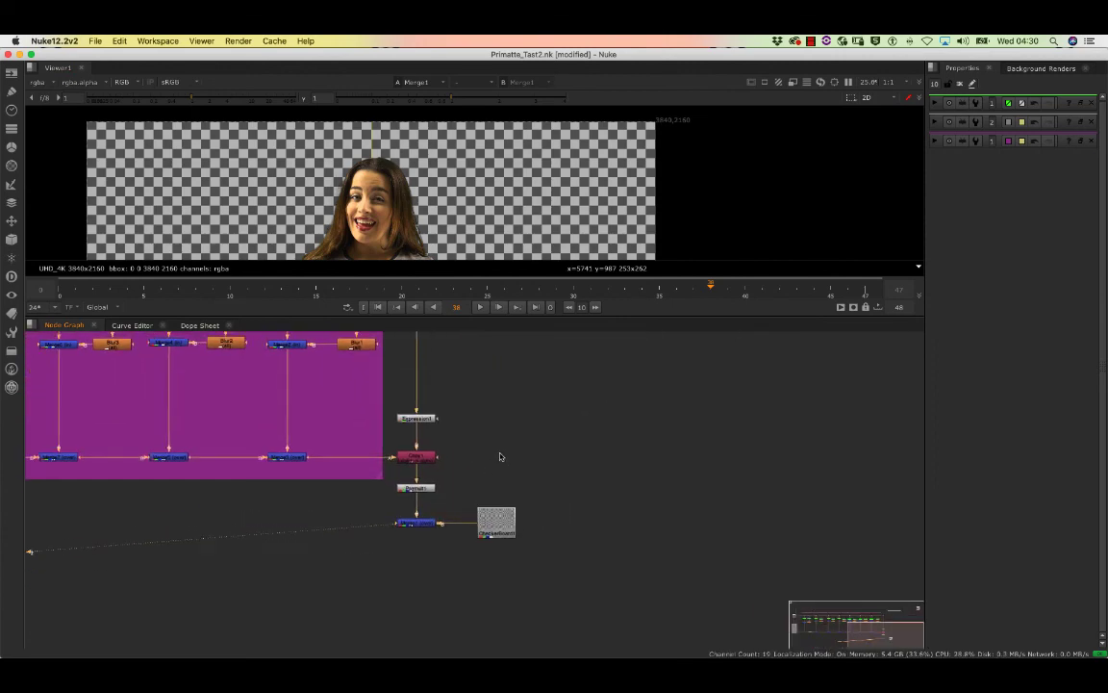
{"action": "scroll", "coordinate": [500, 486], "scroll_direction": "up", "scroll_amount": 2}
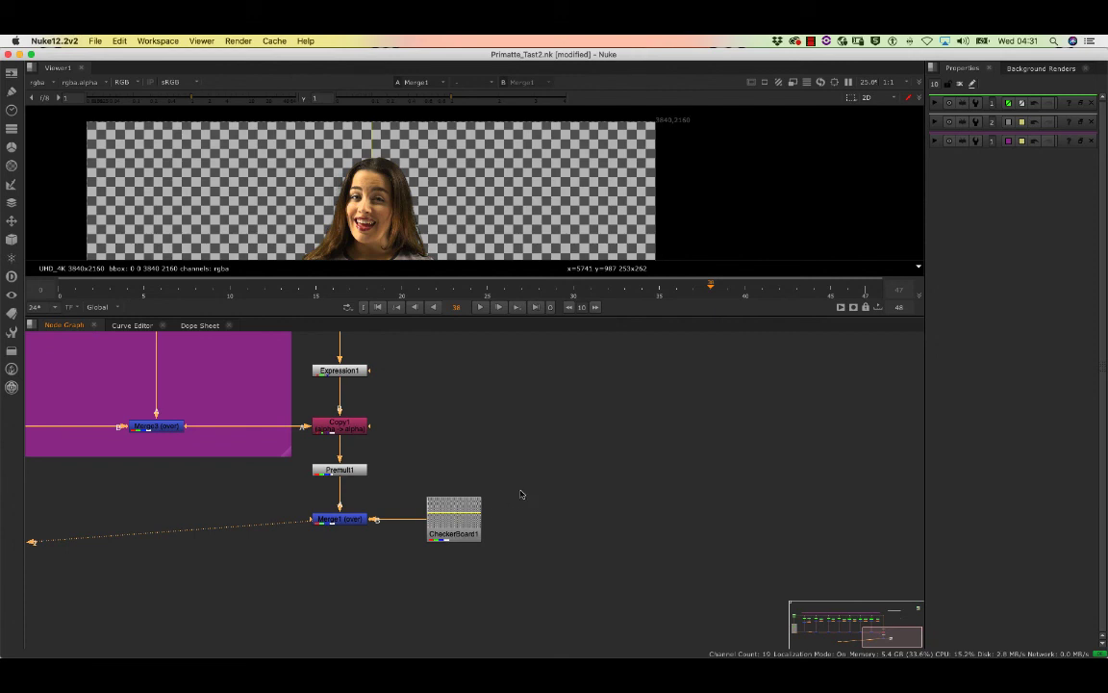
{"action": "scroll", "coordinate": [385, 179], "scroll_direction": "down", "scroll_amount": 3}
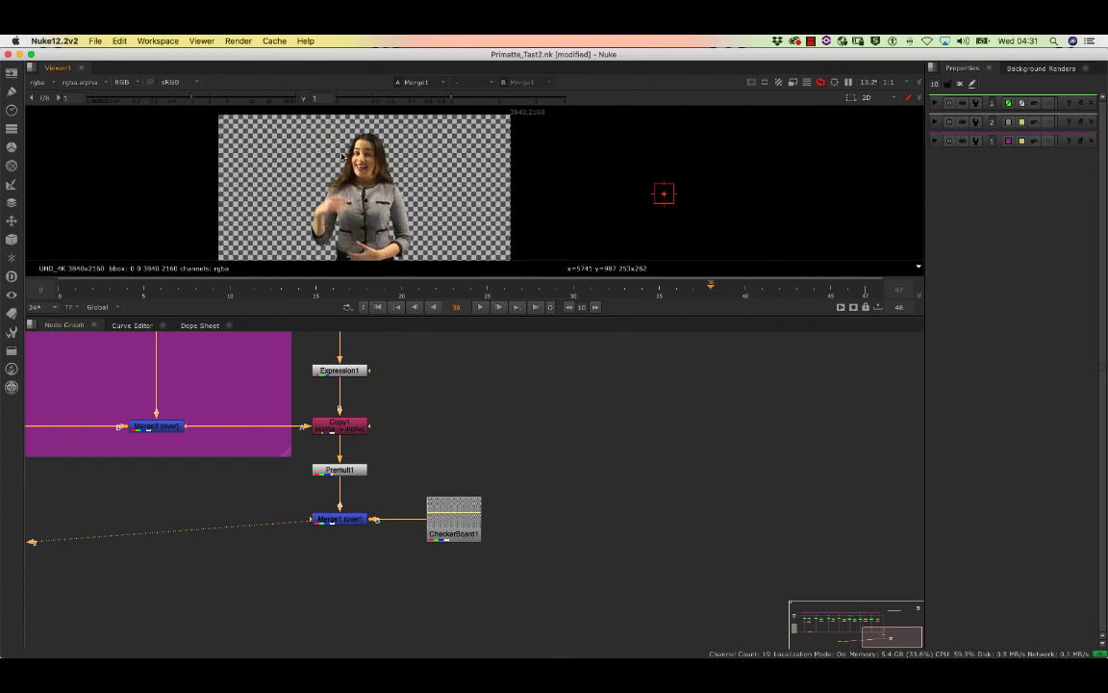
Step: Move the Read1 node closer to the Expression note and inspect its clip thumbnail
{"action": "scroll", "coordinate": [382, 434], "scroll_direction": "down", "scroll_amount": 5}
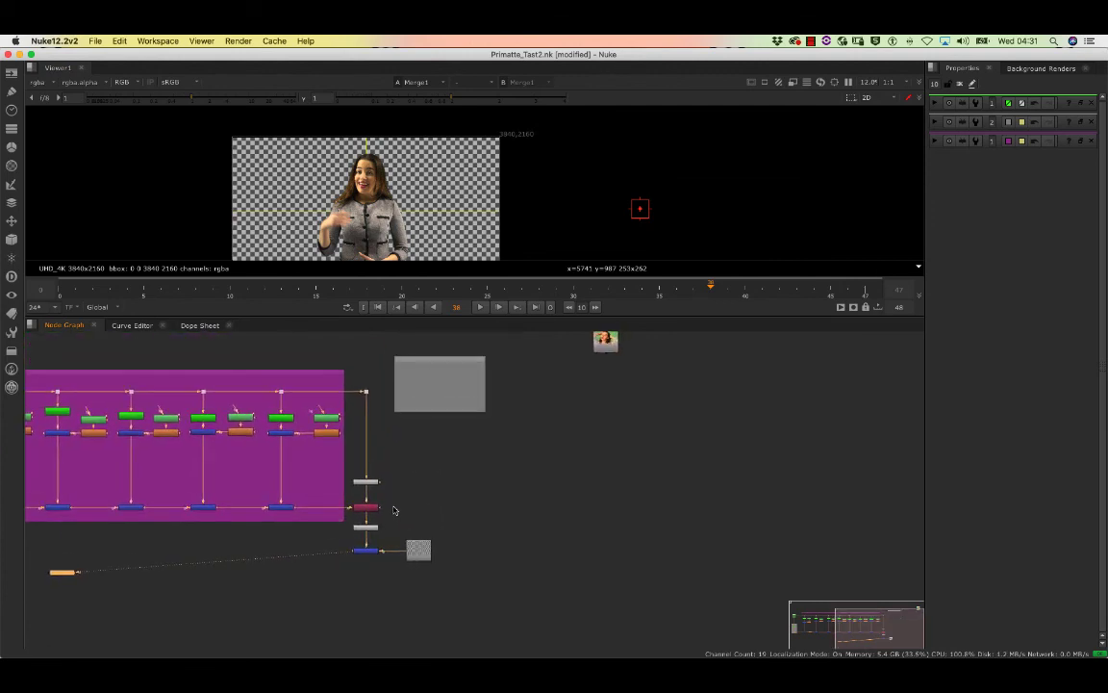
{"action": "scroll", "coordinate": [580, 395], "scroll_direction": "up", "scroll_amount": 3}
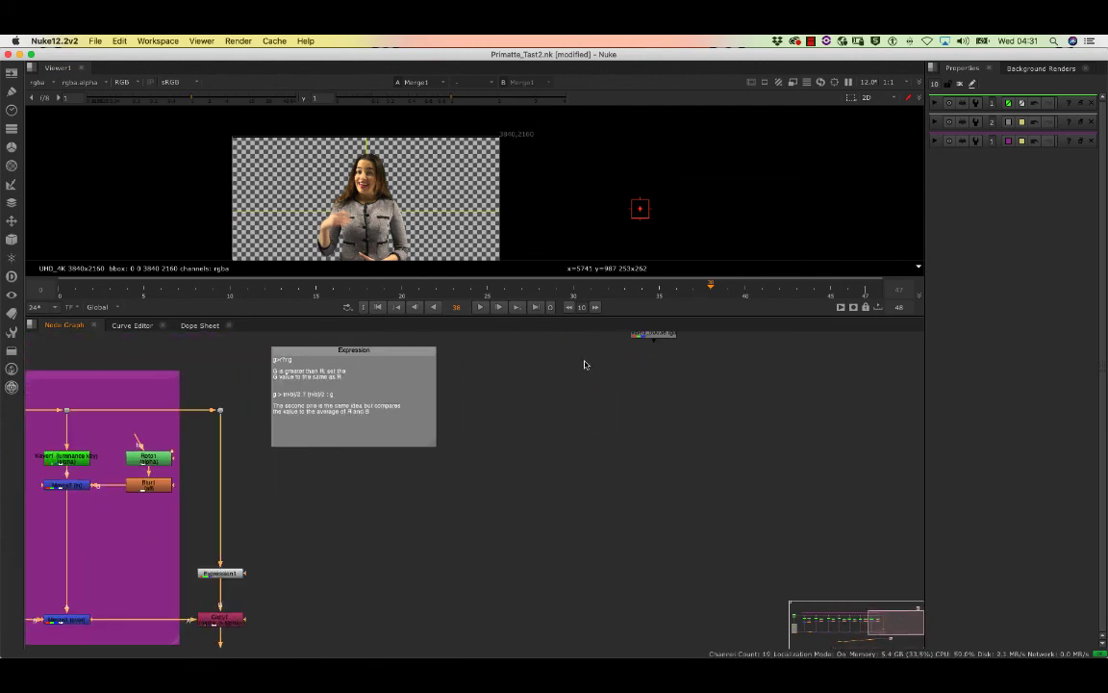
{"action": "middle_click_drag", "start_coordinate": [584, 366], "coordinate": [439, 466]}
{"action": "left_click_drag", "start_coordinate": [487, 425], "coordinate": [418, 424]}
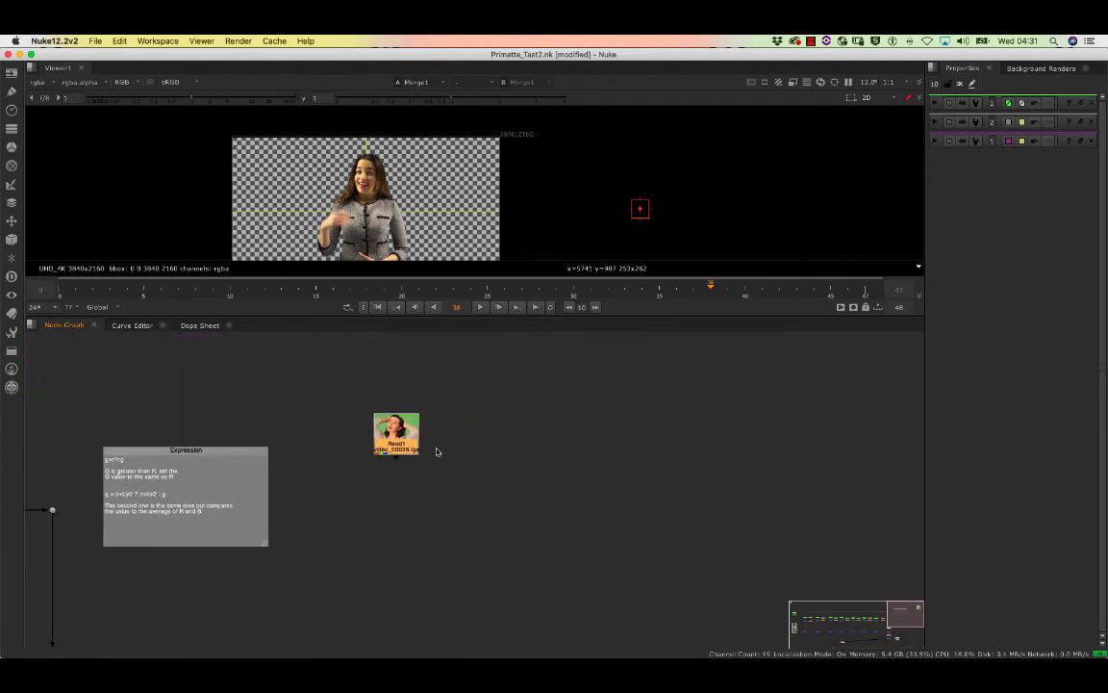
{"action": "scroll", "coordinate": [485, 433], "scroll_direction": "up", "scroll_amount": 5}
{"action": "scroll", "coordinate": [330, 409], "scroll_direction": "up", "scroll_amount": 3}
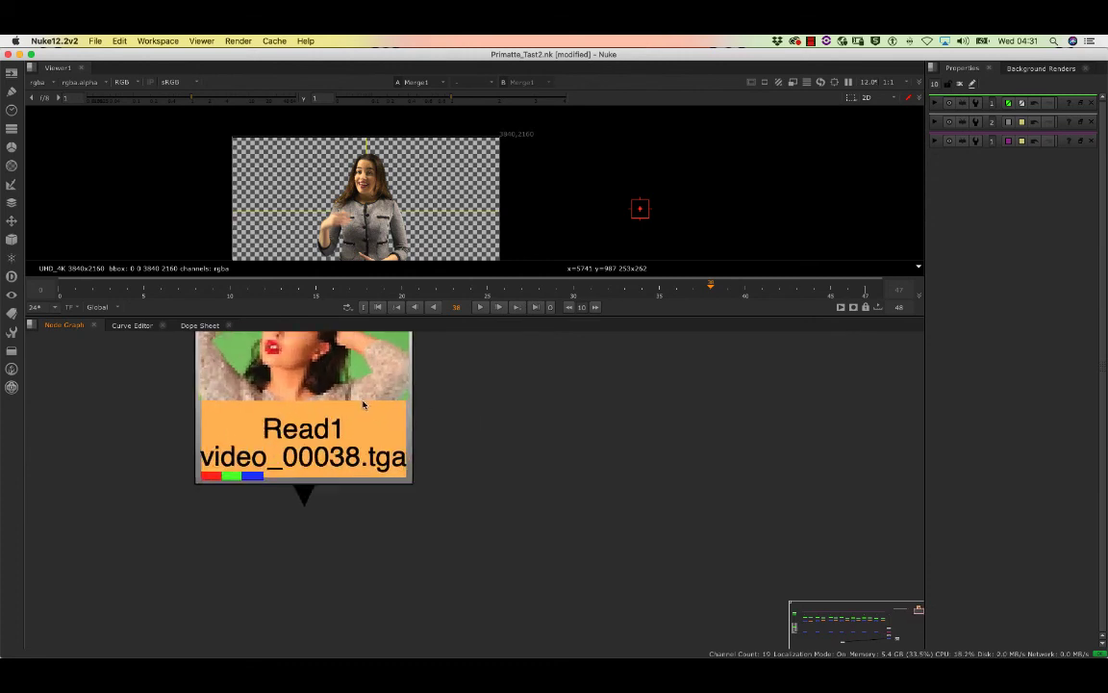
{"action": "scroll", "coordinate": [334, 409], "scroll_direction": "down", "scroll_amount": 6}
{"action": "middle_click_drag", "start_coordinate": [356, 423], "coordinate": [417, 459]}
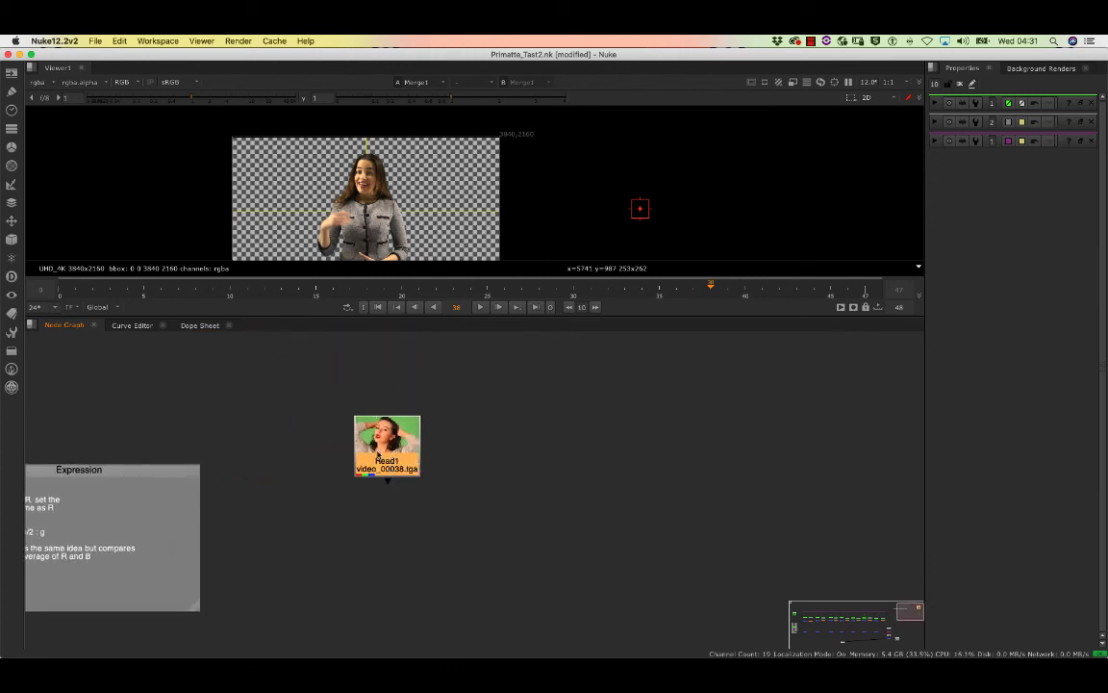
Step: Open Read1's properties, show its green-screen clip in the viewer, and play it while inspecting the woman's face and hair up close, stopping at frame 16
{"action": "double_click", "coordinate": [393, 471]}
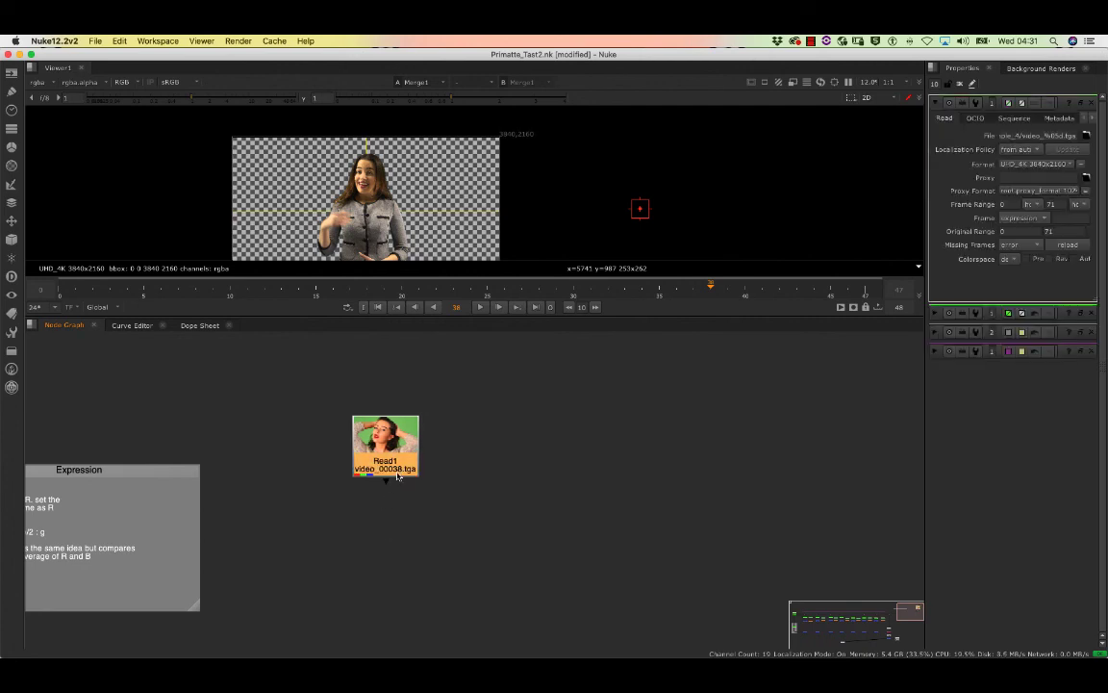
{"action": "key", "text": "1"}
{"action": "scroll", "coordinate": [396, 186], "scroll_direction": "up", "scroll_amount": 4}
{"action": "middle_click_drag", "start_coordinate": [367, 229], "coordinate": [351, 190]}
{"action": "scroll", "coordinate": [397, 187], "scroll_direction": "down", "scroll_amount": 5}
{"action": "left_click", "coordinate": [475, 308]}
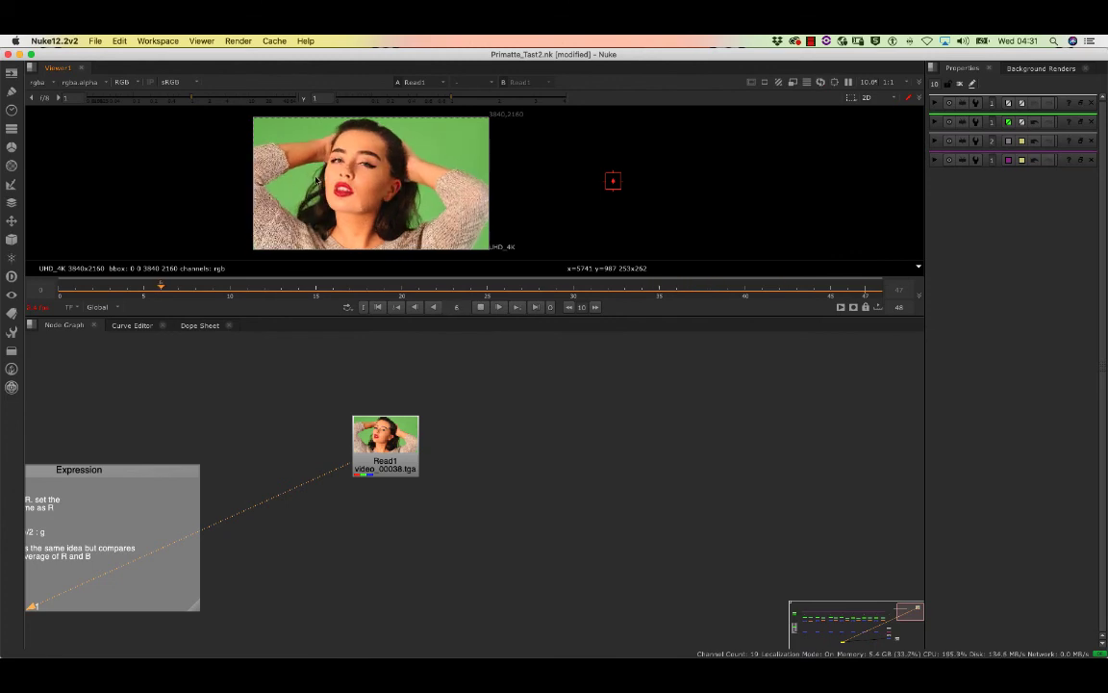
{"action": "scroll", "coordinate": [321, 165], "scroll_direction": "up", "scroll_amount": 5}
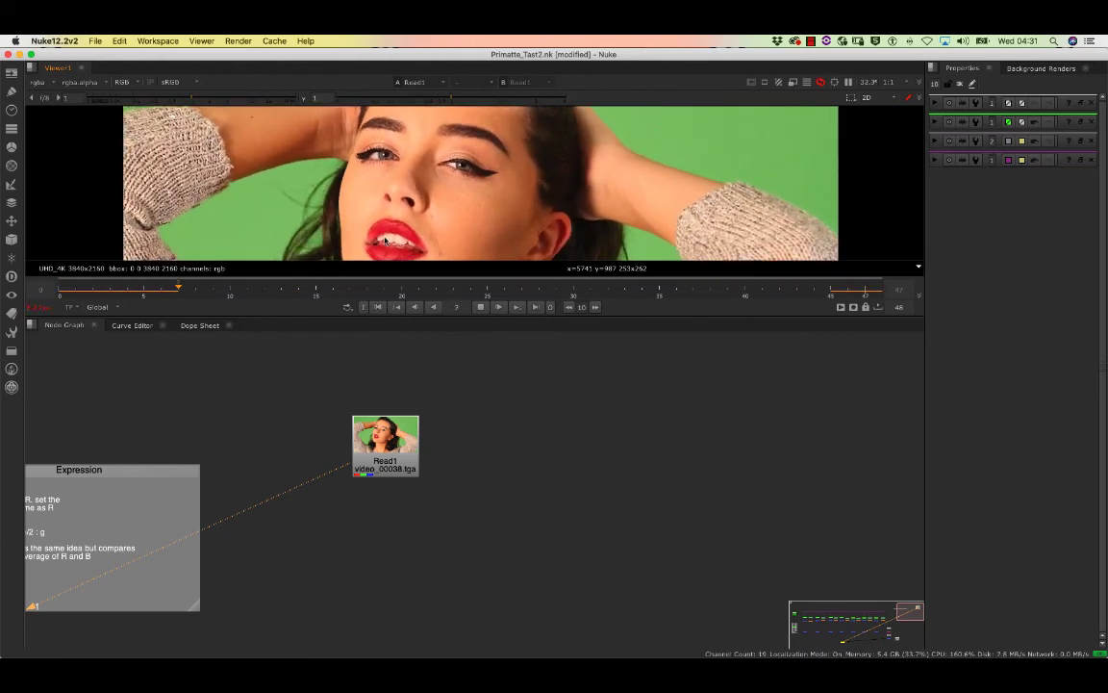
{"action": "left_click", "coordinate": [480, 307]}
Step: Return the viewer to the Merge1 composite and inspect the keyed woman on frame 16 alongside the Soft Matte nodes
{"action": "scroll", "coordinate": [403, 391], "scroll_direction": "down", "scroll_amount": 5}
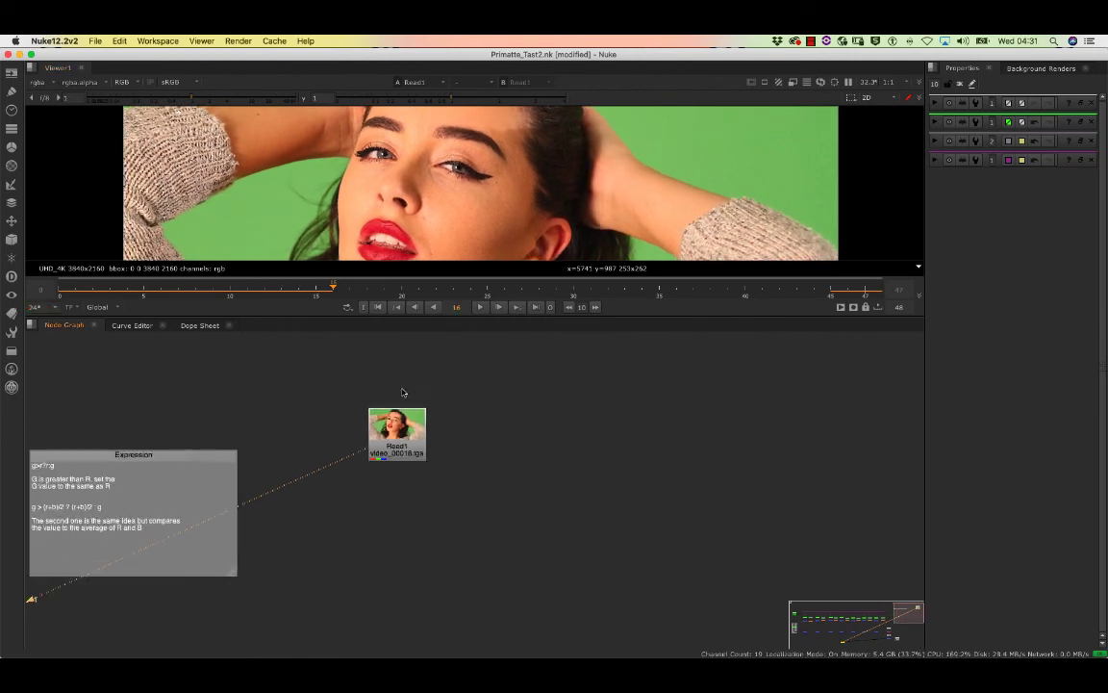
{"action": "middle_click_drag", "start_coordinate": [468, 364], "coordinate": [534, 364]}
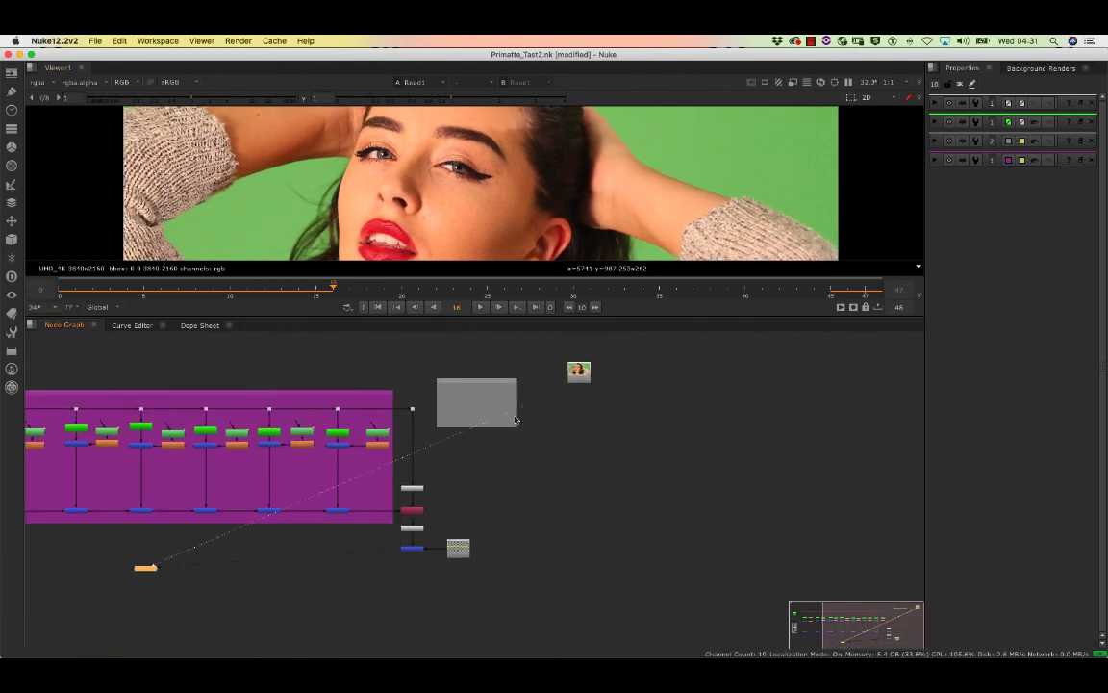
{"action": "left_click", "coordinate": [412, 549]}
{"action": "key", "text": "1"}
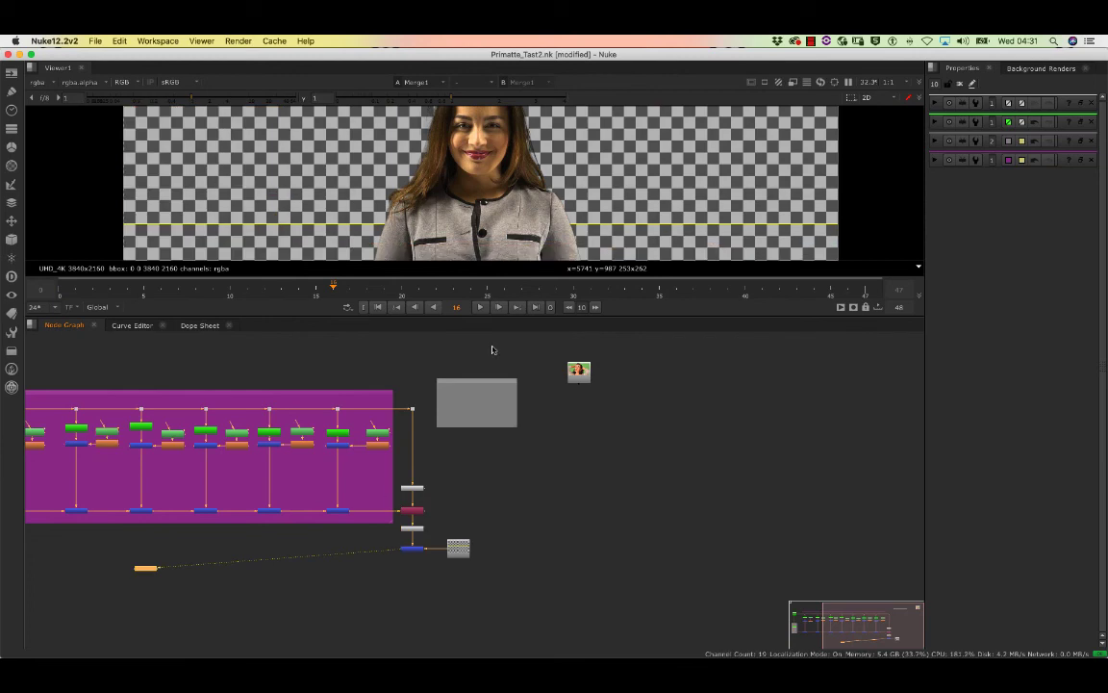
{"action": "scroll", "coordinate": [483, 173], "scroll_direction": "down", "scroll_amount": 5}
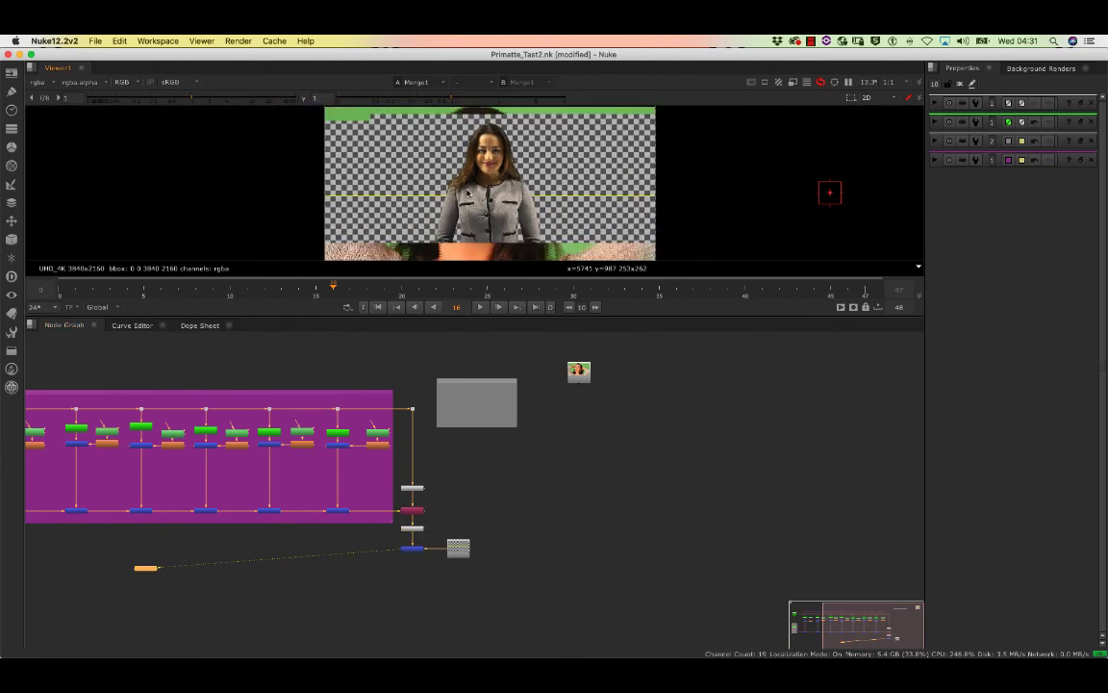
{"action": "scroll", "coordinate": [344, 434], "scroll_direction": "down", "scroll_amount": 3}
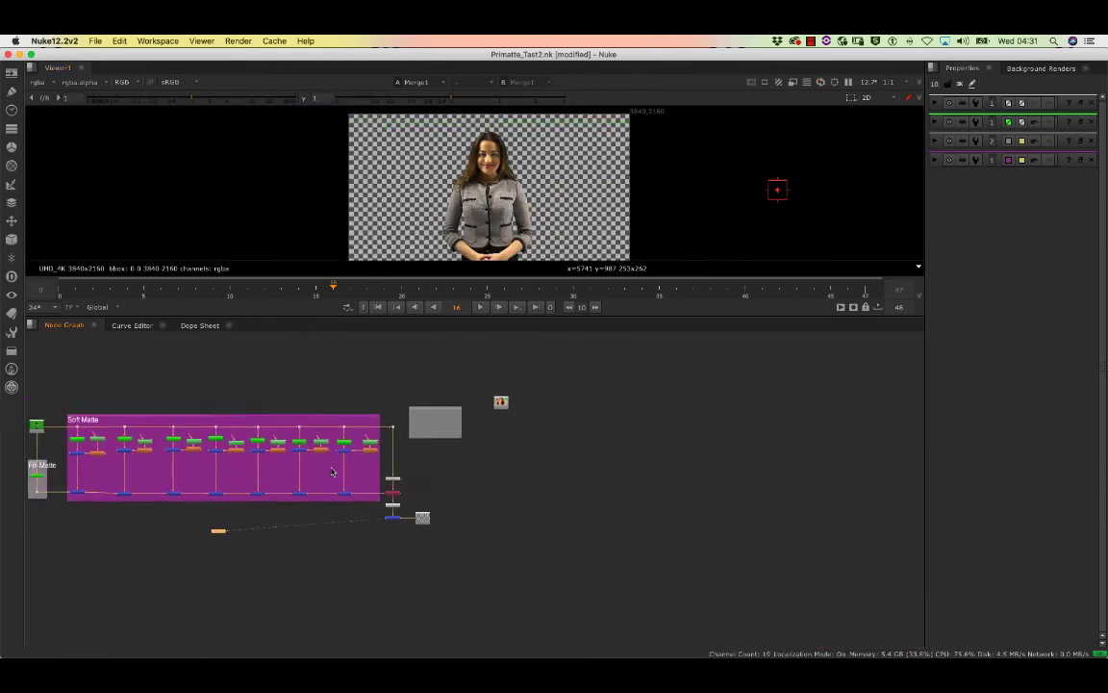
{"action": "scroll", "coordinate": [334, 448], "scroll_direction": "up", "scroll_amount": 3}
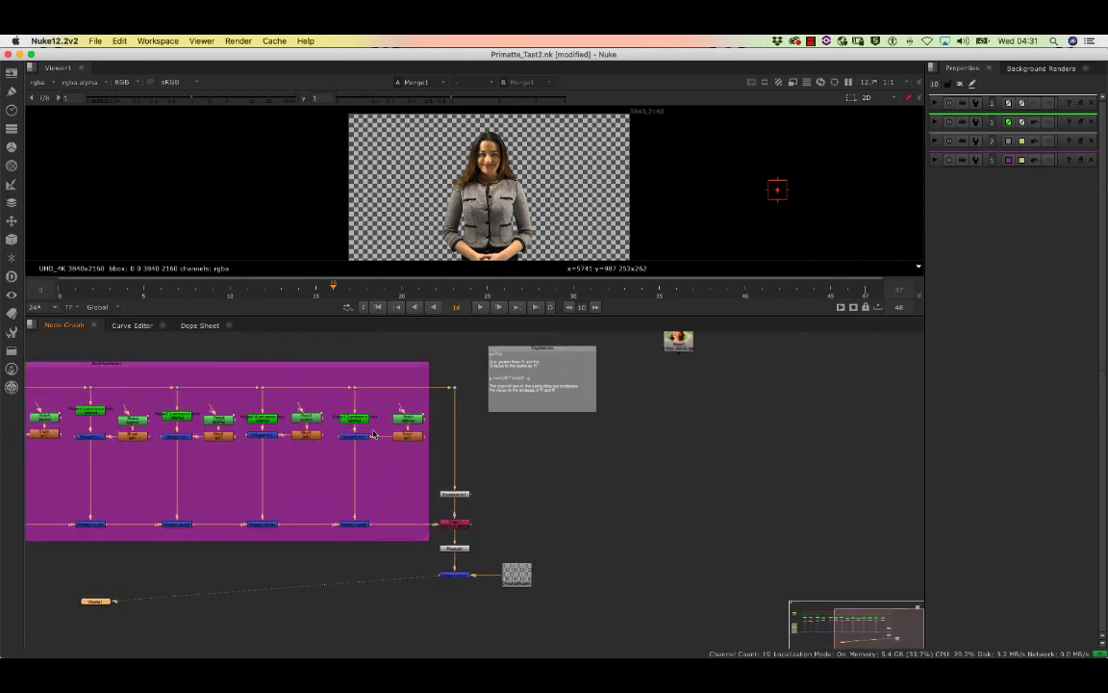